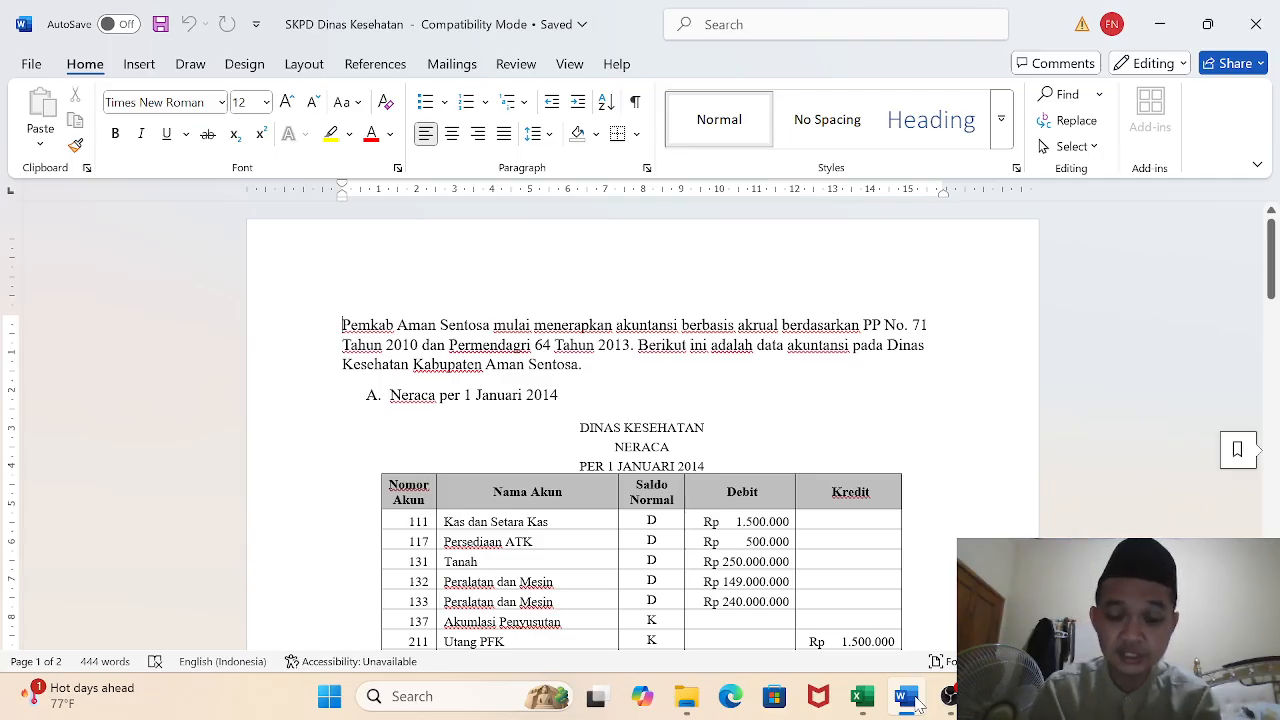
# Review the opening balance sheet, the DPA budget summary and the transaction section in the Dinas Kesehatan document
pyautogui.moveTo(866, 703)
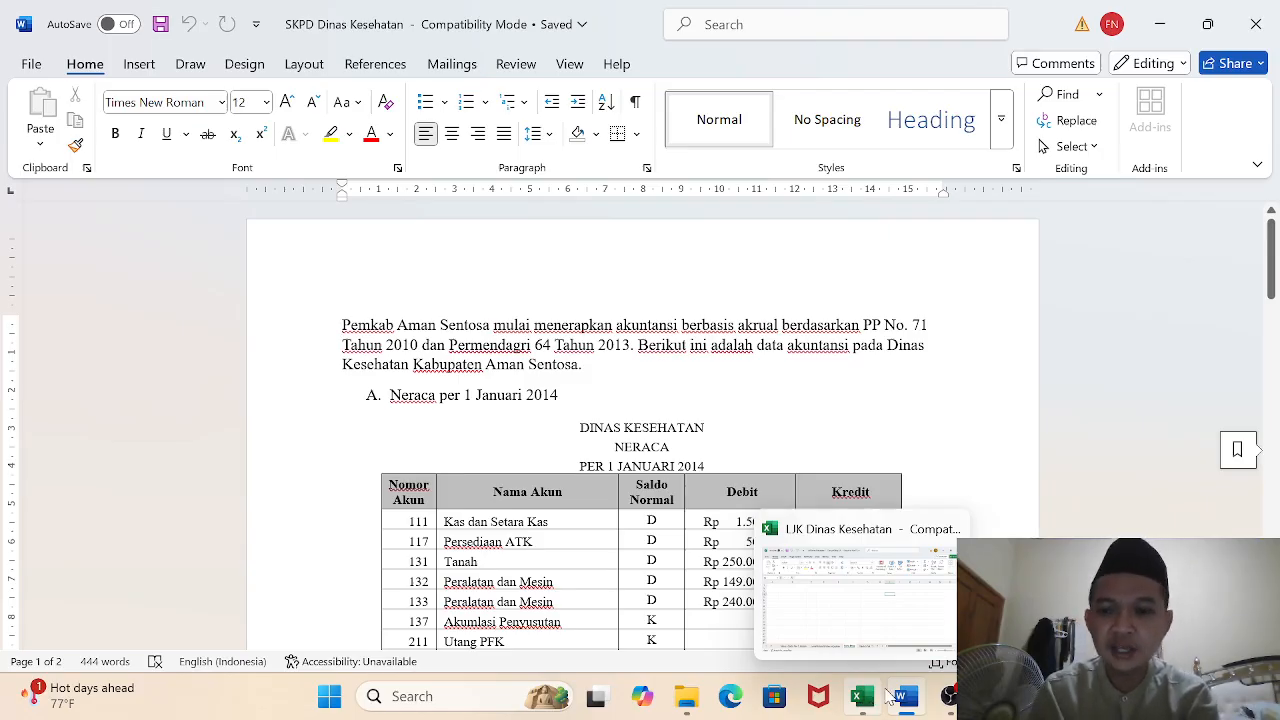
pyautogui.moveTo(1273, 272); pyautogui.dragTo(1275, 338)
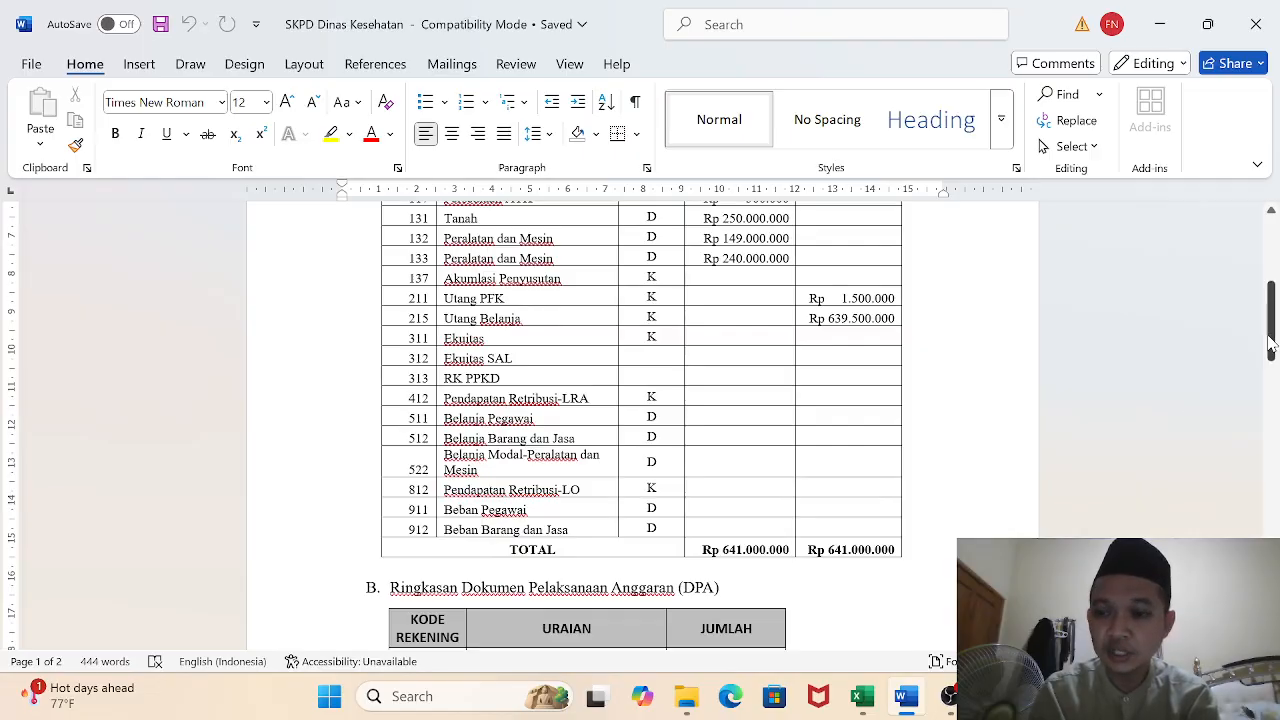
pyautogui.moveTo(1270, 345); pyautogui.dragTo(1259, 402)
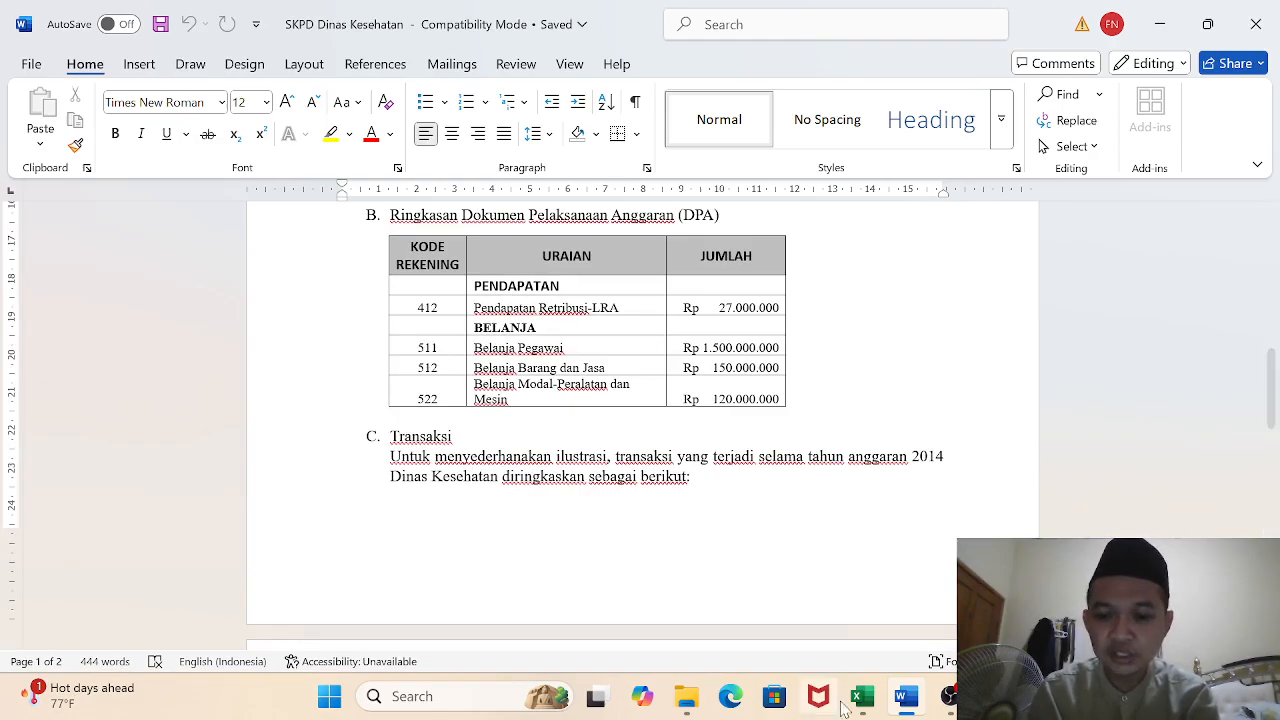
# Switch to the Excel workbook and examine the entries and account-name formula on the Jurnal Finansial dan Anggaran sheet
pyautogui.click(858, 700)
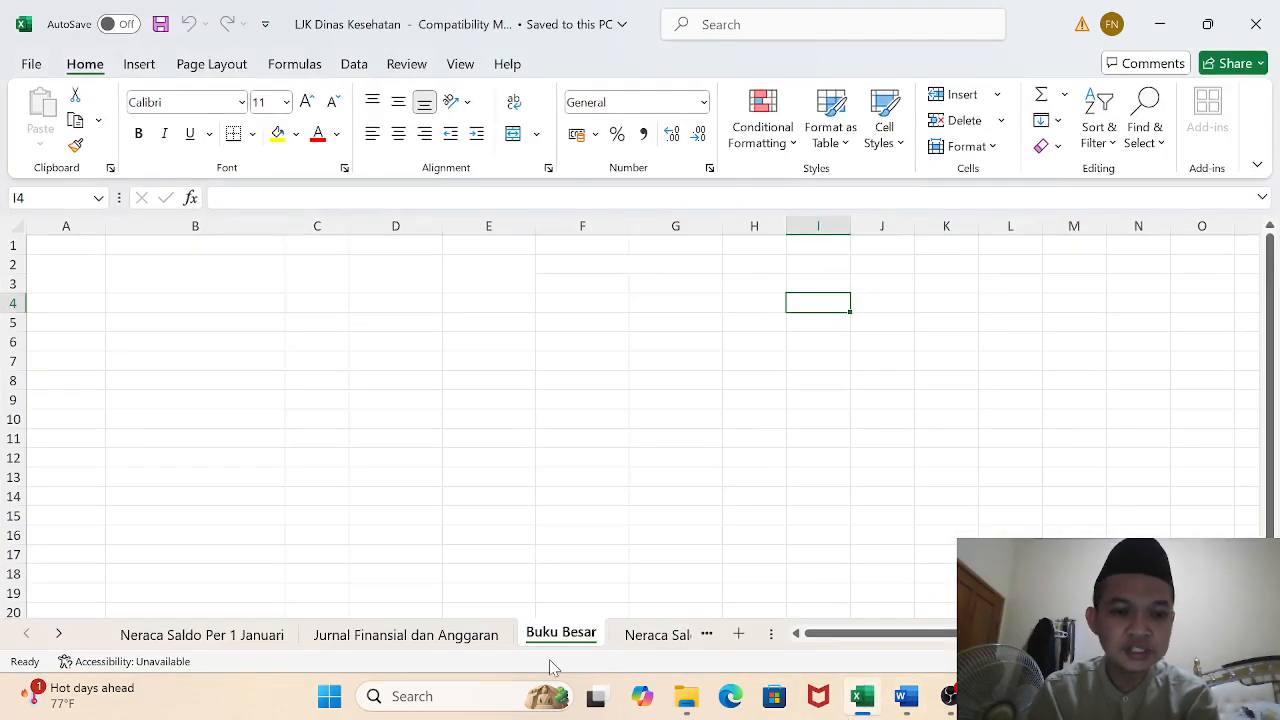
pyautogui.click(420, 640)
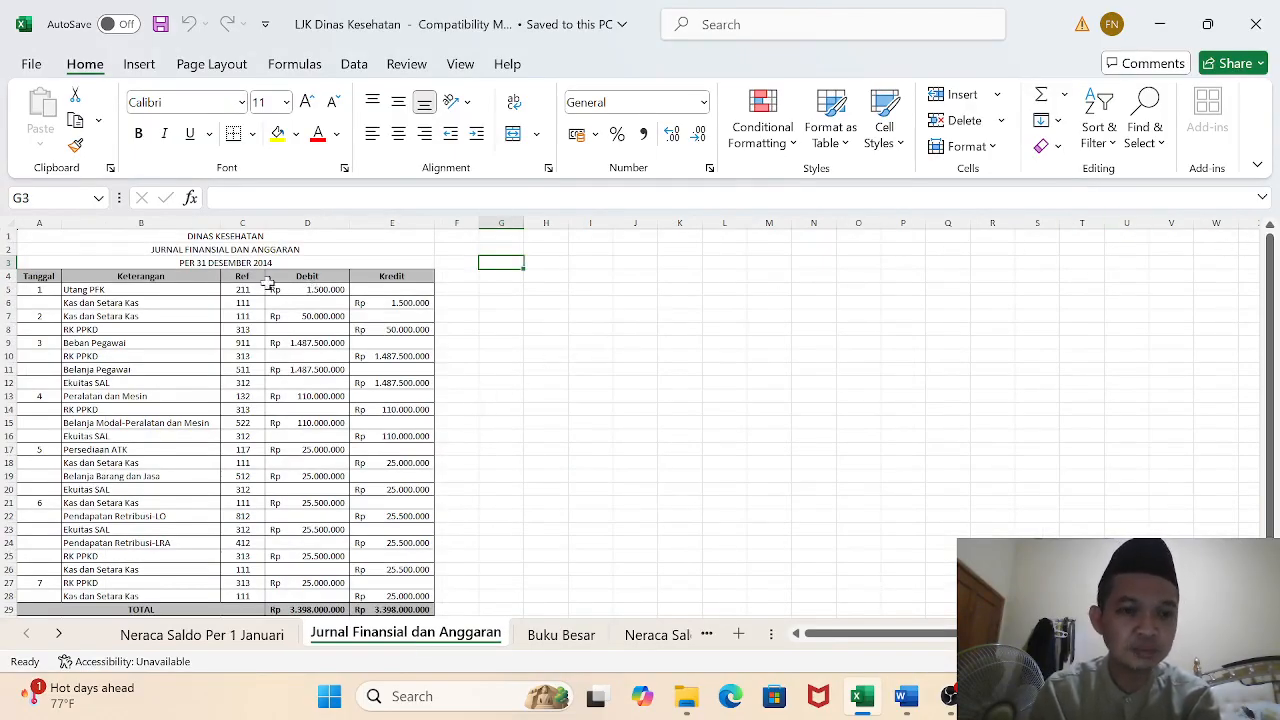
pyautogui.click(28, 278)
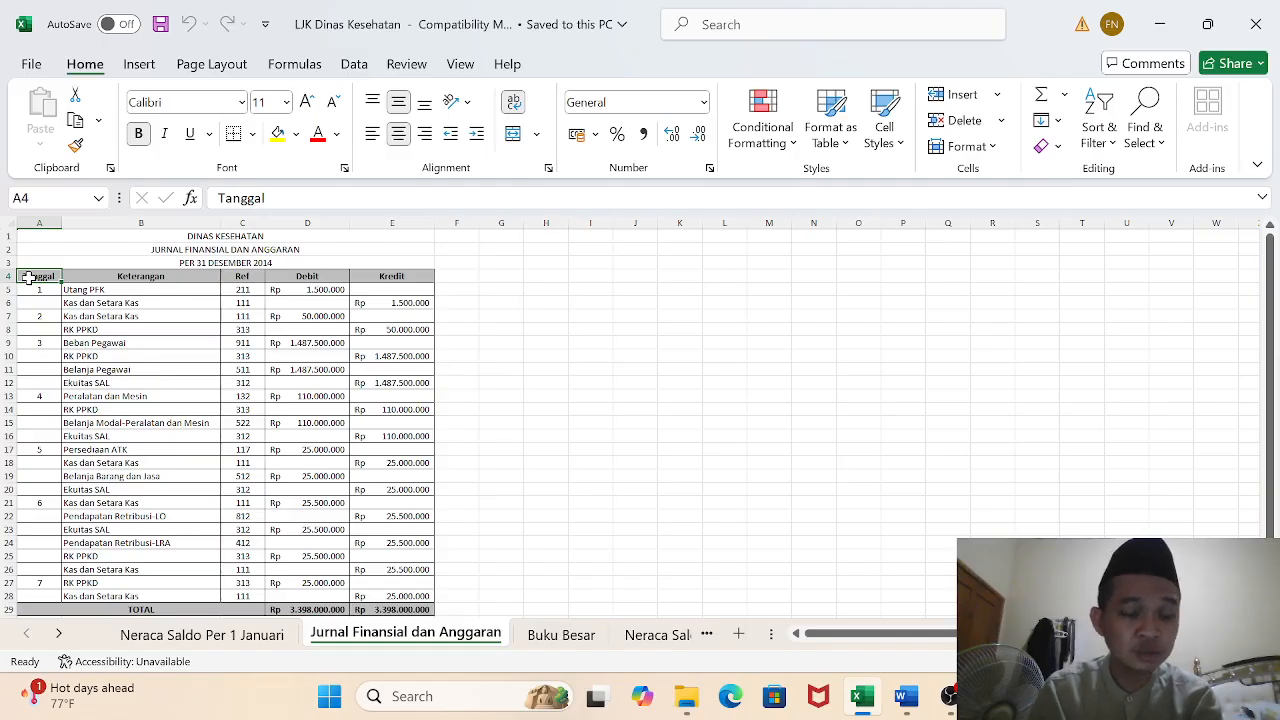
pyautogui.click(303, 291)
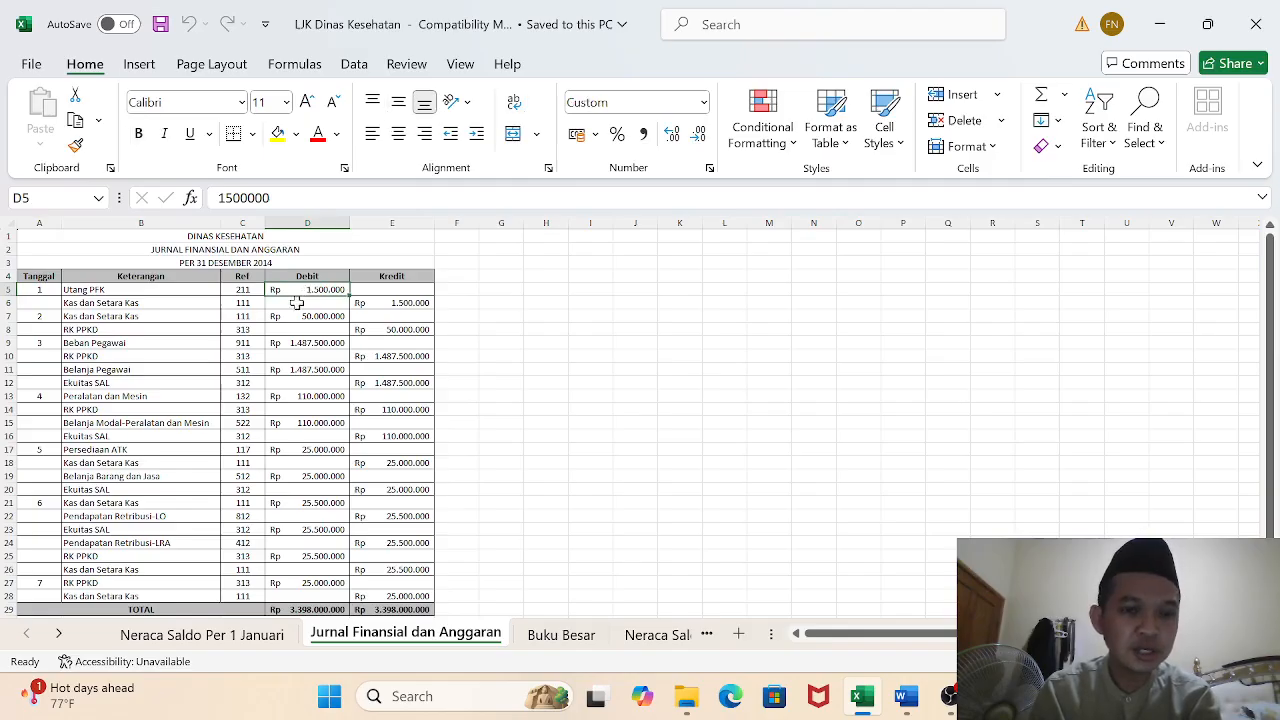
pyautogui.click(230, 291)
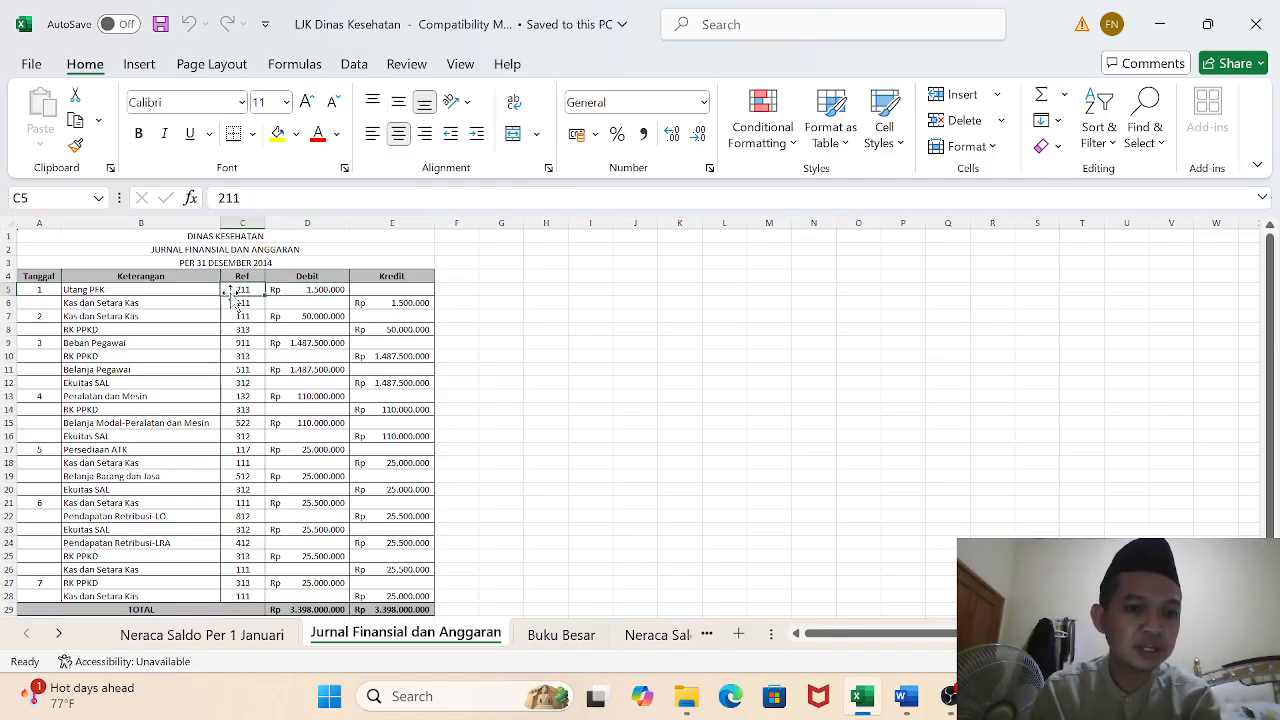
pyautogui.click(162, 291)
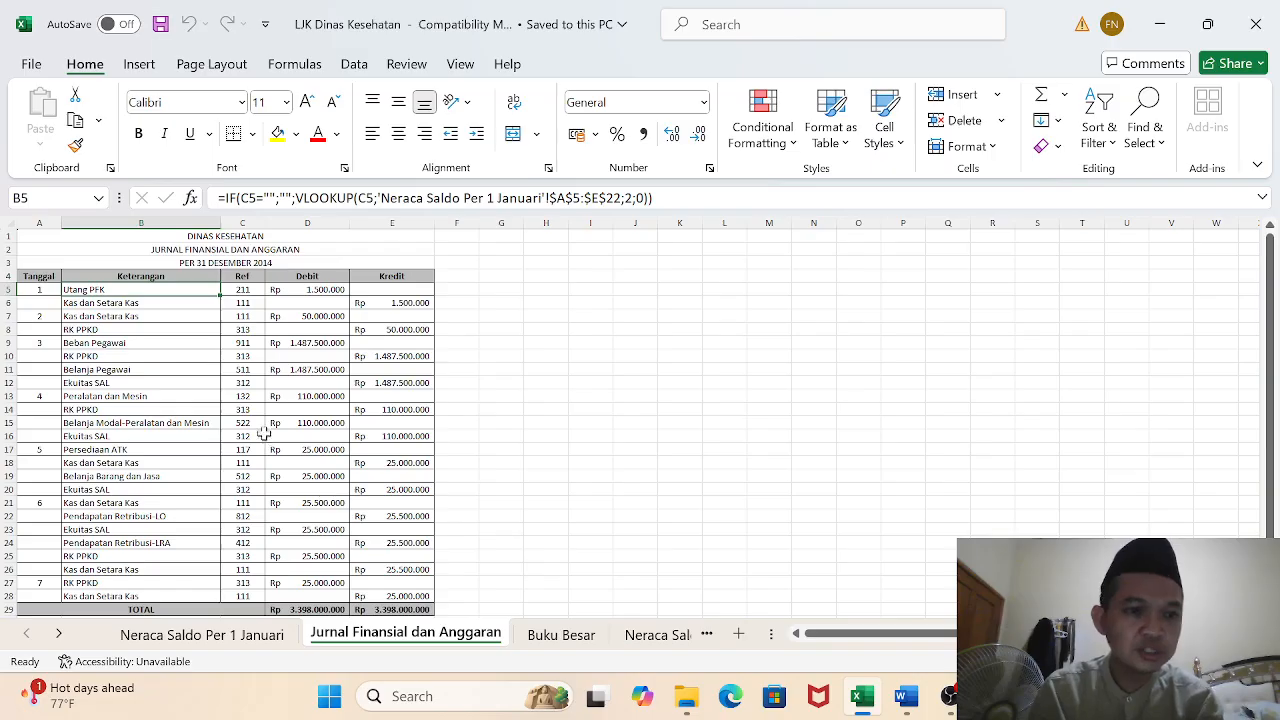
pyautogui.moveTo(46, 289); pyautogui.dragTo(392, 590)
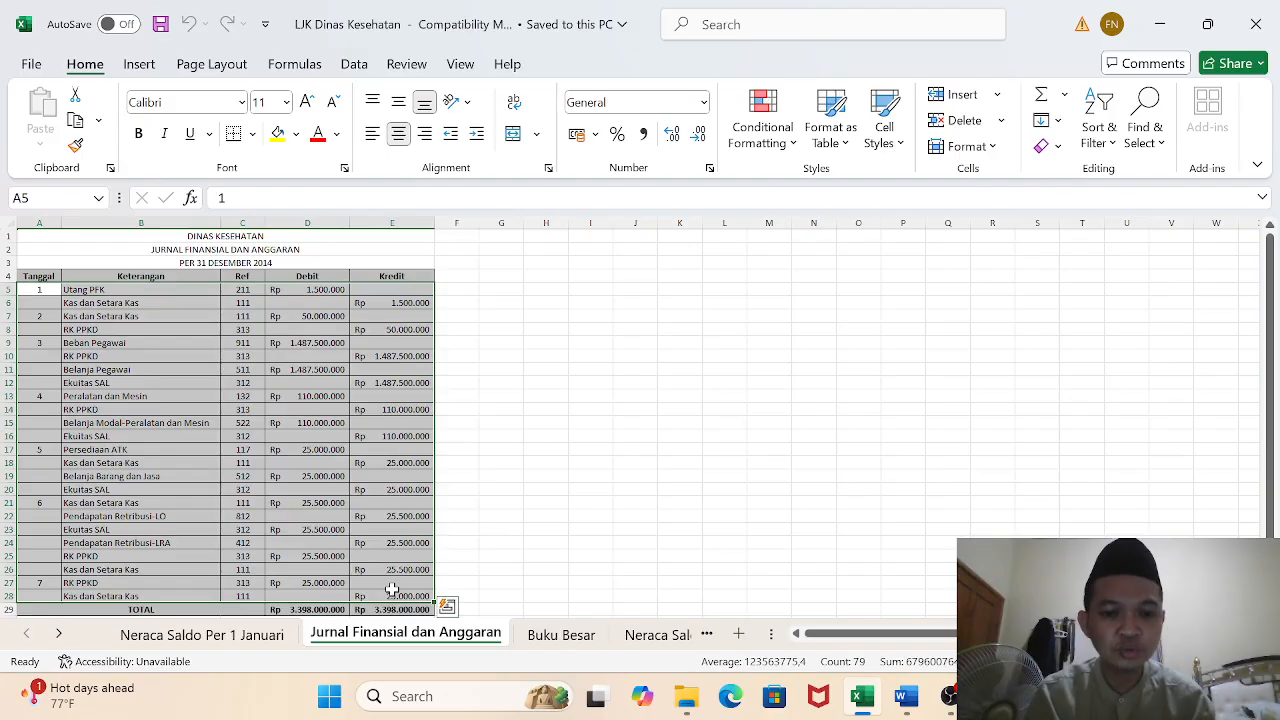
# On the Buku Besar sheet, enter the heading TANGGAL in the merged cell A2:A3
pyautogui.click(564, 640)
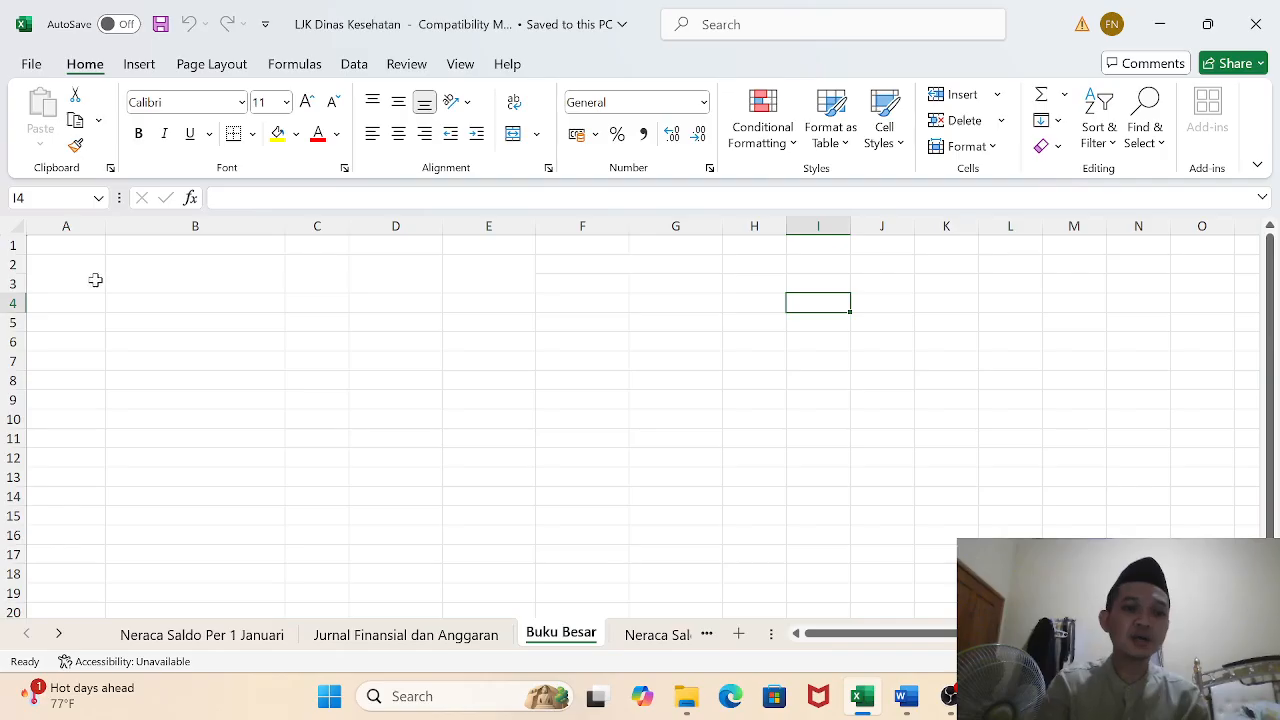
pyautogui.moveTo(72, 265); pyautogui.dragTo(73, 278)
pyautogui.hotkey('alt', 'h')
pyautogui.press('m')
pyautogui.press('c')
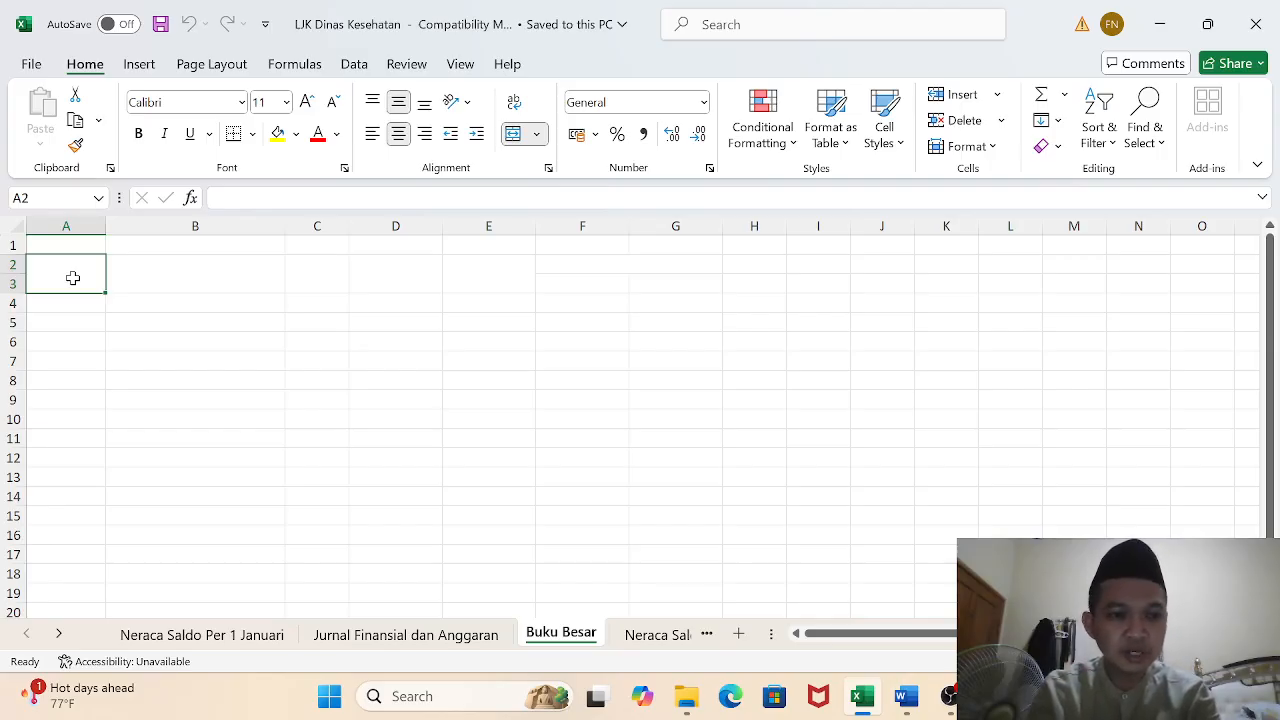
pyautogui.write('tan')
pyautogui.press('BackSpace')
pyautogui.press('BackSpace')
pyautogui.press('BackSpace')
pyautogui.press('capslock')
pyautogui.write('TANGGAL')
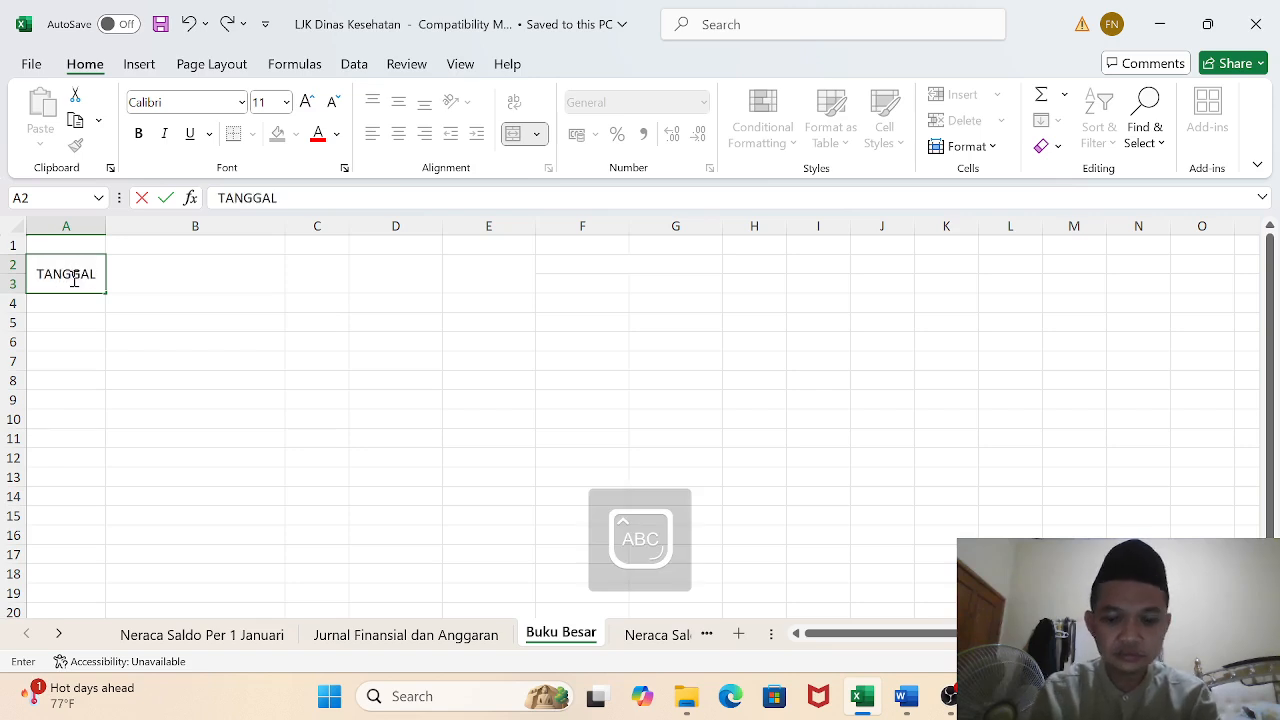
# Enter the ledger headings KETERANGAN in B2 and REF in C2
pyautogui.press('Tab')
pyautogui.write('KETA')
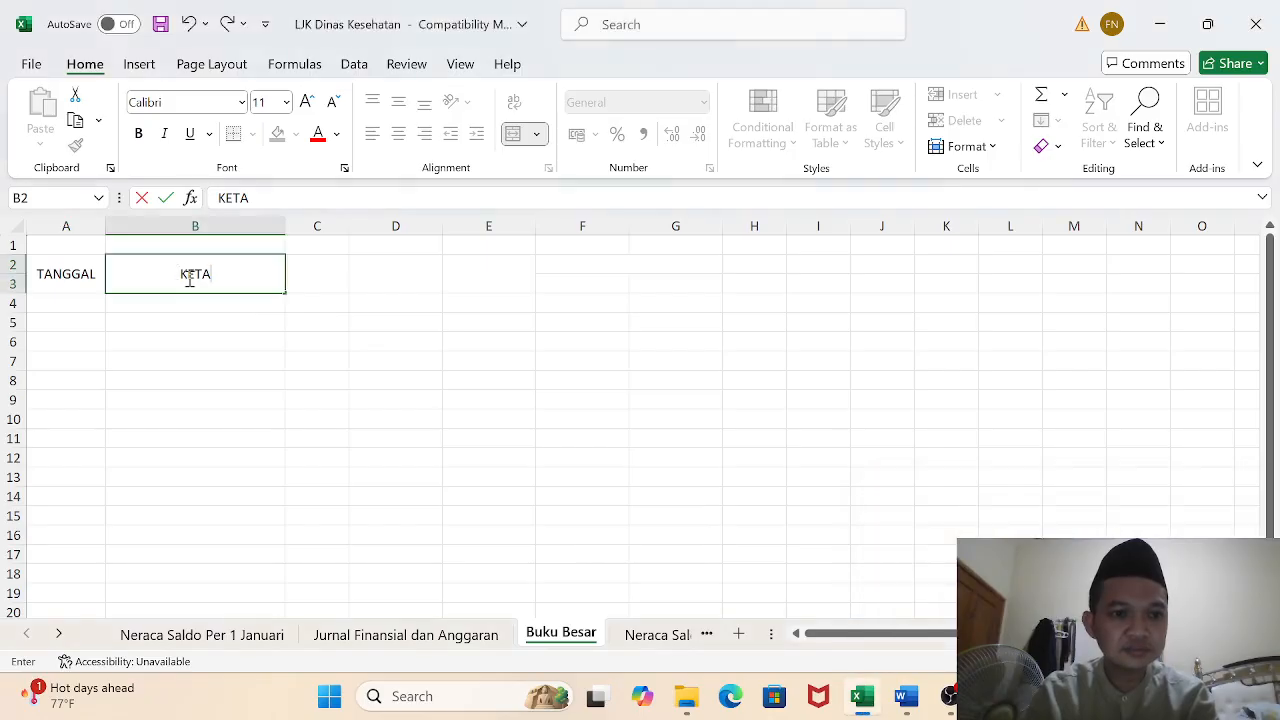
pyautogui.press('BackSpace')
pyautogui.write('ERANGAN')
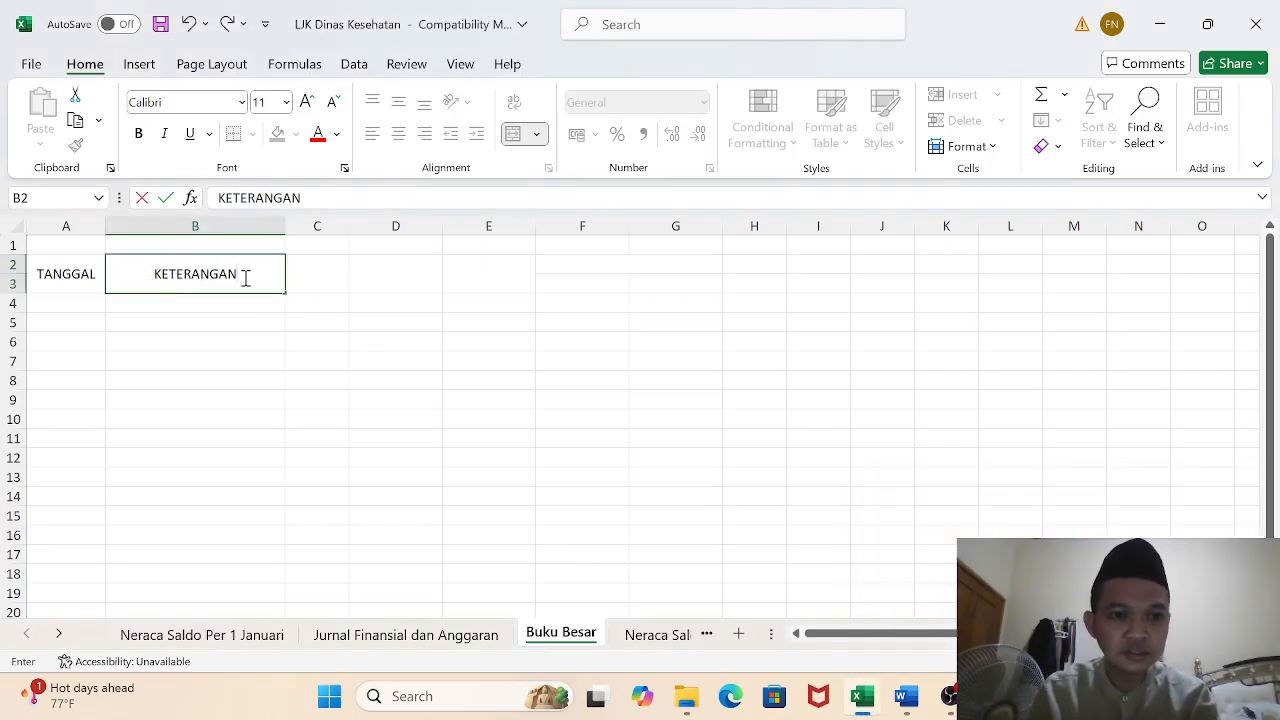
pyautogui.press('Tab')
pyautogui.write('REF')
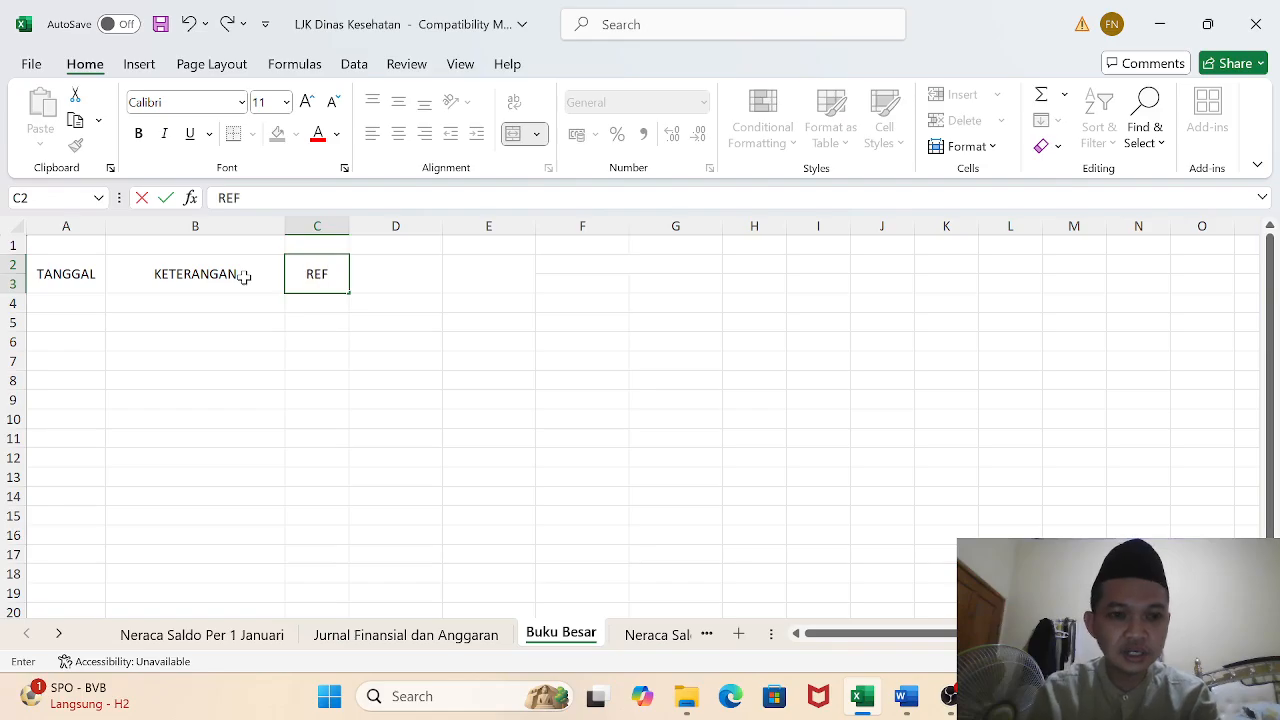
pyautogui.press('Tab')
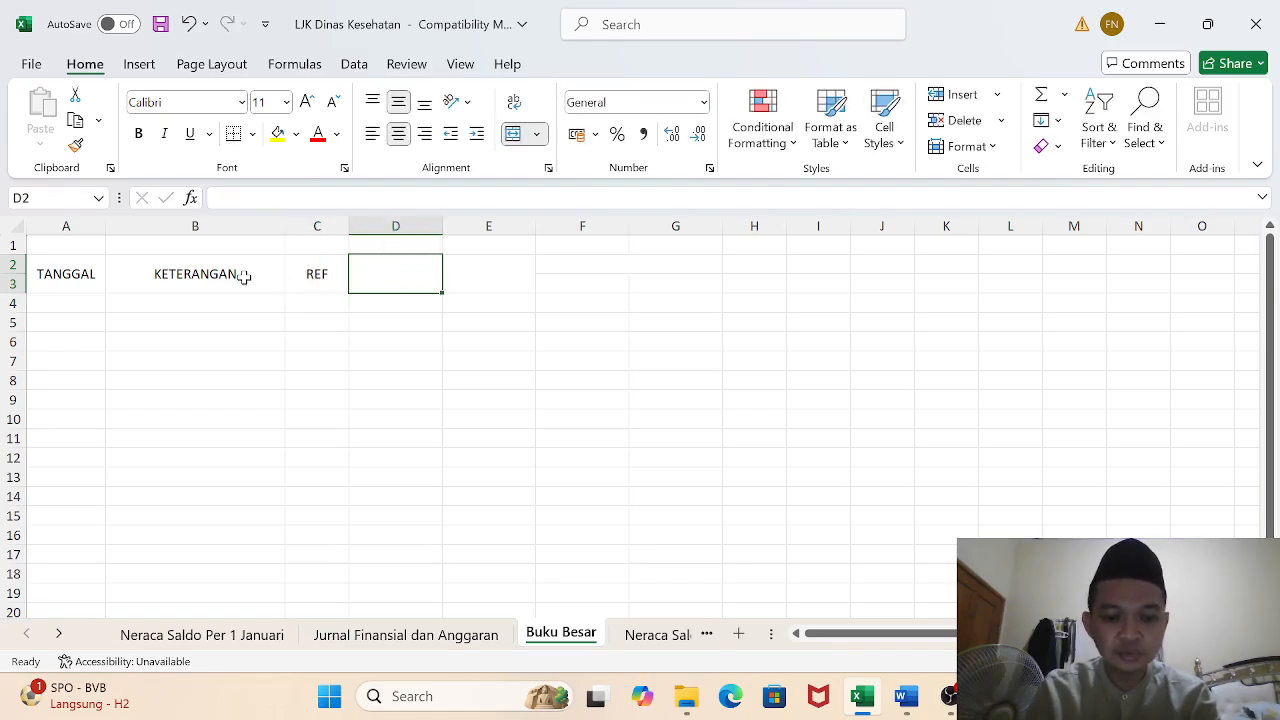
# Enter the ledger headings DEBIT in D2 and KREDIT in E2
pyautogui.write('DEBIT')
pyautogui.press('Tab')
pyautogui.write('KREAD')
pyautogui.press('BackSpace')
pyautogui.press('BackSpace')
pyautogui.write('DIT')
# Enter the heading SALDO in F2 with the subheadings DEBIT in F3 and KREDIT in G3
pyautogui.press('Tab')
pyautogui.write('SALDO')
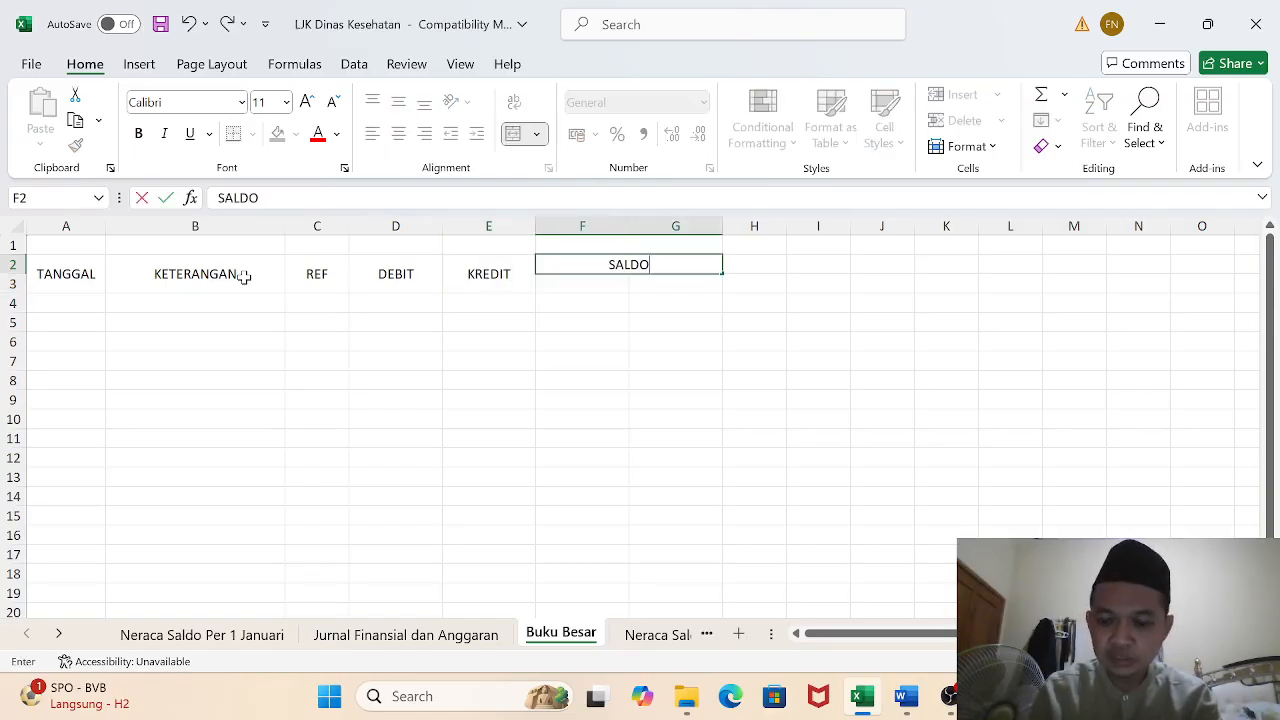
pyautogui.press('Return')
pyautogui.press('Left')
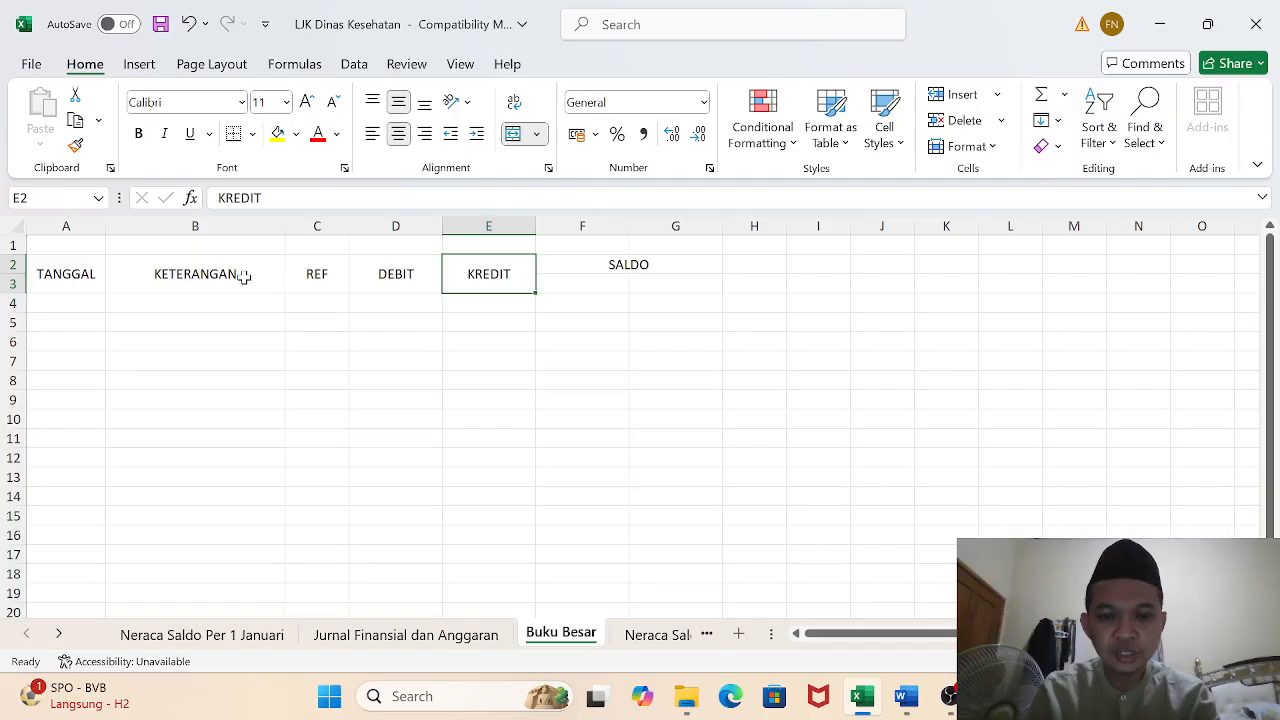
pyautogui.press('Right')
pyautogui.write('DEBIT')
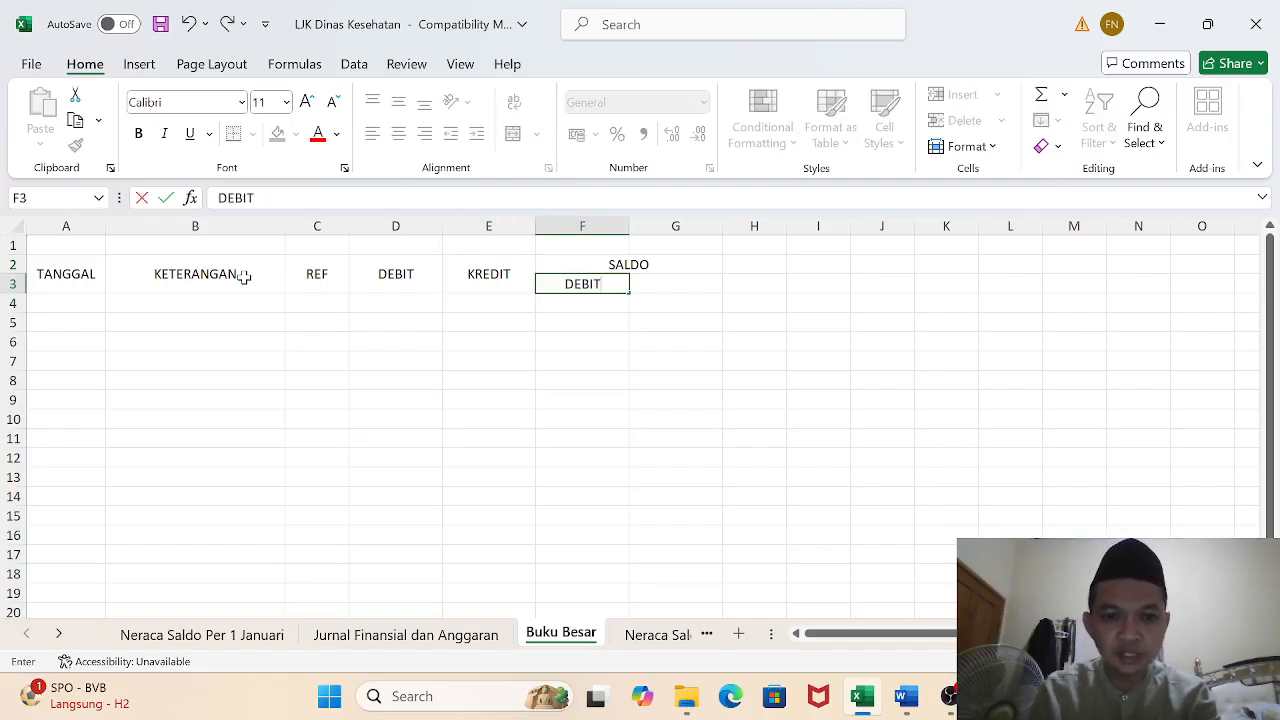
pyautogui.press('Tab')
pyautogui.write('KREDIT')
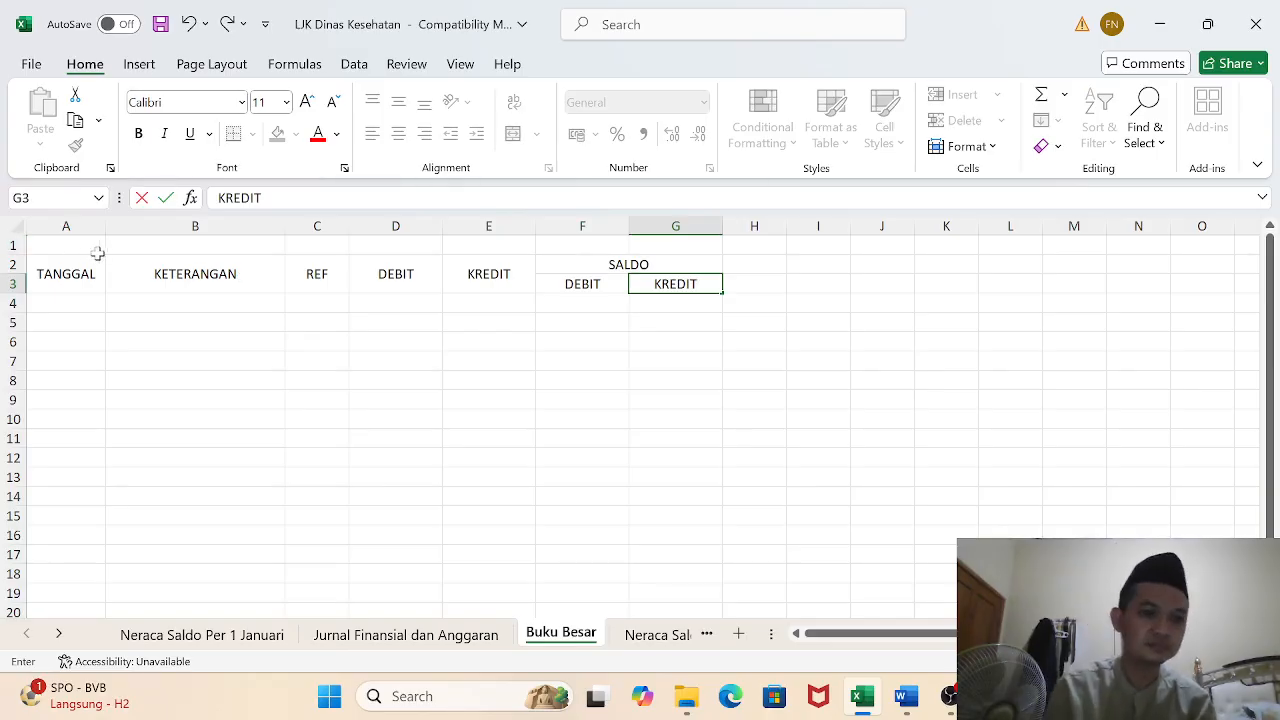
# Enter the label "Nama Akun:" in A1 above the ledger headings
pyautogui.click(70, 250)
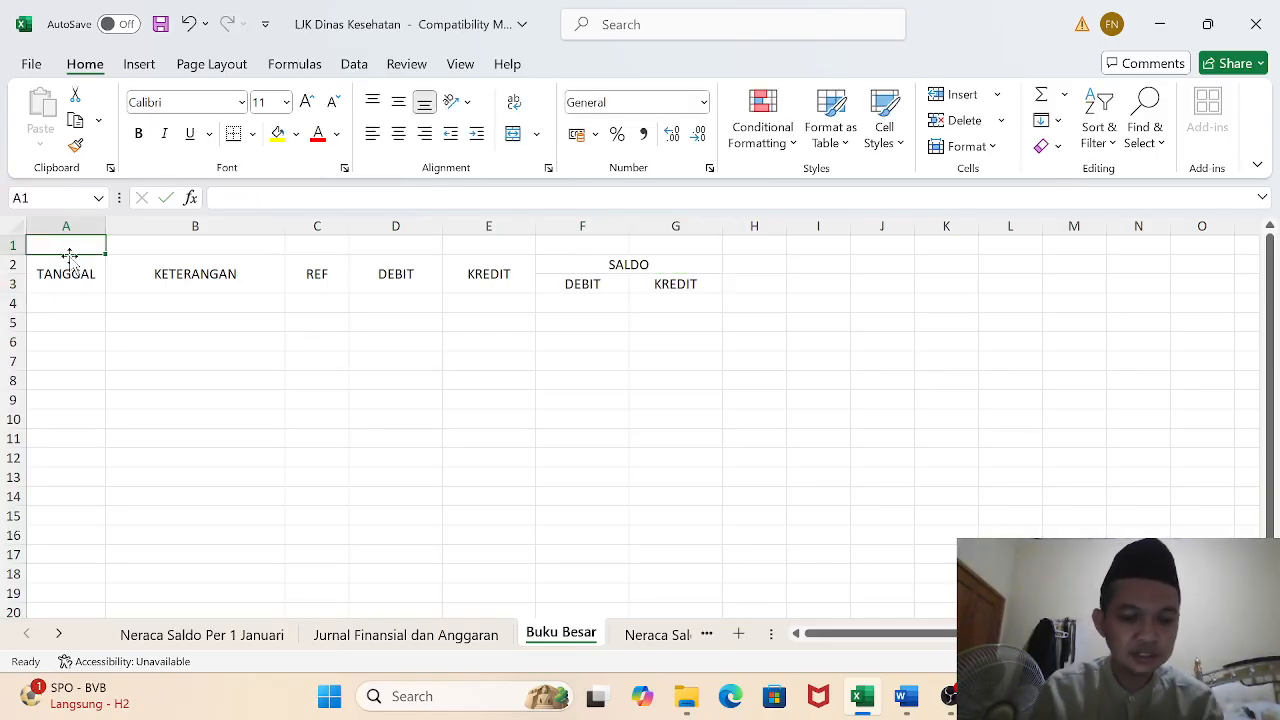
pyautogui.write('Na')
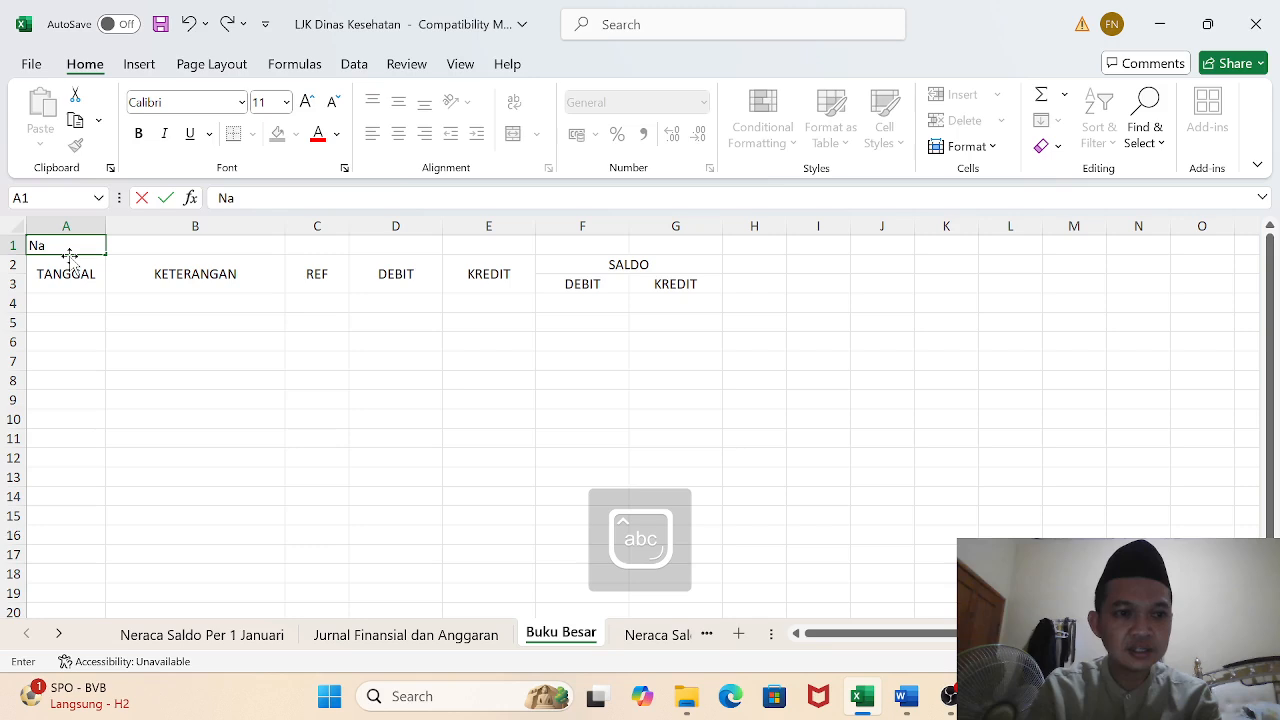
pyautogui.write('ma')
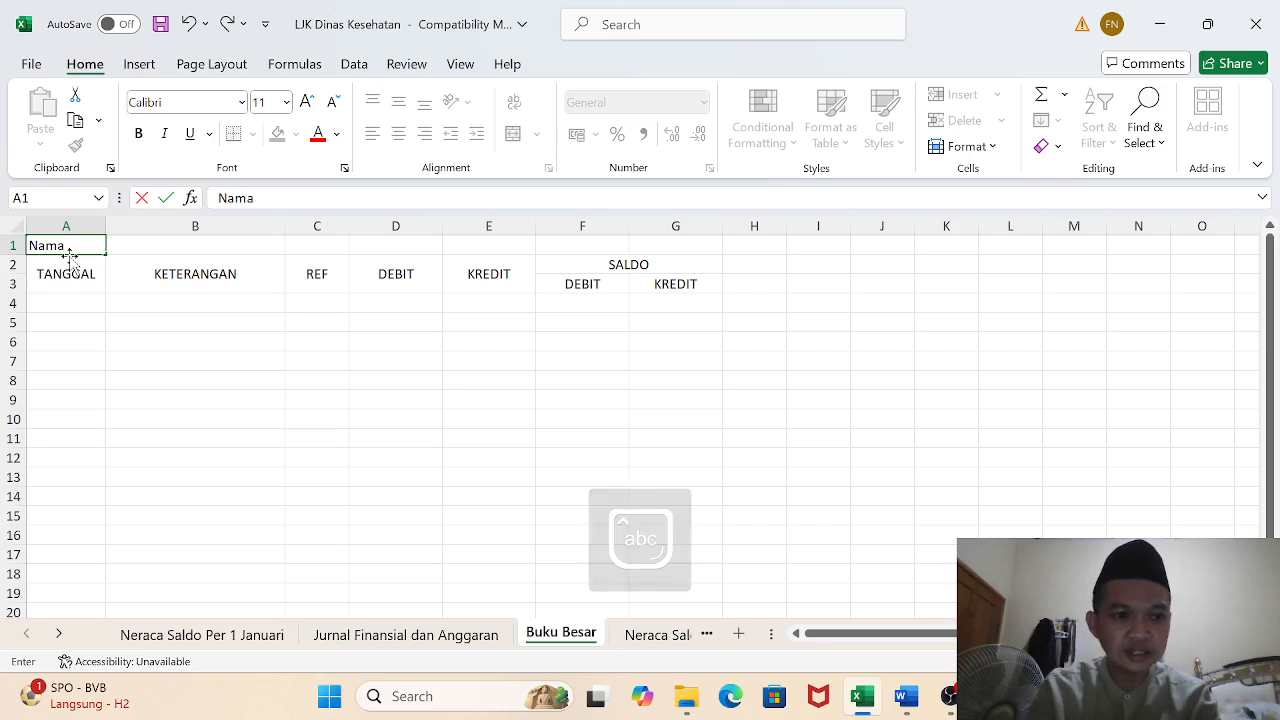
pyautogui.write(' Akun:')
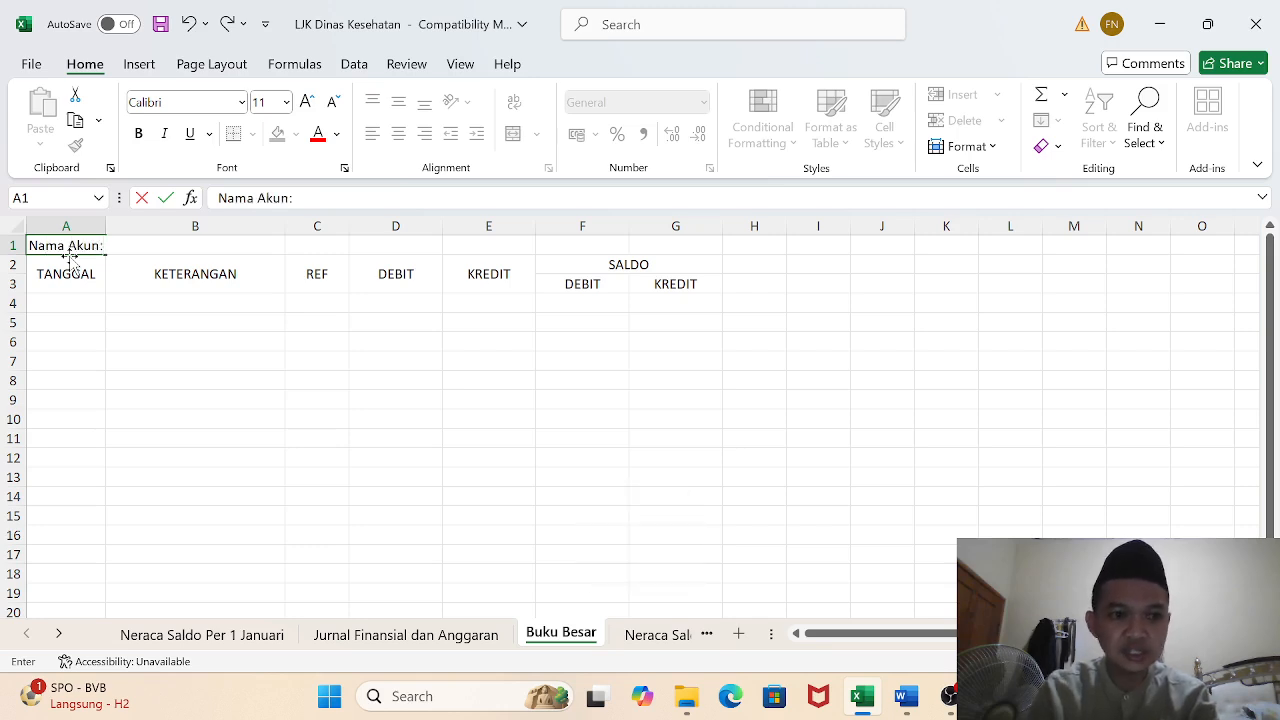
pyautogui.press('Tab')
pyautogui.press('Tab')
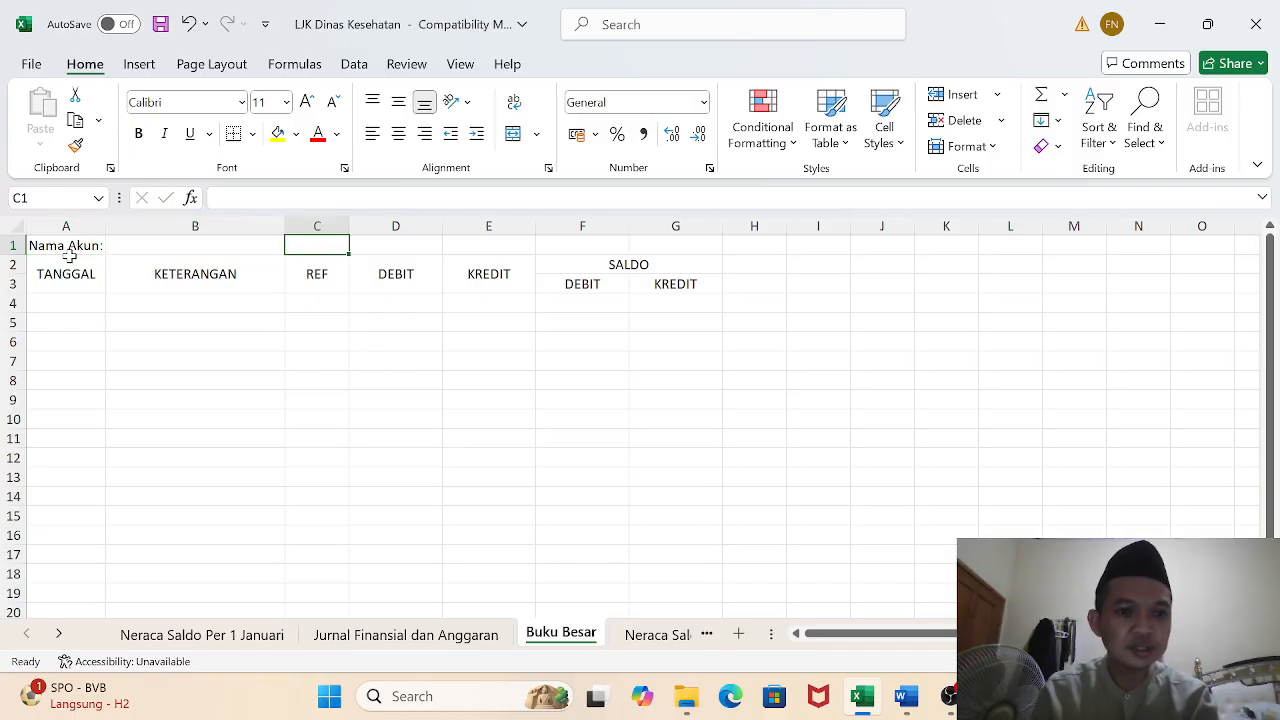
# Enter the labels "Saldo Normal :" in D1 and "Nomor Akun :" in F1
pyautogui.press('Right')
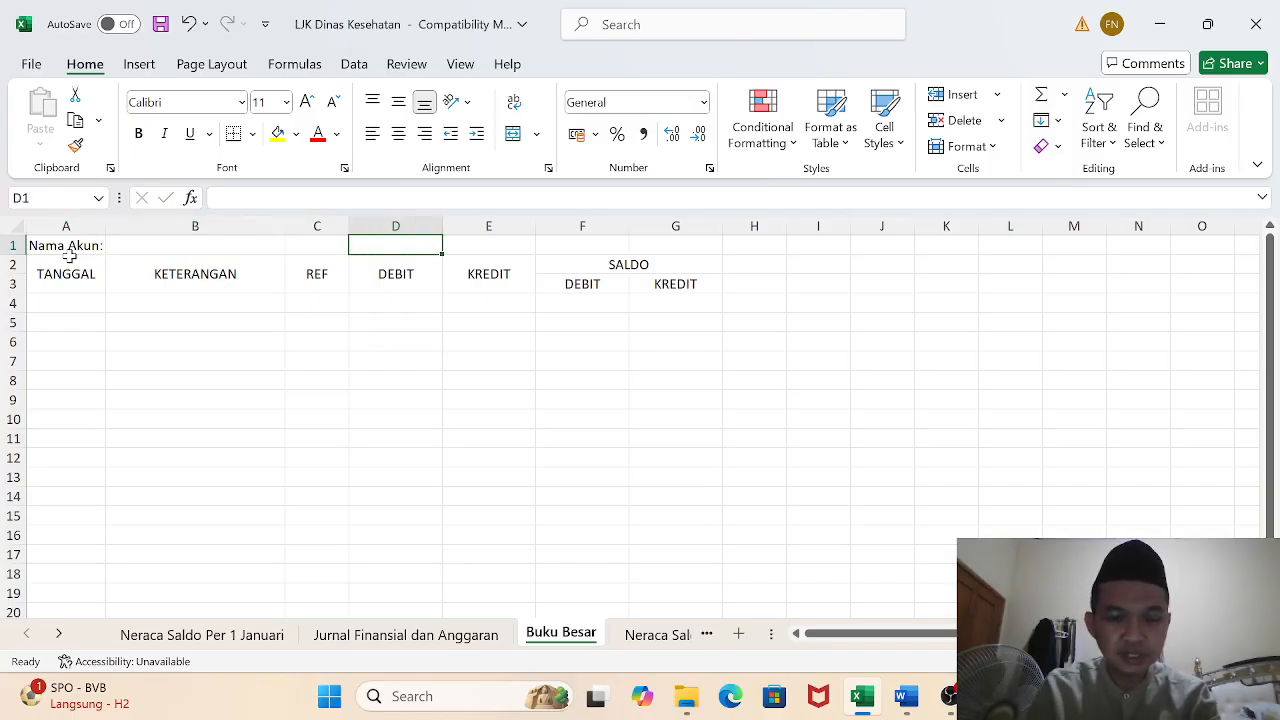
pyautogui.write('Saldo Normal :')
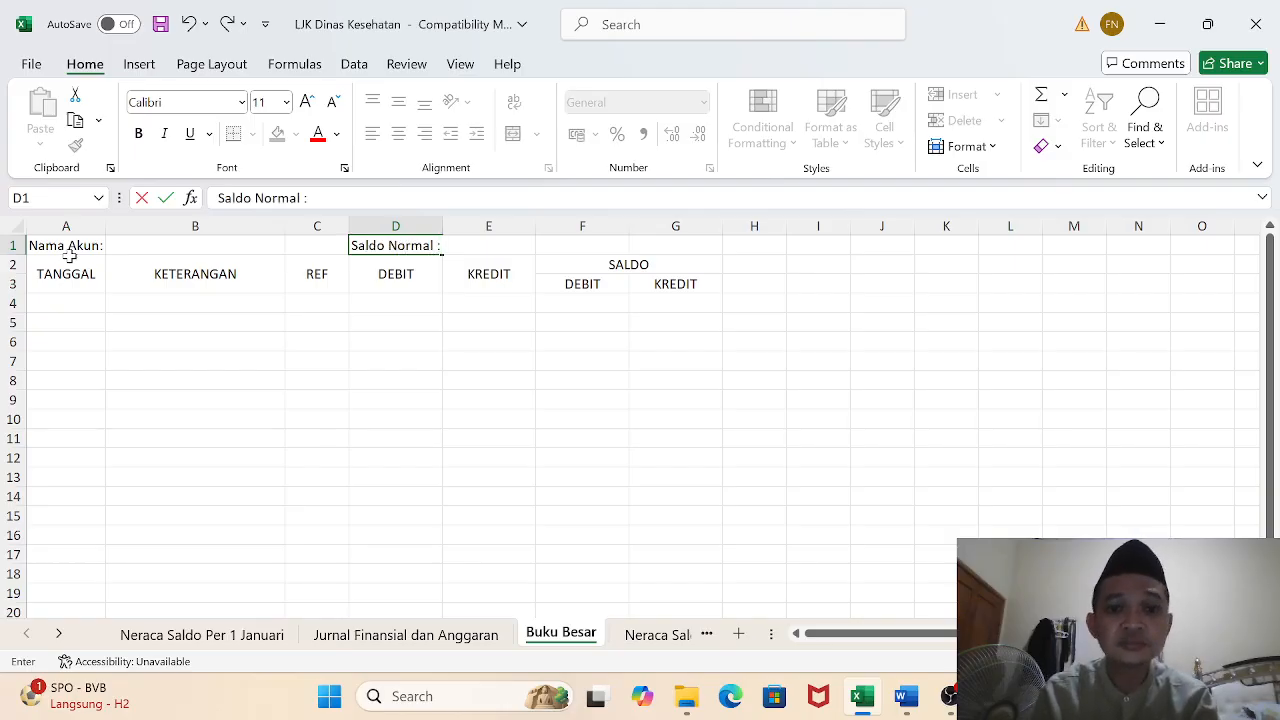
pyautogui.press('Tab')
pyautogui.press('Tab')
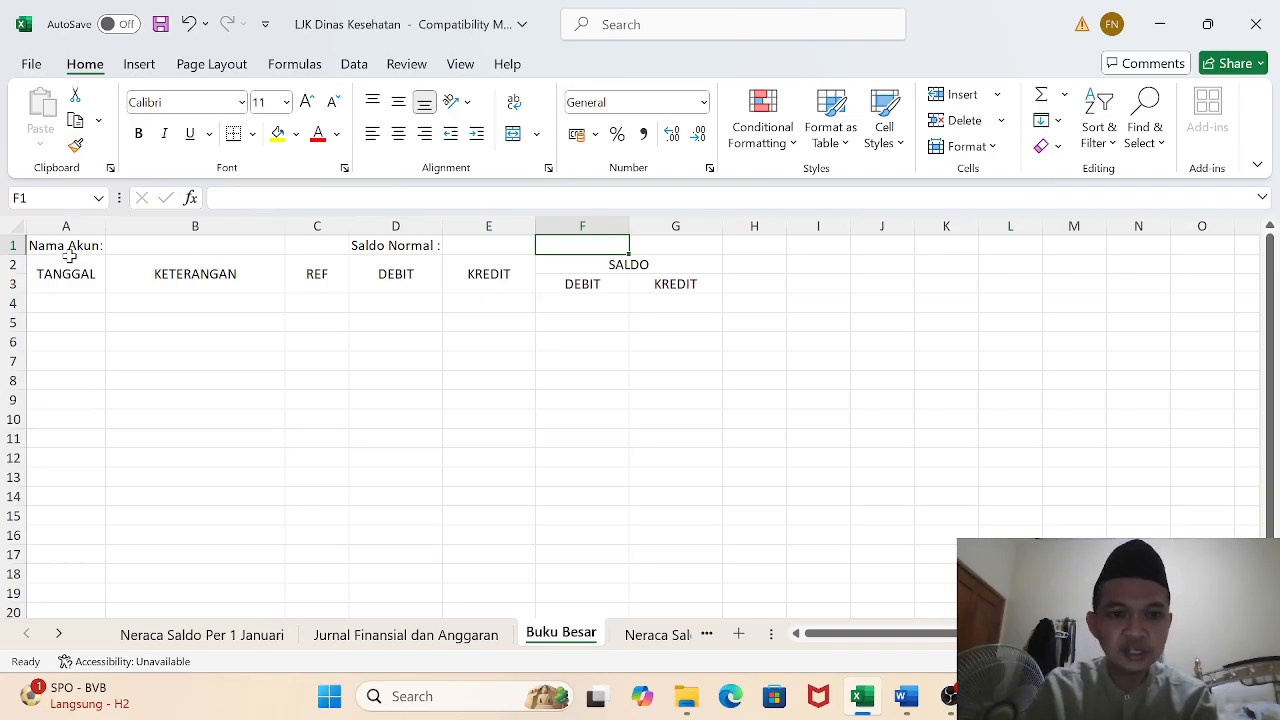
pyautogui.write('Nomor Akun :')
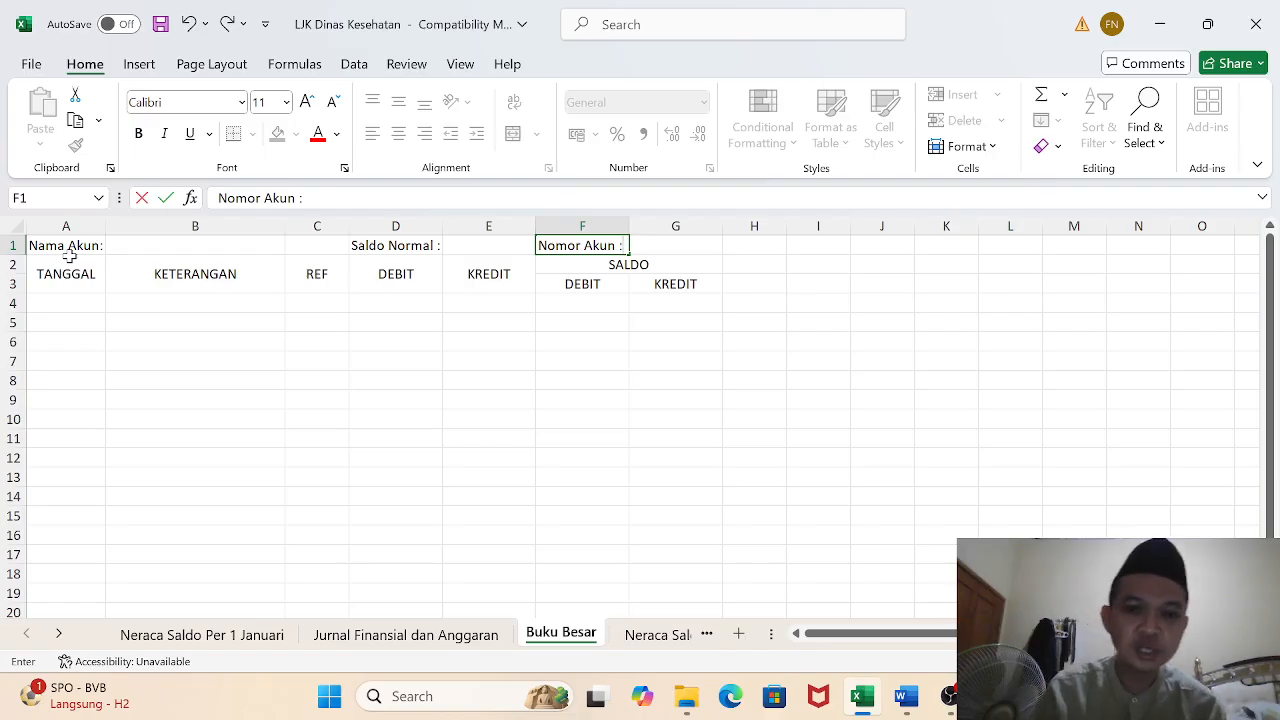
pyautogui.press('Tab')
pyautogui.press('Down')
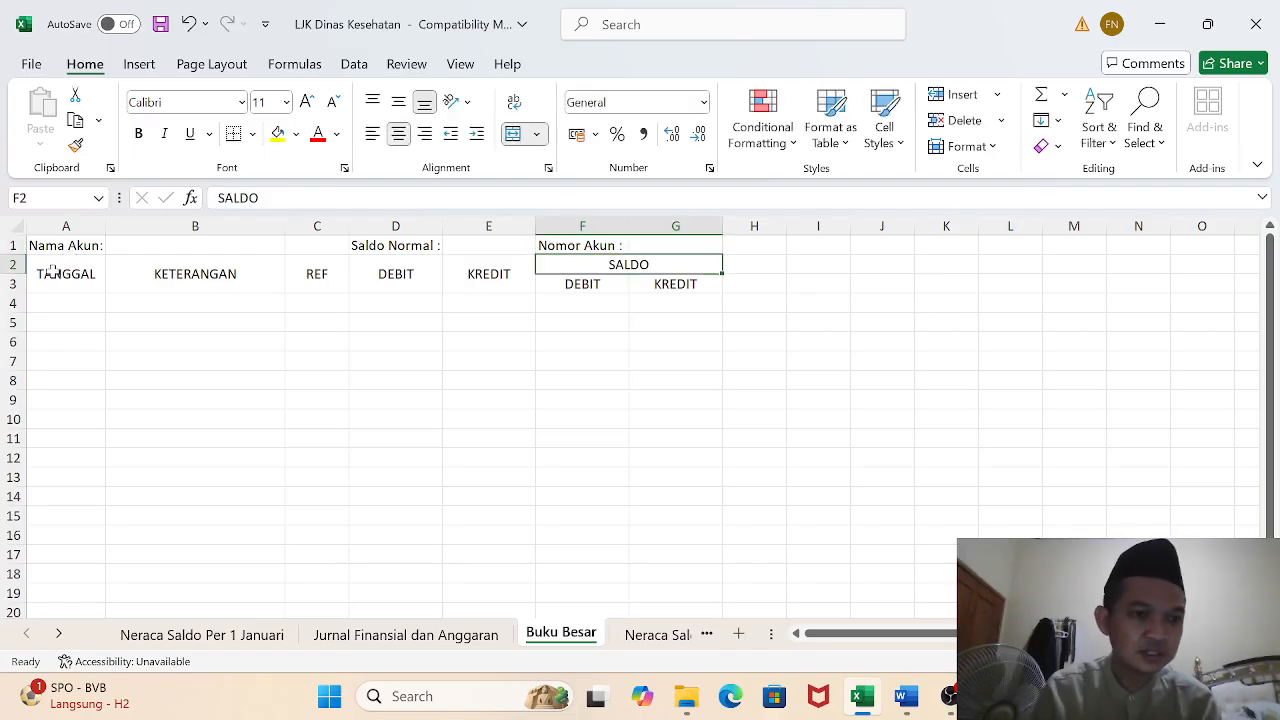
# Apply all borders to the ledger table in A2:G5
pyautogui.moveTo(53, 279); pyautogui.dragTo(626, 321)
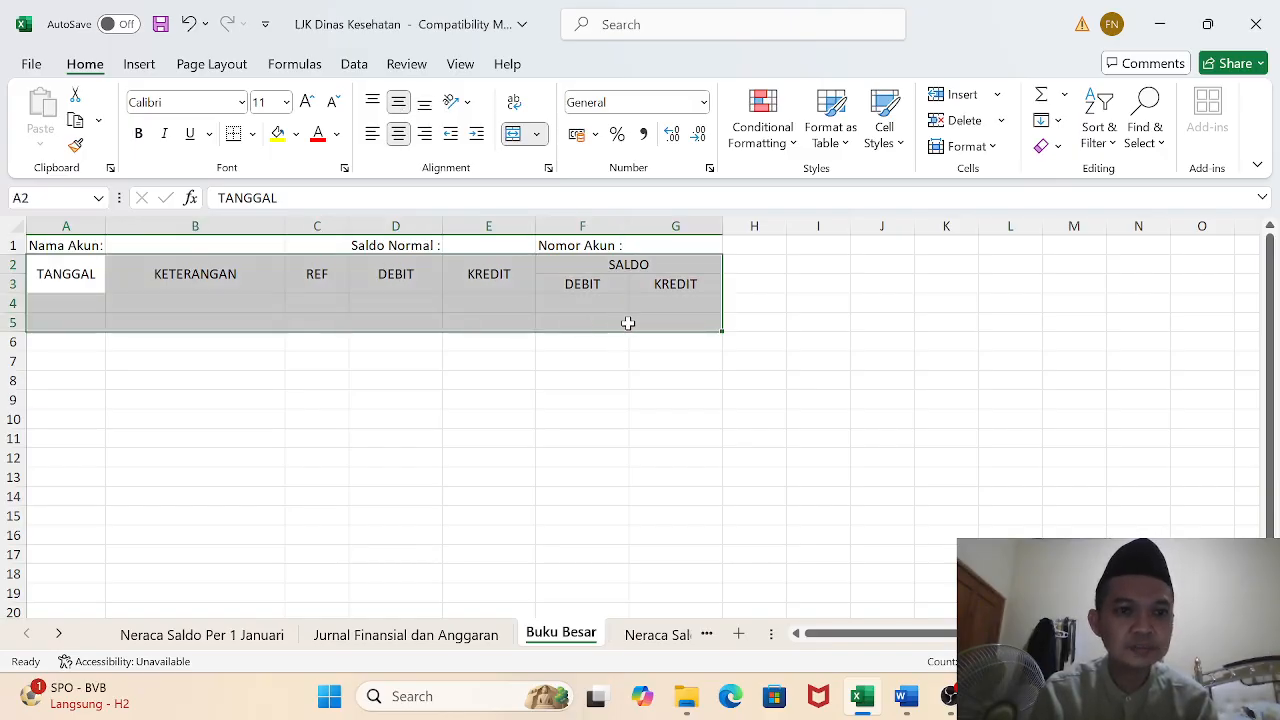
pyautogui.click(254, 137)
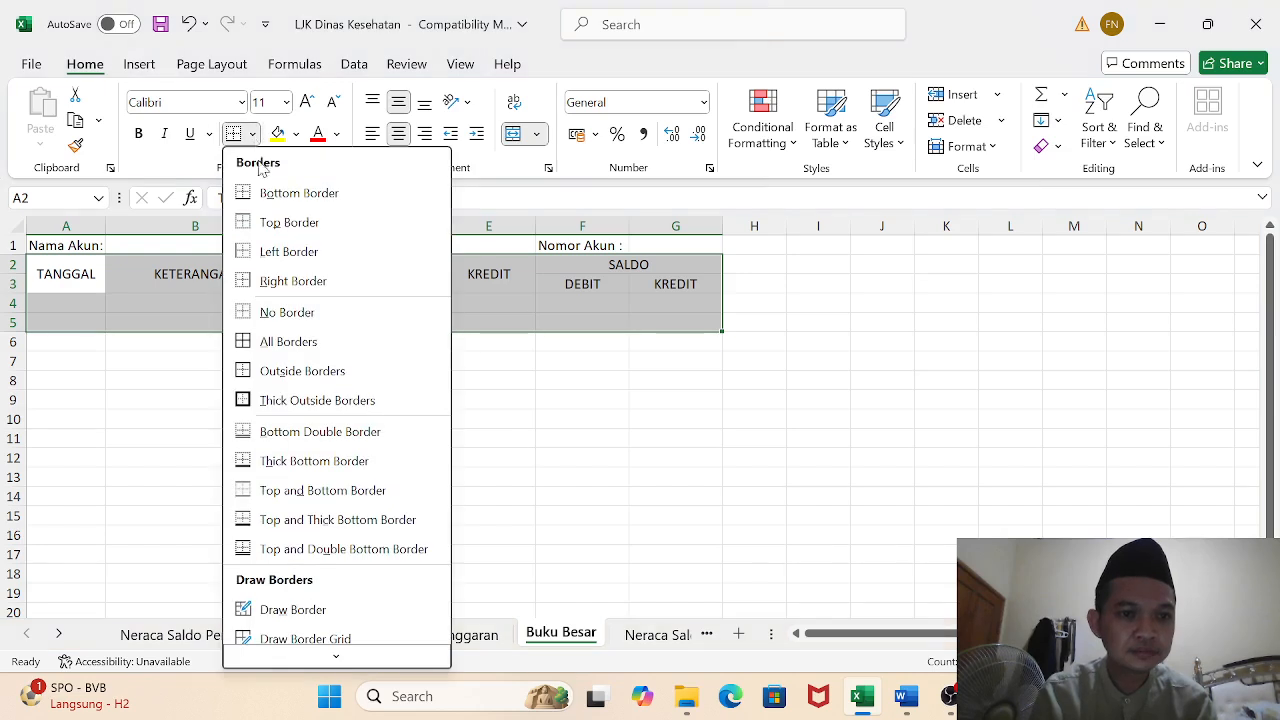
pyautogui.click(276, 345)
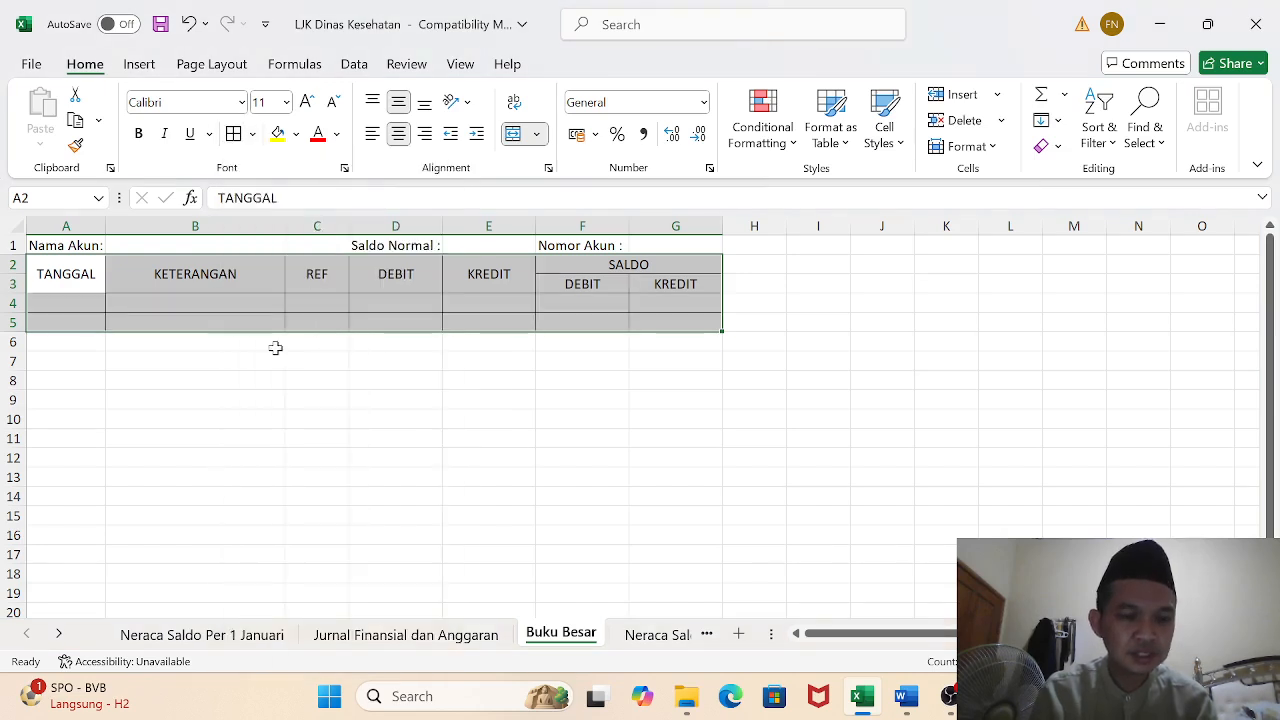
pyautogui.click(67, 303)
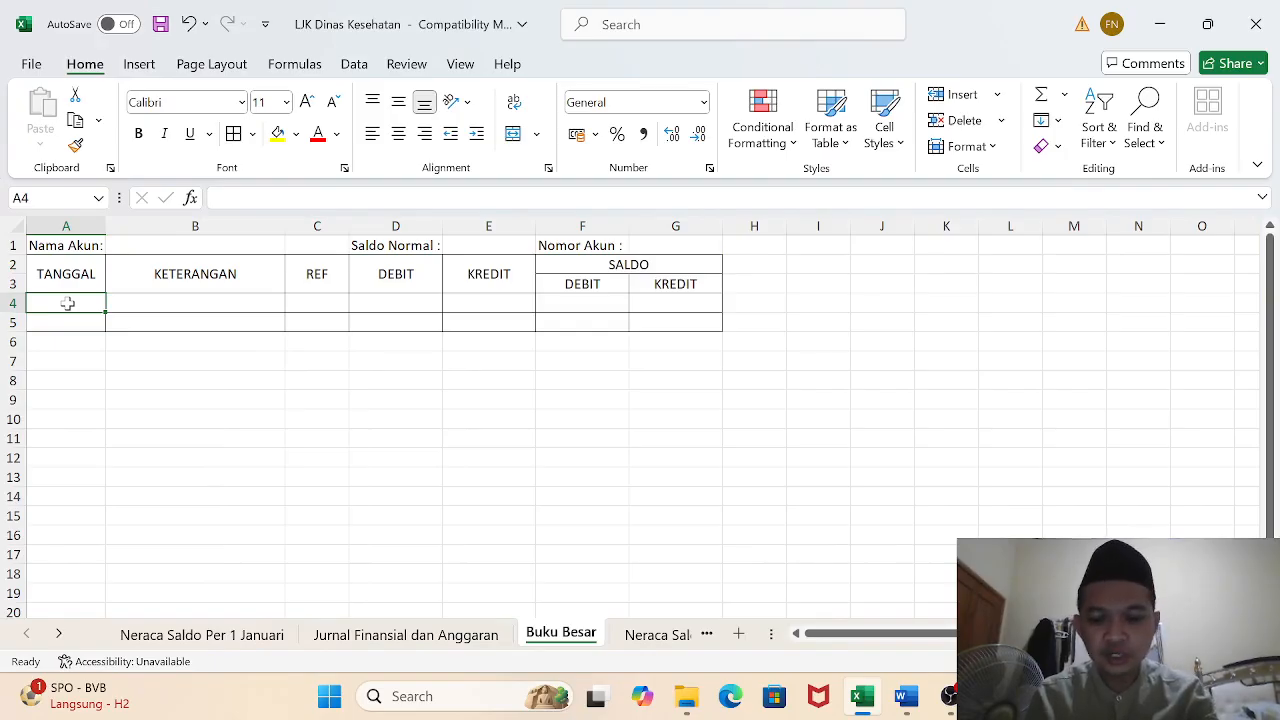
# Enter the opening row of the ledger with date 1/1 in A4 and "Saldo awal" in B4
pyautogui.write('1/1')
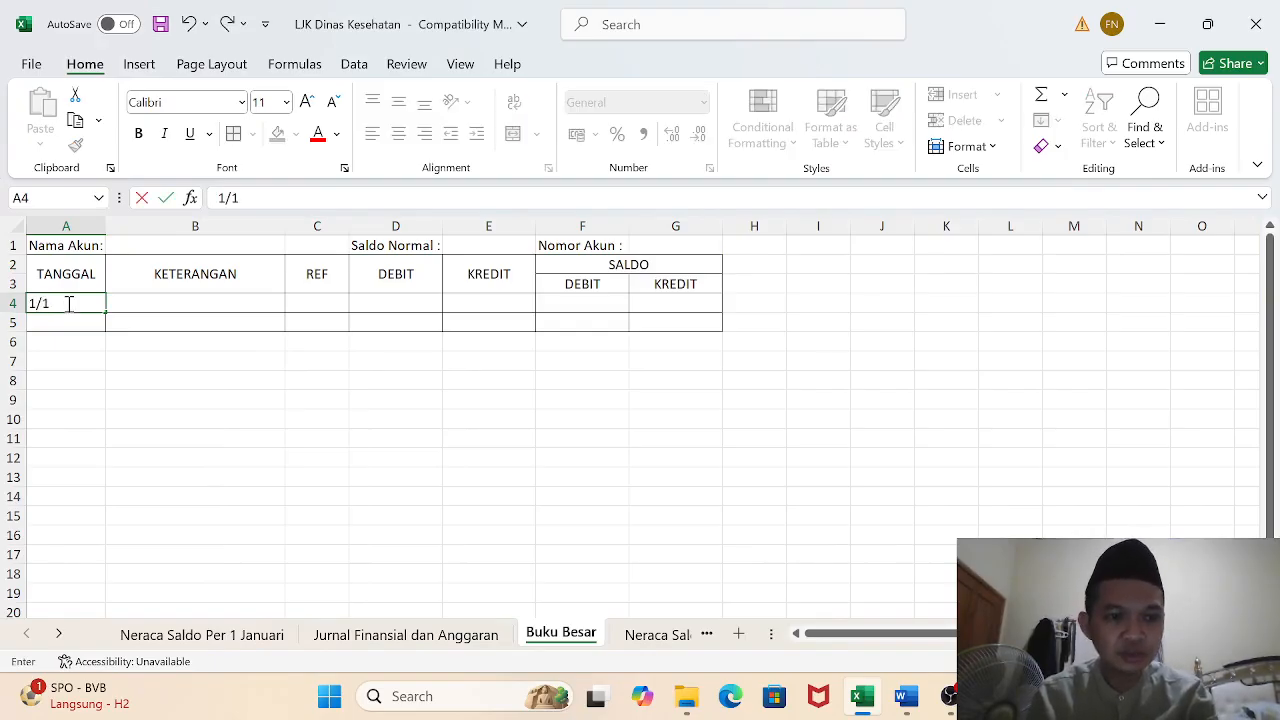
pyautogui.press('Tab')
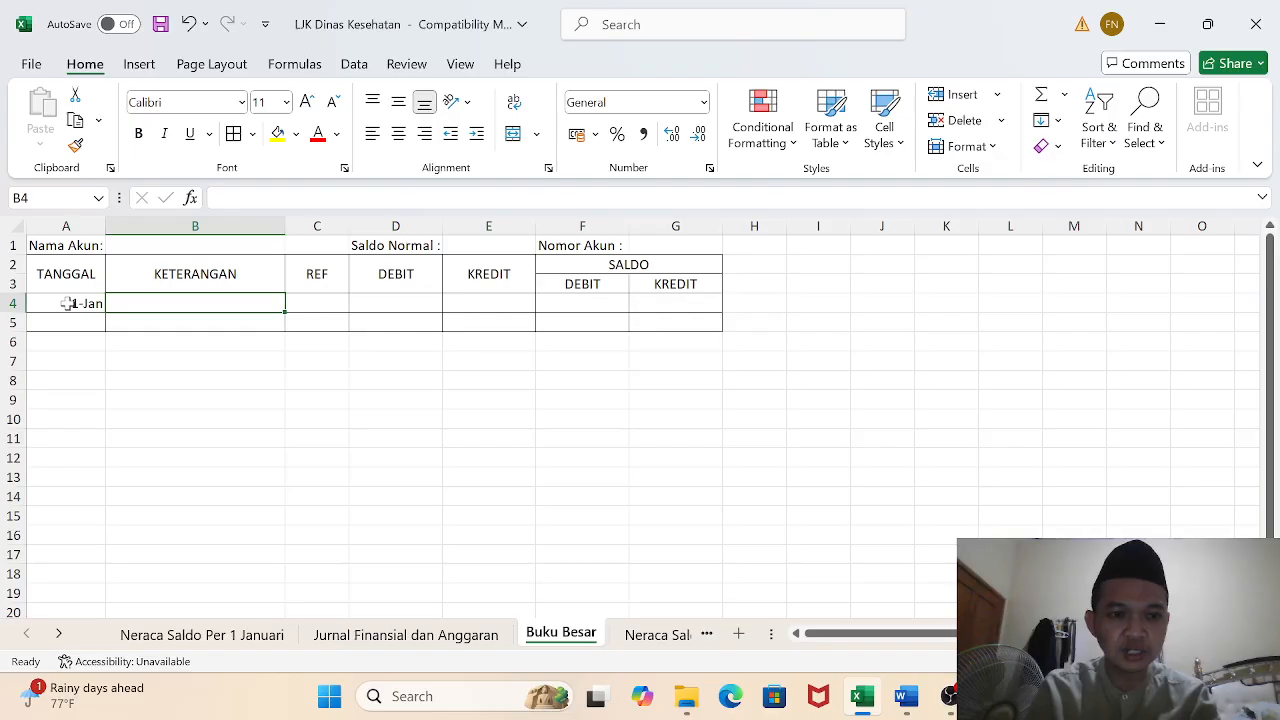
pyautogui.write('Saldo awal')
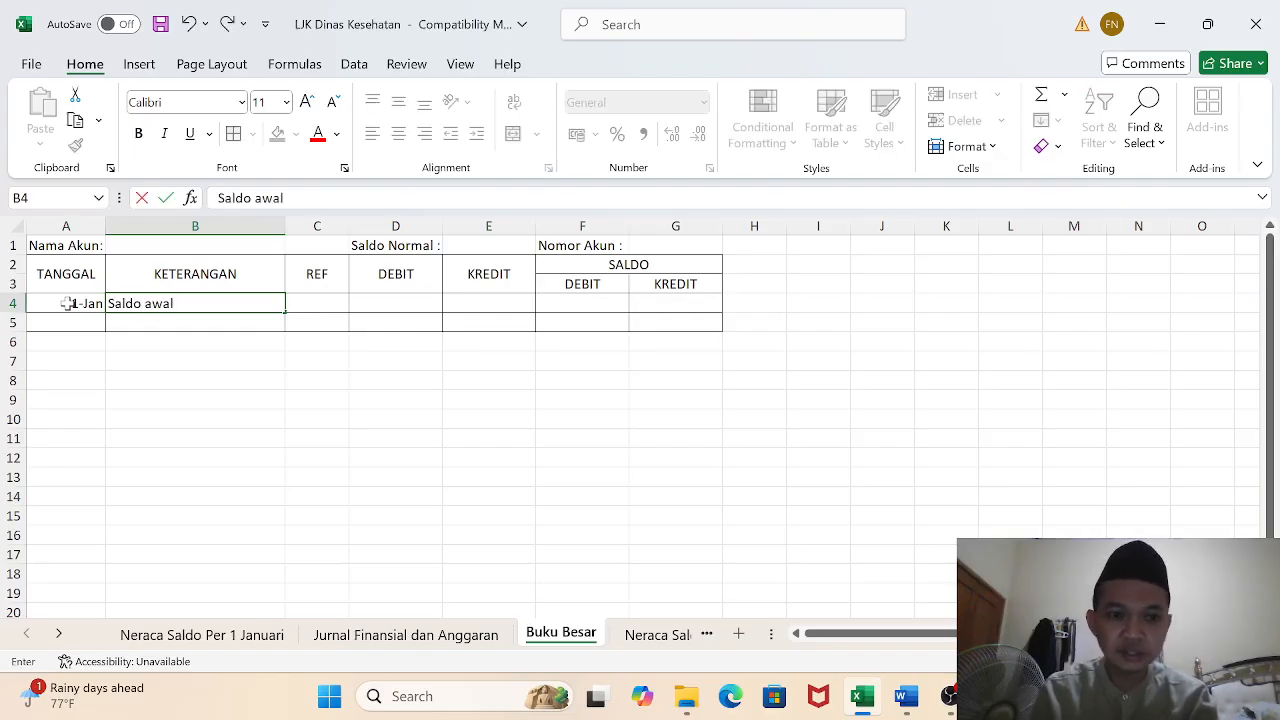
pyautogui.press('Return')
# Enter the posting row of the ledger with date 31/12 in A5 and "Posting" in B5
pyautogui.write('31')
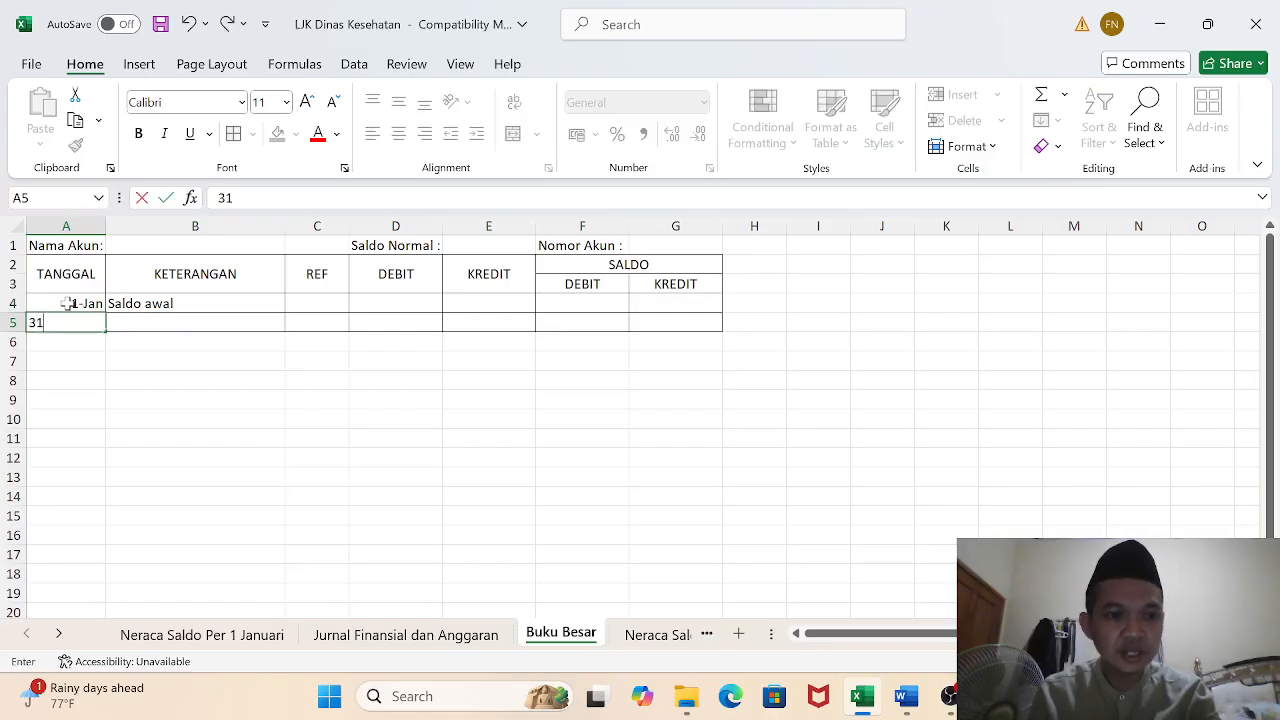
pyautogui.write('/12')
pyautogui.press('Tab')
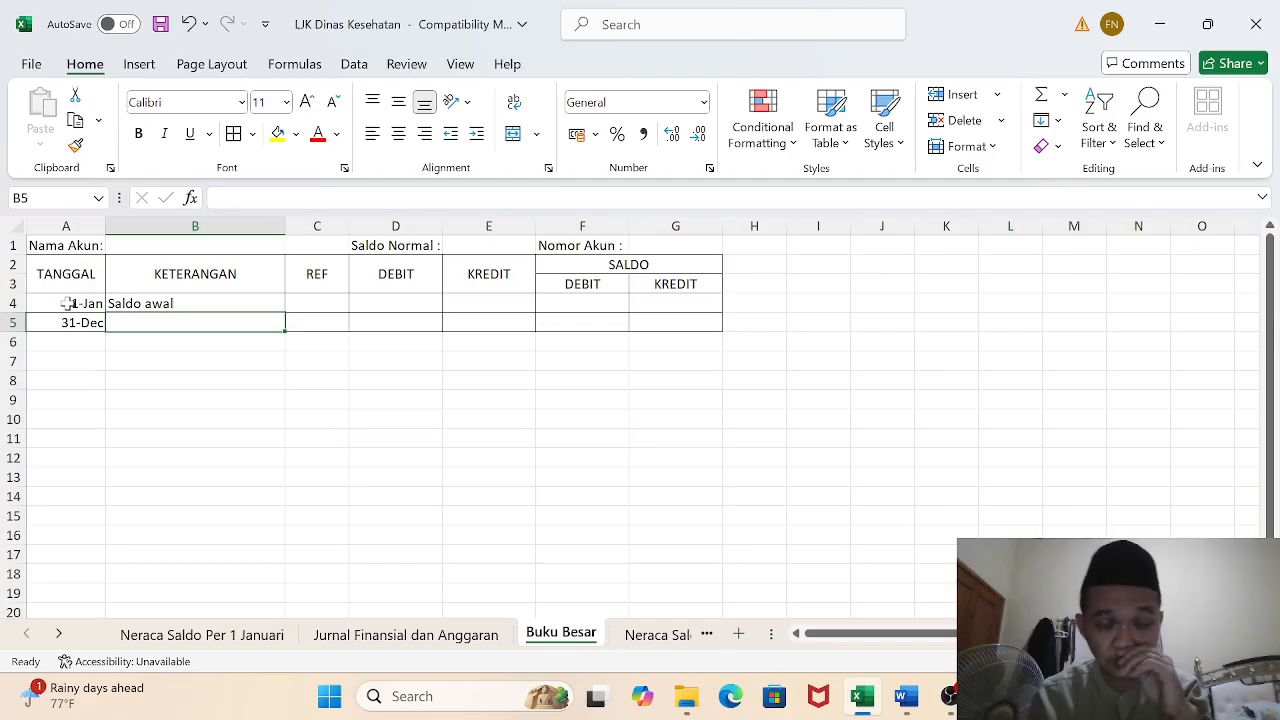
pyautogui.write('P')
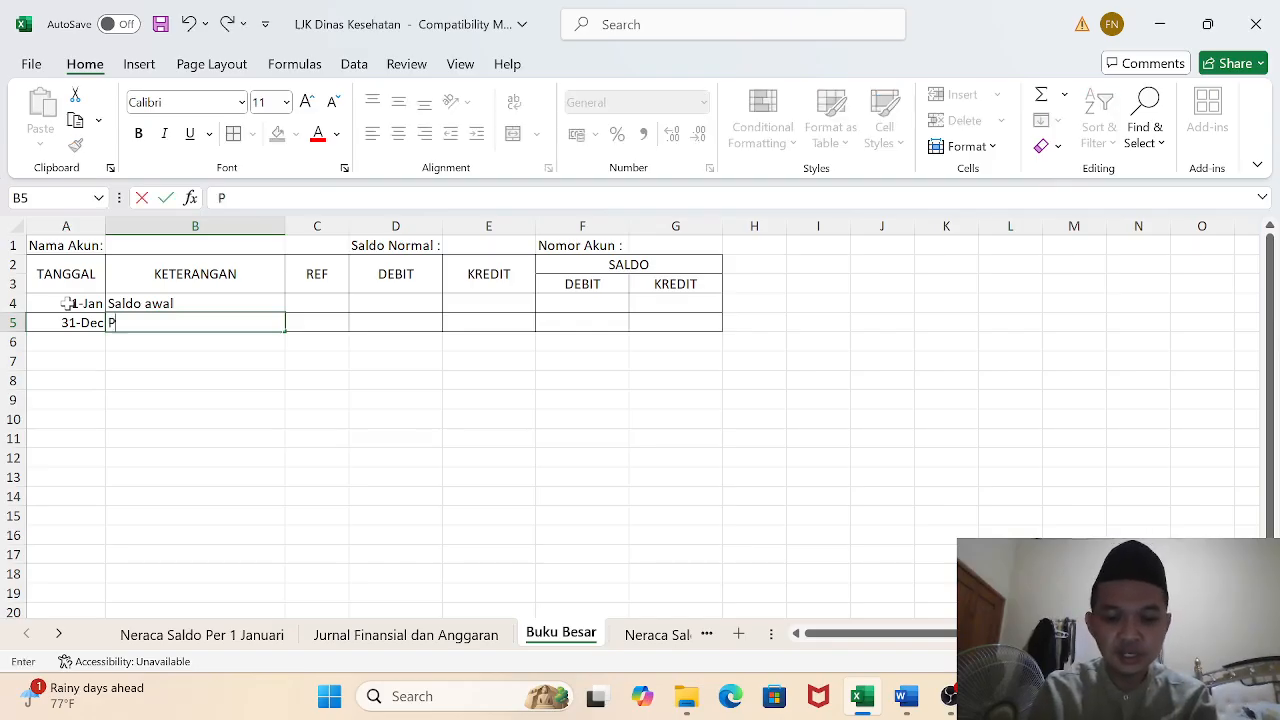
pyautogui.write('osting')
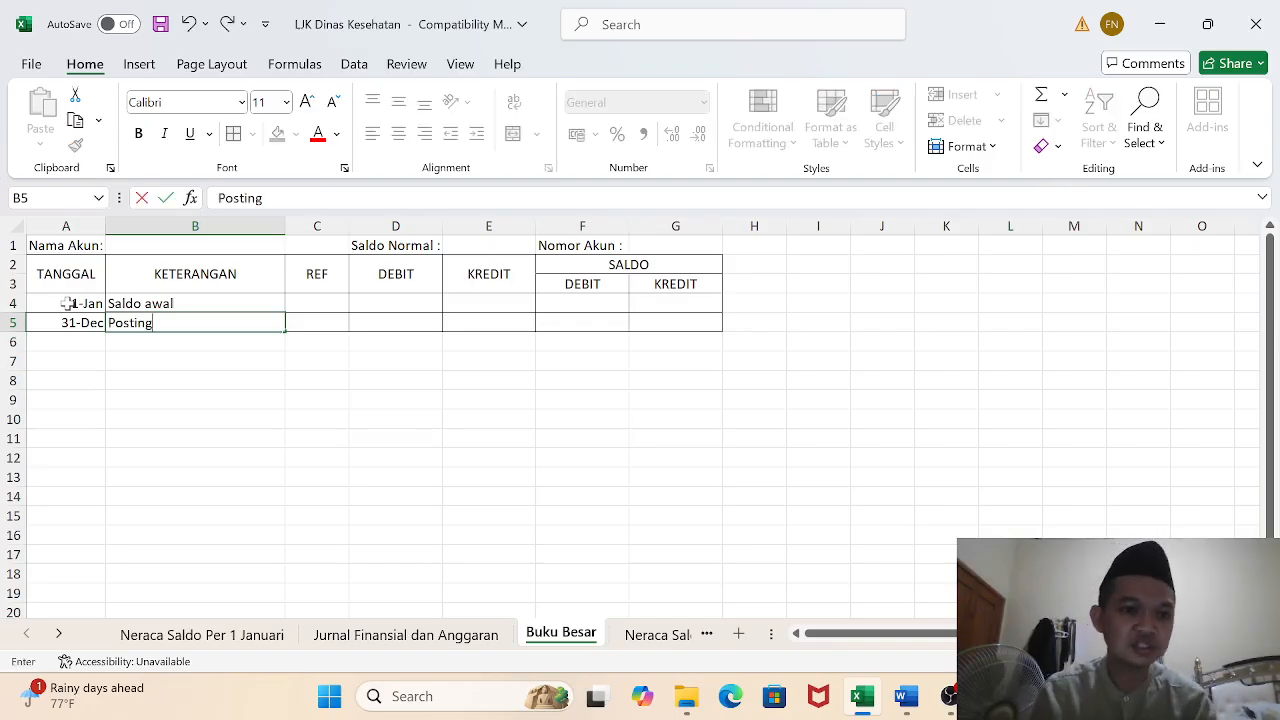
pyautogui.press('Tab')
# Review the ledger template in A1:G5, including the account labels, opening balance row and posting row
pyautogui.press('Up')
pyautogui.press('Up')
pyautogui.press('Up')
pyautogui.press('Up')
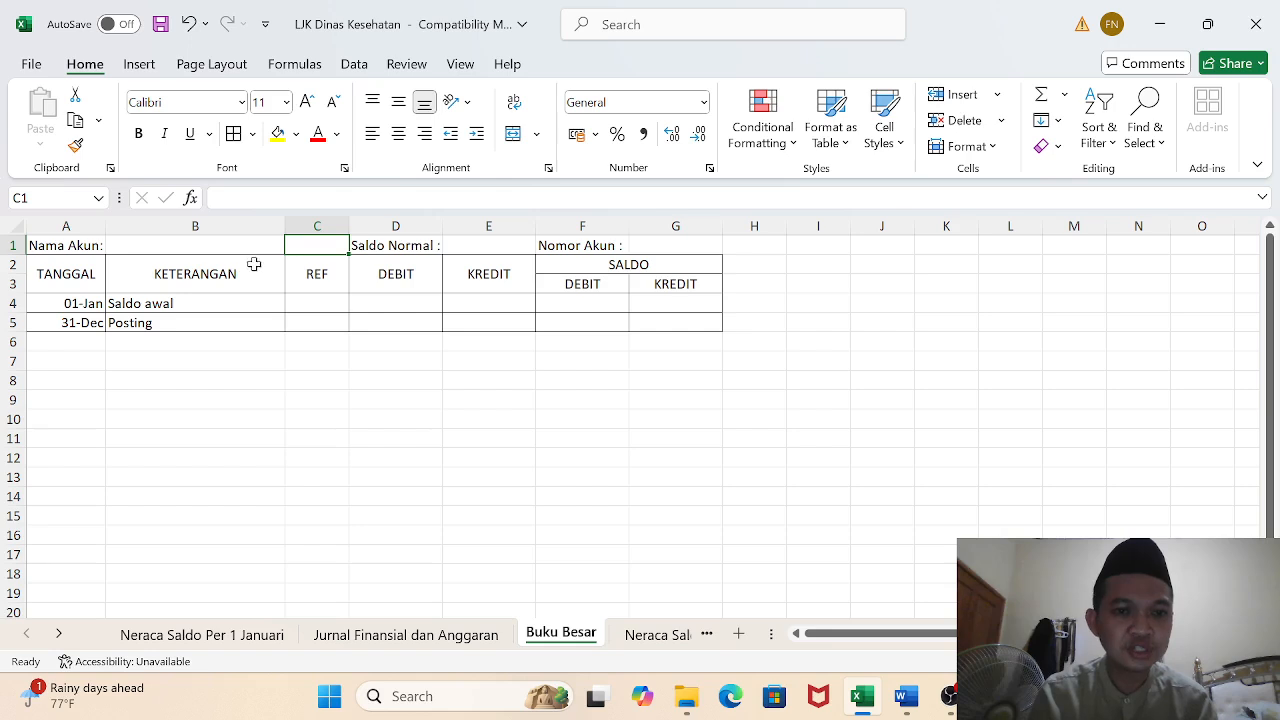
pyautogui.click(75, 248)
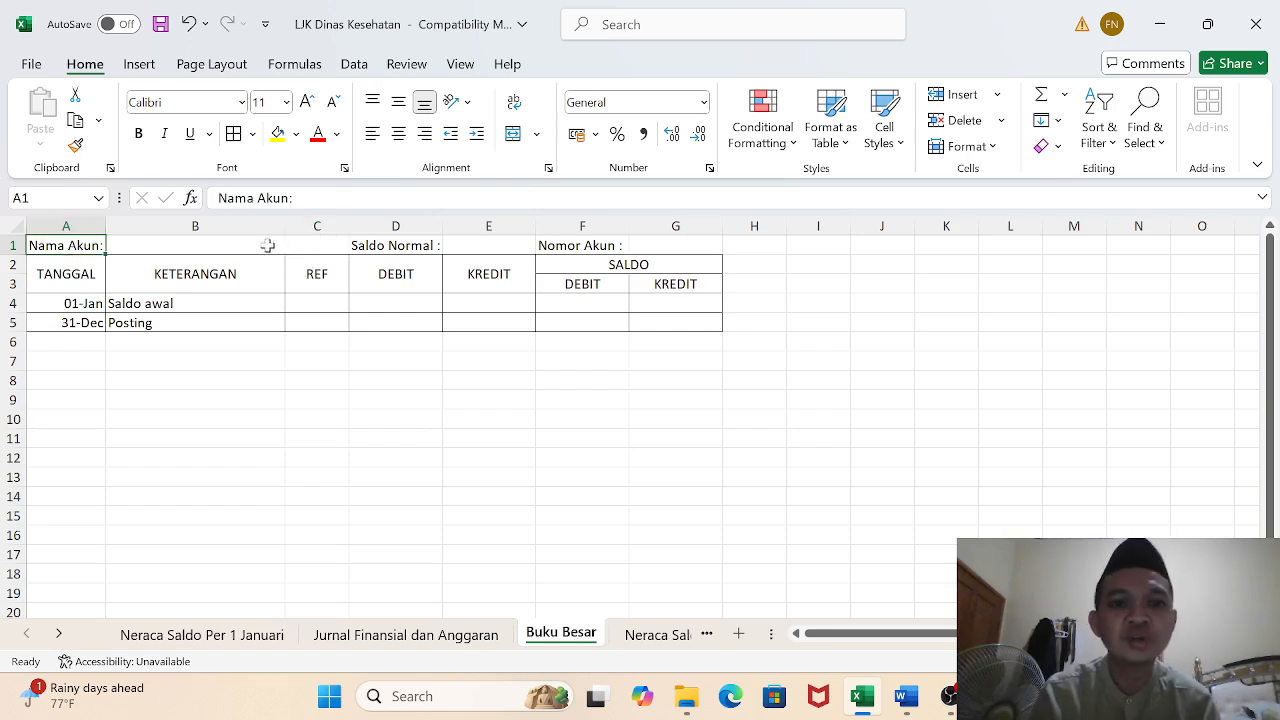
pyautogui.click(417, 252)
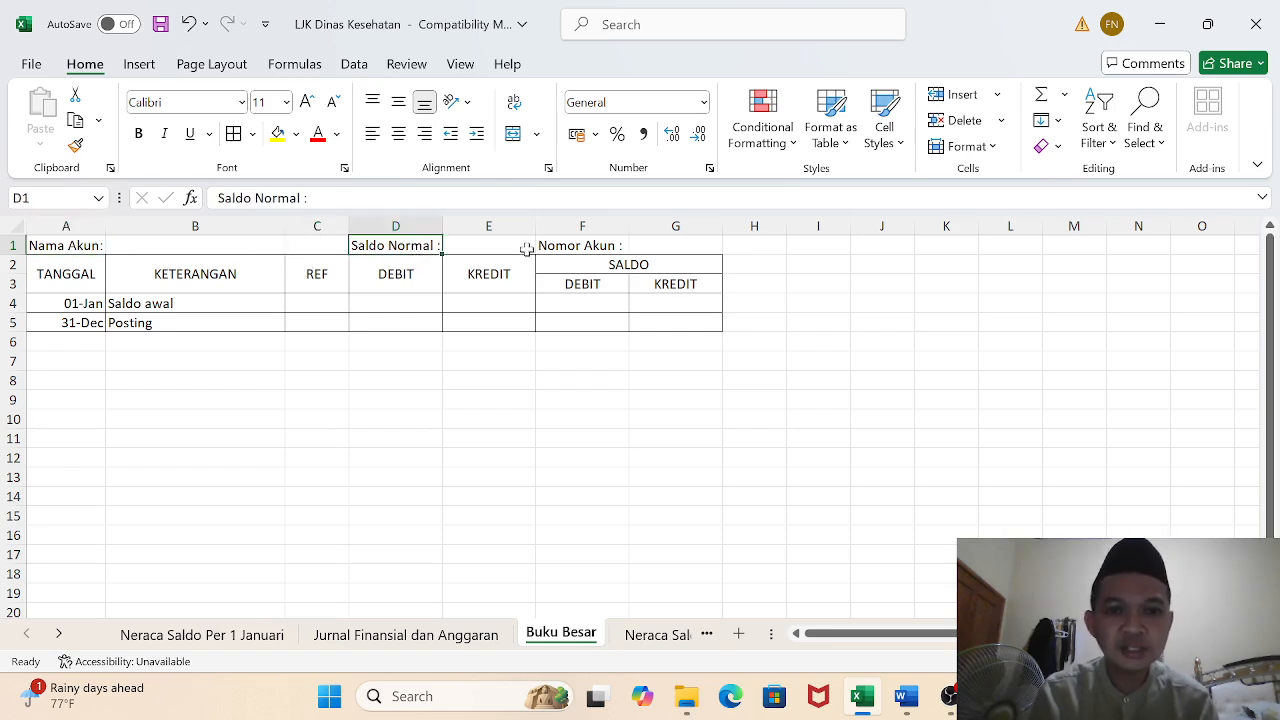
pyautogui.click(598, 248)
pyautogui.click(185, 307)
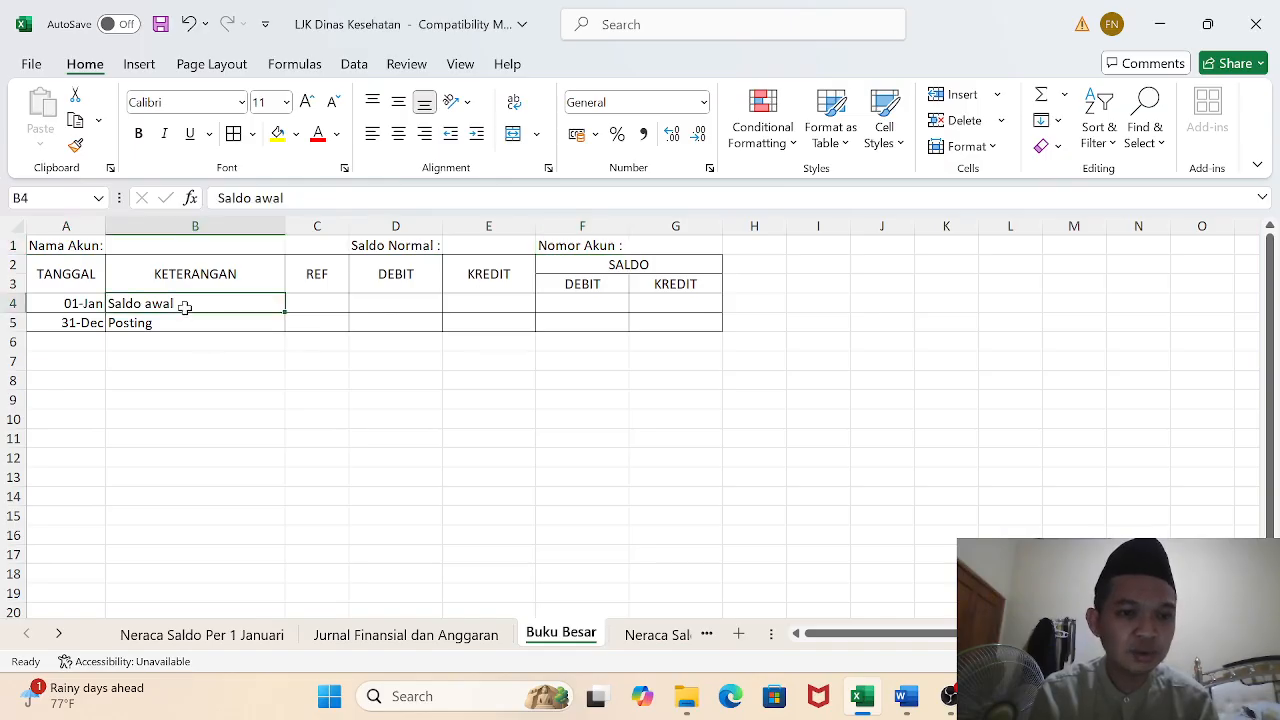
pyautogui.click(608, 307)
pyautogui.click(666, 304)
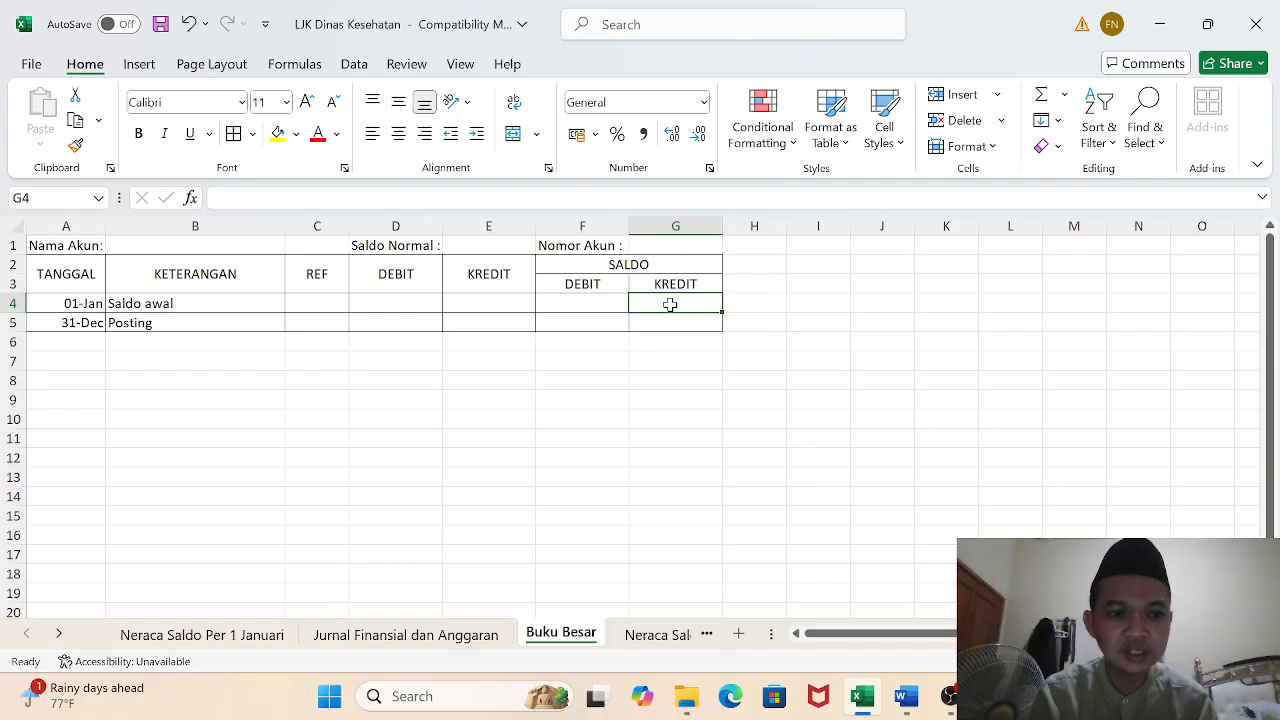
pyautogui.click(204, 328)
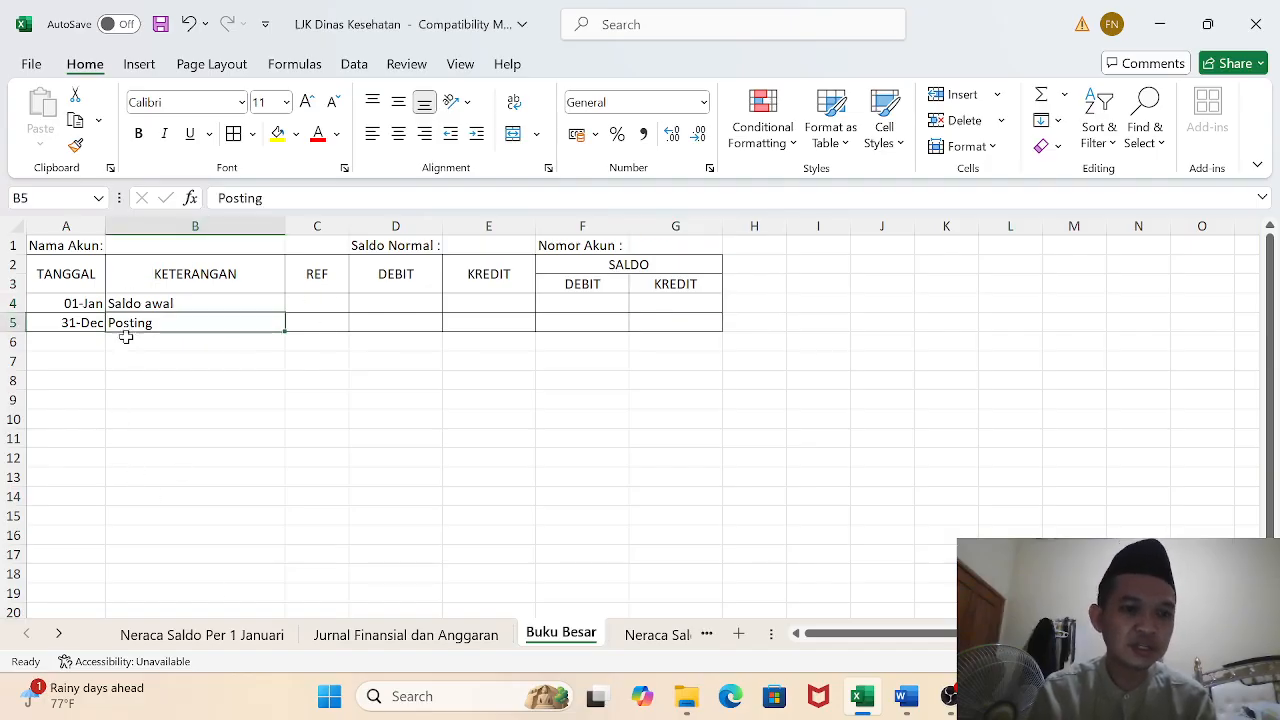
pyautogui.moveTo(62, 245); pyautogui.dragTo(611, 330)
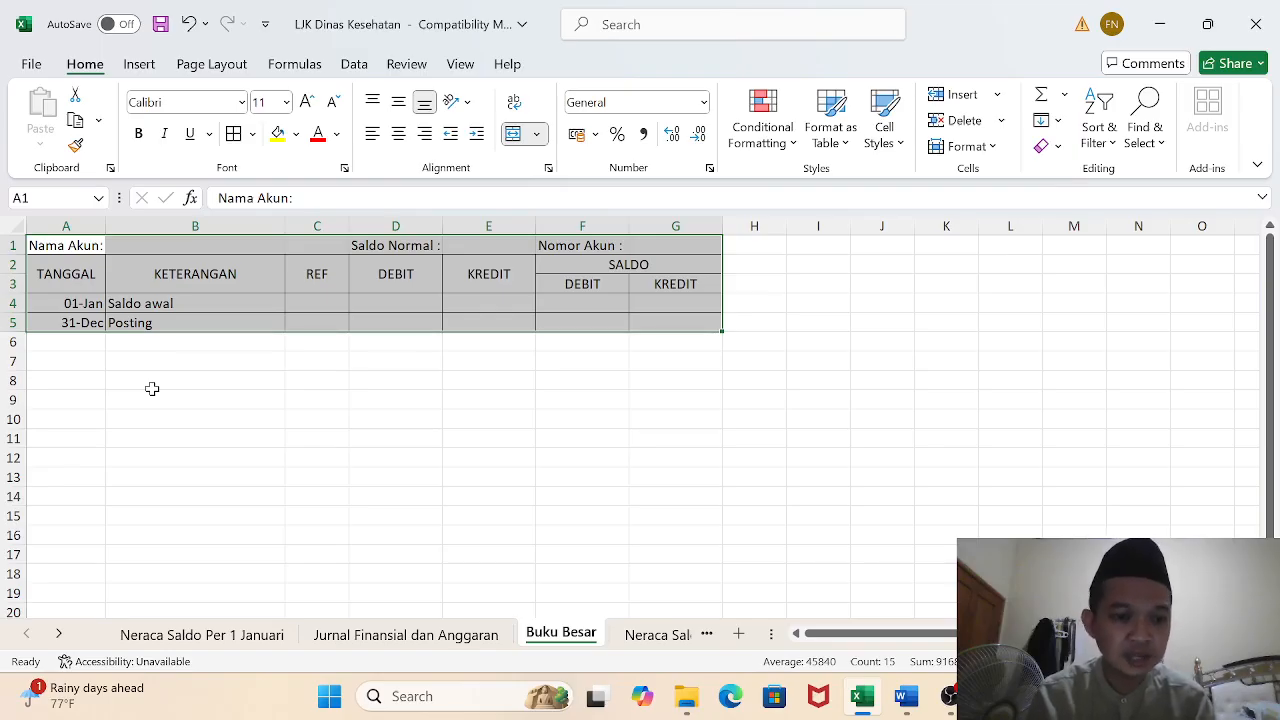
# Go through the account names in B5:B22 of the Neraca Saldo Per 1 Januari sheet
pyautogui.click(182, 642)
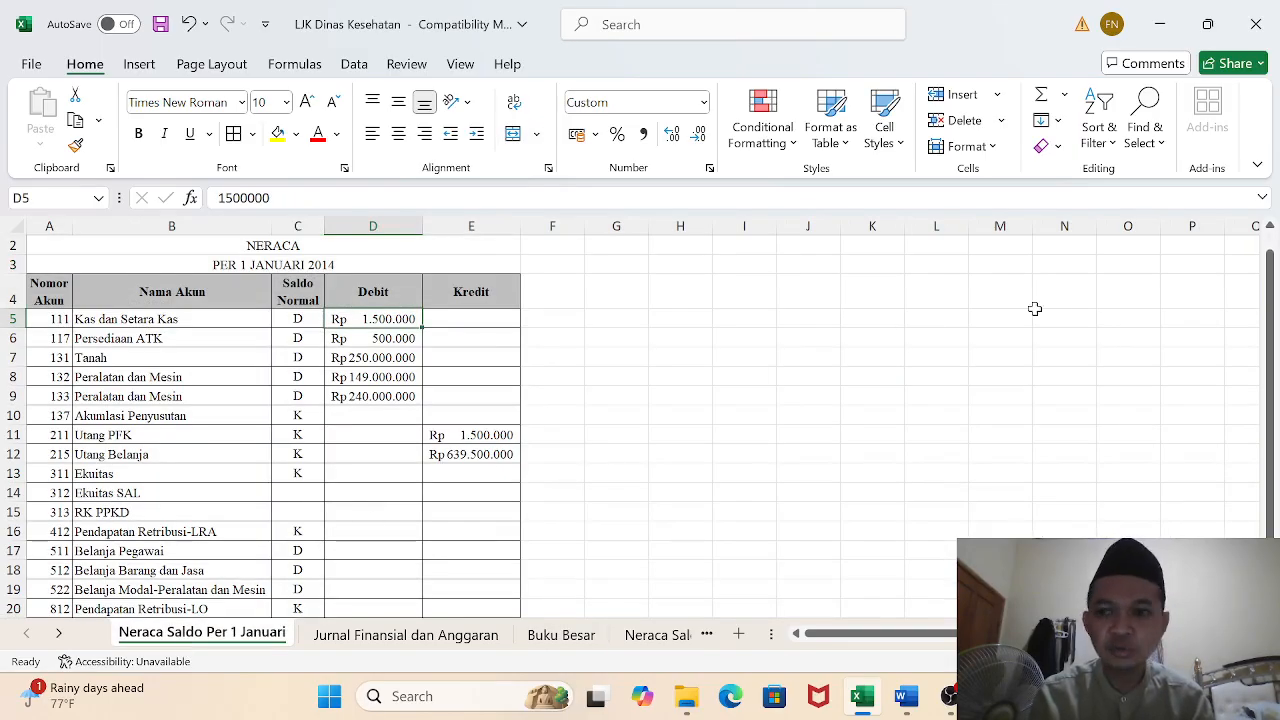
pyautogui.moveTo(1272, 298); pyautogui.dragTo(1272, 310)
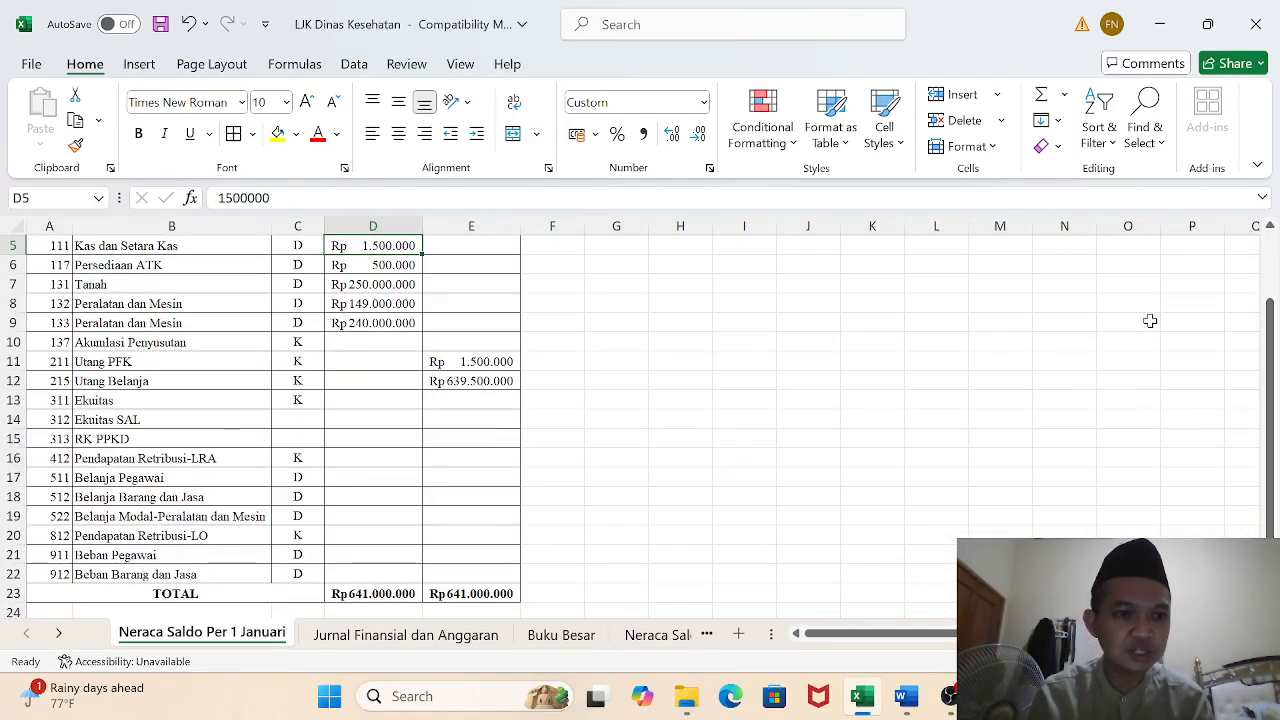
pyautogui.click(160, 243)
pyautogui.press('Down')
pyautogui.press('Down')
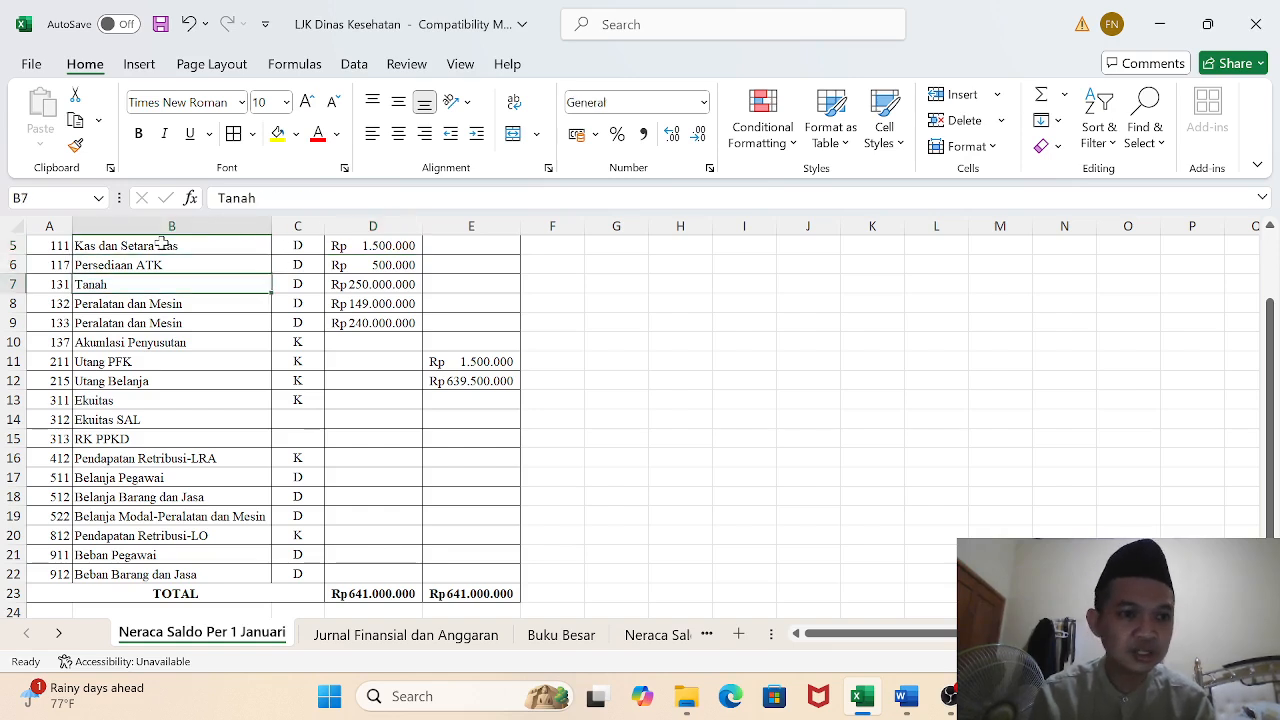
pyautogui.press('Down')
pyautogui.press('Down')
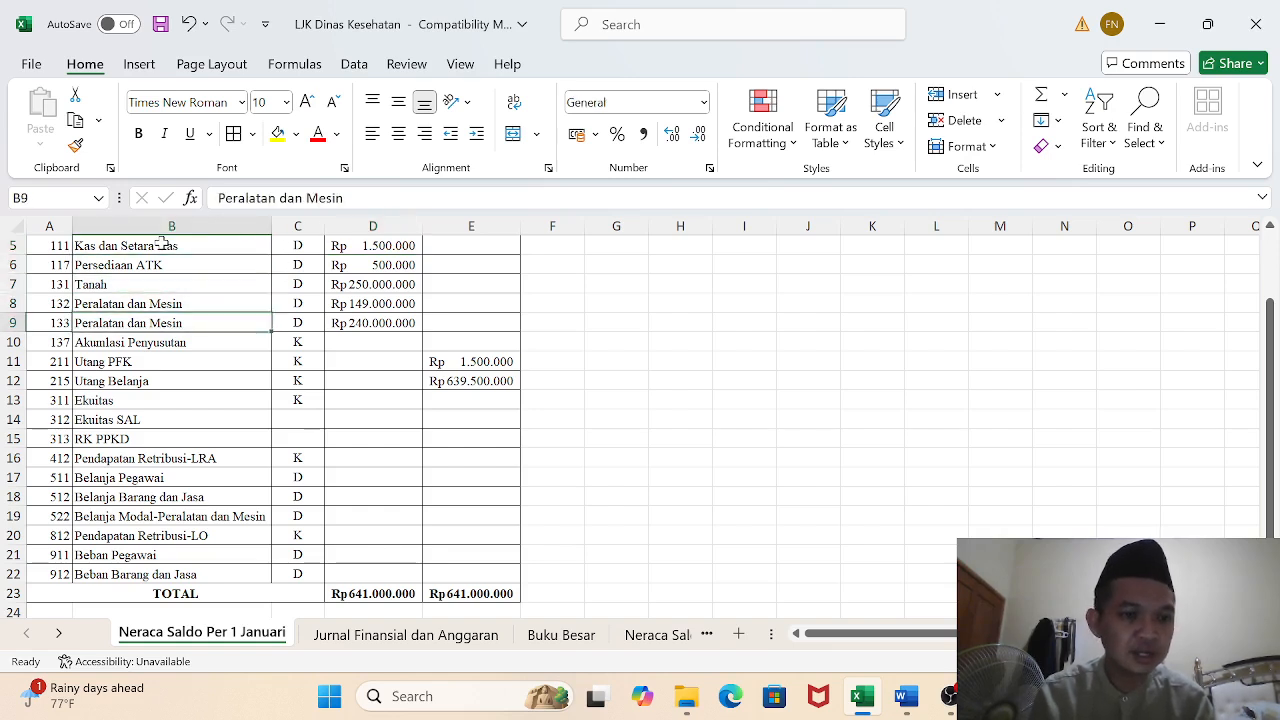
pyautogui.press('Down')
pyautogui.press('Down')
pyautogui.press('Down')
pyautogui.press('Down')
pyautogui.press('Down')
pyautogui.press('Down')
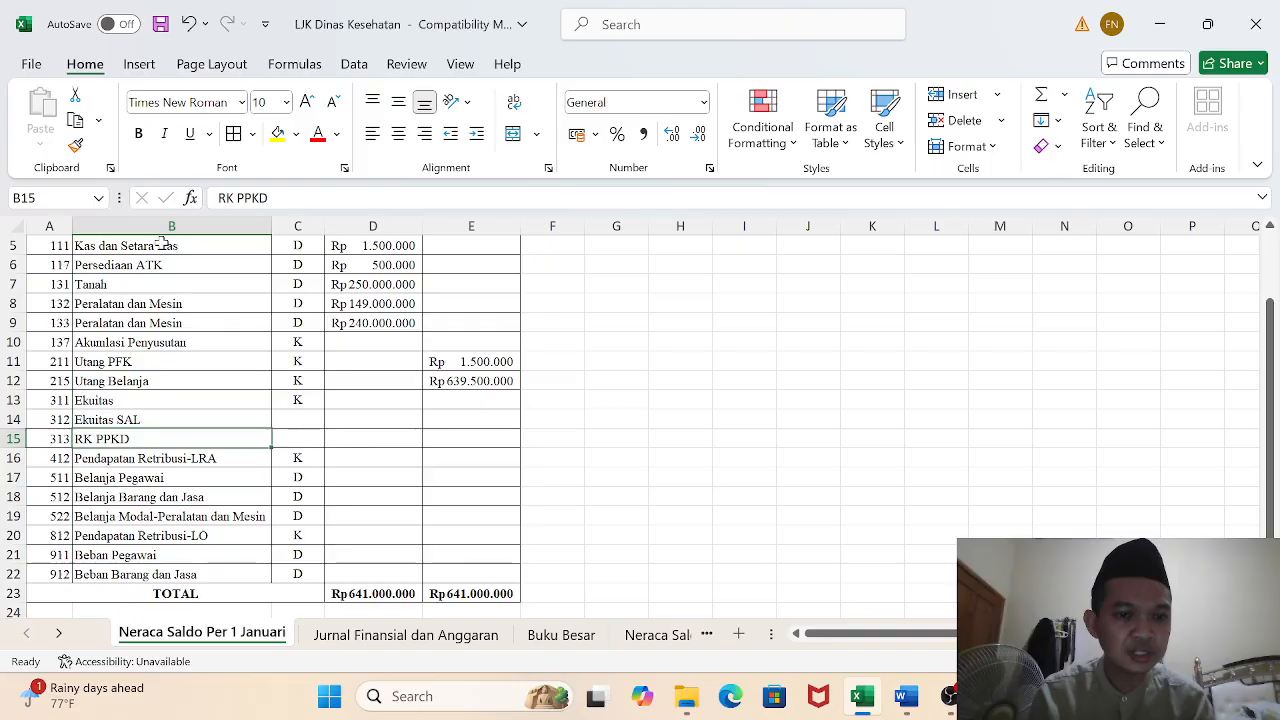
pyautogui.press('Down')
pyautogui.press('Down')
pyautogui.press('Down')
pyautogui.press('Down')
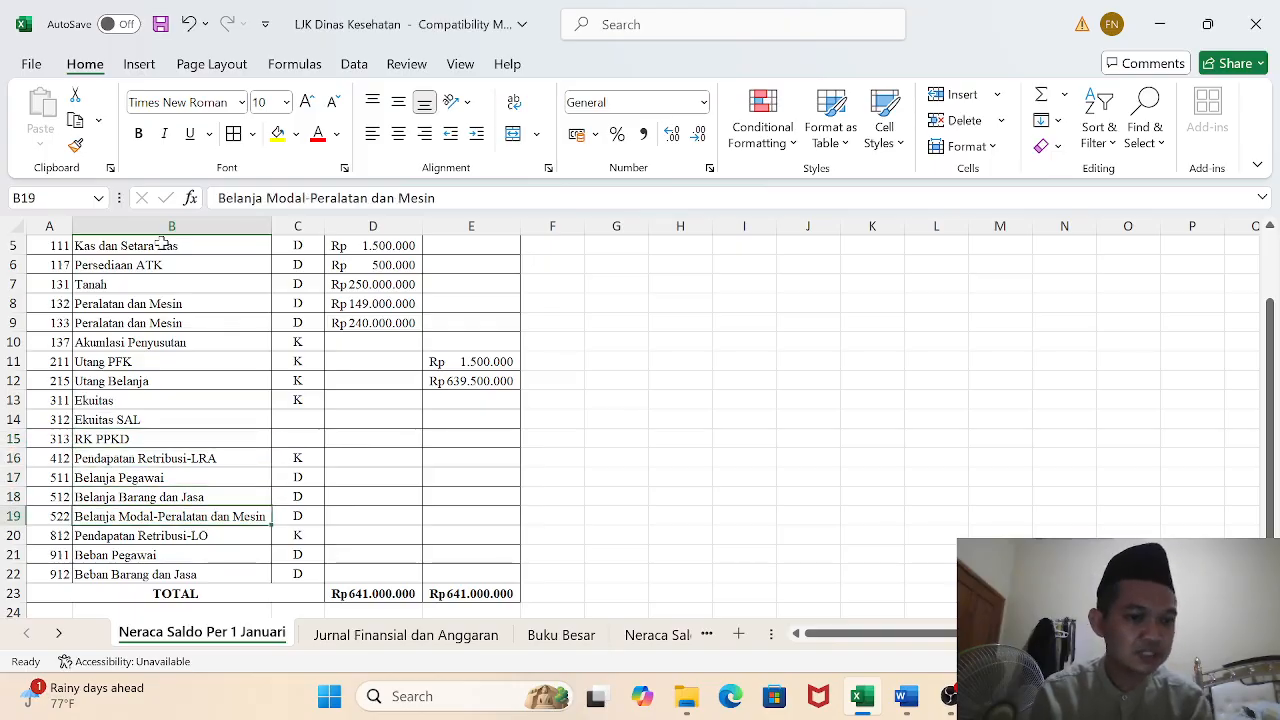
pyautogui.press('Down')
pyautogui.press('Down')
pyautogui.press('Down')
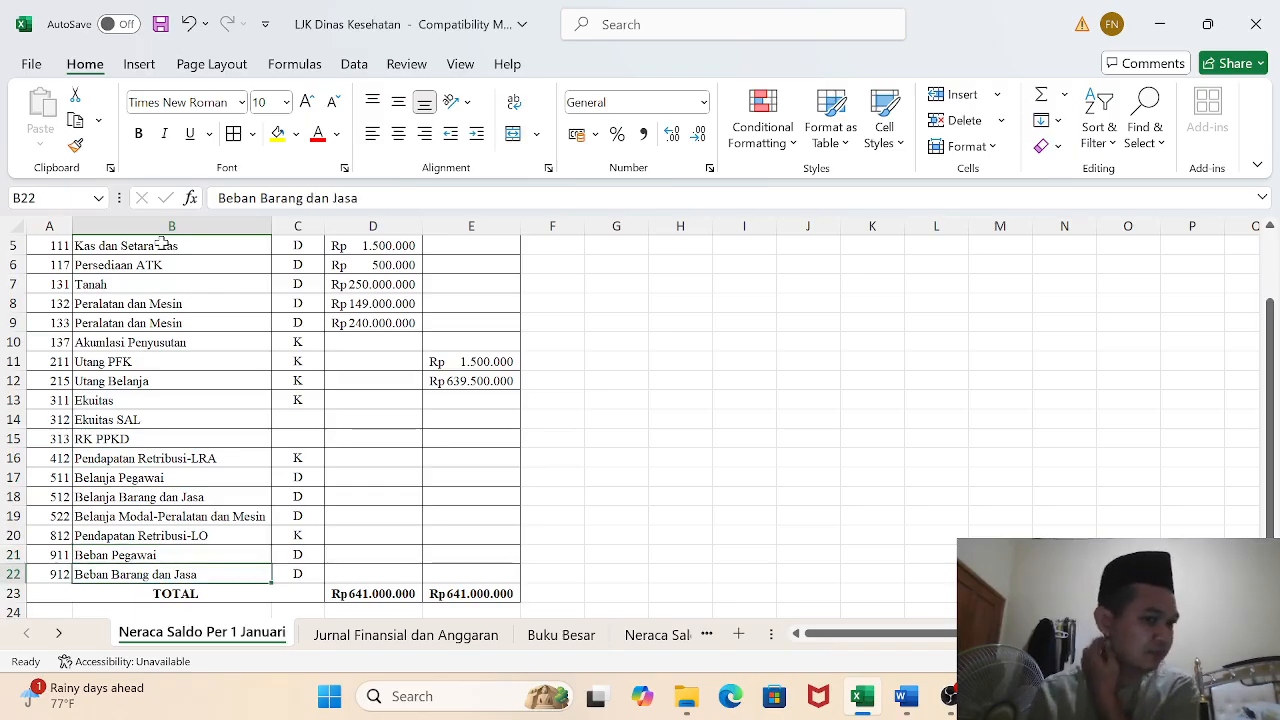
# Inspect the account-name formula in B6 of the Jurnal Finansial dan Anggaran sheet
pyautogui.click(550, 636)
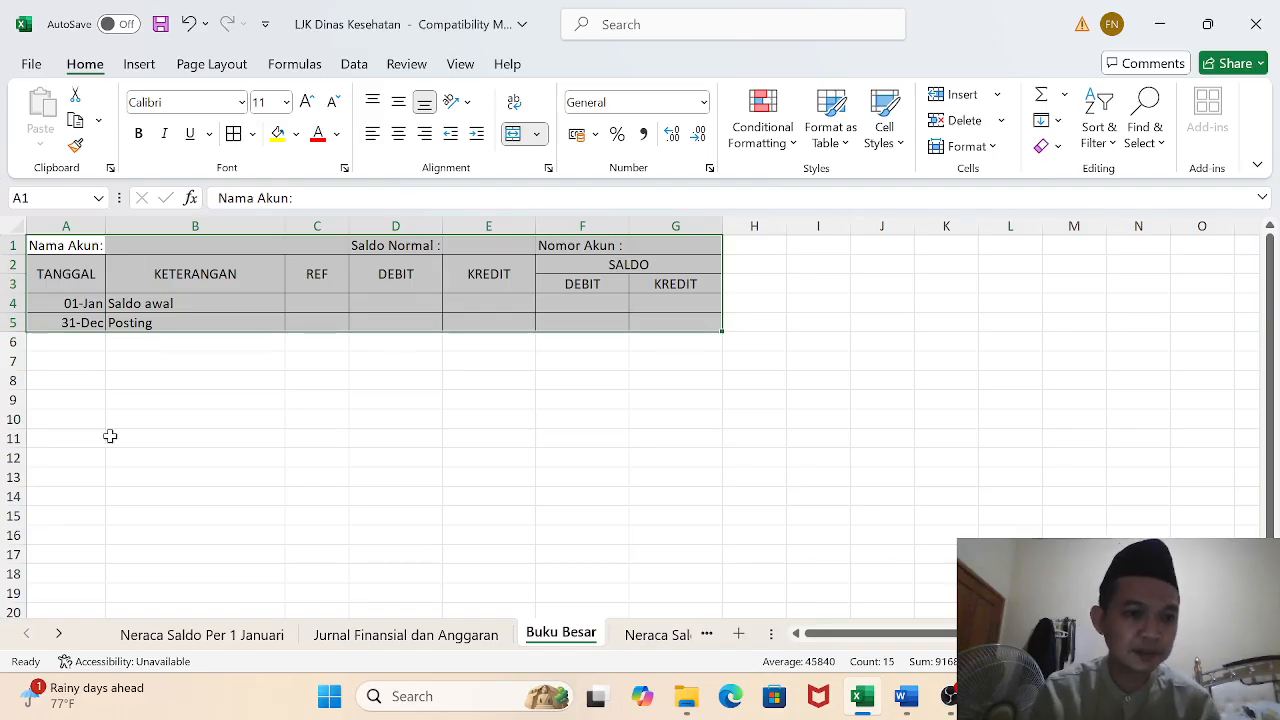
pyautogui.click(111, 441)
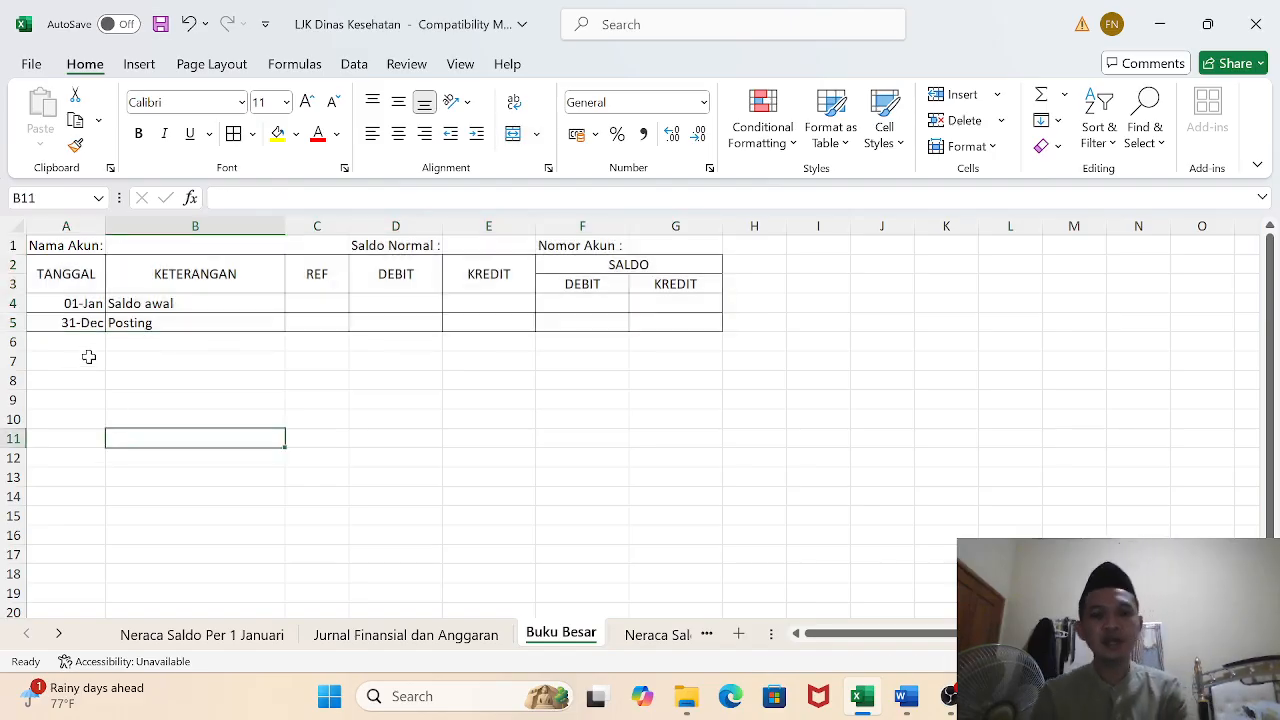
pyautogui.click(119, 246)
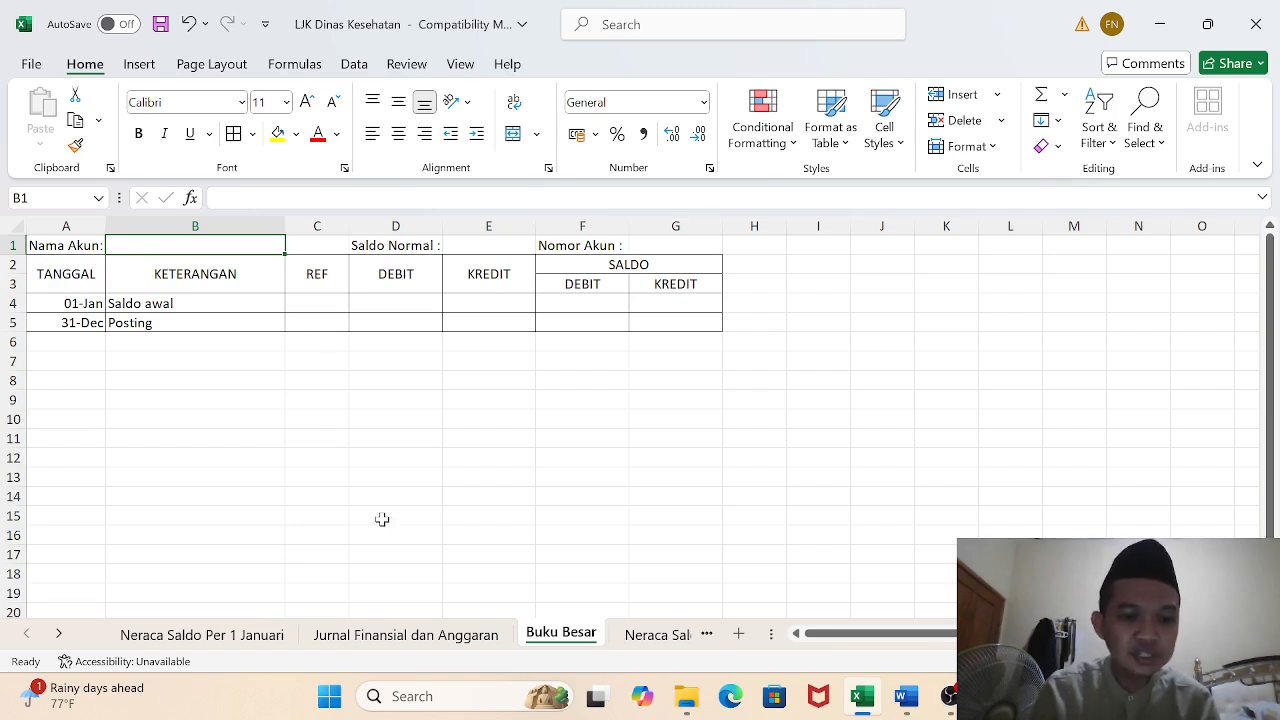
pyautogui.click(392, 638)
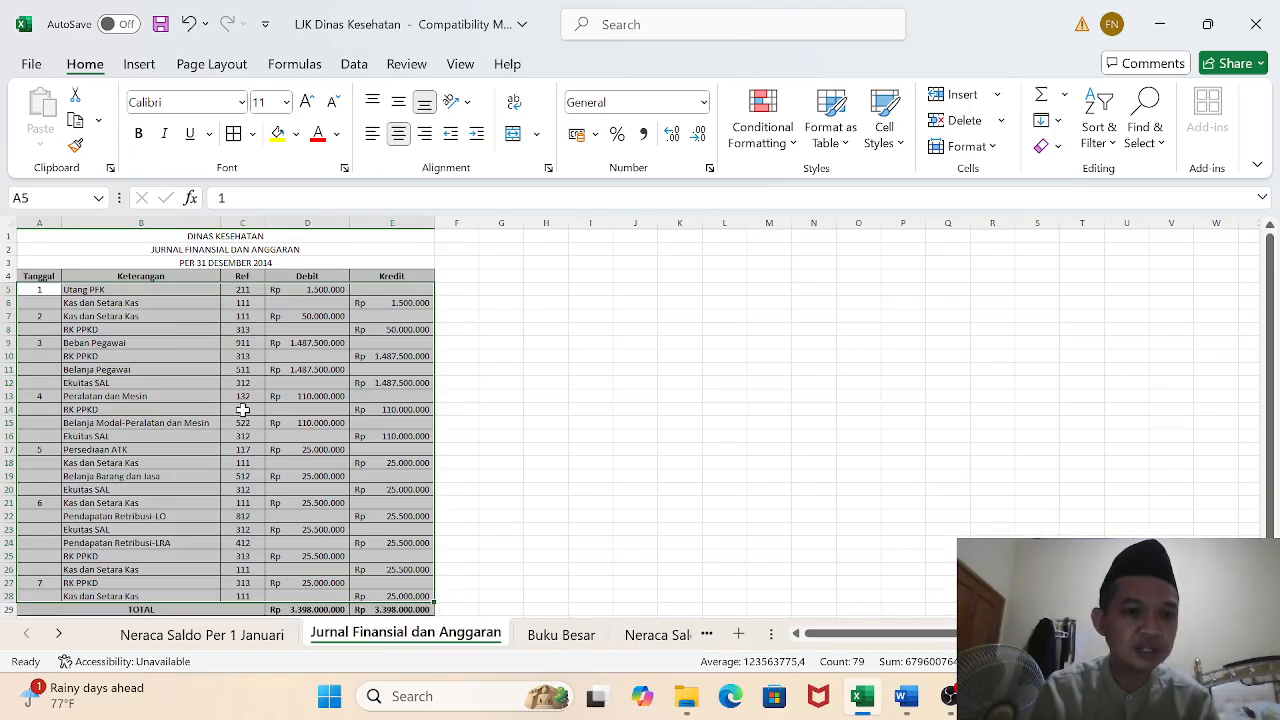
pyautogui.click(135, 303)
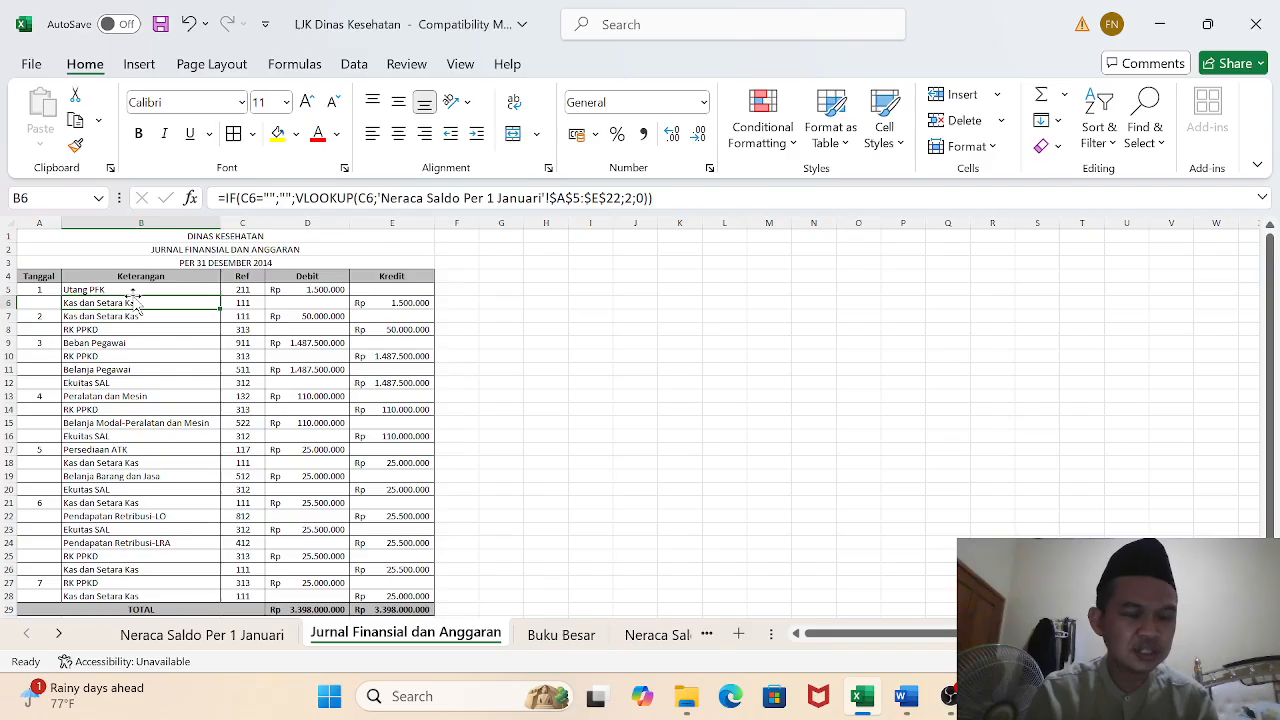
# Start an IF formula in B1 of the Buku Besar sheet that returns an empty text when G1=""
pyautogui.click(590, 640)
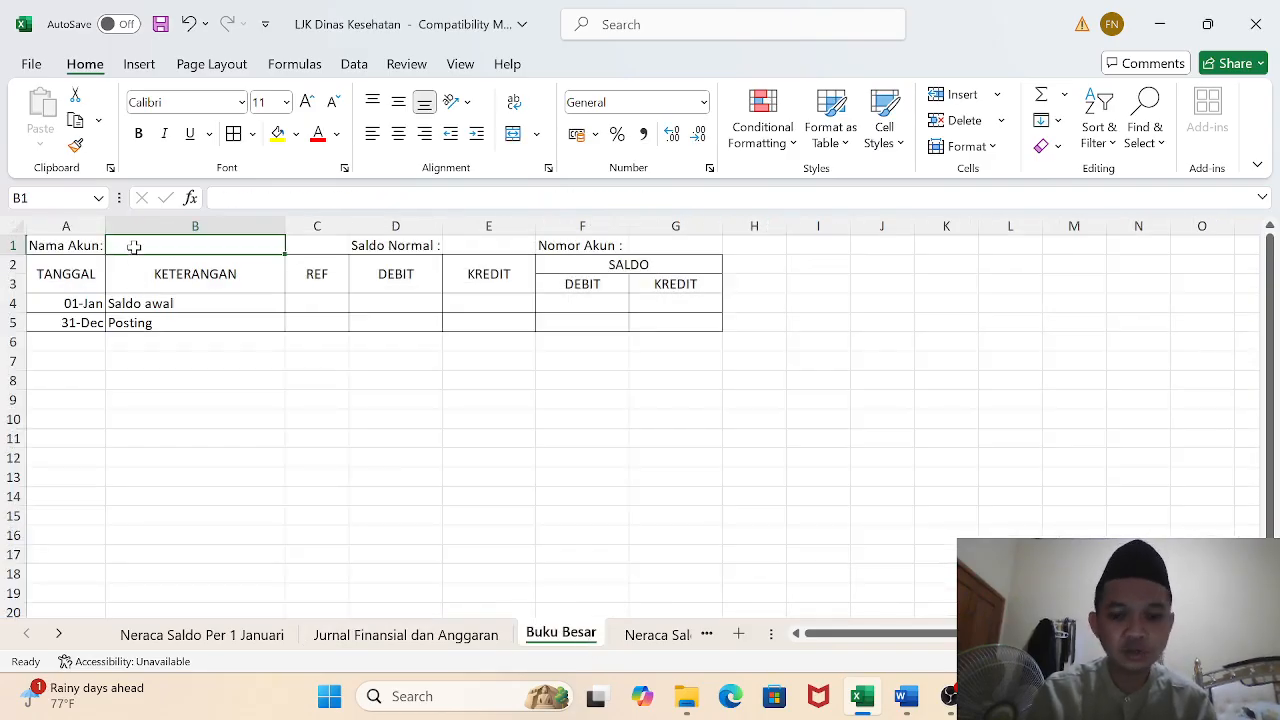
pyautogui.write('=if(')
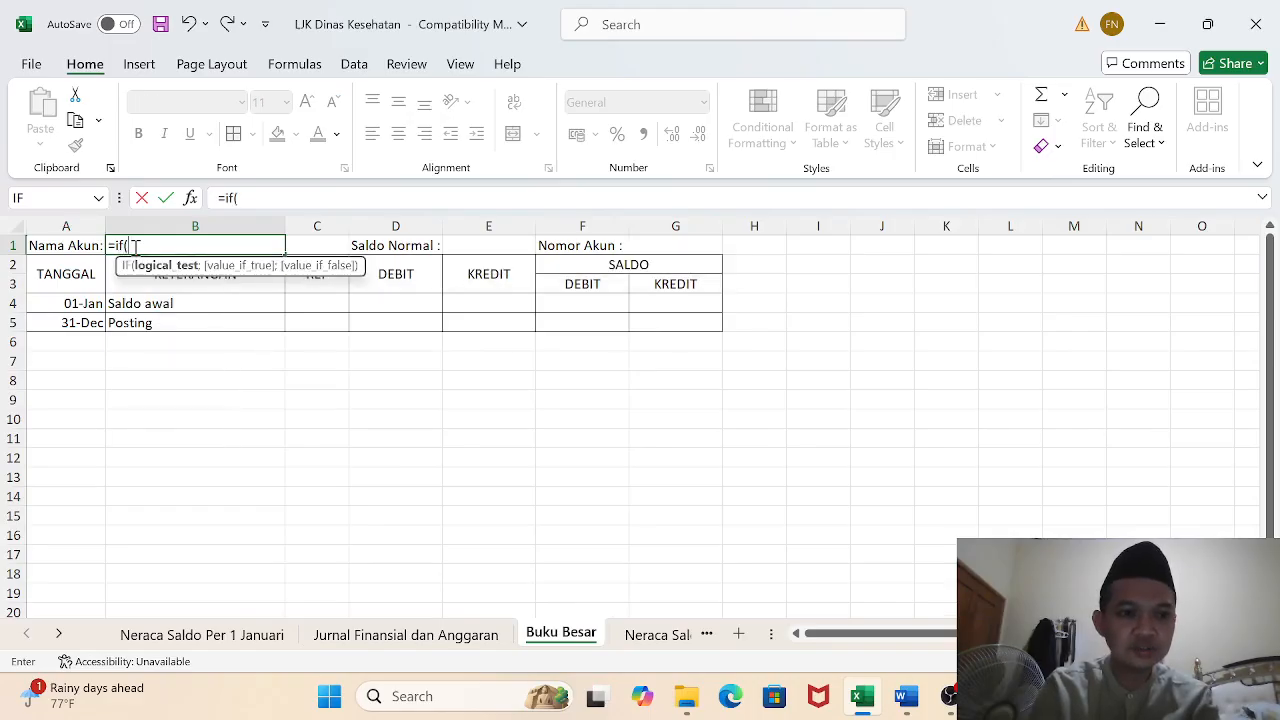
pyautogui.click(651, 246)
pyautogui.write('=')
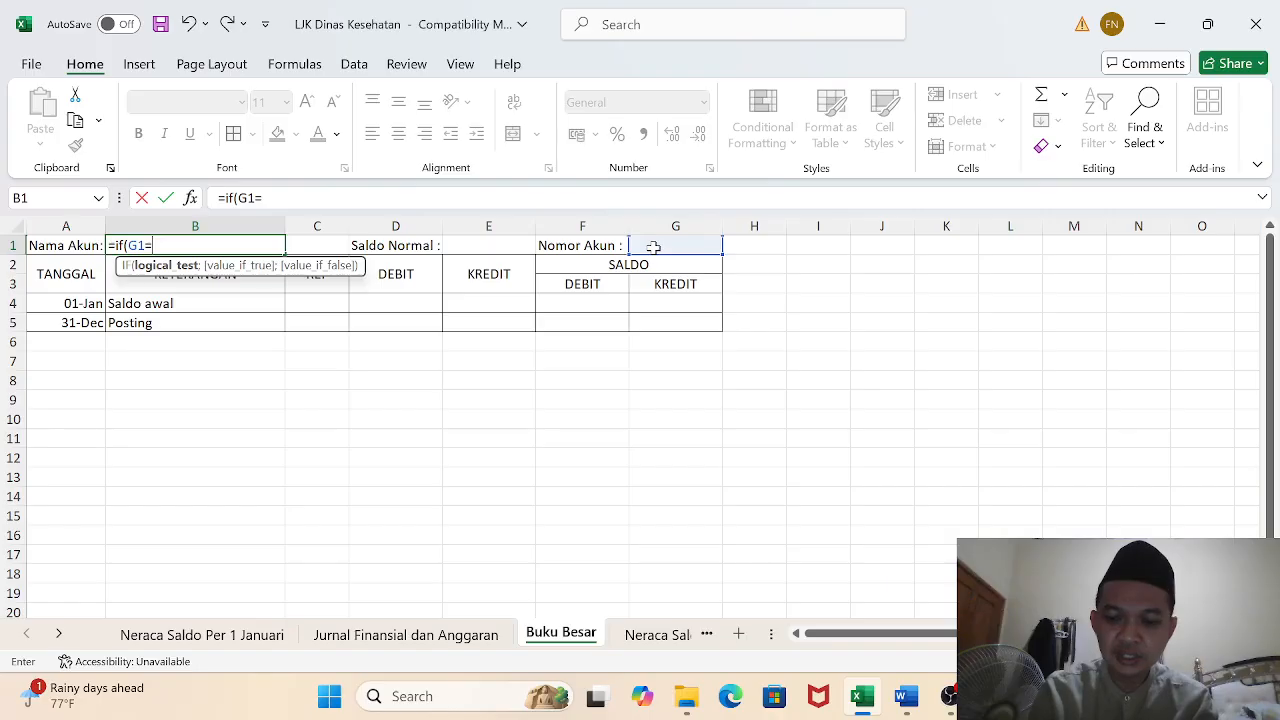
pyautogui.write('""')
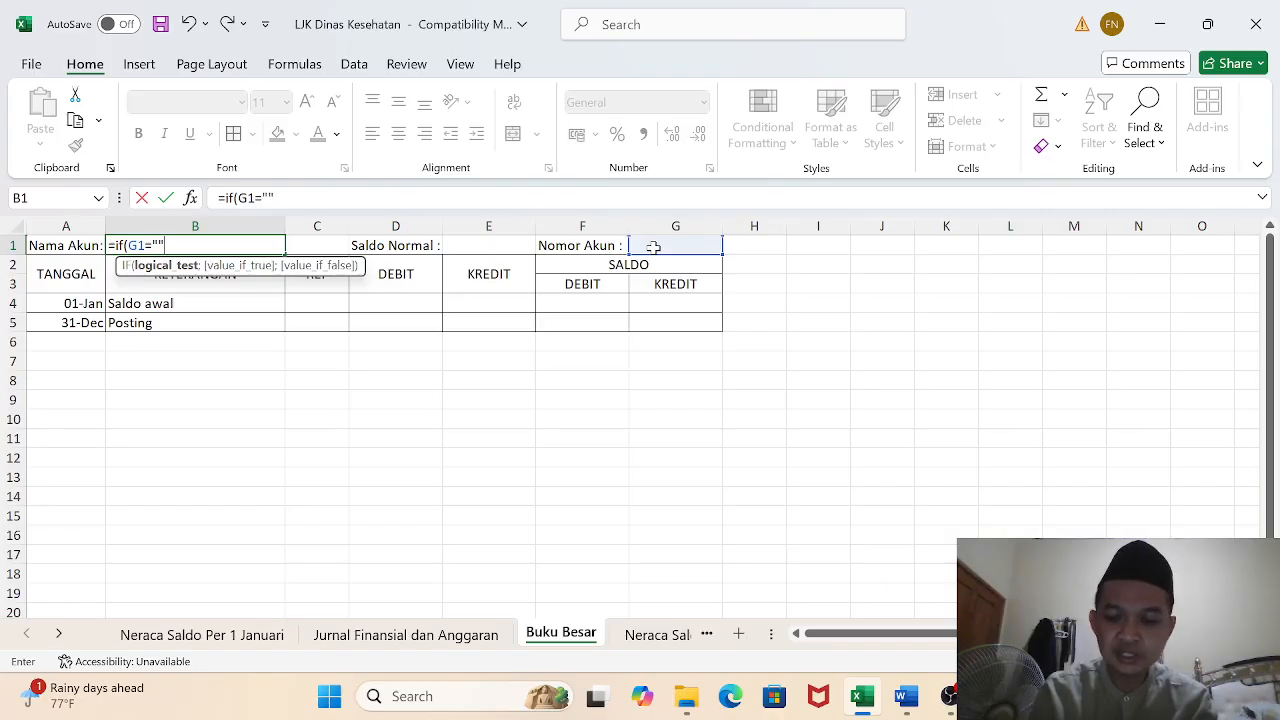
pyautogui.write(';')
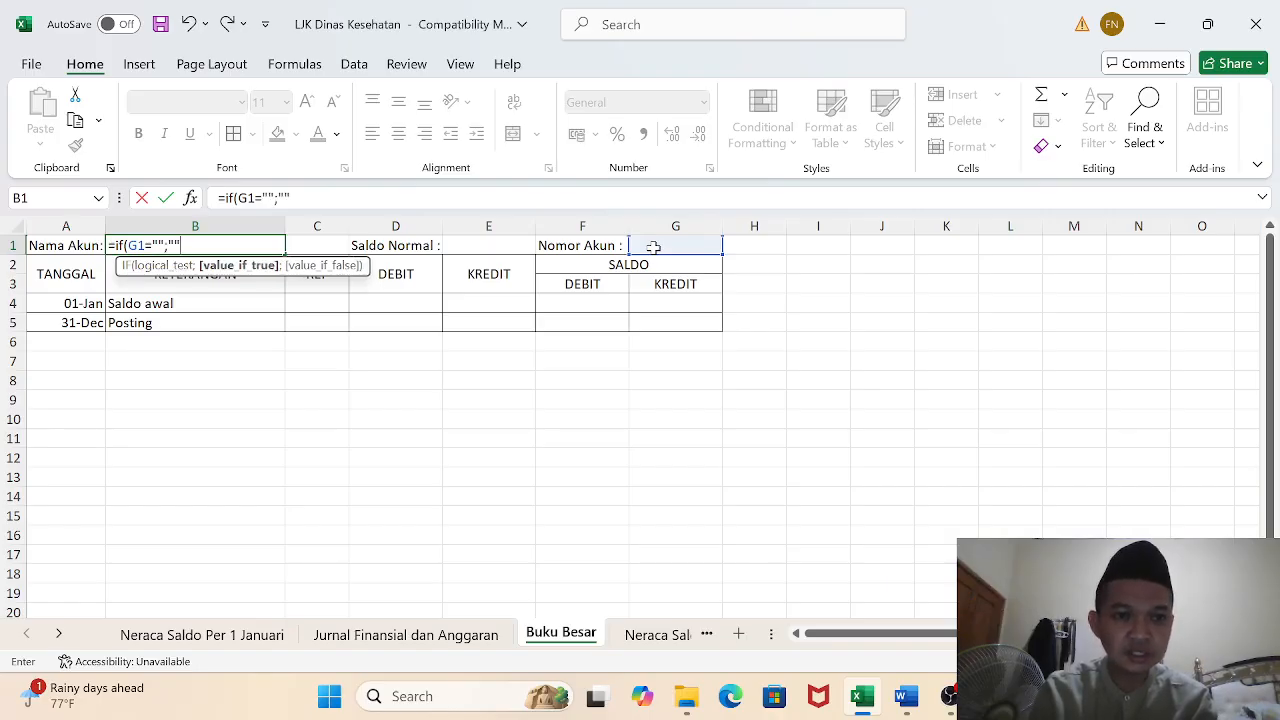
# Add a VLOOKUP of G1 to the B1 formula, using the absolute range $A$5:$E$22 of the Neraca Saldo Per 1 Januari sheet as table
pyautogui.write('""vlook')
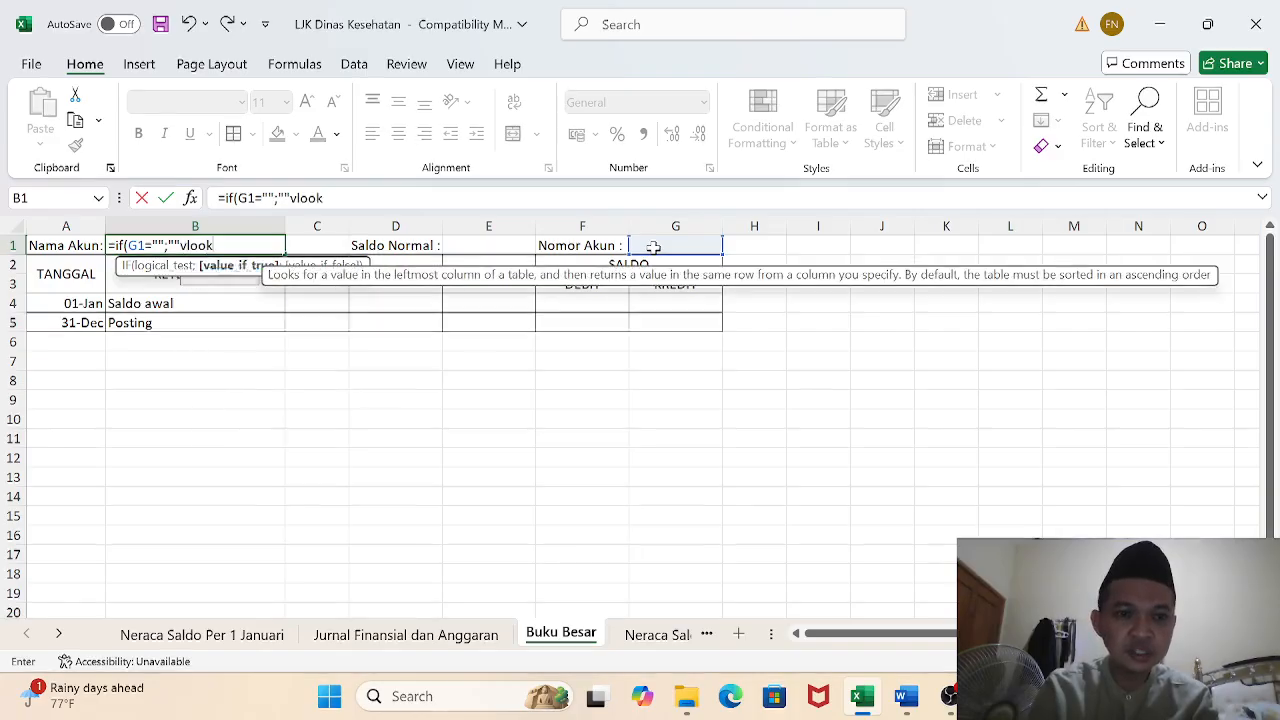
pyautogui.write('up(')
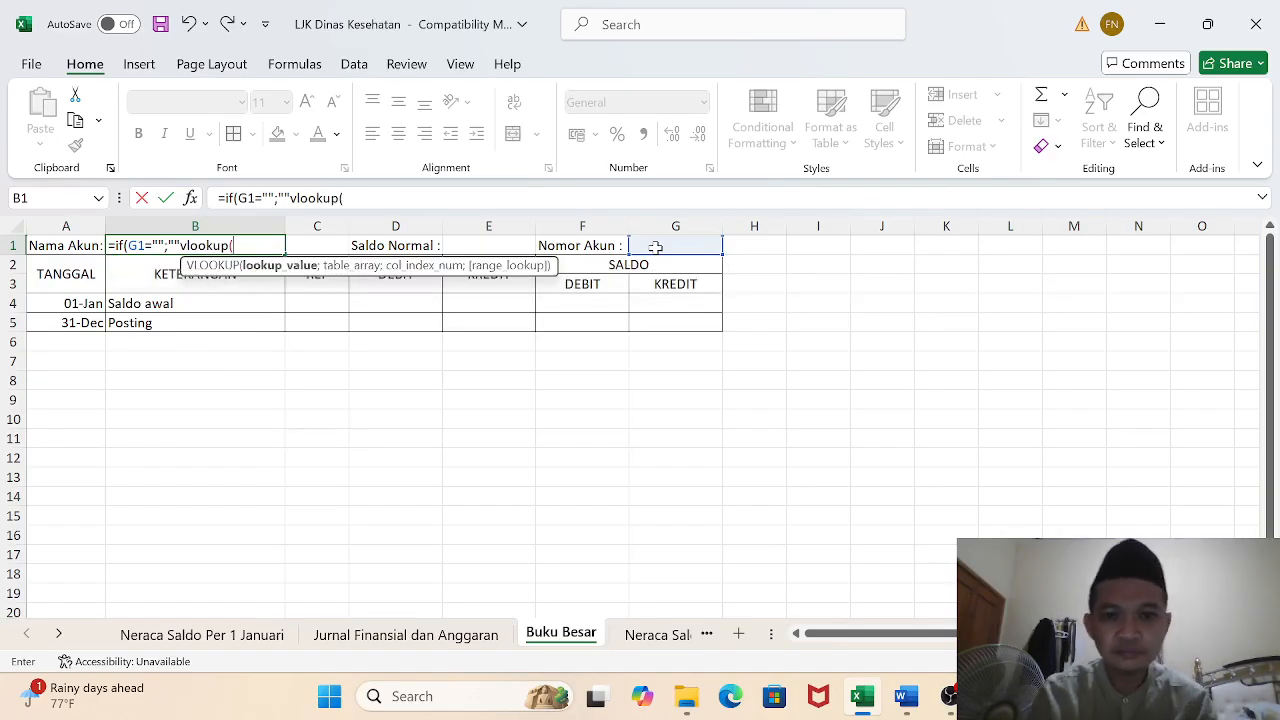
pyautogui.click(676, 245)
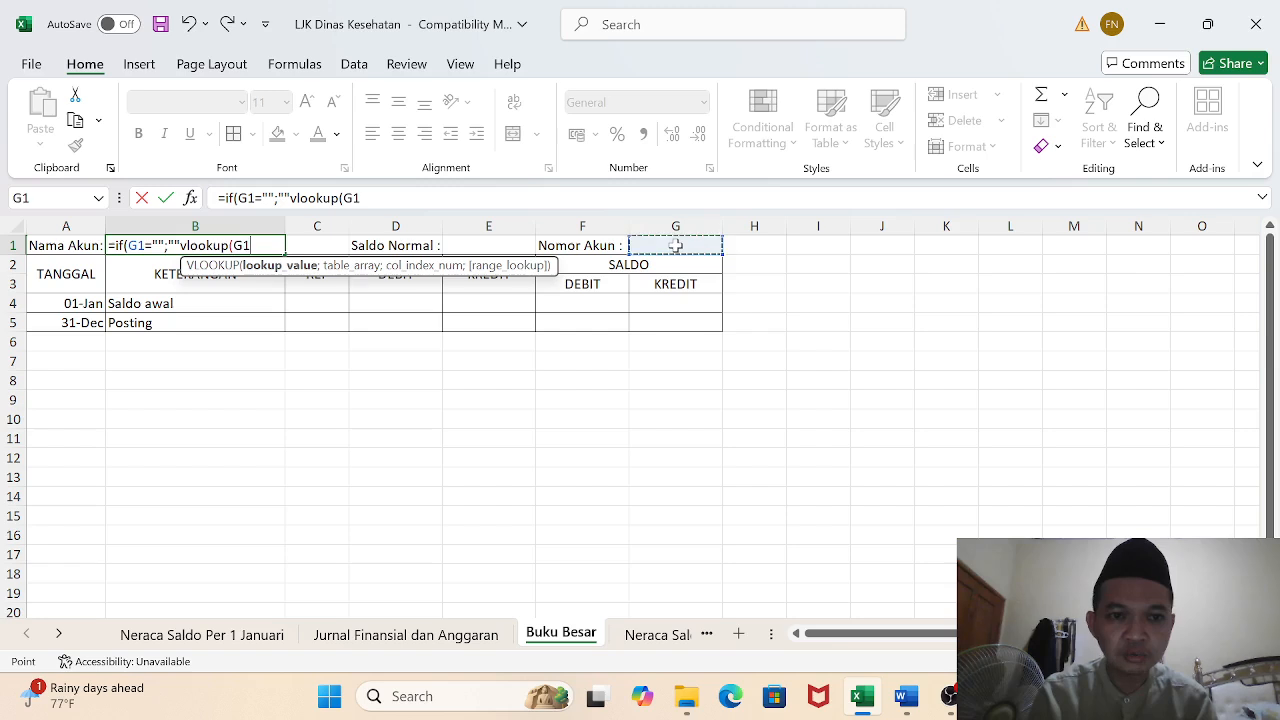
pyautogui.write(';')
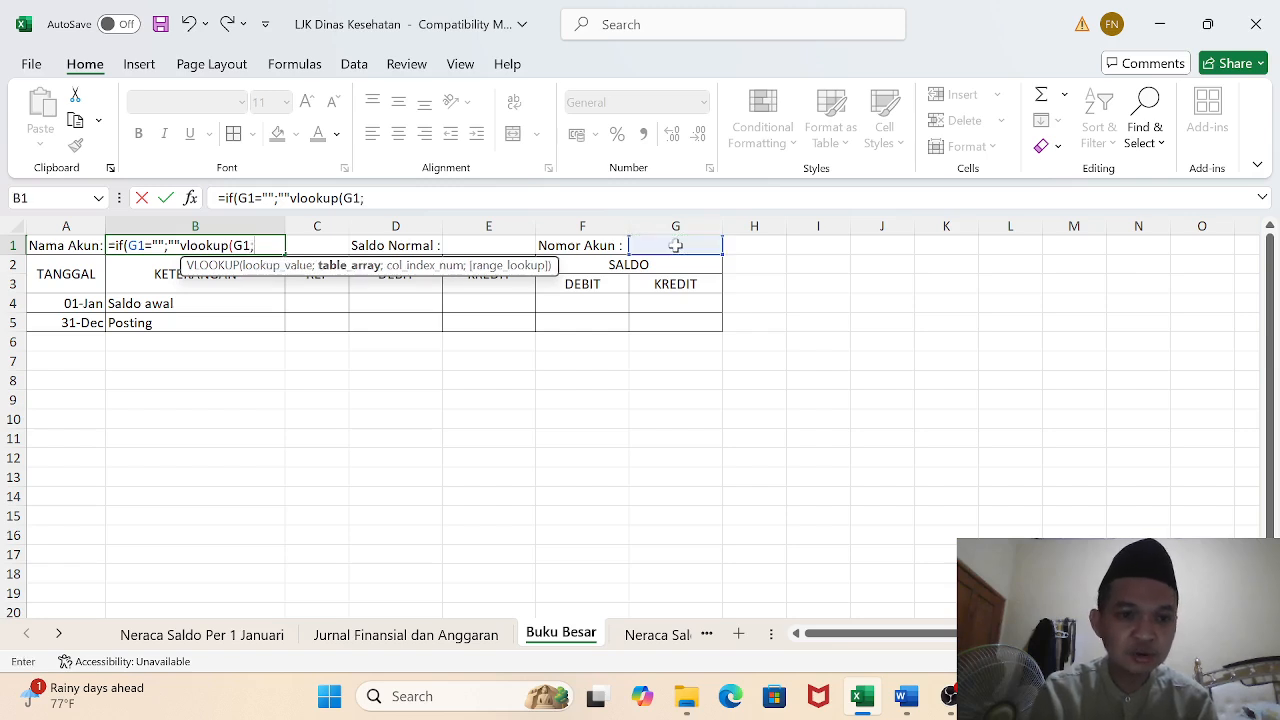
pyautogui.click(190, 636)
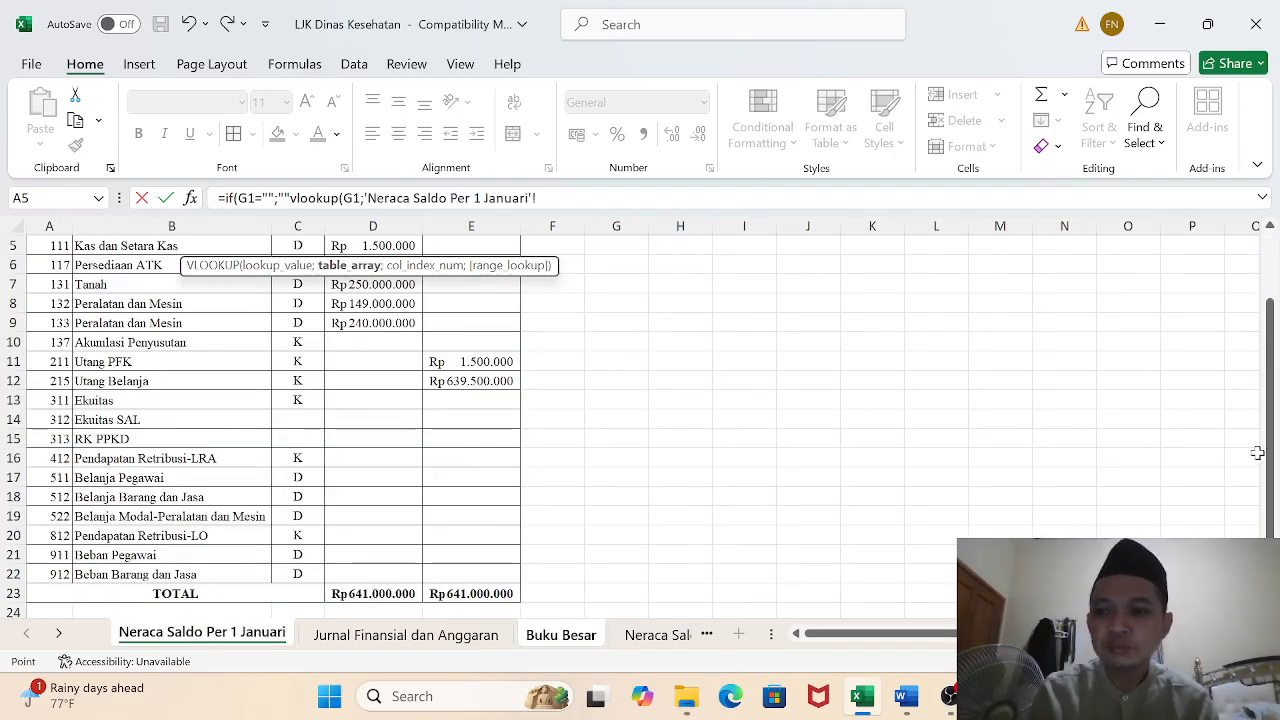
pyautogui.moveTo(1270, 442); pyautogui.dragTo(1270, 358)
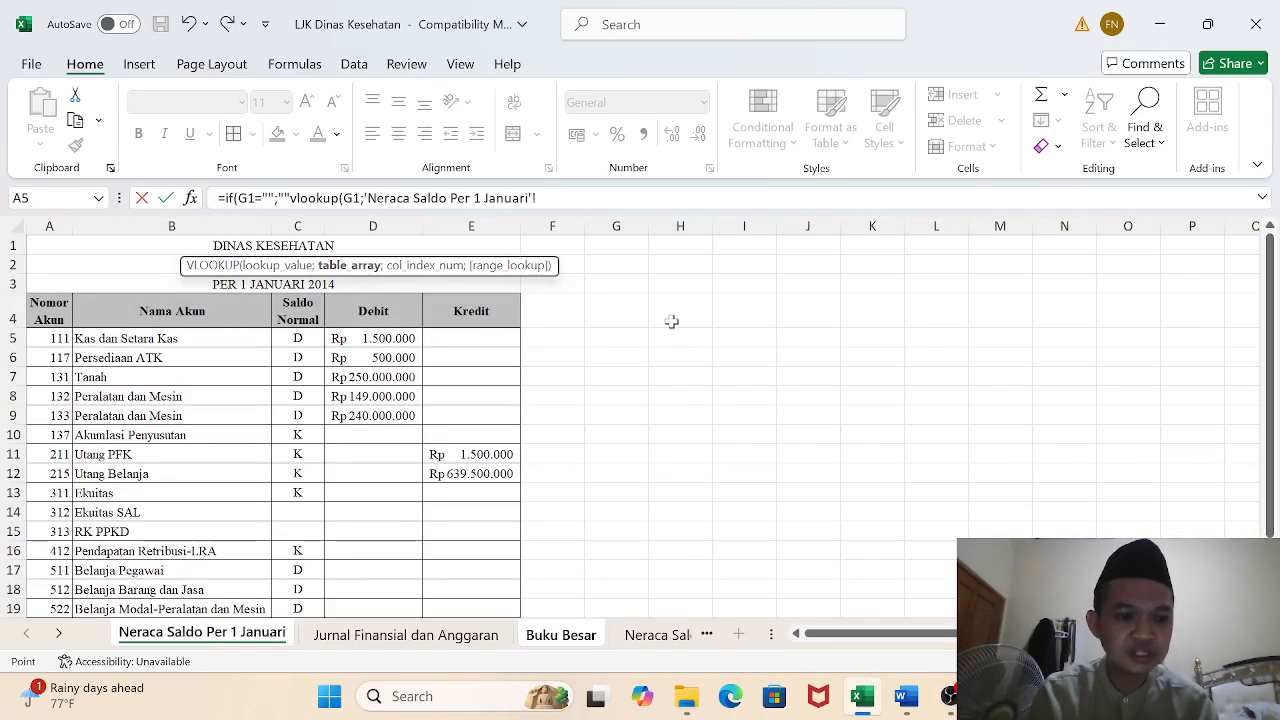
pyautogui.moveTo(46, 346); pyautogui.dragTo(443, 555)
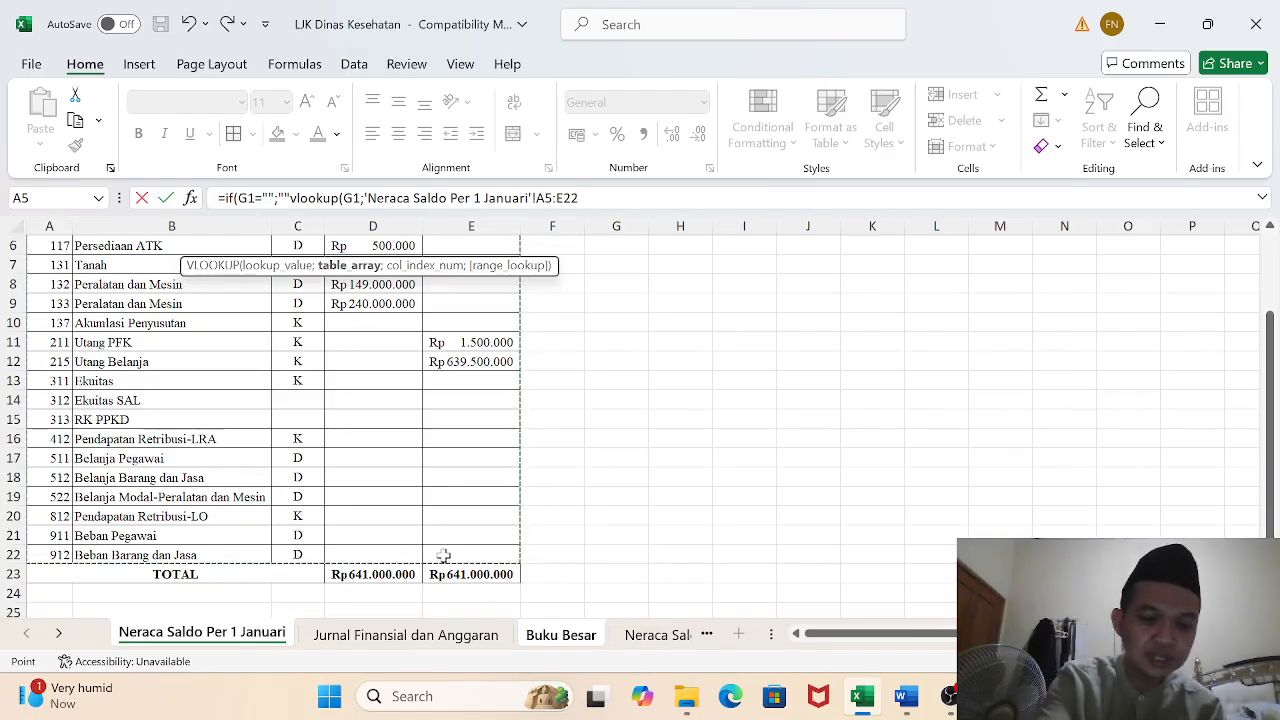
pyautogui.press('F4')
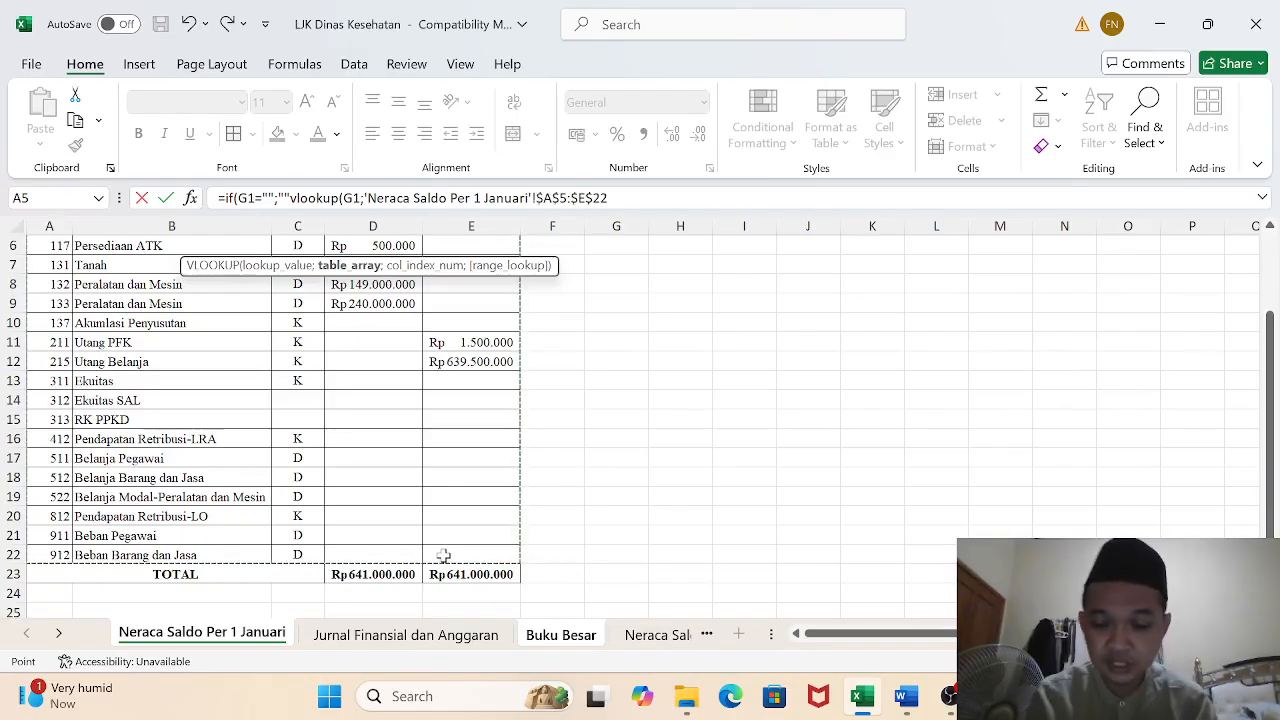
pyautogui.write(';')
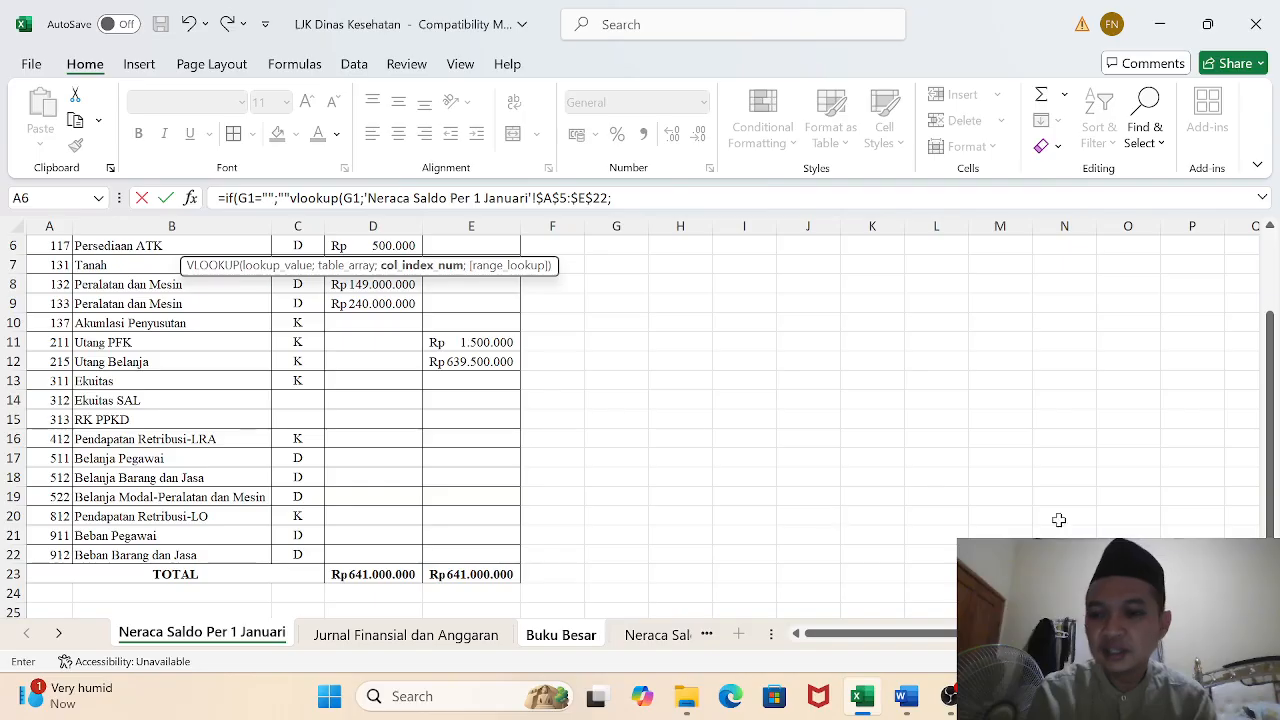
# Complete the VLOOKUP with column index 2 and range lookup 0, close both functions and submit the formula
pyautogui.moveTo(1278, 430); pyautogui.dragTo(1276, 375)
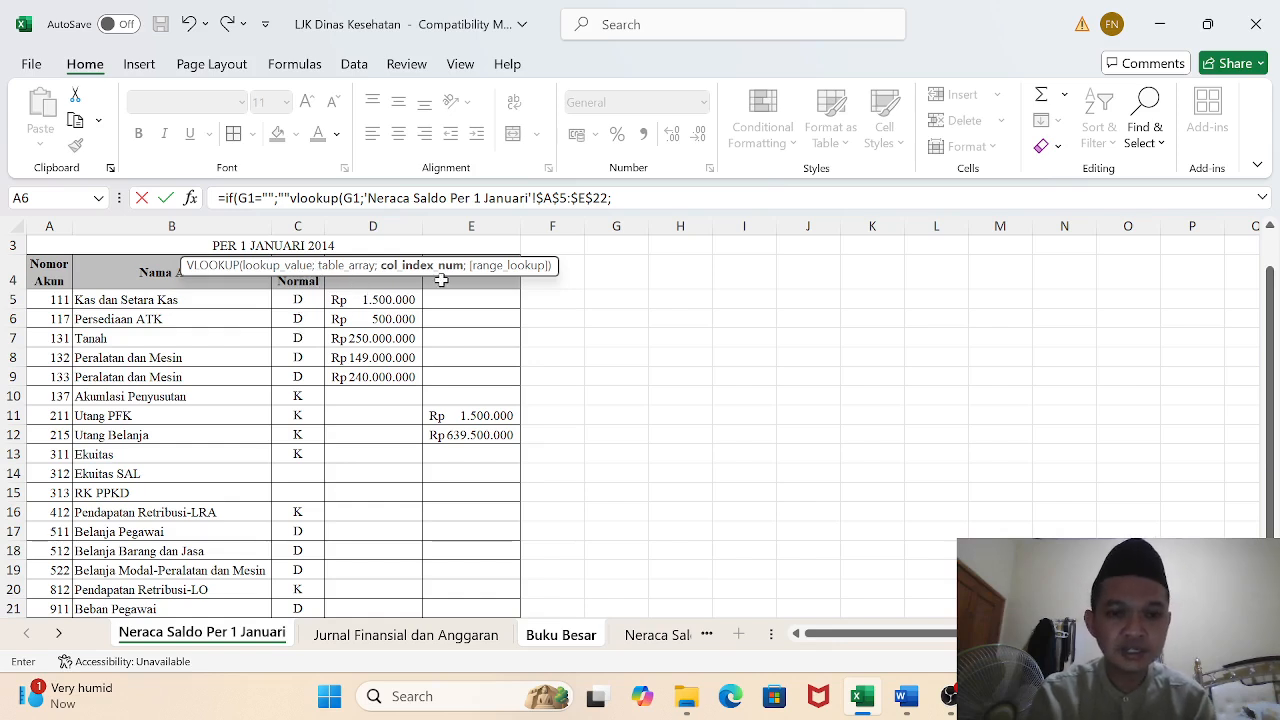
pyautogui.click(645, 199)
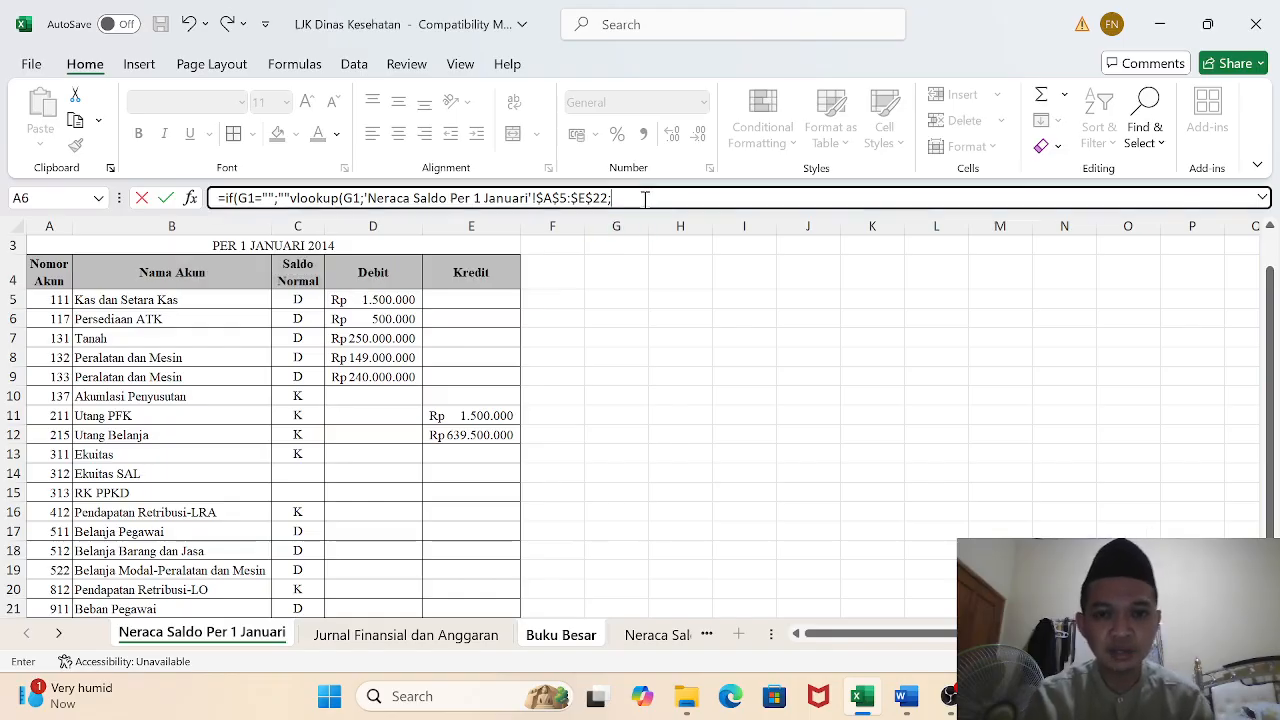
pyautogui.write('2')
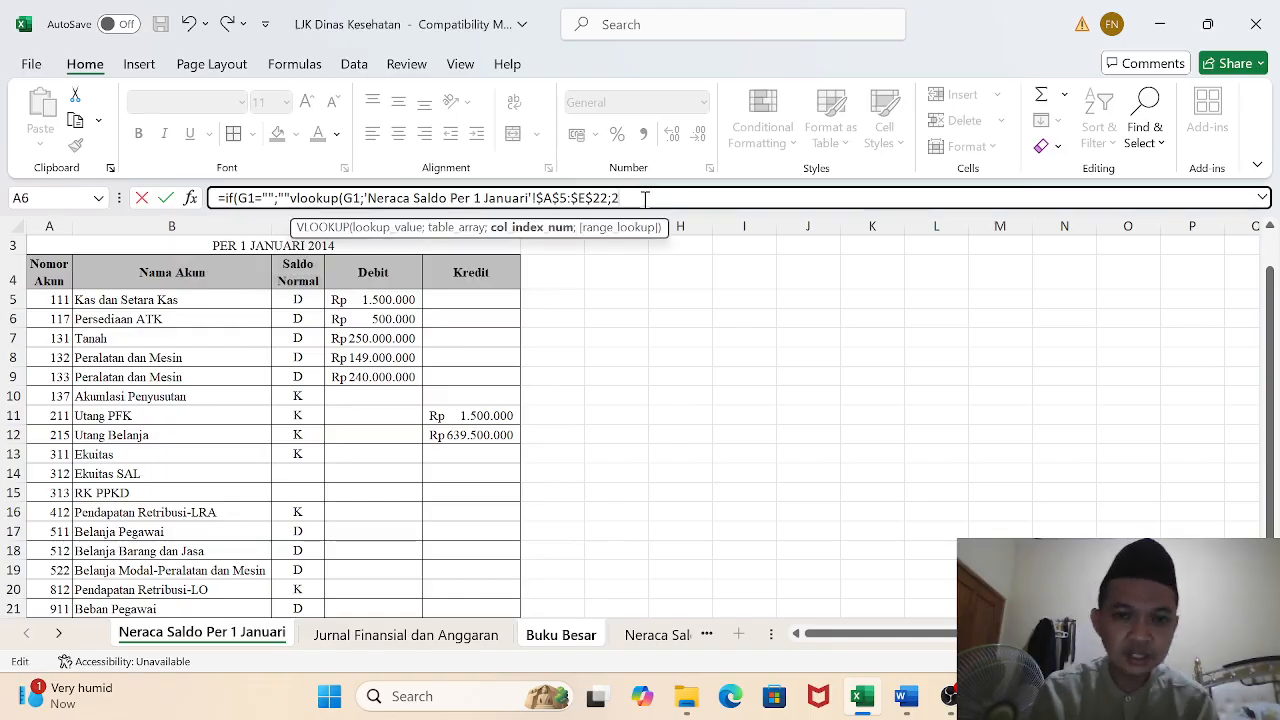
pyautogui.write(';')
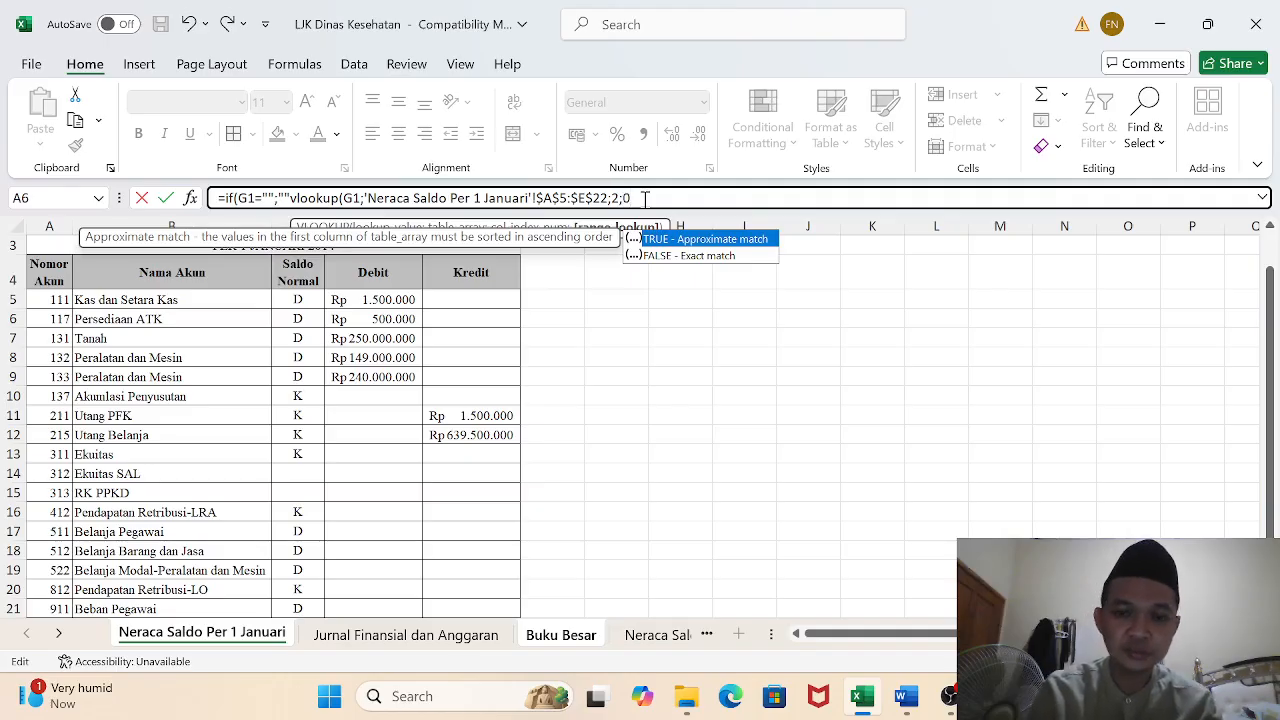
pyautogui.write('0))')
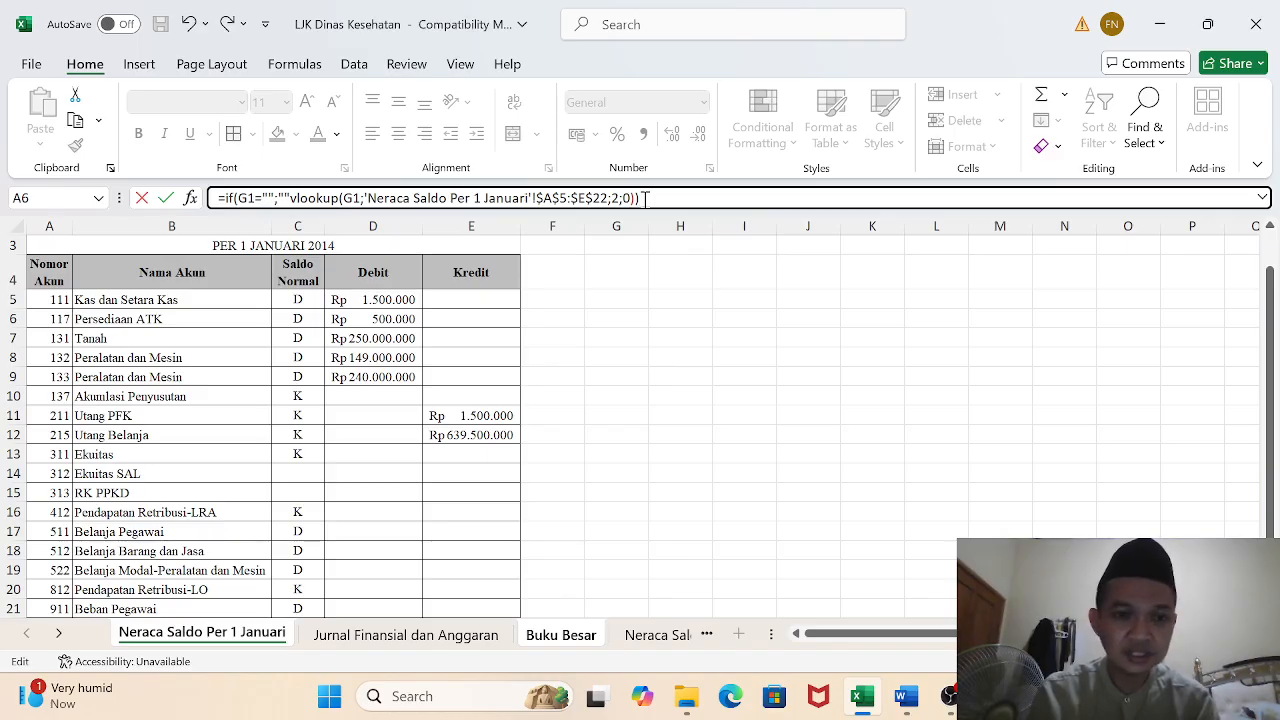
pyautogui.press('Return')
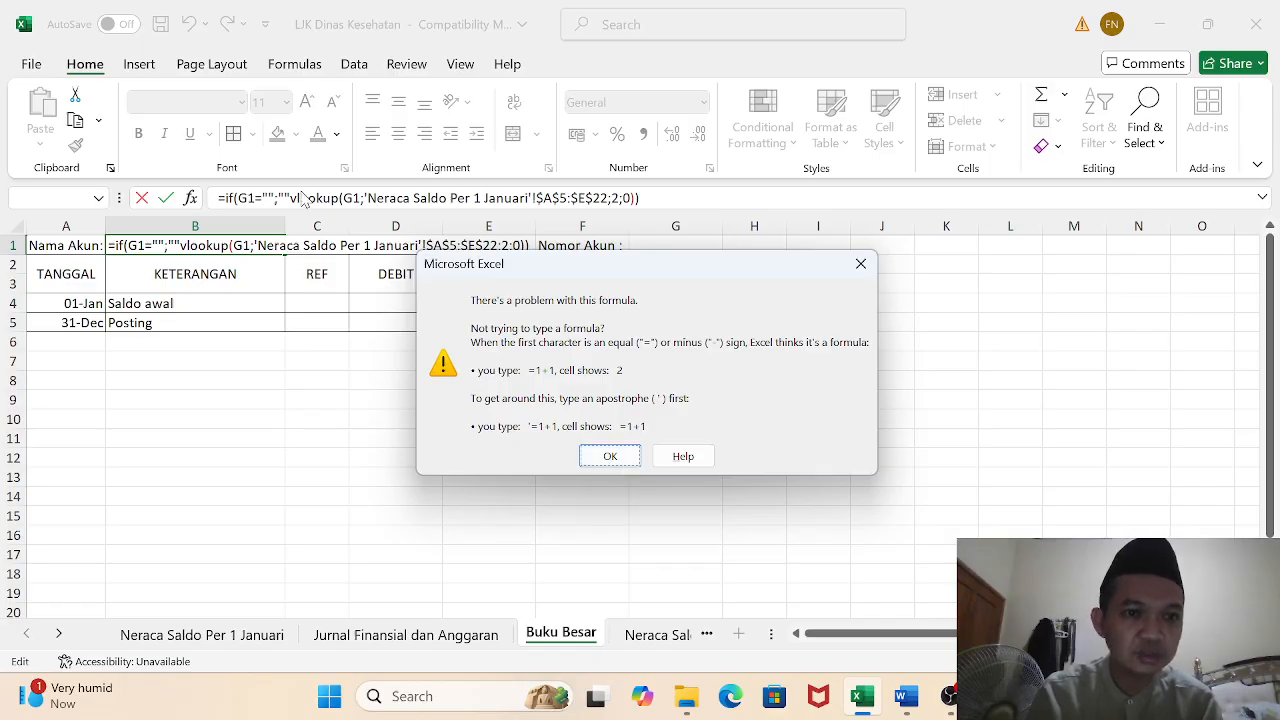
pyautogui.click(610, 456)
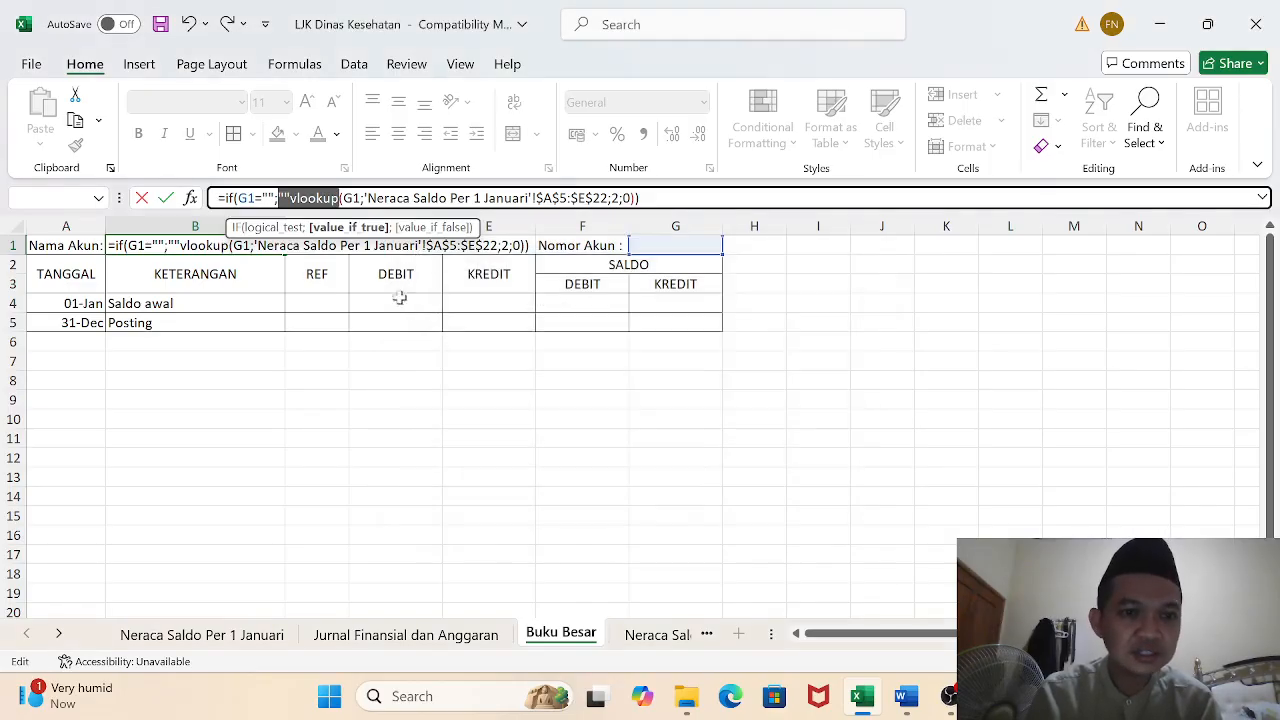
# Correct the B1 formula by inserting the missing semicolon before VLOOKUP, and enter it
pyautogui.click(289, 197)
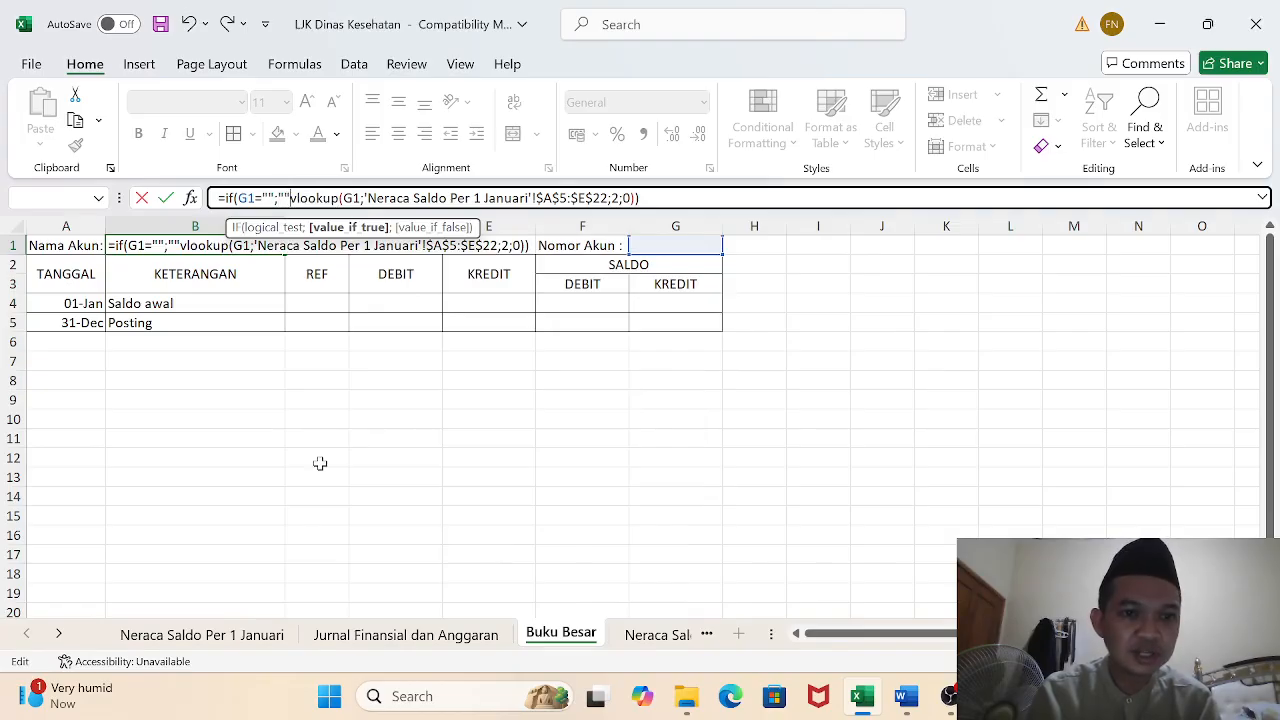
pyautogui.write(';')
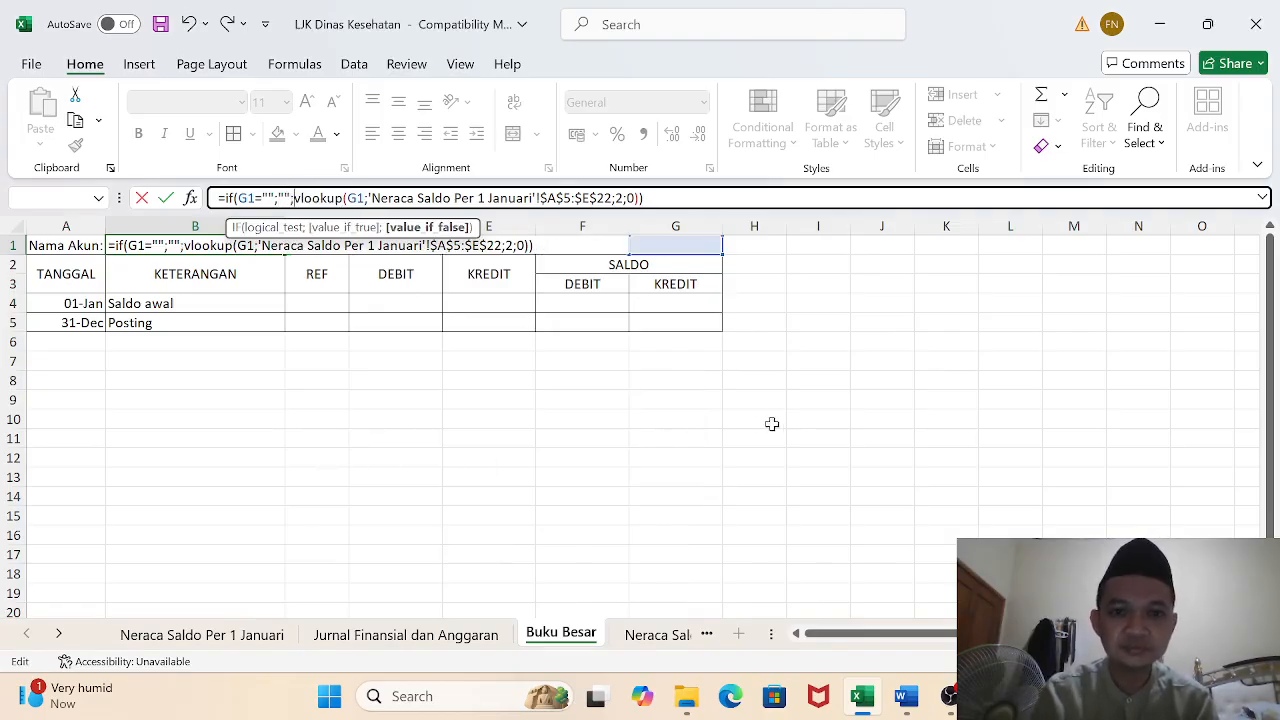
pyautogui.click(687, 200)
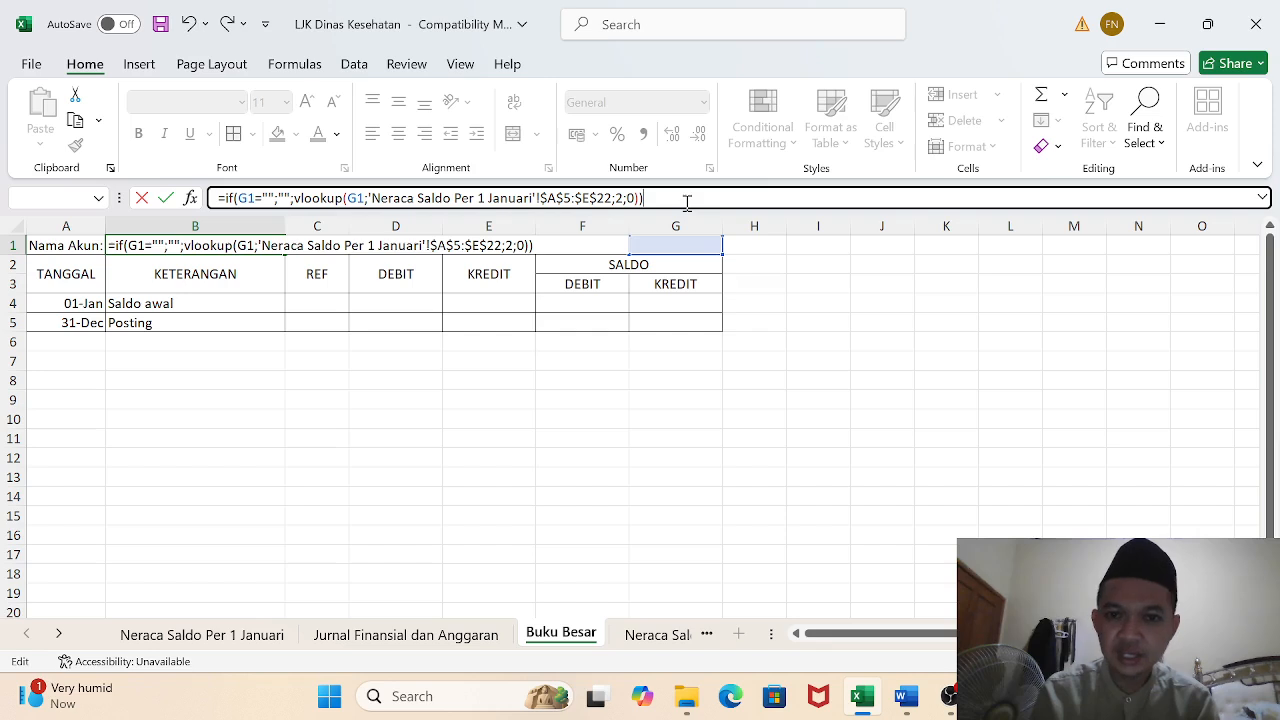
pyautogui.press('Return')
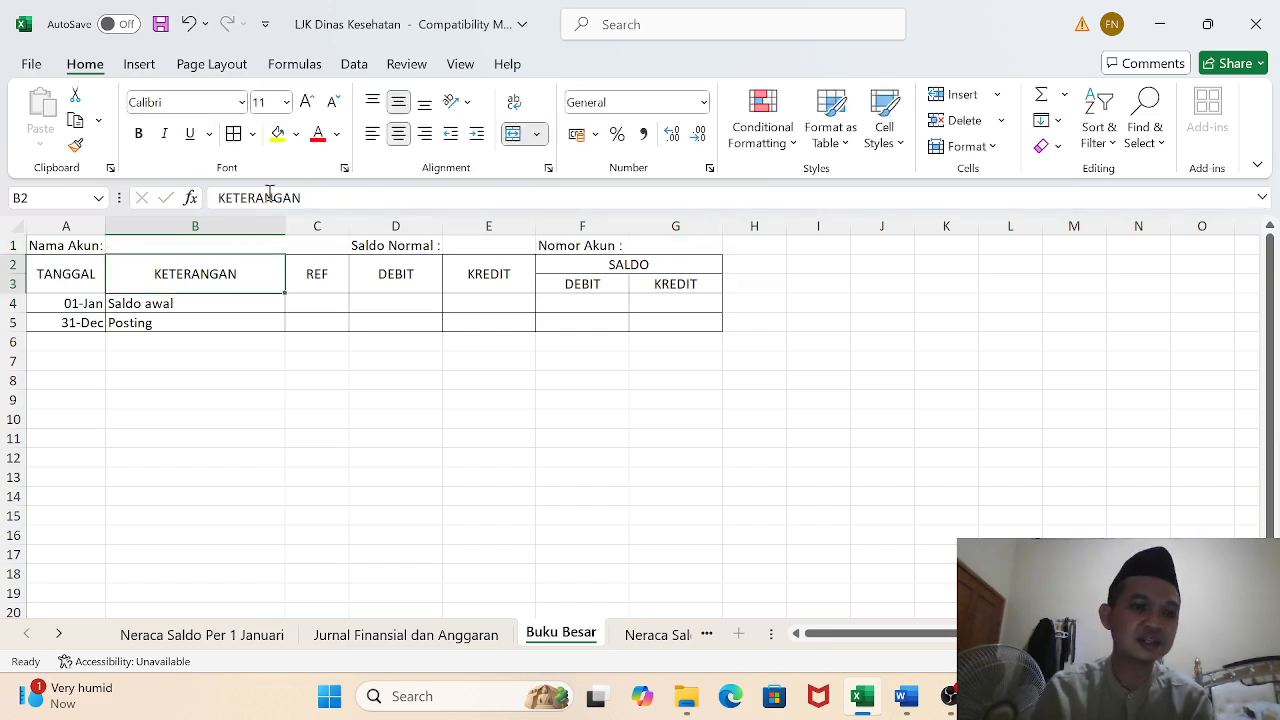
pyautogui.click(141, 245)
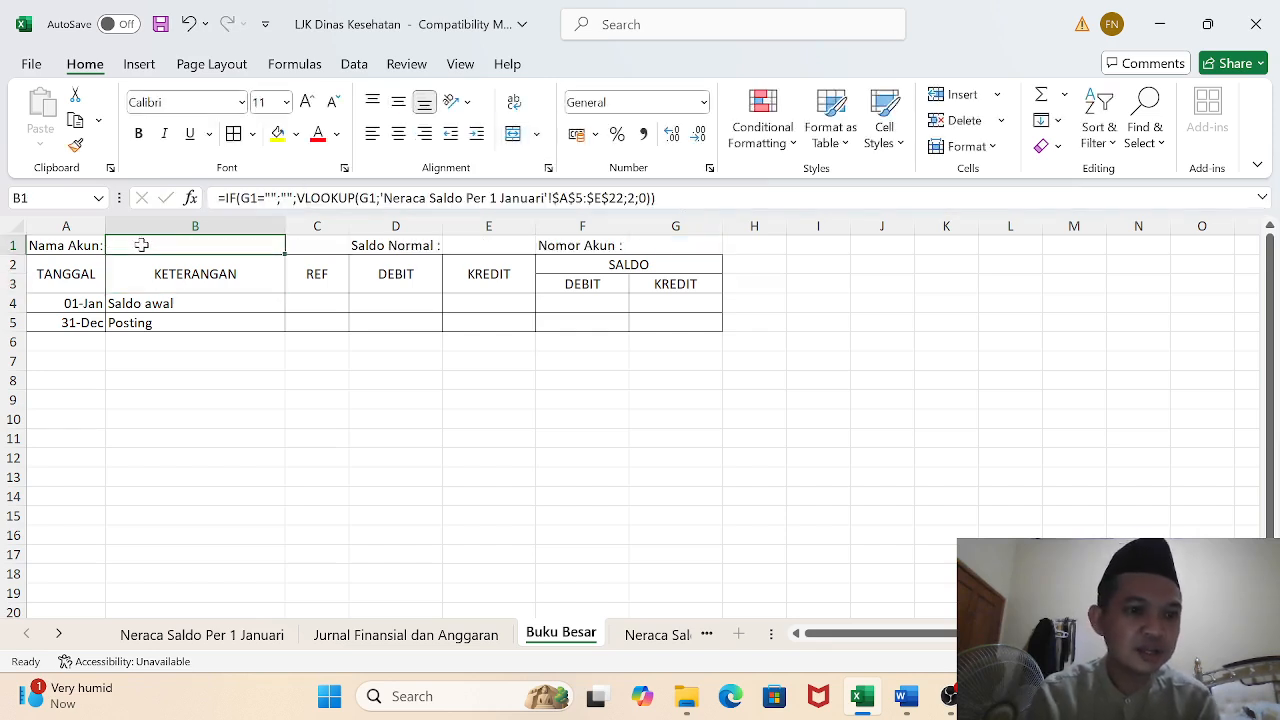
pyautogui.click(464, 245)
pyautogui.write('=')
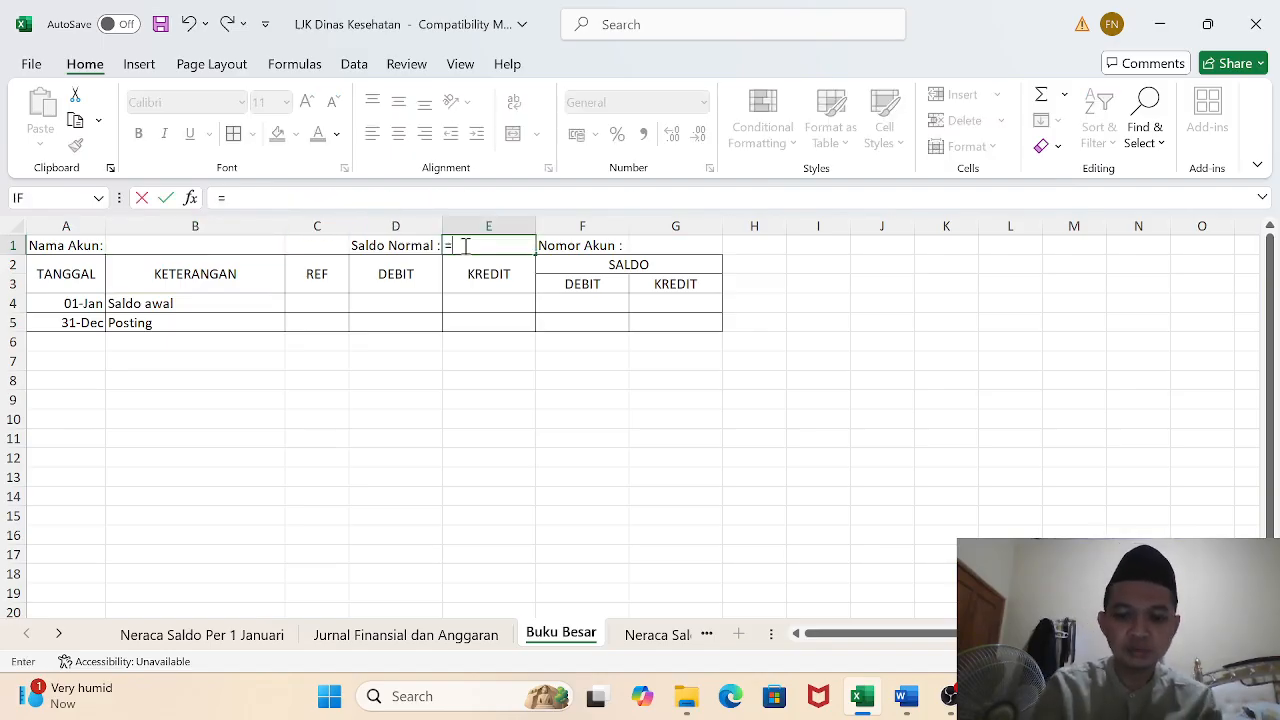
pyautogui.write('if=')
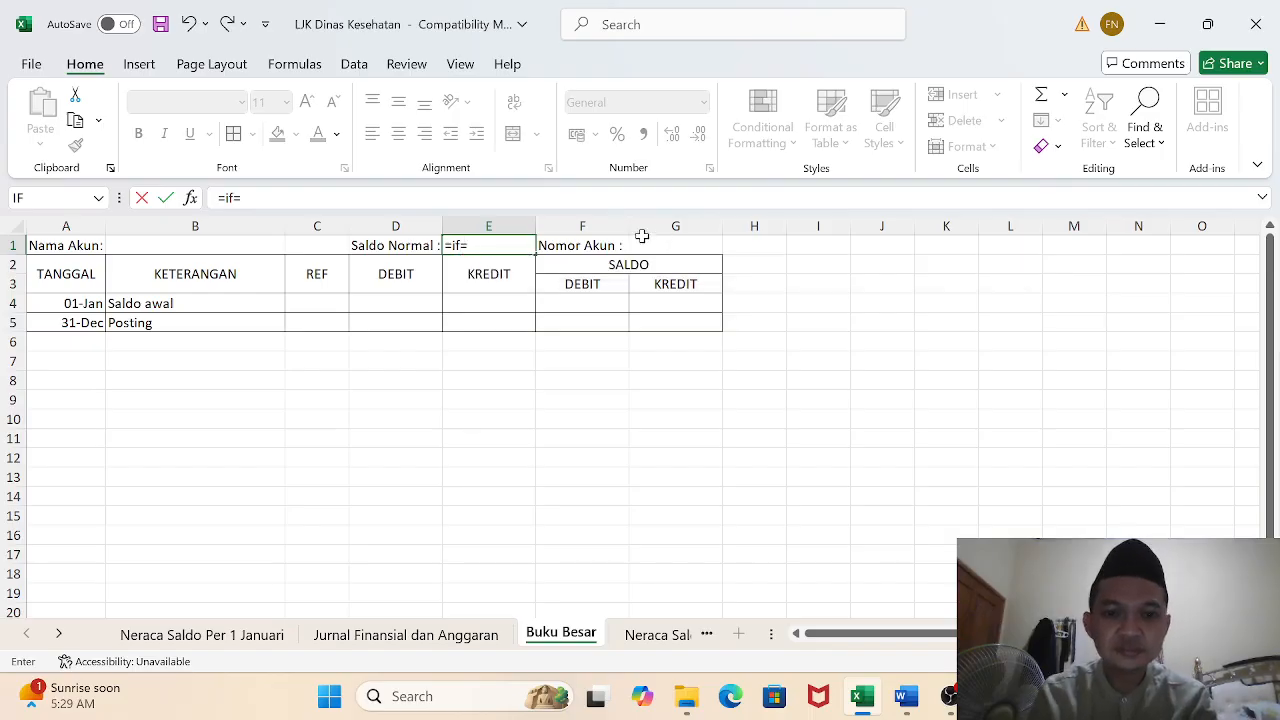
pyautogui.press('BackSpace')
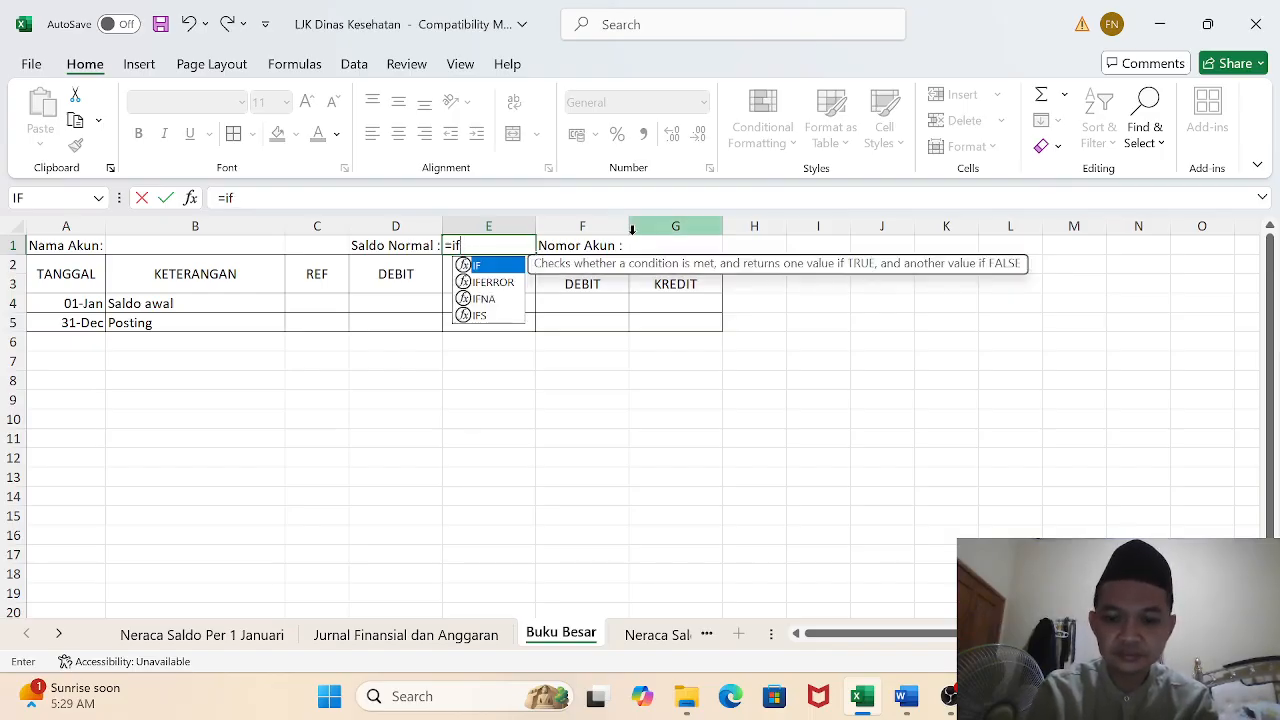
pyautogui.write('=')
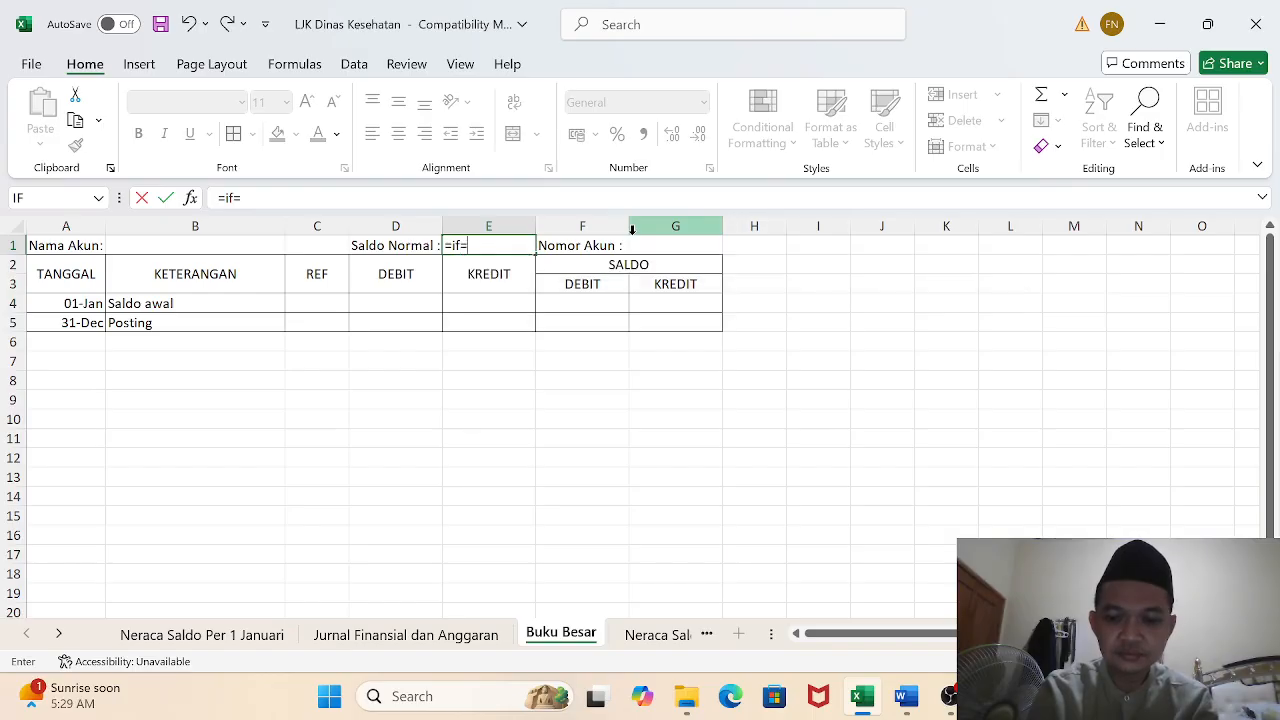
pyautogui.press('BackSpace')
pyautogui.press('Escape')
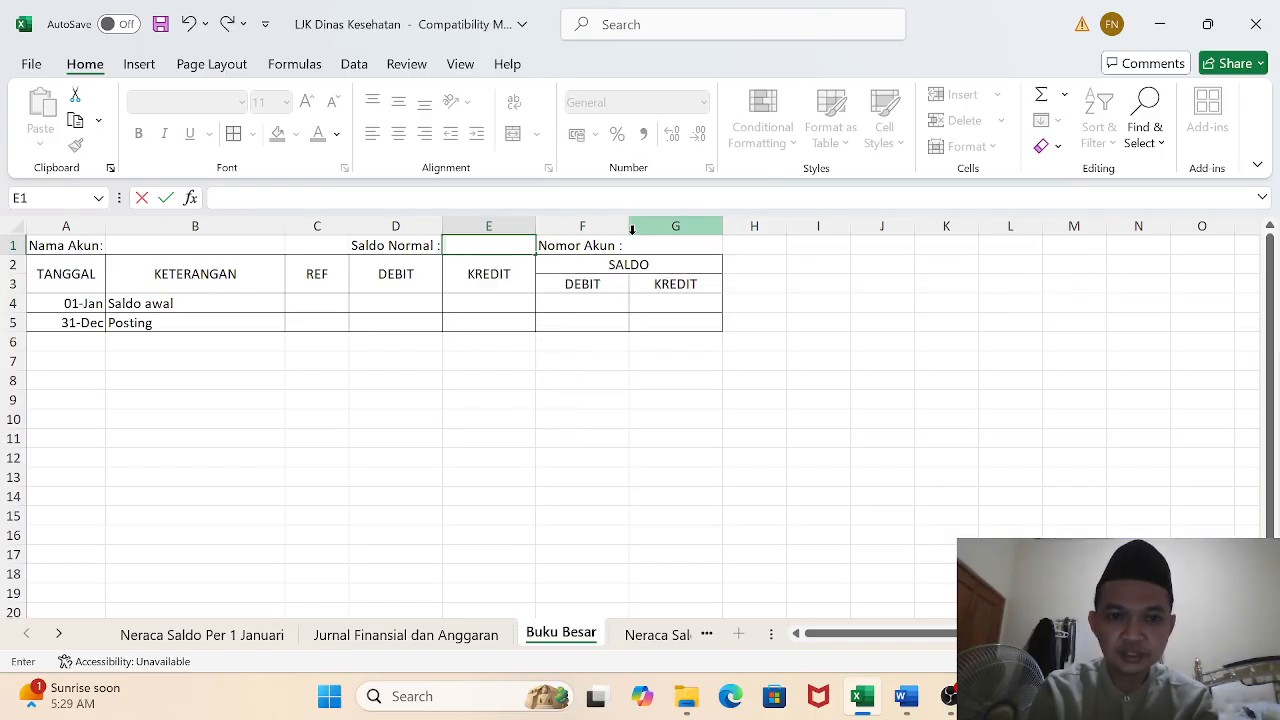
pyautogui.press('Down')
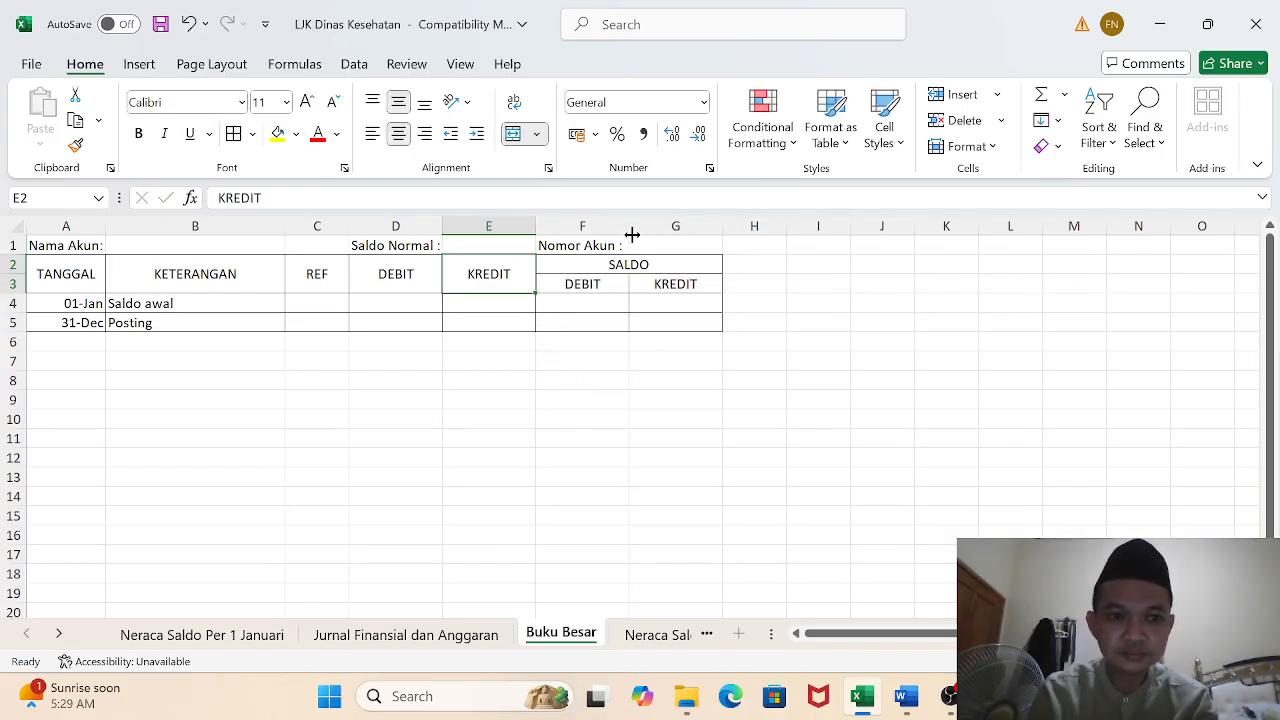
pyautogui.click(261, 249)
# Start an IF formula in E1 of the Buku Besar sheet that returns an empty text when G1=""
pyautogui.click(476, 251)
pyautogui.write('=if(')
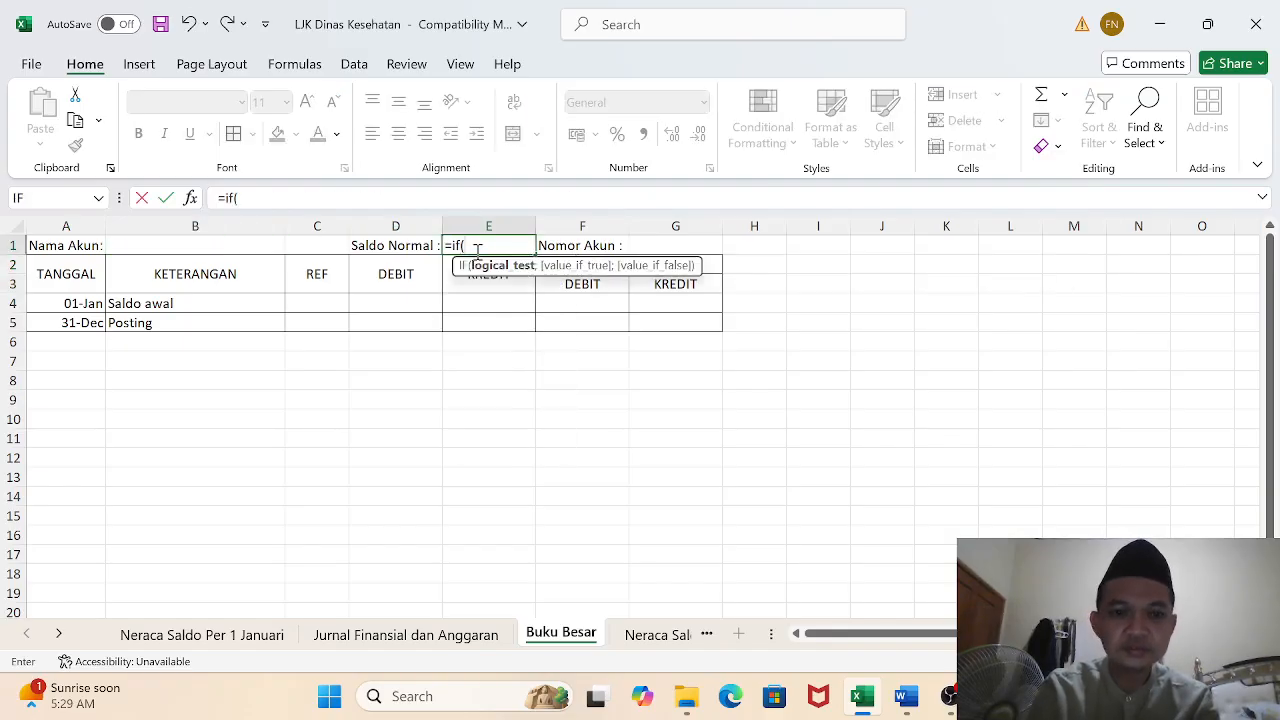
pyautogui.click(665, 245)
pyautogui.write('="";')
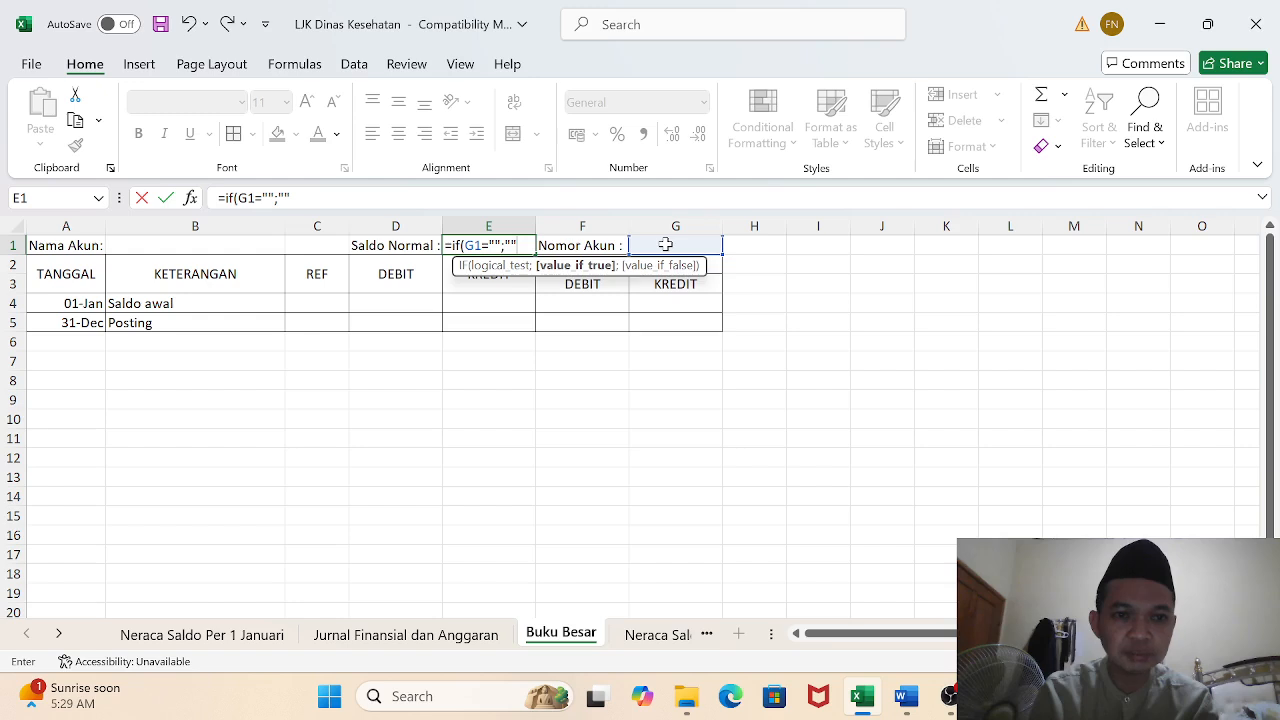
pyautogui.write('"";')
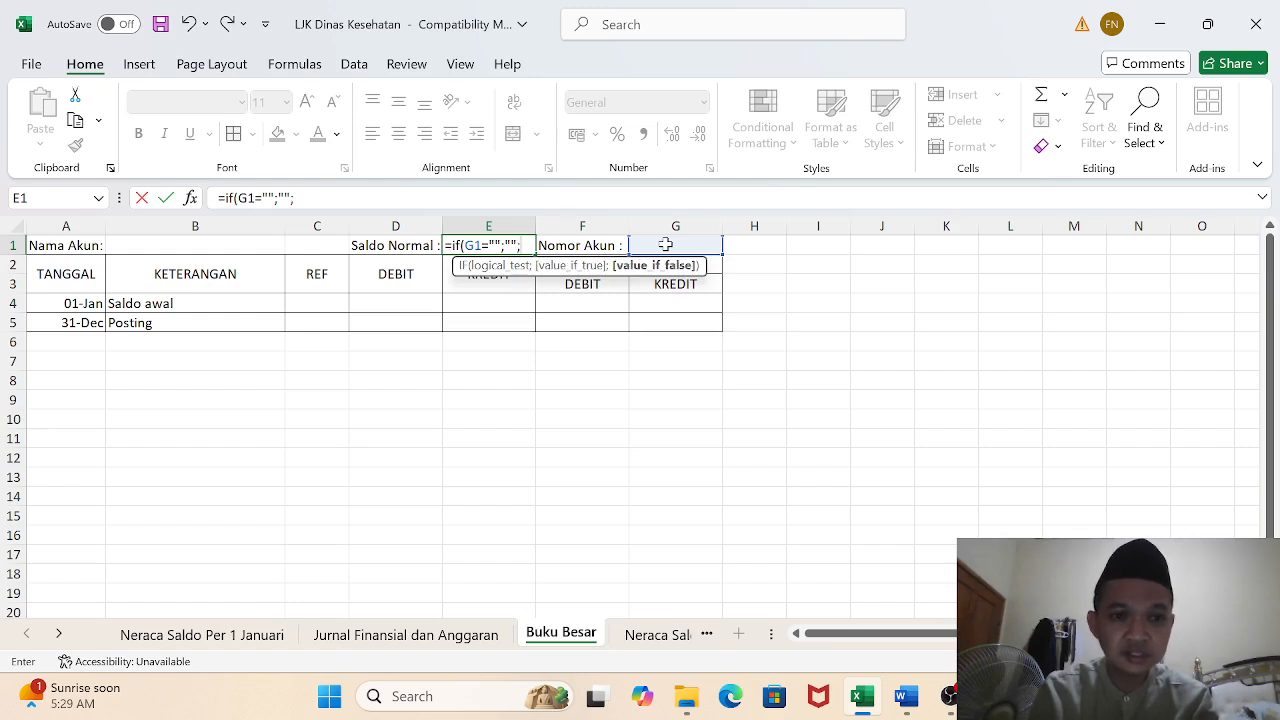
# Add a VLOOKUP of G1 to the E1 formula, using the absolute range $A$5:$E$22 of the Neraca Saldo Per 1 Januari sheet as table
pyautogui.write('vlookup(')
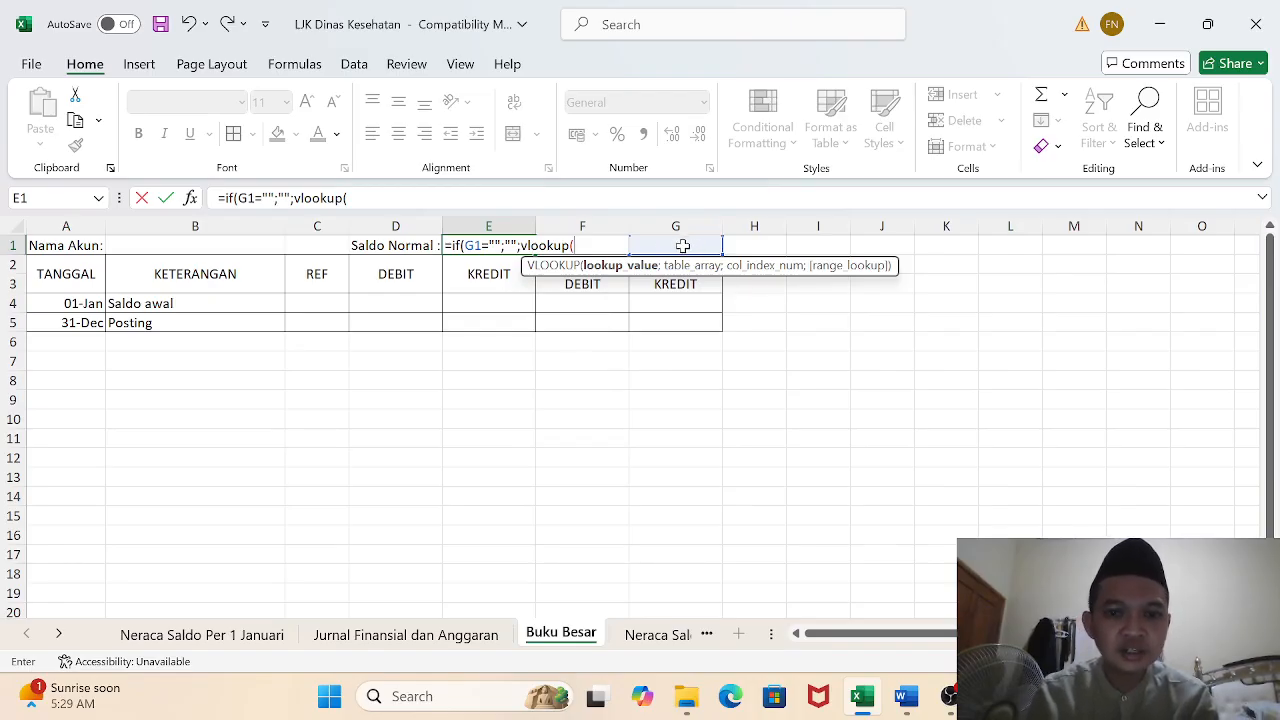
pyautogui.click(684, 245)
pyautogui.write(';')
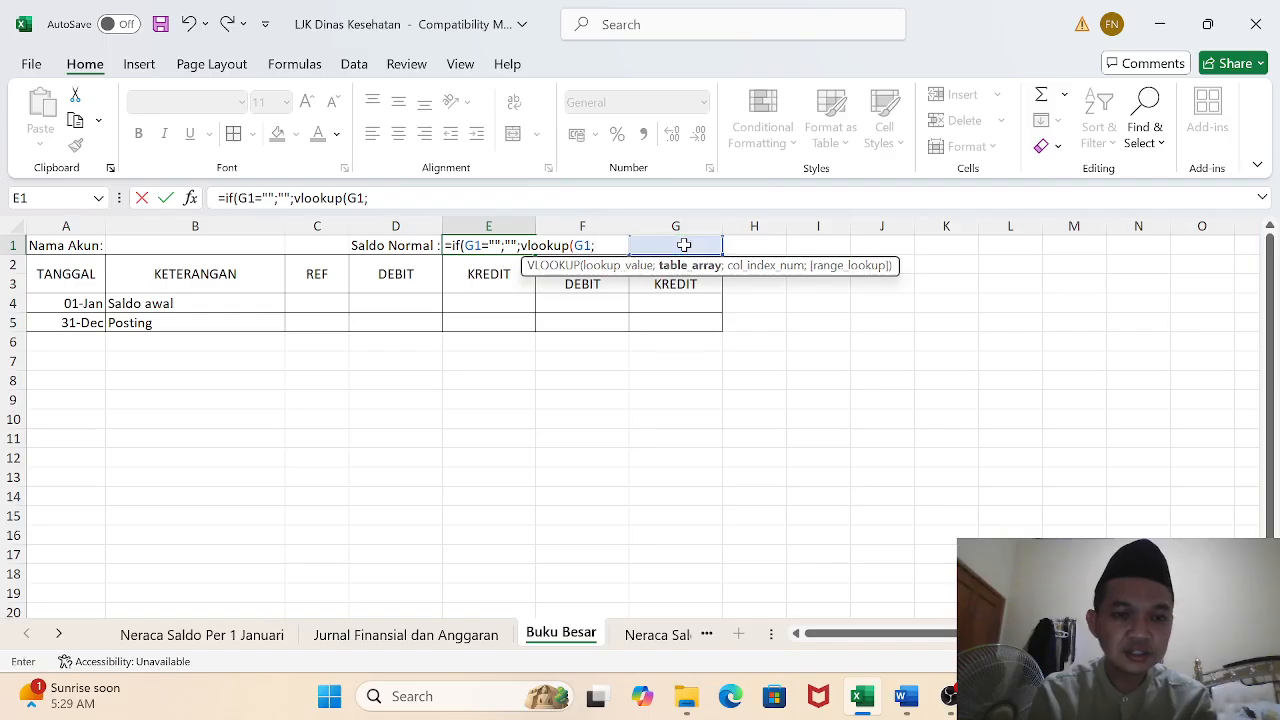
pyautogui.click(206, 640)
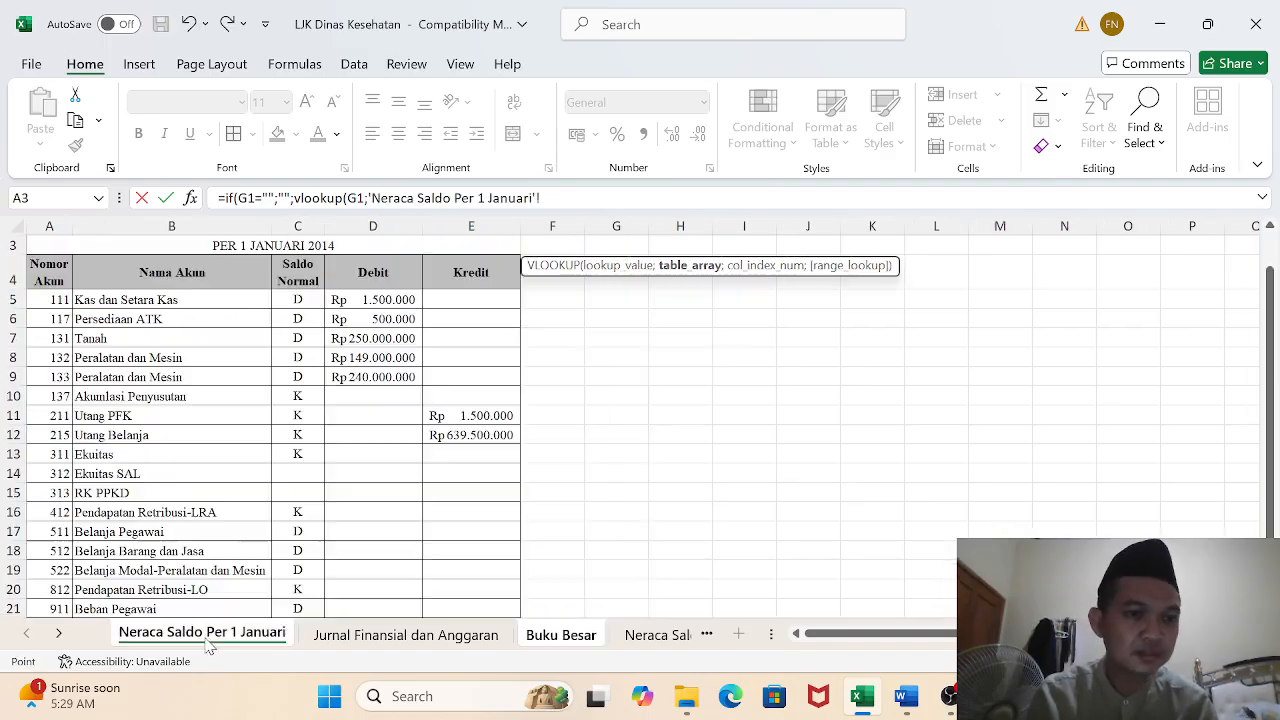
pyautogui.moveTo(50, 300); pyautogui.dragTo(474, 552)
pyautogui.press('F4')
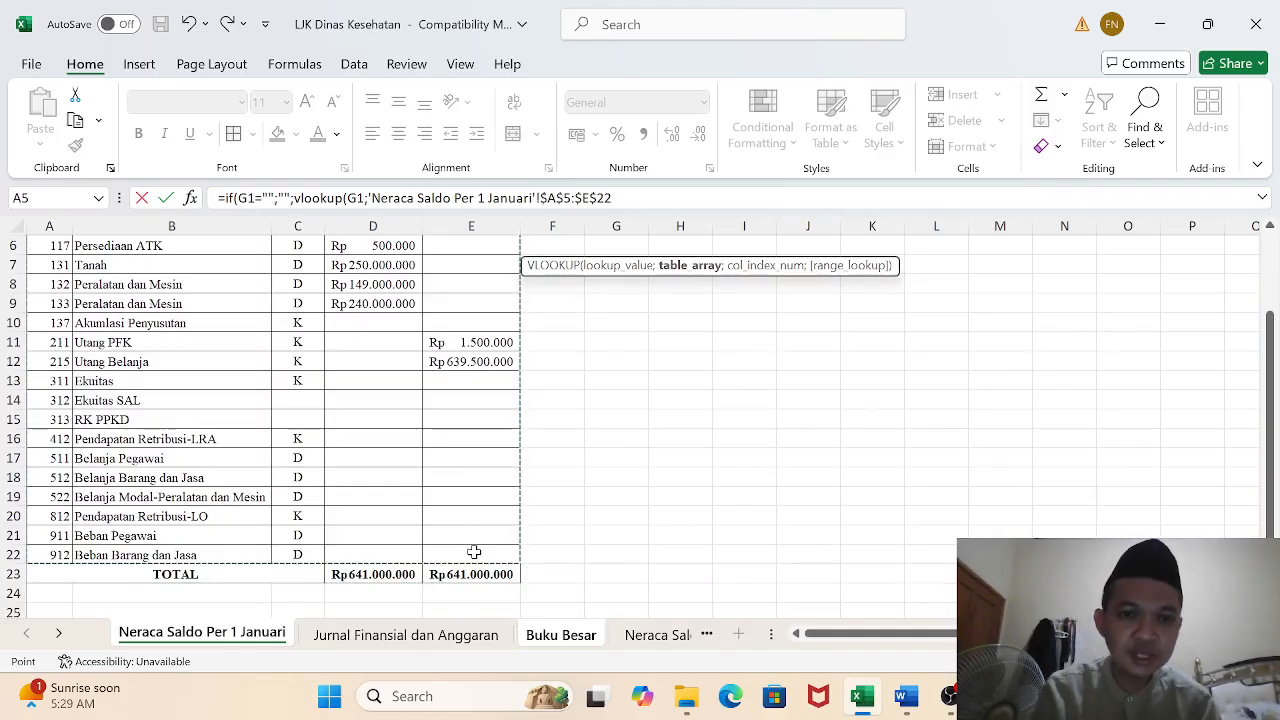
# Complete the E1 VLOOKUP with column index 3 and range lookup 0, submit it, and review the formulas in B1 and E1
pyautogui.write(';3')
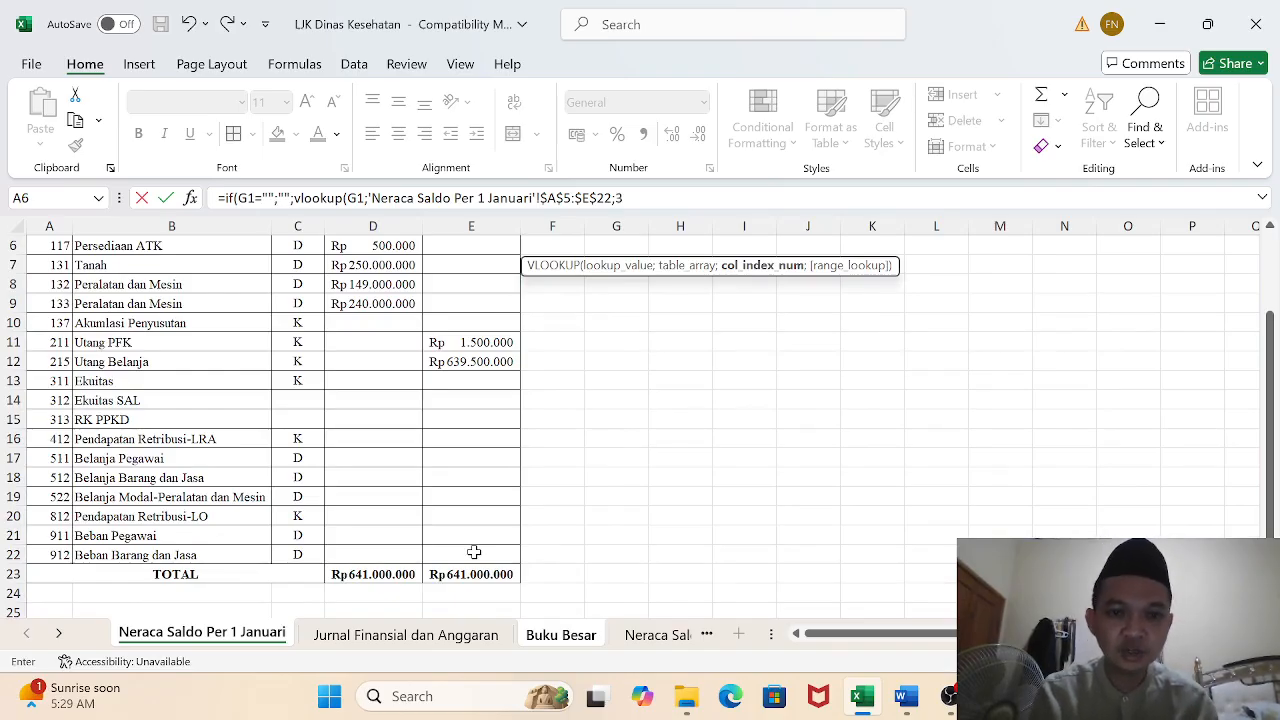
pyautogui.write(';')
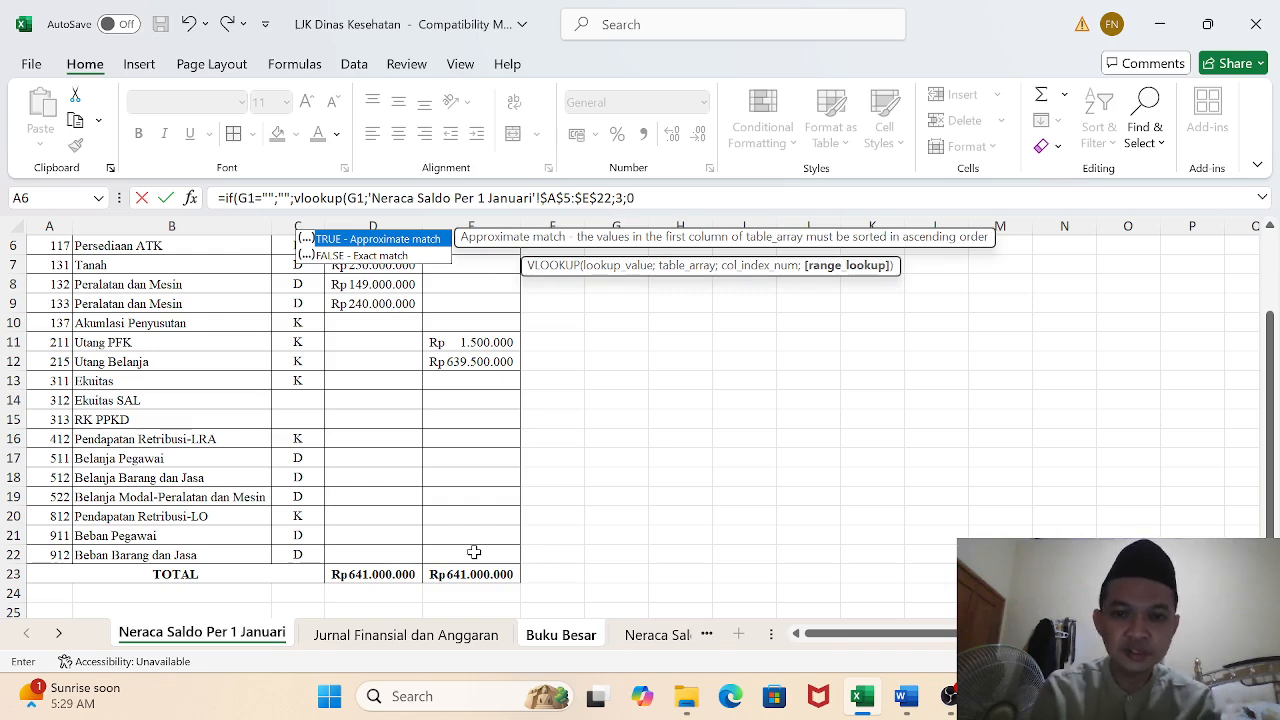
pyautogui.write('0')
pyautogui.press('Return')
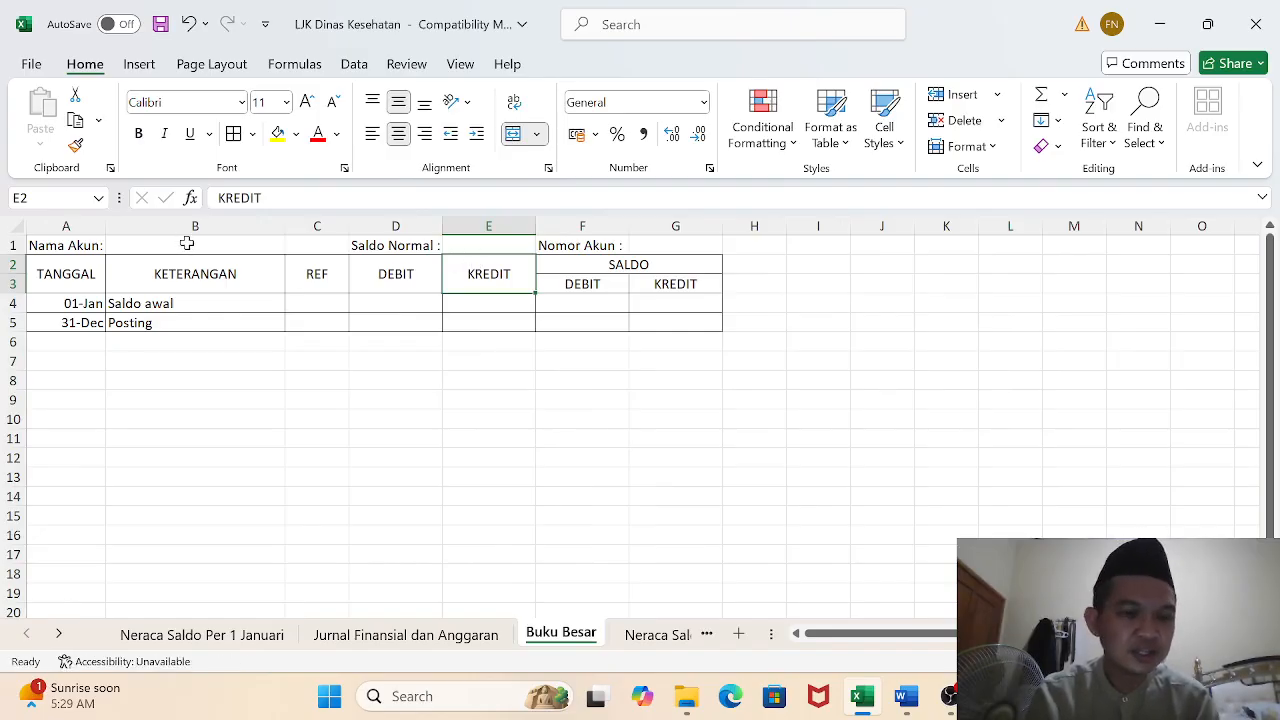
pyautogui.click(189, 243)
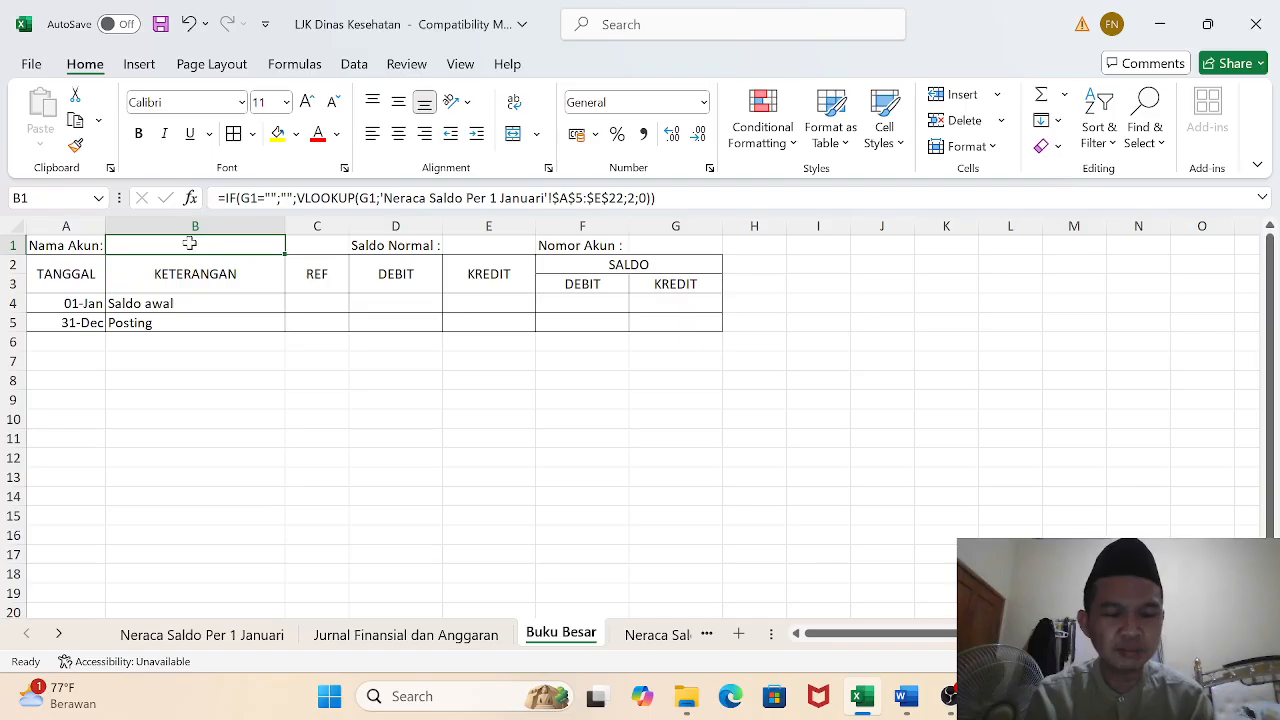
pyautogui.click(483, 243)
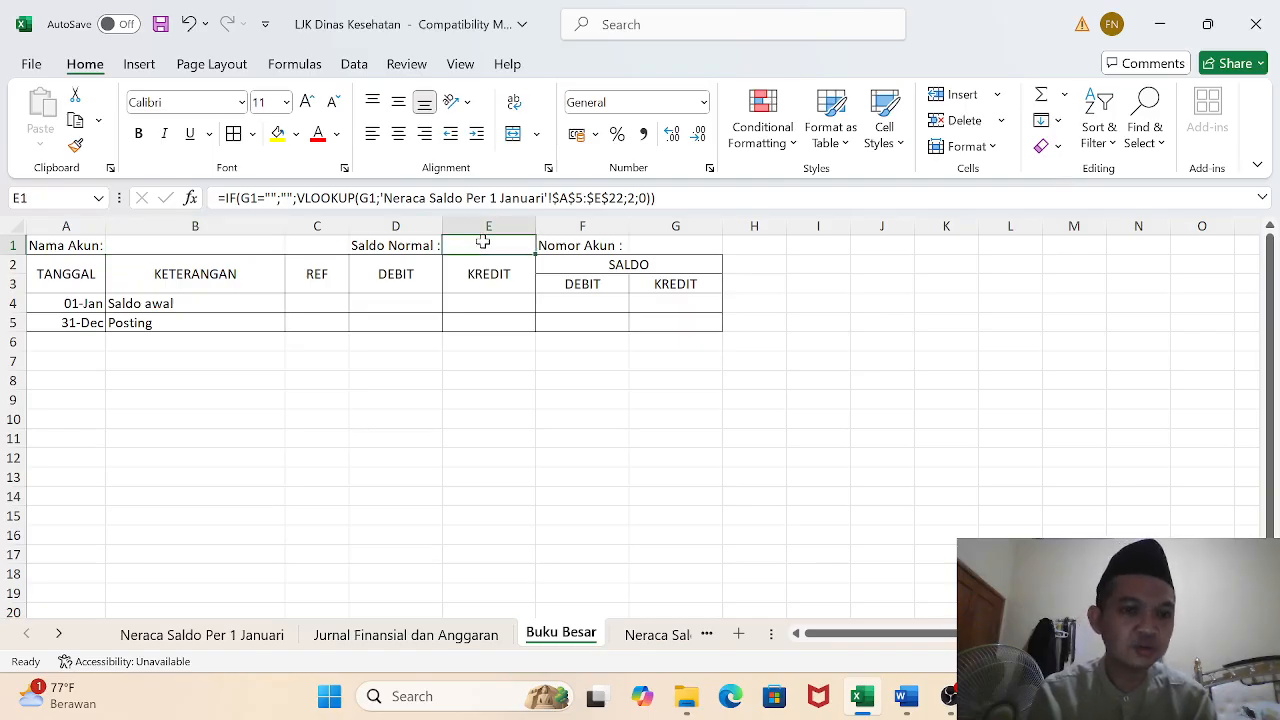
# Start an IF formula in F4, the debit balance of the Saldo awal row, that returns an empty text when G1=""
pyautogui.click(175, 302)
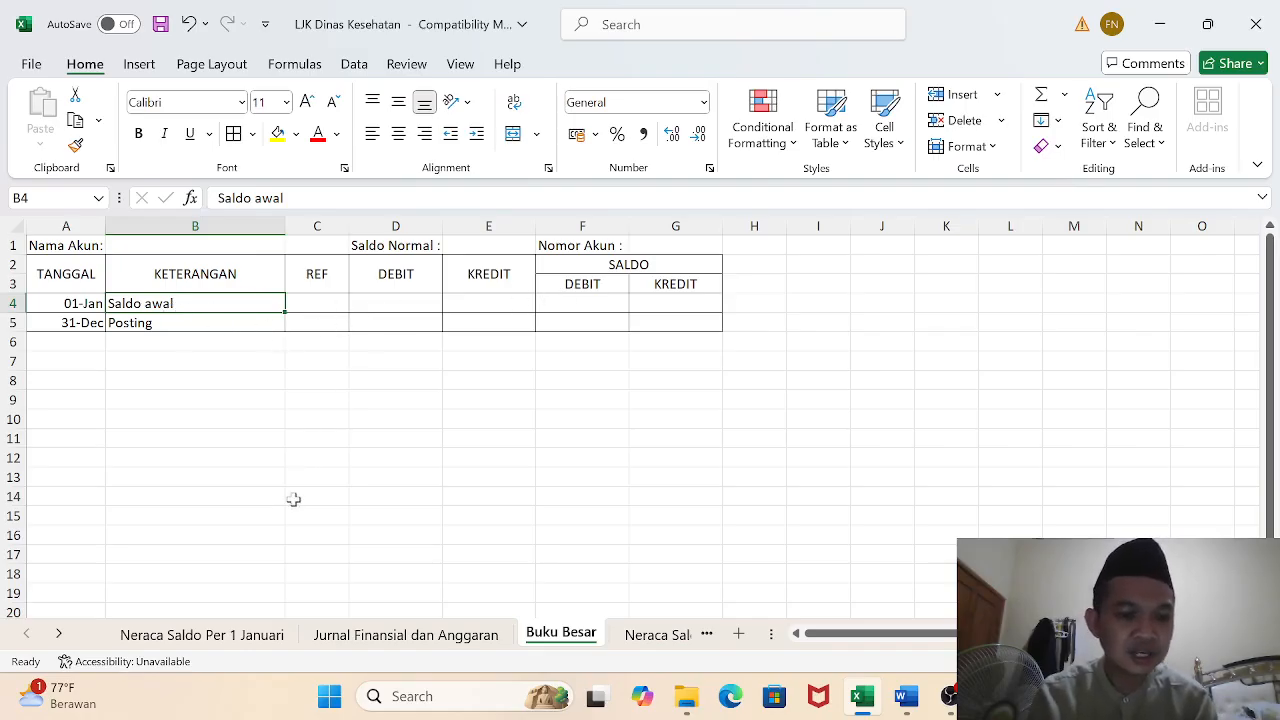
pyautogui.click(582, 304)
pyautogui.write('=')
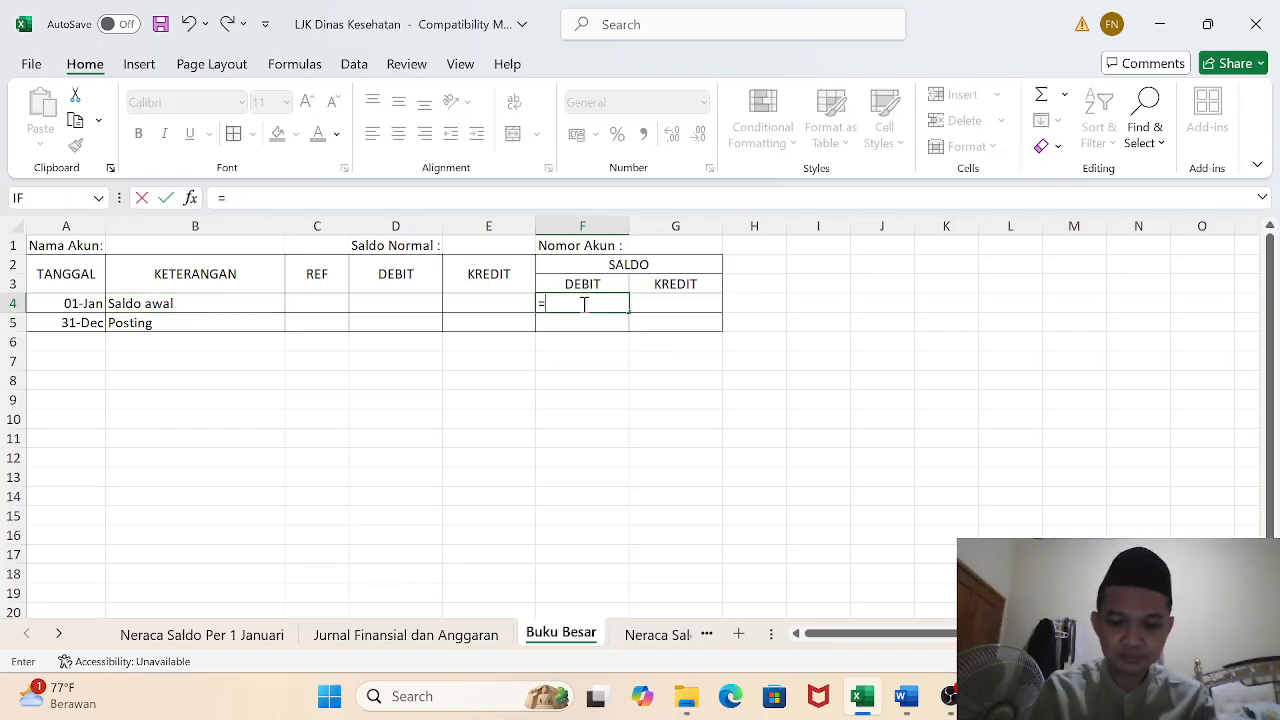
pyautogui.write('if(')
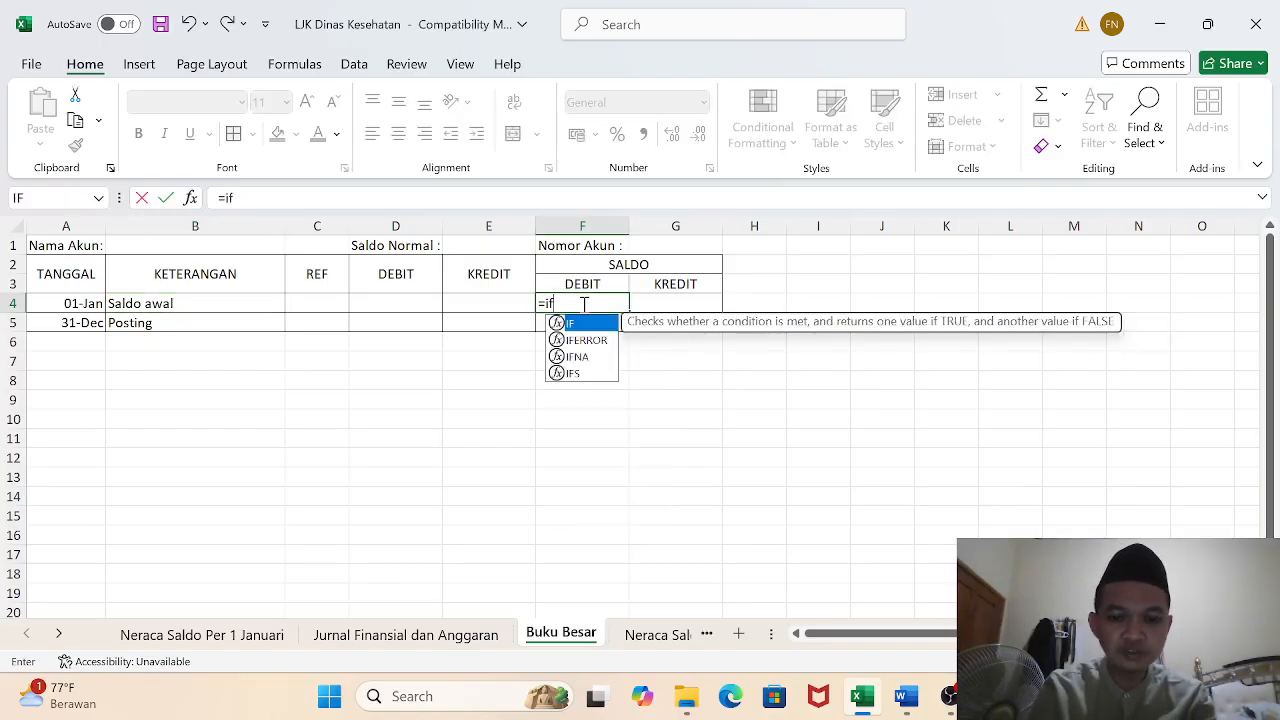
pyautogui.click(669, 245)
pyautogui.write('="";')
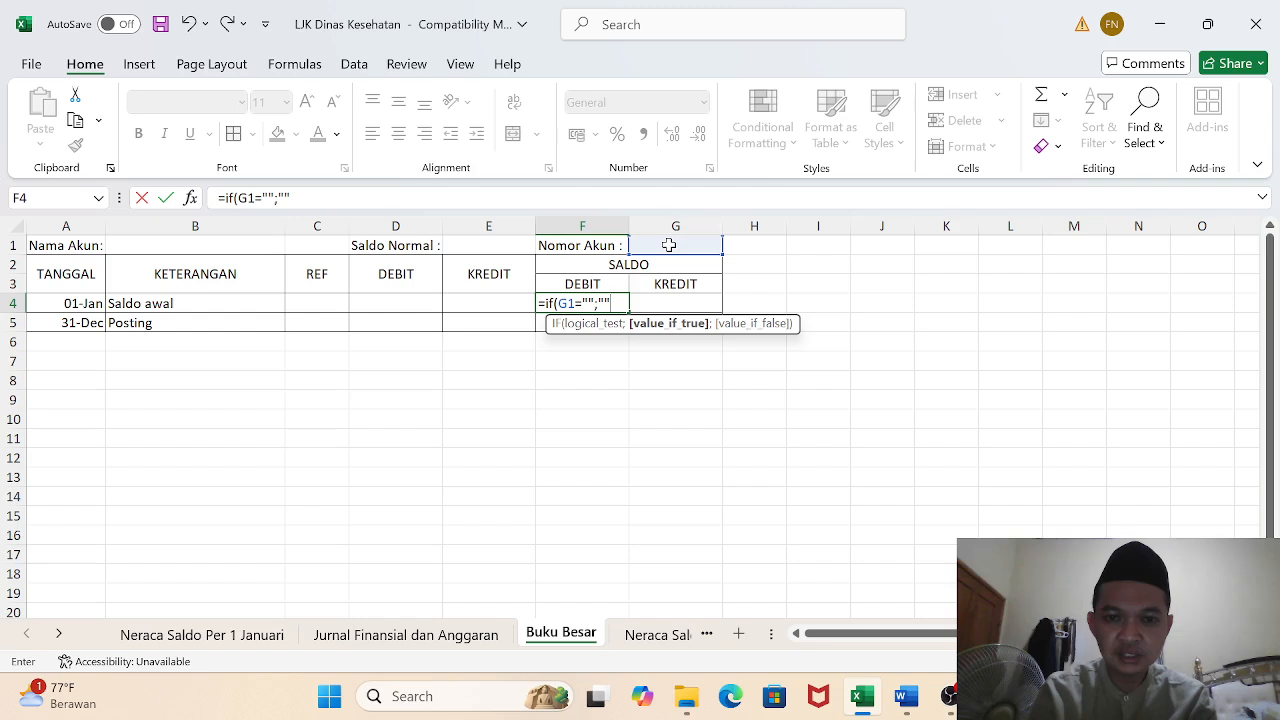
# Add a VLOOKUP of G1 to the F4 formula, with the absolute range $A$5:$E$22 of the Neraca Saldo Per 1 Januari sheet as table
pyautogui.write('"";vlo')
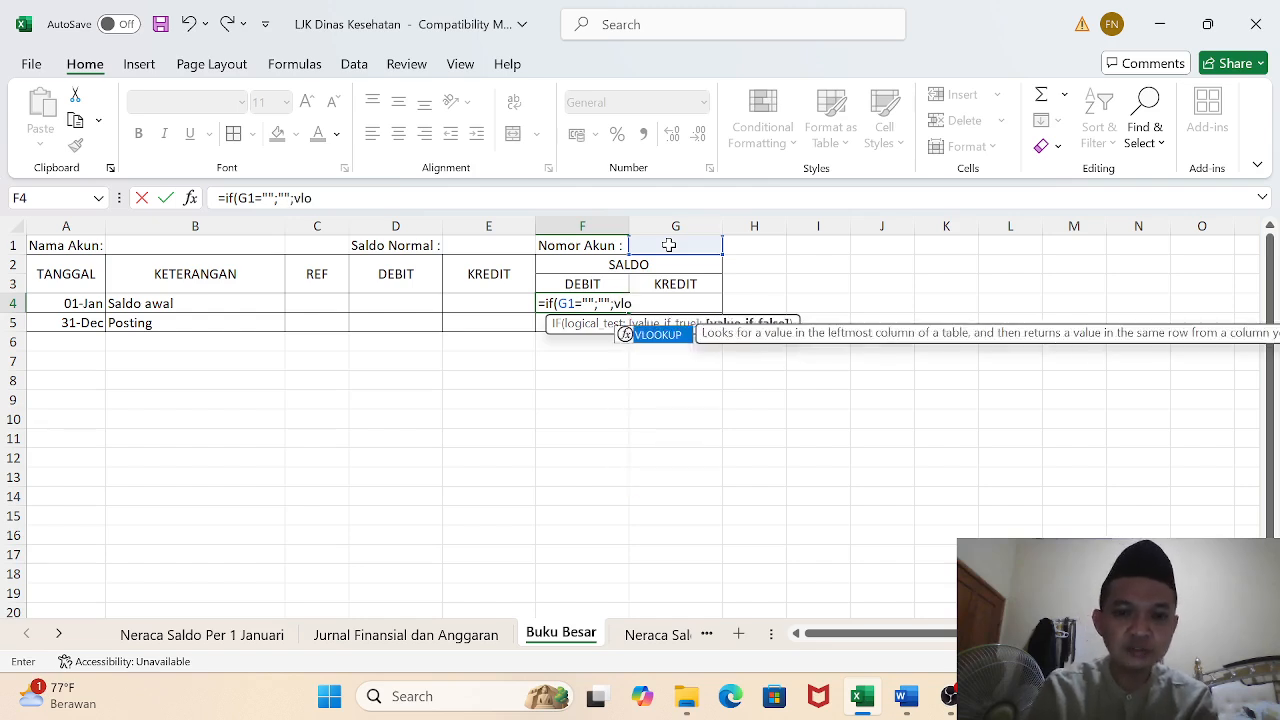
pyautogui.write('okup(')
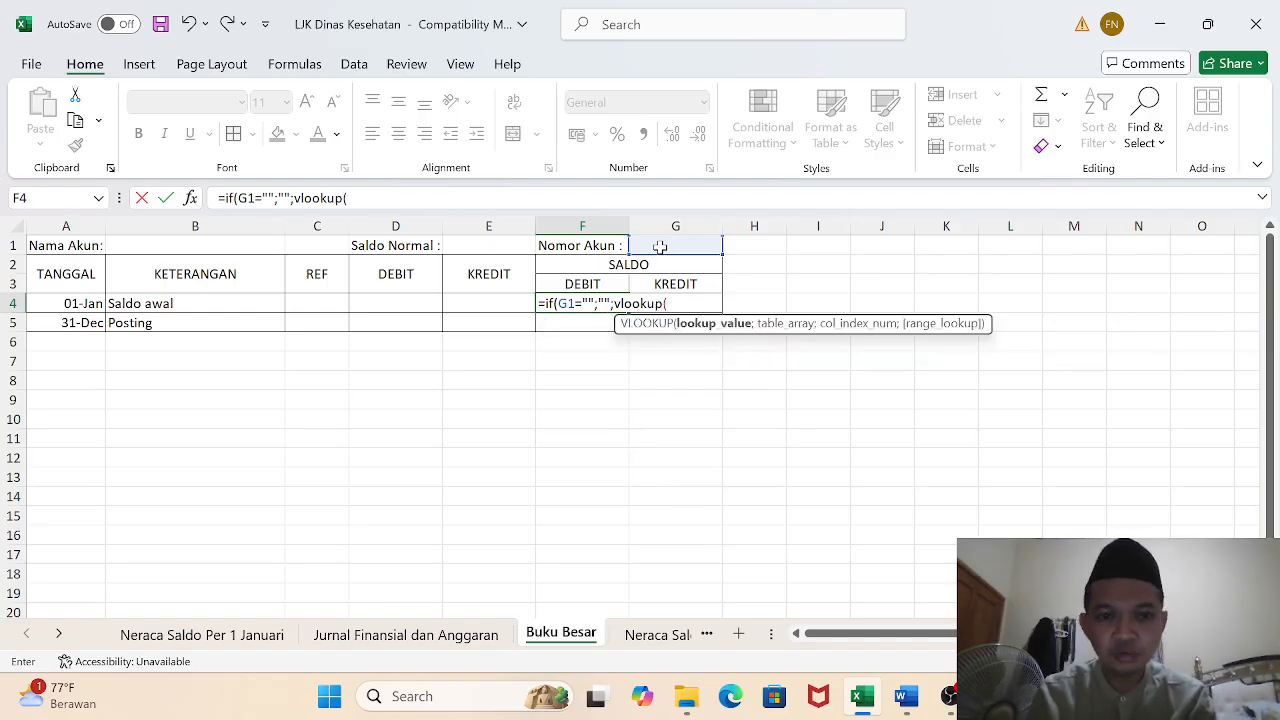
pyautogui.click(660, 246)
pyautogui.write(';')
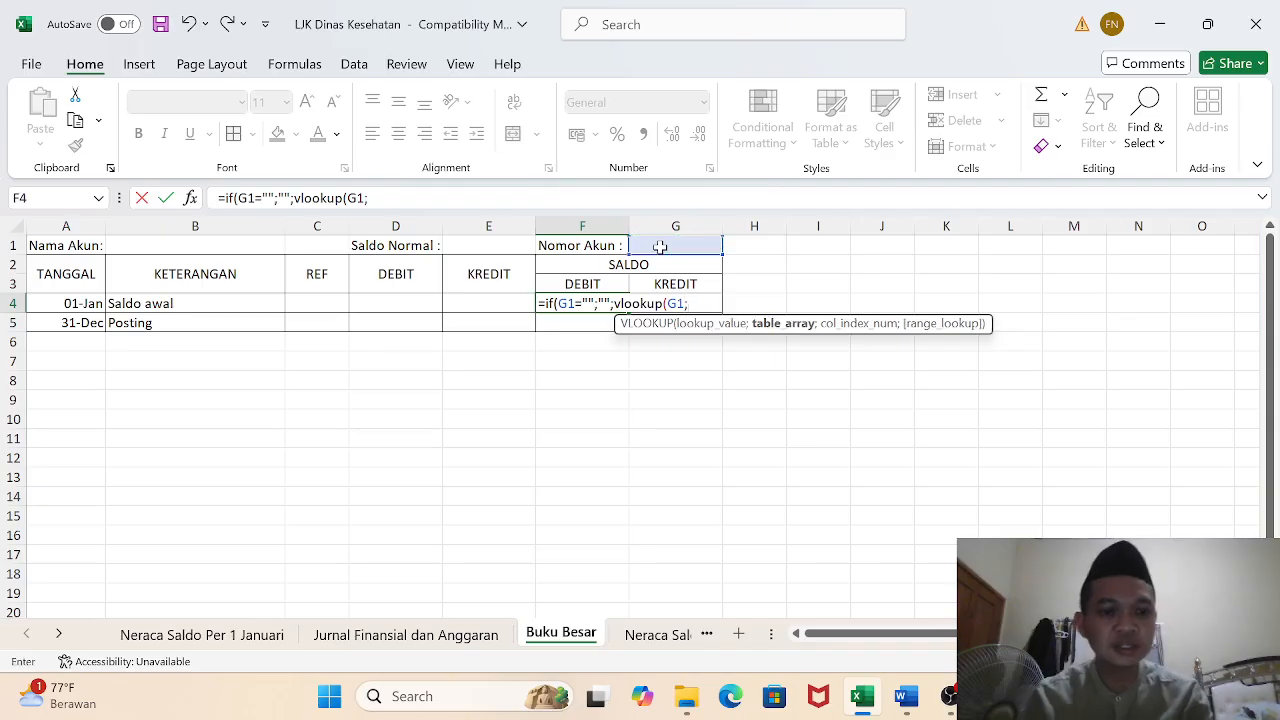
pyautogui.click(208, 636)
pyautogui.moveTo(1272, 448); pyautogui.dragTo(1272, 343)
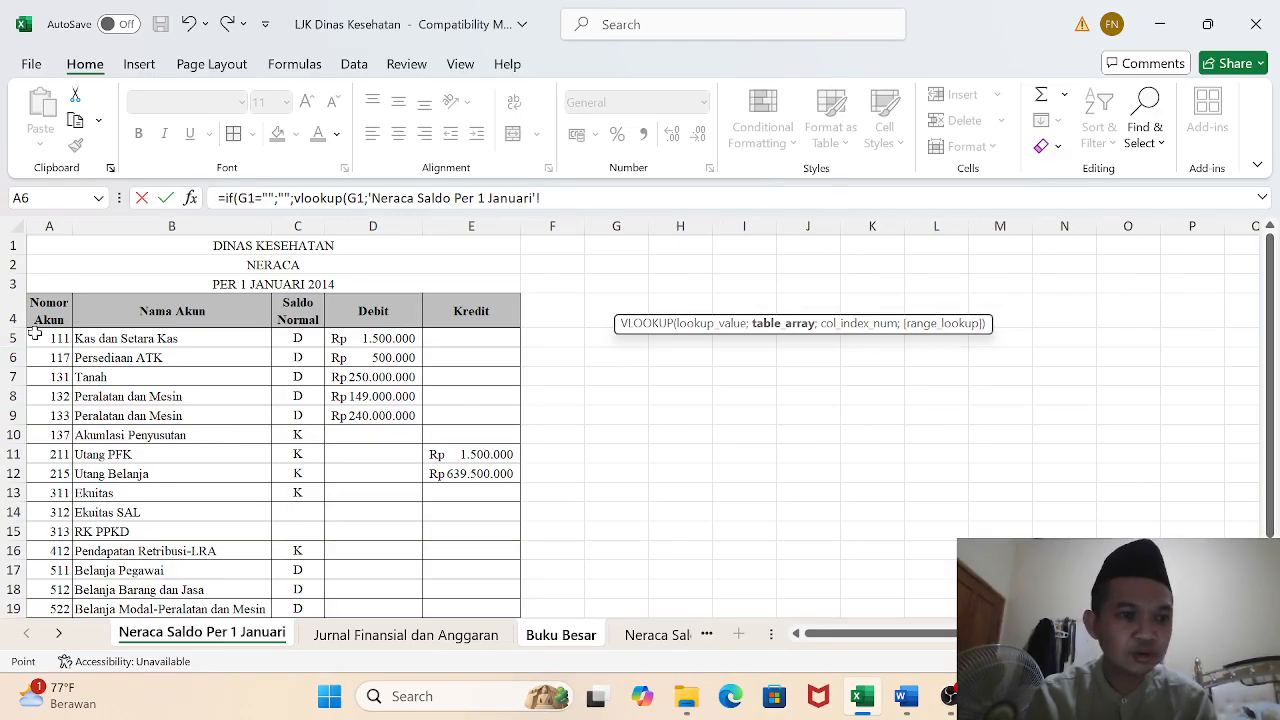
pyautogui.moveTo(47, 337); pyautogui.dragTo(433, 552)
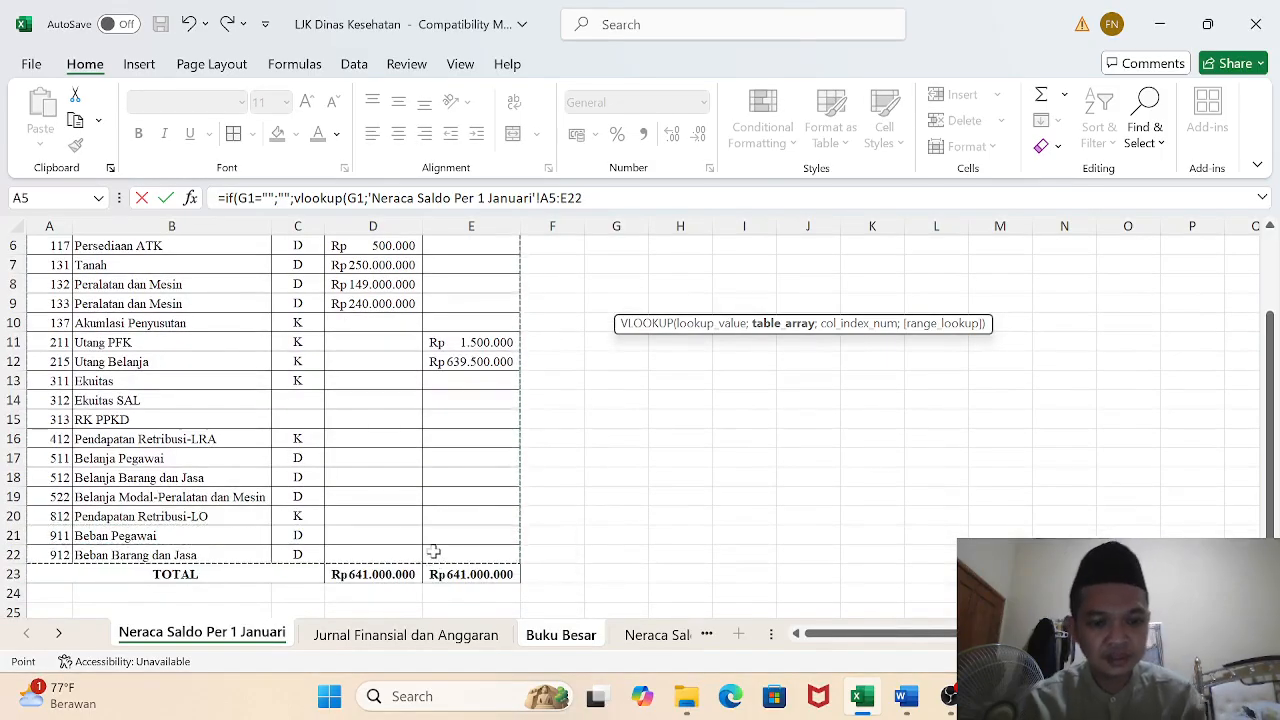
pyautogui.press('F4')
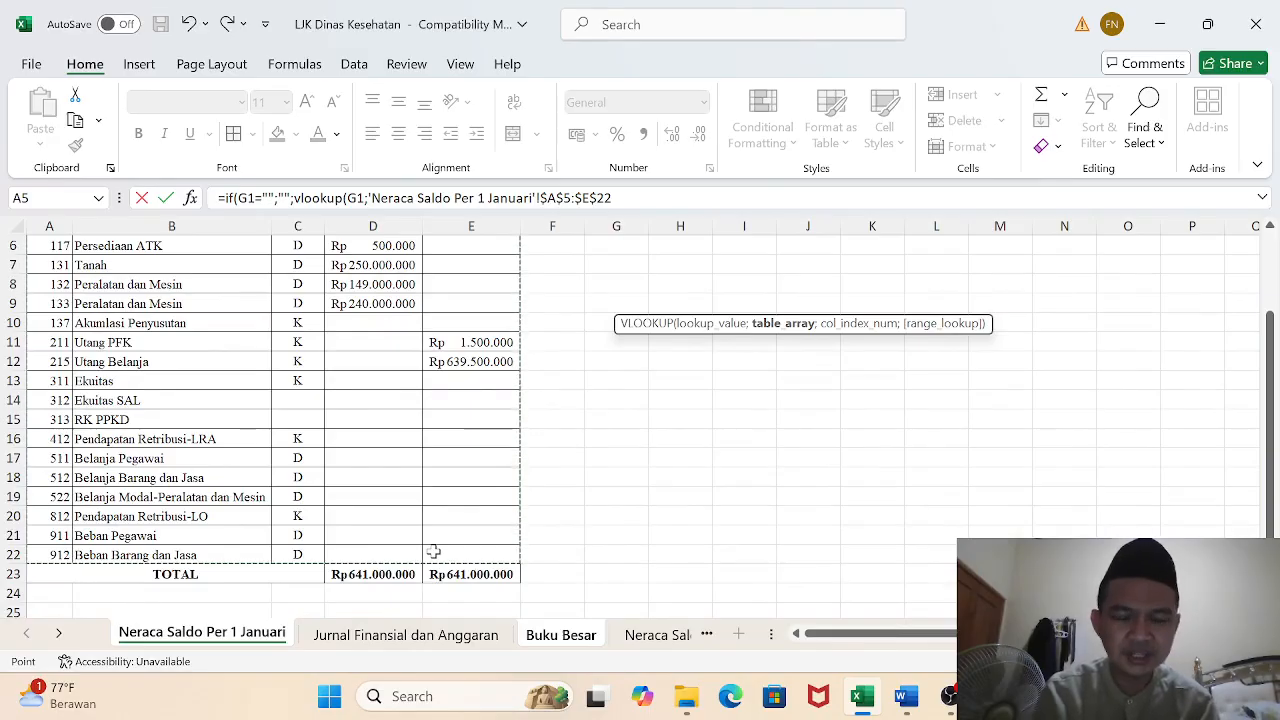
# Complete the F4 VLOOKUP with column index 4 and range lookup 0, close both functions and submit the formula
pyautogui.write(';')
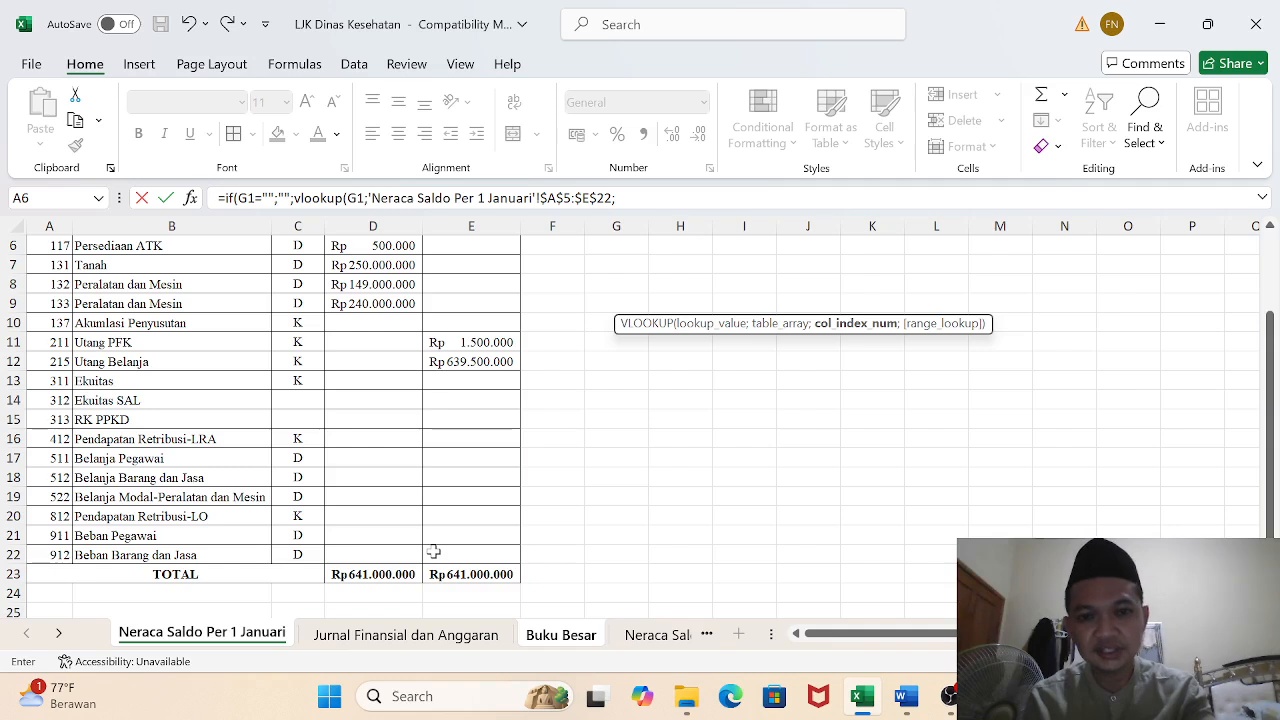
pyautogui.write('4')
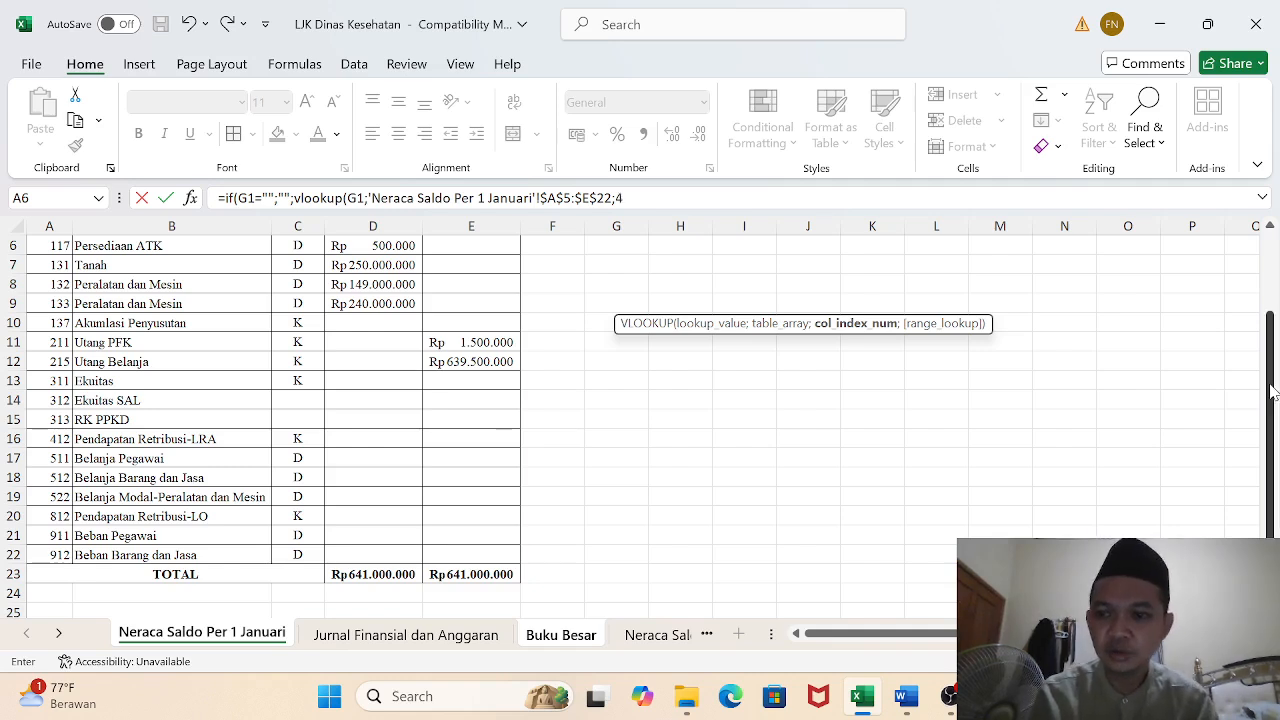
pyautogui.write(';')
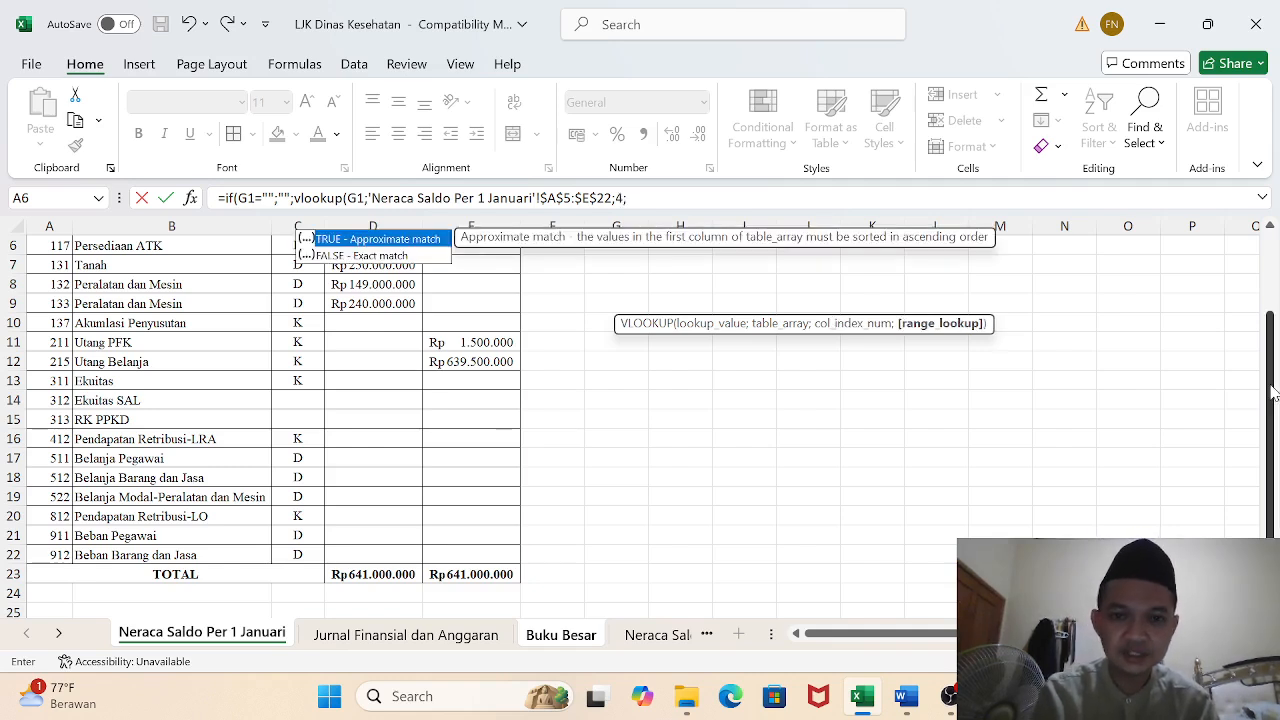
pyautogui.write('0')
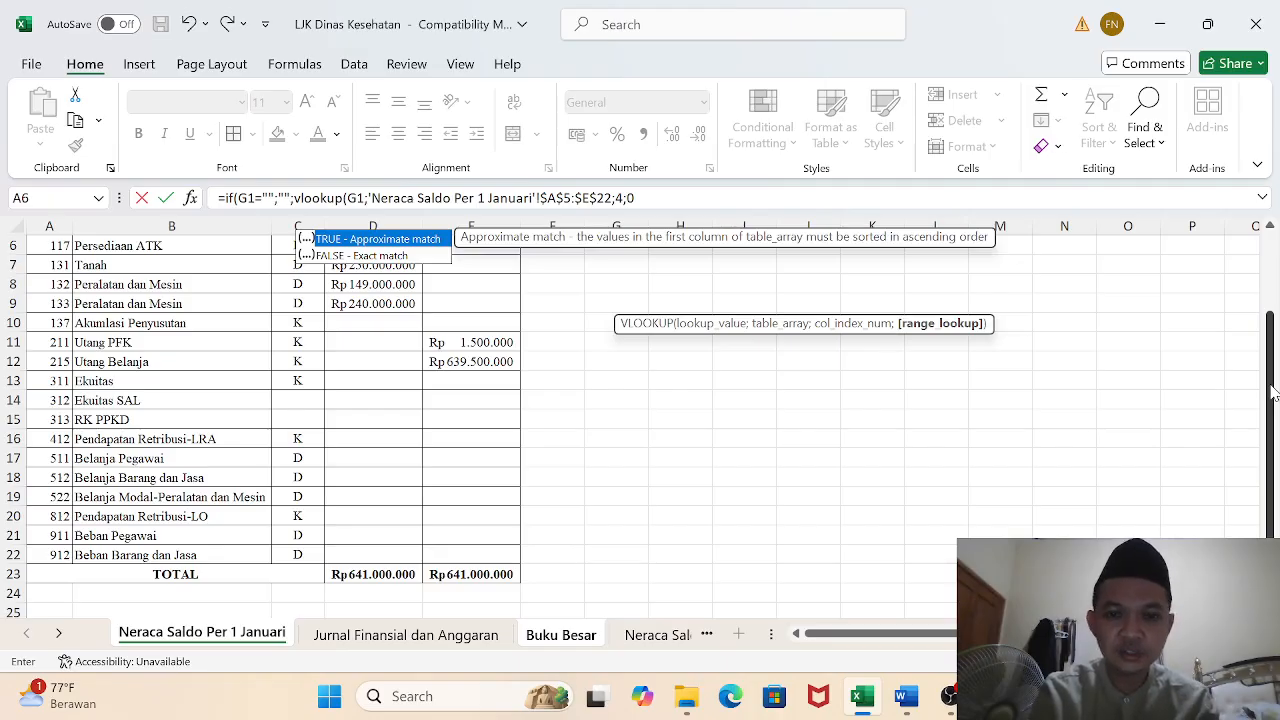
pyautogui.write('))')
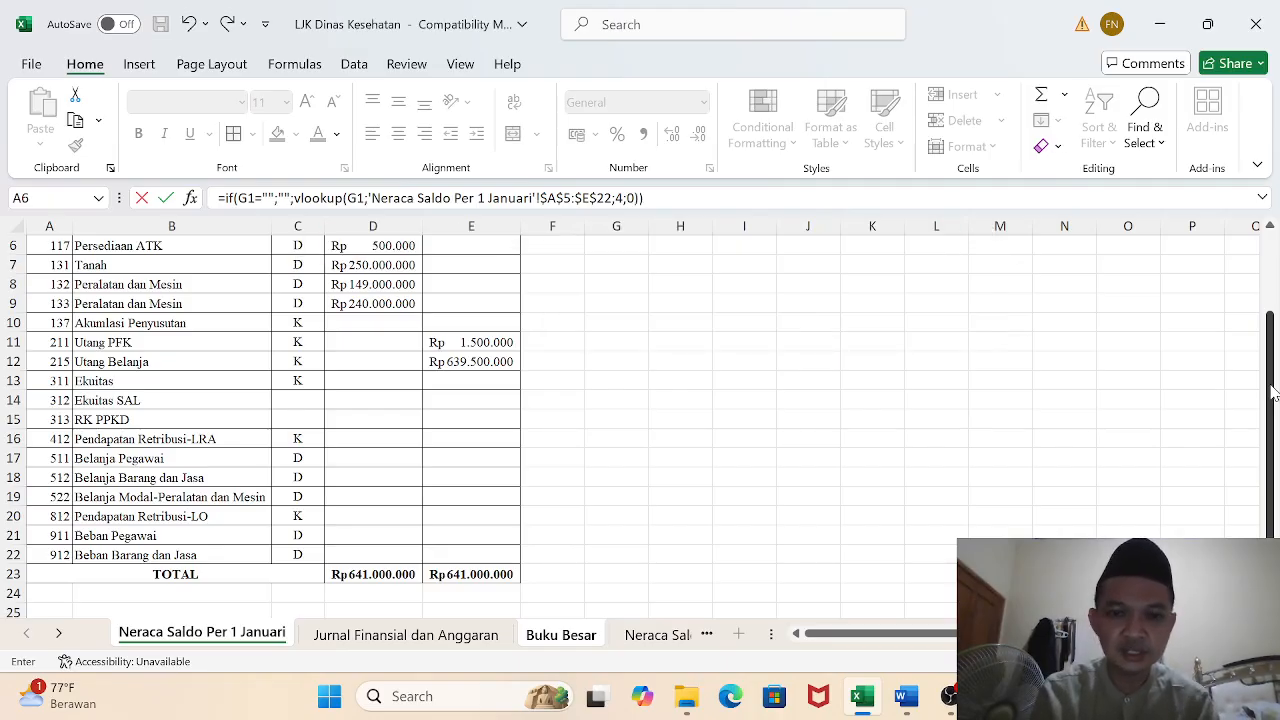
pyautogui.press('Return')
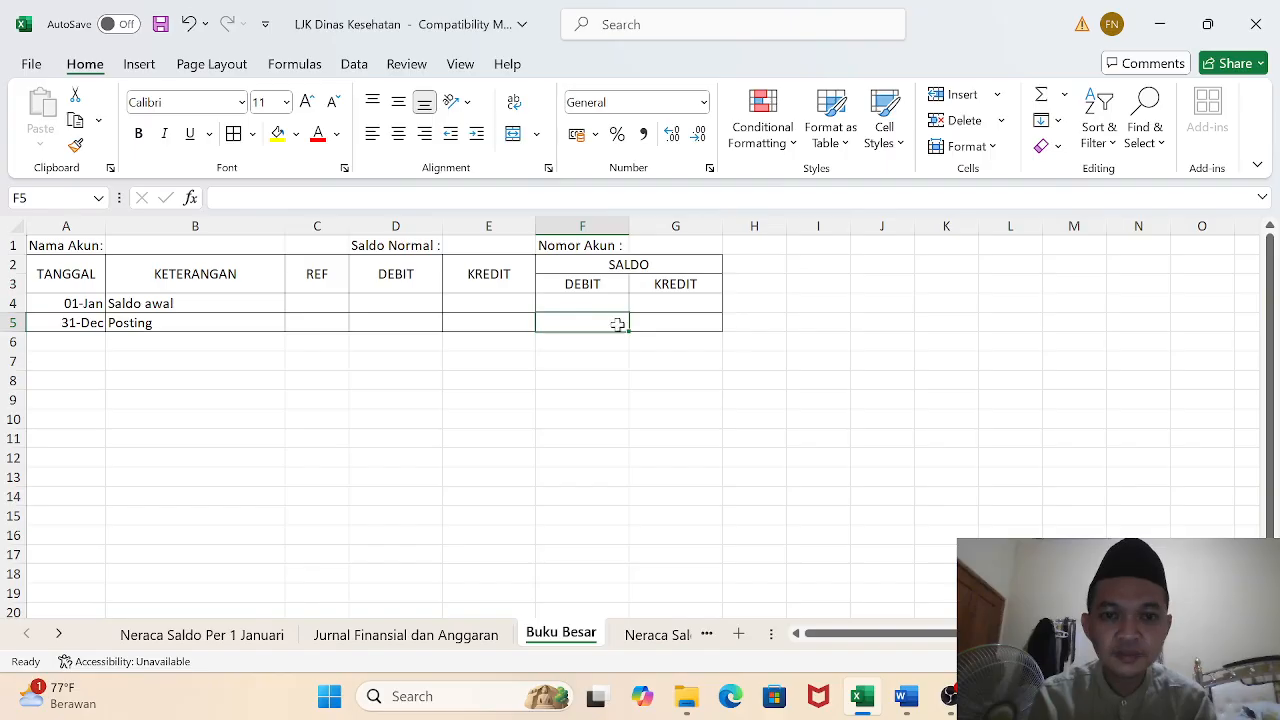
pyautogui.click(583, 303)
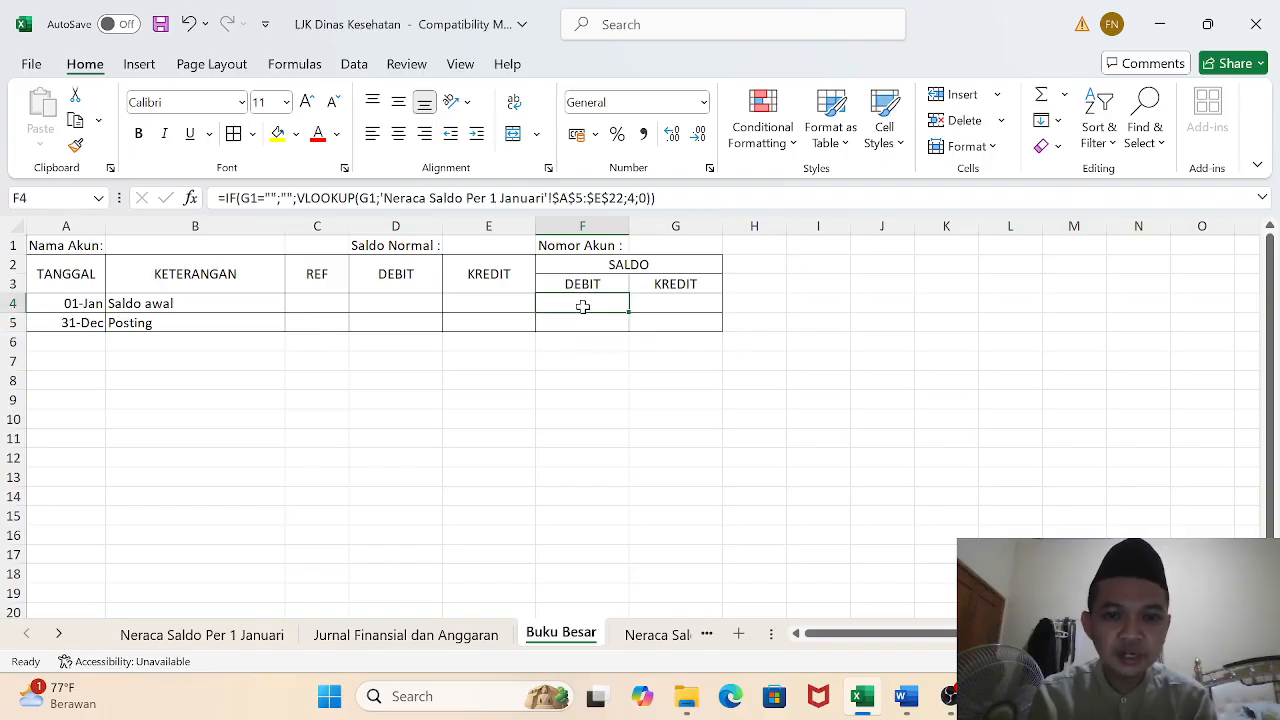
# Start an IF formula in G4, the credit balance of the Saldo awal row, that returns an empty text when G1=""
pyautogui.click(677, 305)
pyautogui.write('=')
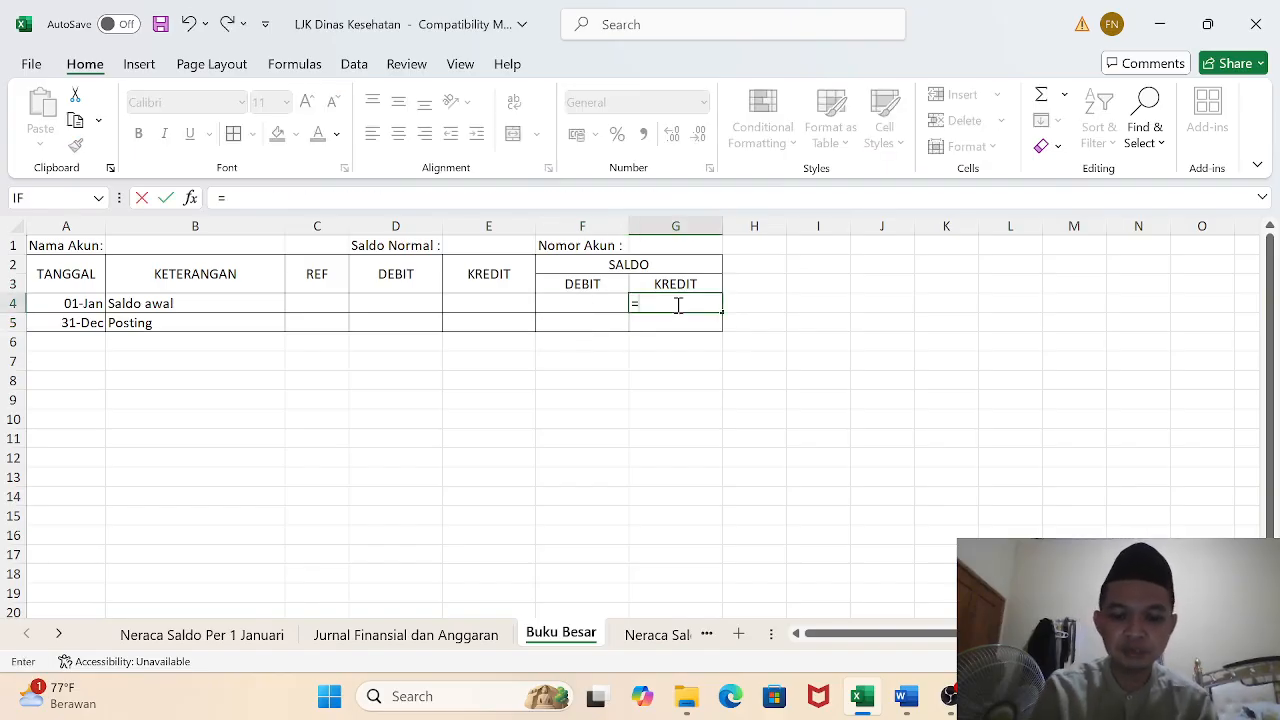
pyautogui.write('if')
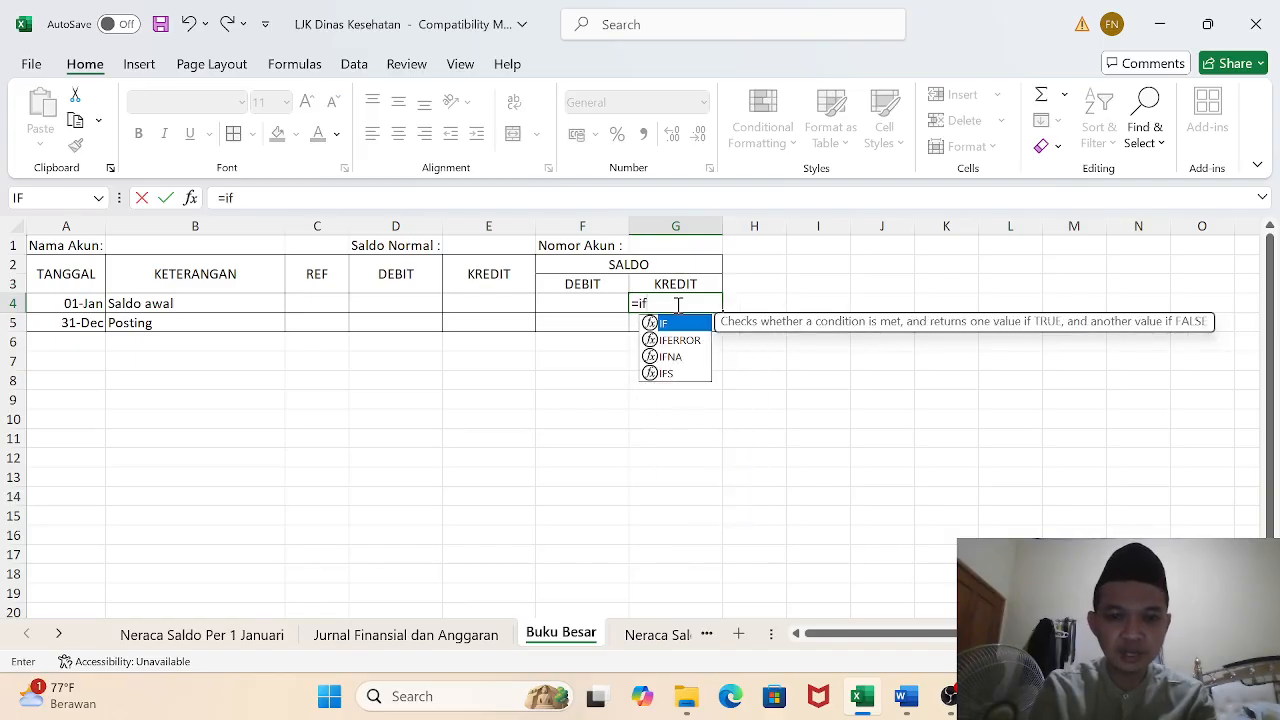
pyautogui.write('(')
pyautogui.click(652, 248)
pyautogui.write('=')
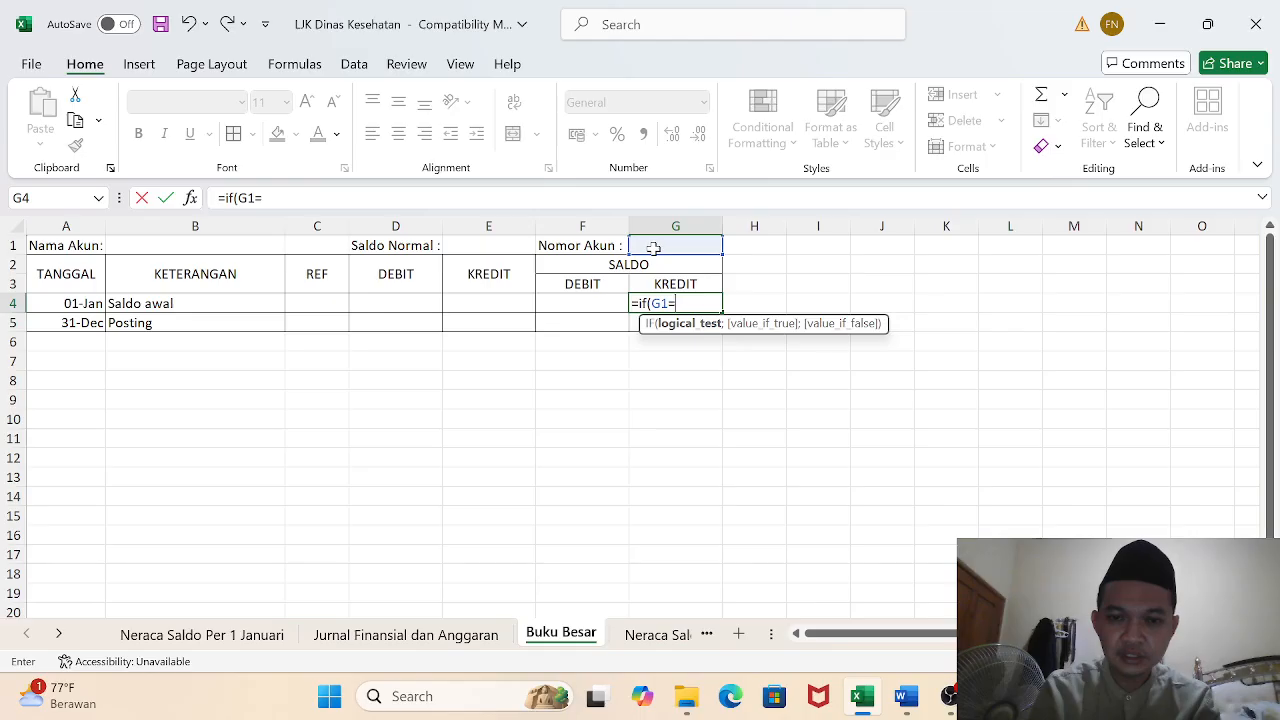
pyautogui.write('"";"";')
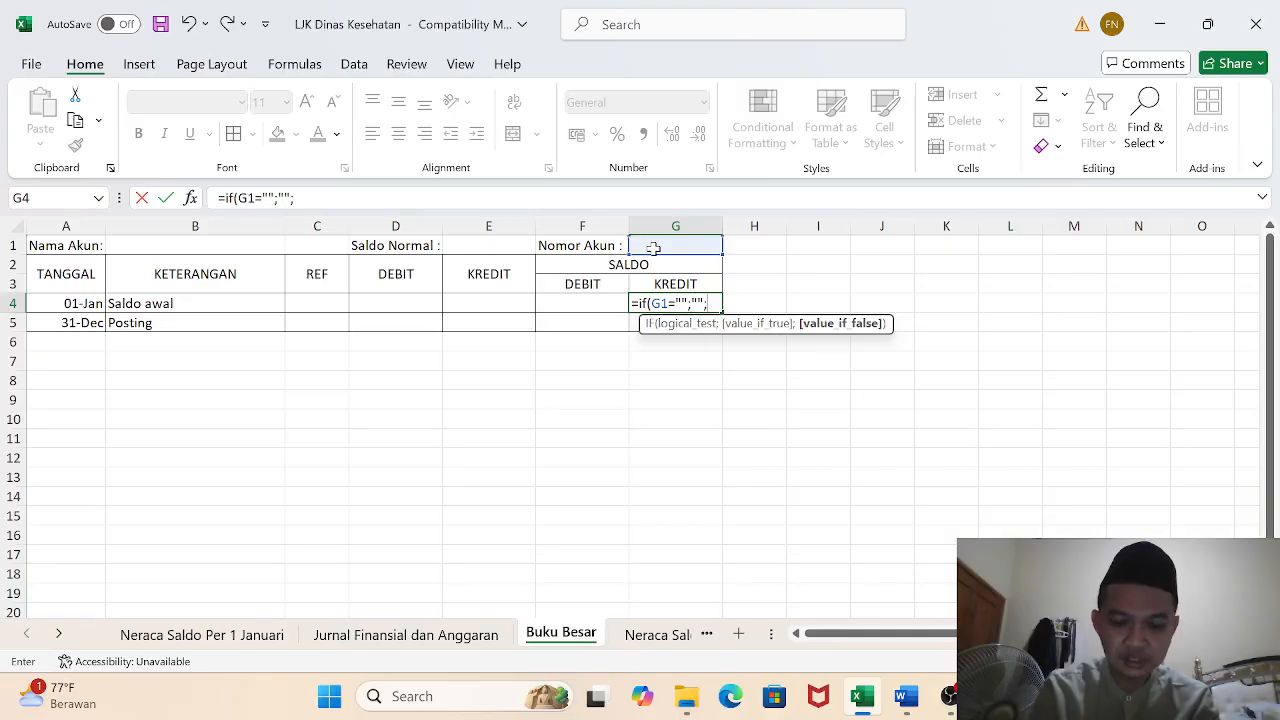
# Add a VLOOKUP of G1 to the G4 formula, with the absolute range $A$5:$E$22 of the Neraca Saldo Per 1 Januari sheet as table
pyautogui.write('vlookup(')
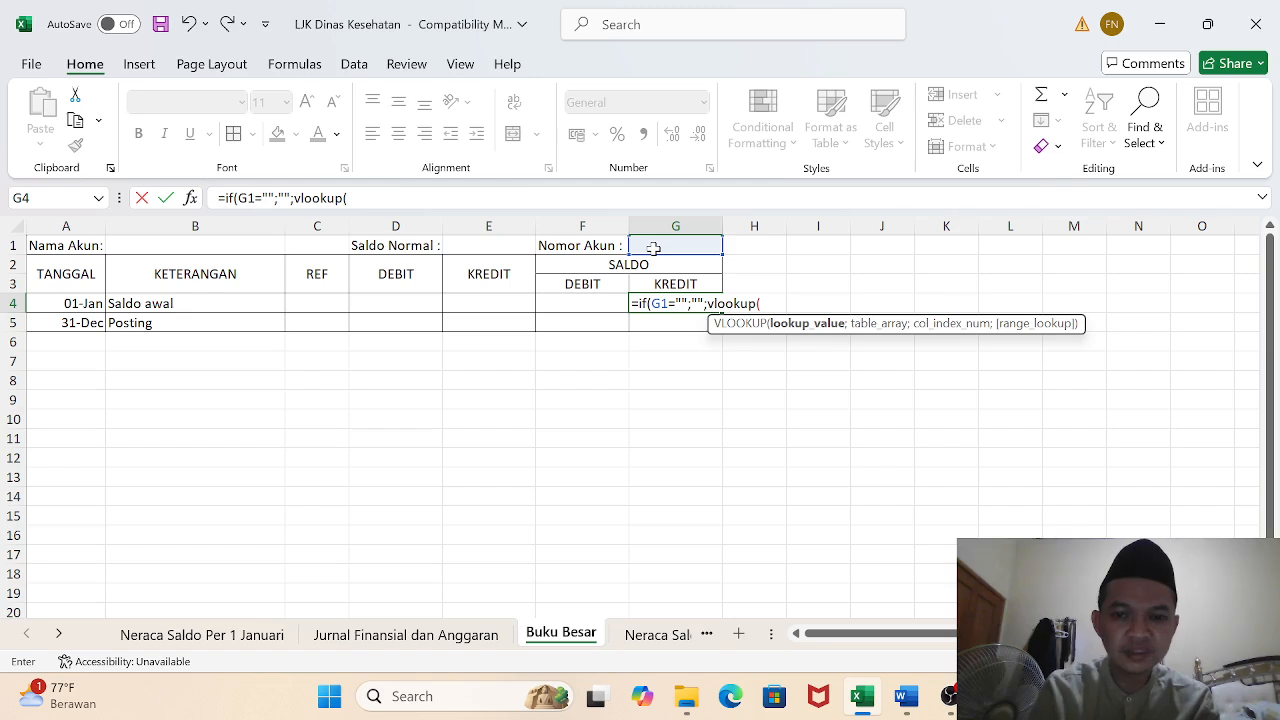
pyautogui.click(656, 245)
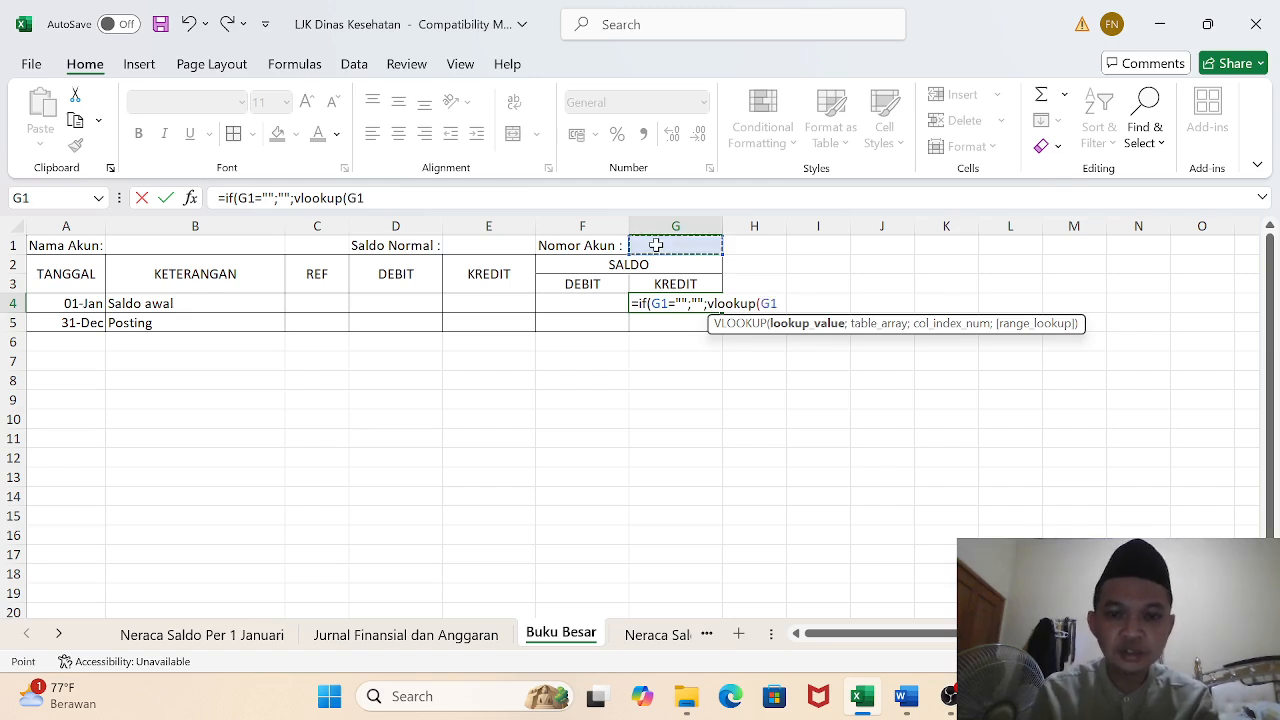
pyautogui.write(';')
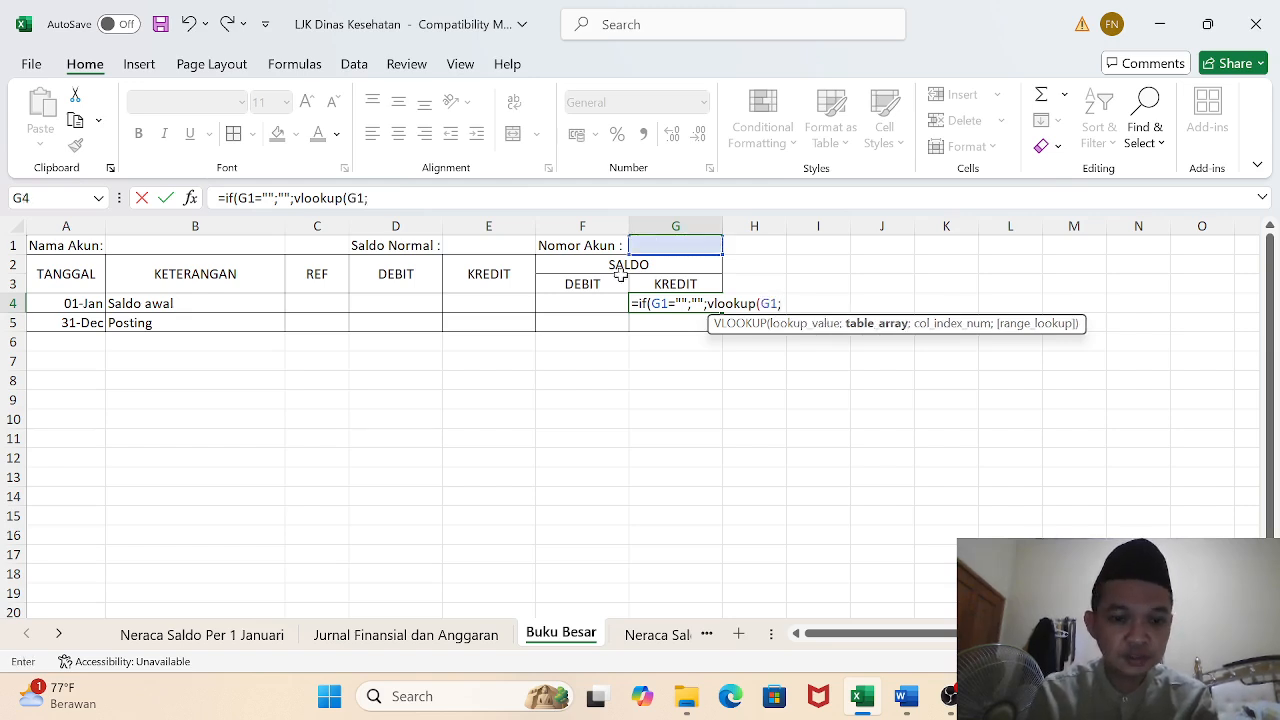
pyautogui.click(183, 638)
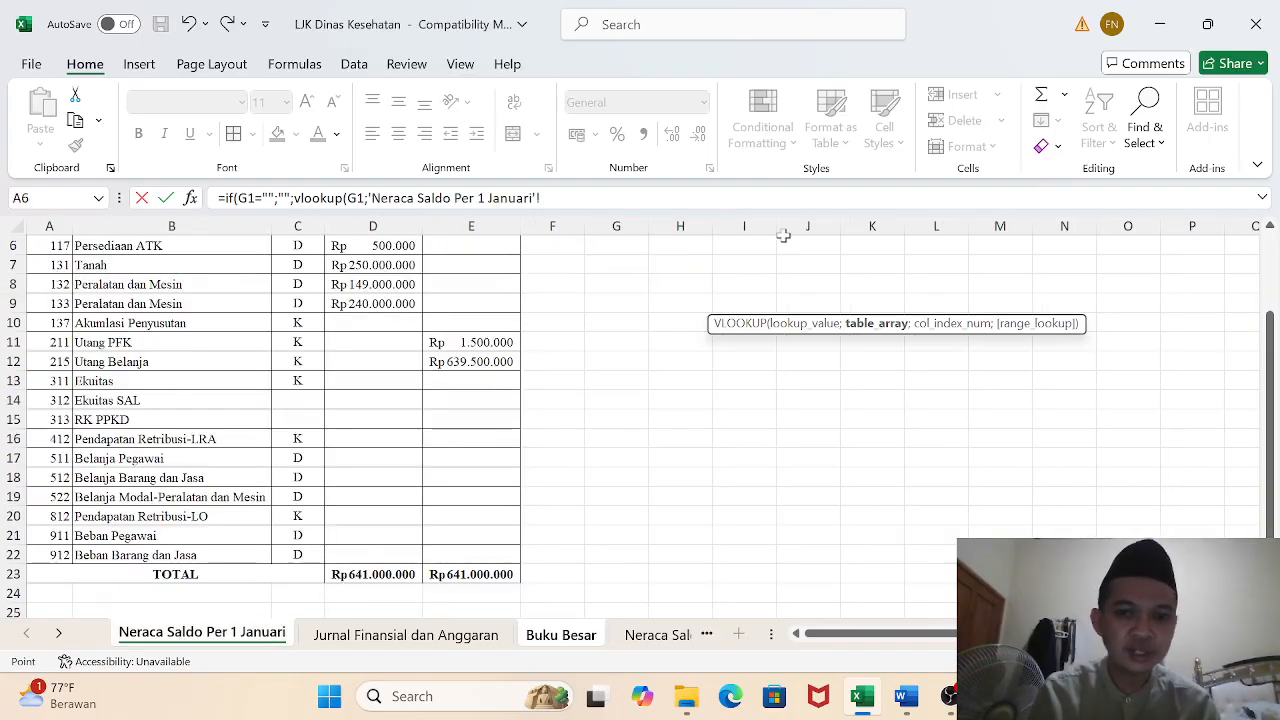
pyautogui.moveTo(1271, 358); pyautogui.dragTo(1271, 285)
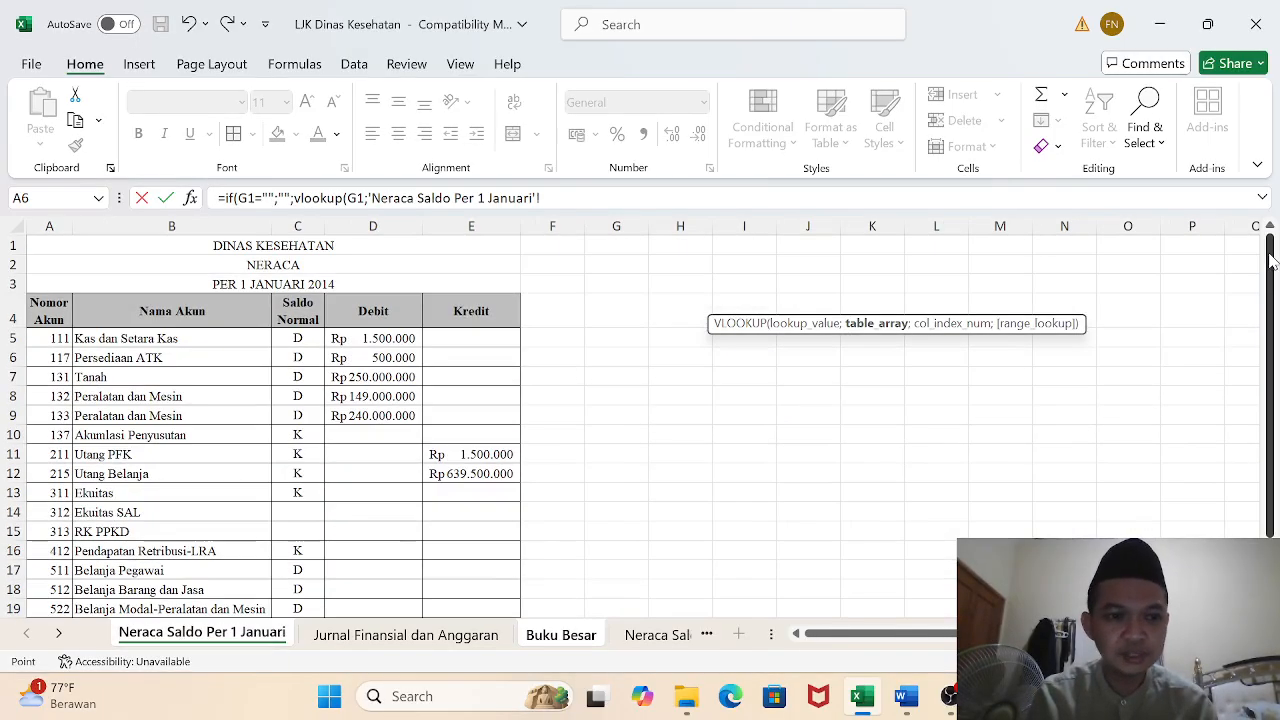
pyautogui.moveTo(44, 338); pyautogui.dragTo(459, 552)
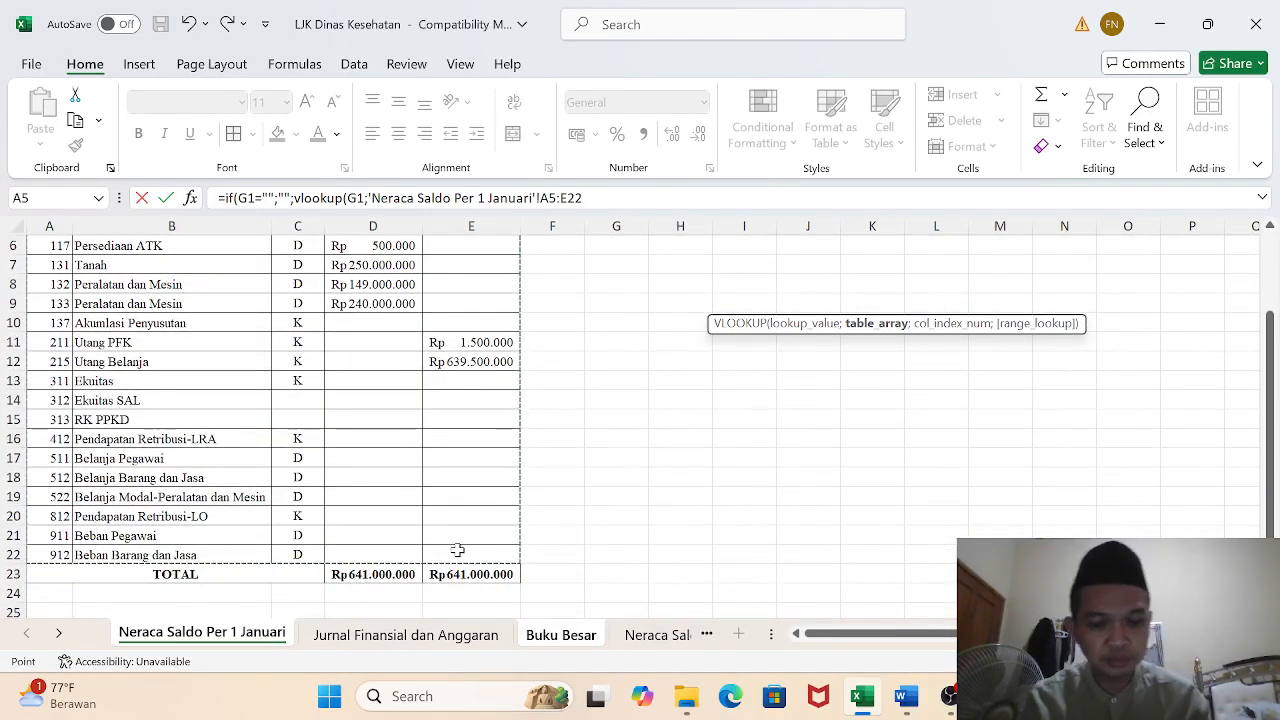
pyautogui.press('F4')
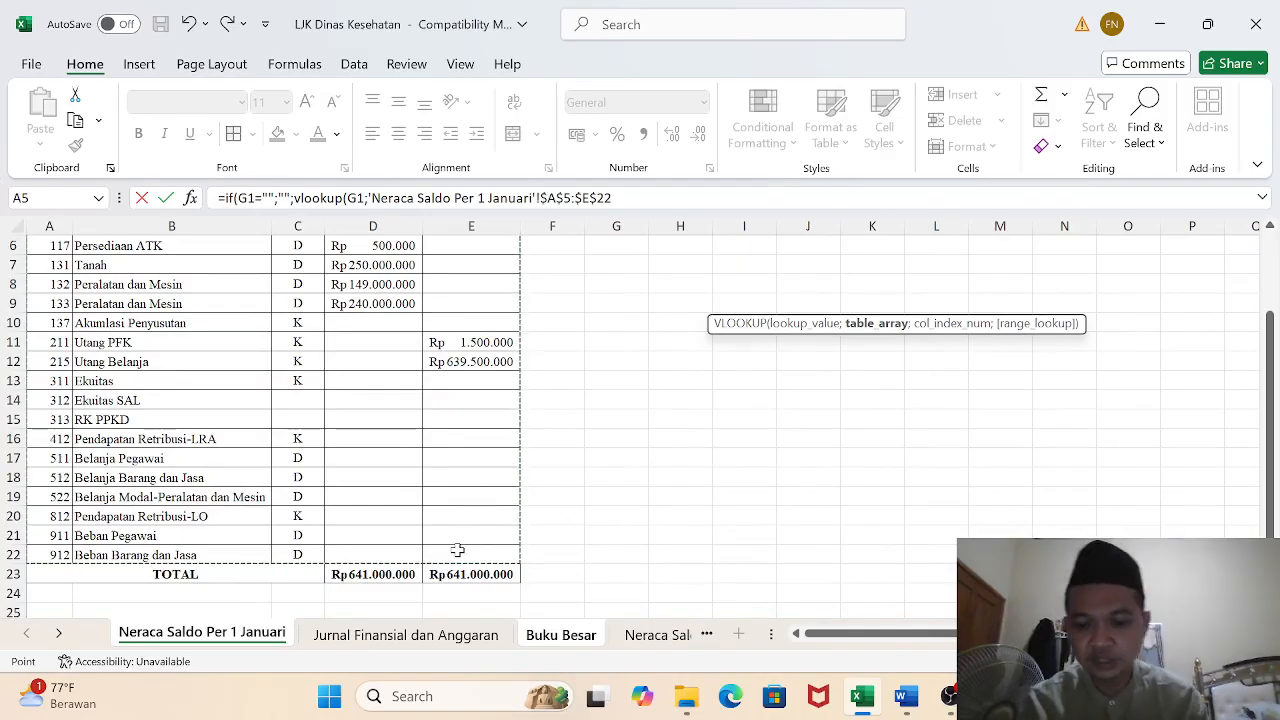
pyautogui.write(';')
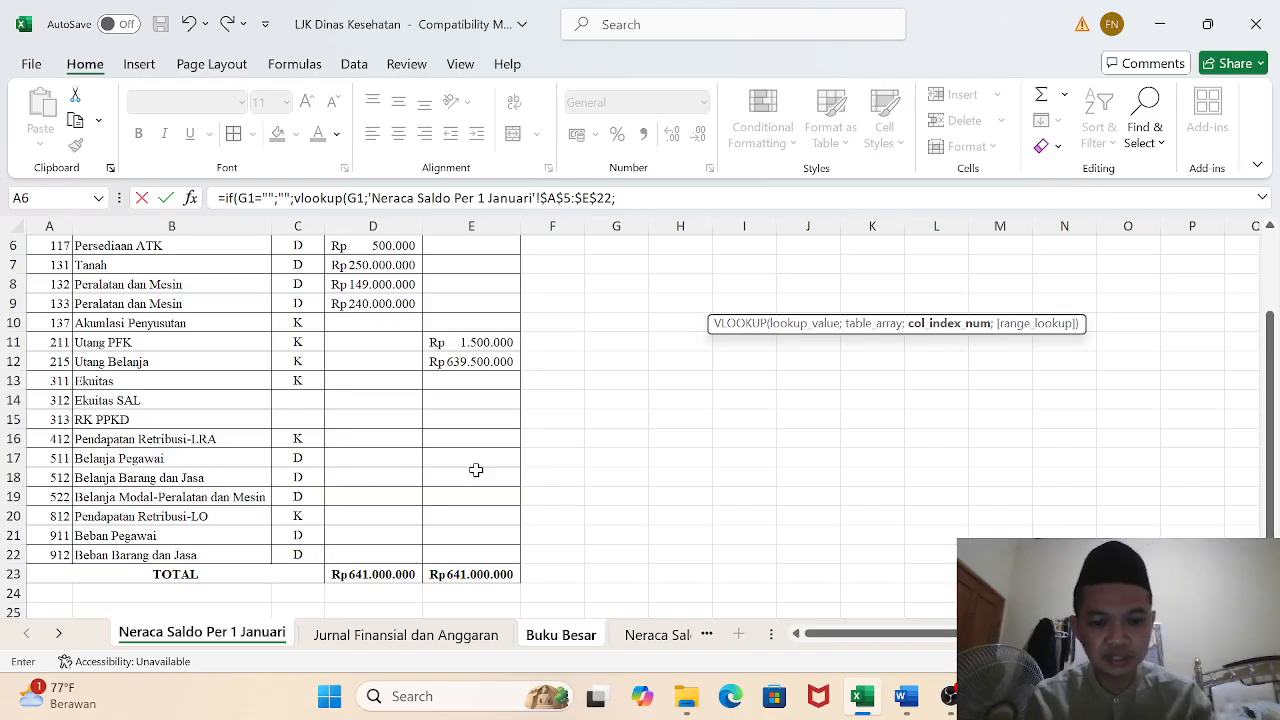
# Complete the G4 VLOOKUP with column index 5 and range lookup 0, close both functions and submit the formula
pyautogui.write('5;')
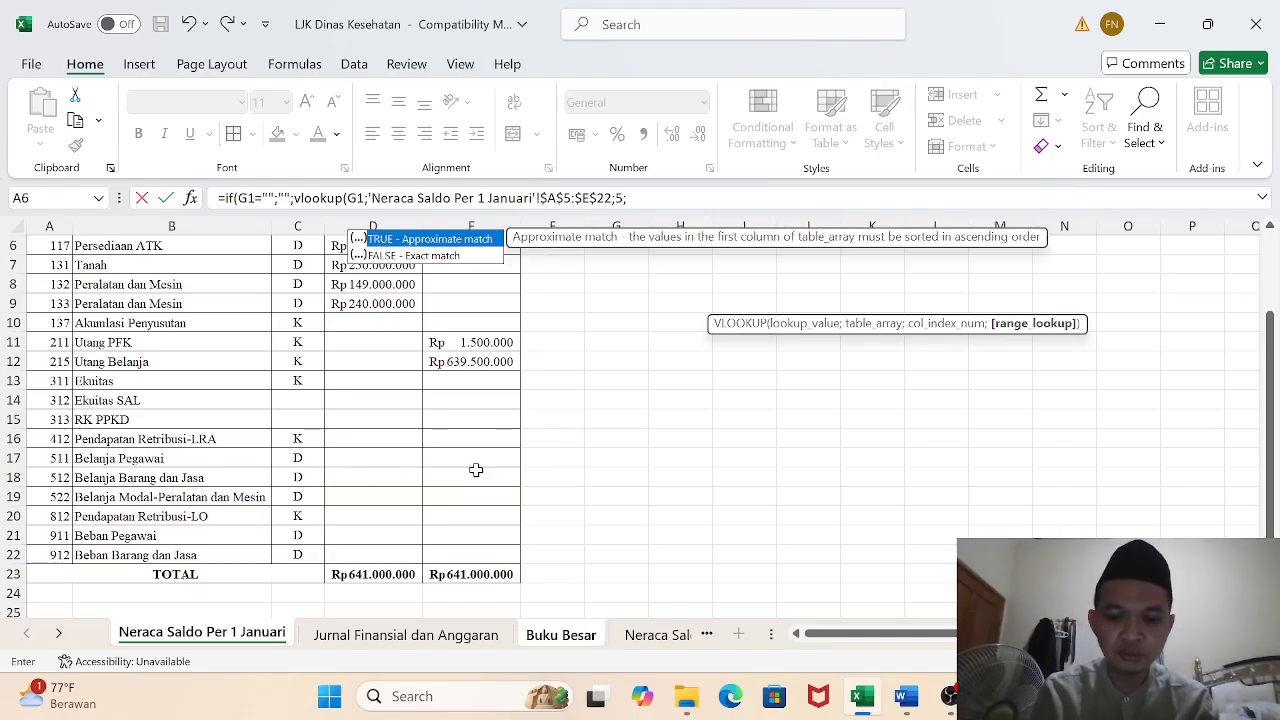
pyautogui.write('0))')
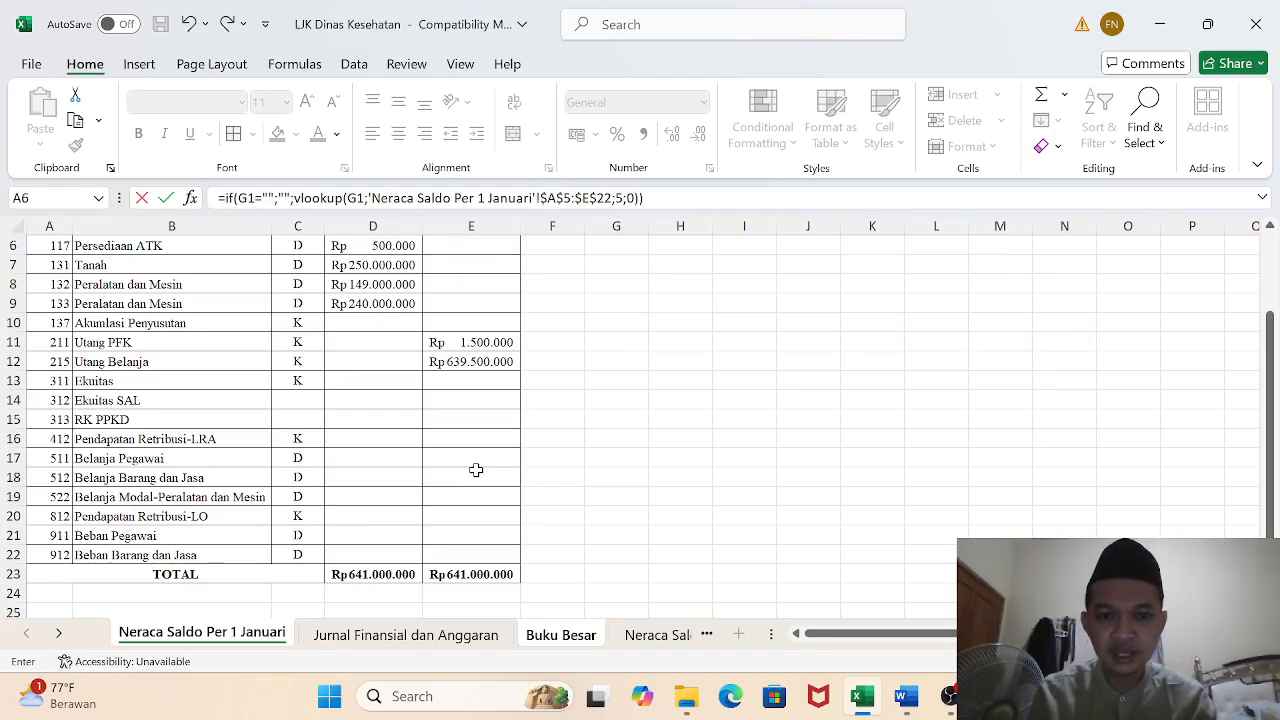
pyautogui.press('Return')
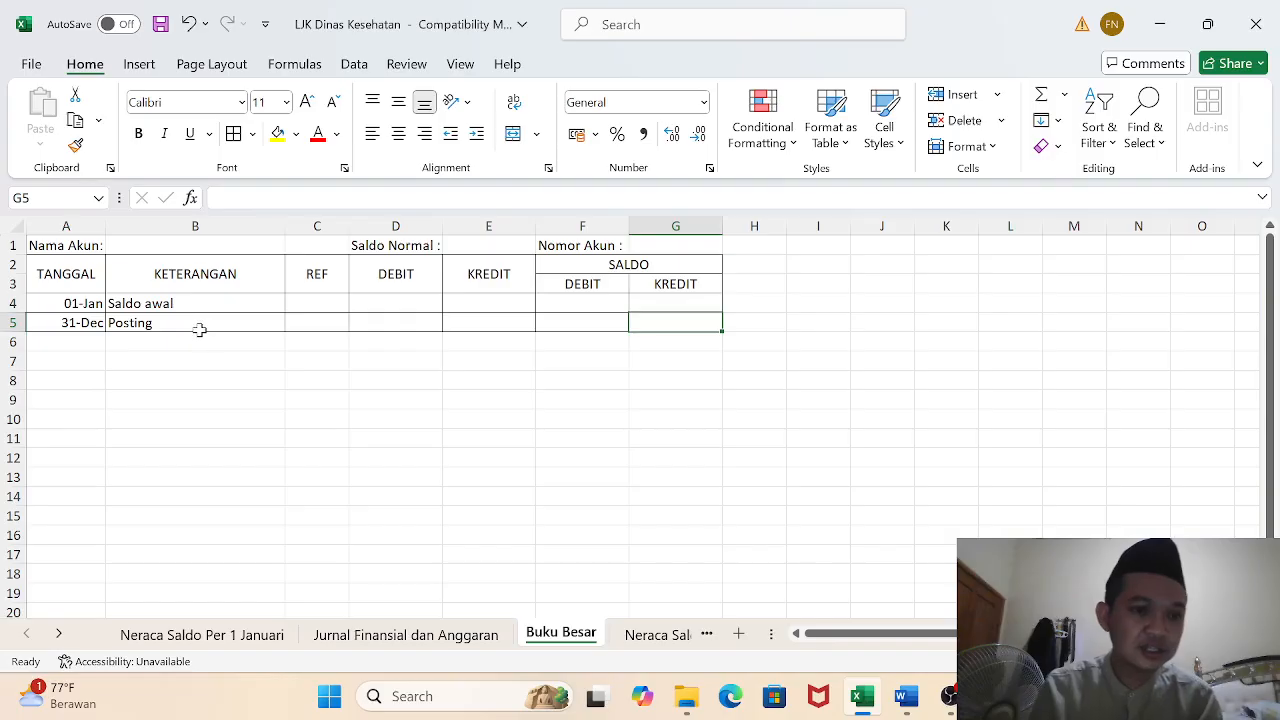
pyautogui.click(382, 323)
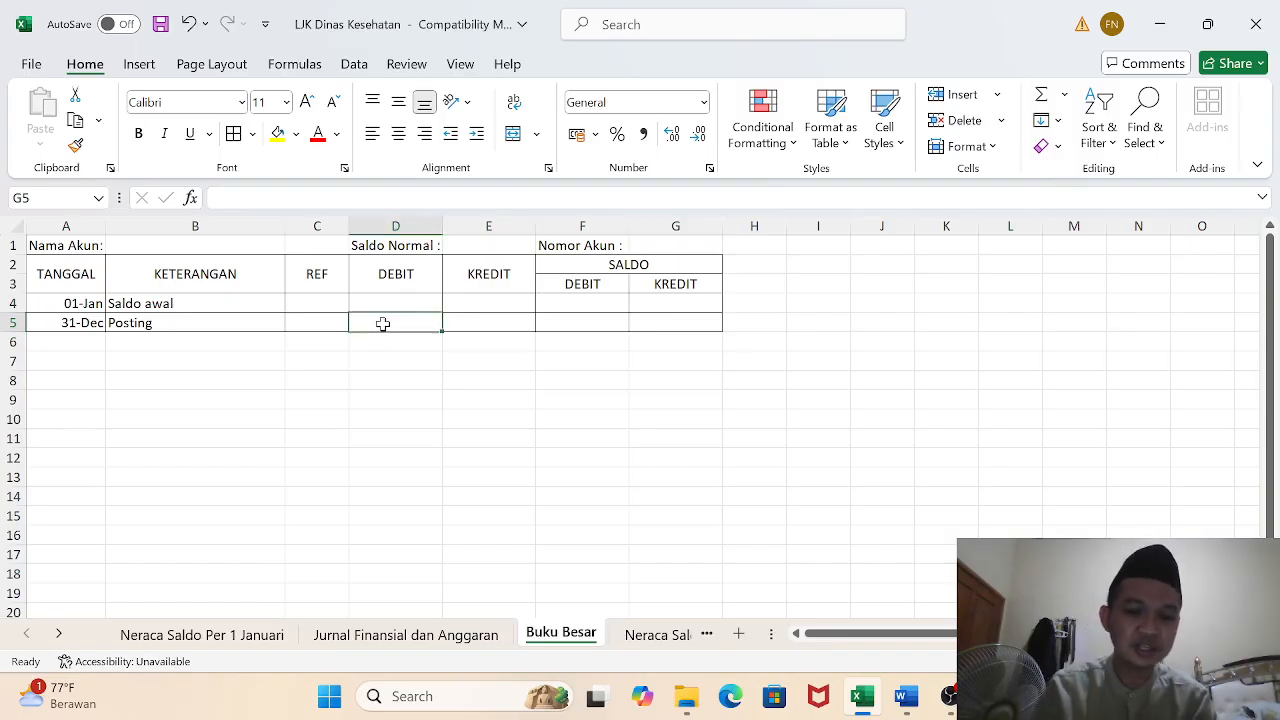
pyautogui.click(350, 645)
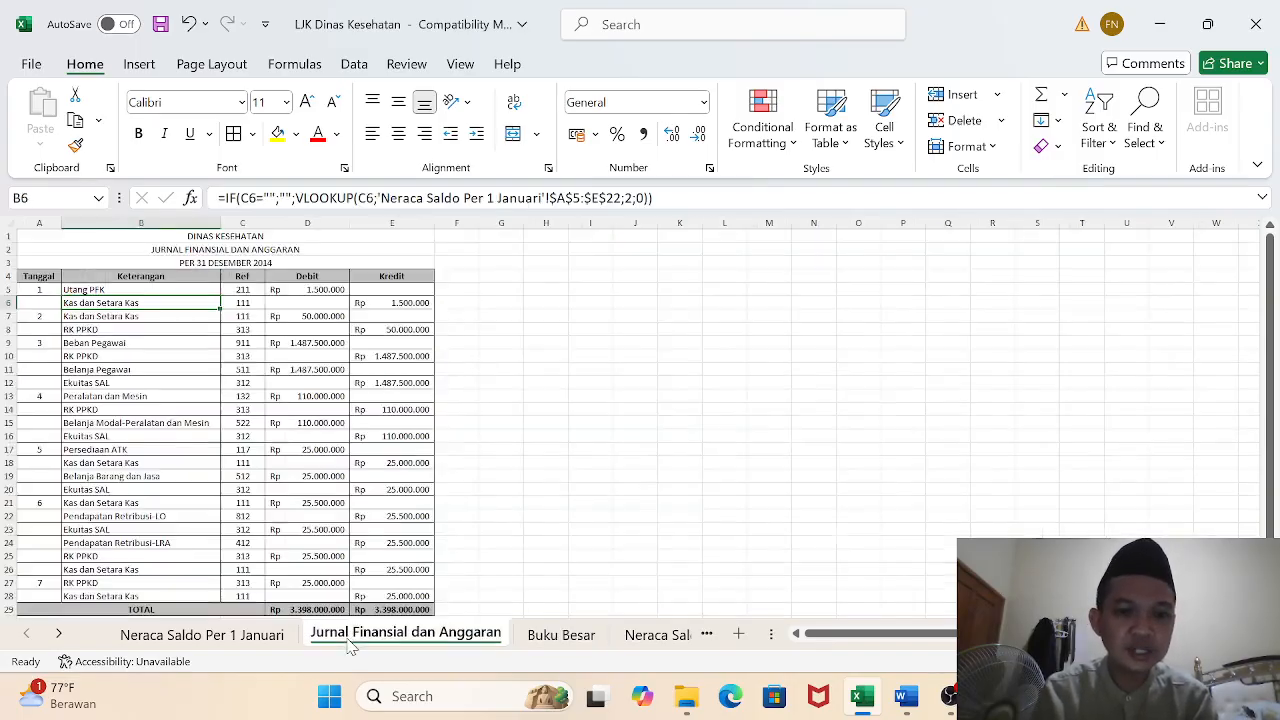
pyautogui.click(316, 292)
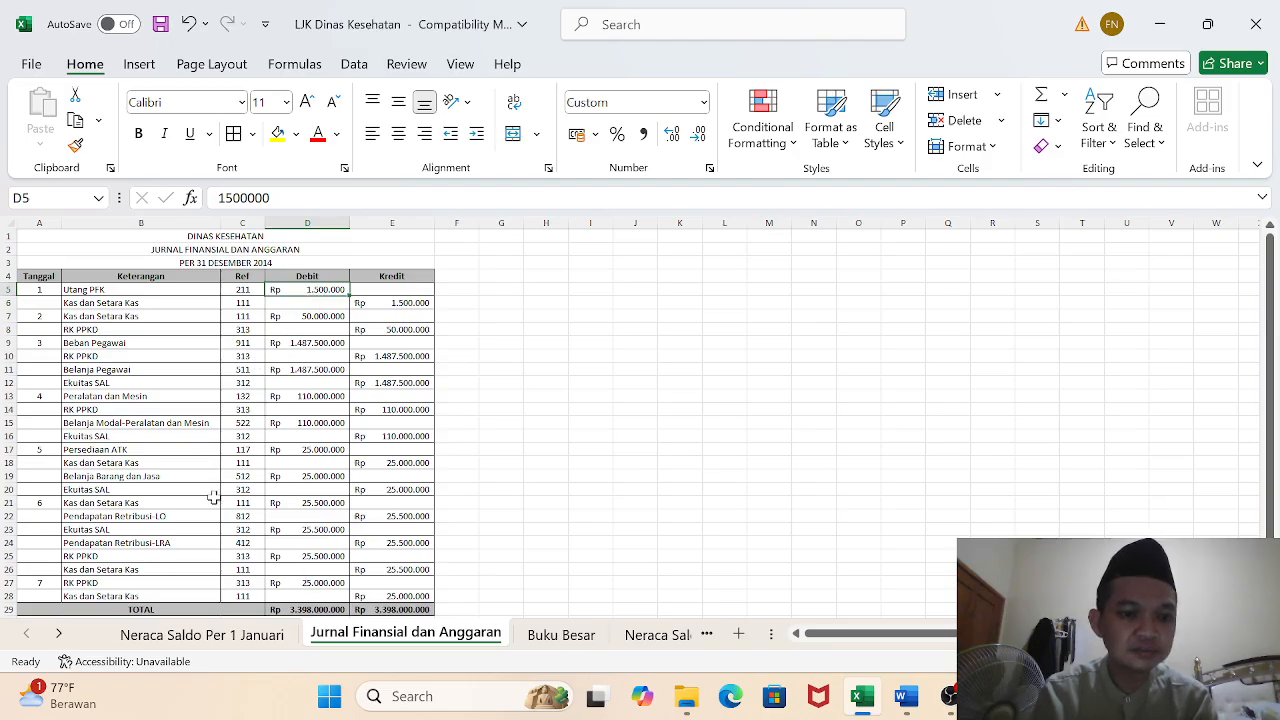
pyautogui.click(210, 640)
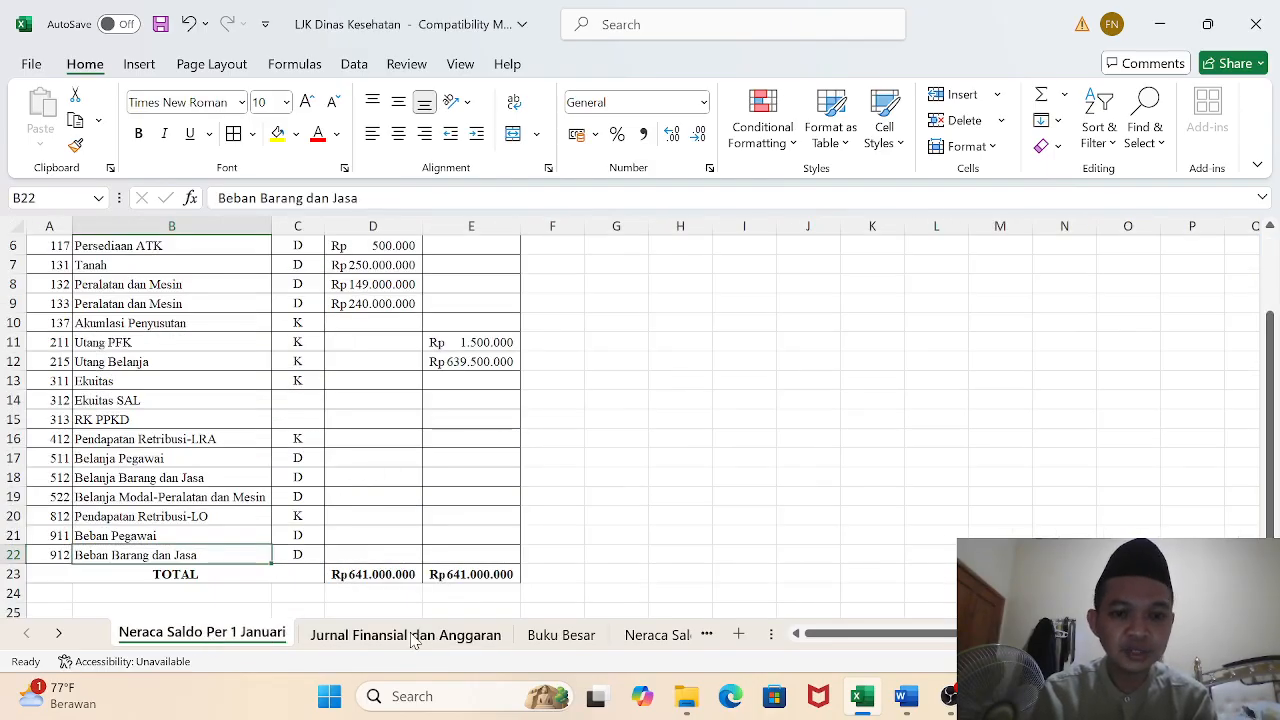
pyautogui.click(565, 634)
# Start a SUMIF formula in D5, the debit cell of the Posting row, with the absolute range $C$5:$E$28 of the Jurnal Finansial dan Anggaran sheet
pyautogui.click(401, 324)
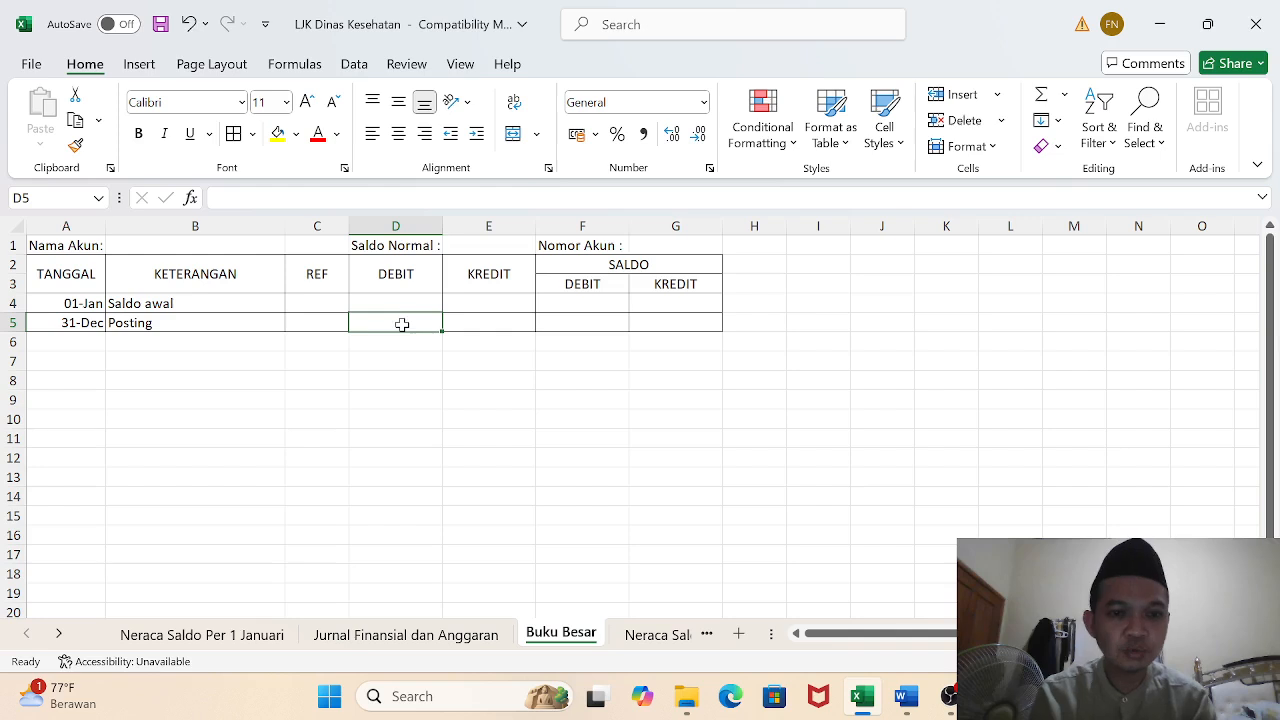
pyautogui.write('=')
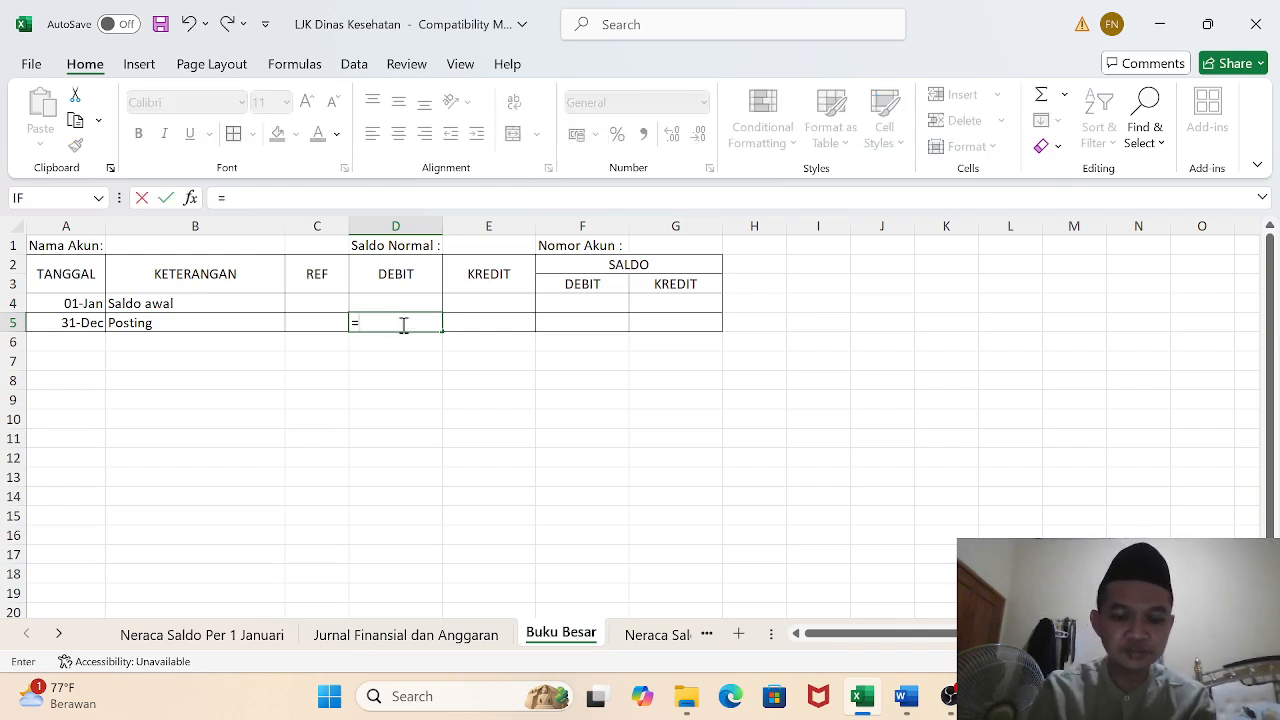
pyautogui.write('sum')
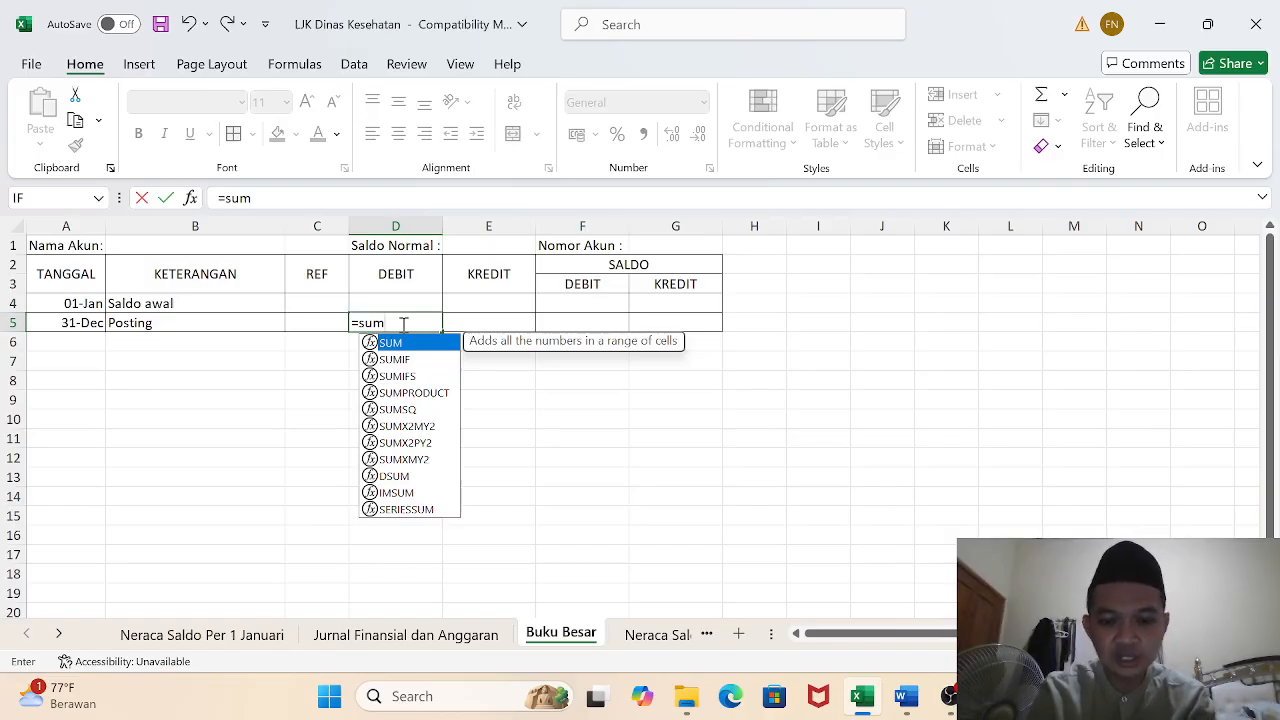
pyautogui.write('if(')
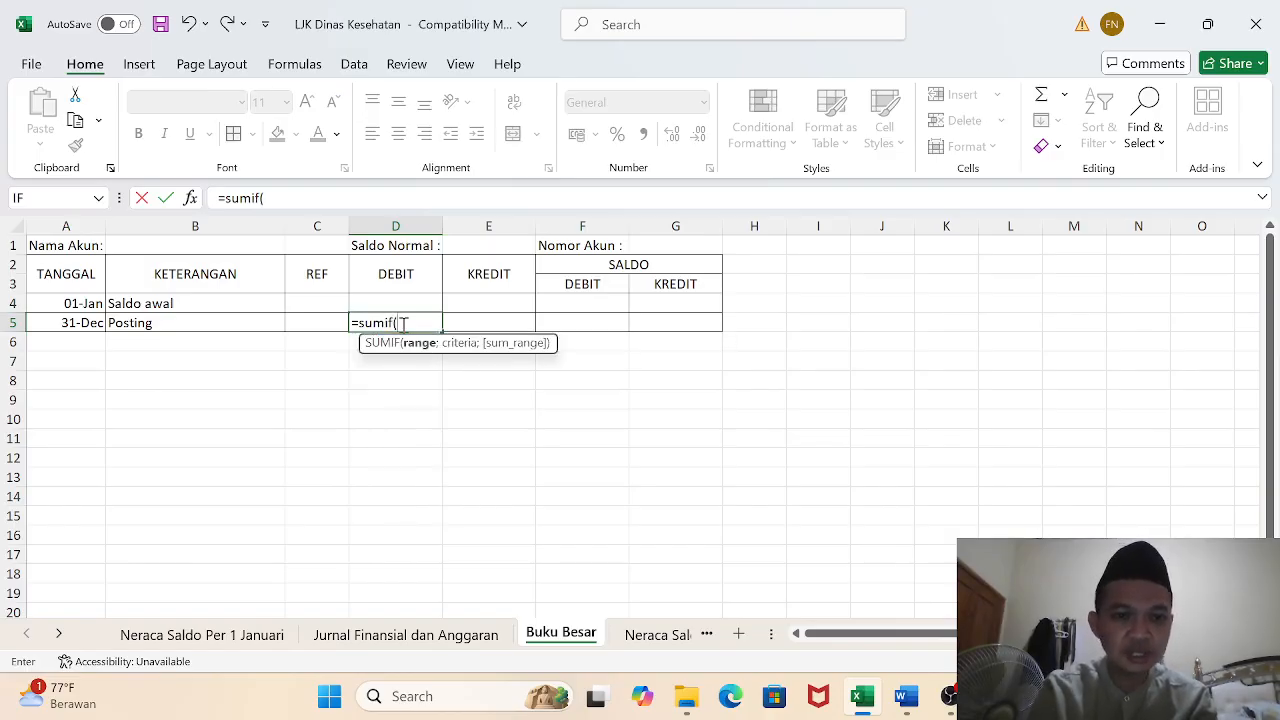
pyautogui.click(343, 645)
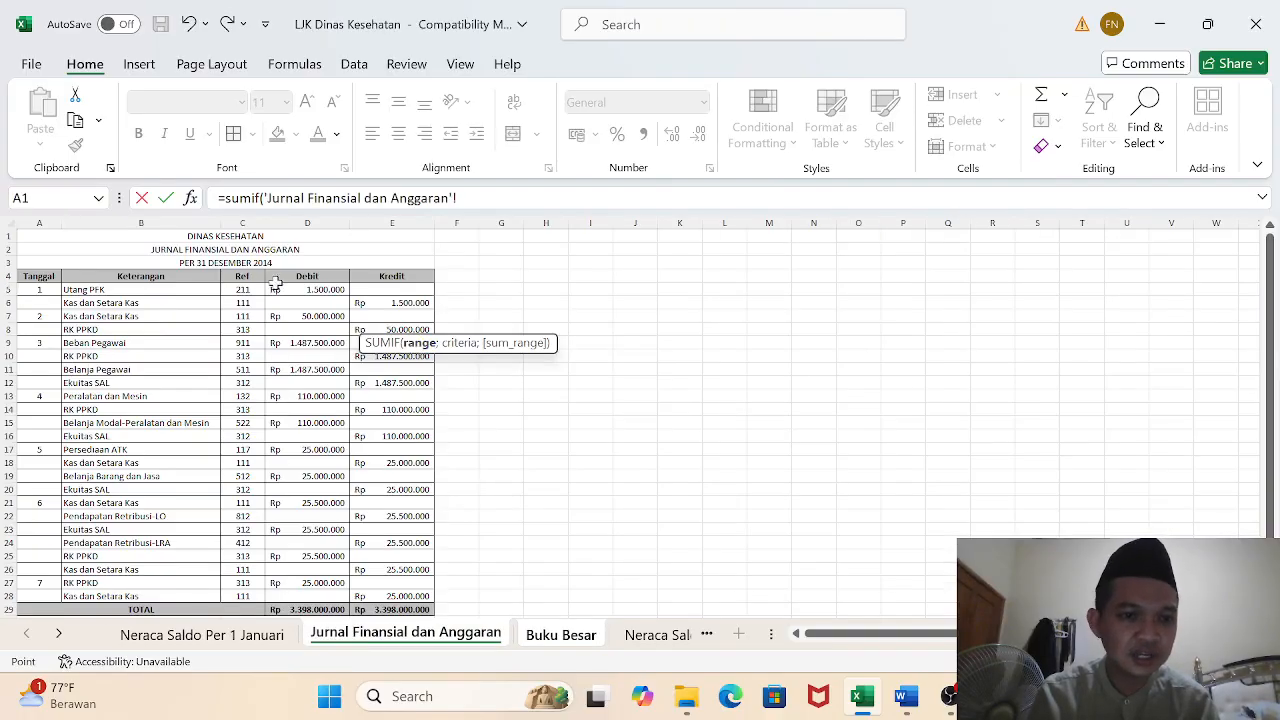
pyautogui.click(238, 290)
pyautogui.moveTo(238, 290); pyautogui.dragTo(397, 598)
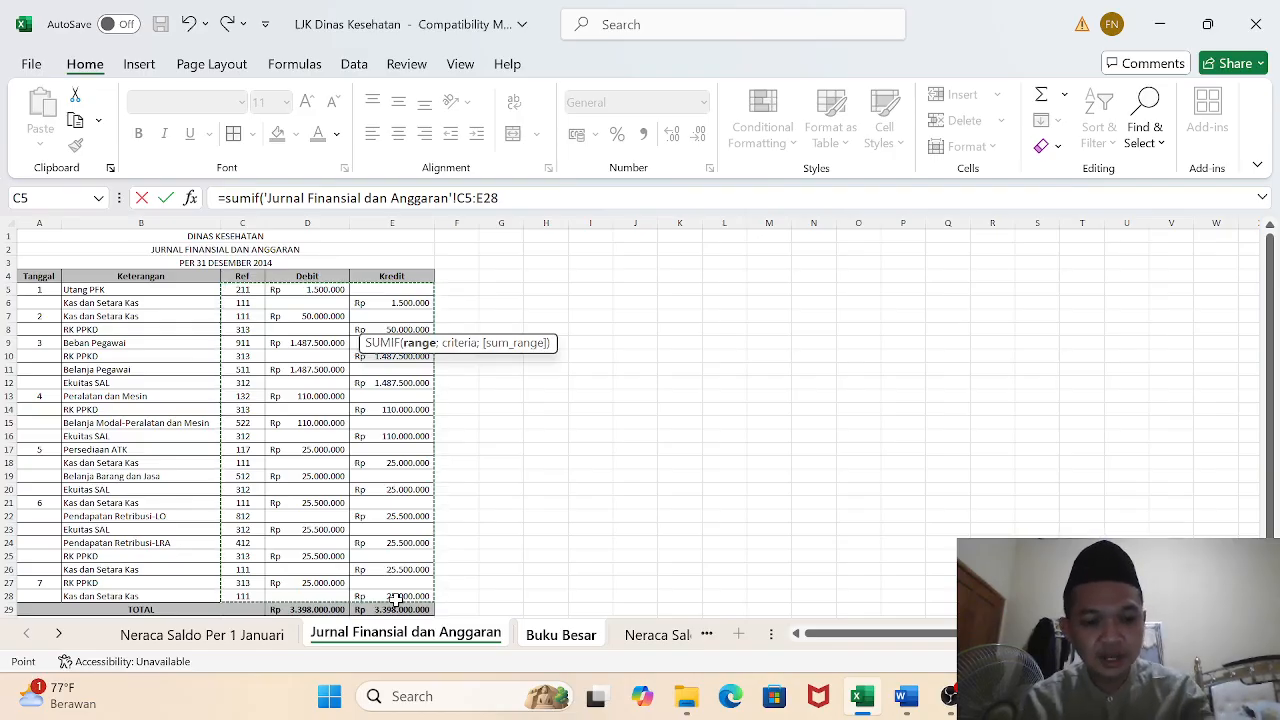
pyautogui.press('F4')
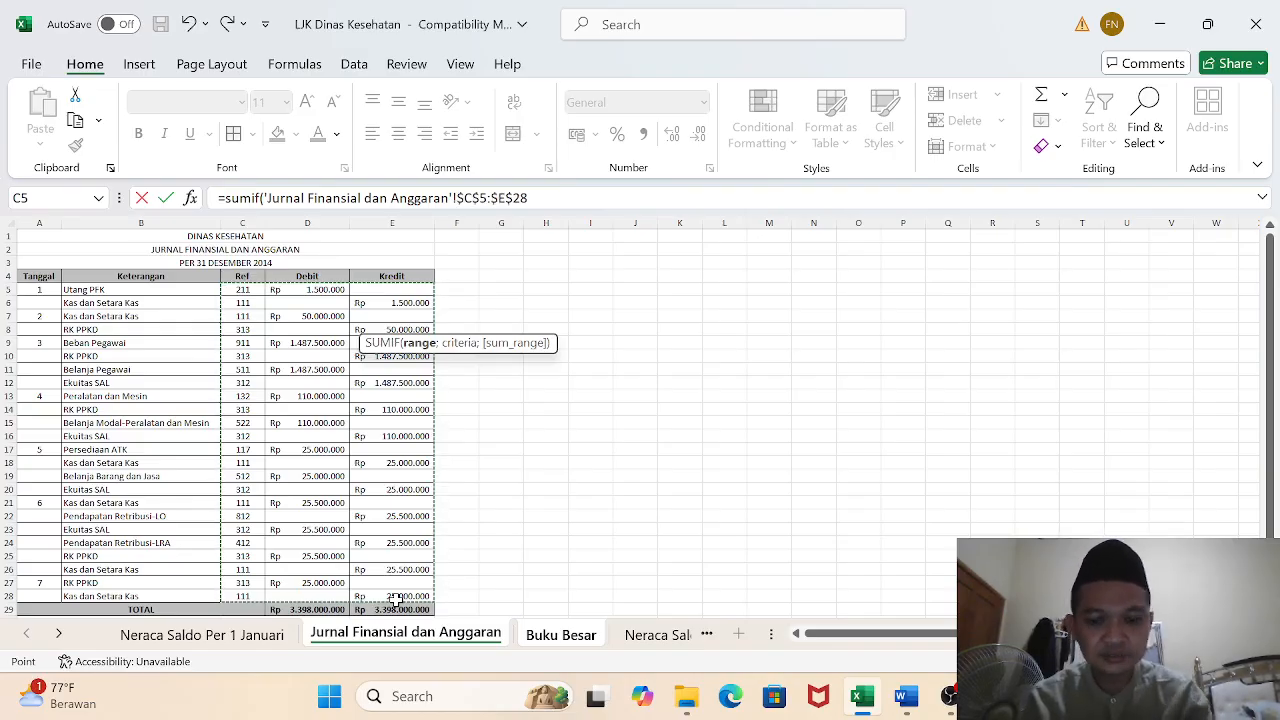
pyautogui.write(';')
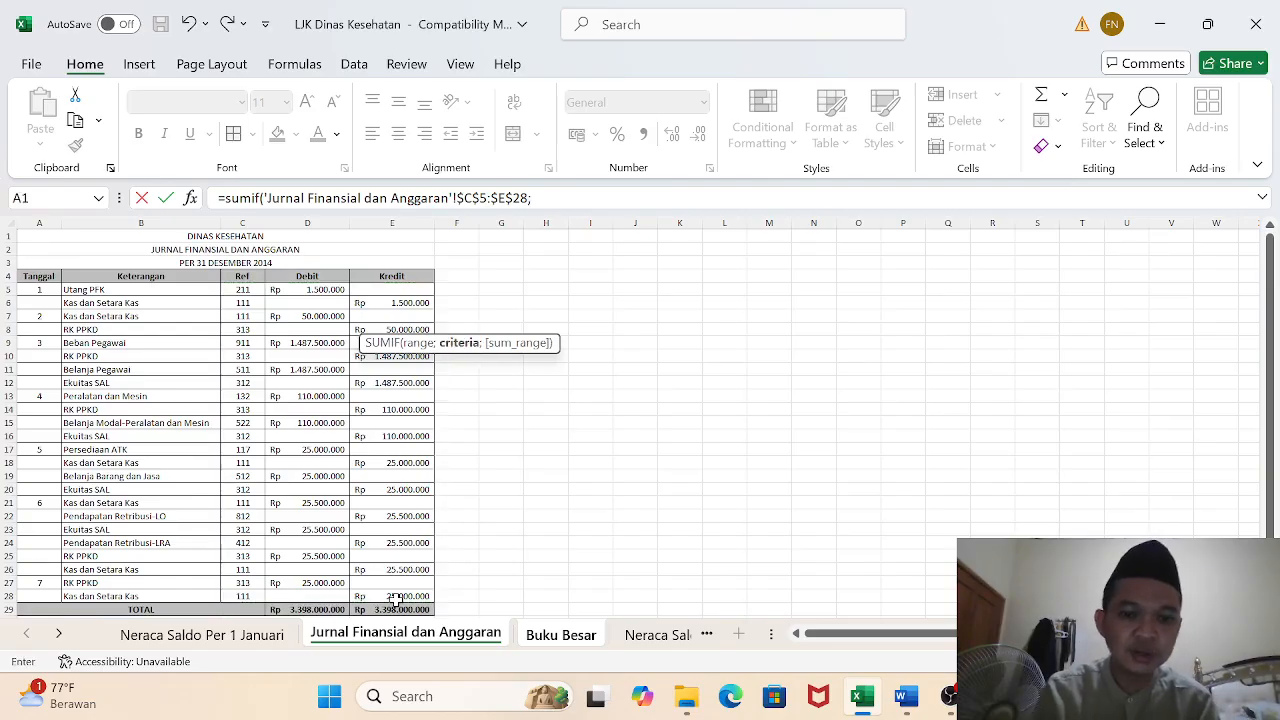
# Use G1, the account number cell of the Buku Besar sheet, as the criterion of the D5 SUMIF
pyautogui.click(561, 635)
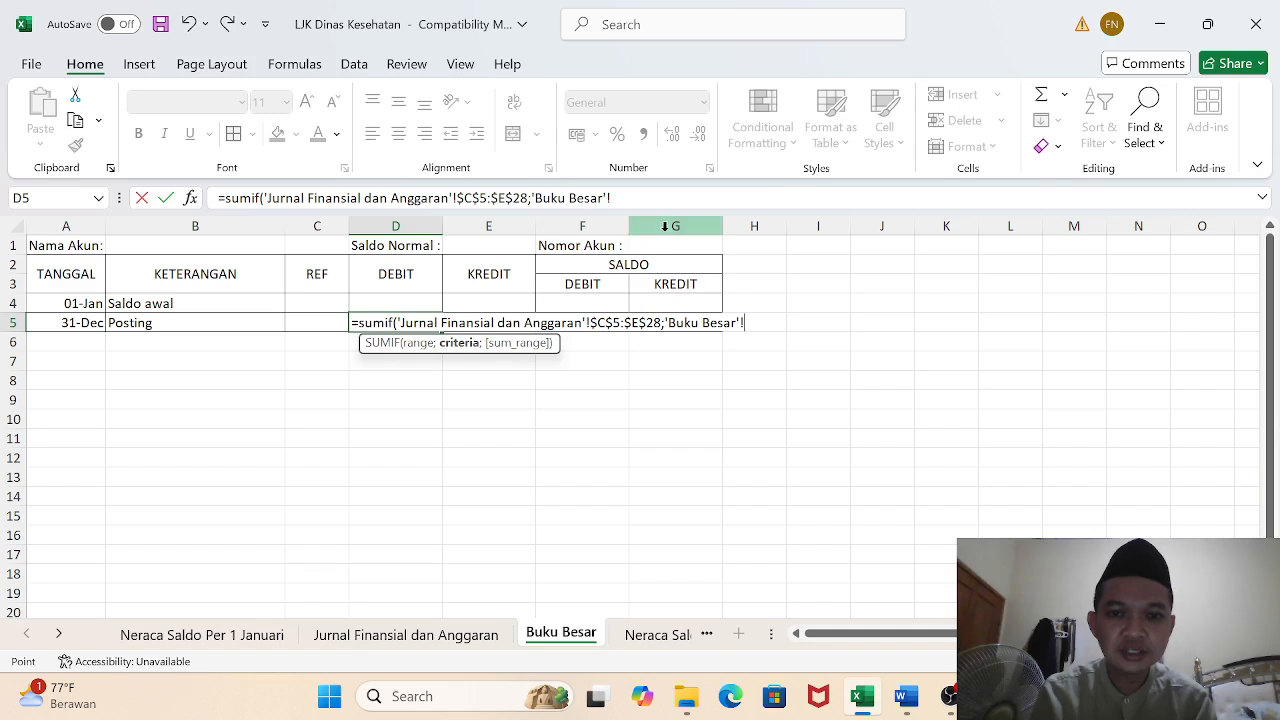
pyautogui.click(650, 247)
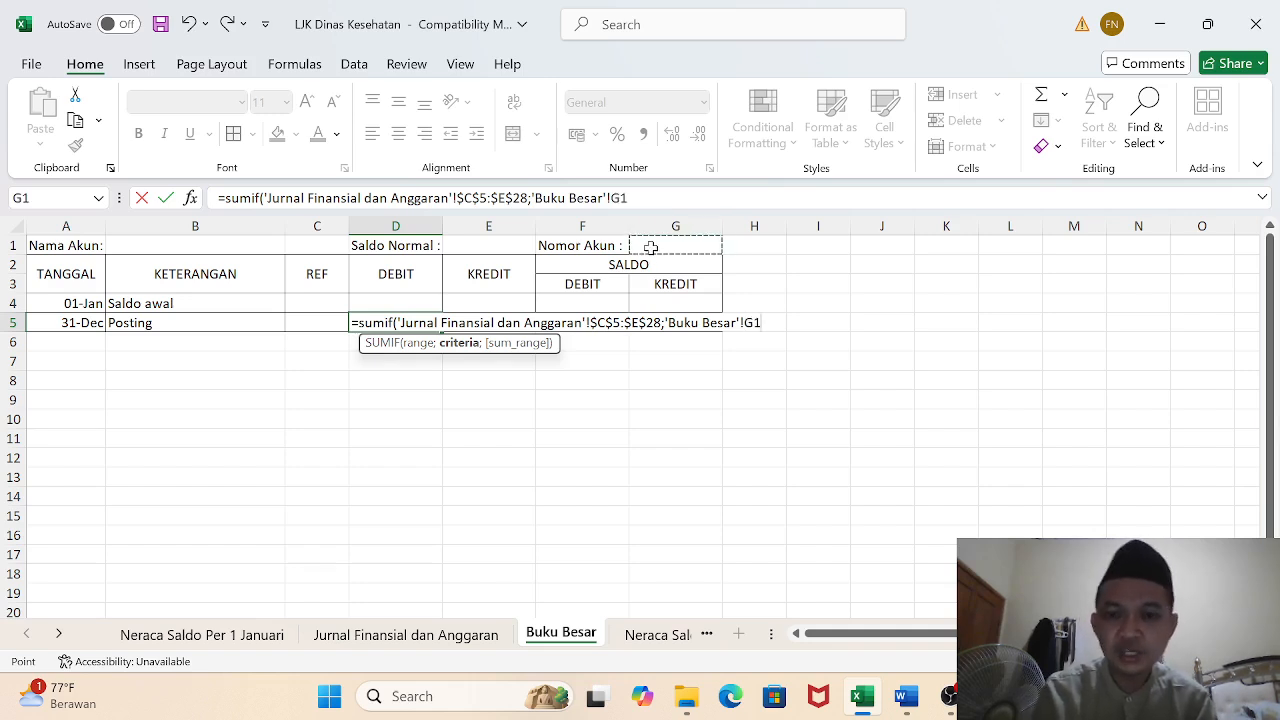
pyautogui.write(';')
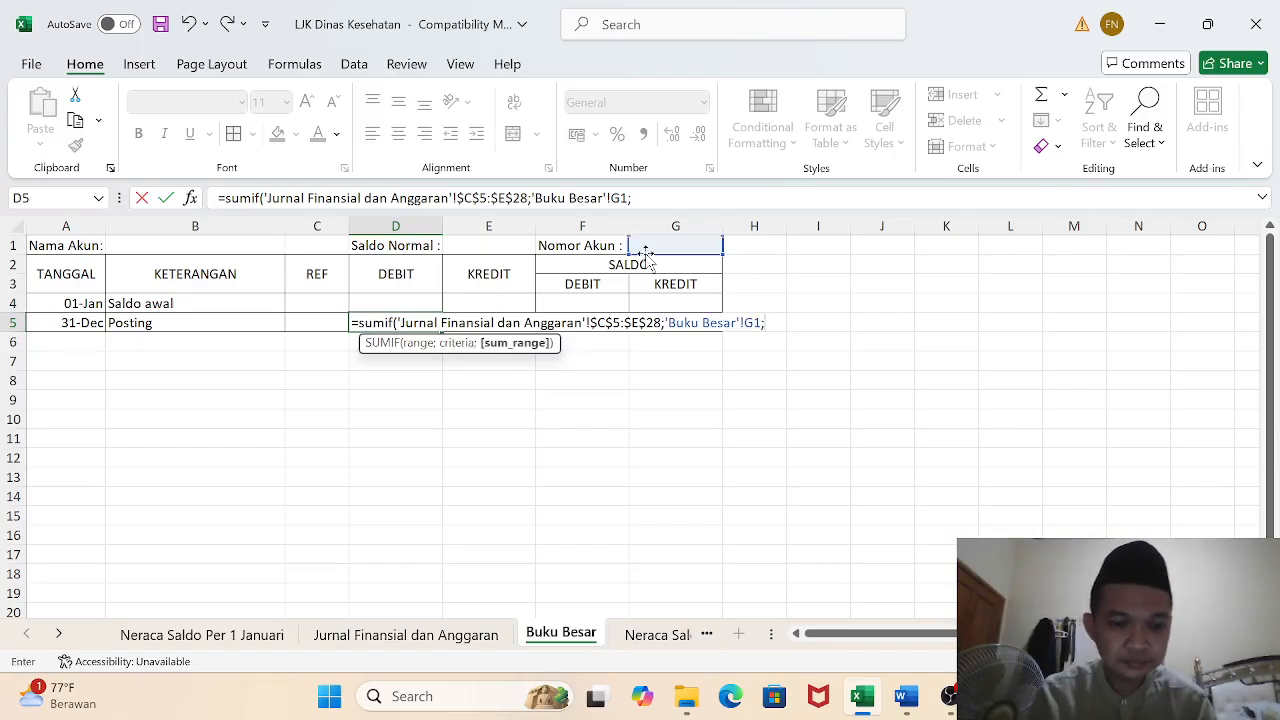
# Complete the D5 SUMIF with the journal sheet's Debit column $D$5:$D$28 as absolute sum range and submit the formula
pyautogui.click(374, 643)
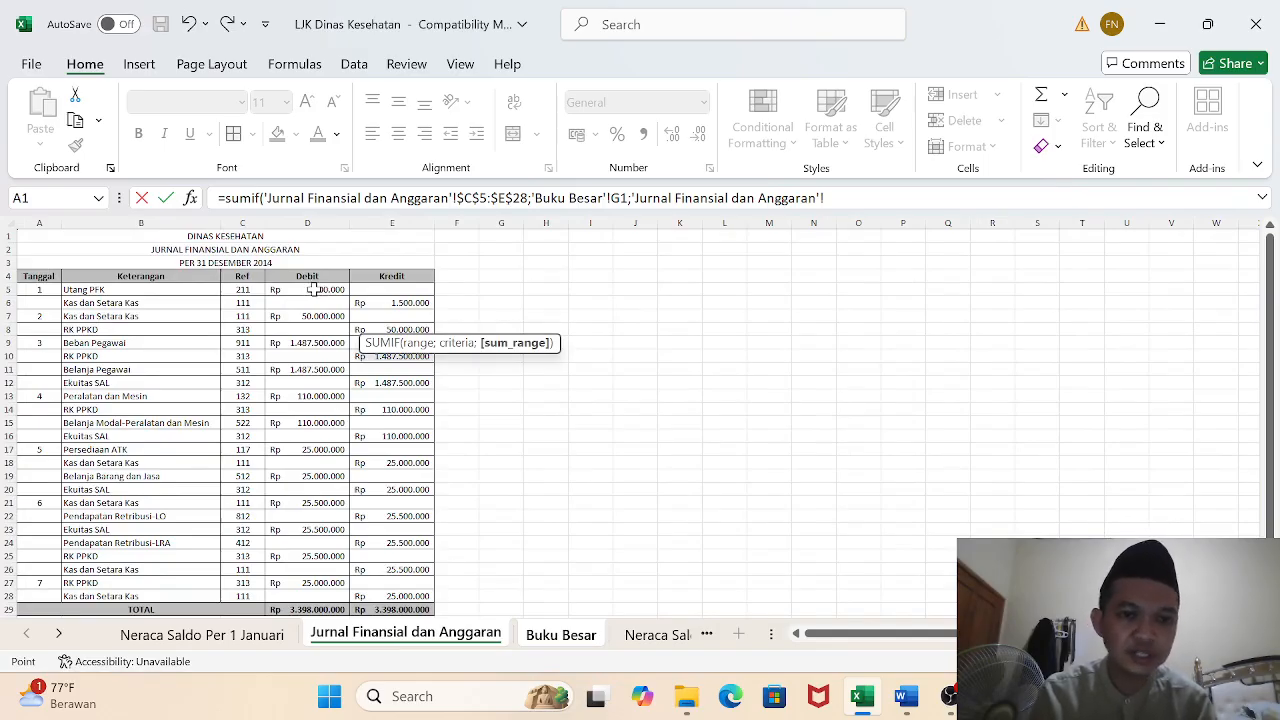
pyautogui.moveTo(316, 290); pyautogui.dragTo(310, 598)
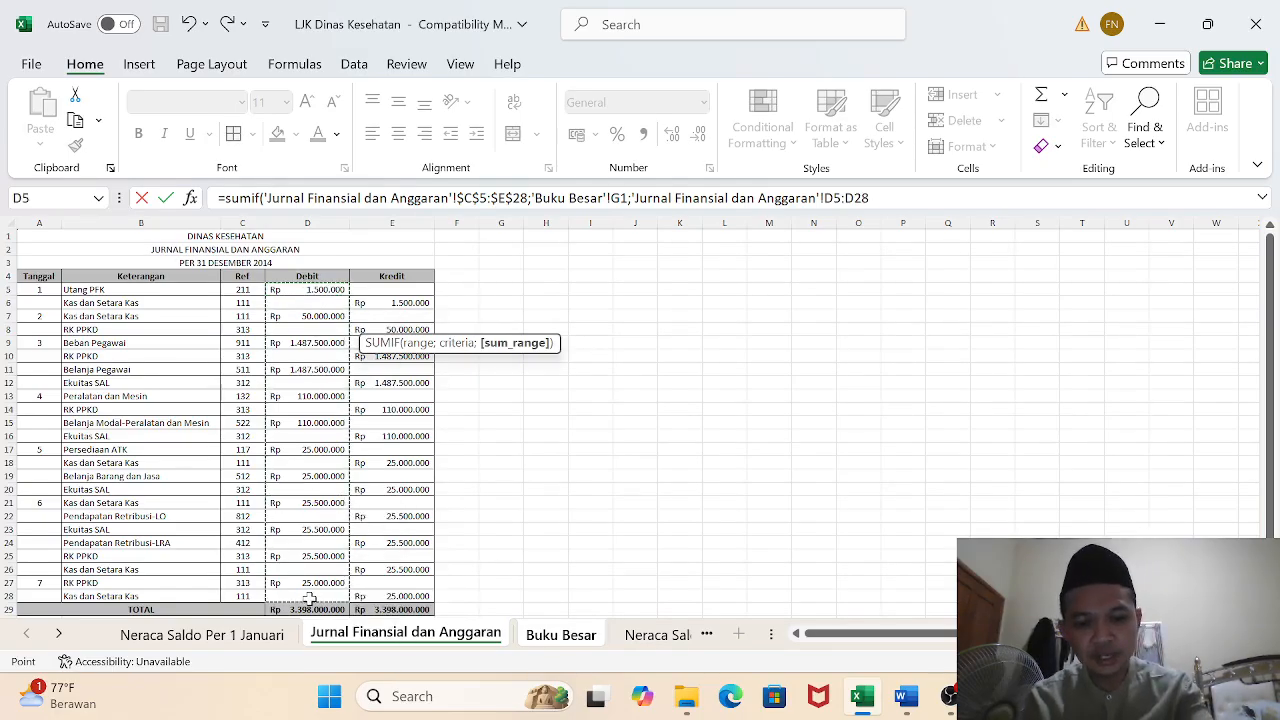
pyautogui.press('F4')
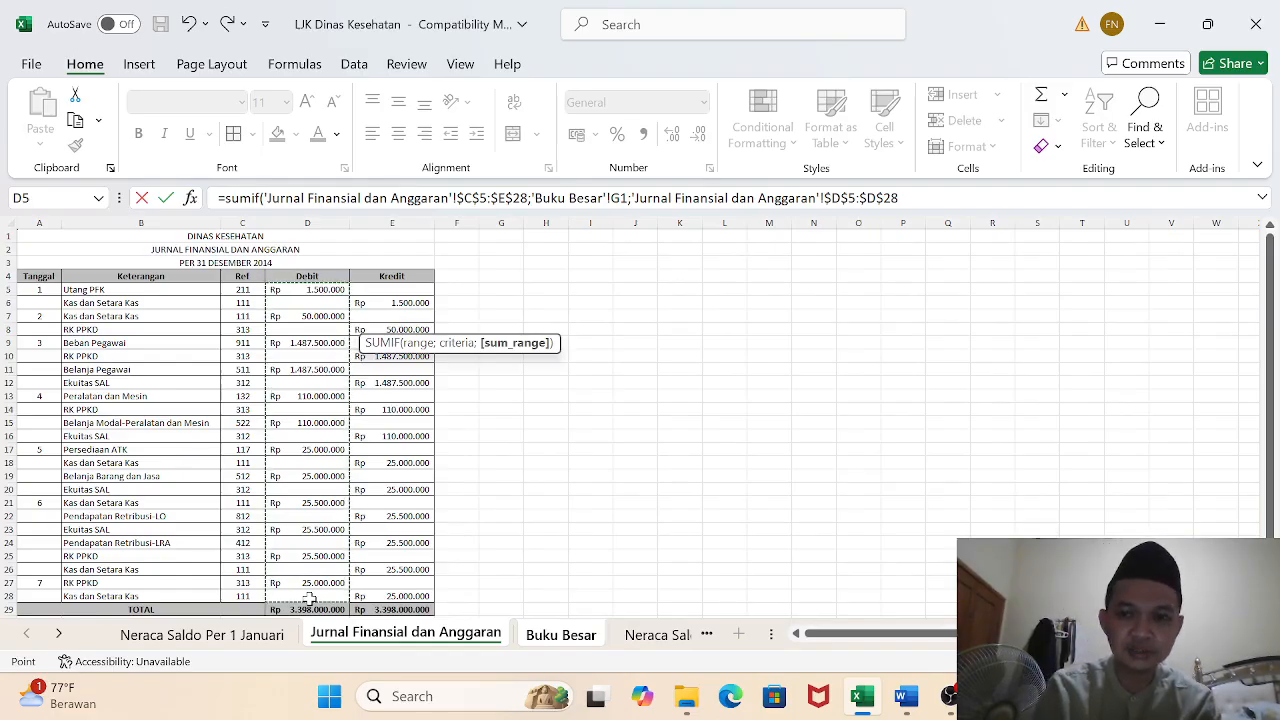
pyautogui.write(')')
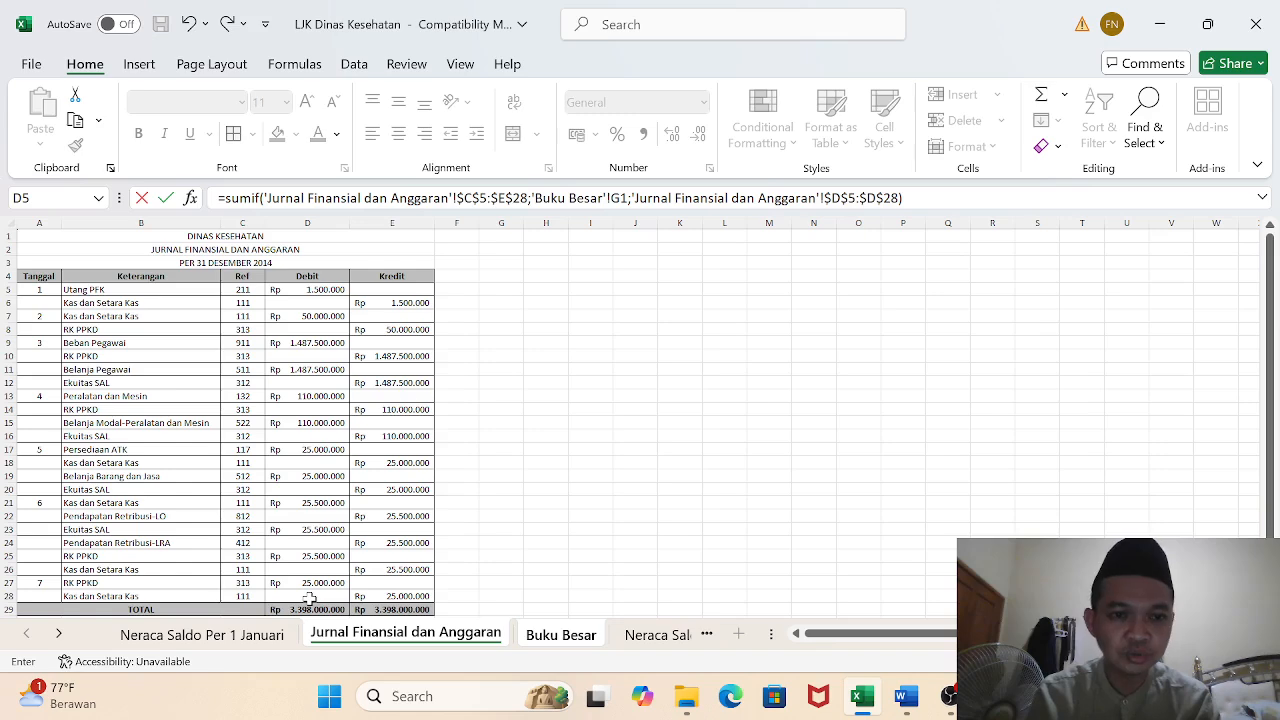
pyautogui.press('Return')
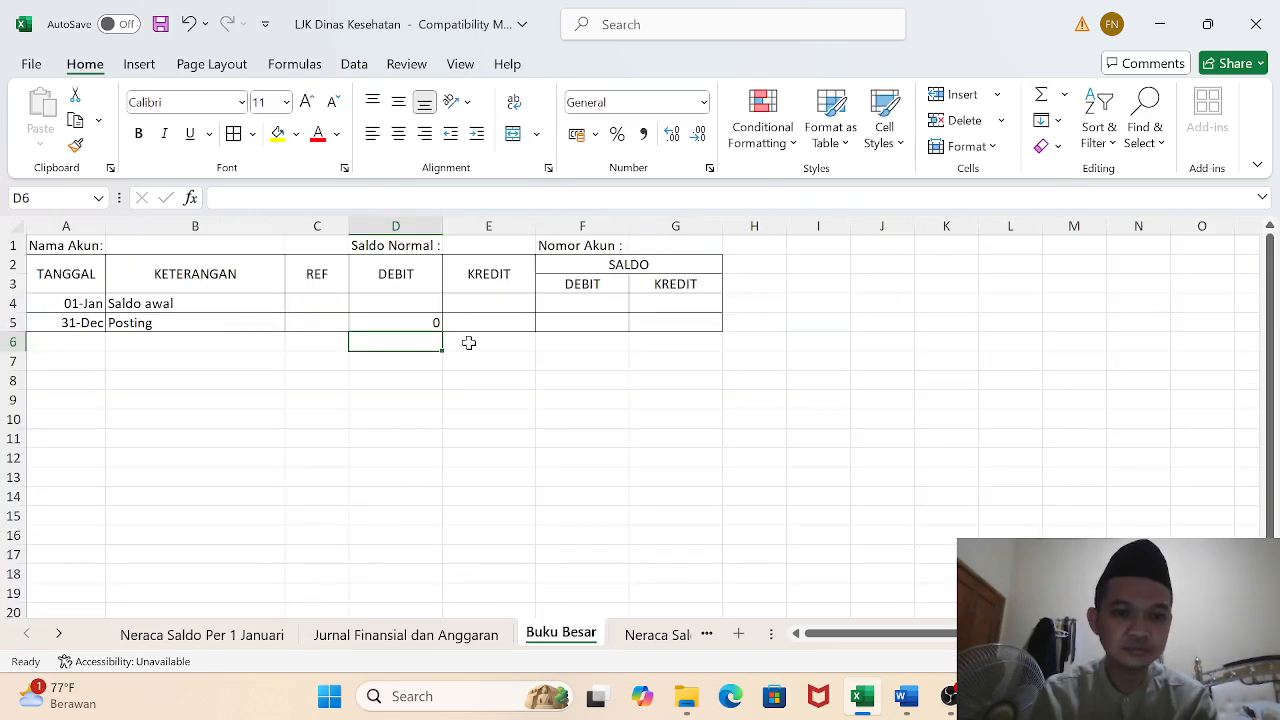
# Start a SUMIF formula in E5, the credit cell of the Posting row, with the absolute range $C$5:$E$28 of the Jurnal Finansial dan Anggaran sheet
pyautogui.click(421, 323)
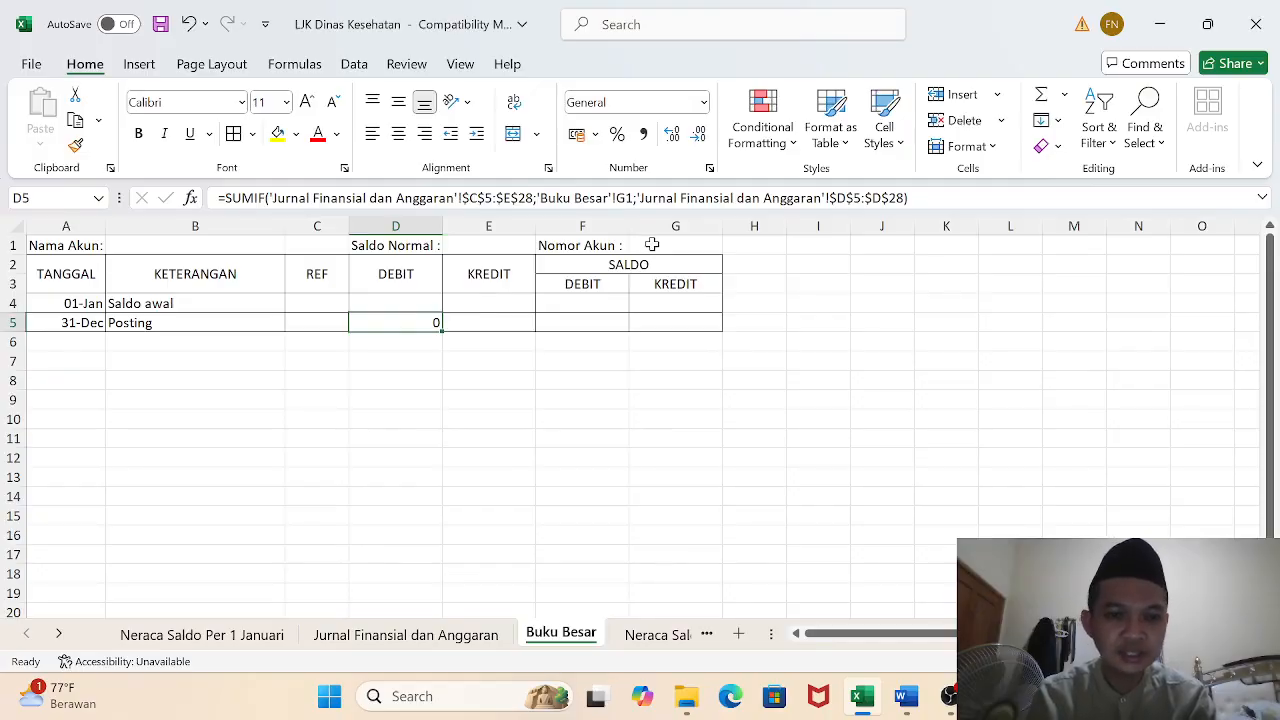
pyautogui.click(481, 319)
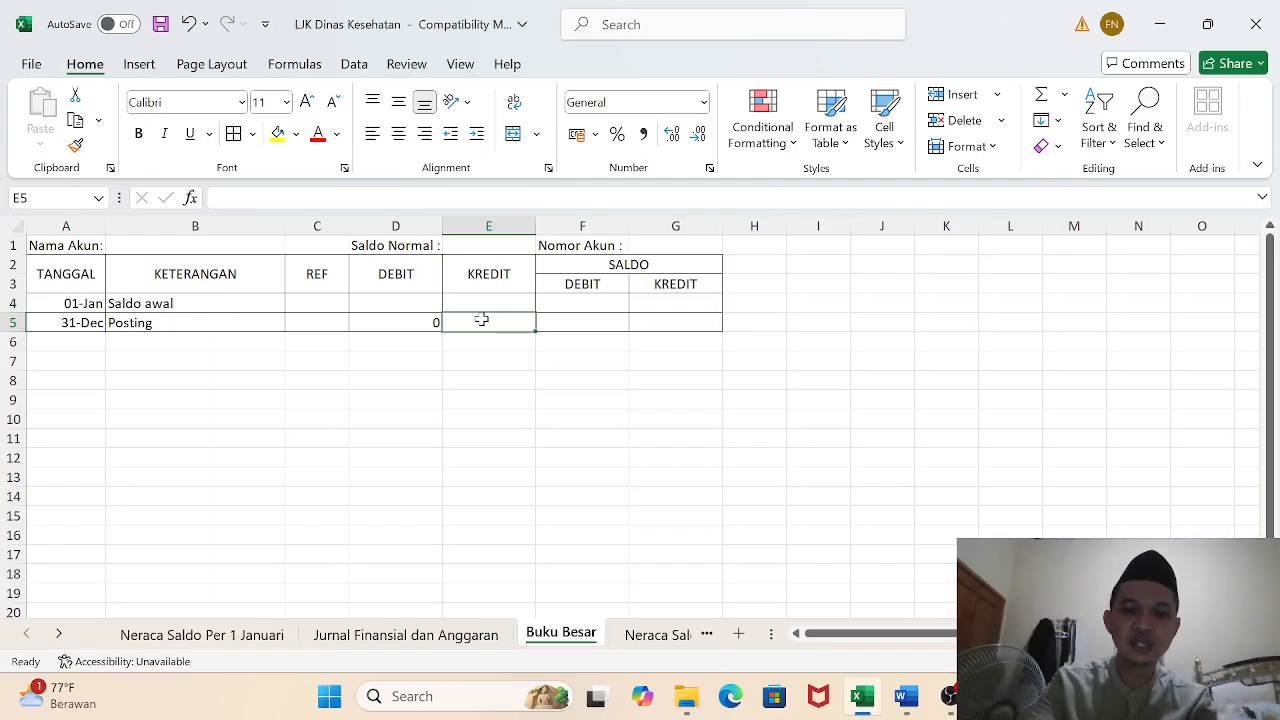
pyautogui.write('=')
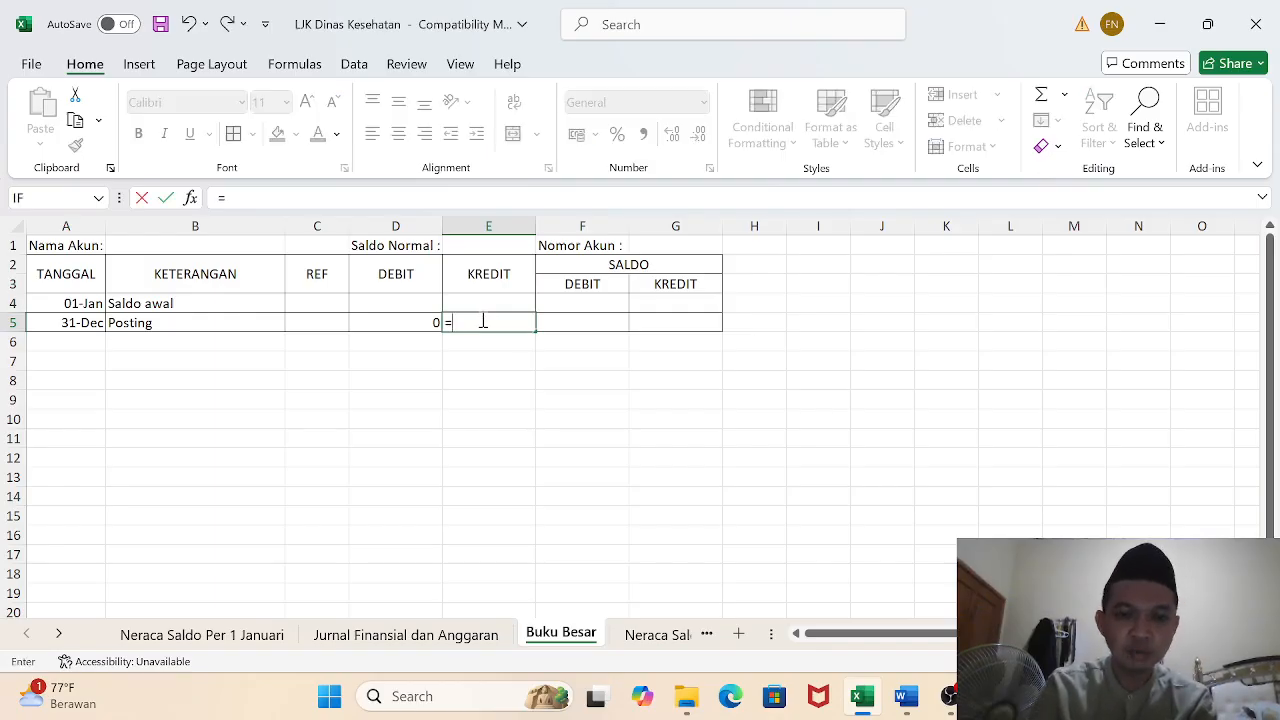
pyautogui.write('sumi')
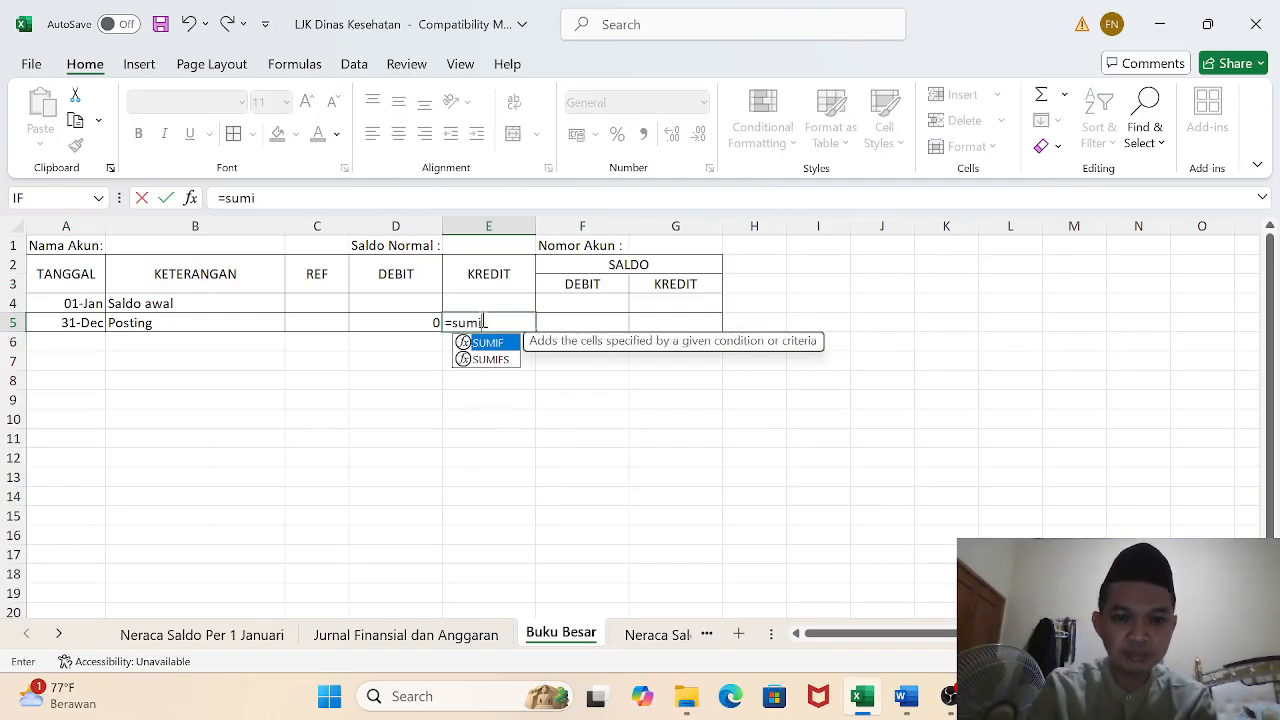
pyautogui.write('f(')
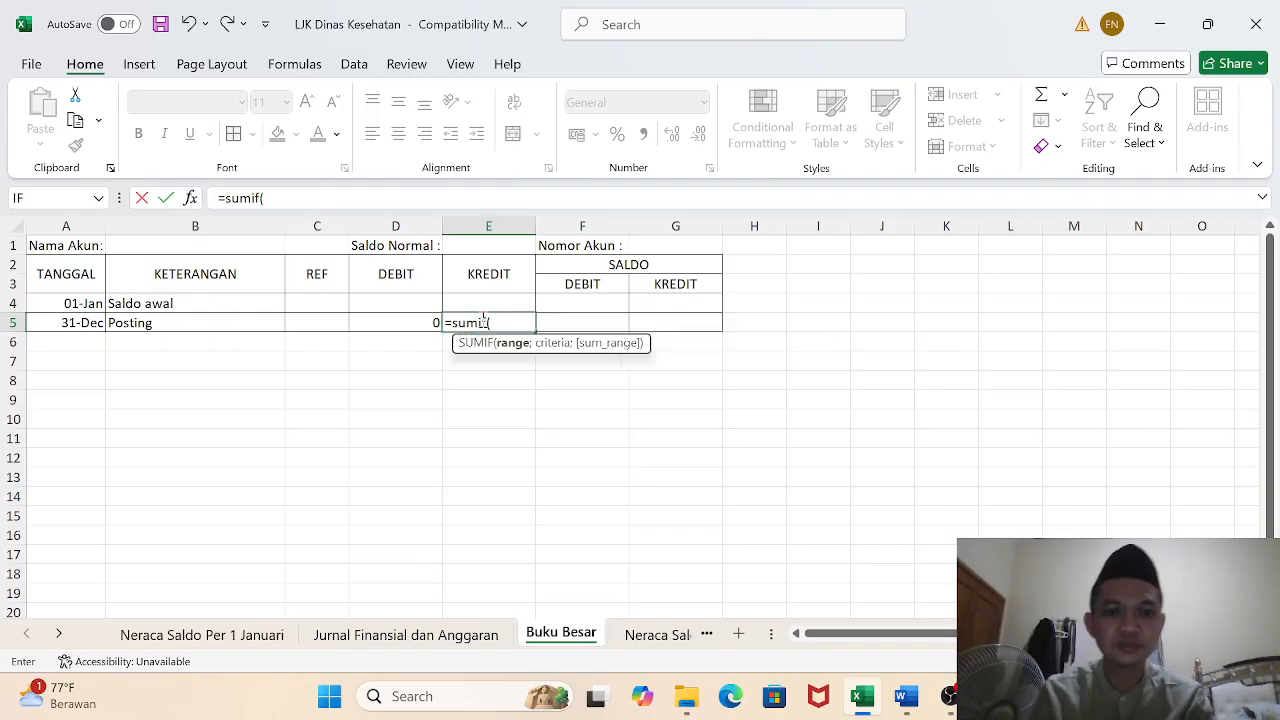
pyautogui.click(378, 640)
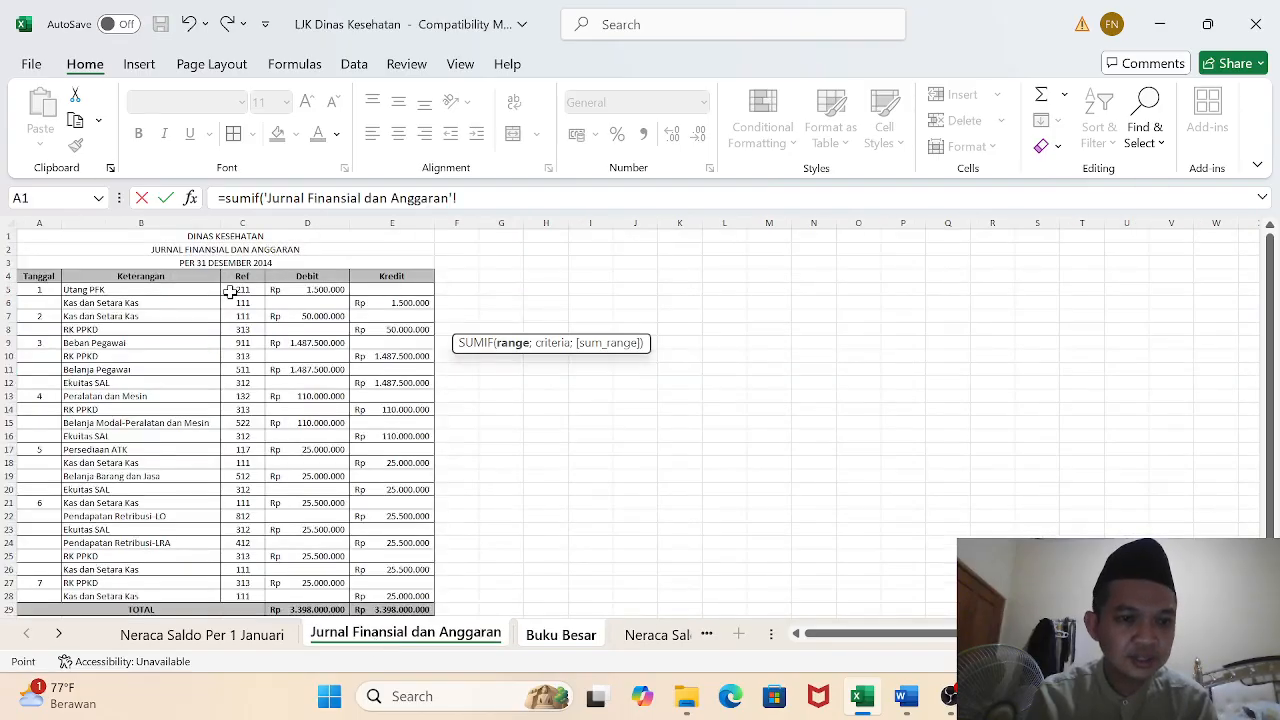
pyautogui.moveTo(230, 291); pyautogui.dragTo(402, 592)
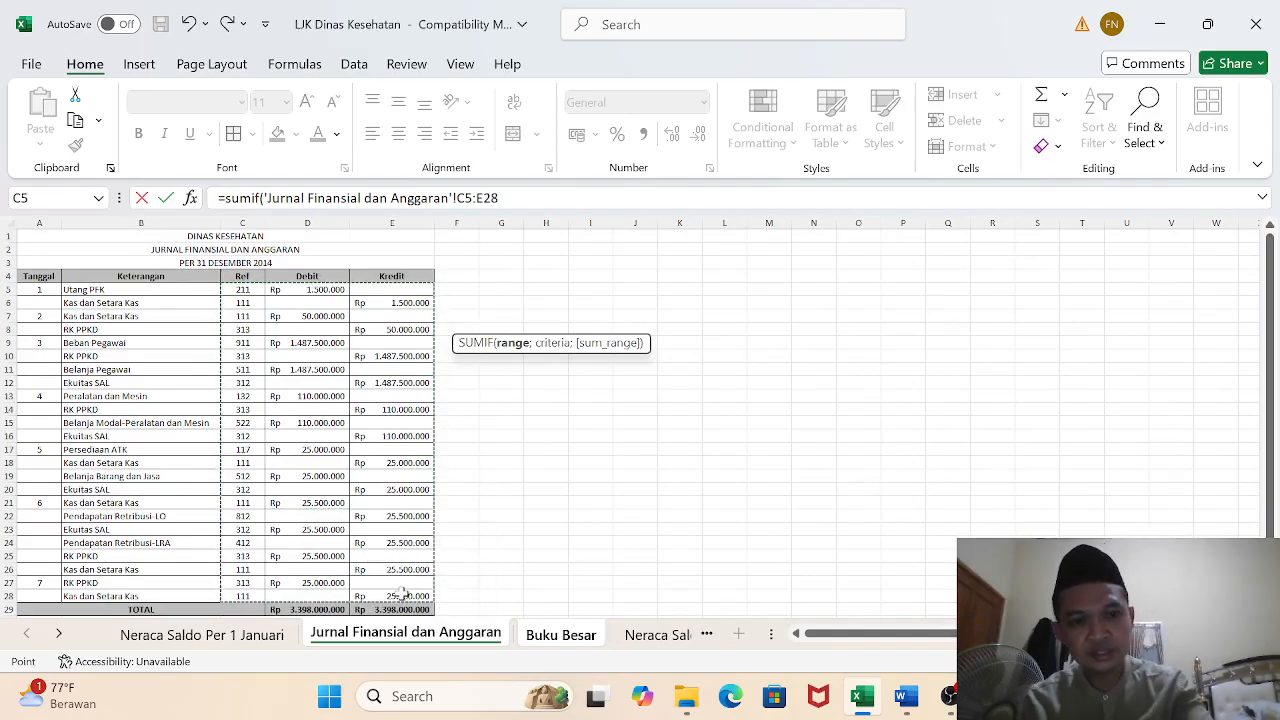
pyautogui.press('F4')
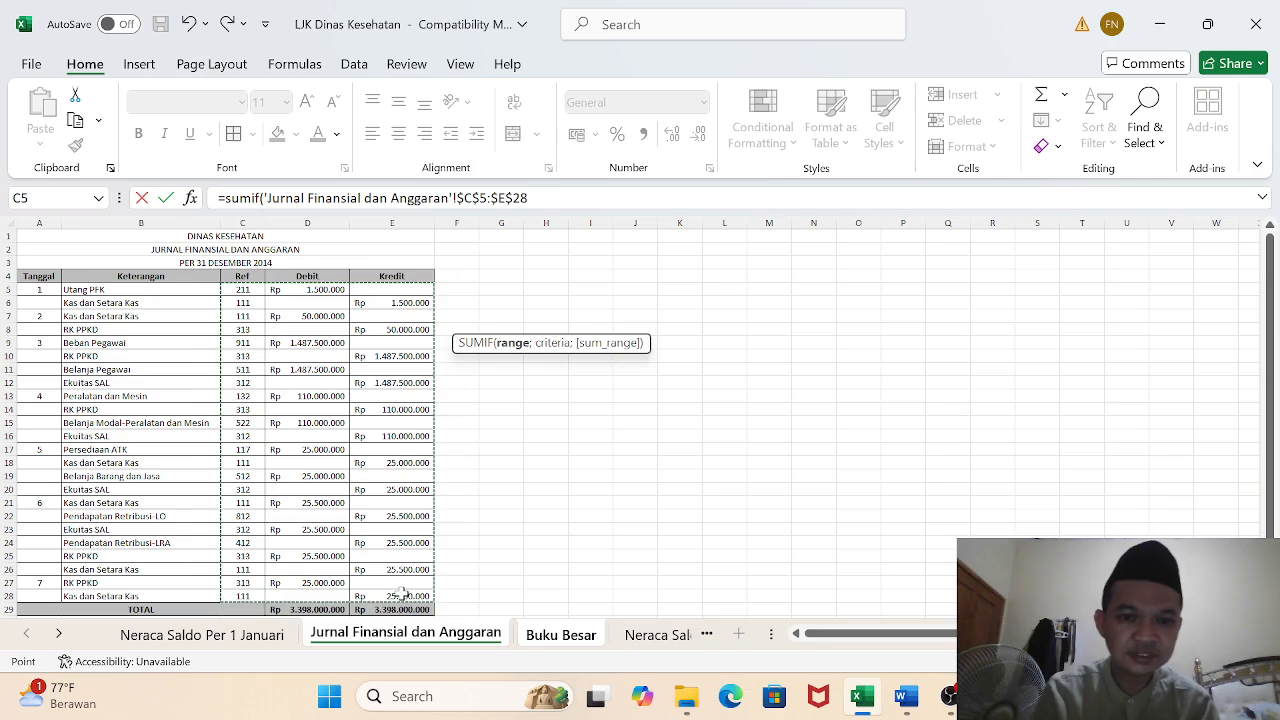
pyautogui.write(';')
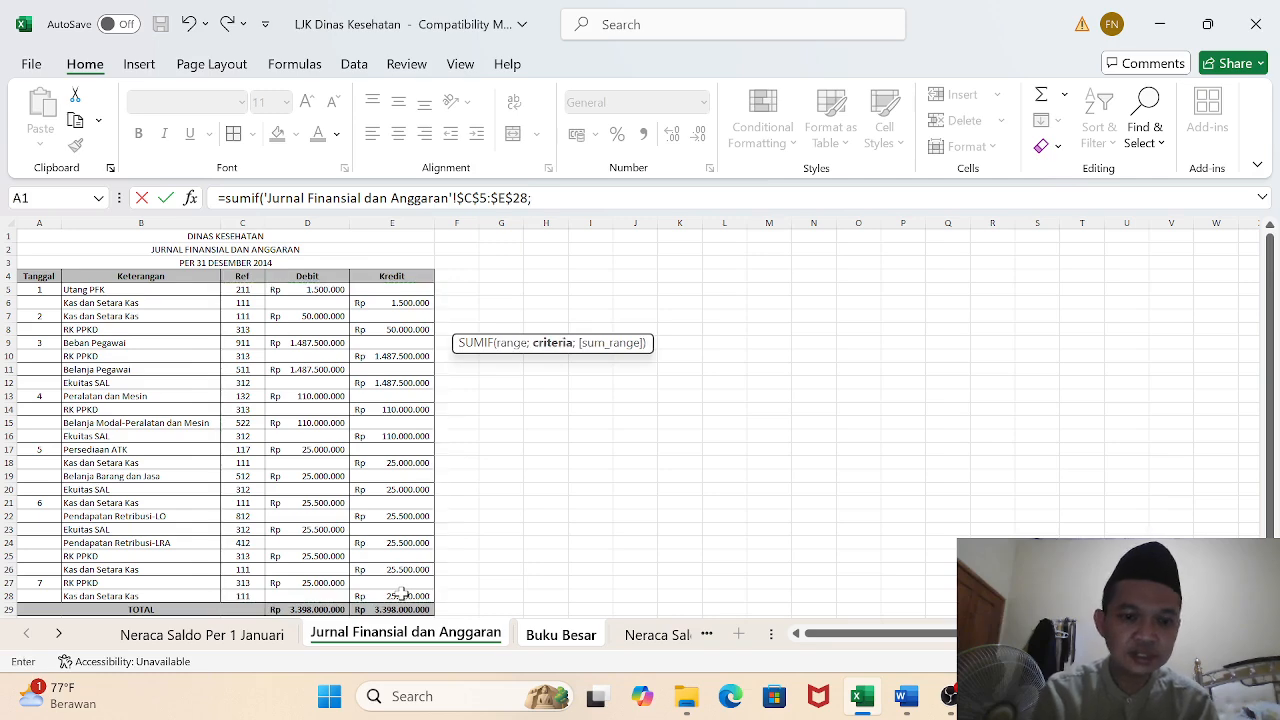
# Use G1, the account number cell of the Buku Besar sheet, as the criterion of the E5 SUMIF
pyautogui.click(561, 635)
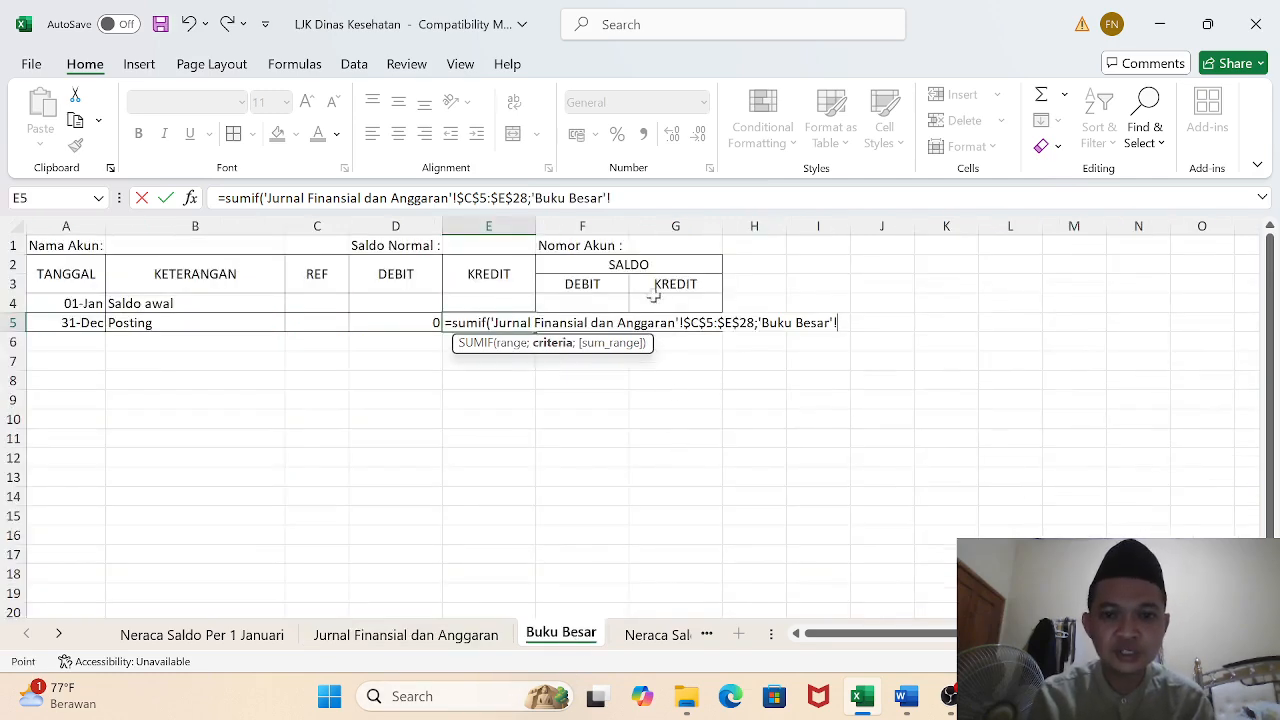
pyautogui.click(655, 243)
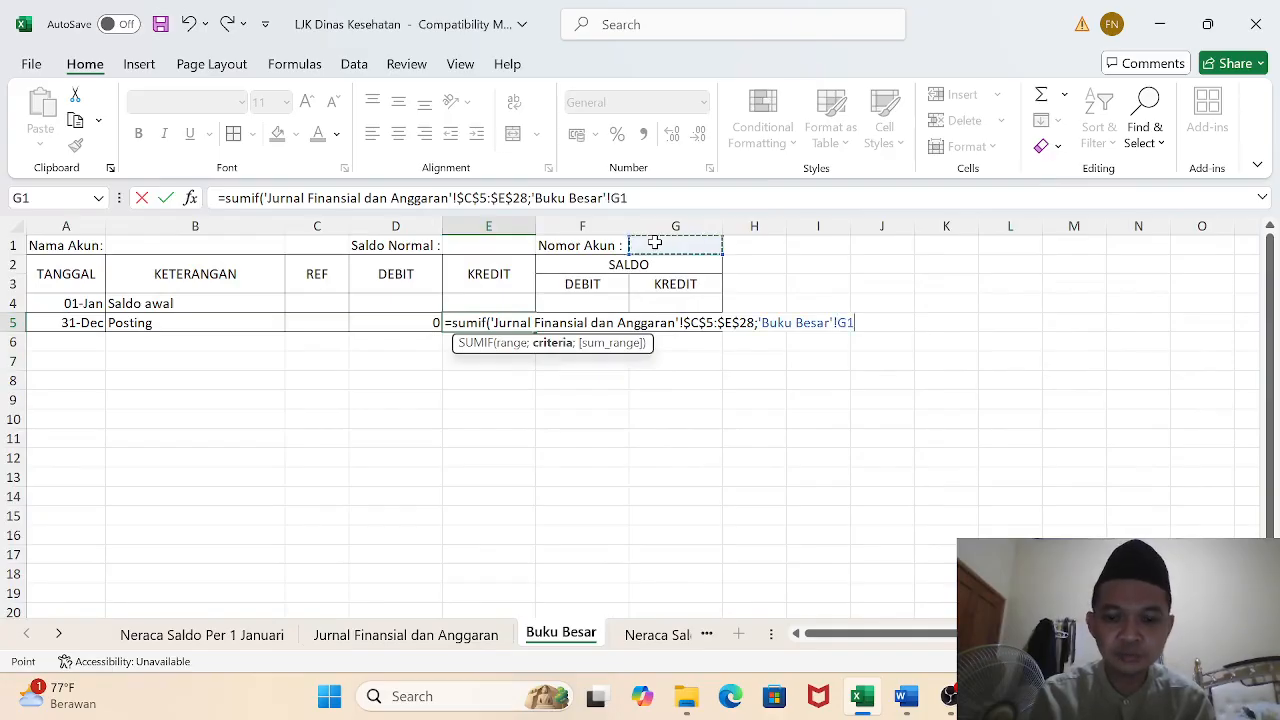
pyautogui.write(';')
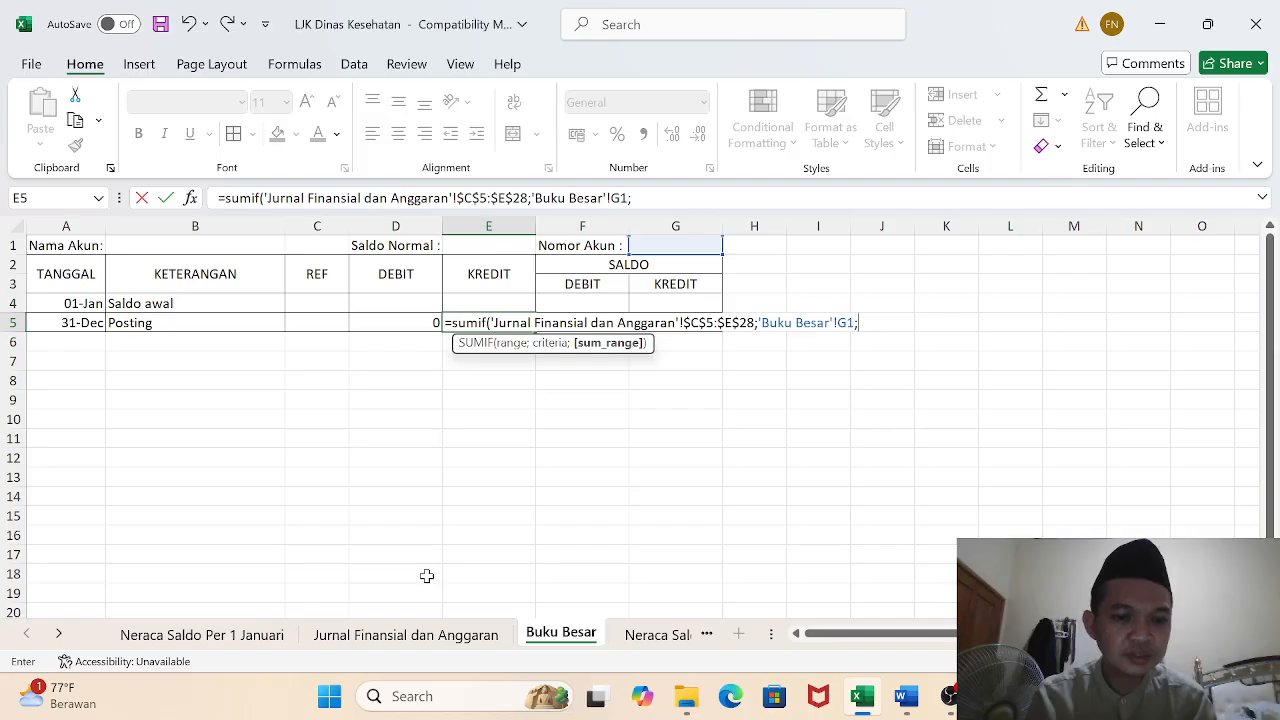
# Complete the E5 SUMIF with the journal sheet's Kredit column $E$5:$E$28 as absolute sum range and submit the formula
pyautogui.click(405, 635)
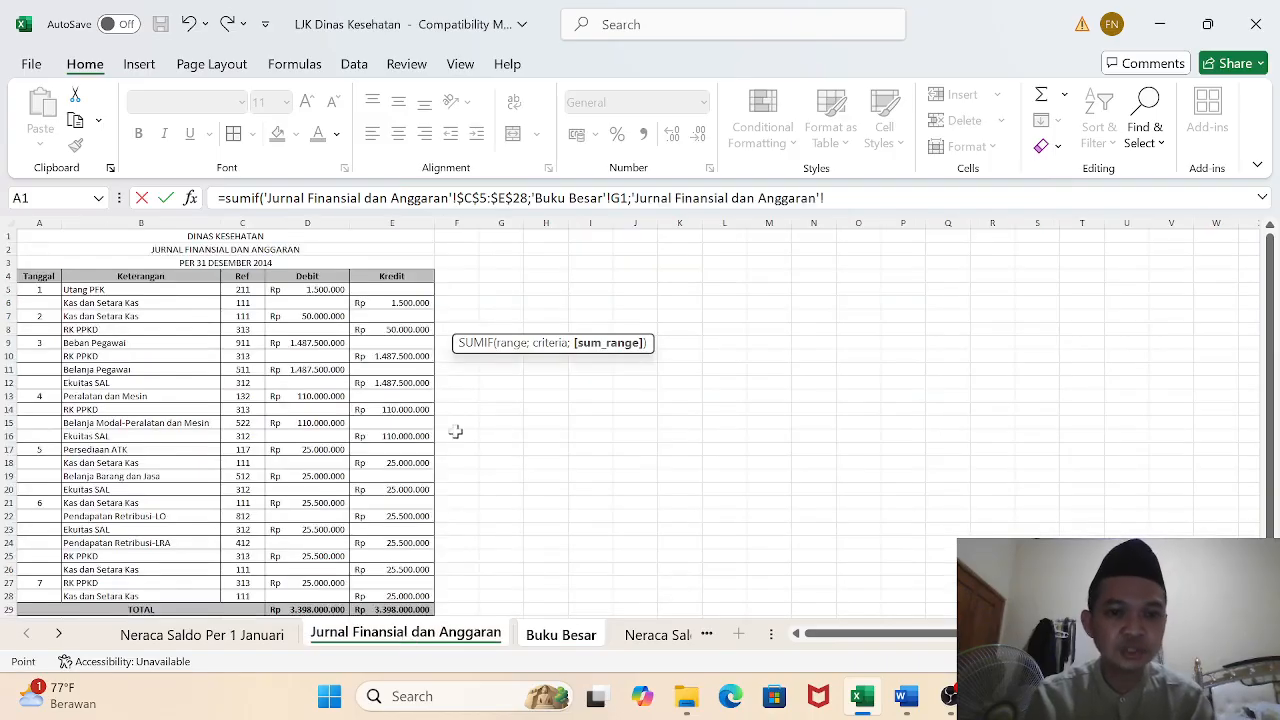
pyautogui.moveTo(385, 289); pyautogui.dragTo(380, 594)
pyautogui.press('F4')
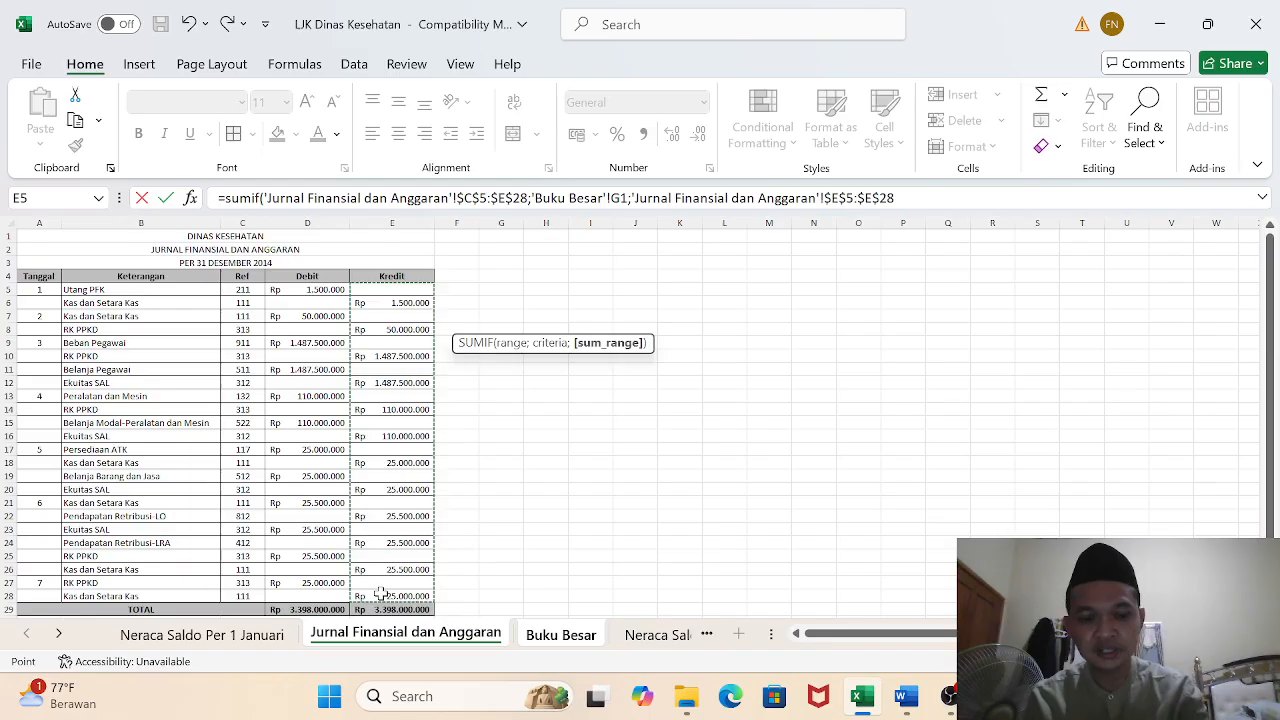
pyautogui.write(')')
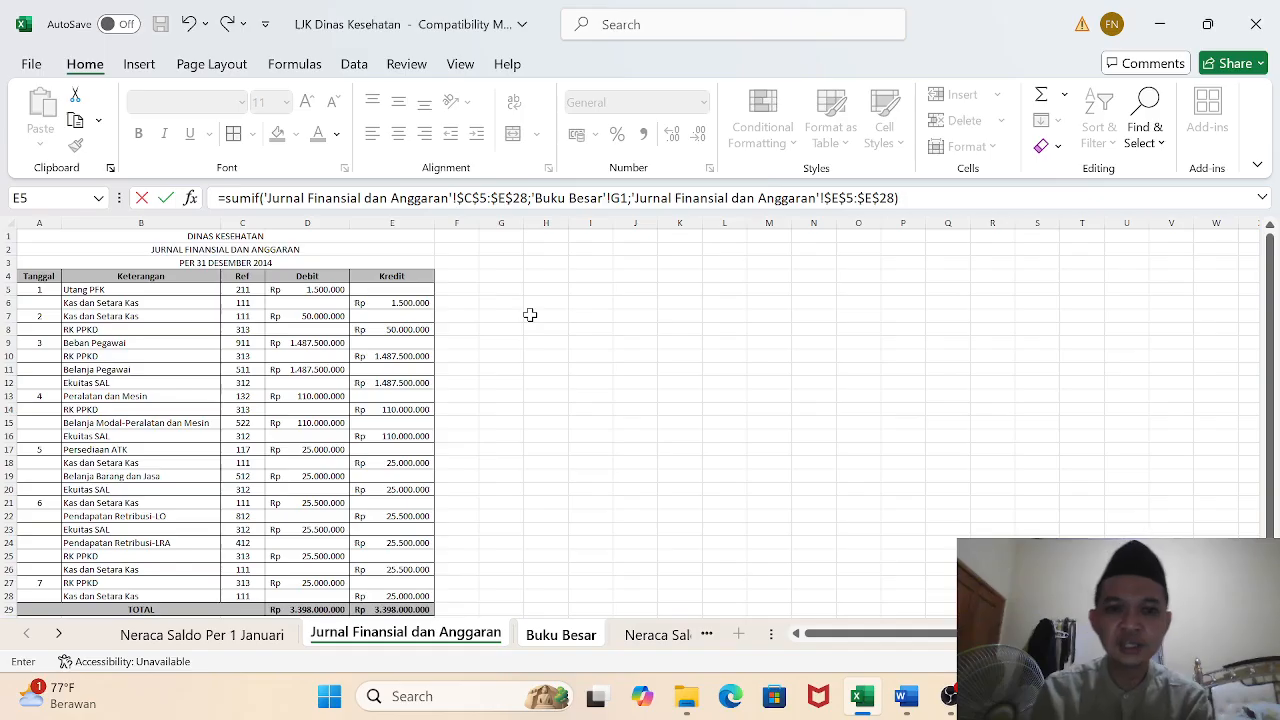
pyautogui.press('Return')
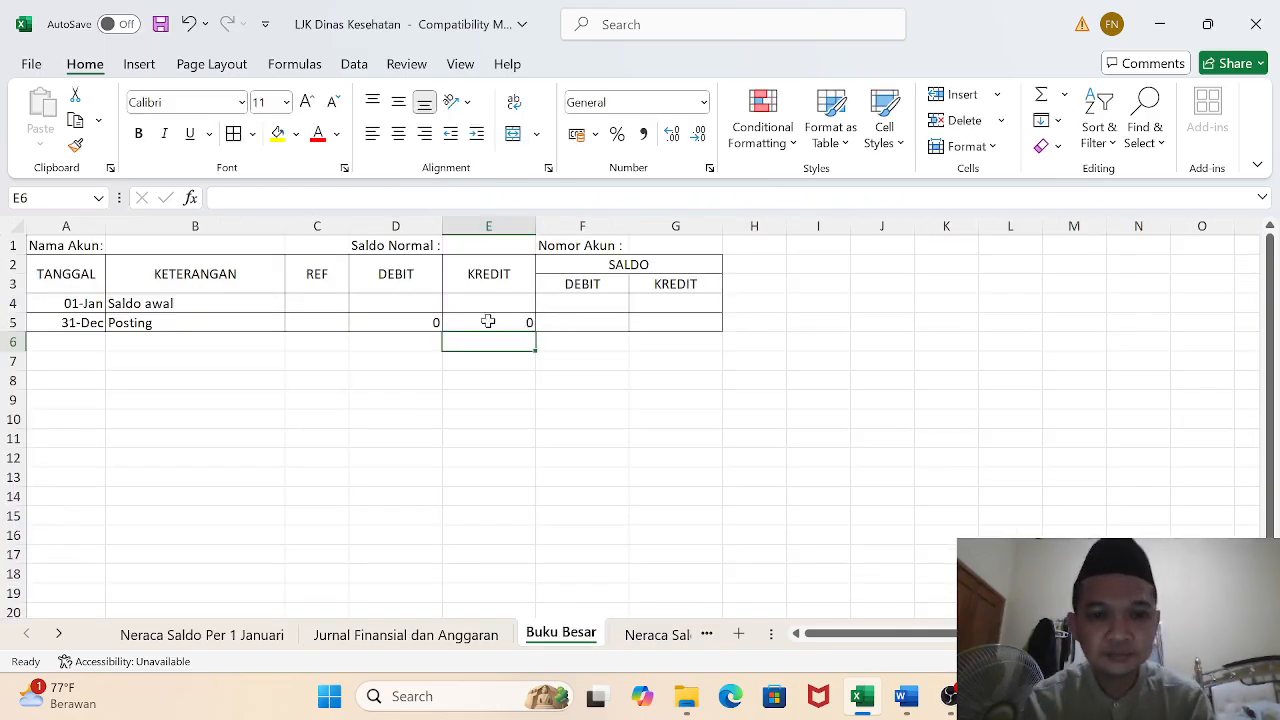
# Start an IF formula in F5, the debit balance of the Posting row, testing whether the normal balance cell E1 equals "D"
pyautogui.click(585, 300)
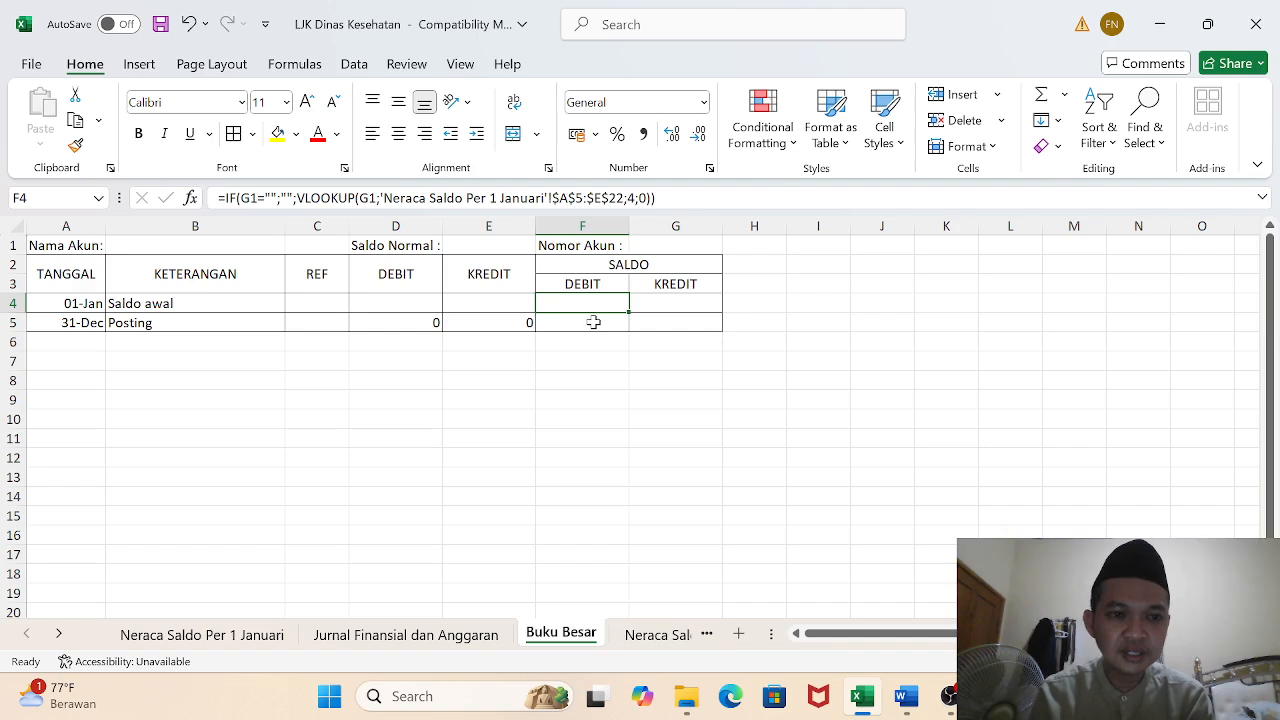
pyautogui.click(592, 322)
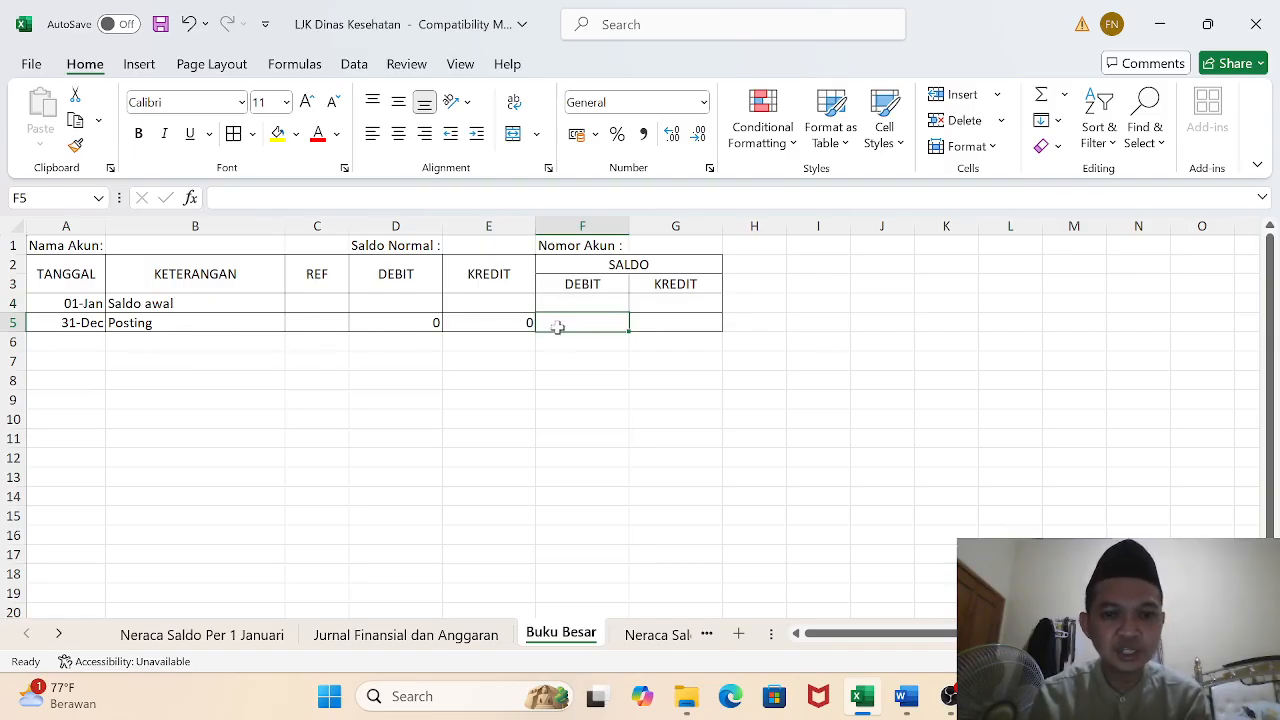
pyautogui.write('=')
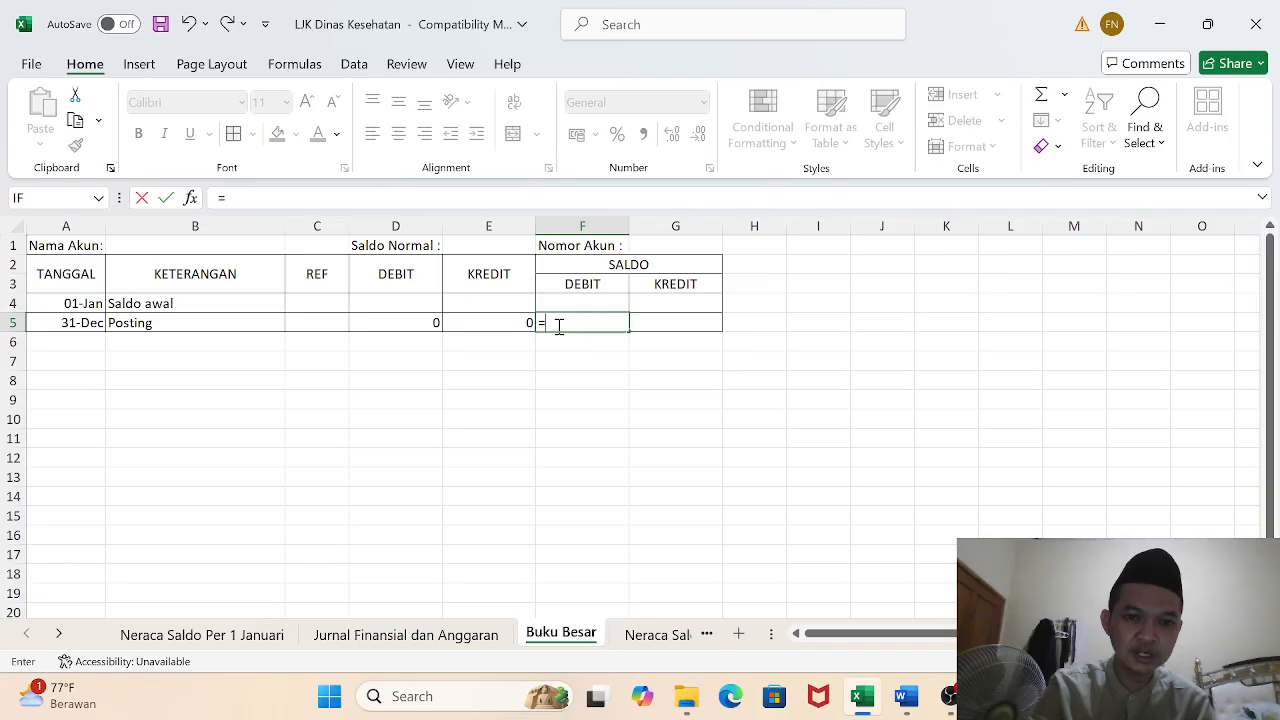
pyautogui.write('i')
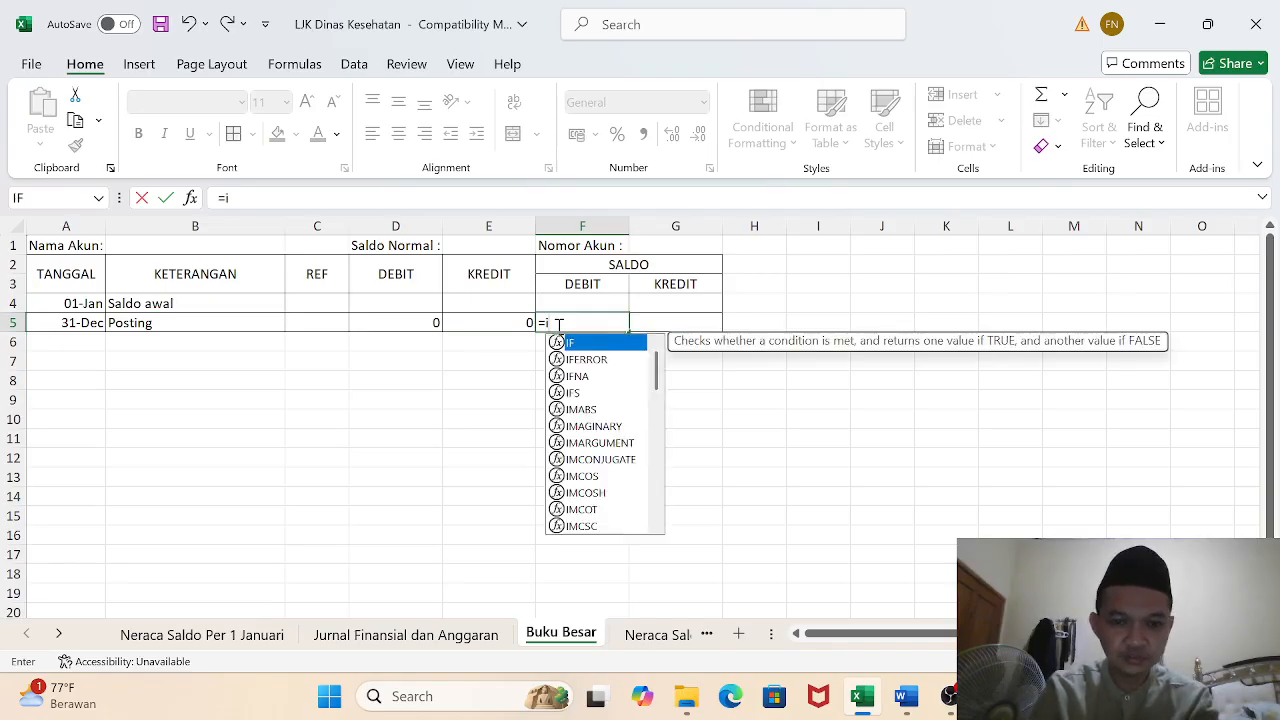
pyautogui.write('f(')
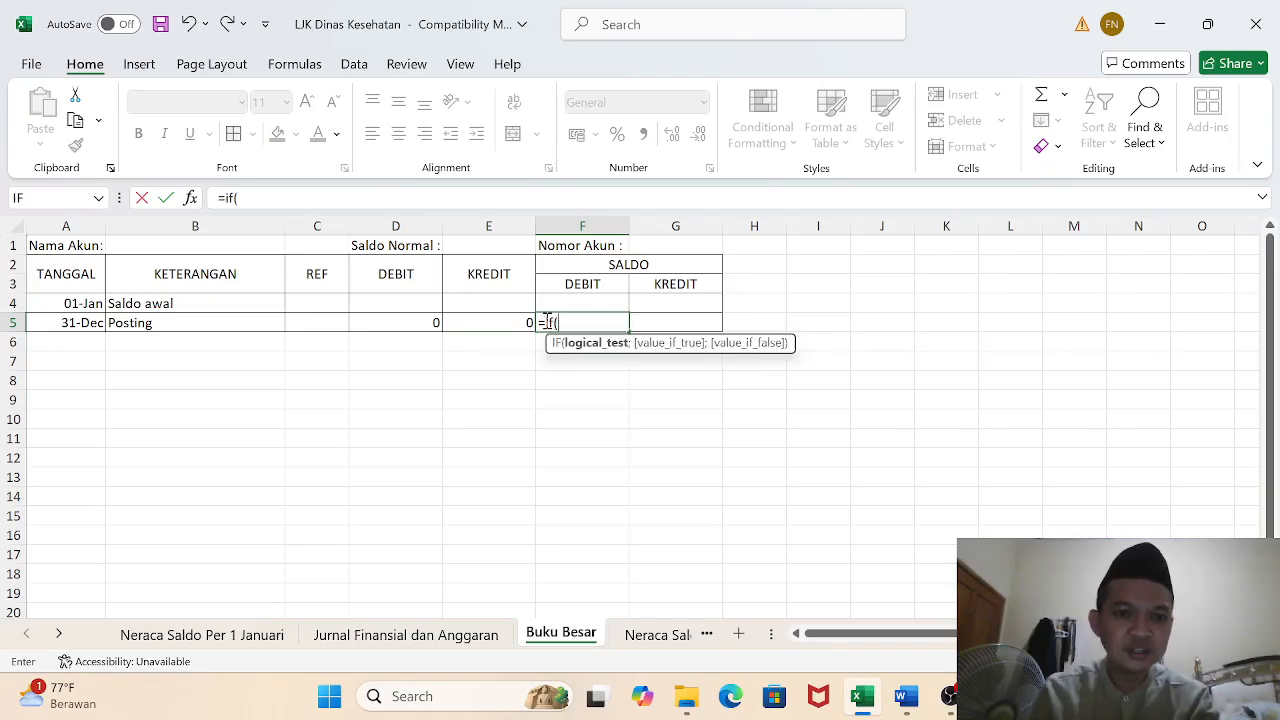
pyautogui.click(461, 248)
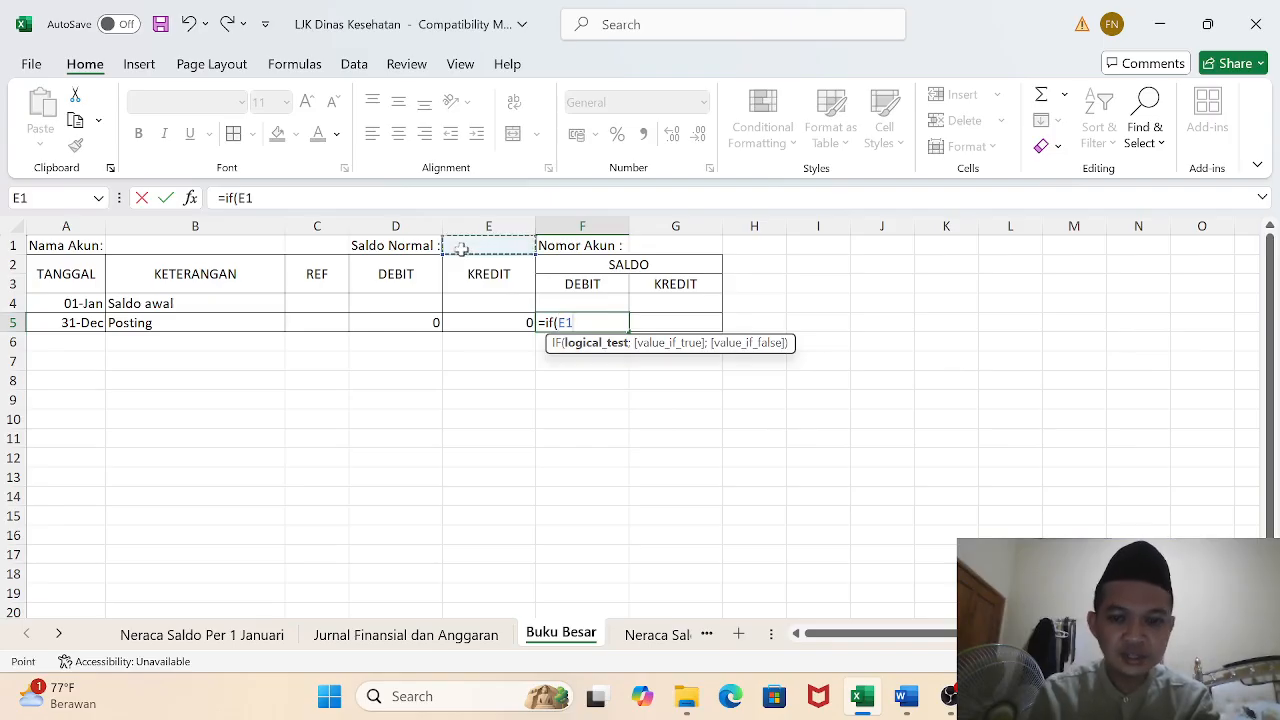
pyautogui.write('="D')
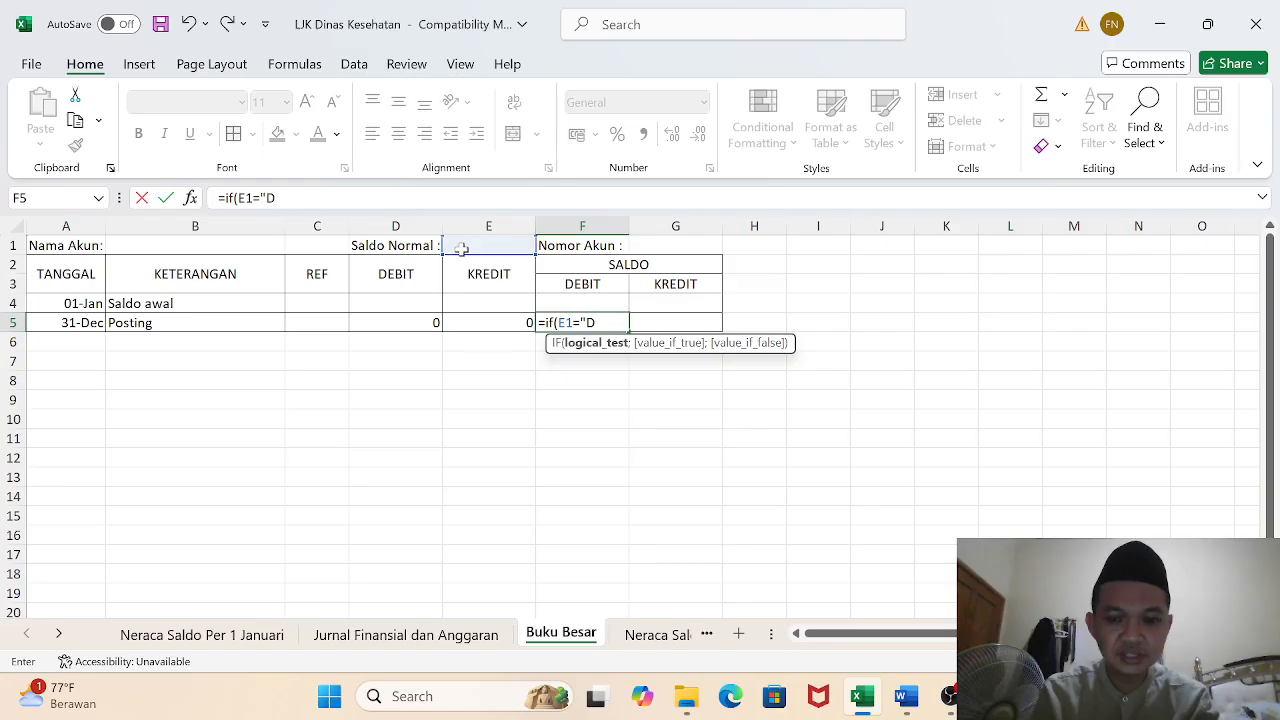
pyautogui.write('";')
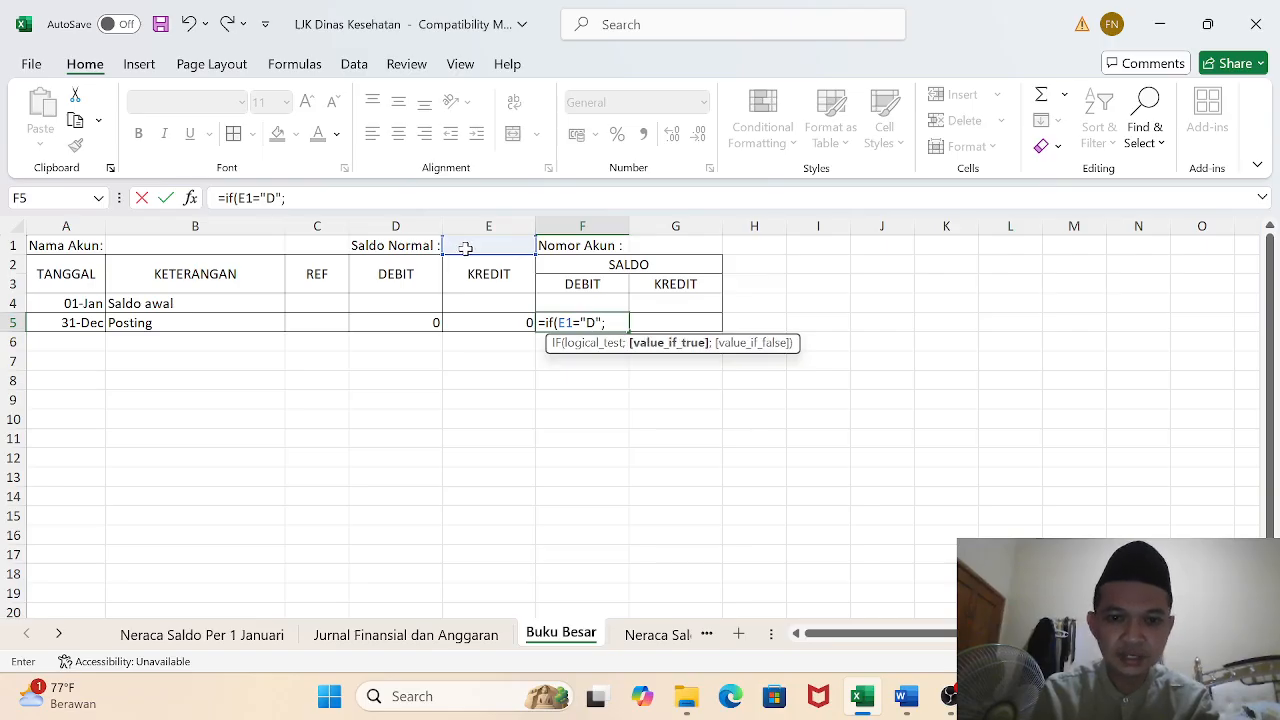
# Complete the F5 IF with F4+D5-E5 as the true value and 0 as the false value, and submit the formula
pyautogui.click(589, 301)
pyautogui.write('+')
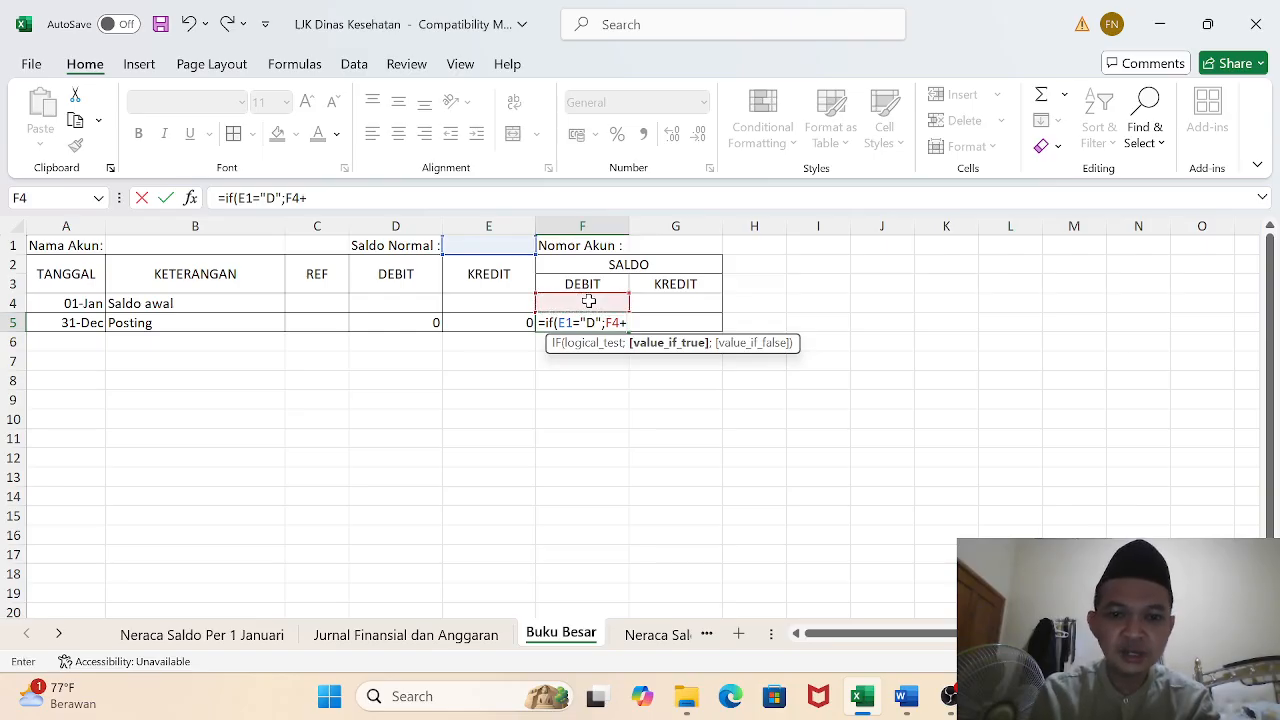
pyautogui.click(386, 327)
pyautogui.write('-')
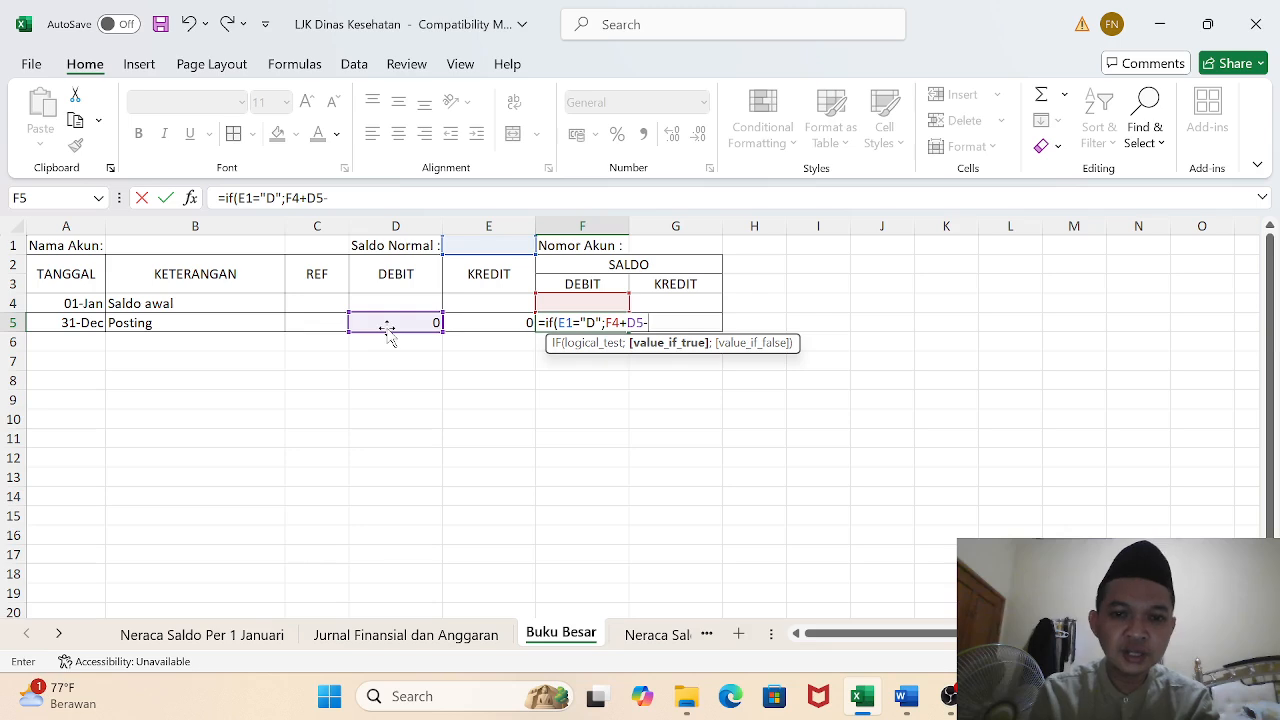
pyautogui.click(479, 324)
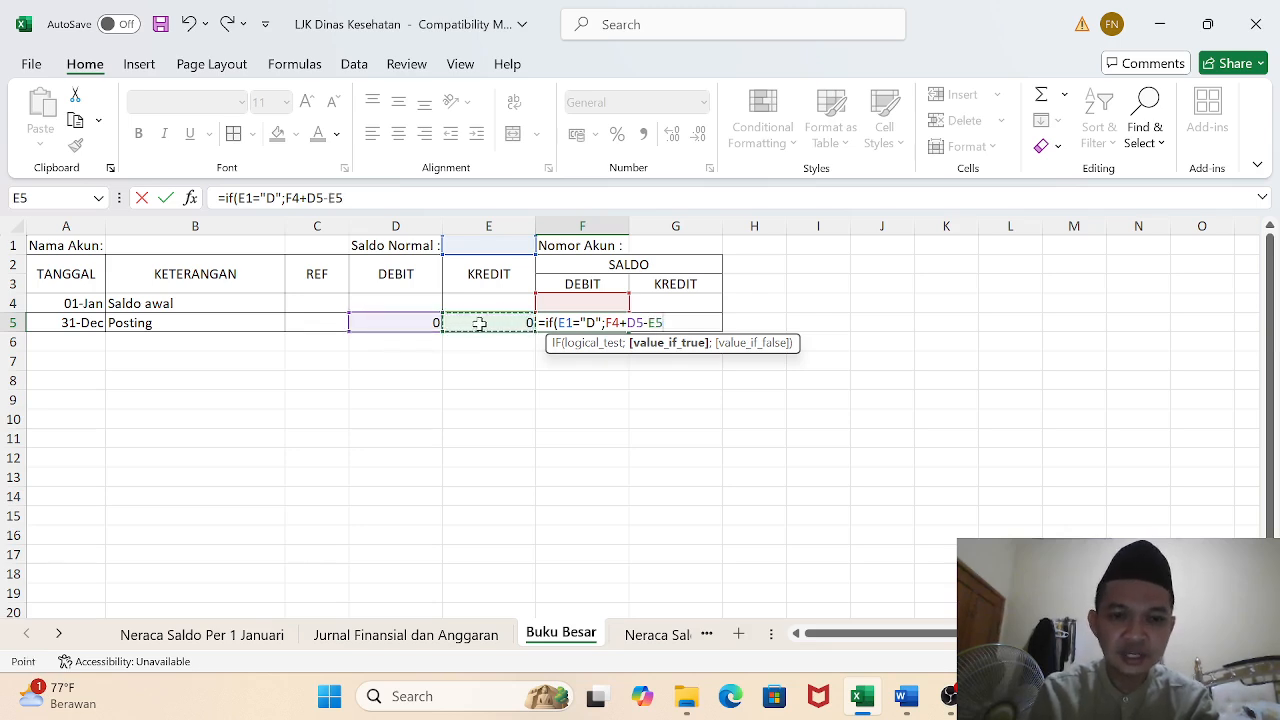
pyautogui.write(';')
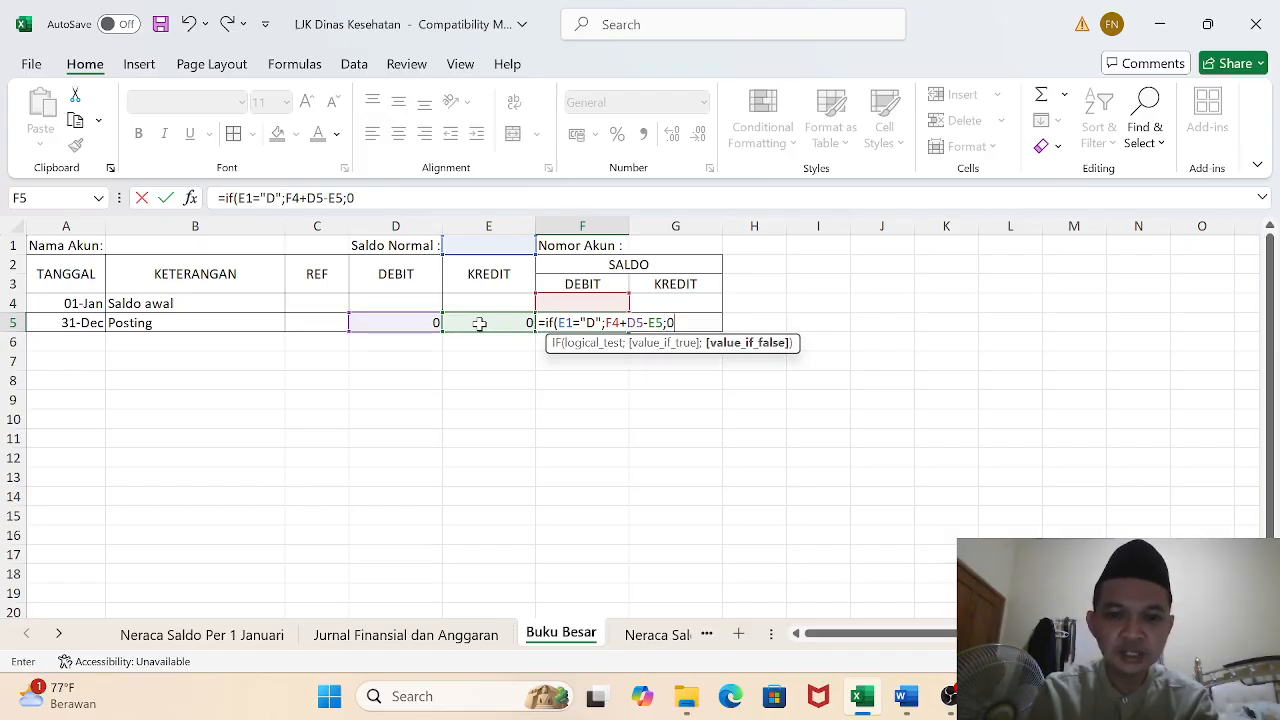
pyautogui.write('0)')
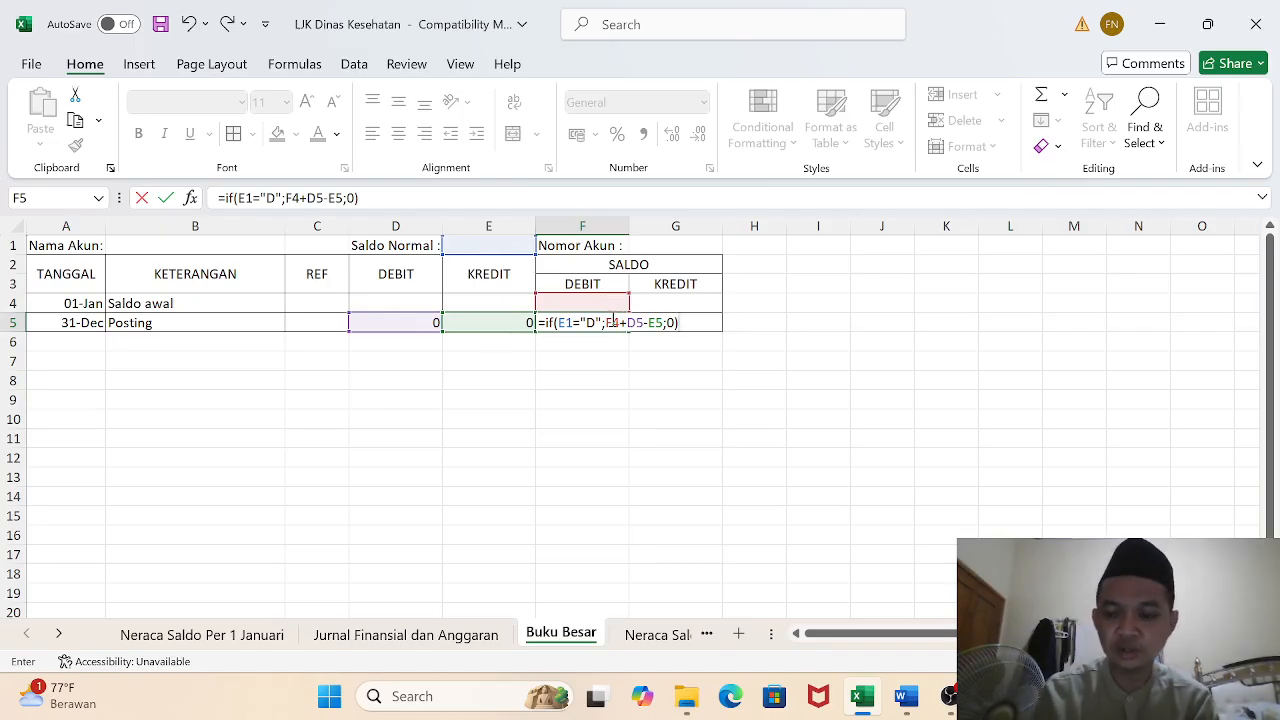
pyautogui.press('Return')
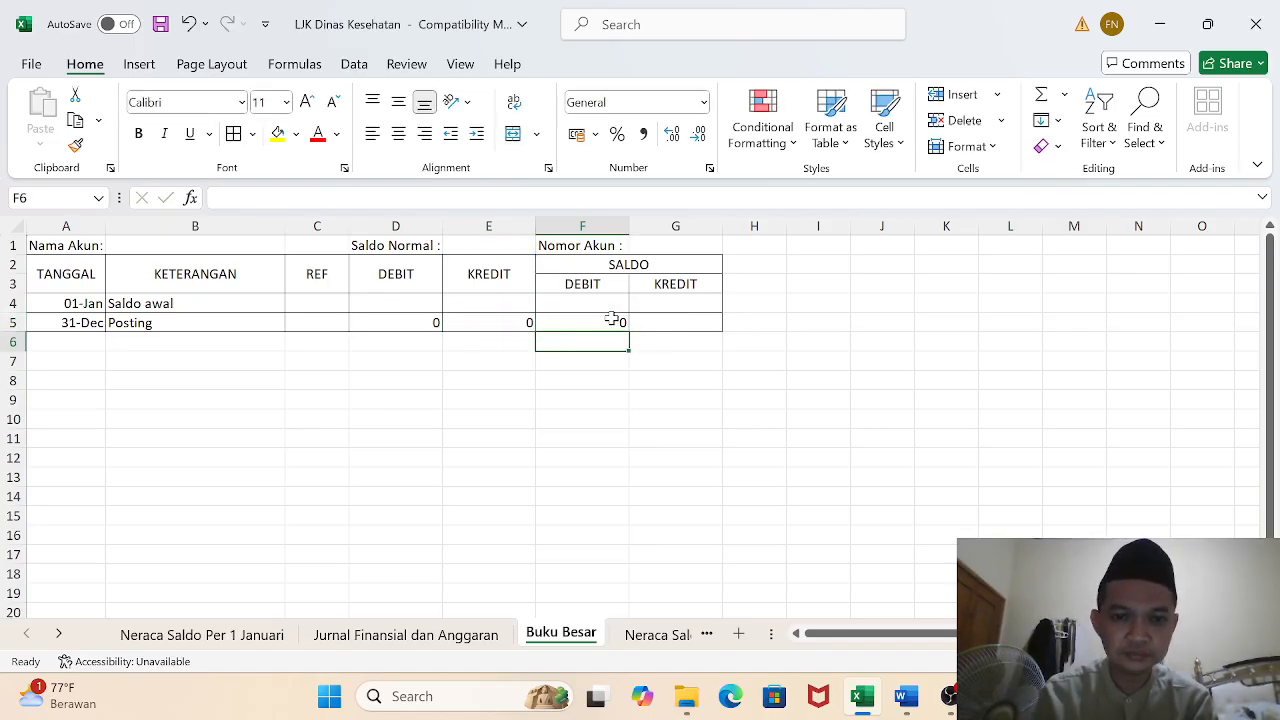
# Start an IF formula in G5, the credit balance of the Posting row, testing whether the normal balance cell E1 equals "K"
pyautogui.click(669, 328)
pyautogui.write('=')
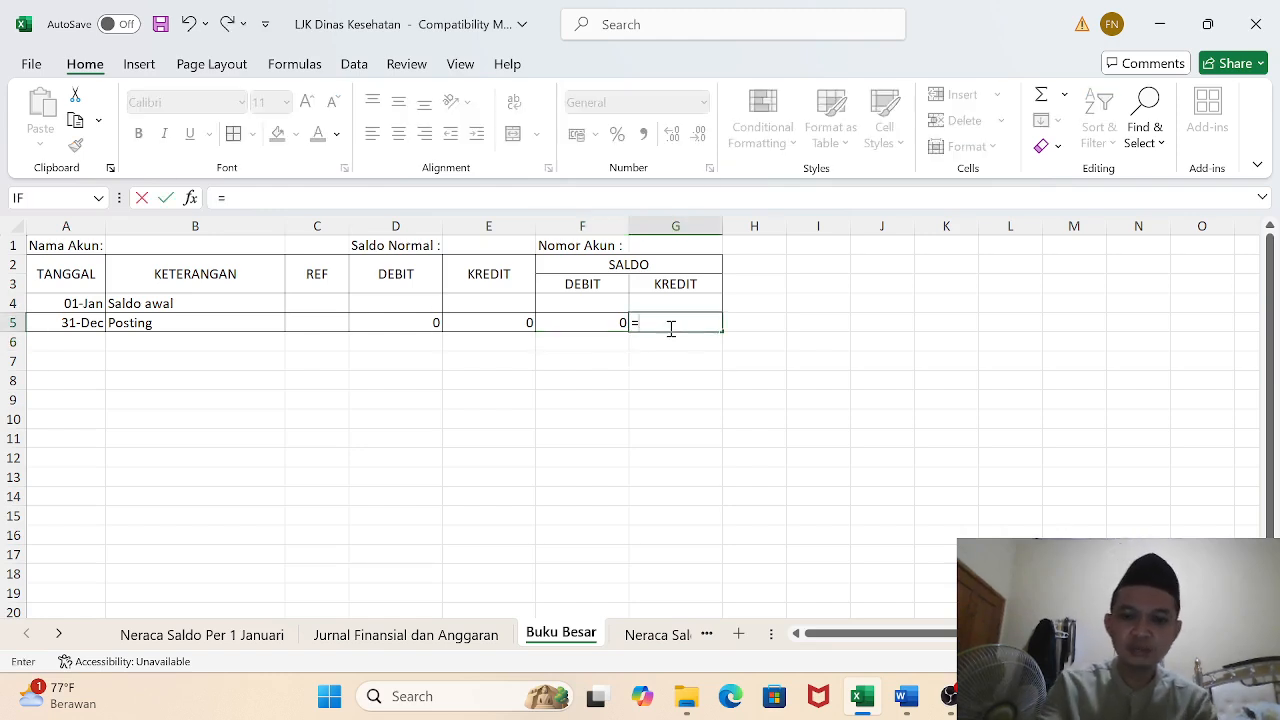
pyautogui.write('if(')
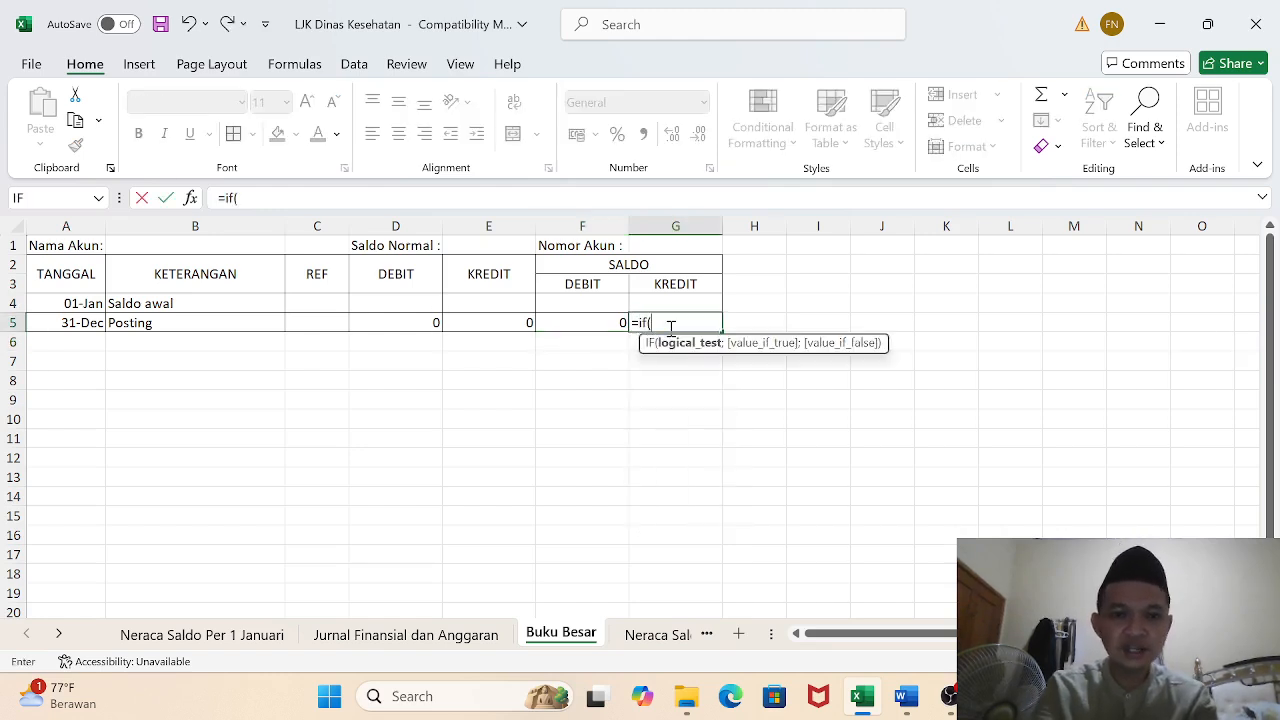
pyautogui.click(455, 246)
pyautogui.write('=')
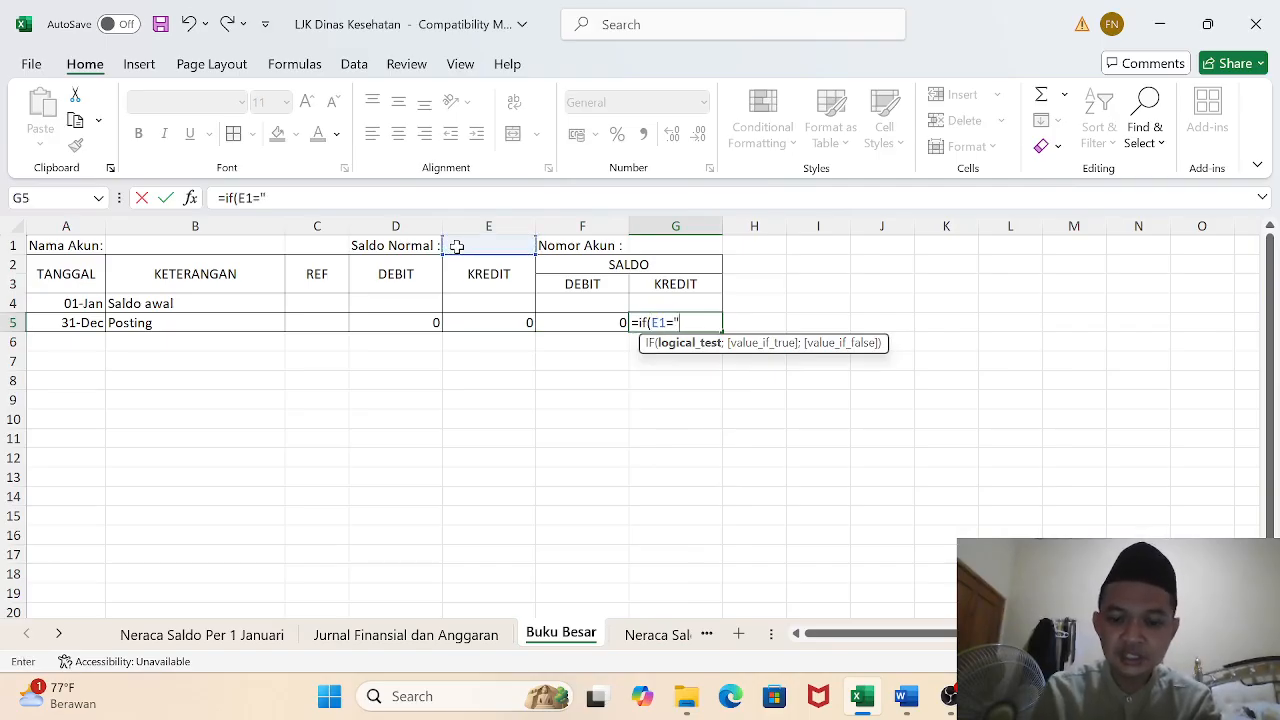
pyautogui.write('"K";')
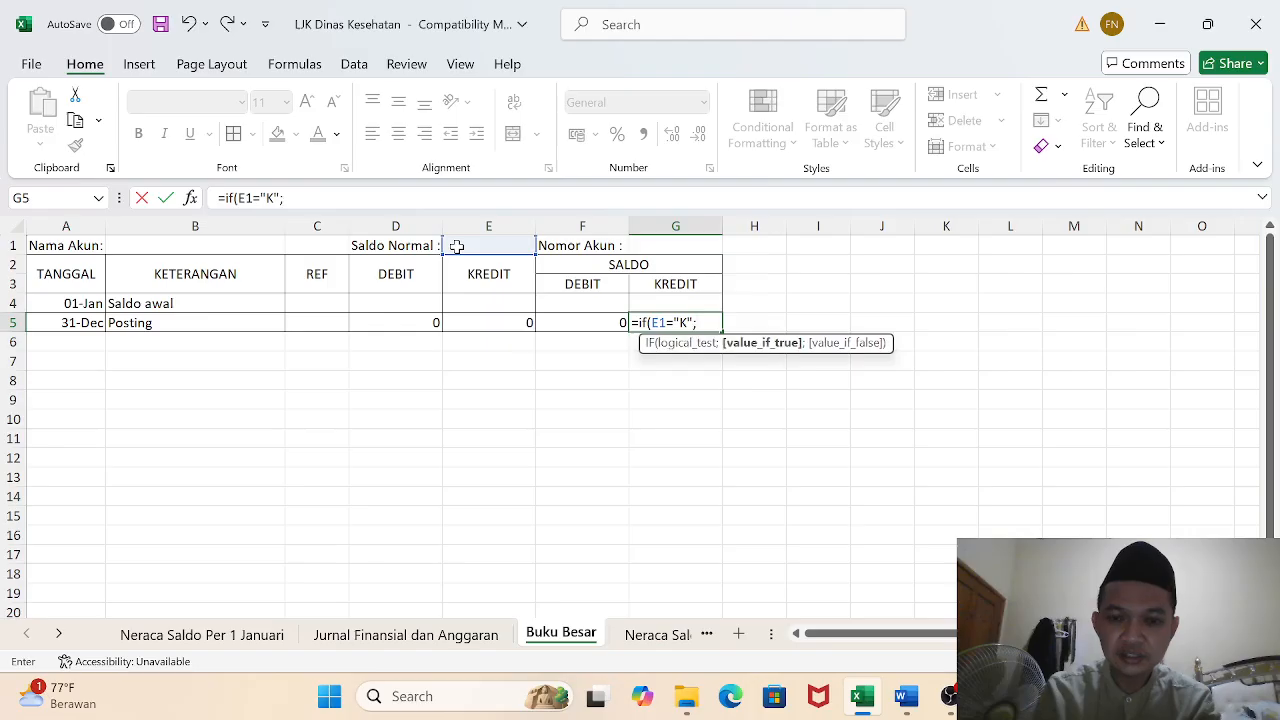
# Complete the G5 IF with G4-D5+E5 as the true value and 0 as the false value, and submit the formula
pyautogui.click(663, 303)
pyautogui.write('-')
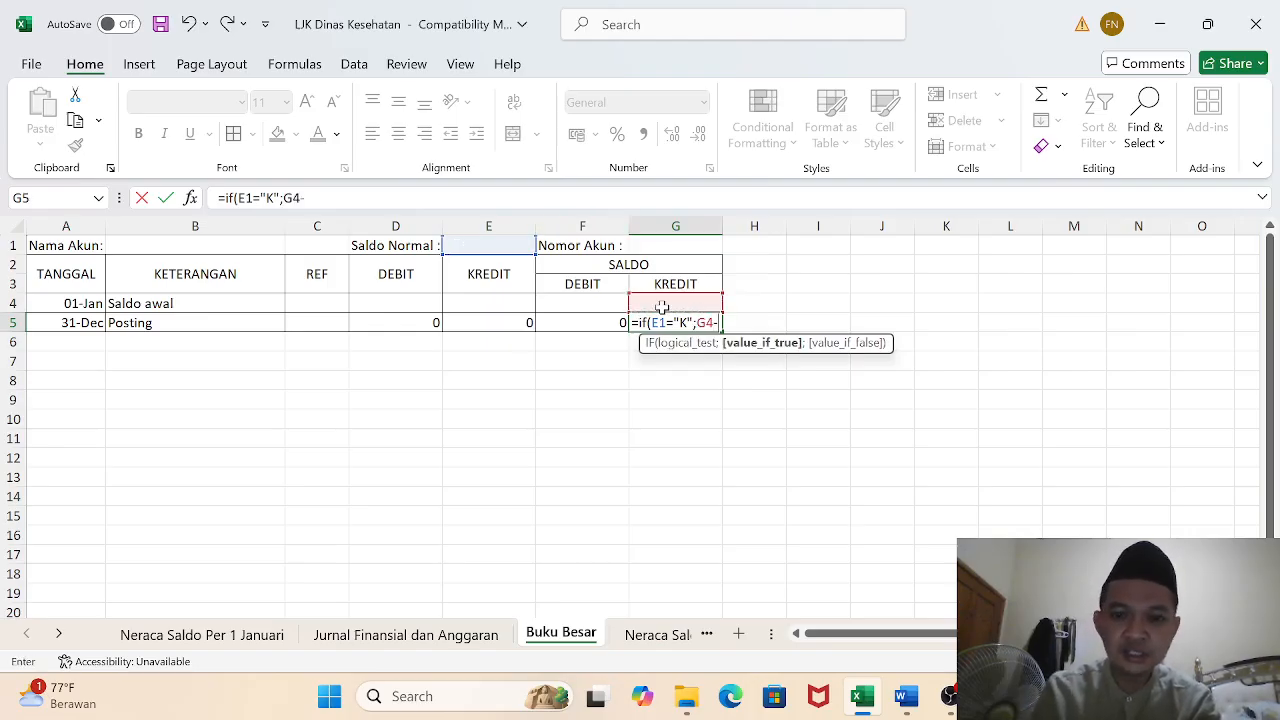
pyautogui.click(386, 327)
pyautogui.write('+')
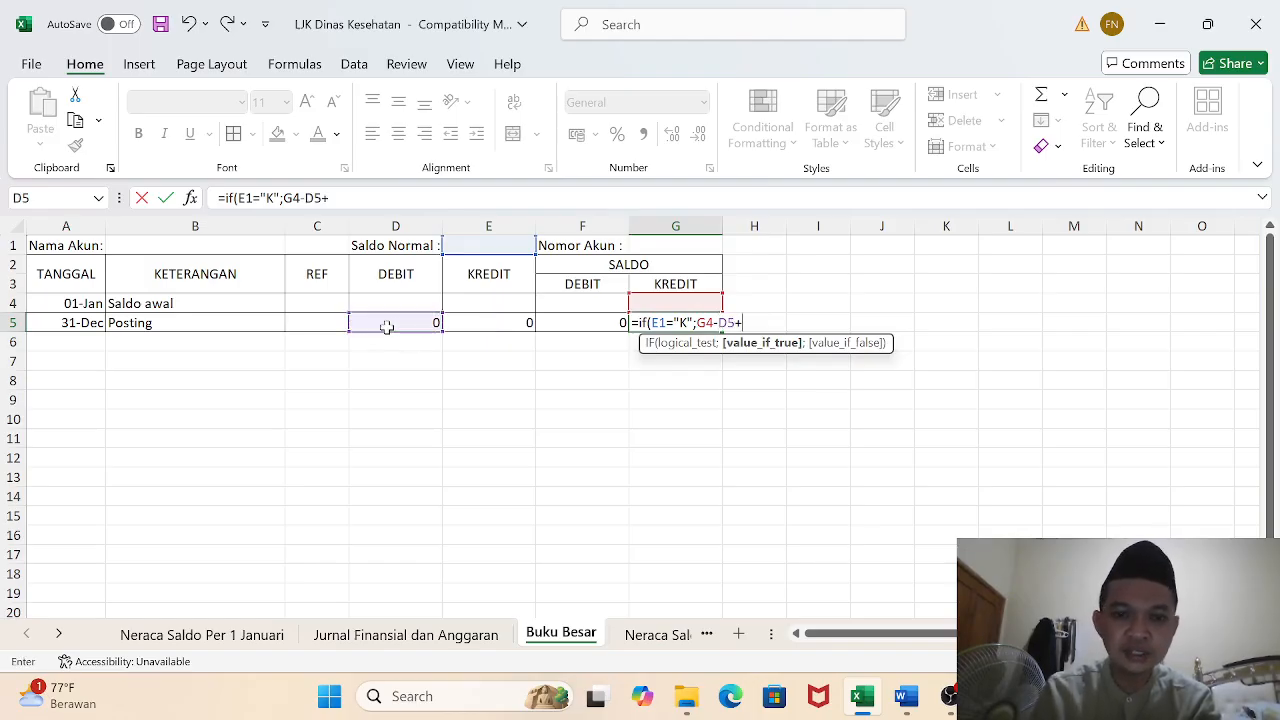
pyautogui.click(505, 322)
pyautogui.write(';')
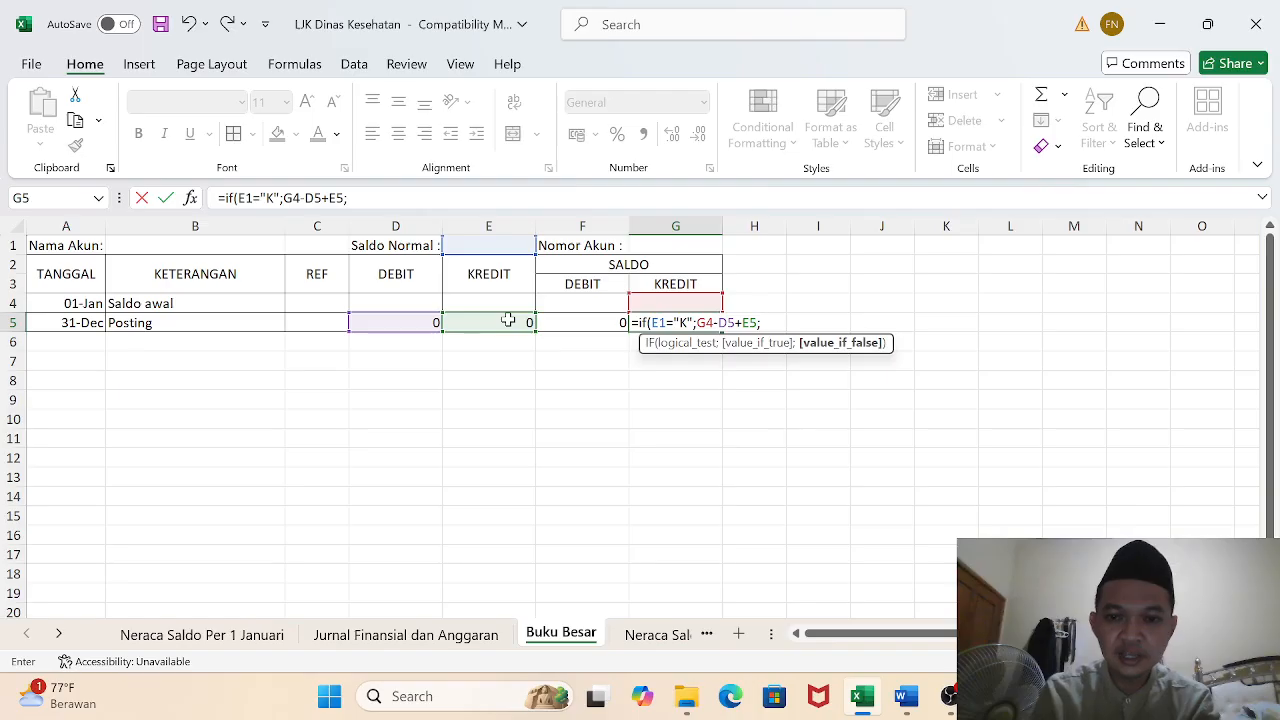
pyautogui.write('0)')
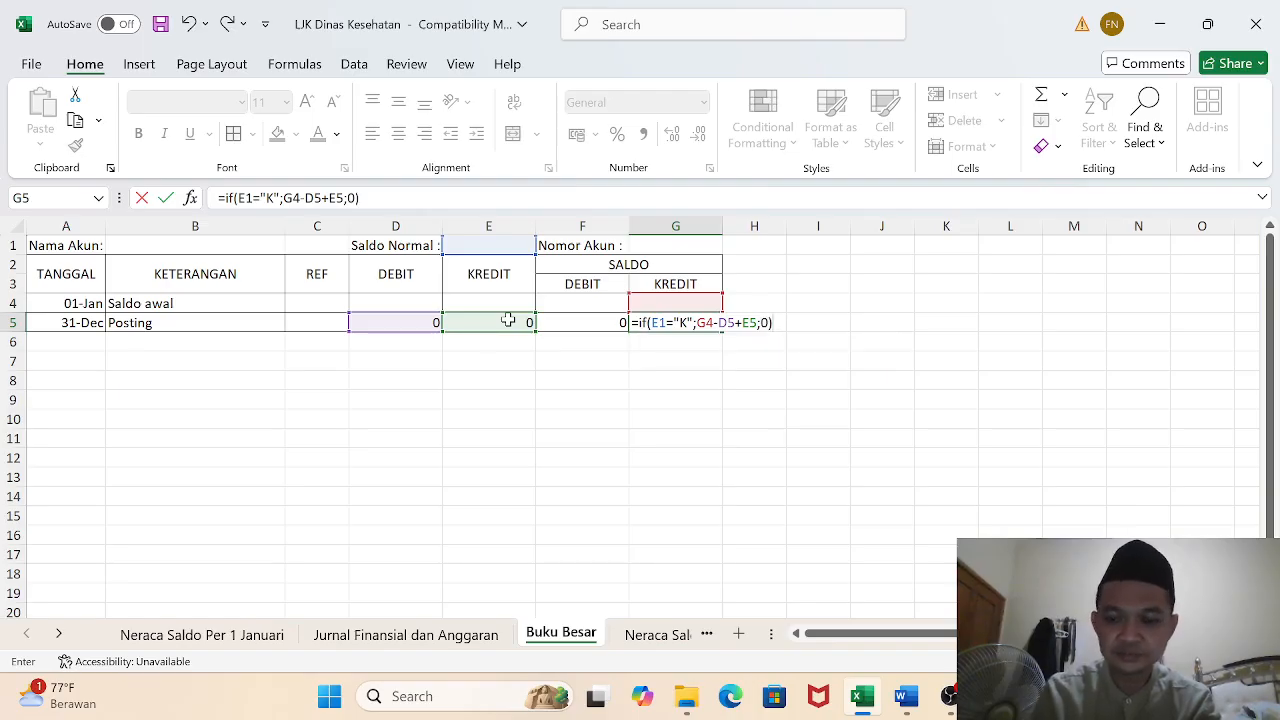
pyautogui.press('Return')
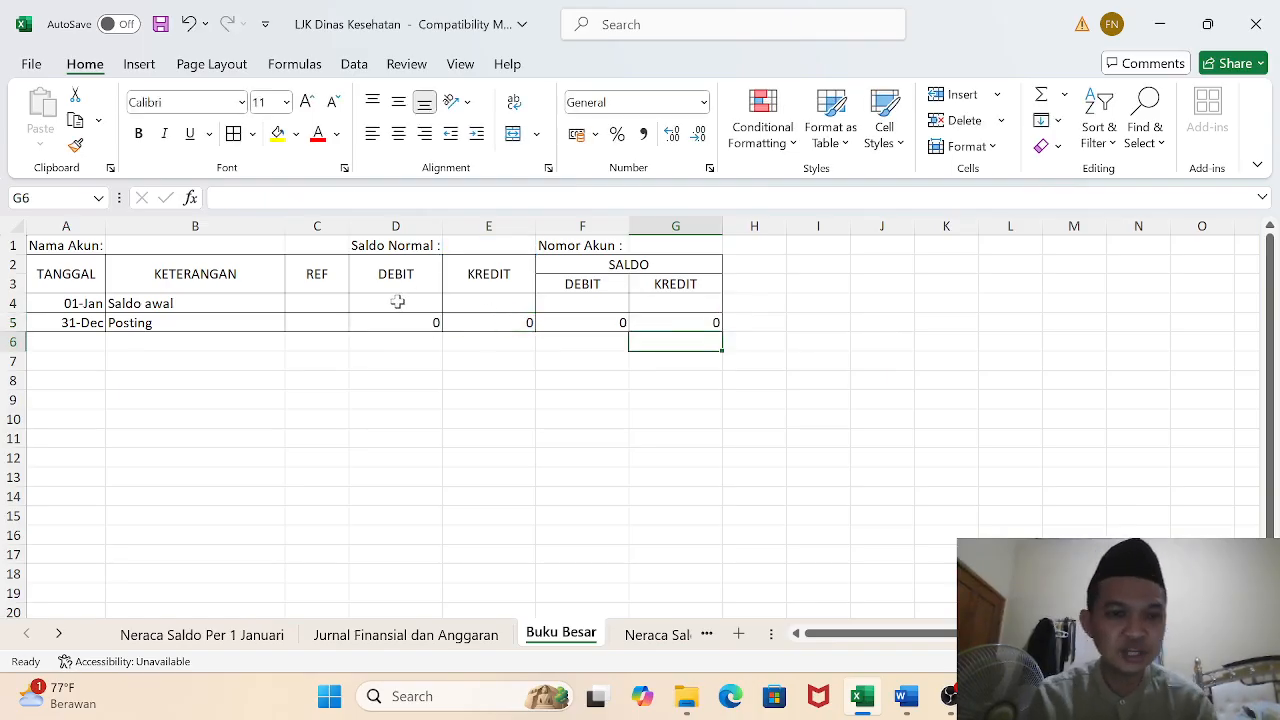
# Format the debit, credit and balance cells D4:G5 as Accounting and reduce their decimal places
pyautogui.moveTo(397, 301); pyautogui.dragTo(690, 327)
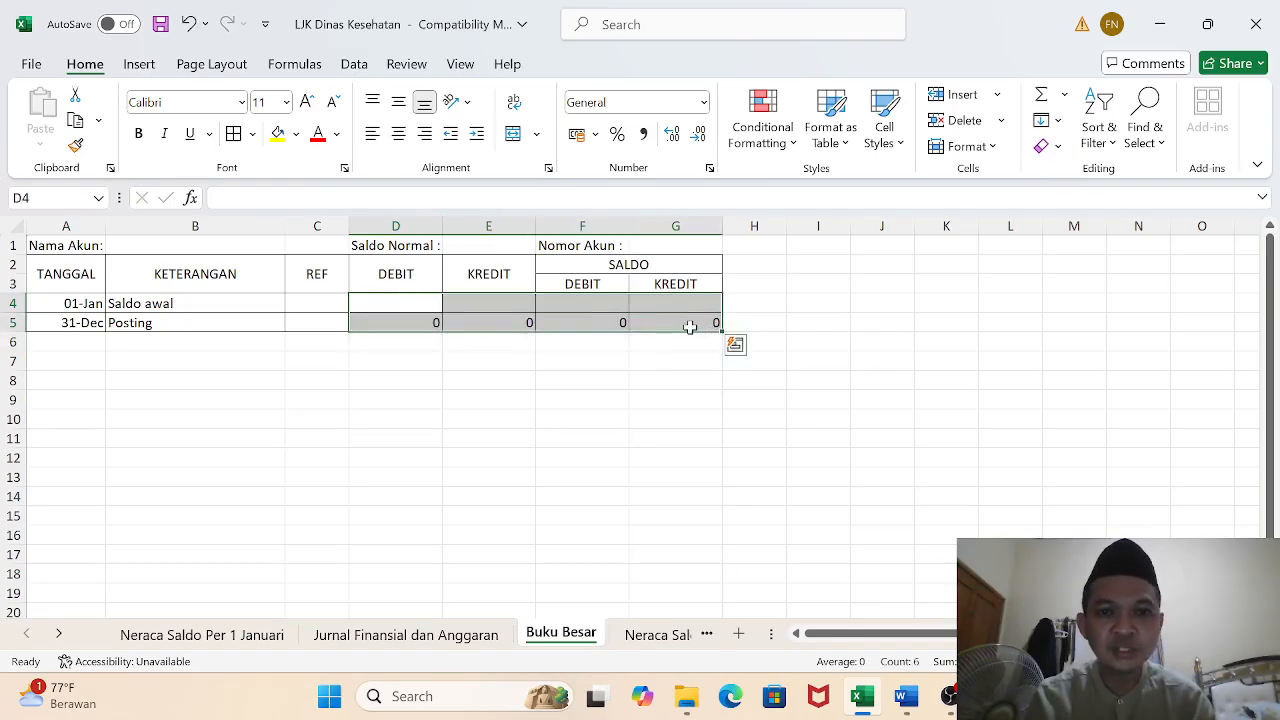
pyautogui.click(703, 103)
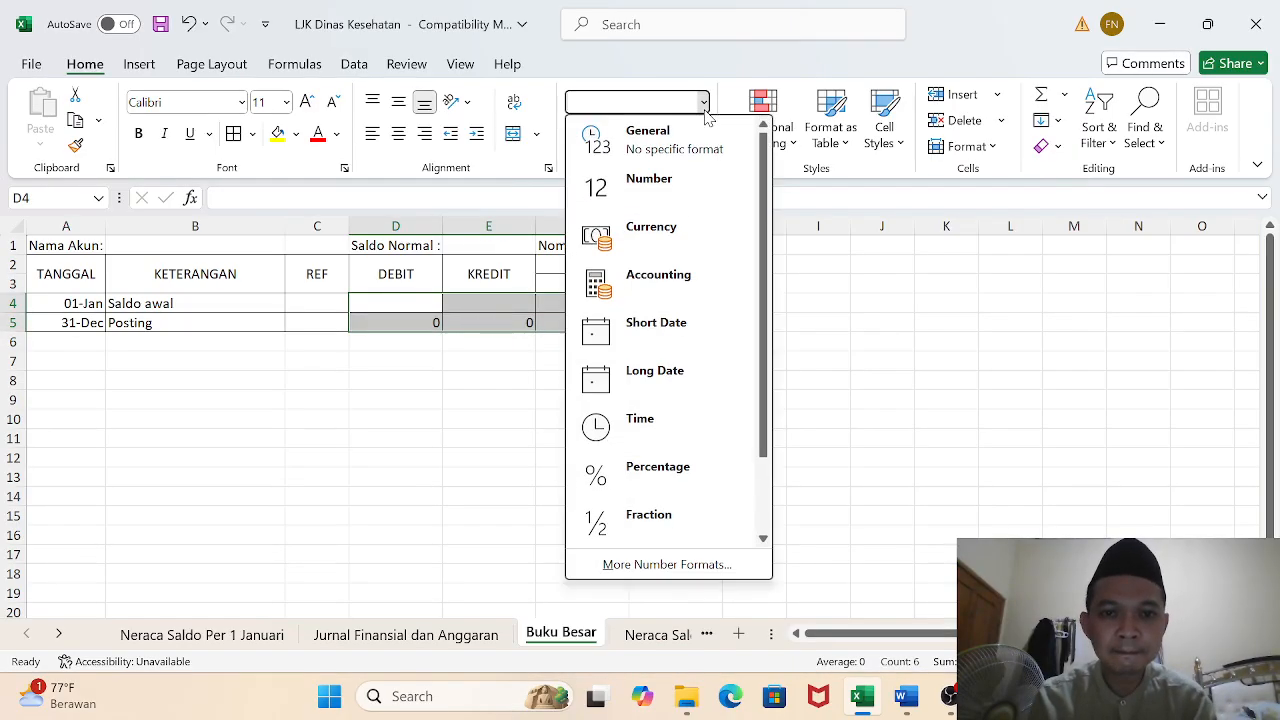
pyautogui.click(637, 285)
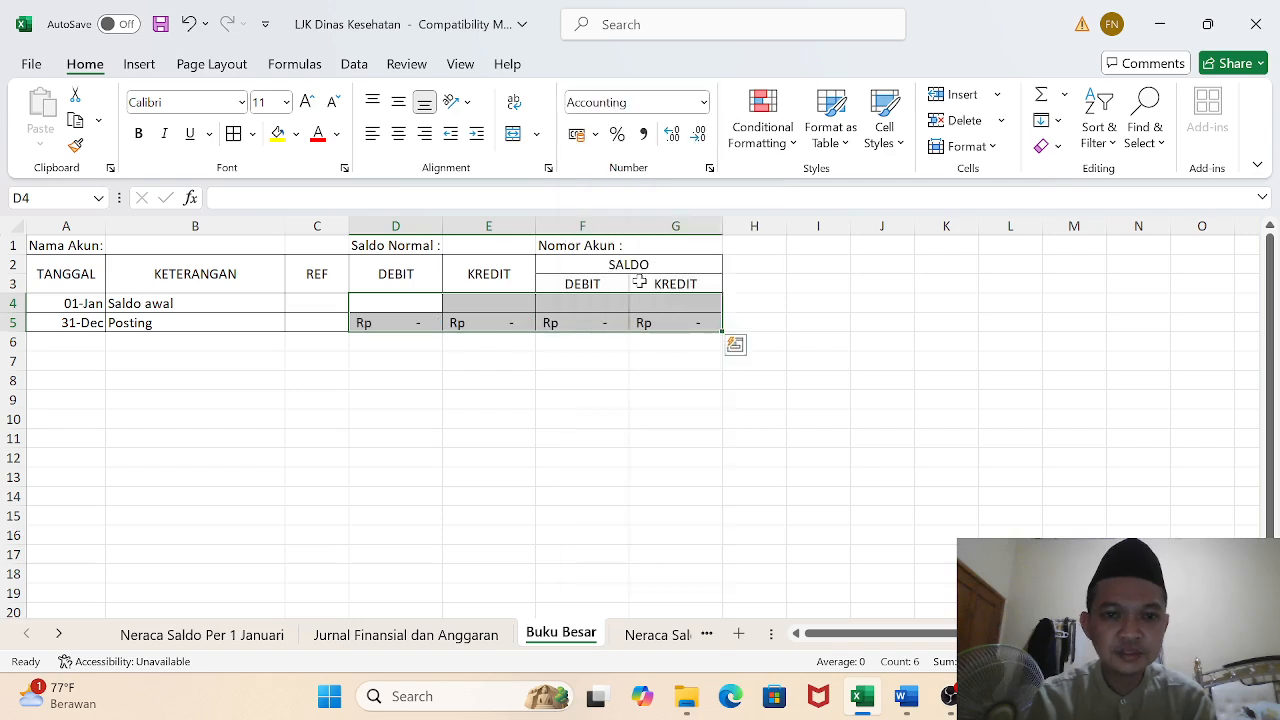
pyautogui.click(700, 137)
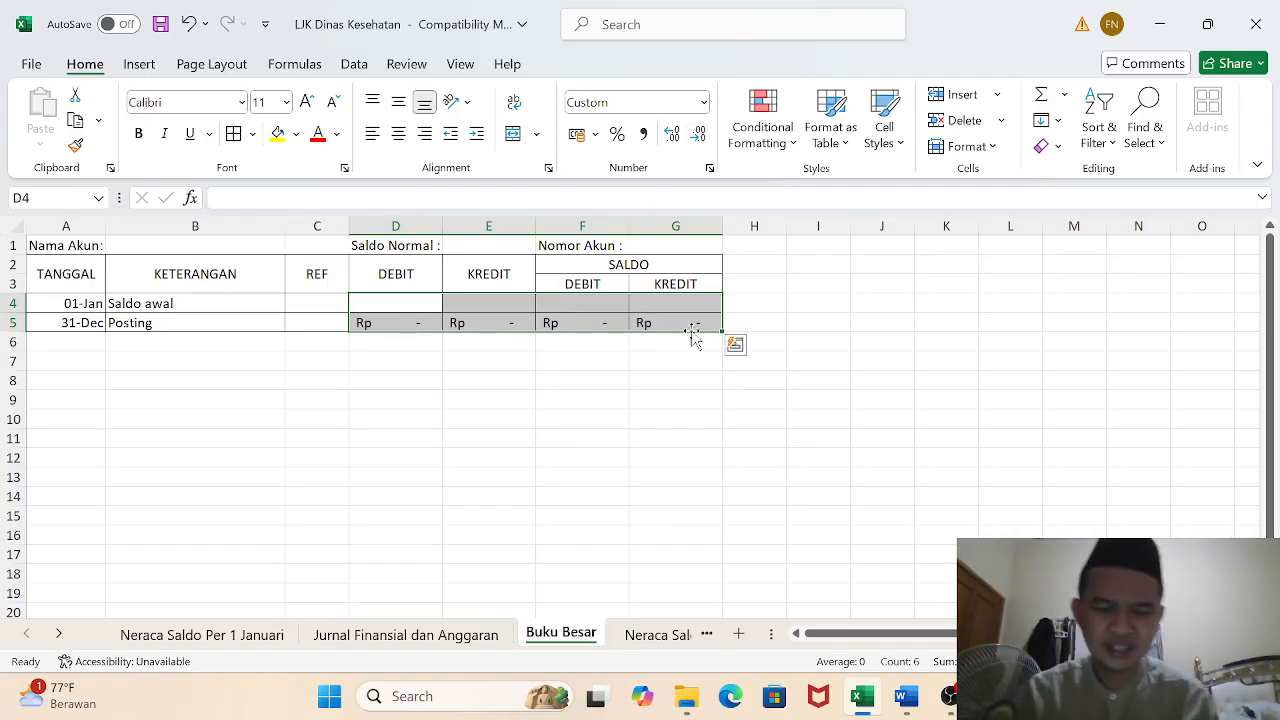
pyautogui.click(488, 400)
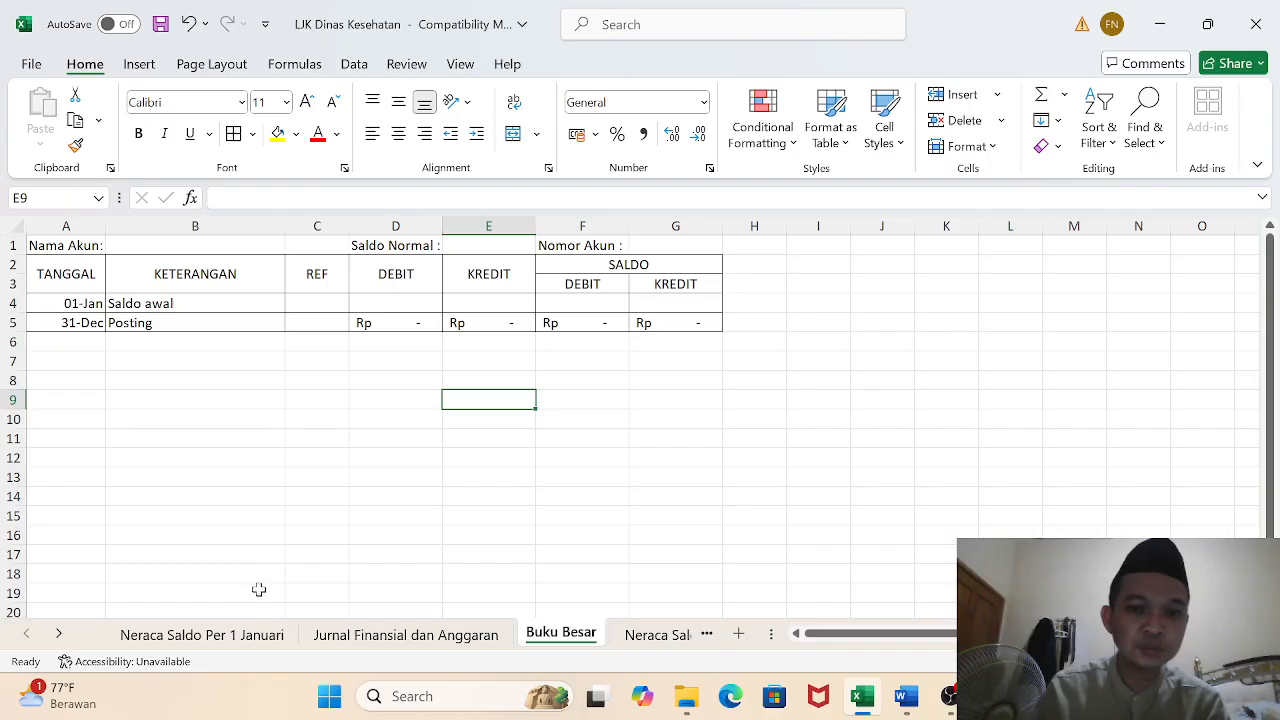
# Test the ledger with account code 111 from the opening trial balance in G1, and widen columns D to G to fit the amounts
pyautogui.click(223, 640)
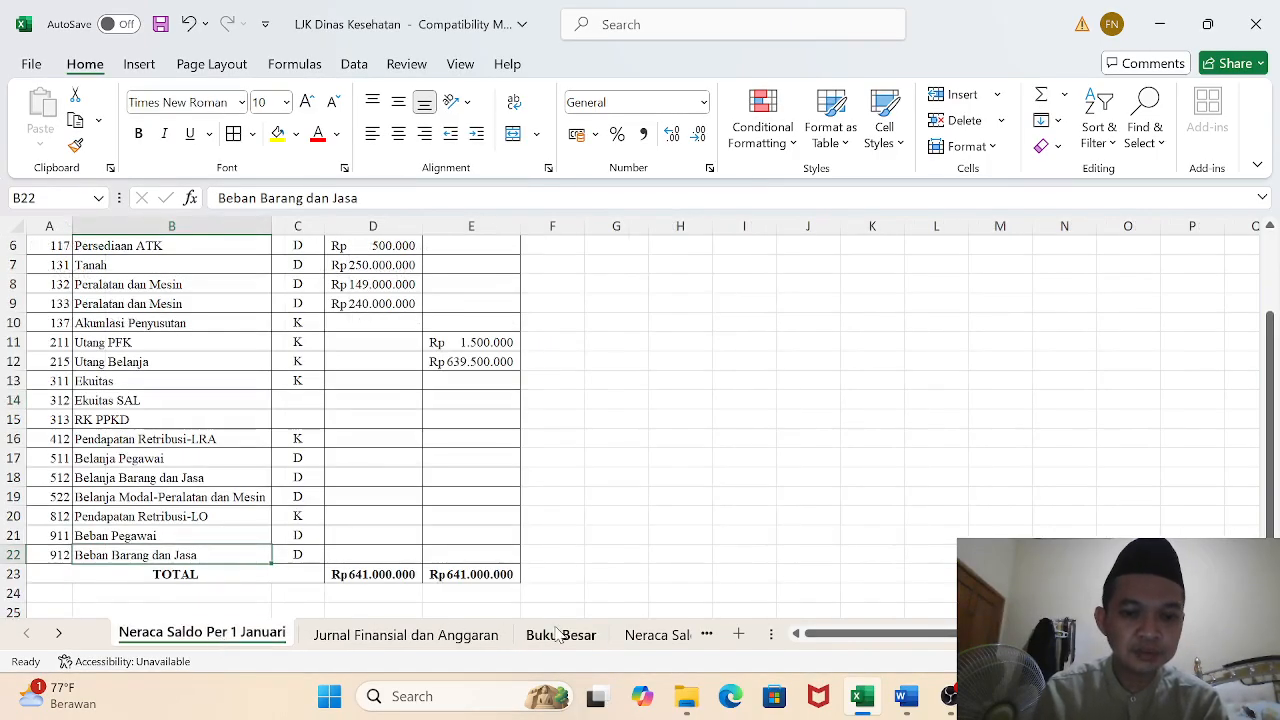
pyautogui.click(559, 636)
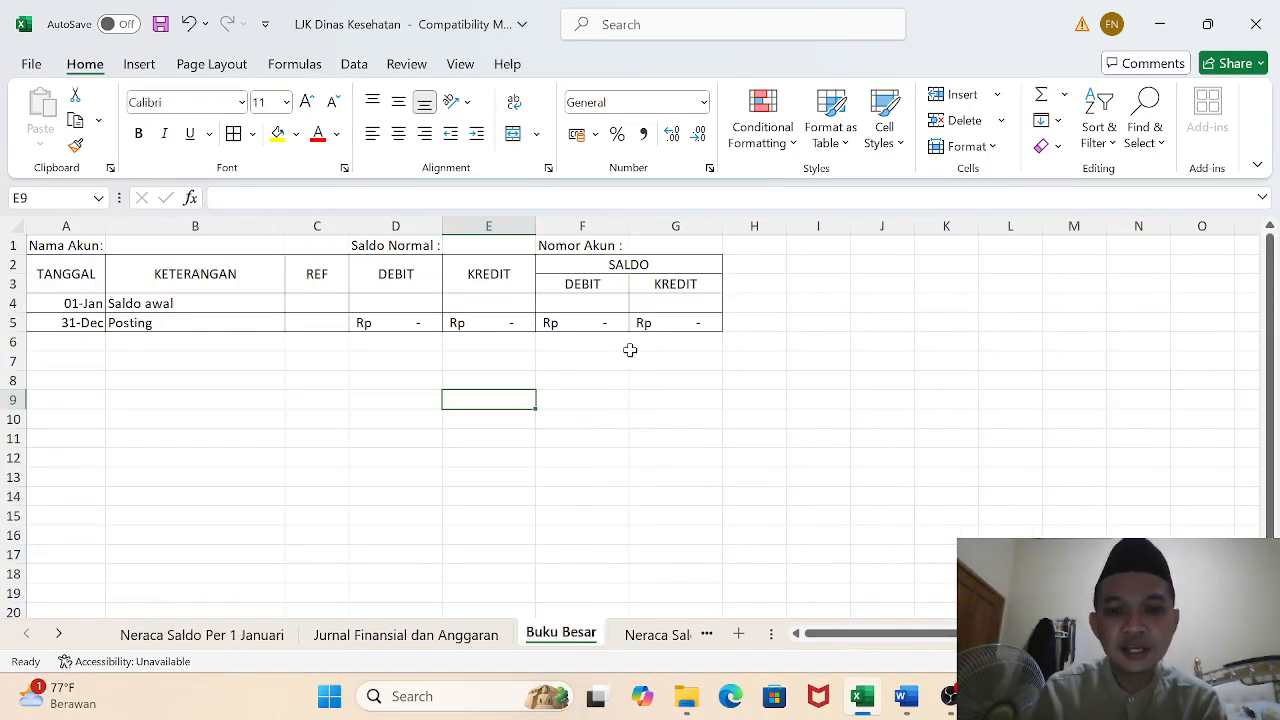
pyautogui.click(662, 245)
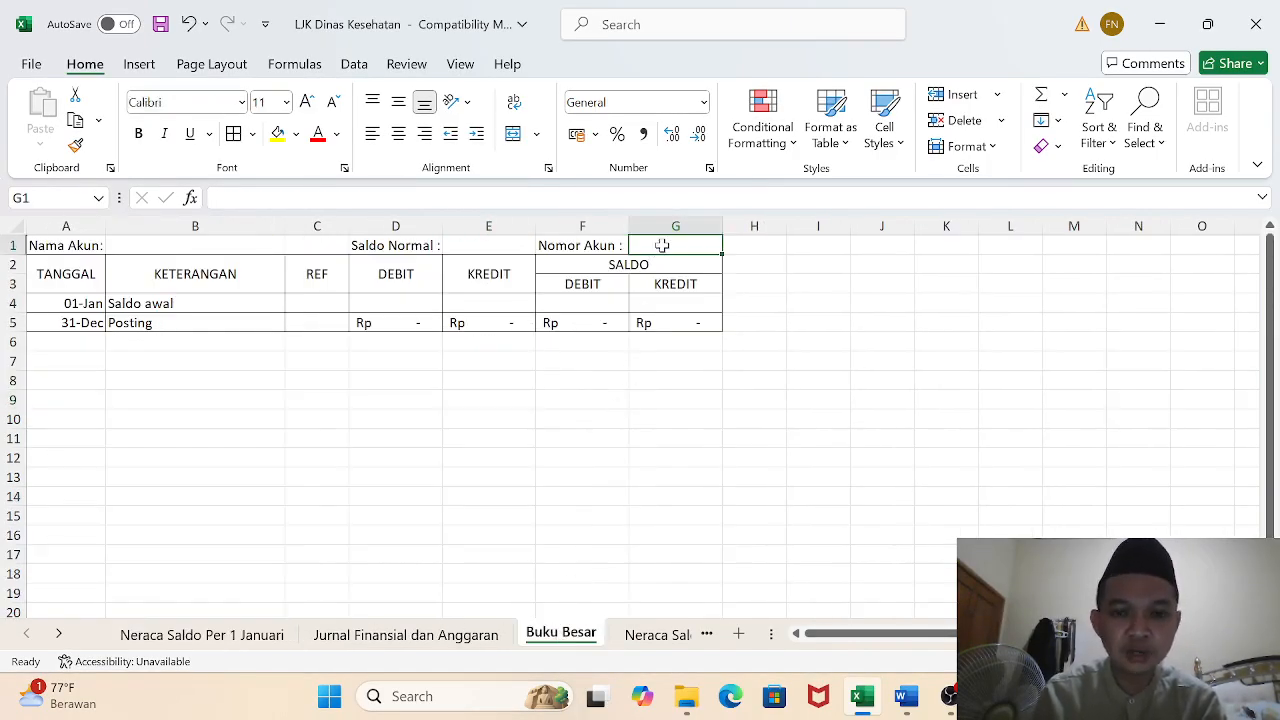
pyautogui.click(180, 643)
pyautogui.moveTo(1275, 424); pyautogui.dragTo(1275, 410)
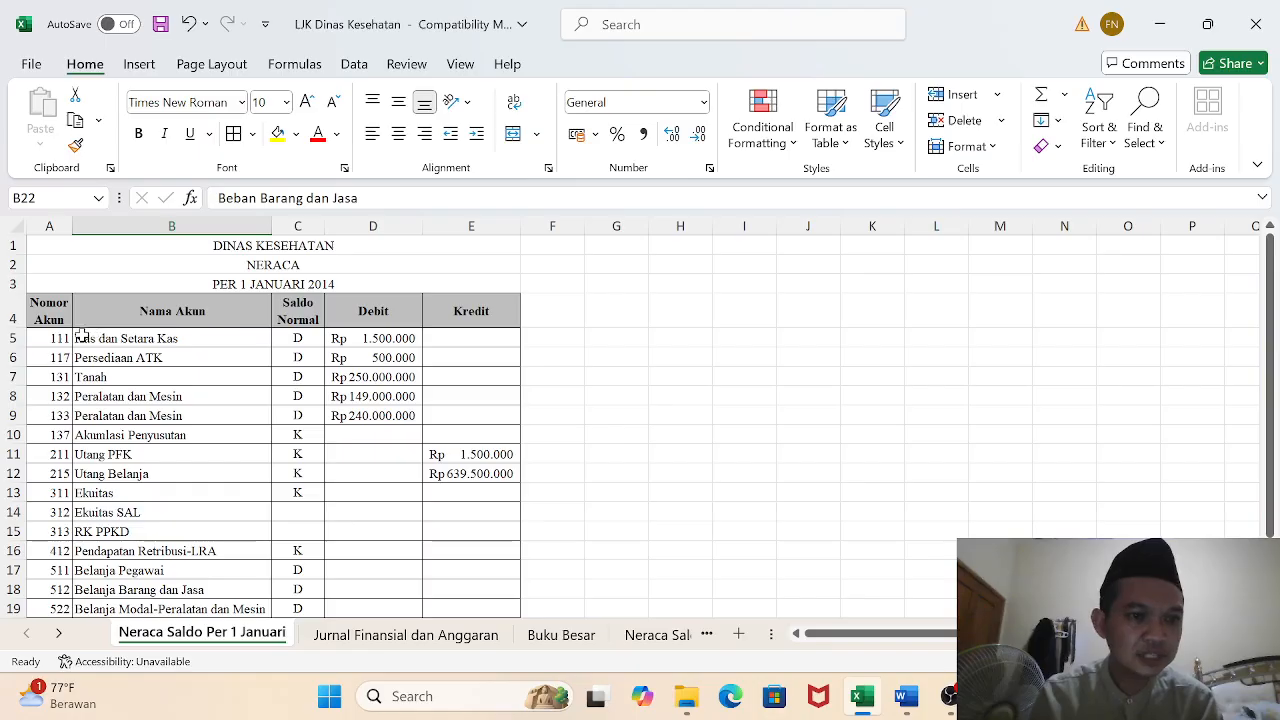
pyautogui.click(560, 635)
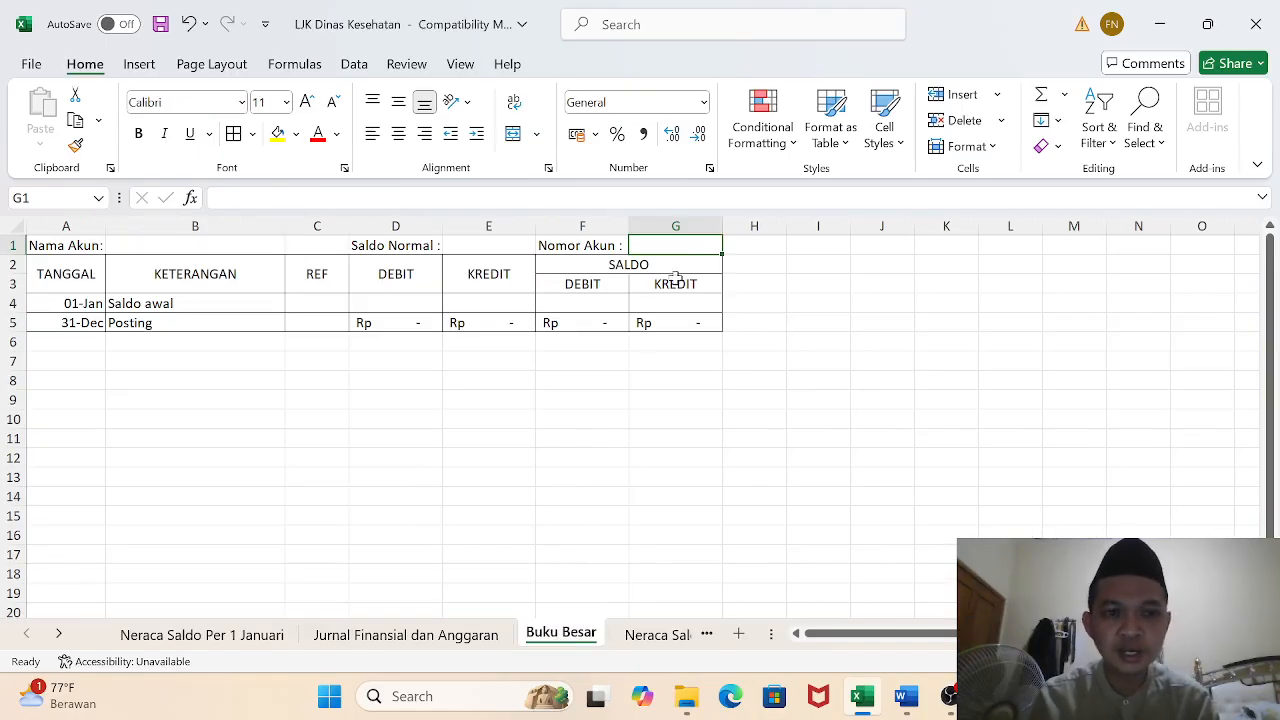
pyautogui.write('1')
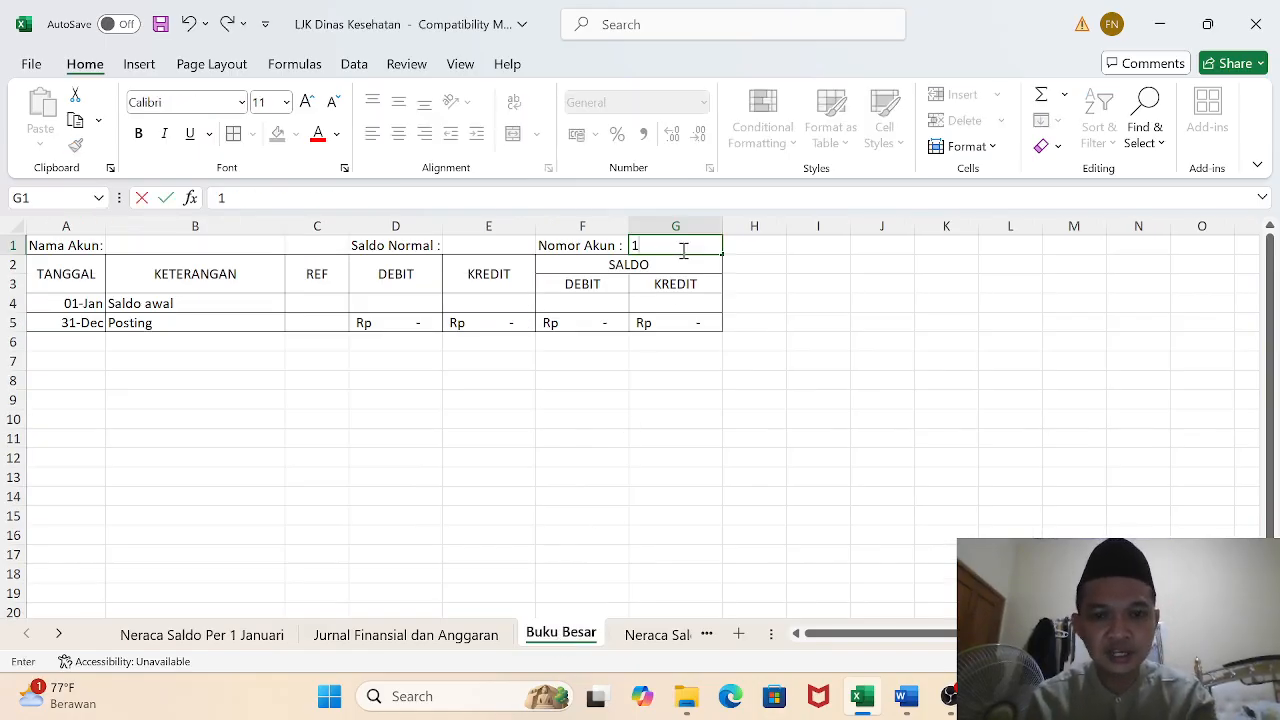
pyautogui.write('11')
pyautogui.press('Return')
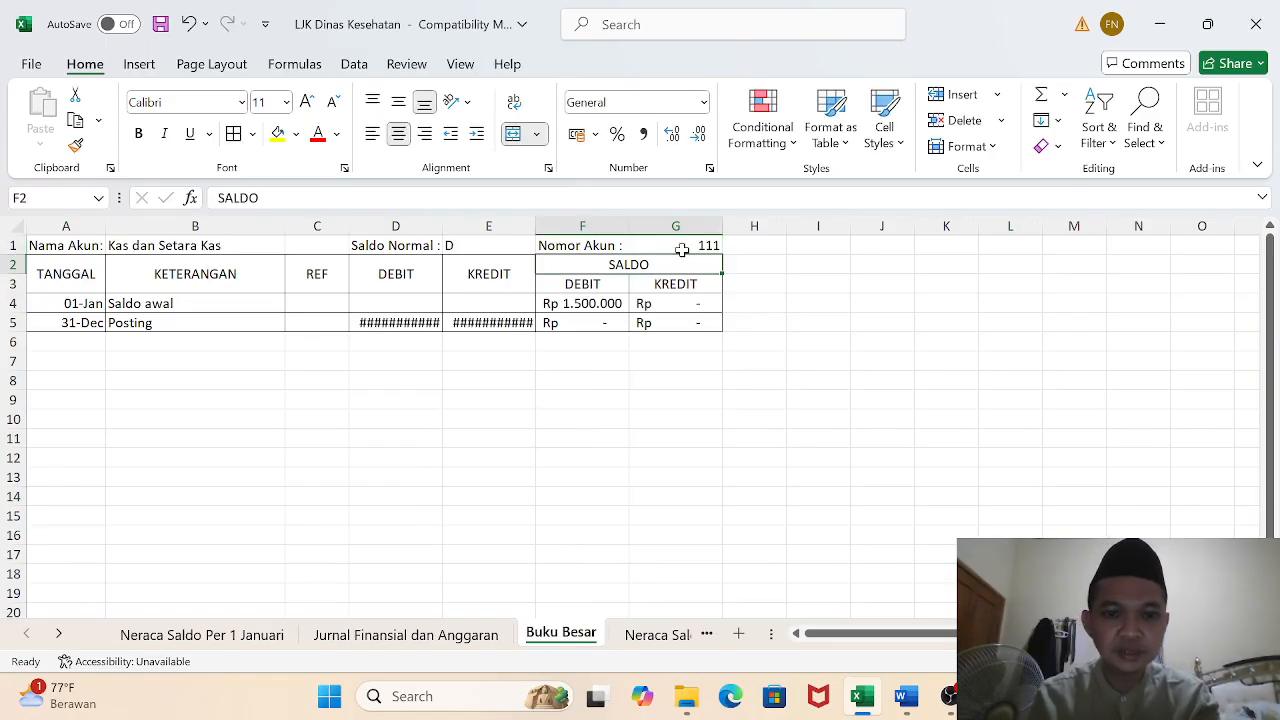
pyautogui.moveTo(410, 226); pyautogui.dragTo(686, 214)
pyautogui.moveTo(438, 223); pyautogui.dragTo(455, 223)
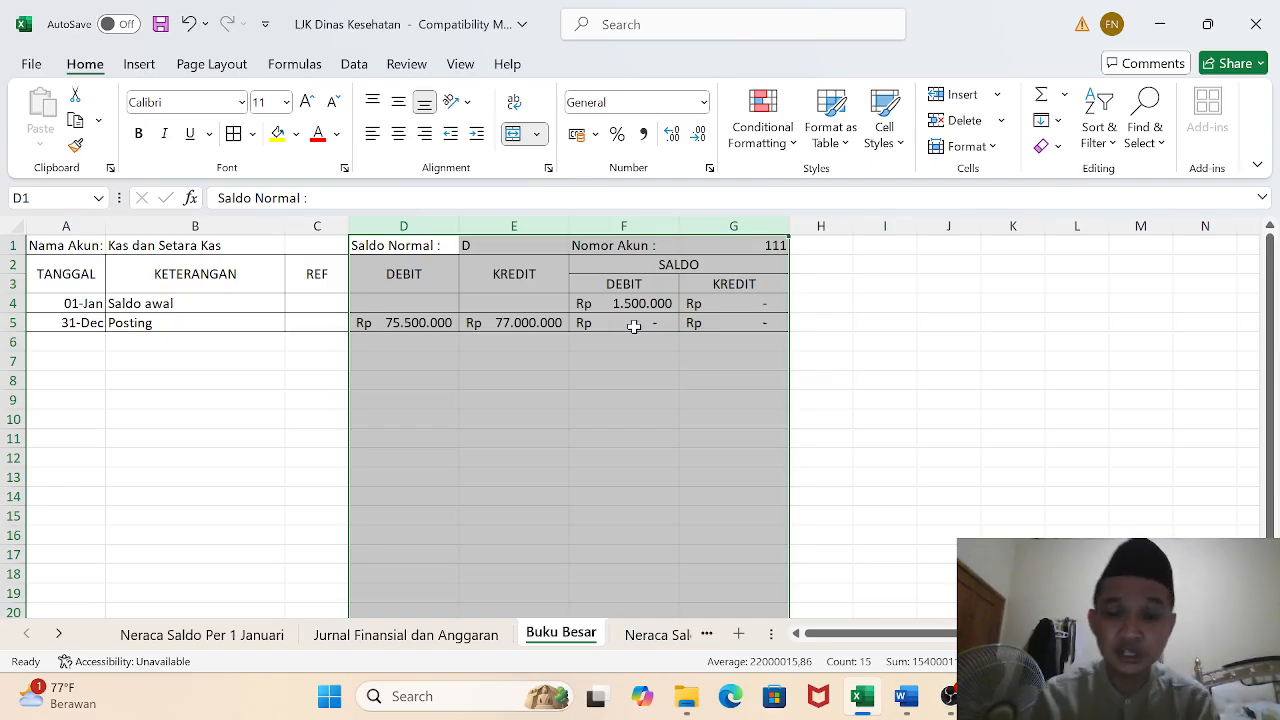
# Test the ledger with account code 313 in G1, and widen columns D to G further to fit the posted amounts
pyautogui.click(767, 245)
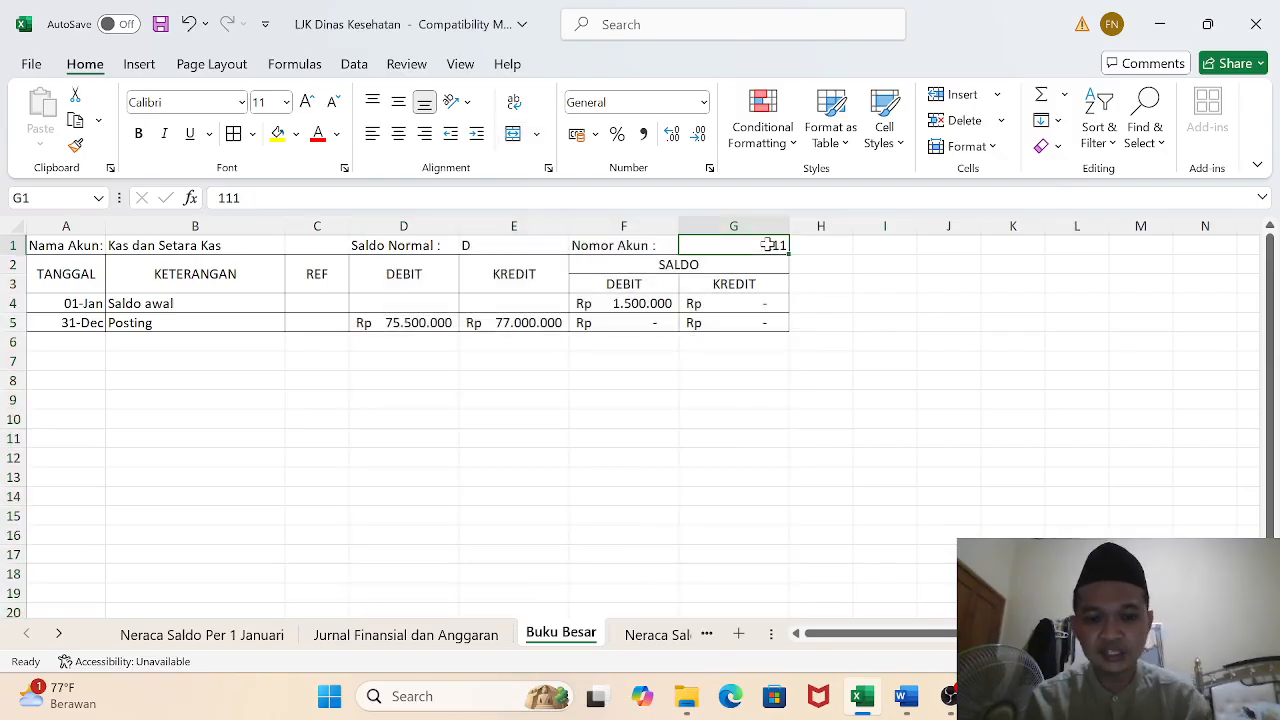
pyautogui.write('31')
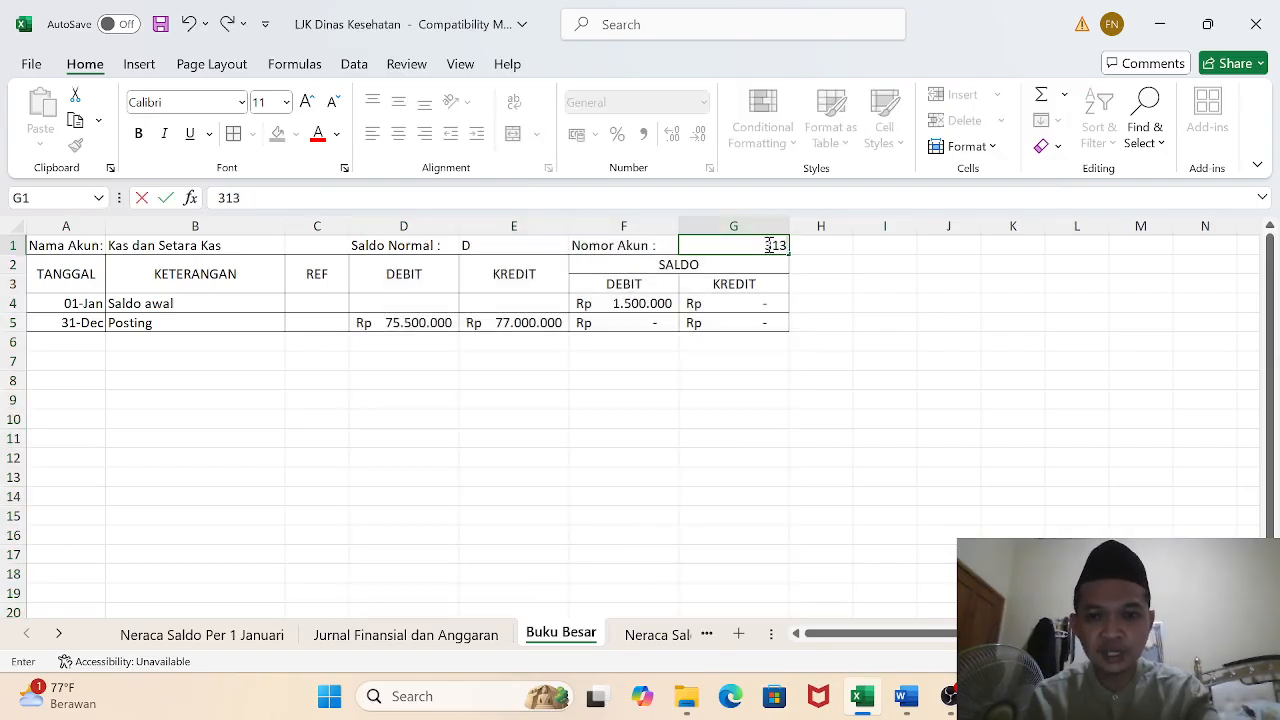
pyautogui.write('3')
pyautogui.press('Return')
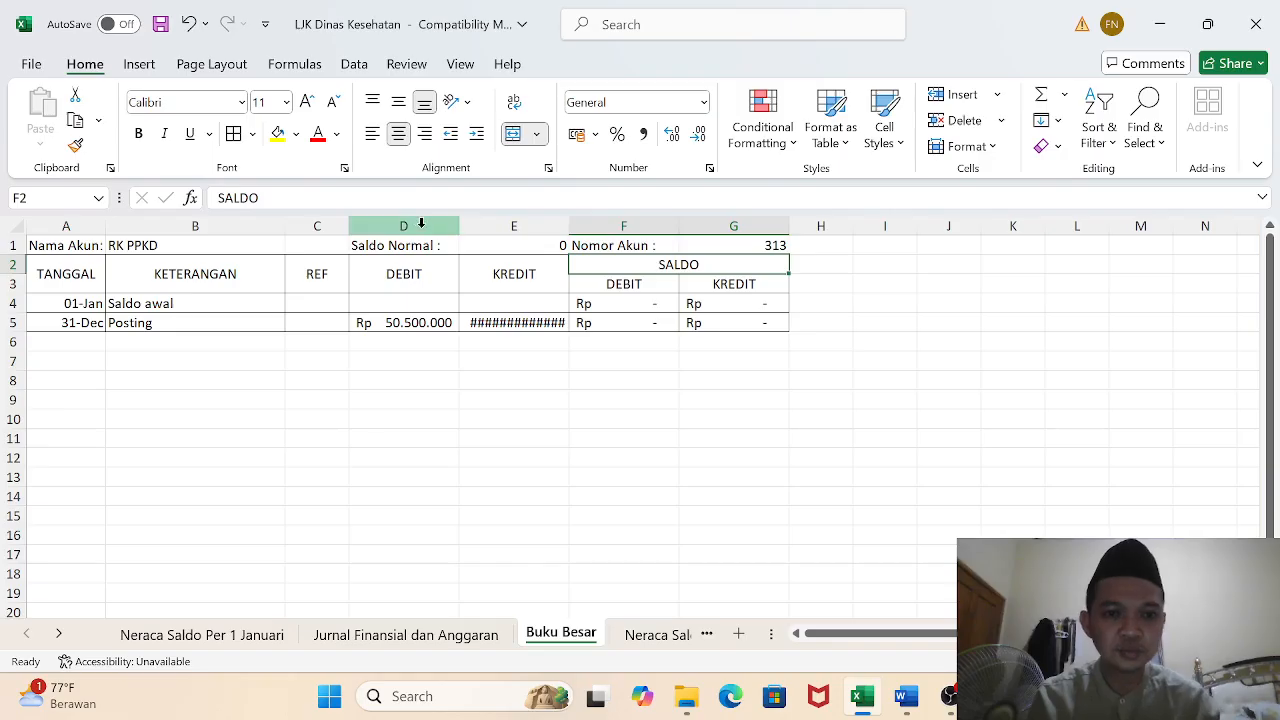
pyautogui.moveTo(408, 218); pyautogui.dragTo(710, 224)
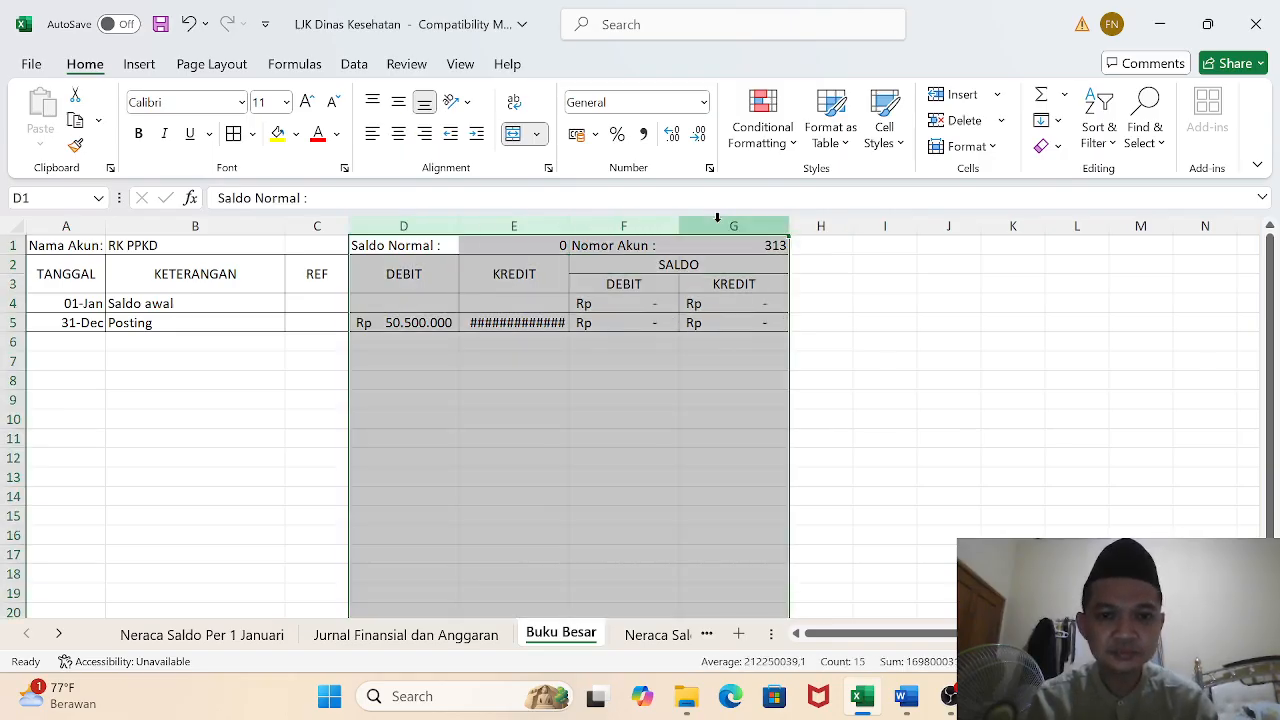
pyautogui.moveTo(460, 225); pyautogui.dragTo(470, 225)
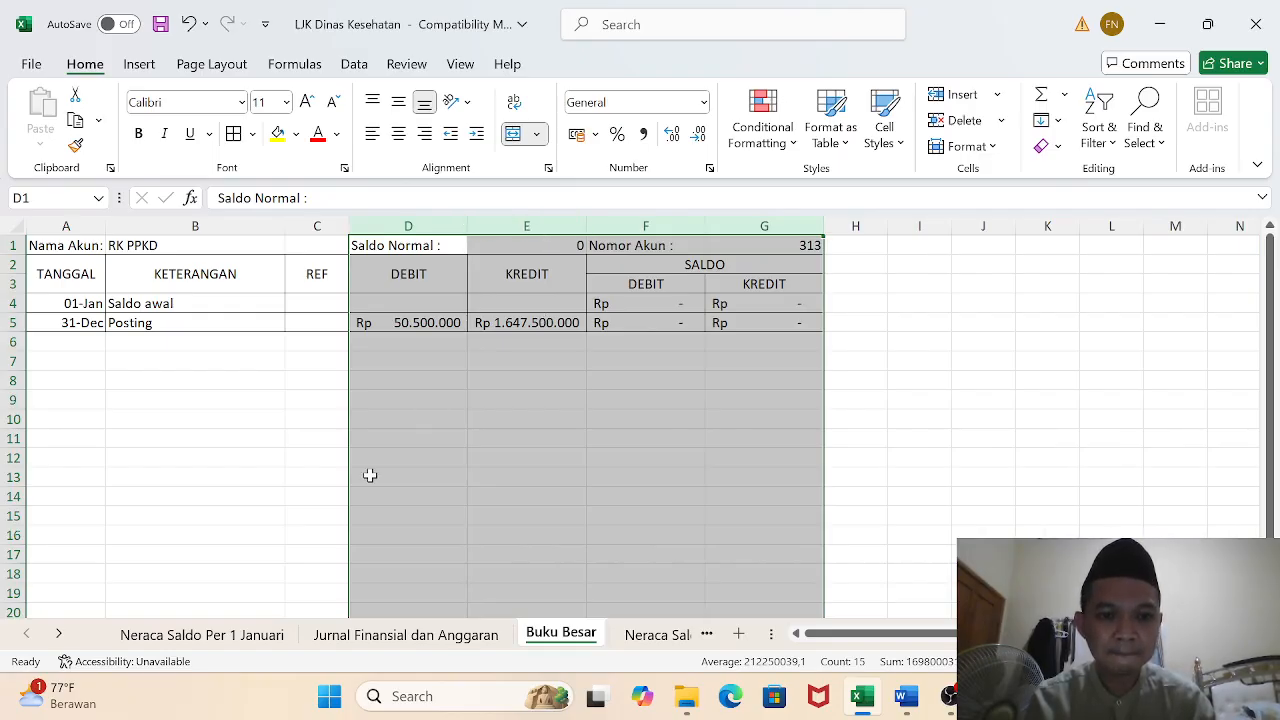
# On the Neraca Saldo Per 1 Januari sheet, set the Saldo Normal of Ekuitas SAL and RK PPKD to K in C14:C15
pyautogui.click(197, 637)
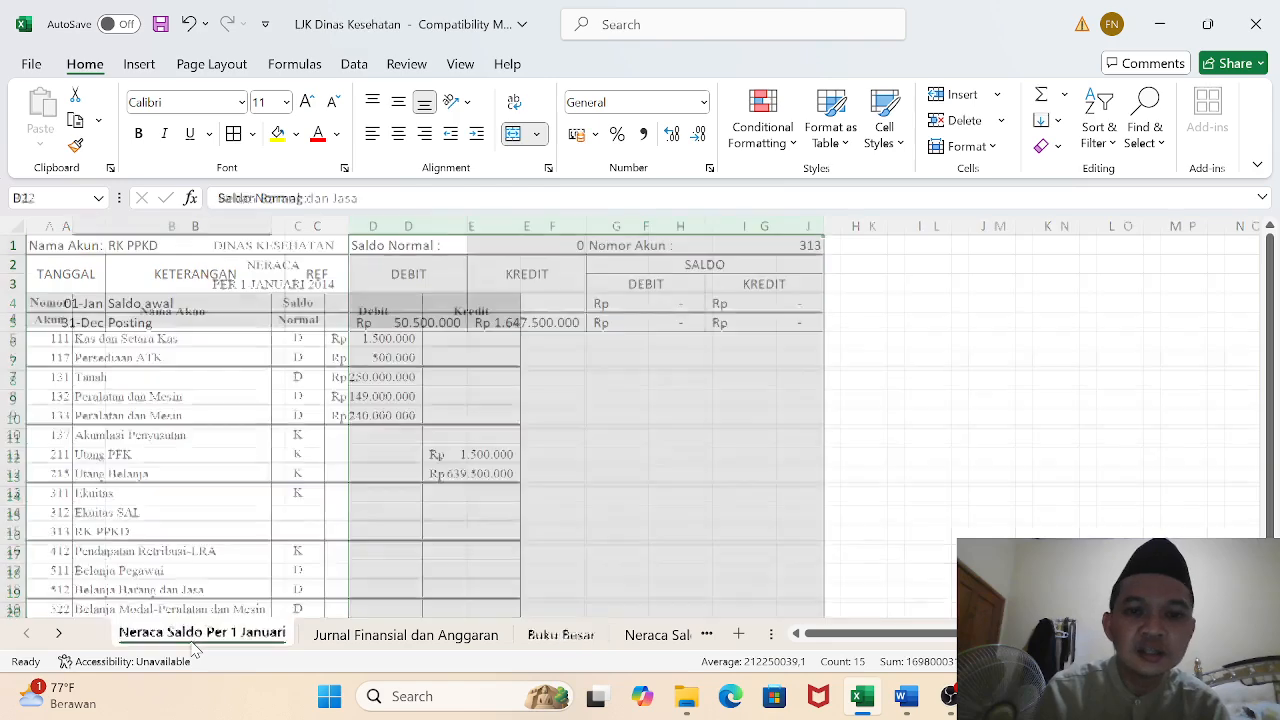
pyautogui.click(298, 512)
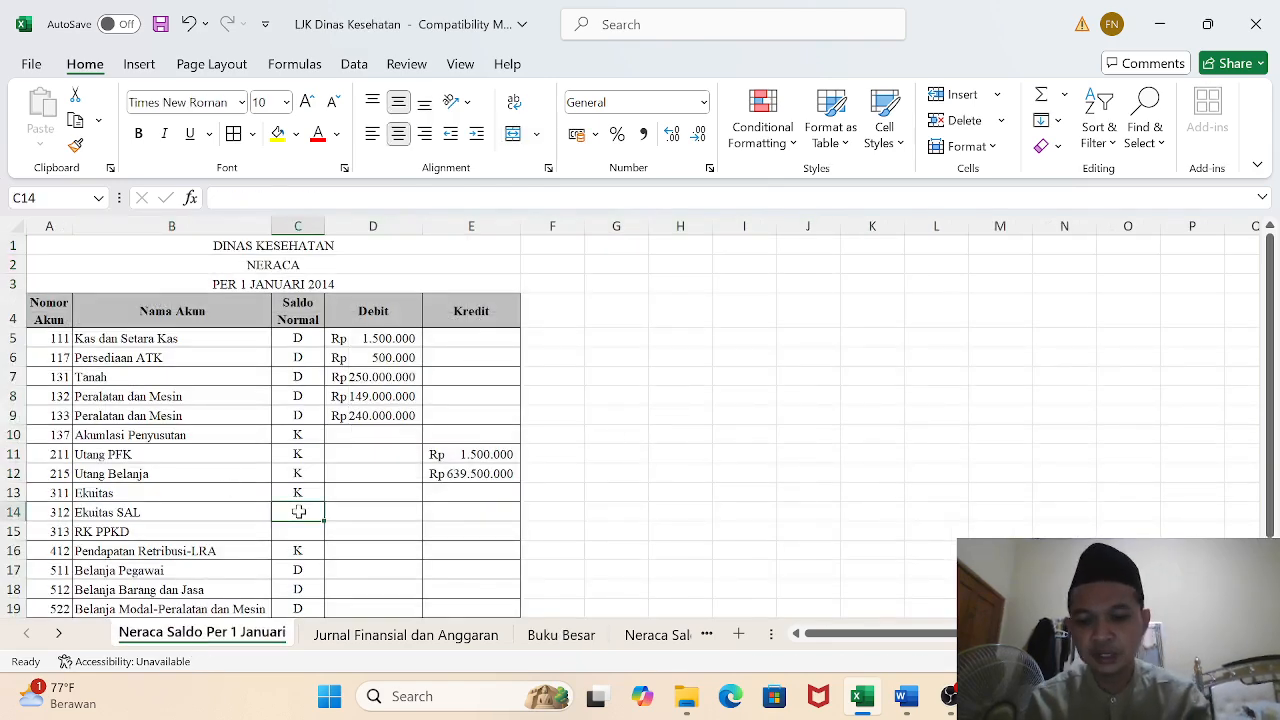
pyautogui.write('K')
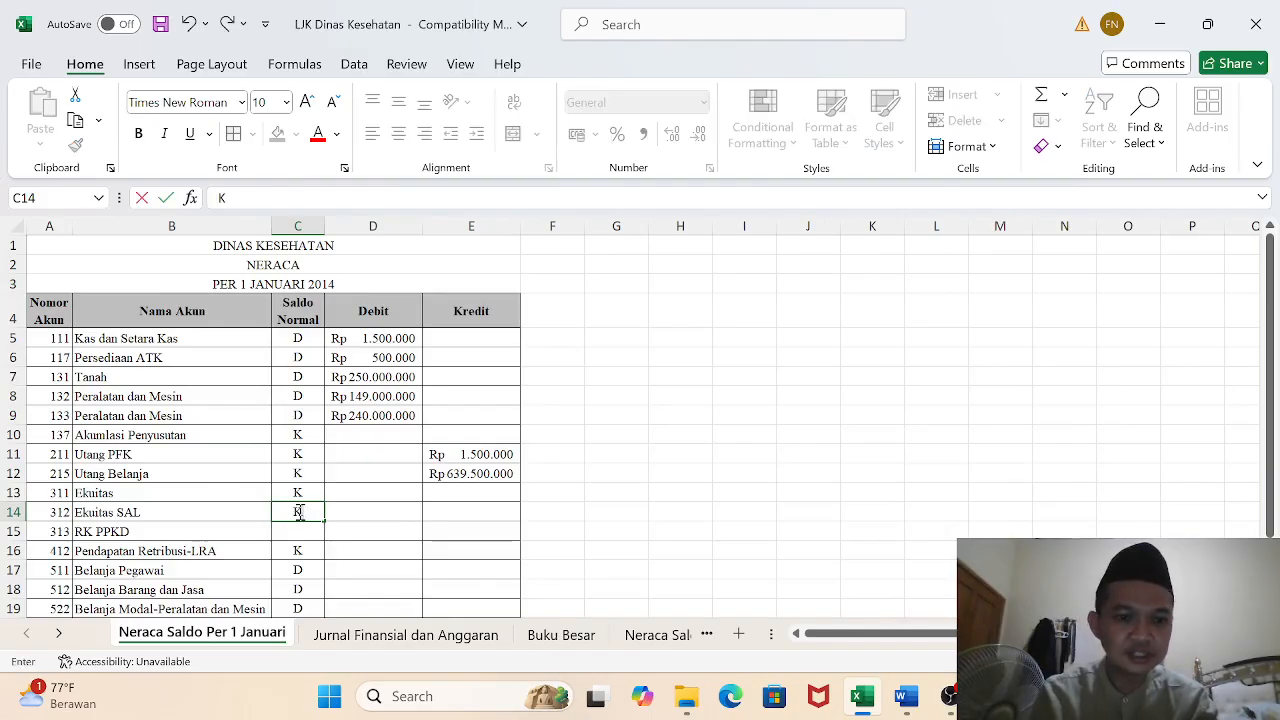
pyautogui.press('Return')
pyautogui.write('K')
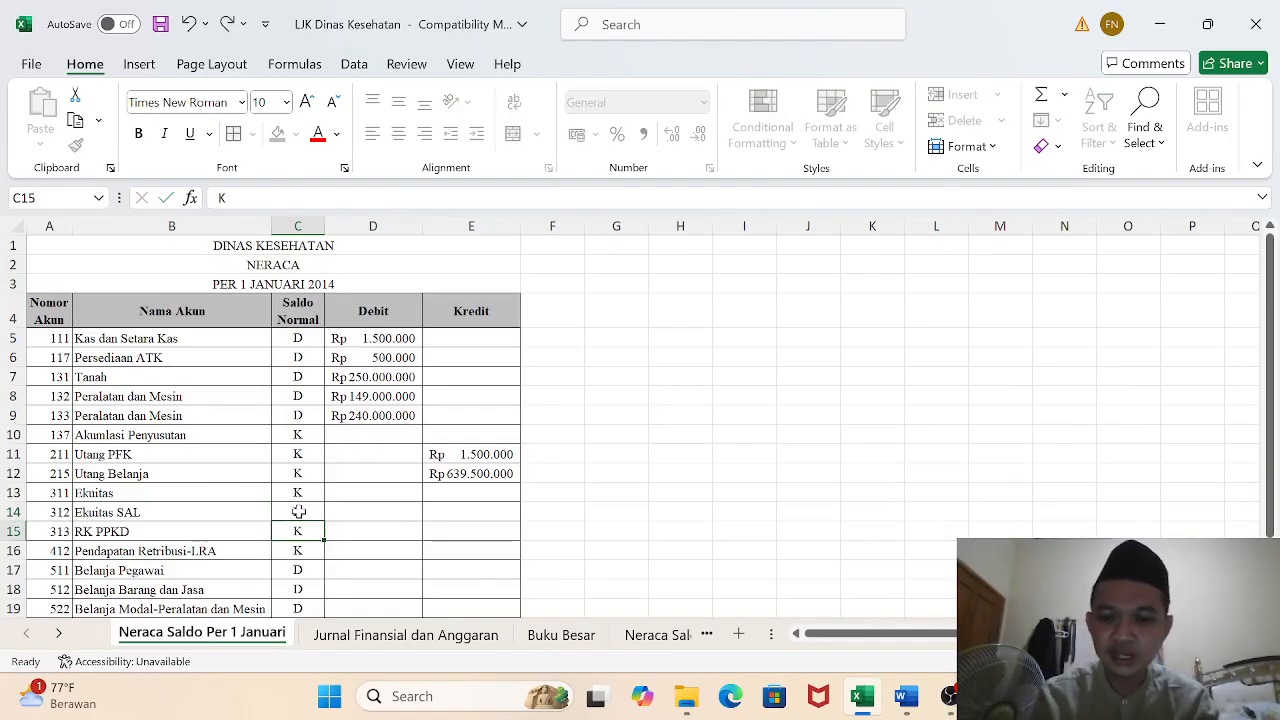
pyautogui.press('Return')
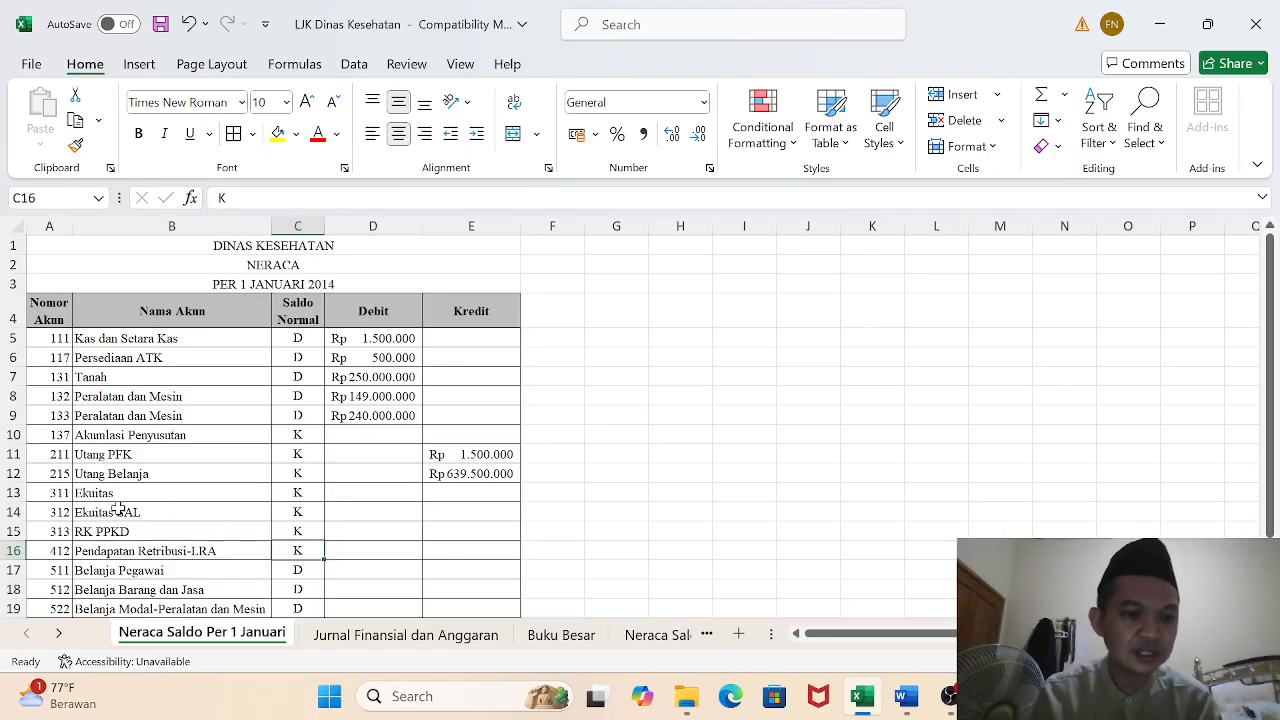
pyautogui.moveTo(62, 512); pyautogui.dragTo(294, 528)
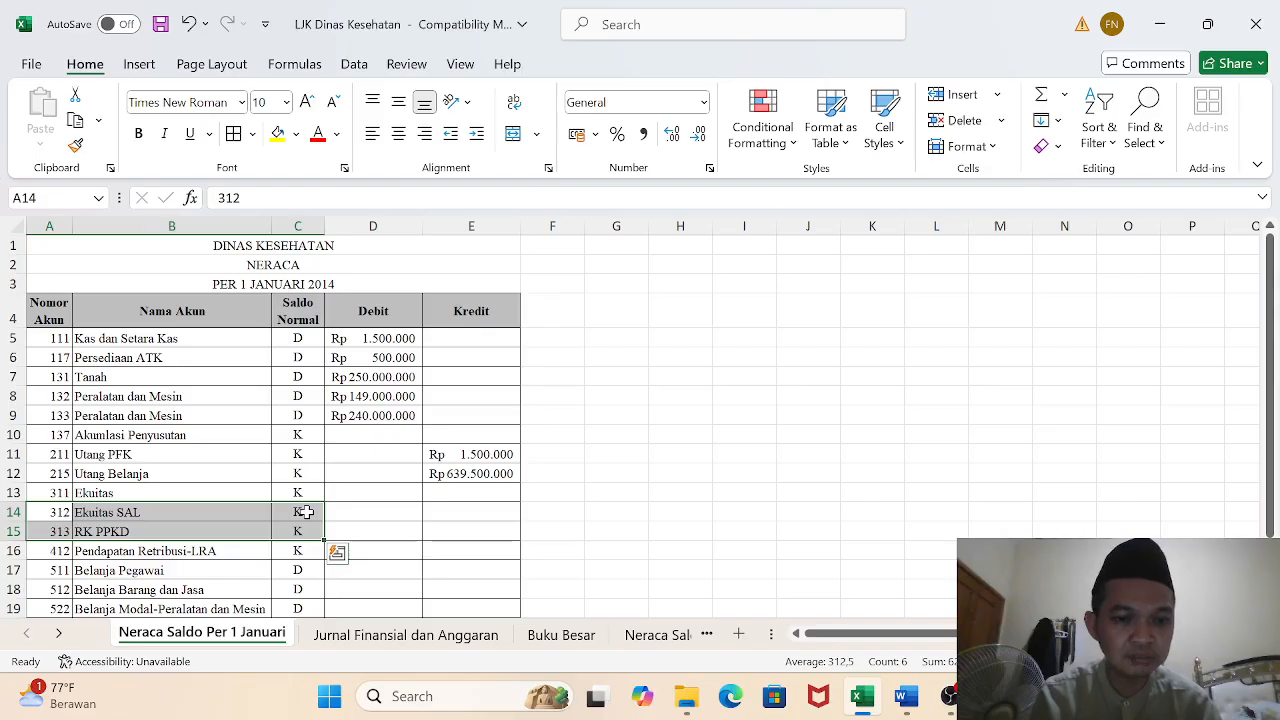
# On the Buku Besar sheet, clear the test account code from the Nomor Akun cell G1
pyautogui.click(566, 638)
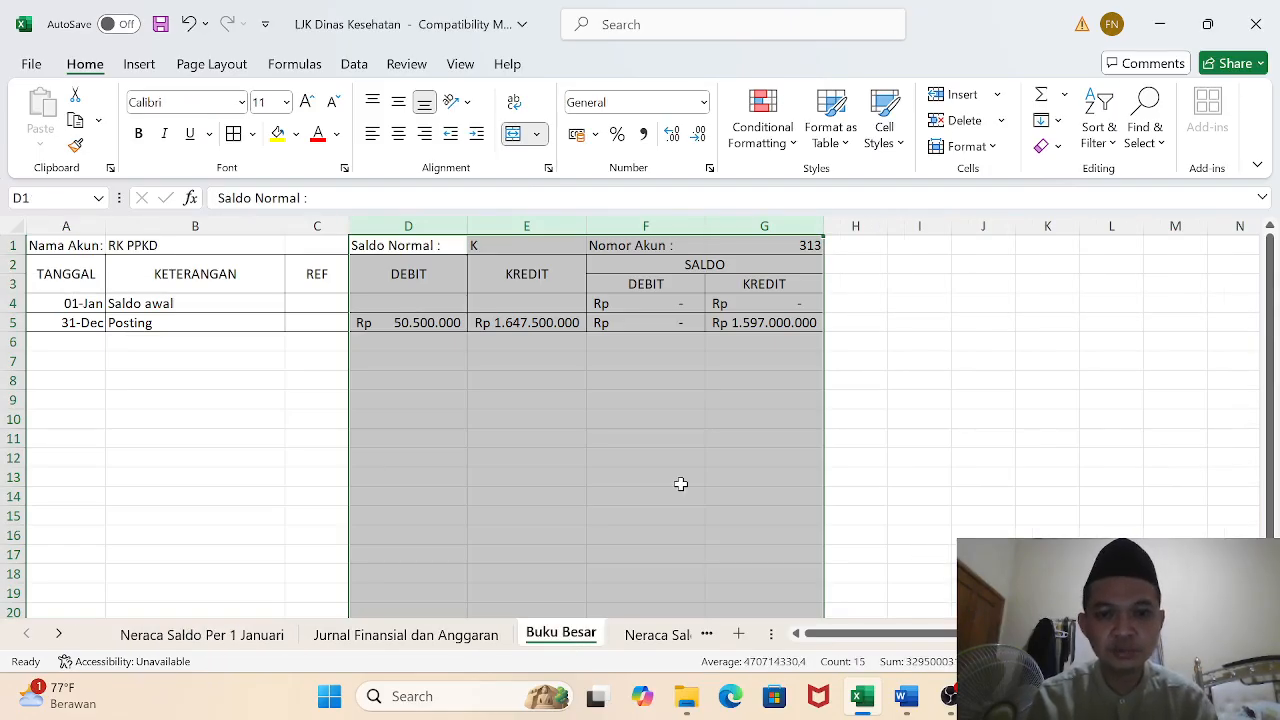
pyautogui.click(913, 327)
pyautogui.click(800, 248)
pyautogui.press('BackSpace')
pyautogui.press('Return')
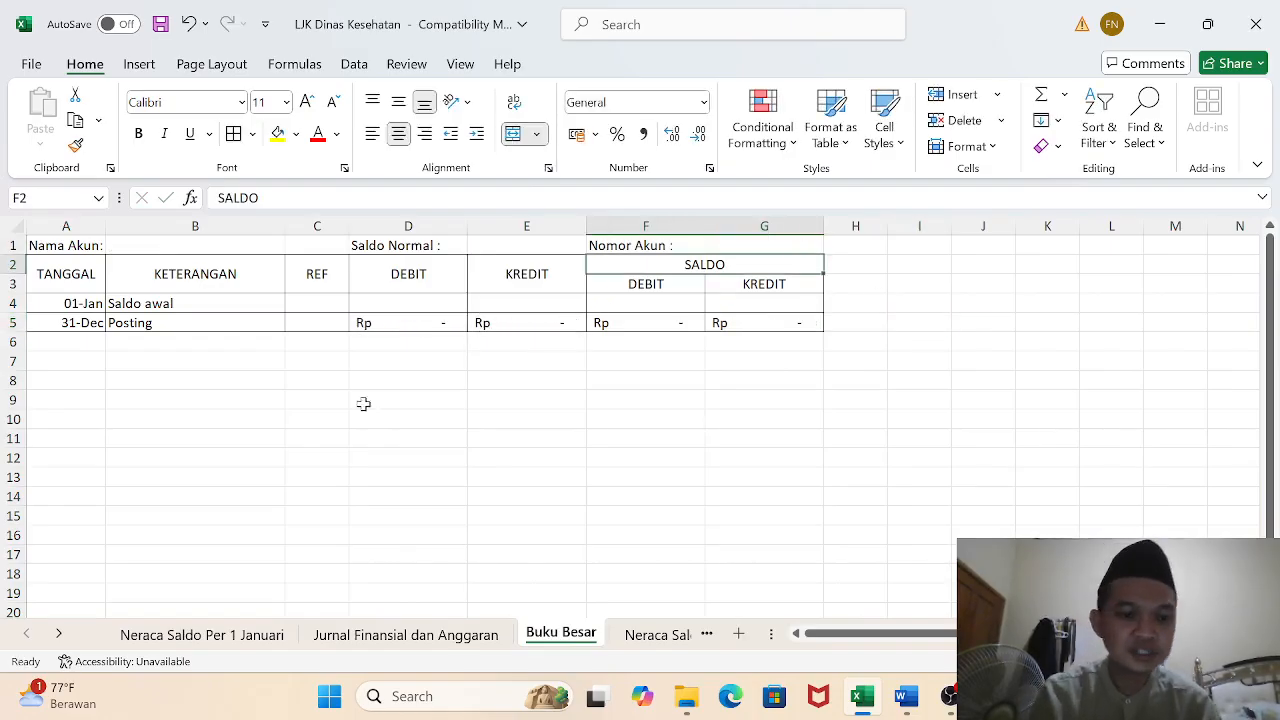
# On the Neraca Saldo Per 1 Januari sheet, review the account names in column B from Kas dan Setara Kas to Ekuitas SAL
pyautogui.click(182, 638)
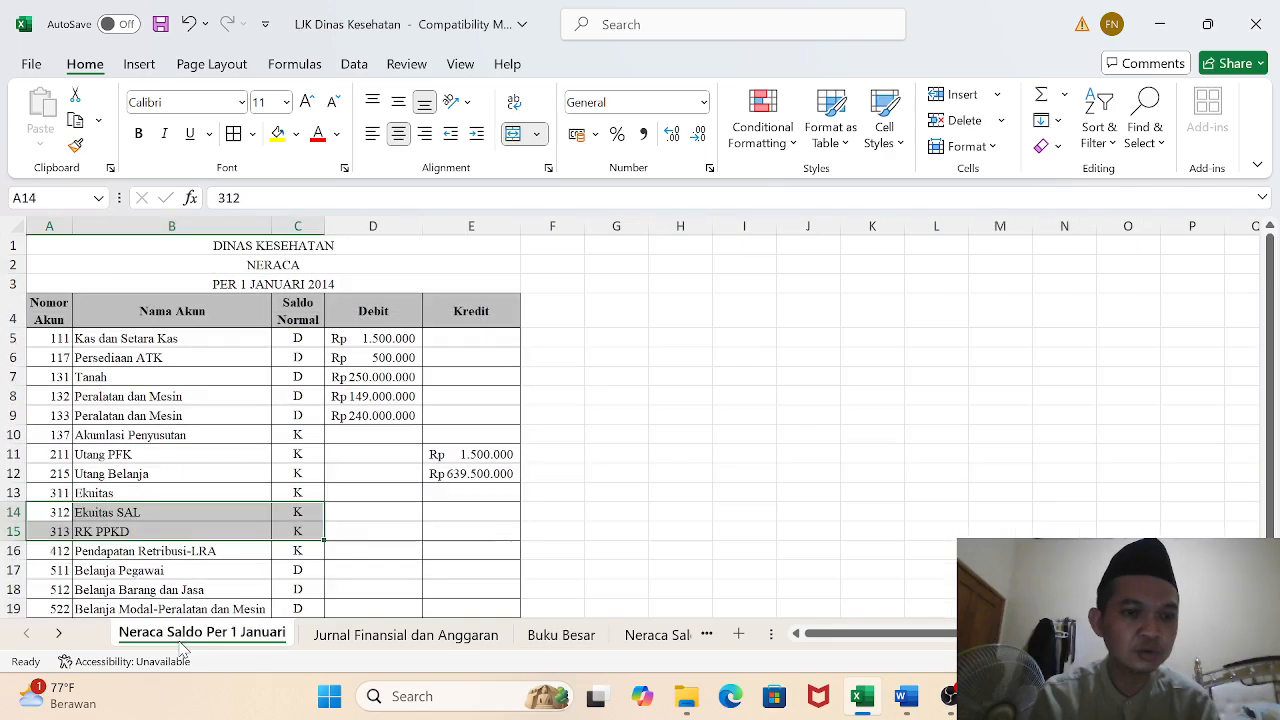
pyautogui.click(172, 340)
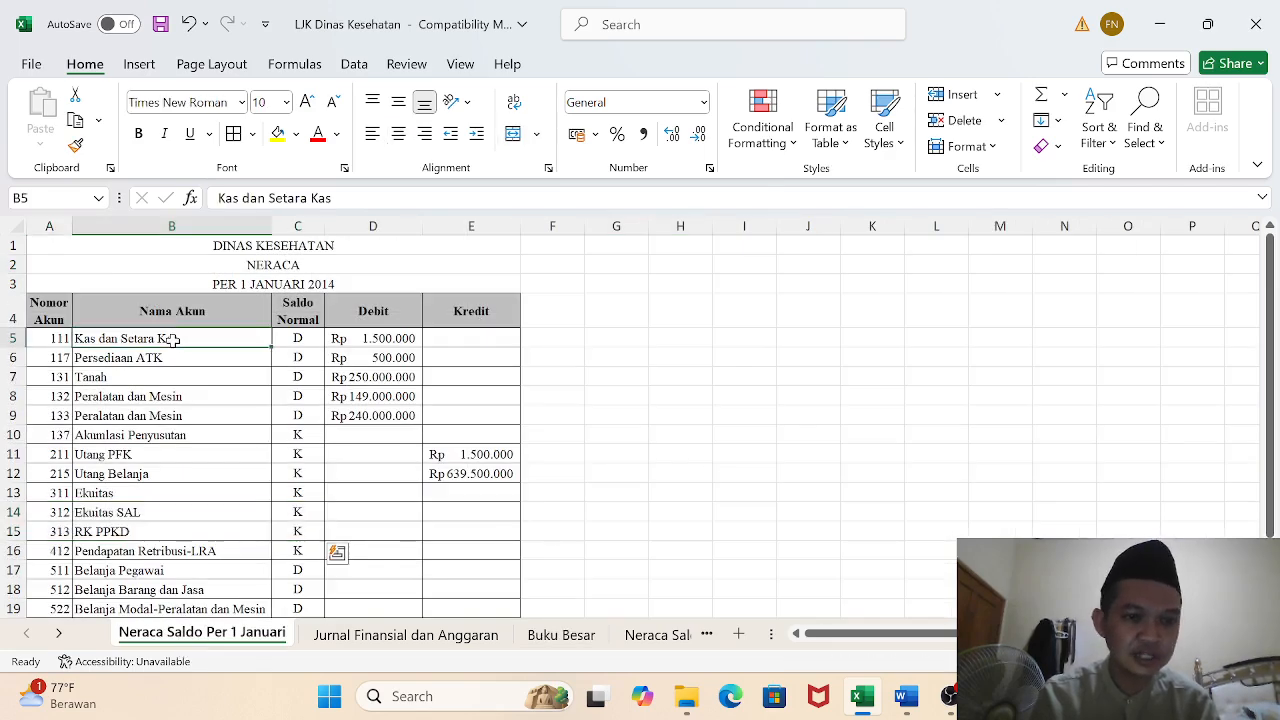
pyautogui.press('Down')
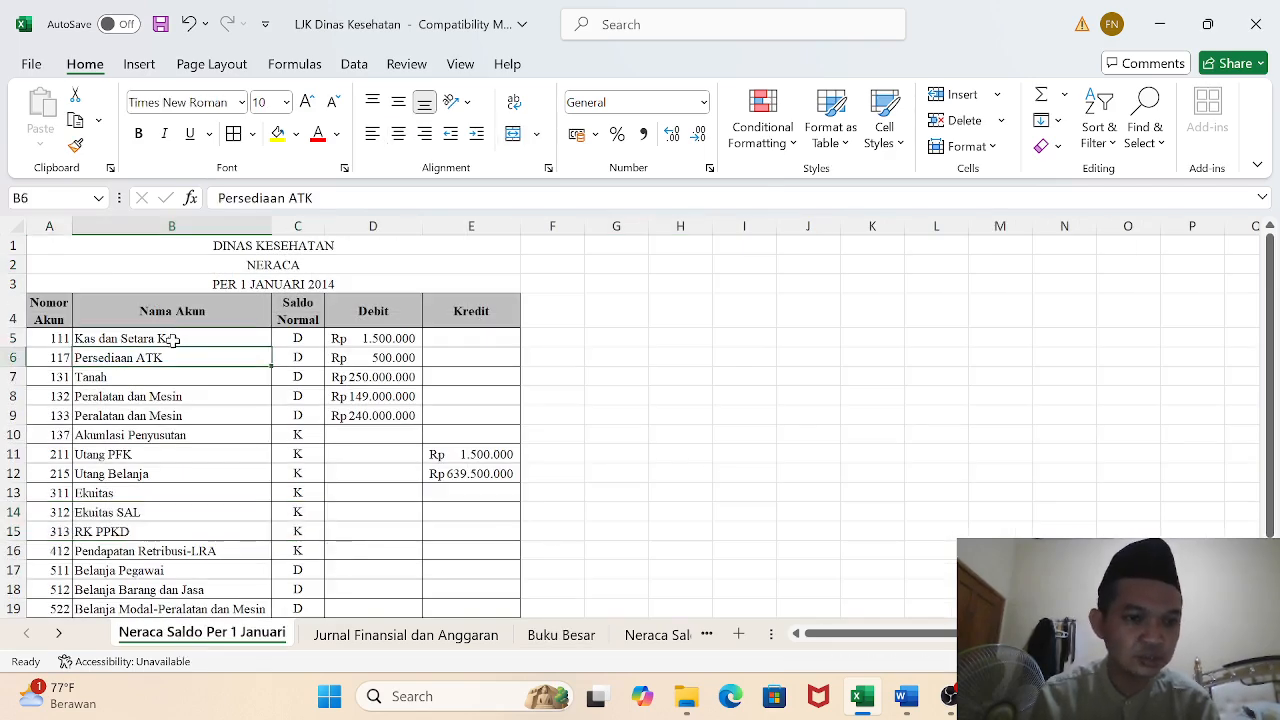
pyautogui.press('Down')
pyautogui.press('Down')
pyautogui.press('Down')
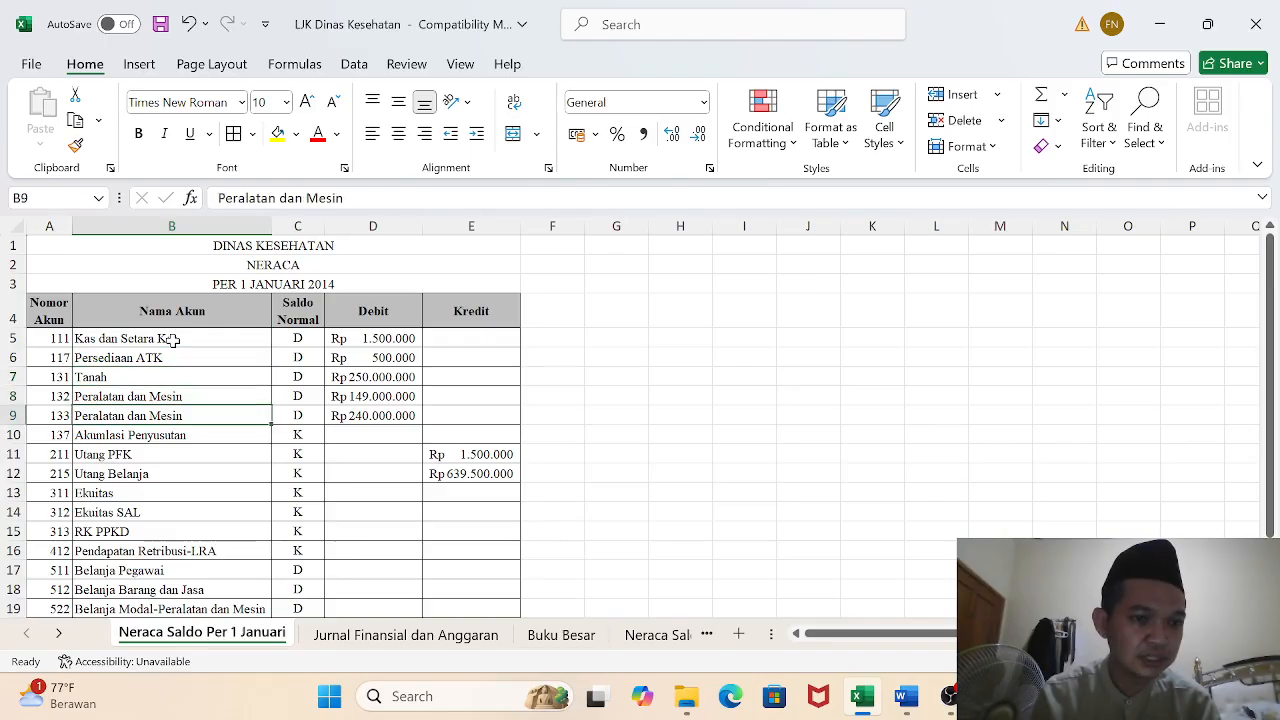
pyautogui.press('Down')
pyautogui.press('Down')
pyautogui.press('Down')
pyautogui.press('Down')
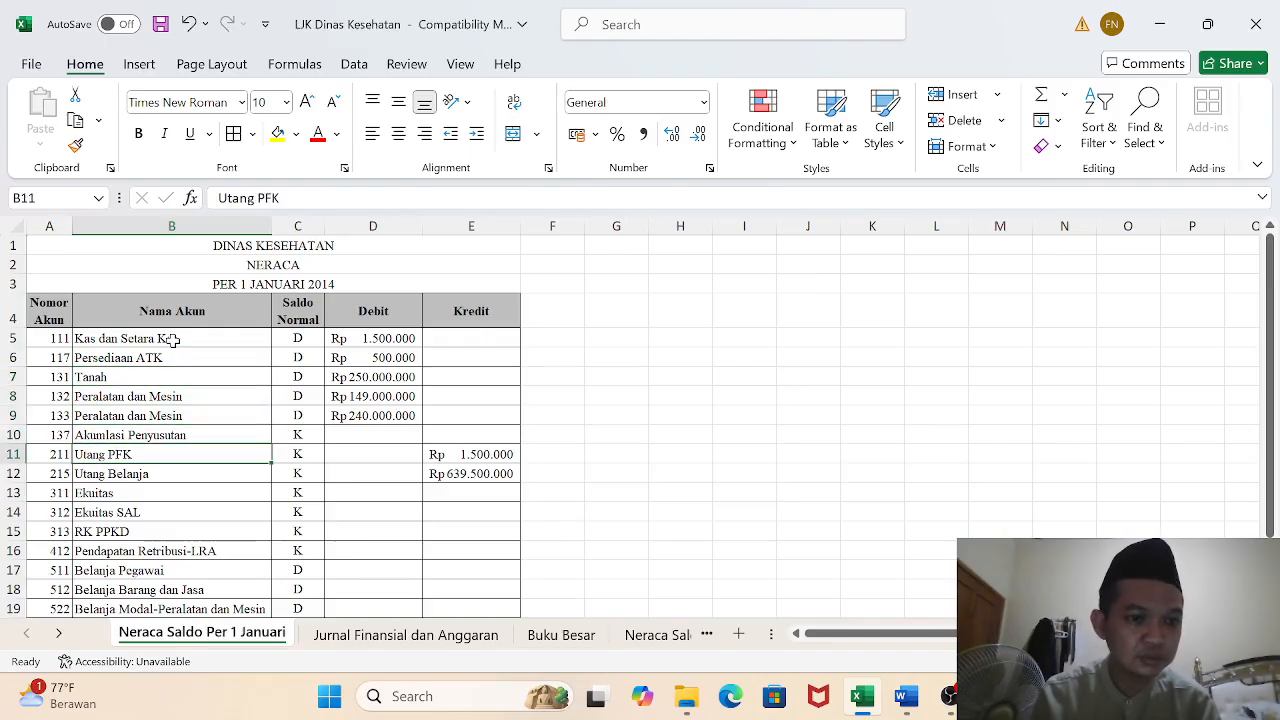
pyautogui.press('Down')
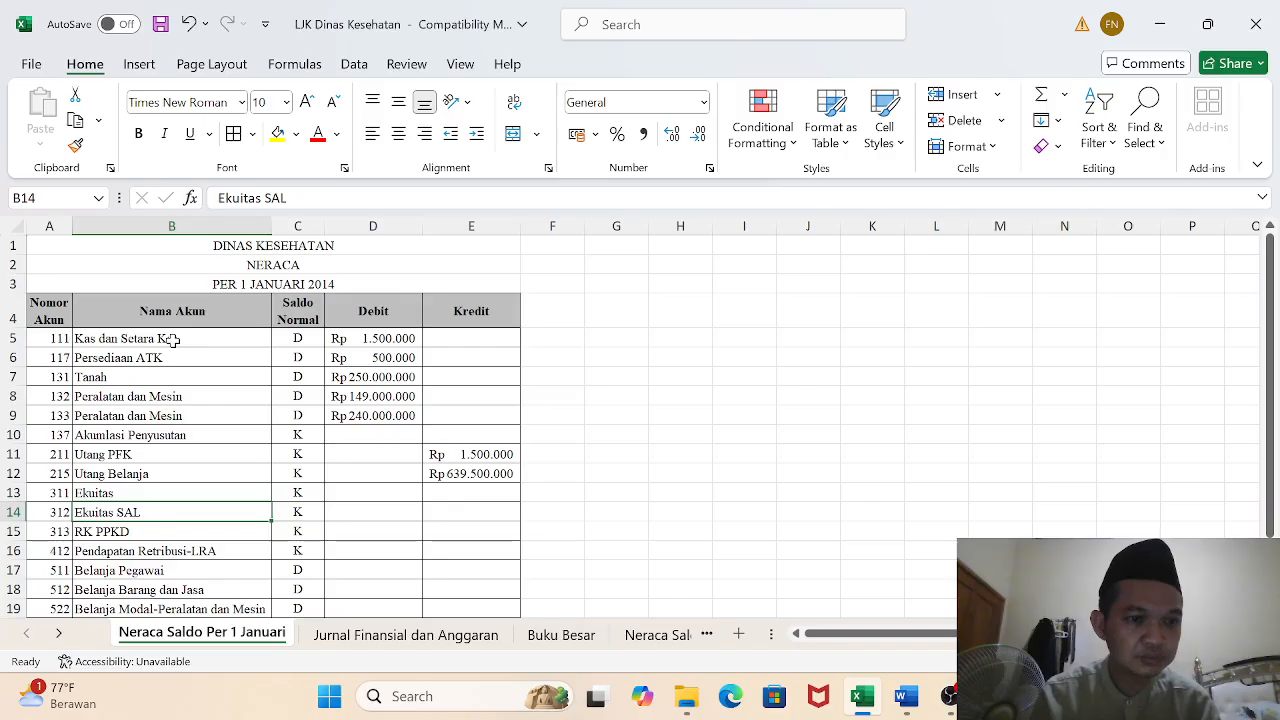
# Correct the name of account 133 in B9 to Gedung dan bangunan
pyautogui.click(104, 418)
pyautogui.write('Gedung dan bangunan')
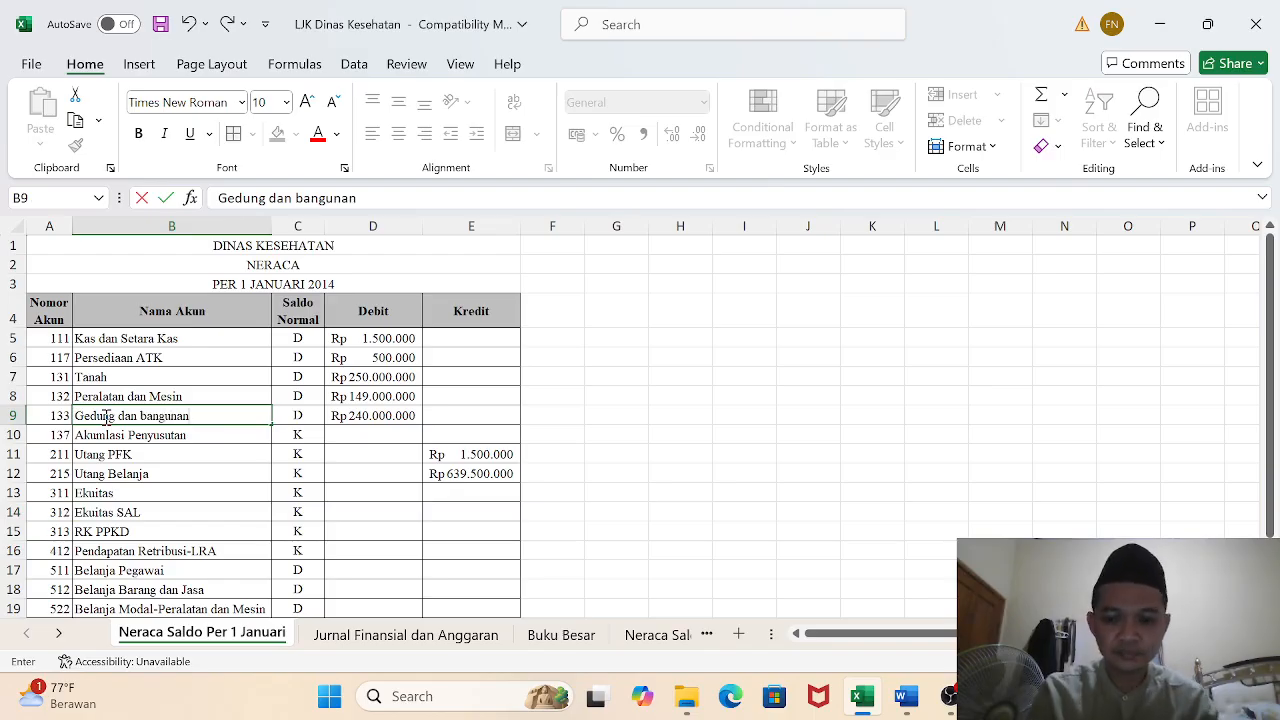
pyautogui.press('Return')
# Recheck the account list in column B row by row, from Kas dan Setara Kas down to RK PPKD
pyautogui.click(127, 341)
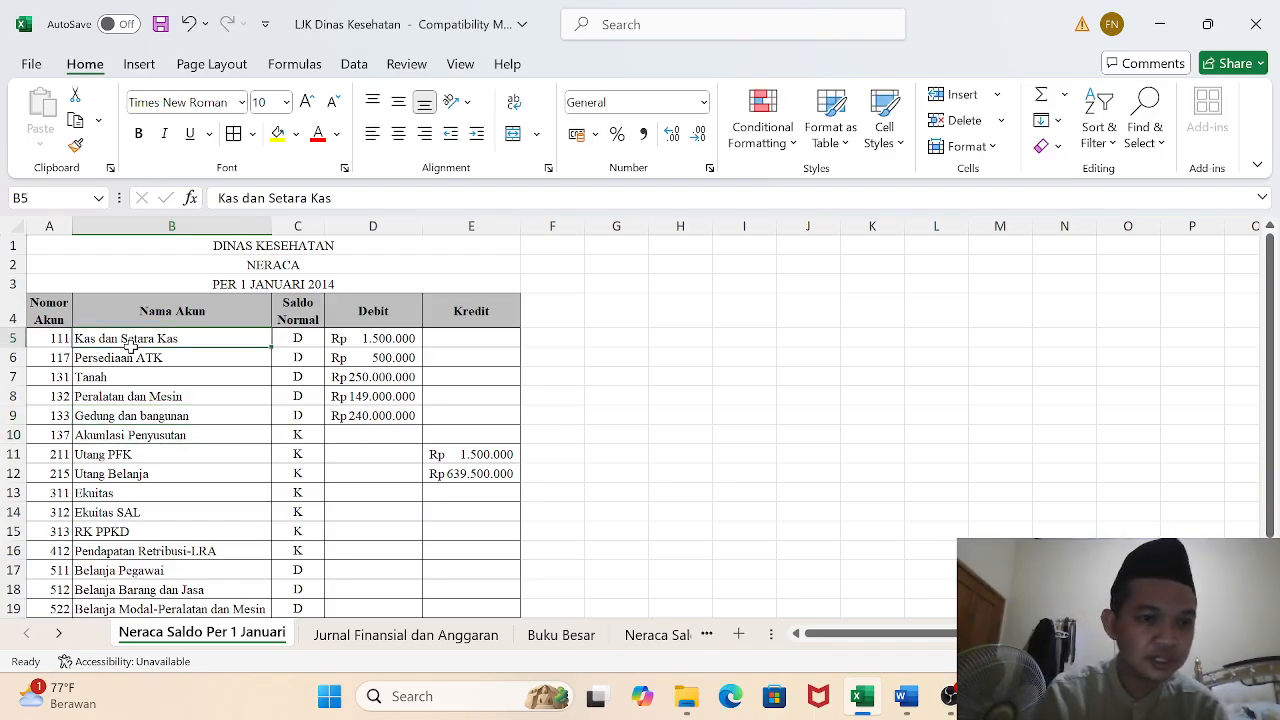
pyautogui.press('Down')
pyautogui.press('Down')
pyautogui.press('Down')
pyautogui.press('Down')
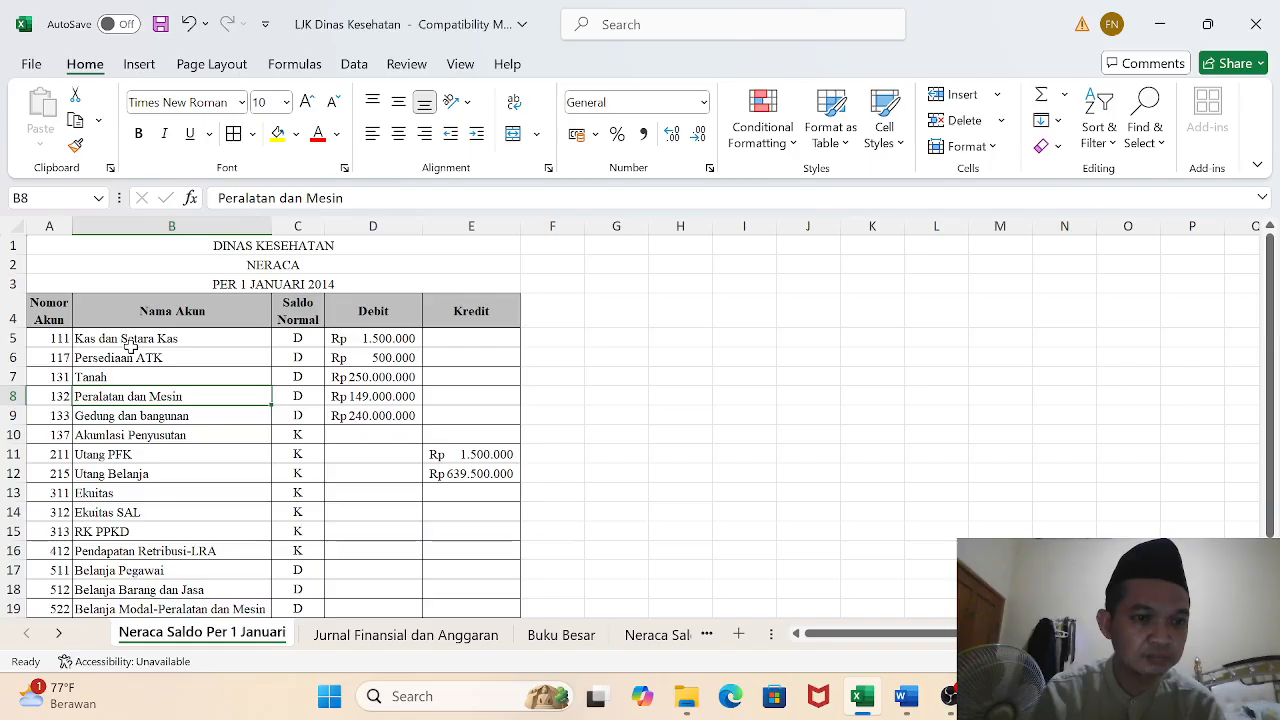
pyautogui.press('Down')
pyautogui.press('Down')
pyautogui.press('Down')
pyautogui.press('Down')
pyautogui.press('Down')
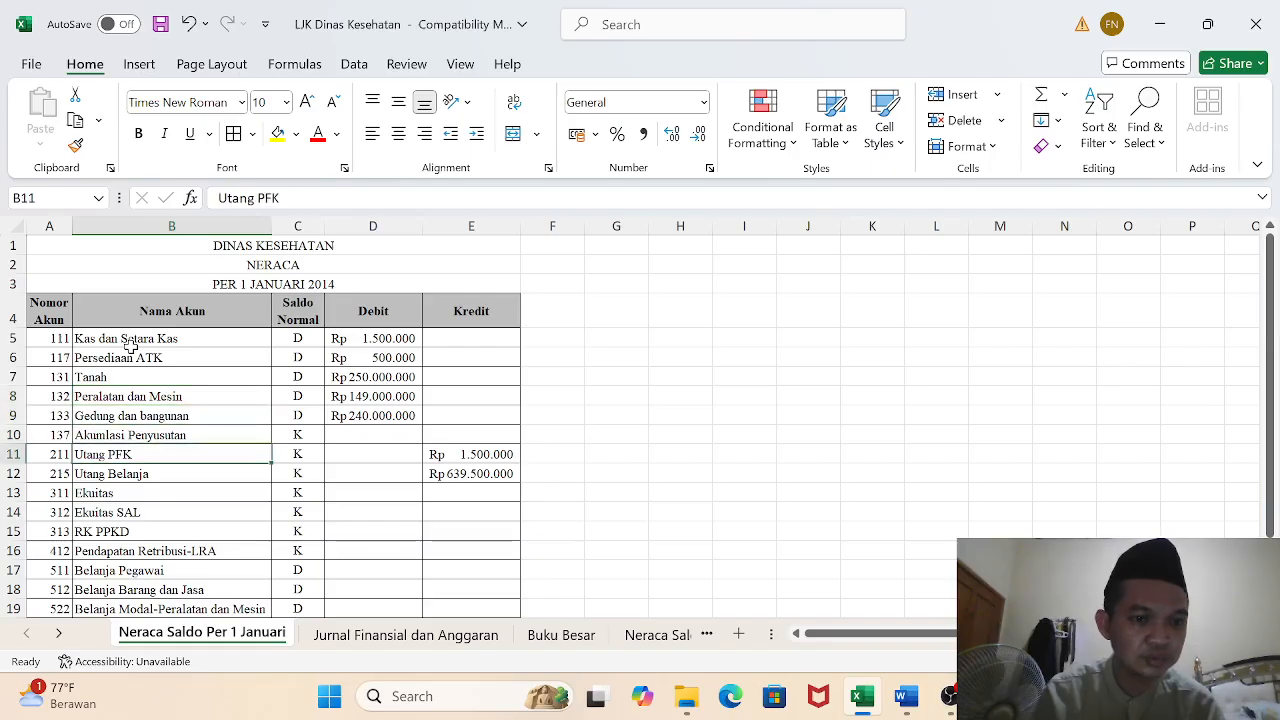
pyautogui.press('Down')
pyautogui.press('Down')
pyautogui.press('Down')
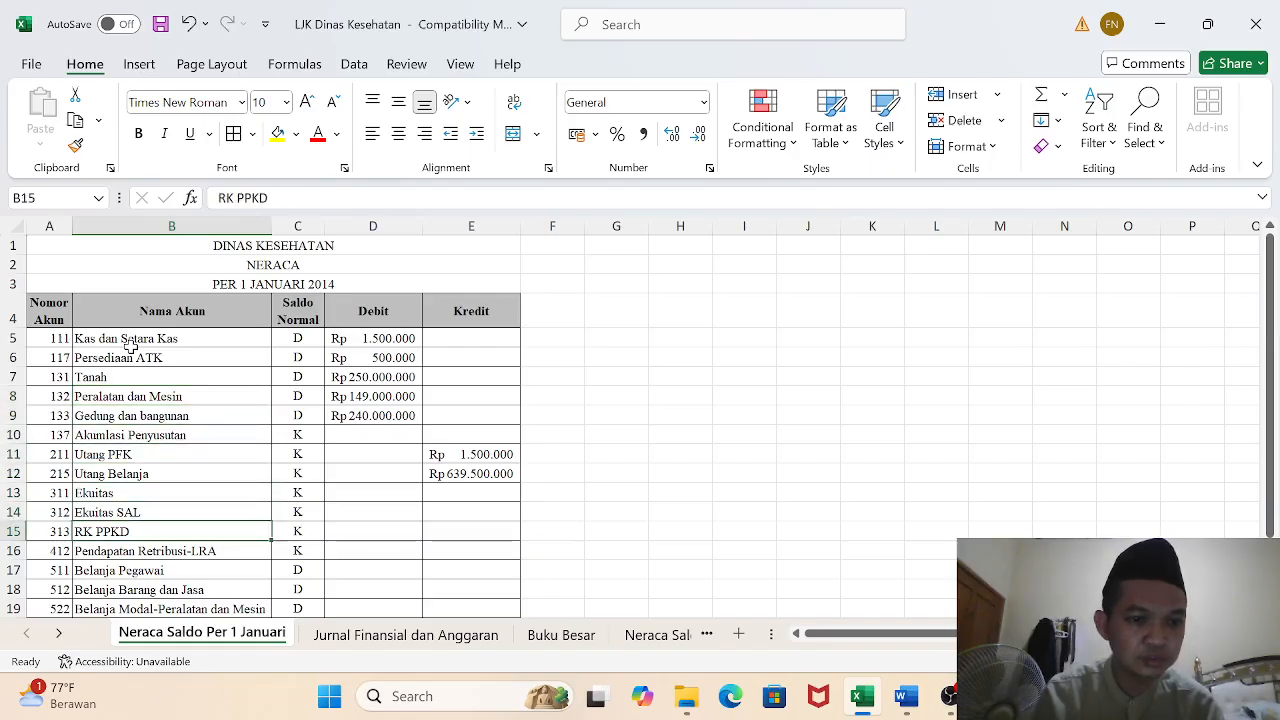
# Review the account names in the Neraca Saldo Per 1 Januari sheet, from RK PPKD down to the last account above TOTAL
pyautogui.press('Down')
pyautogui.press('Down')
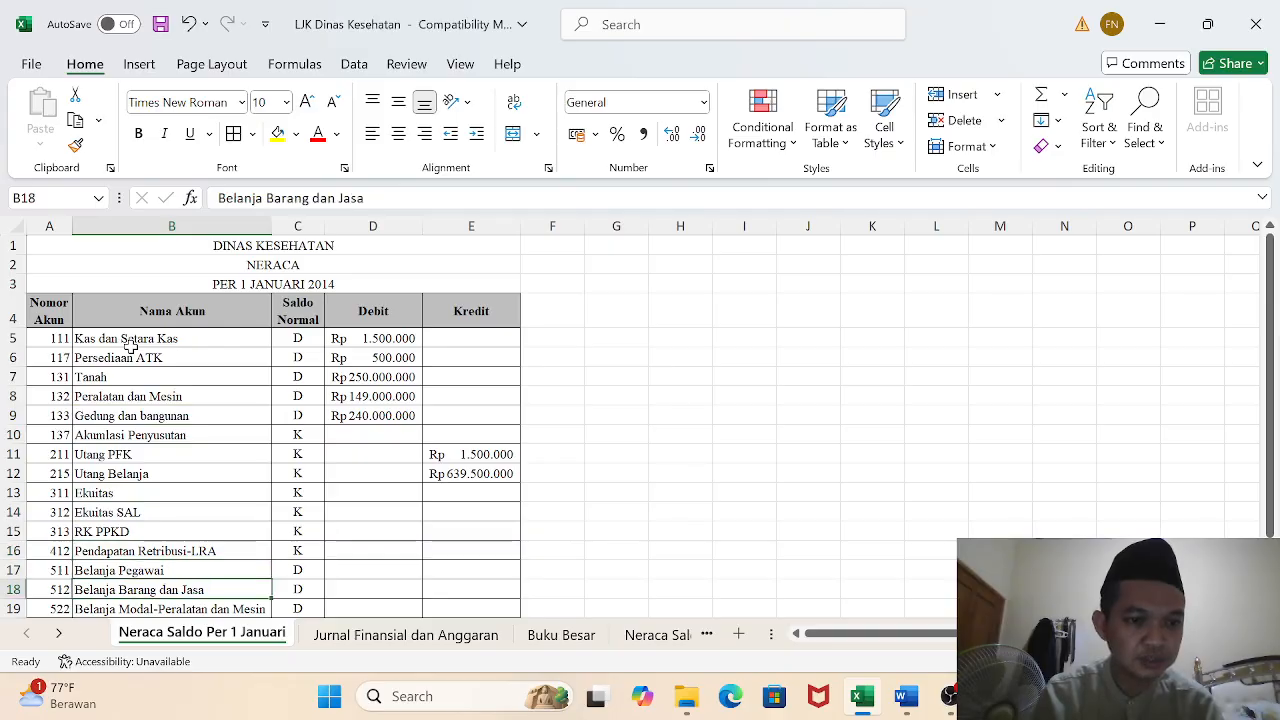
pyautogui.press('Down')
pyautogui.press('Down')
pyautogui.press('Down')
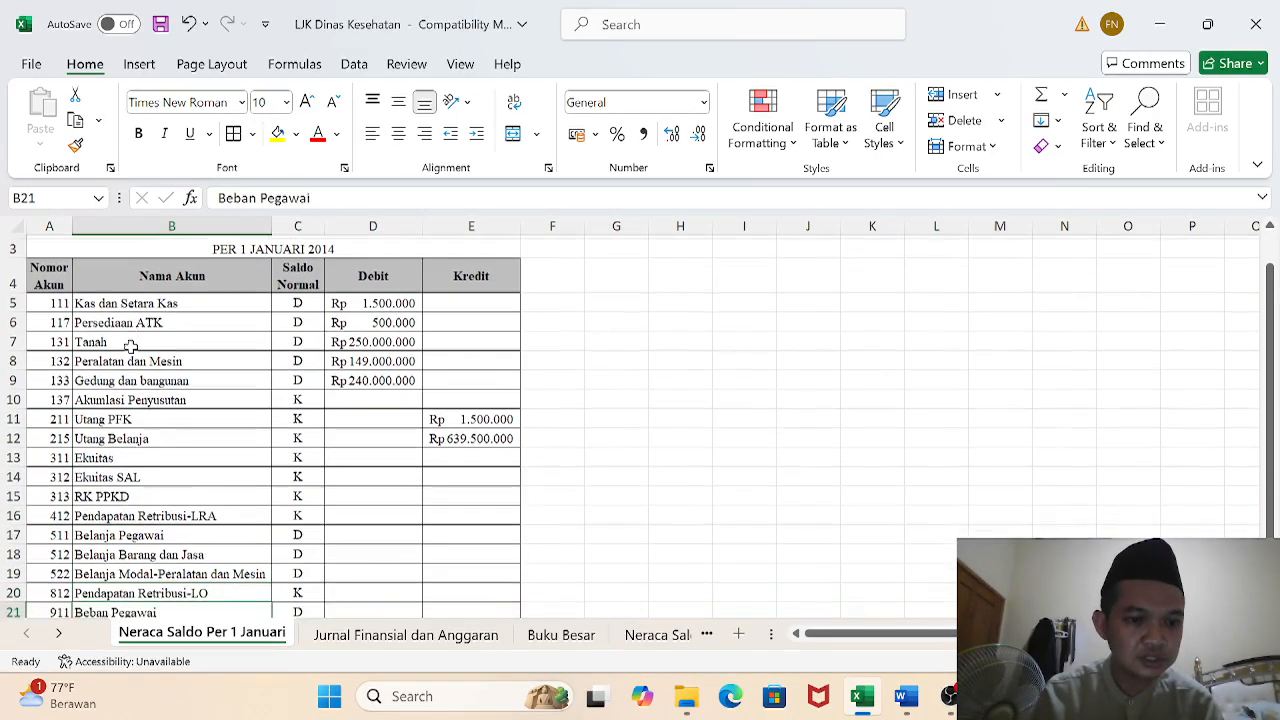
pyautogui.press('Down')
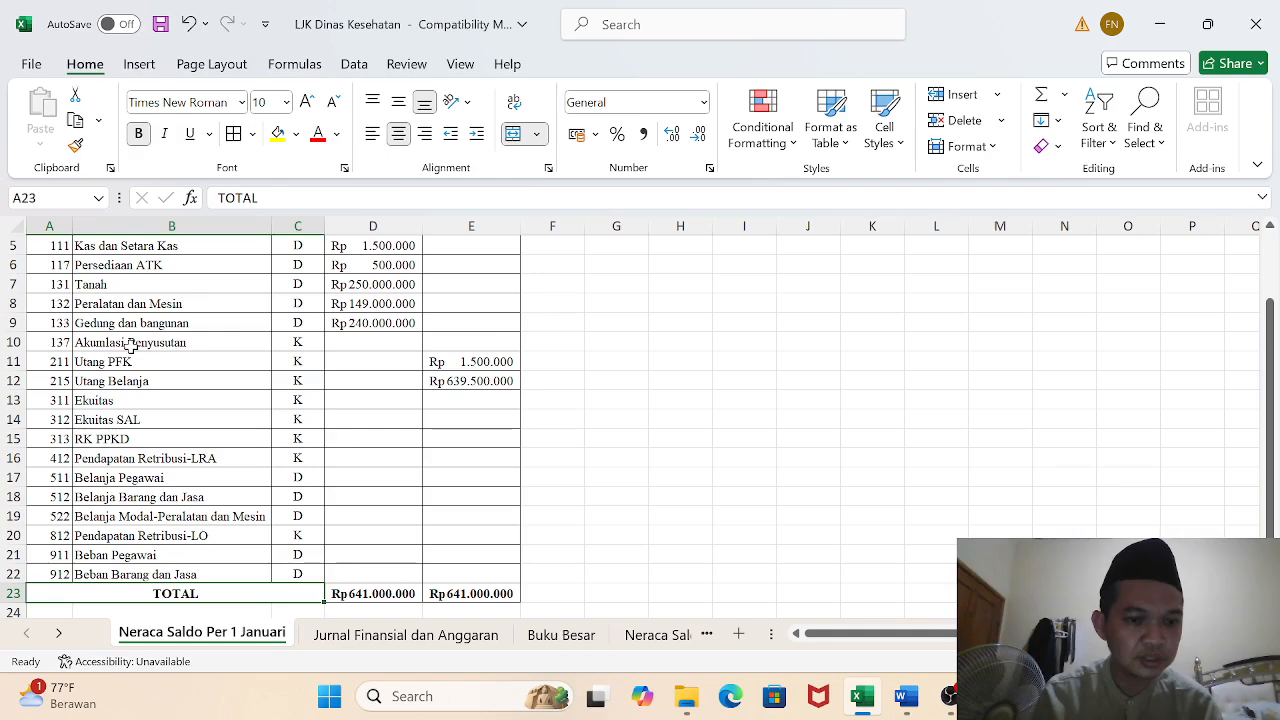
pyautogui.press('Up')
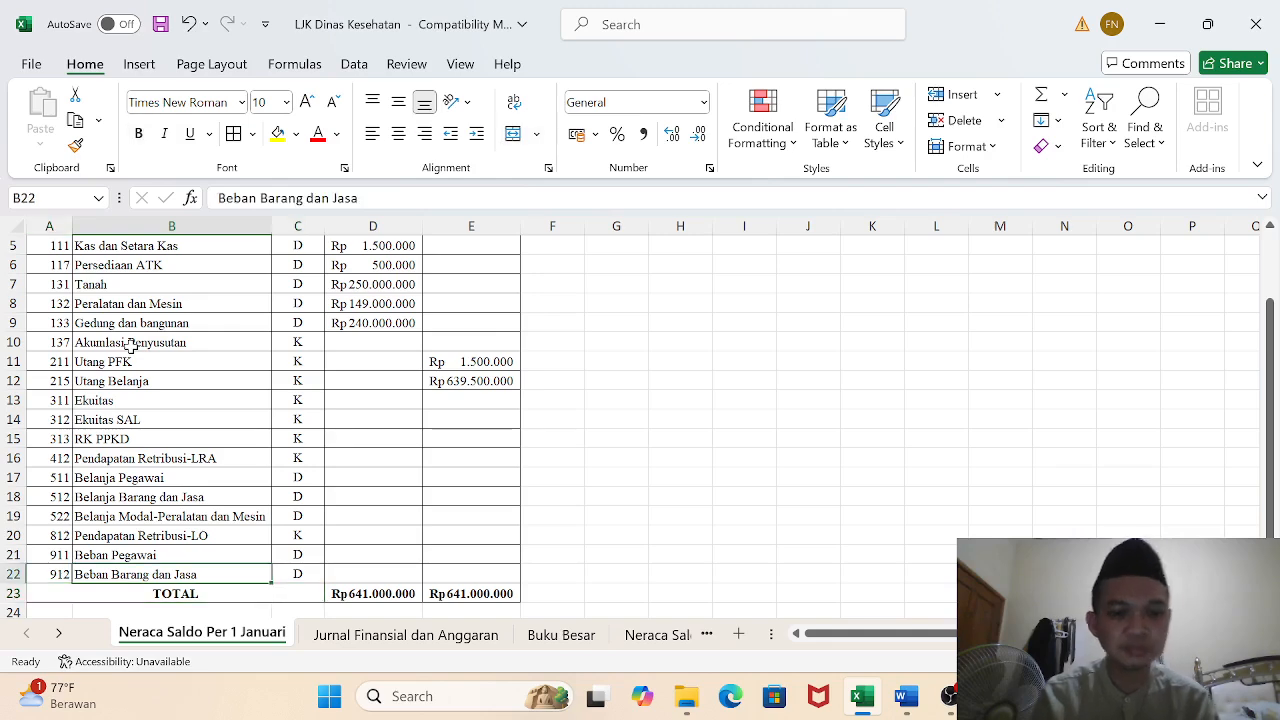
# Copy the ledger template A1:G5 on the Buku Besar sheet and paste it at A8 and A15
pyautogui.click(547, 638)
pyautogui.moveTo(75, 246); pyautogui.dragTo(720, 326)
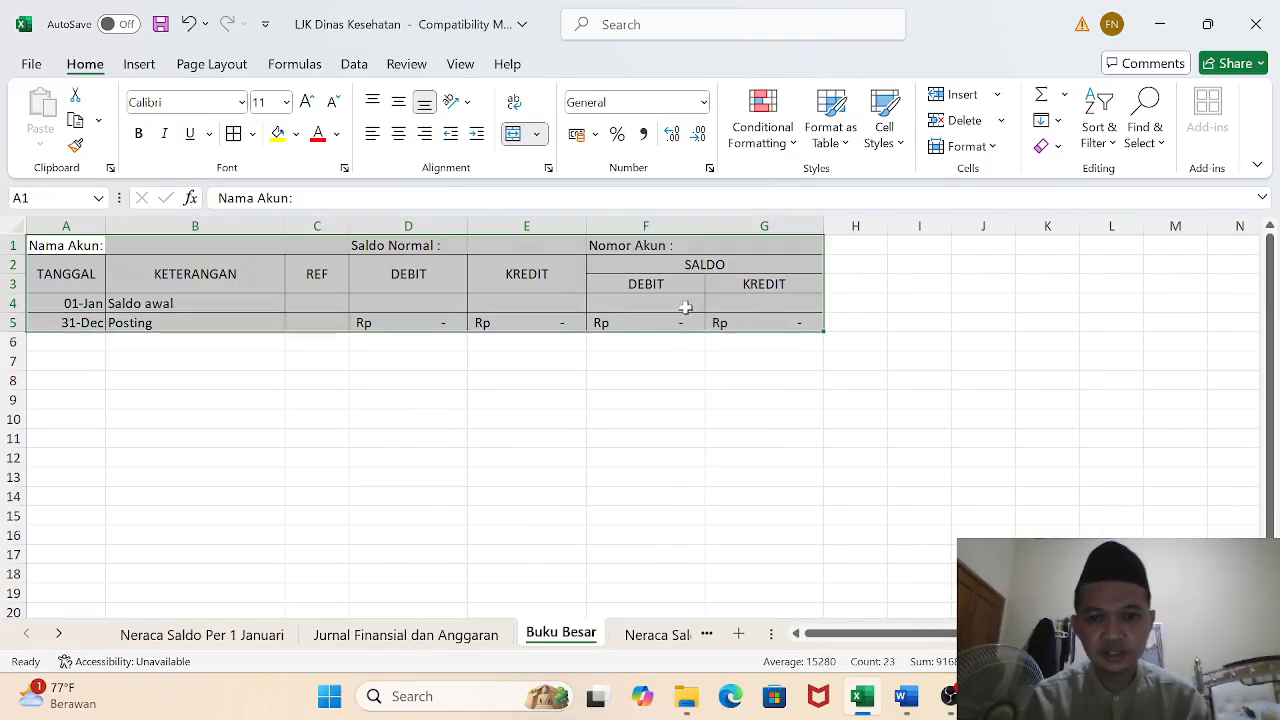
pyautogui.hotkey('ctrl', 'c')
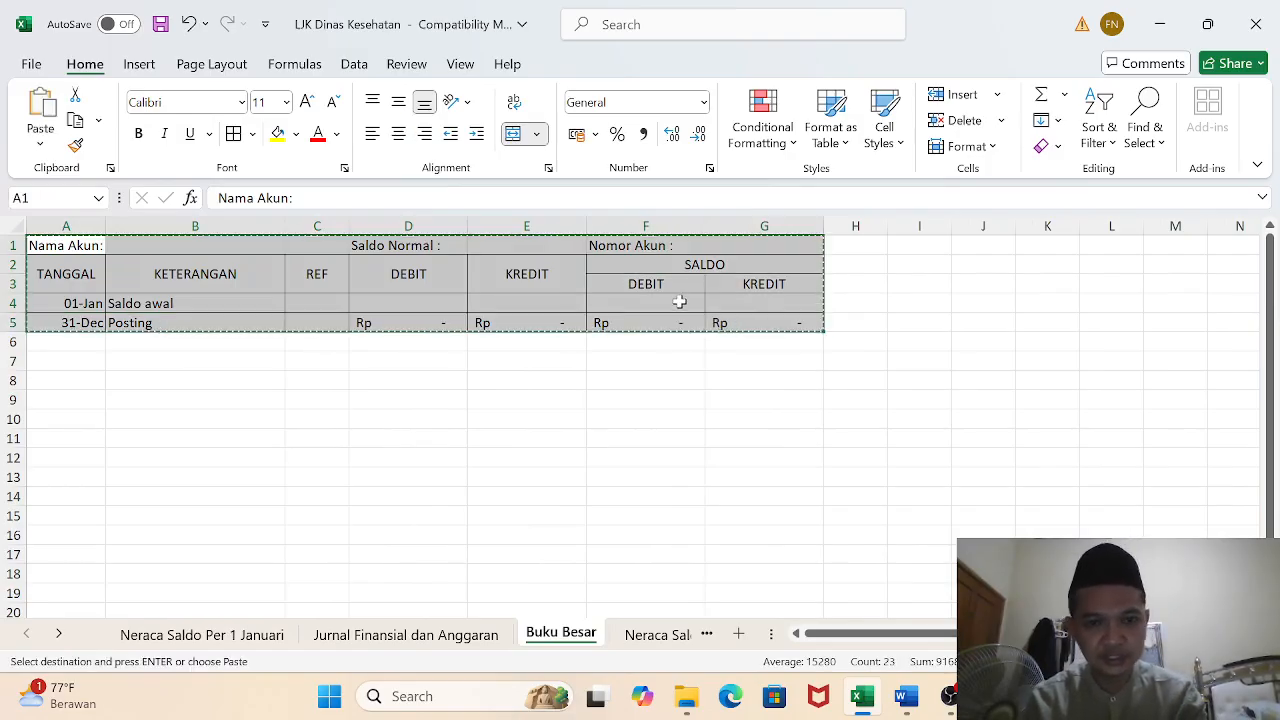
pyautogui.click(75, 378)
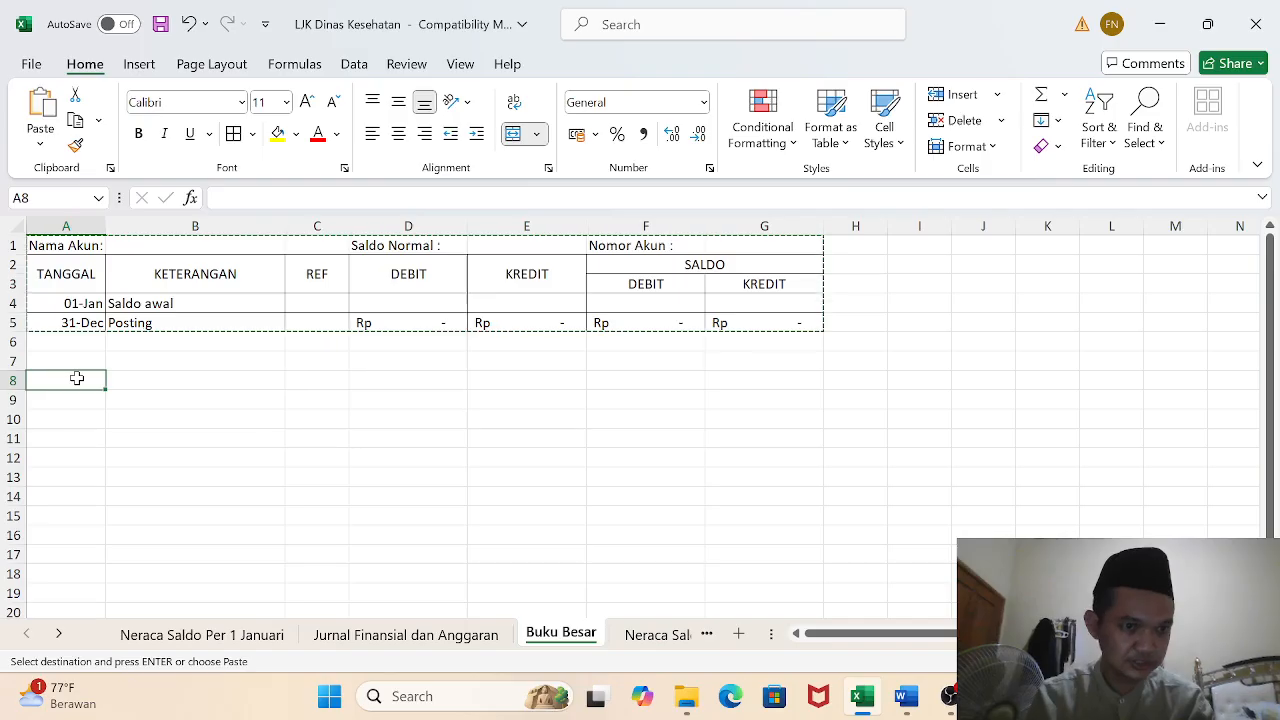
pyautogui.hotkey('ctrl', 'v')
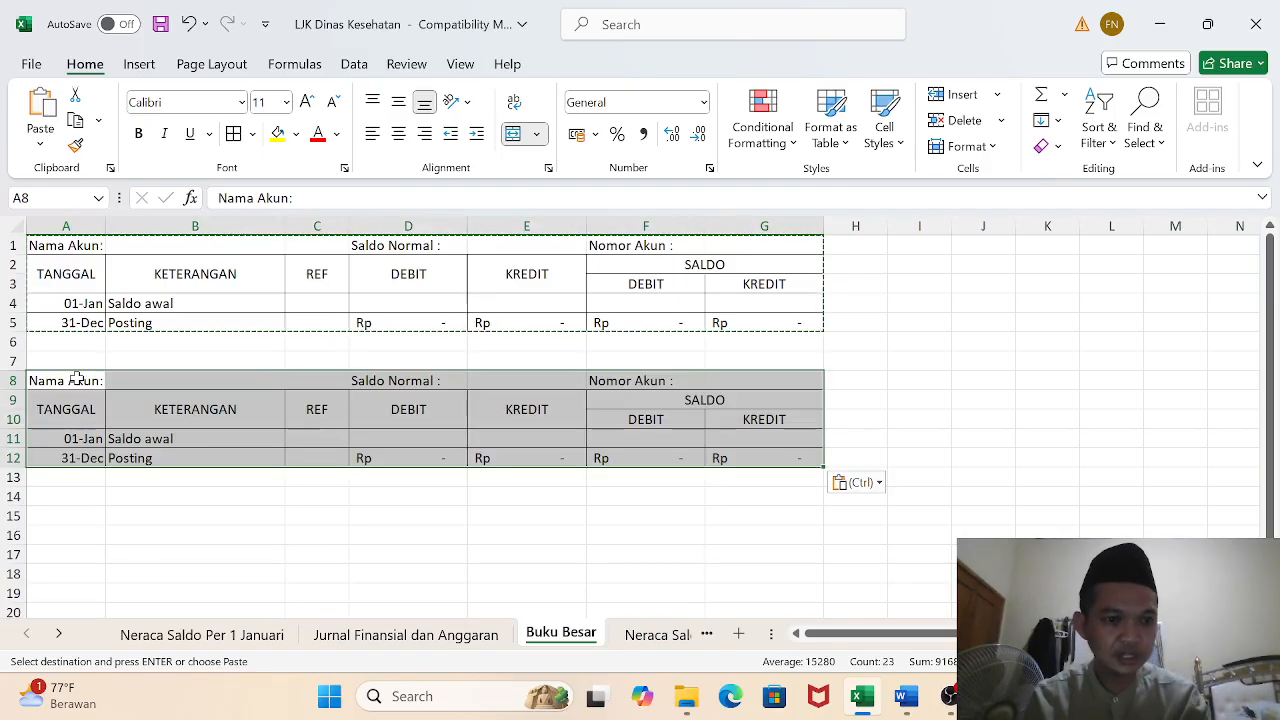
pyautogui.click(68, 516)
pyautogui.hotkey('ctrl', 'v')
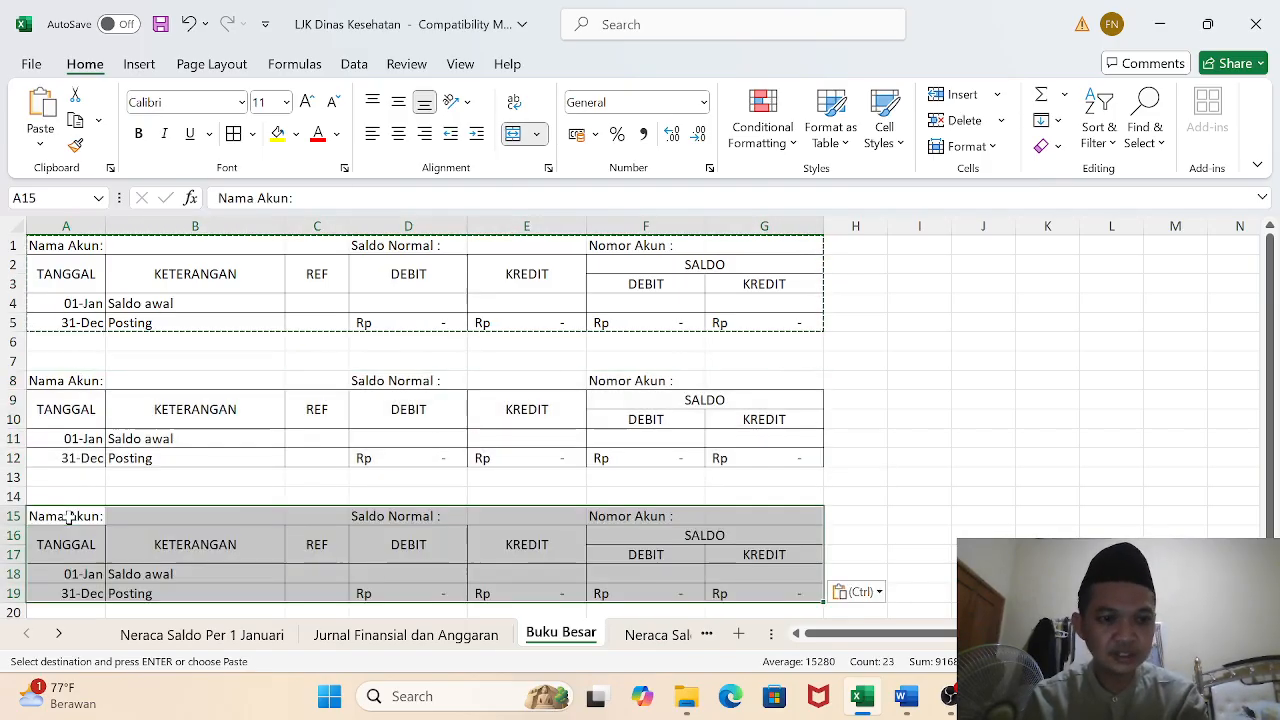
# Paste two more copies of the blank ledger template at A22 and A29
pyautogui.moveTo(1272, 340); pyautogui.dragTo(1272, 358)
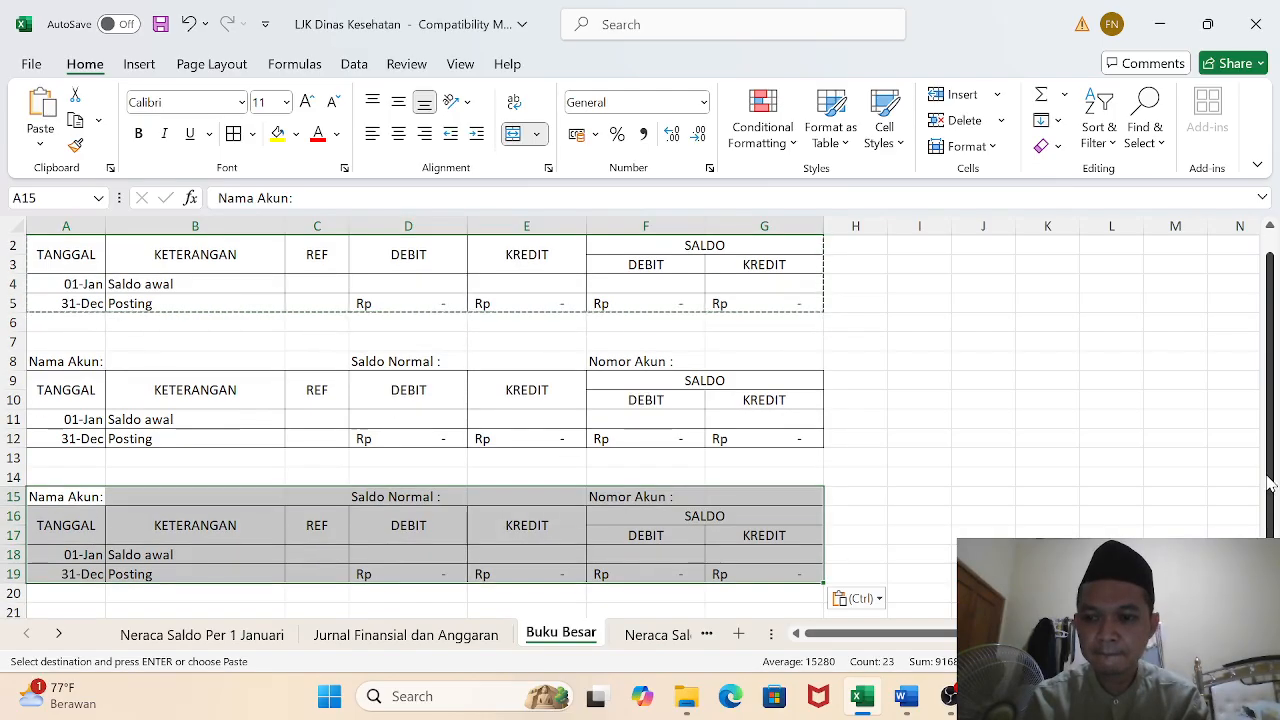
pyautogui.click(1270, 612)
pyautogui.click(1270, 612)
pyautogui.scroll(-2, 640, 425)
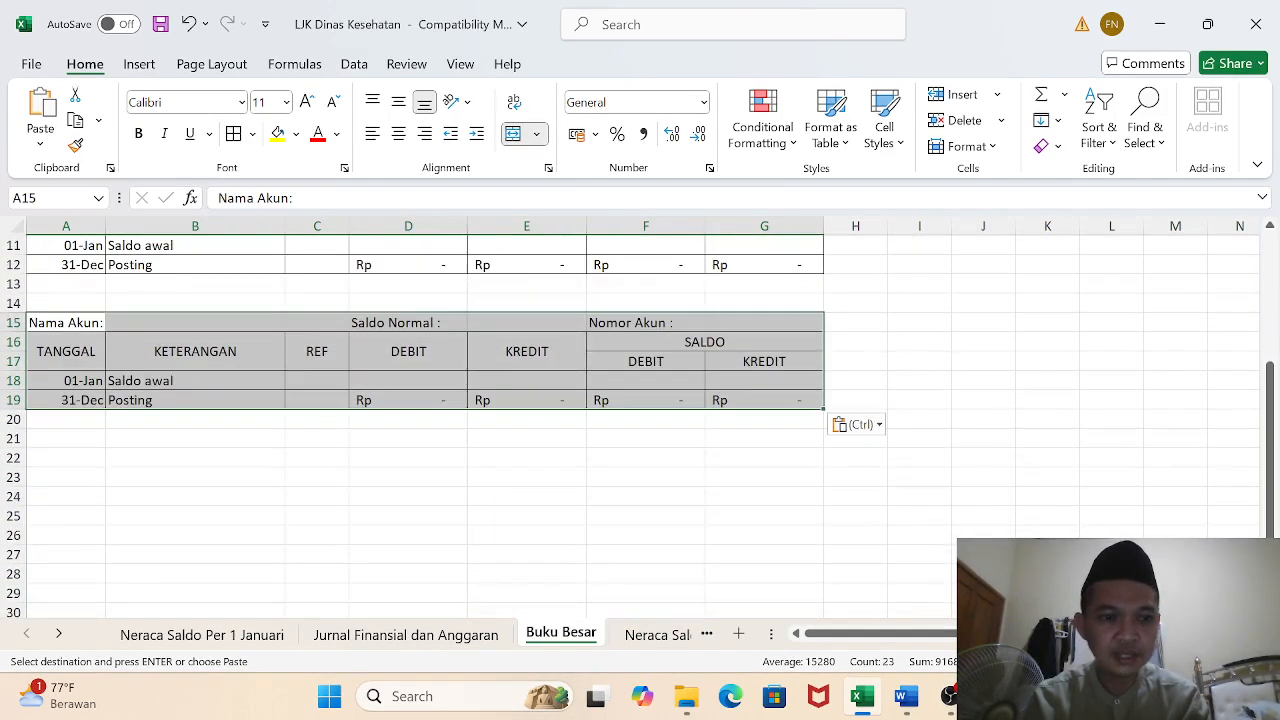
pyautogui.click(71, 461)
pyautogui.hotkey('ctrl', 'v')
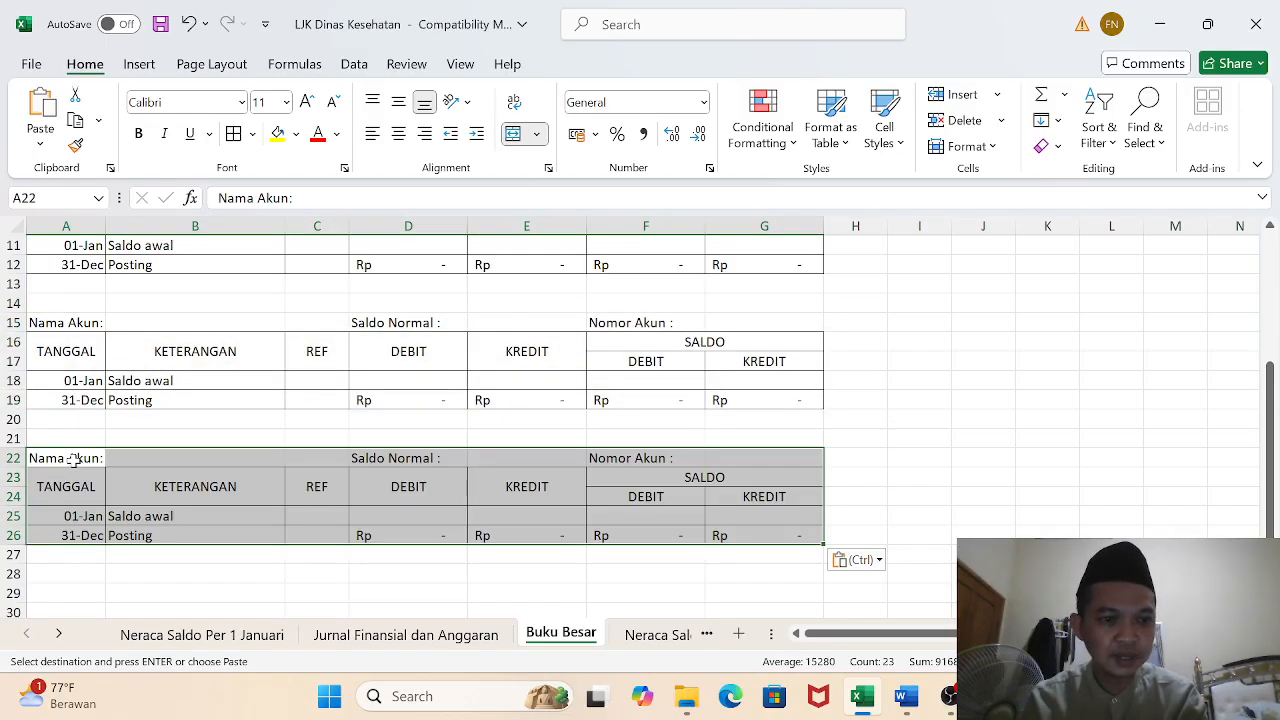
pyautogui.click(60, 590)
pyautogui.hotkey('ctrl', 'v')
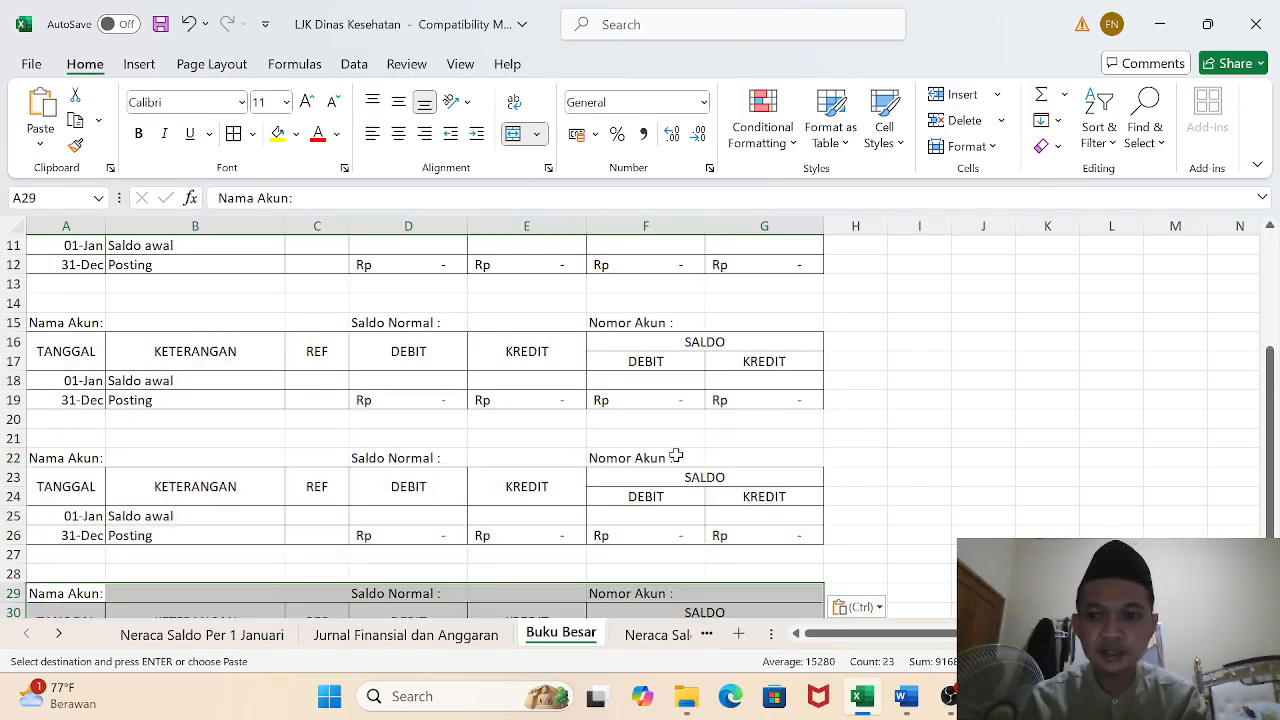
# Paste the blank ledger template at A36 and A43, leaving two empty rows between tables
pyautogui.moveTo(1275, 412); pyautogui.dragTo(1274, 440)
pyautogui.scroll(-4, 78, 435)
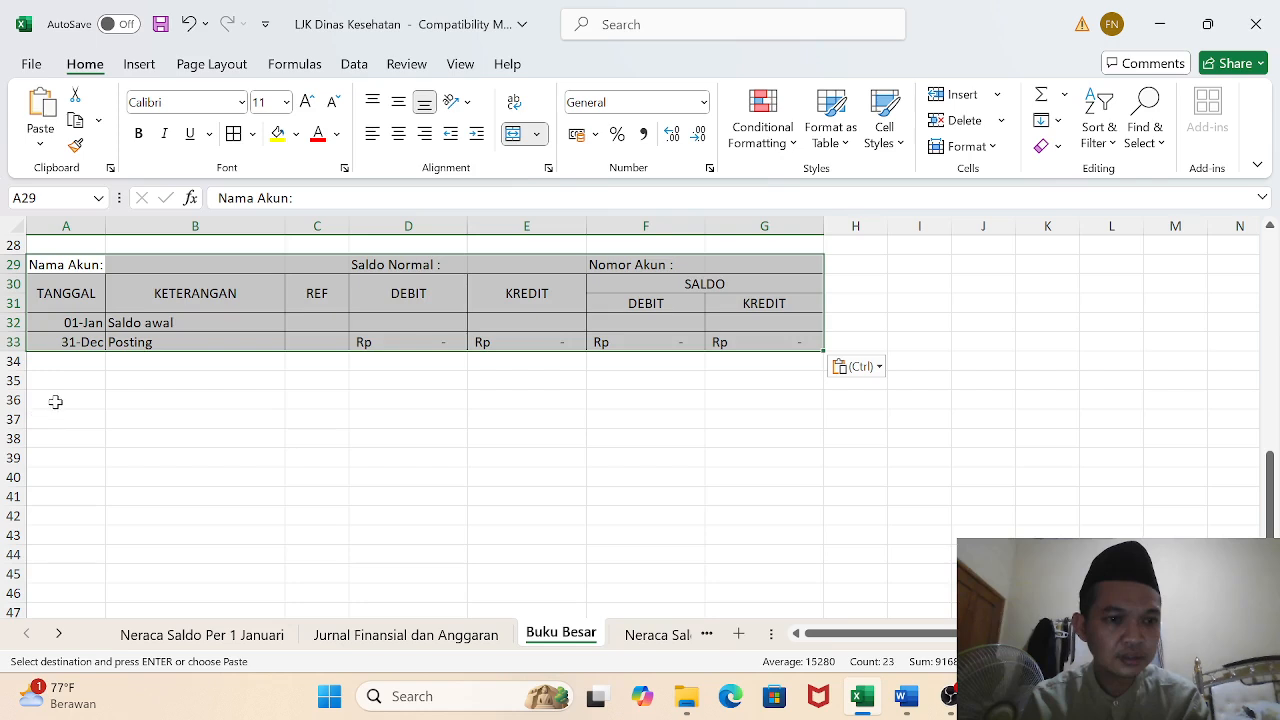
pyautogui.click(61, 399)
pyautogui.hotkey('ctrl', 'v')
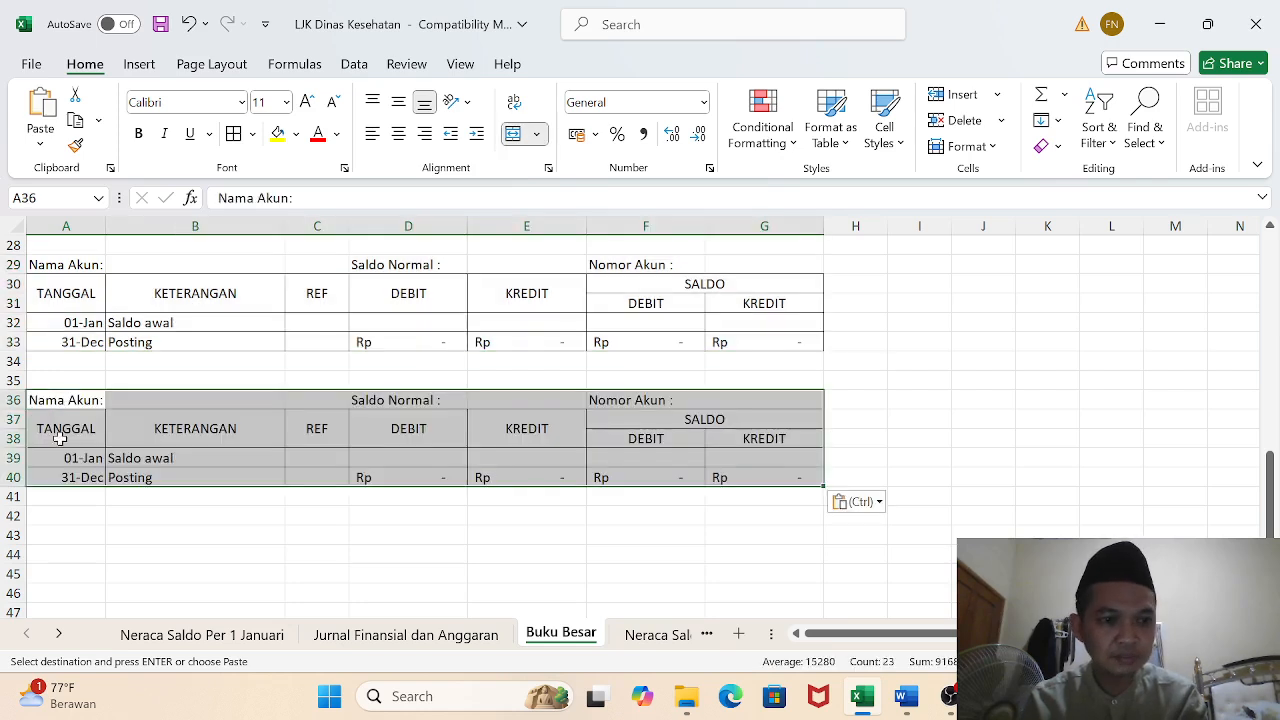
pyautogui.click(56, 538)
pyautogui.hotkey('ctrl', 'v')
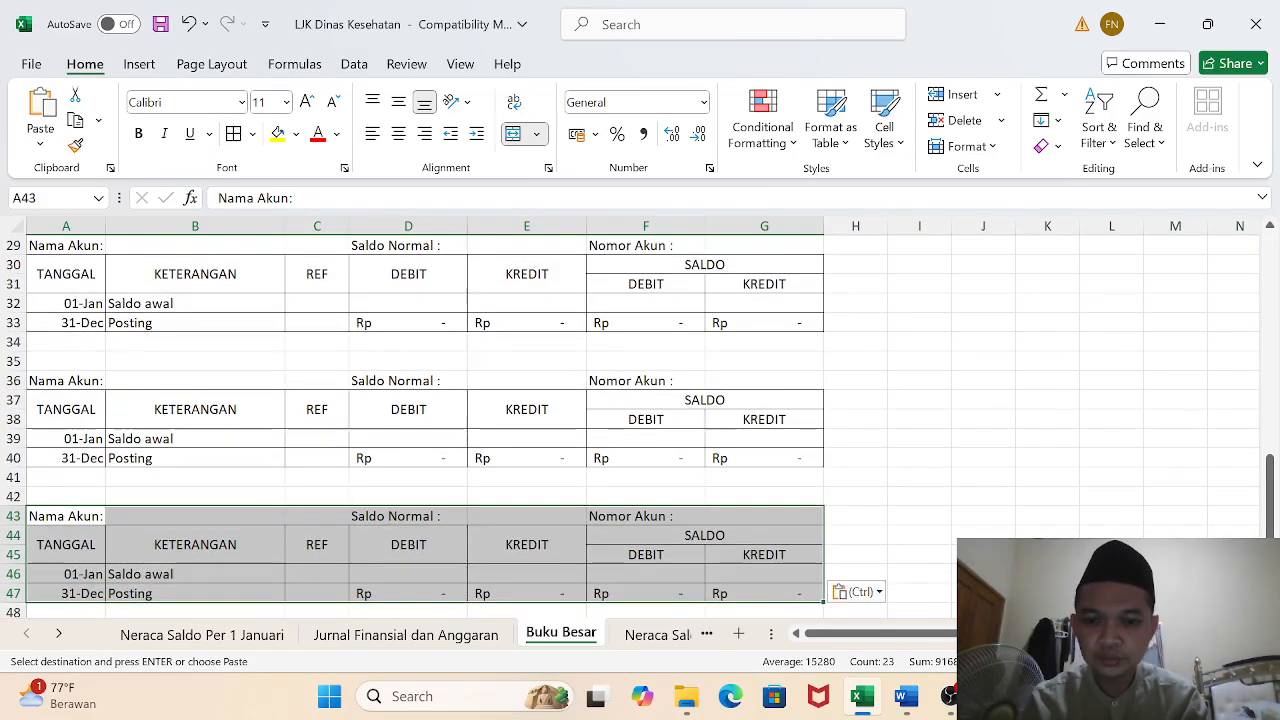
# Add three further copies of the ledger template at A50, A57 and A64
pyautogui.scroll(-6, 640, 420)
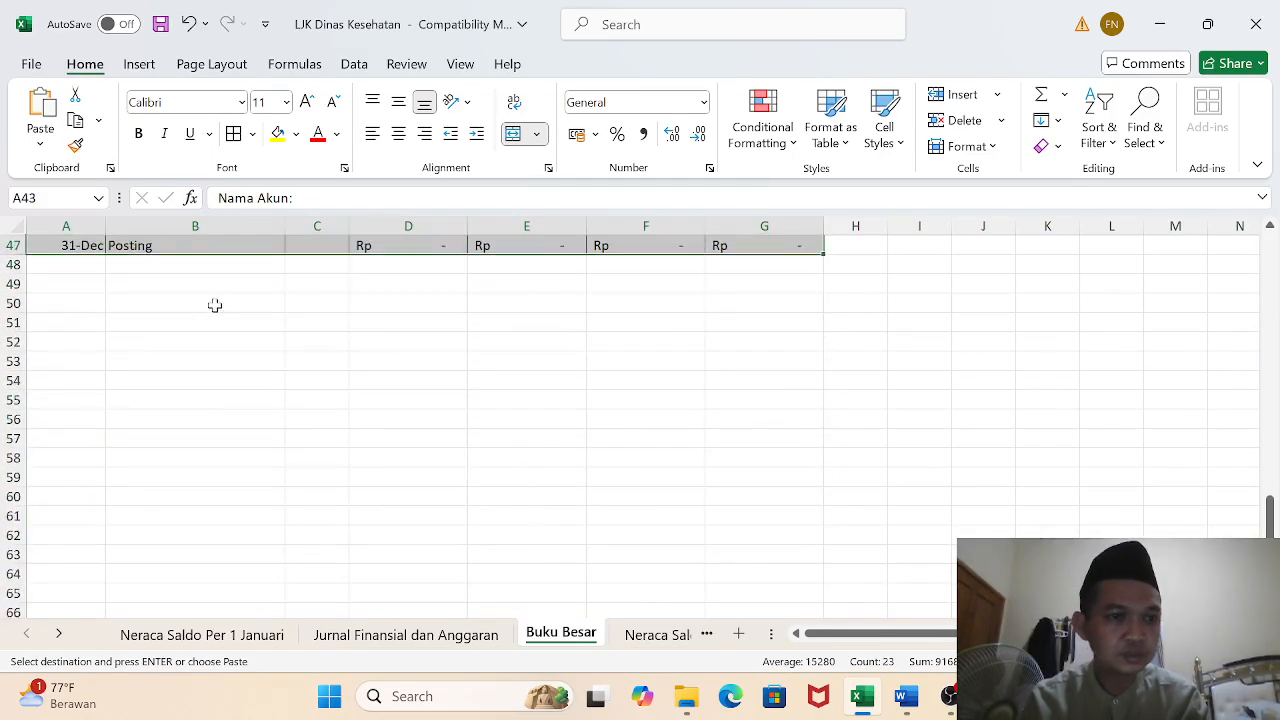
pyautogui.click(75, 304)
pyautogui.hotkey('ctrl', 'v')
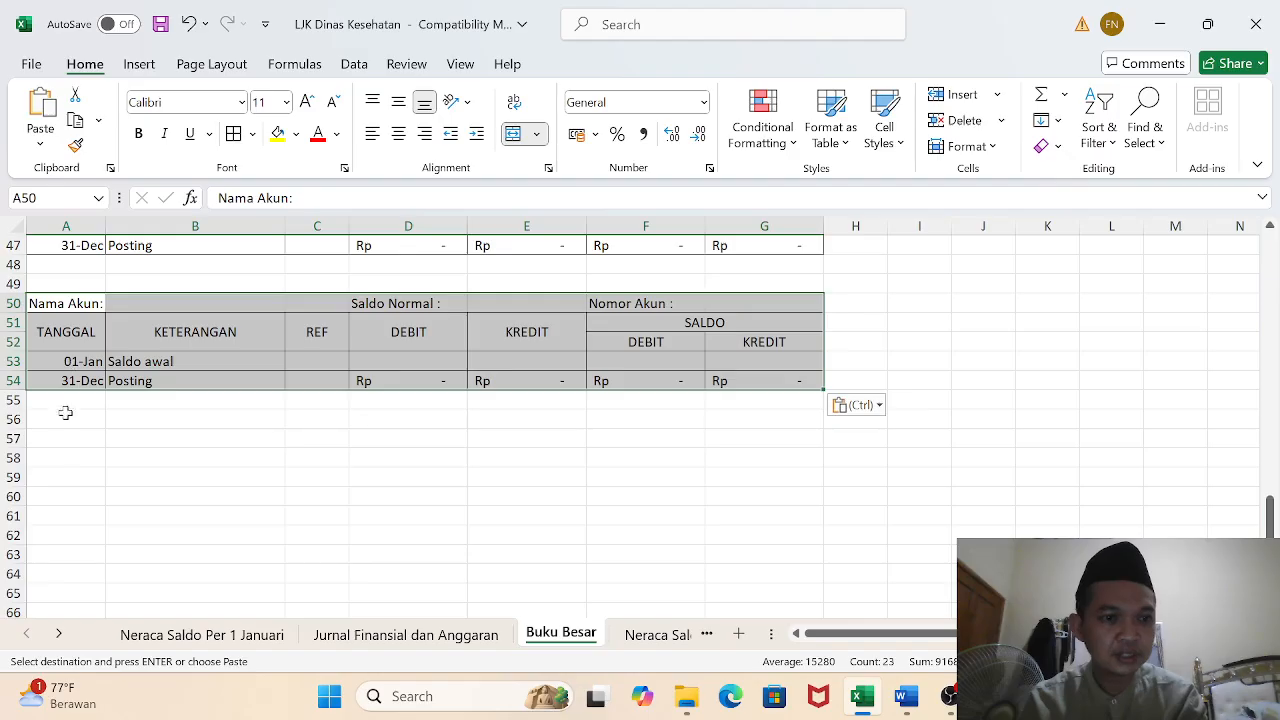
pyautogui.click(60, 441)
pyautogui.hotkey('ctrl', 'v')
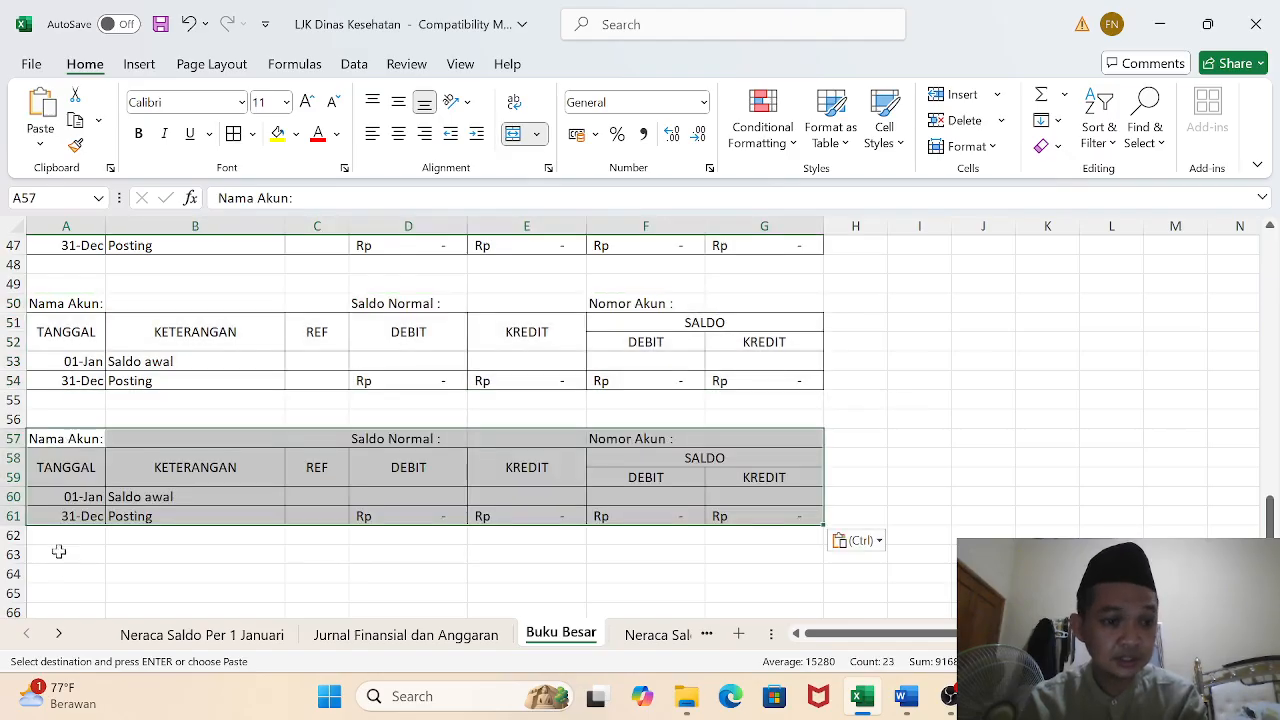
pyautogui.click(53, 574)
pyautogui.hotkey('ctrl', 'v')
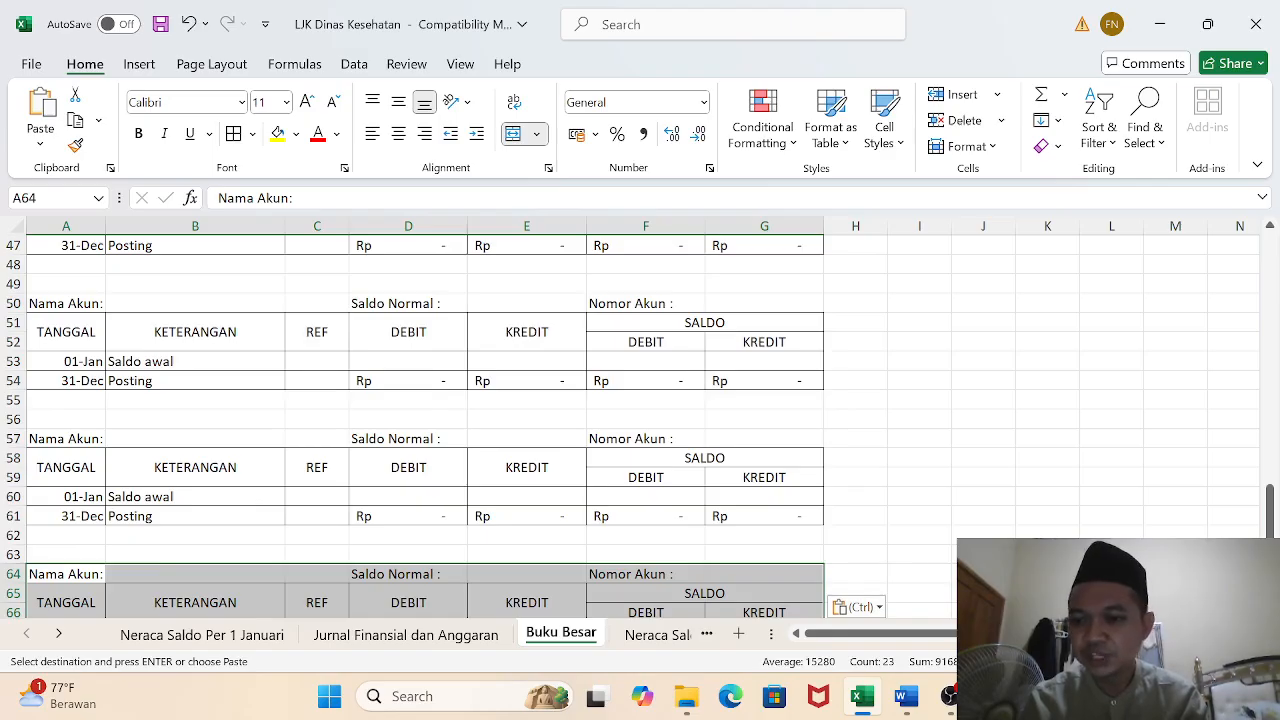
# Paste the ledger template below the last table at A71 and A78
pyautogui.scroll(-6, 604, 450)
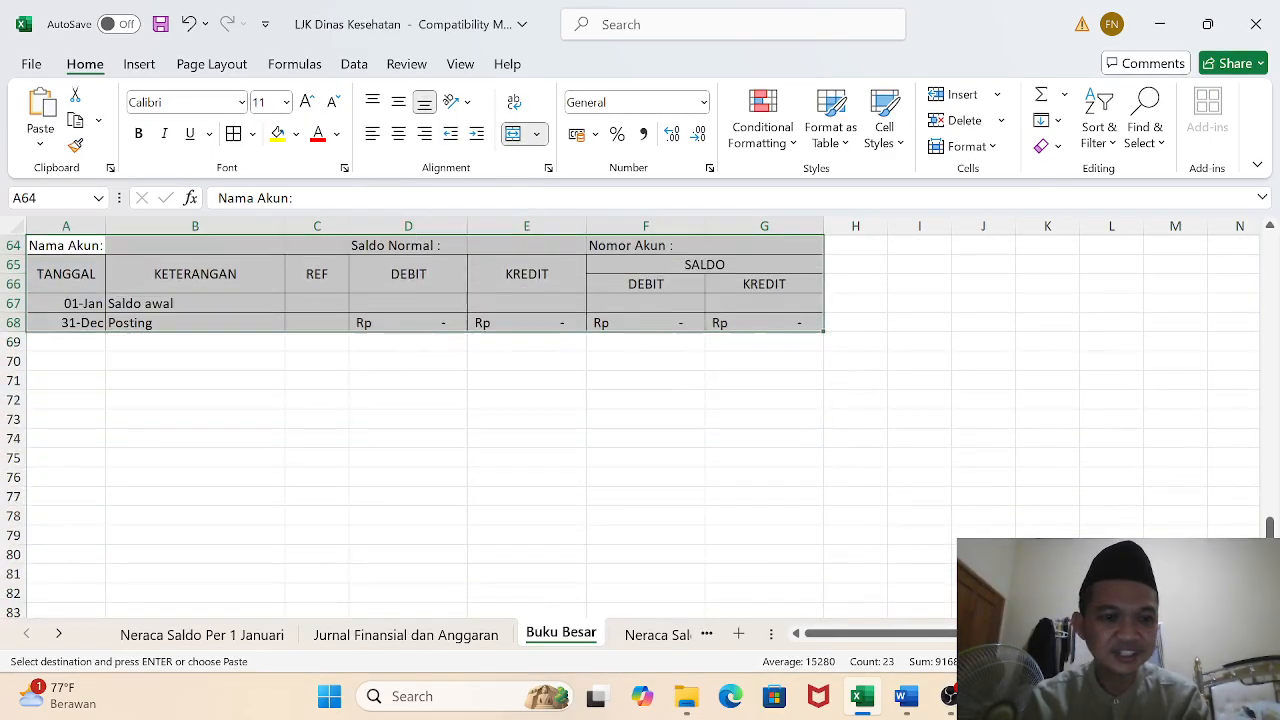
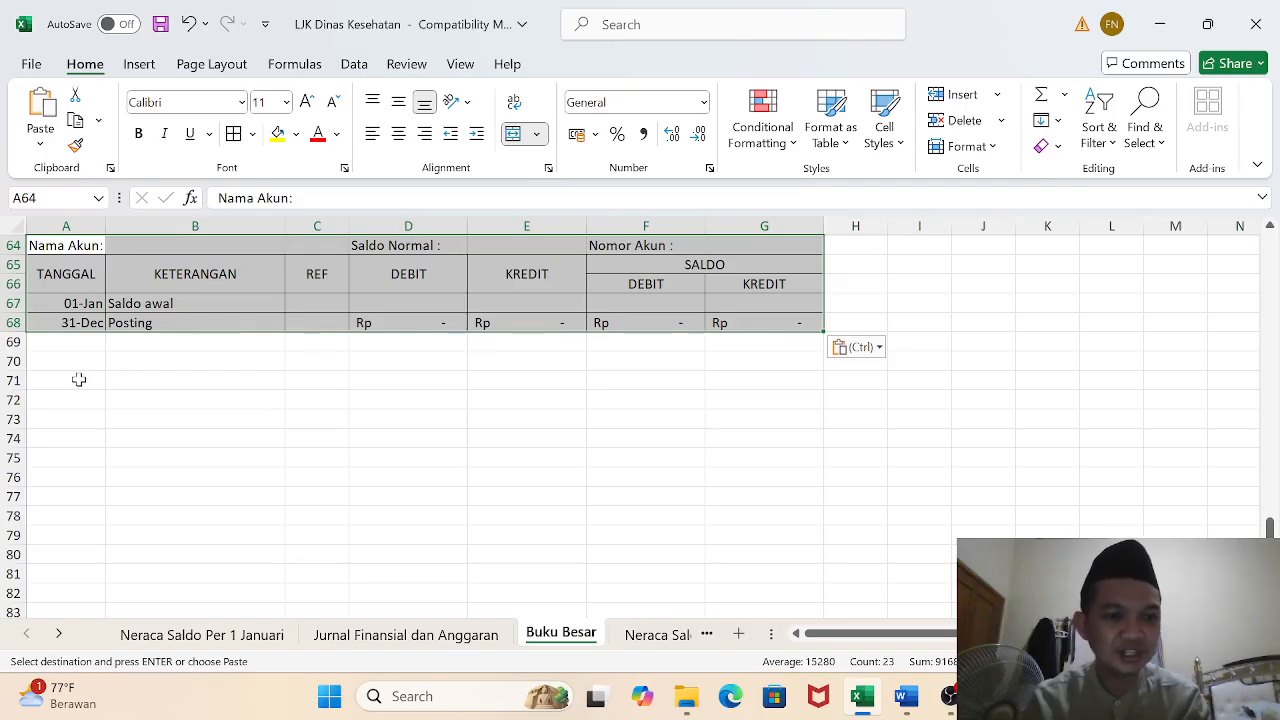
pyautogui.click(79, 380)
pyautogui.hotkey('ctrl', 'v')
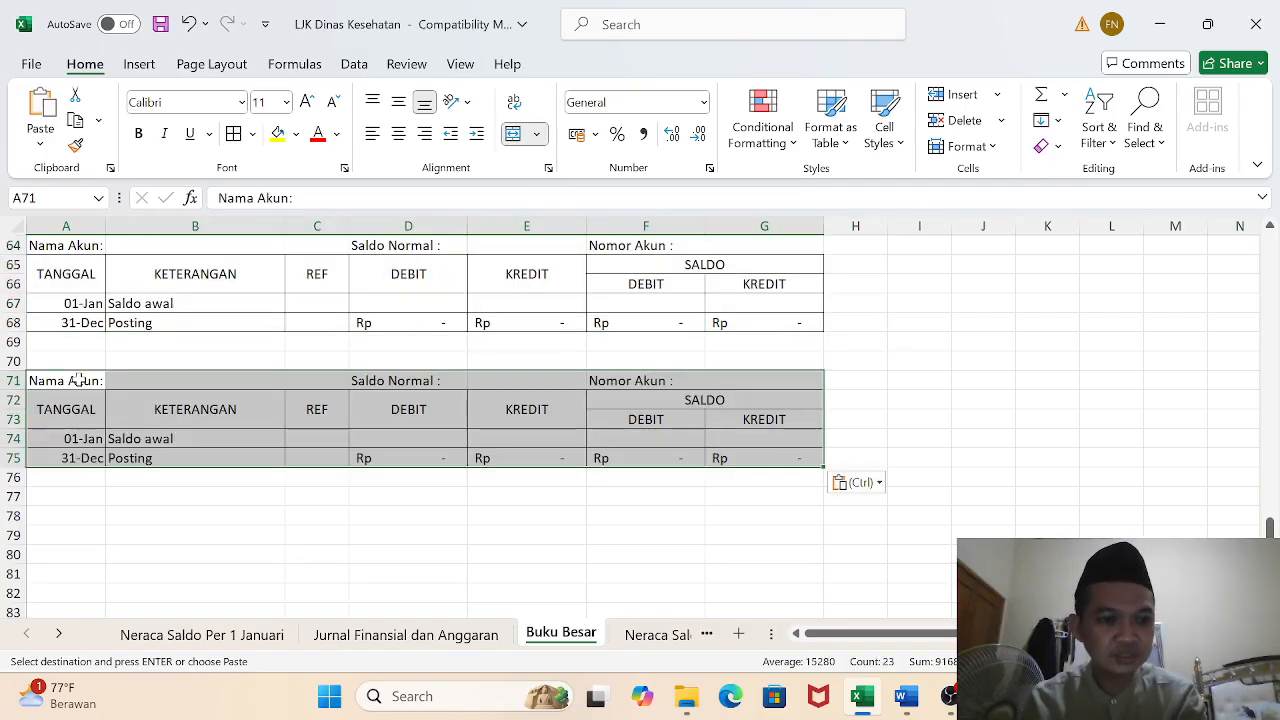
pyautogui.click(70, 516)
pyautogui.hotkey('ctrl', 'v')
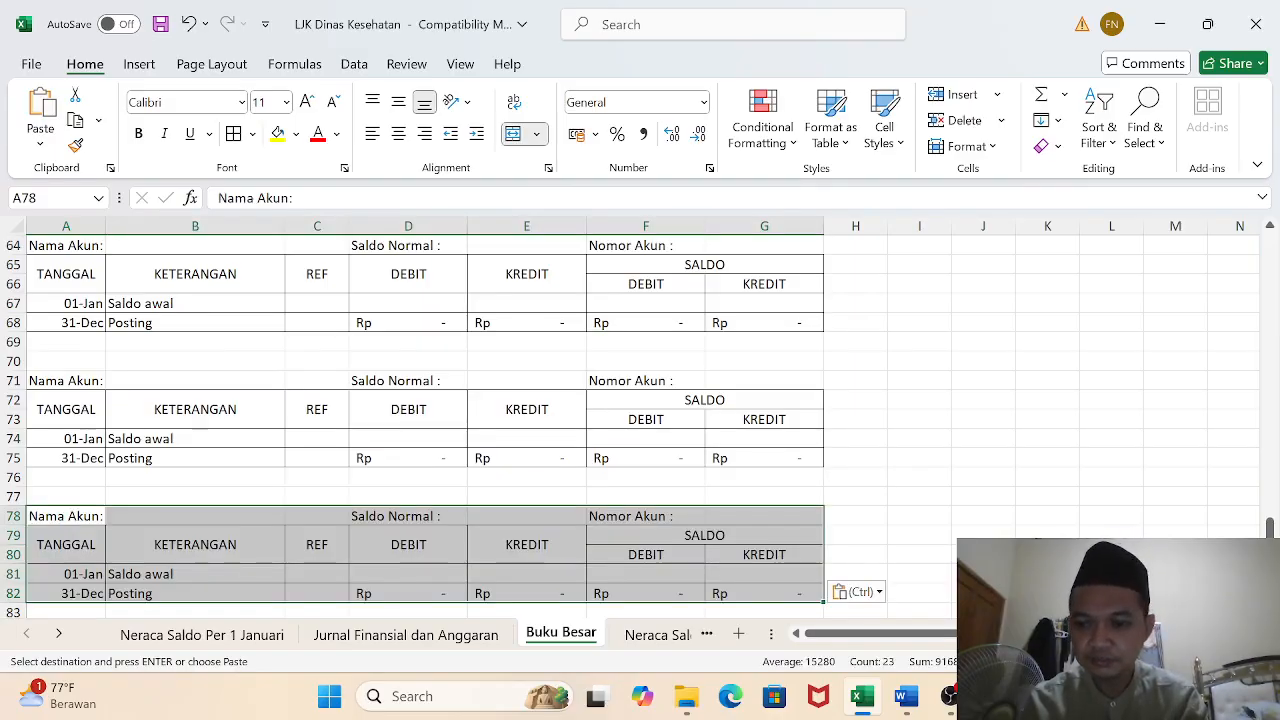
# Paste the ledger template at A85 and A92, keeping the two-row gap between tables
pyautogui.scroll(-4, 325, 428)
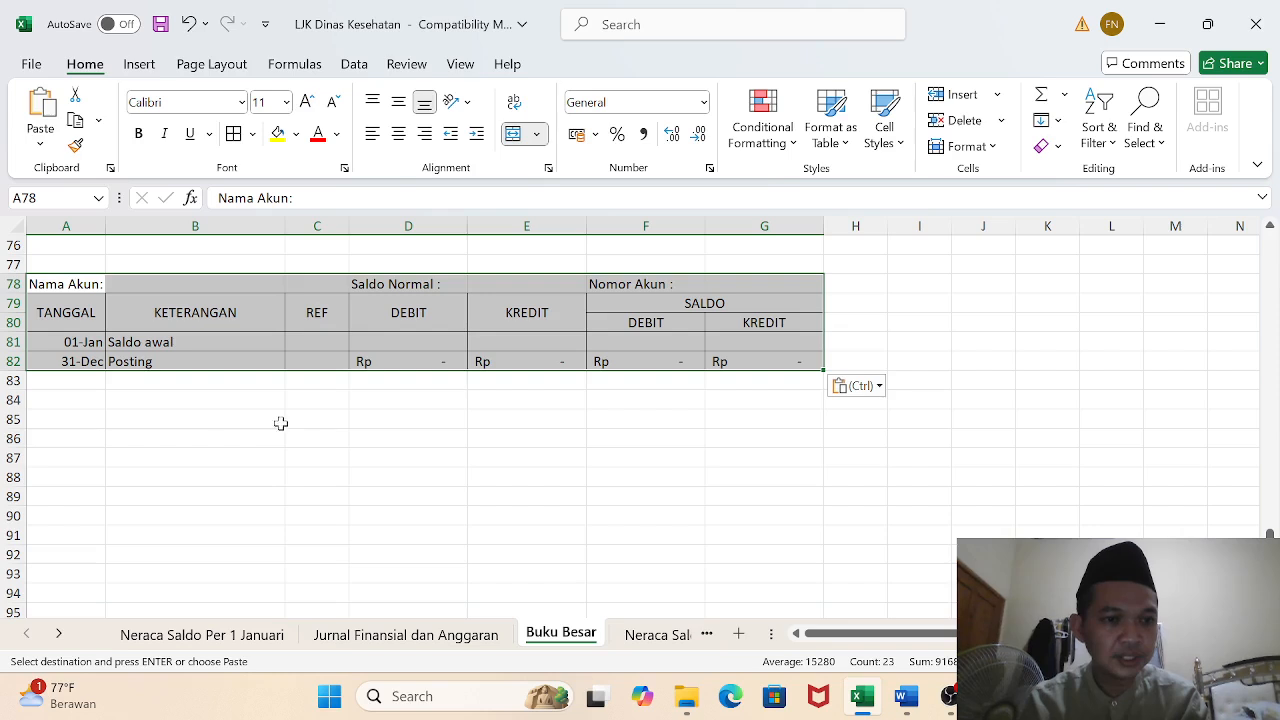
pyautogui.click(90, 419)
pyautogui.hotkey('ctrl', 'v')
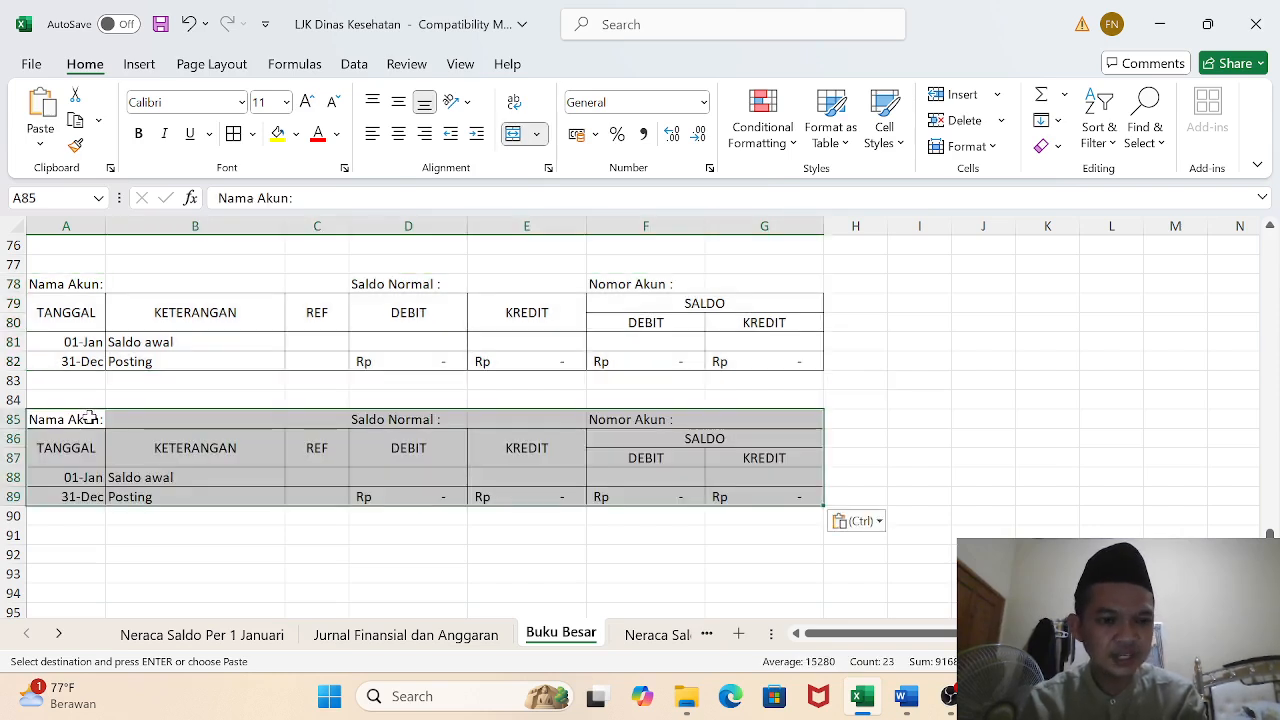
pyautogui.click(62, 555)
pyautogui.hotkey('ctrl', 'v')
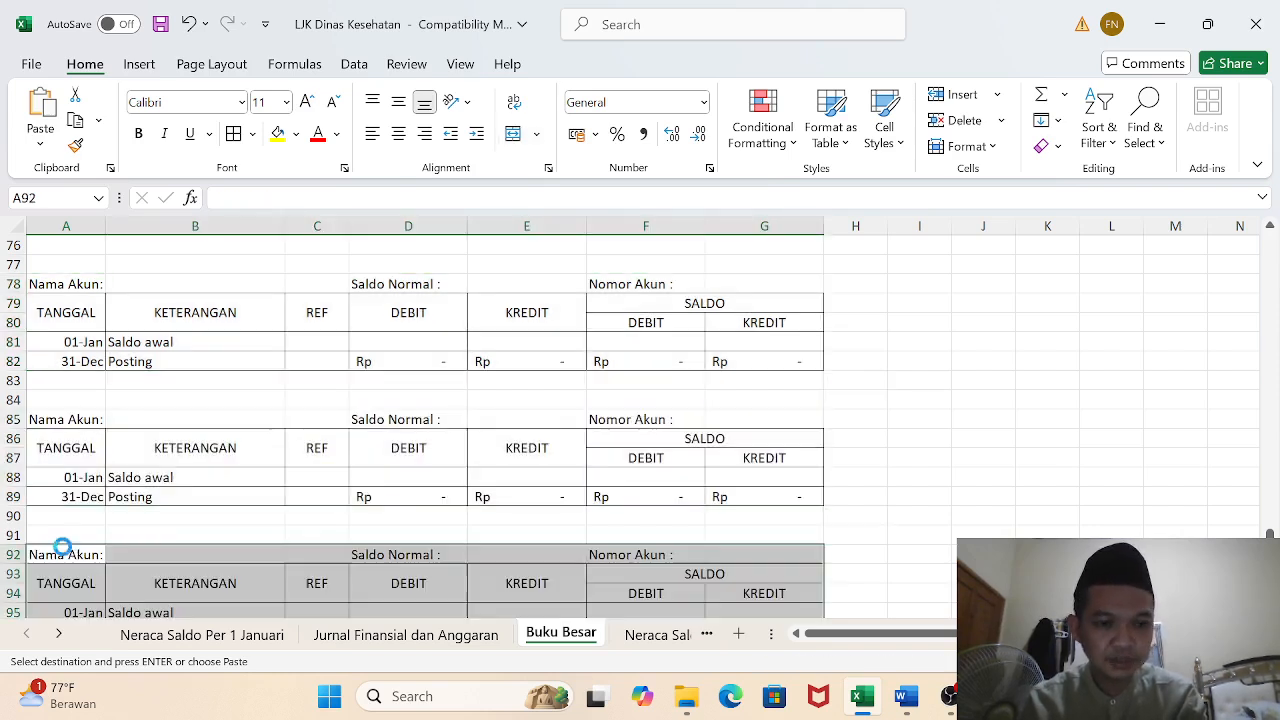
# Paste two more ledger template copies at A99 and A106
pyautogui.scroll(-5, 277, 442)
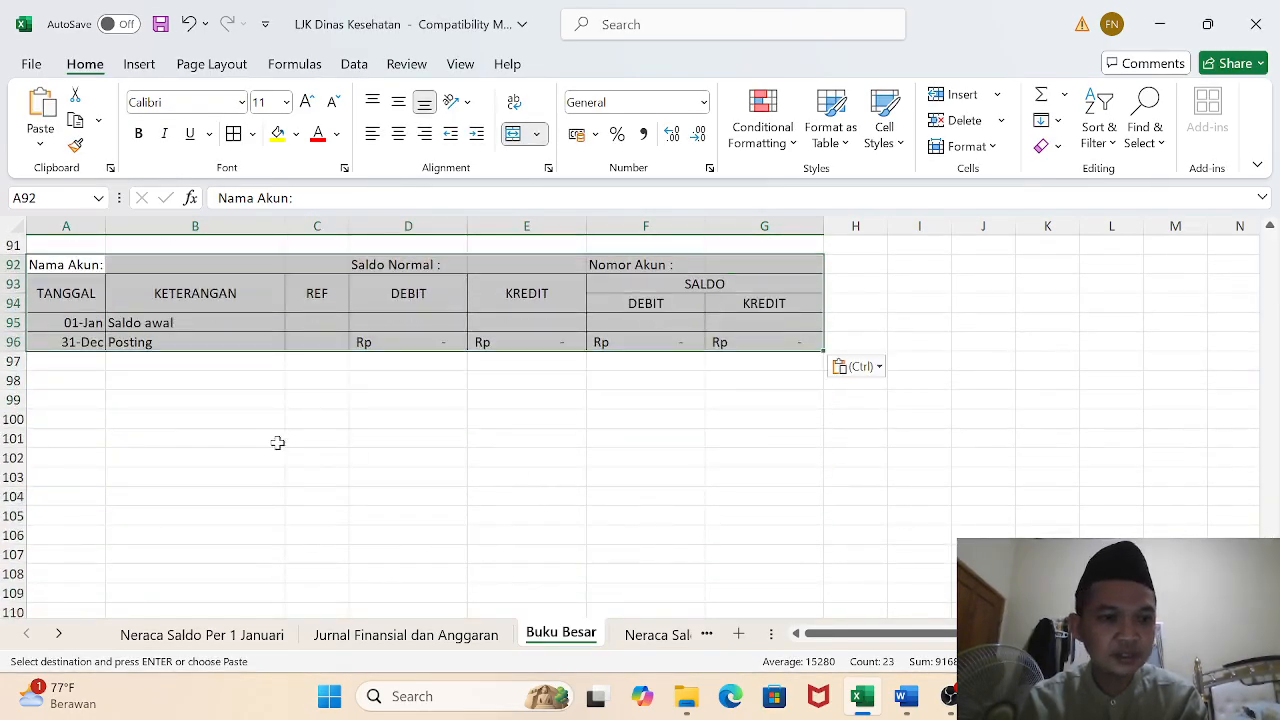
pyautogui.click(93, 401)
pyautogui.hotkey('ctrl', 'v')
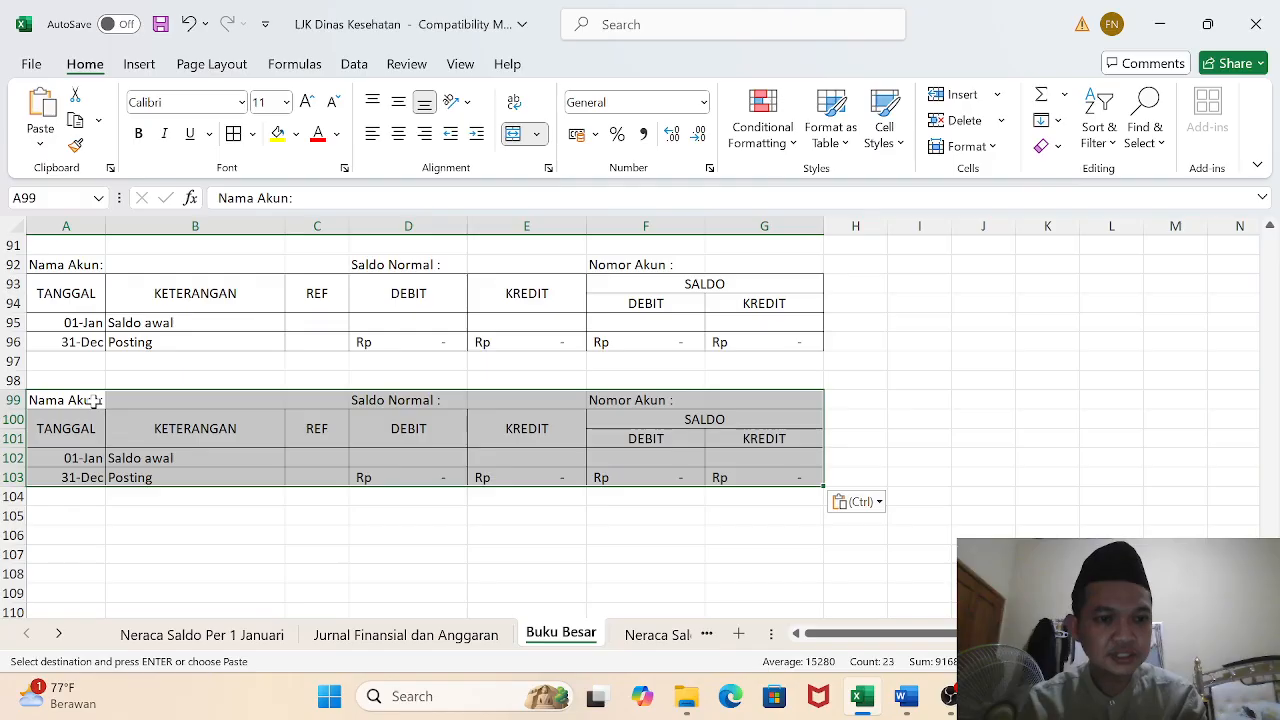
pyautogui.click(83, 533)
pyautogui.hotkey('ctrl', 'v')
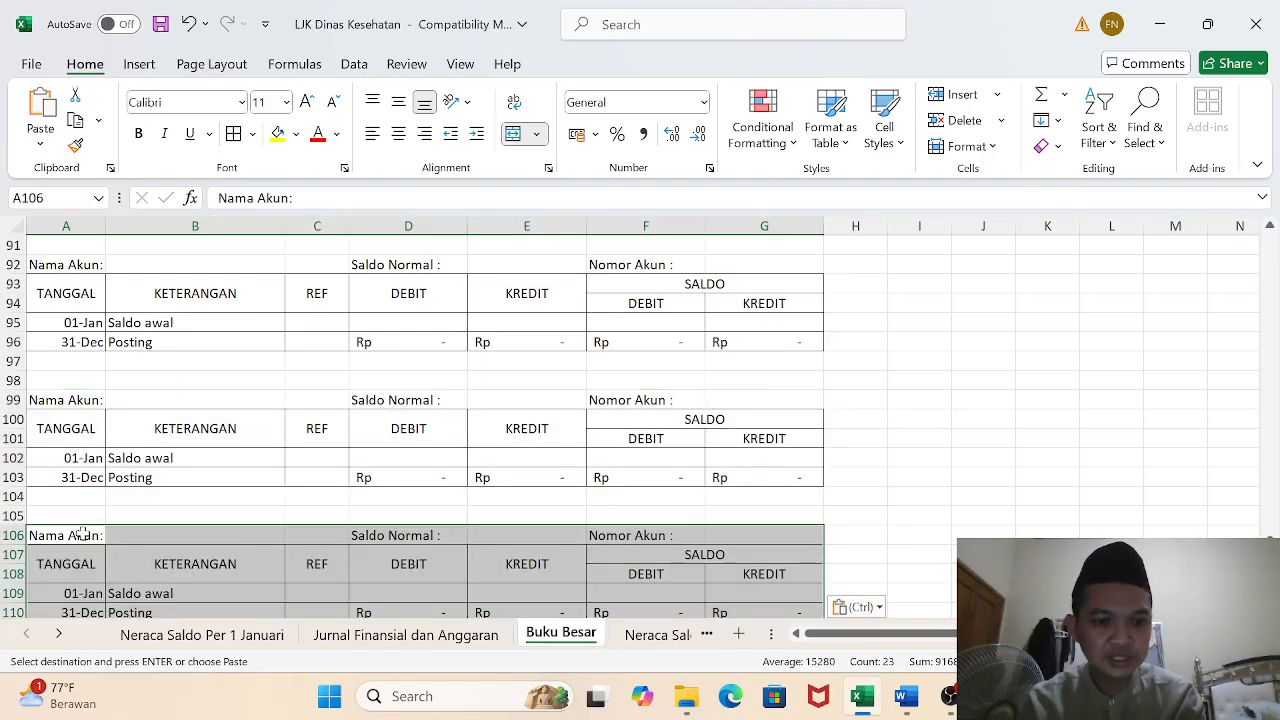
# Paste the final ledger template copies at A113 and A120, and select cell H2 beside the first table
pyautogui.scroll(-4, 176, 432)
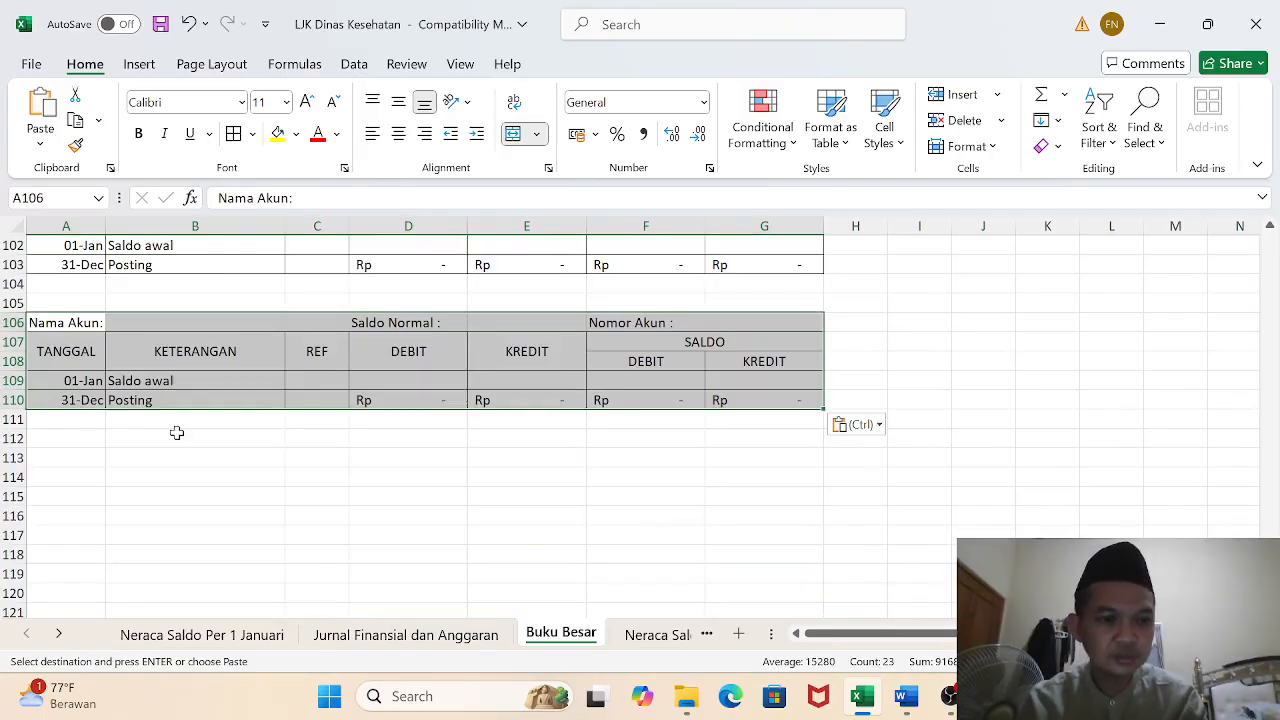
pyautogui.click(66, 458)
pyautogui.hotkey('ctrl', 'v')
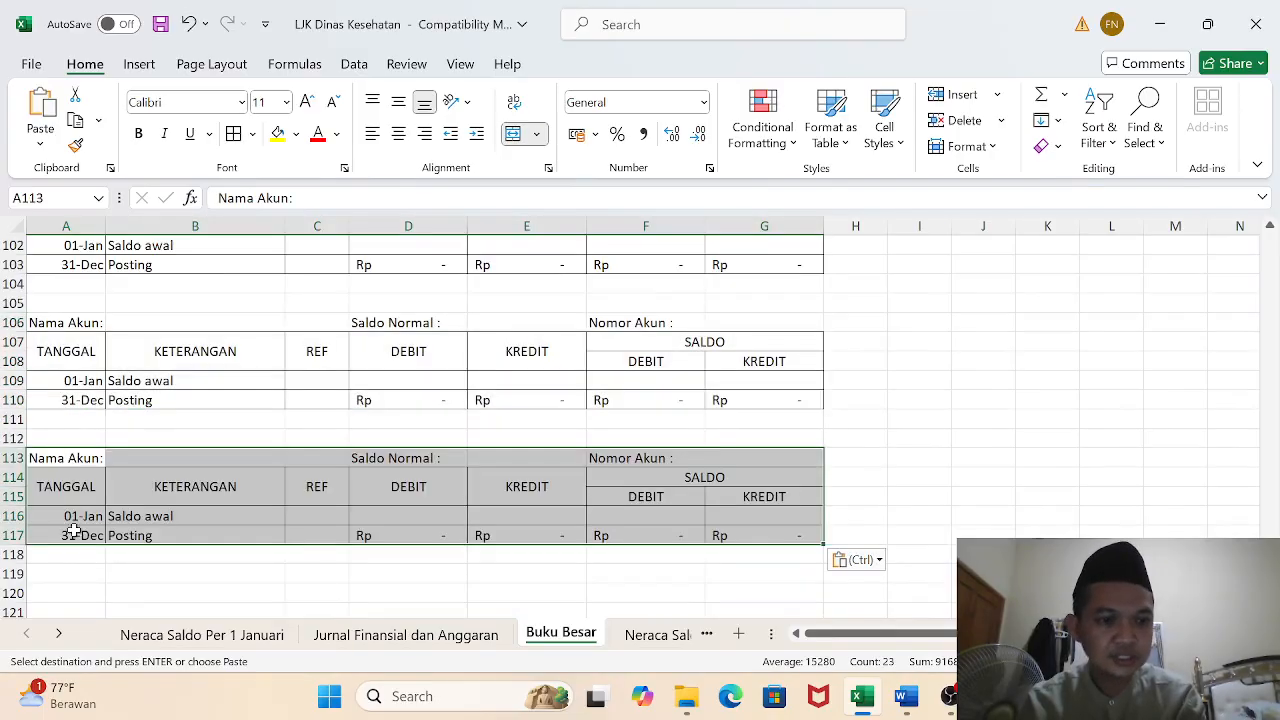
pyautogui.click(69, 593)
pyautogui.hotkey('ctrl', 'v')
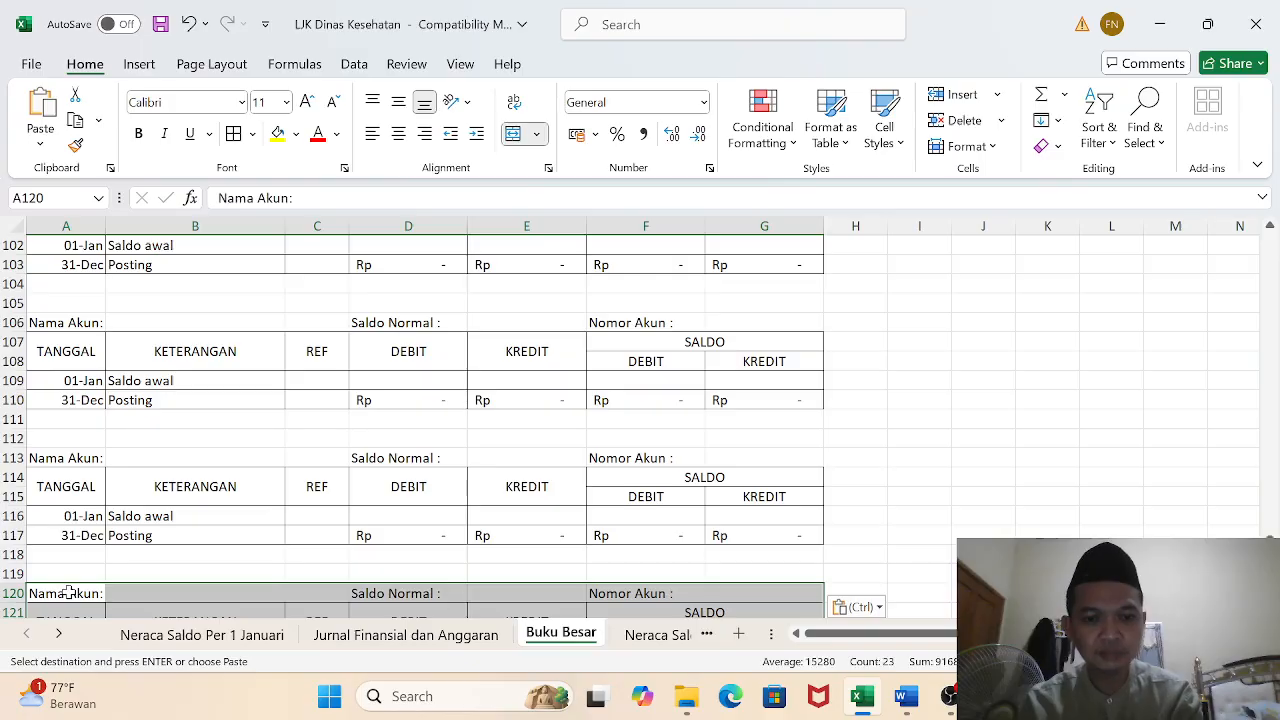
pyautogui.moveTo(1271, 561); pyautogui.dragTo(1275, 250)
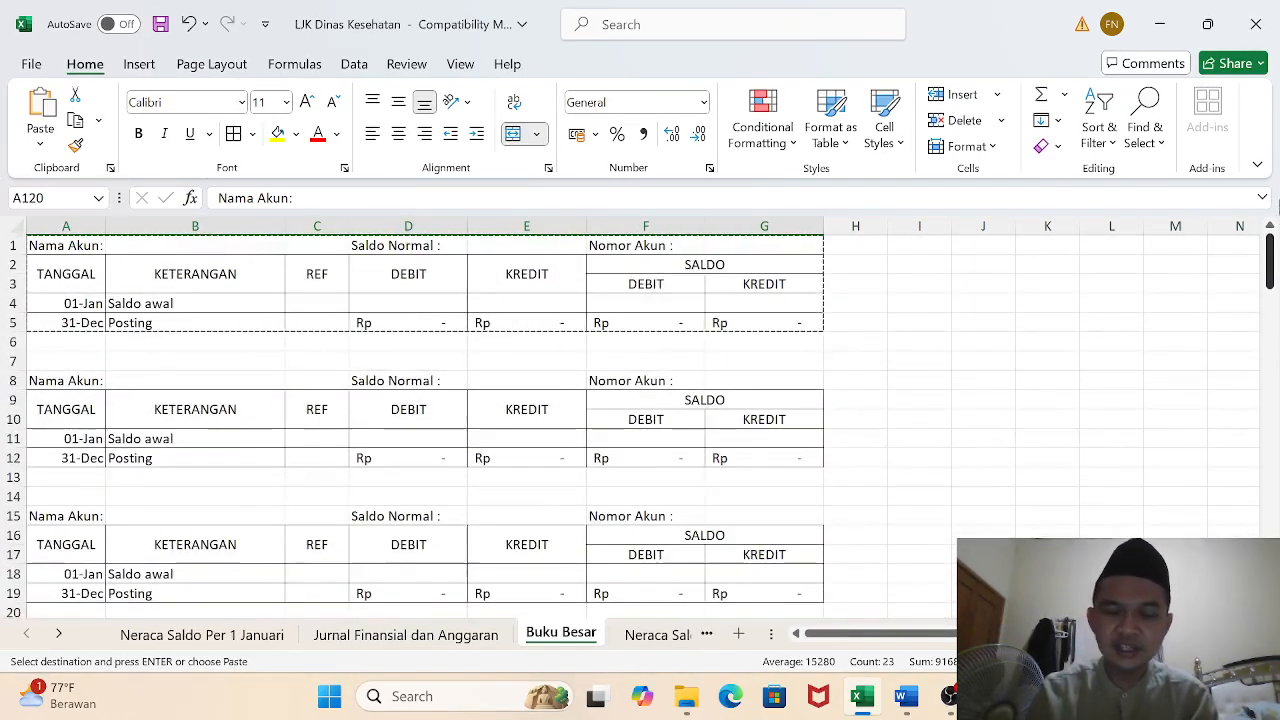
pyautogui.click(866, 262)
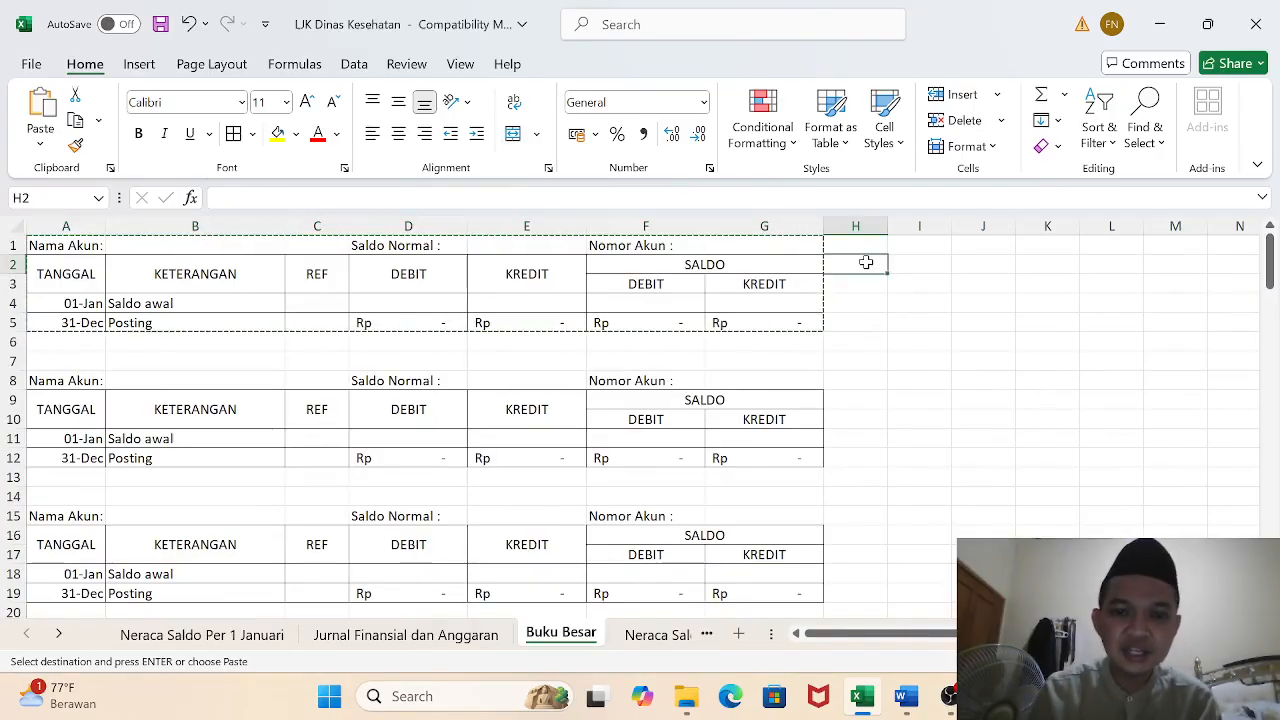
# Enter account number 111 in cell G1 of the first ledger table
pyautogui.click(759, 245)
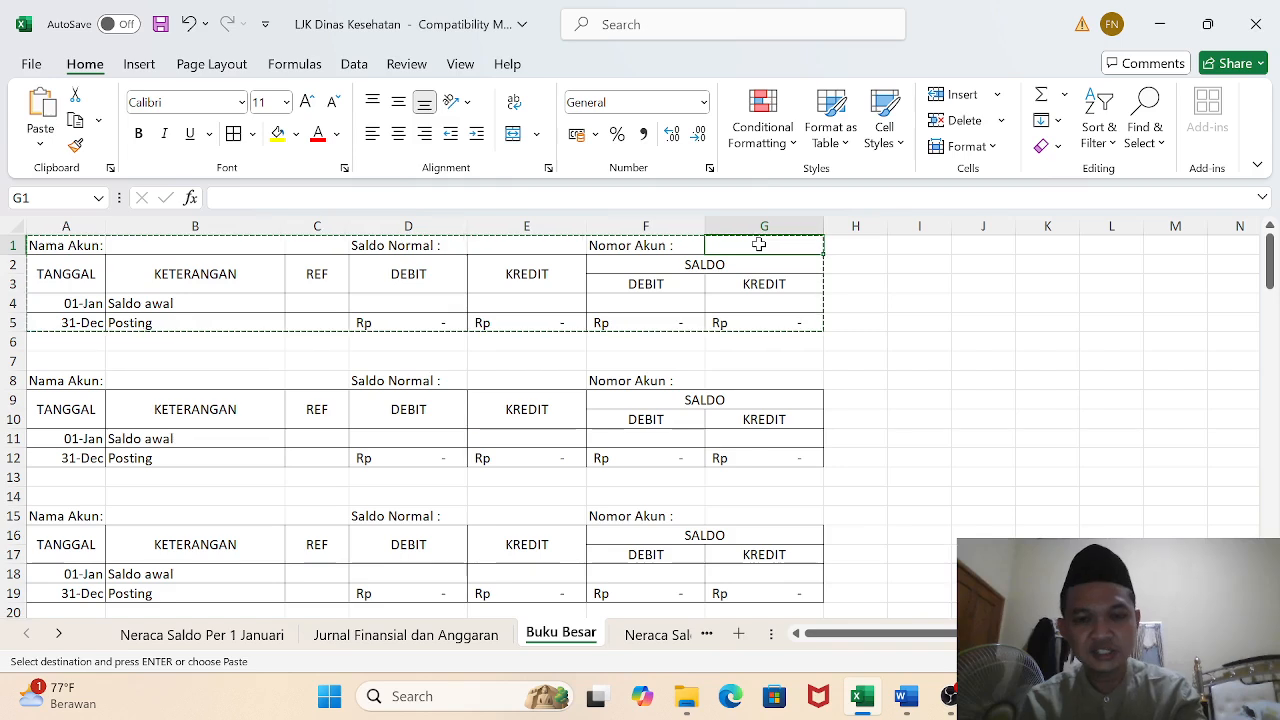
pyautogui.write('111')
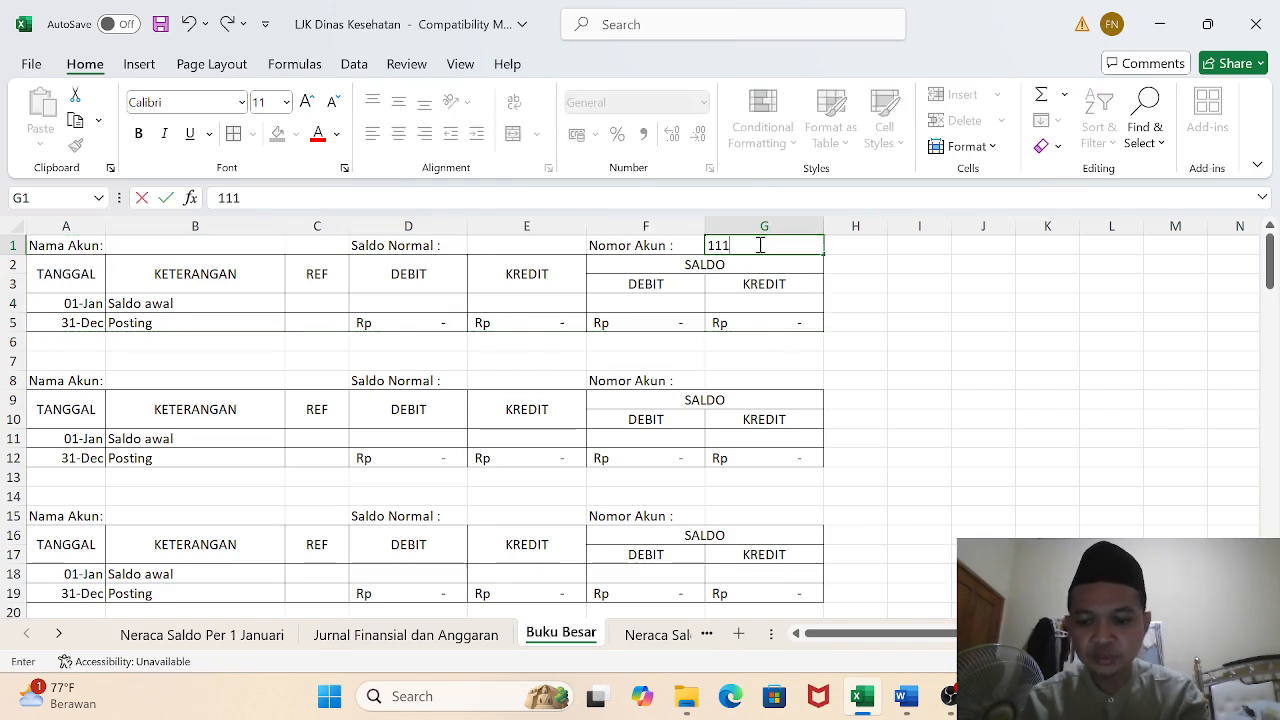
pyautogui.press('Return')
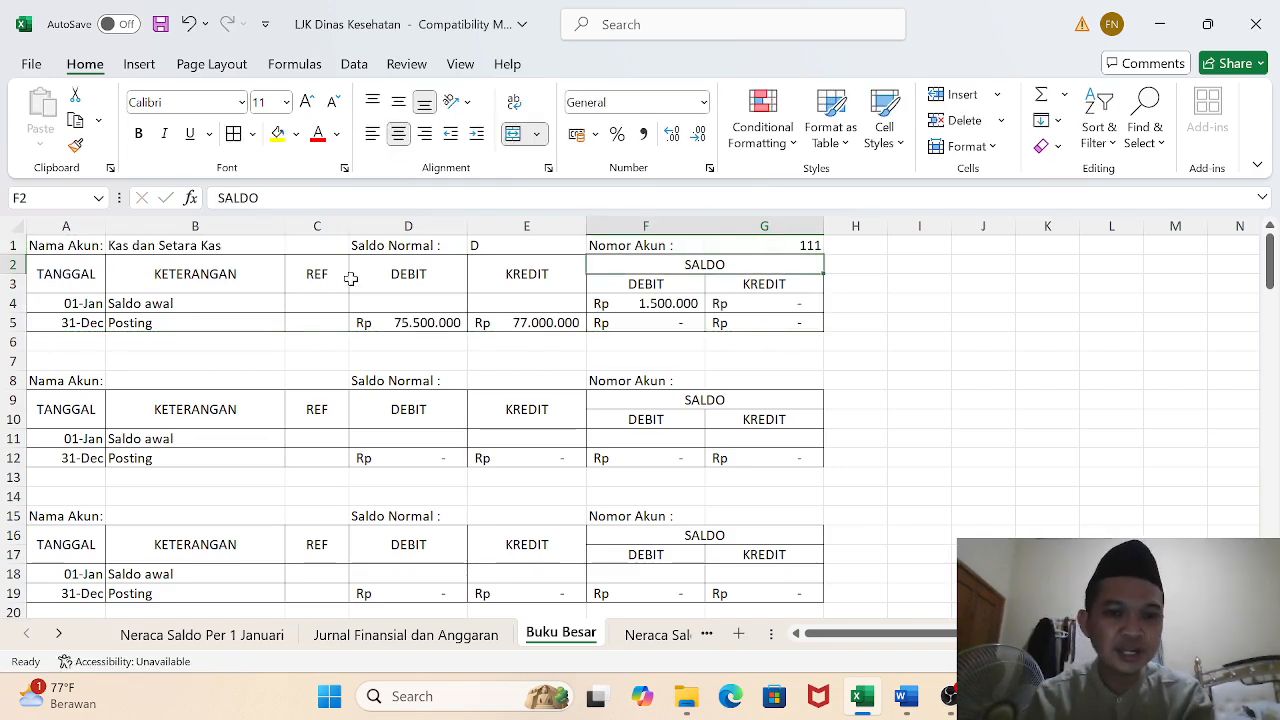
# Check the account codes on Neraca Saldo Per 1 Januari, and enter account numbers 117 in G8 and 131 in G15 on Buku Besar
pyautogui.click(200, 636)
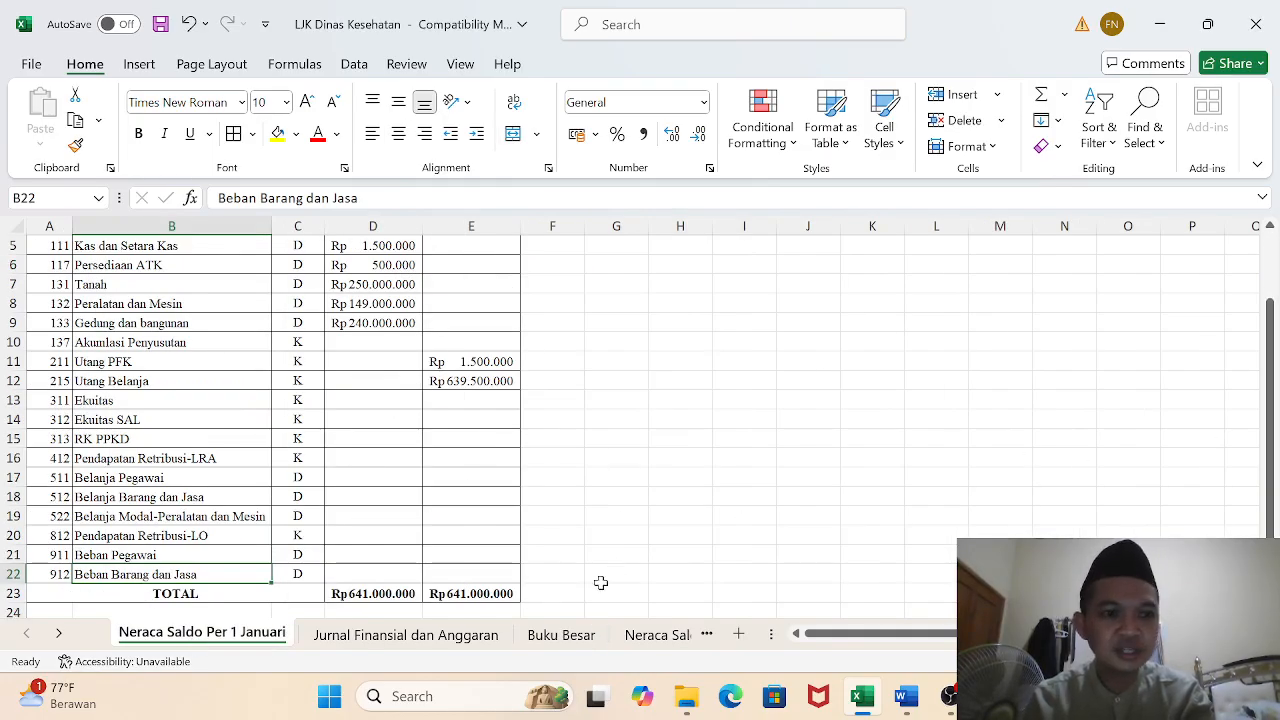
pyautogui.click(562, 635)
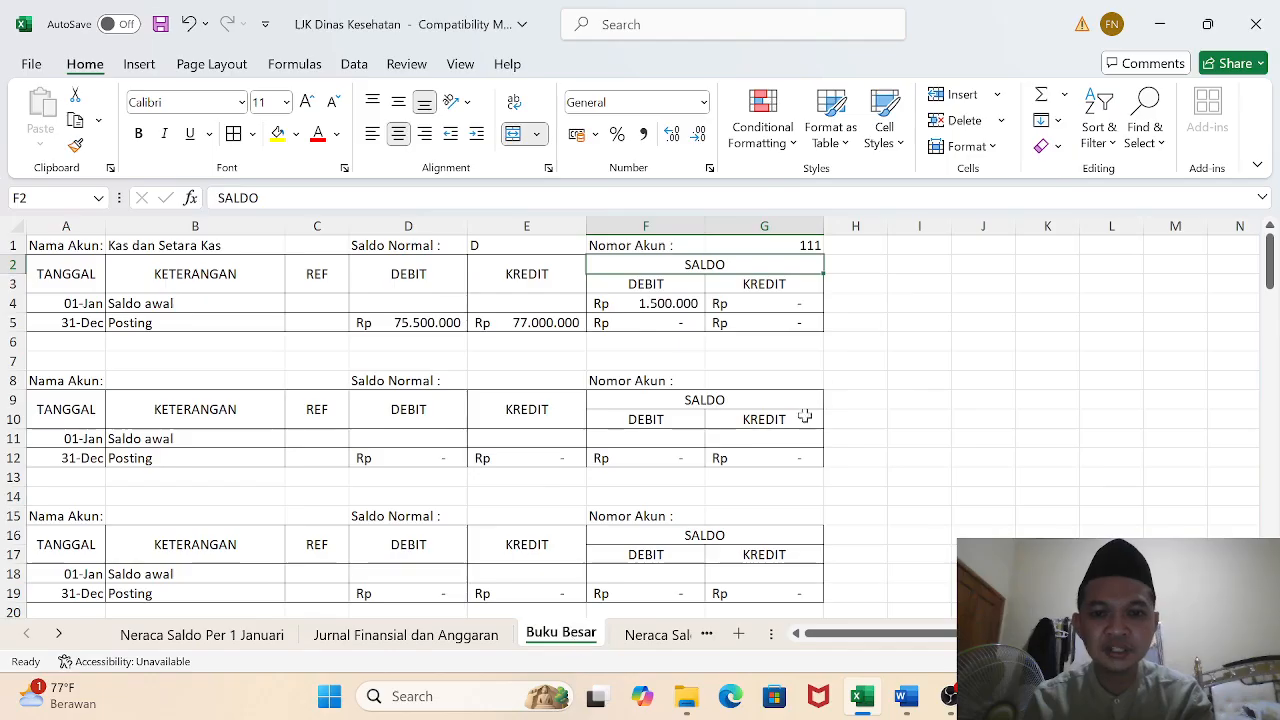
pyautogui.click(762, 381)
pyautogui.write('117')
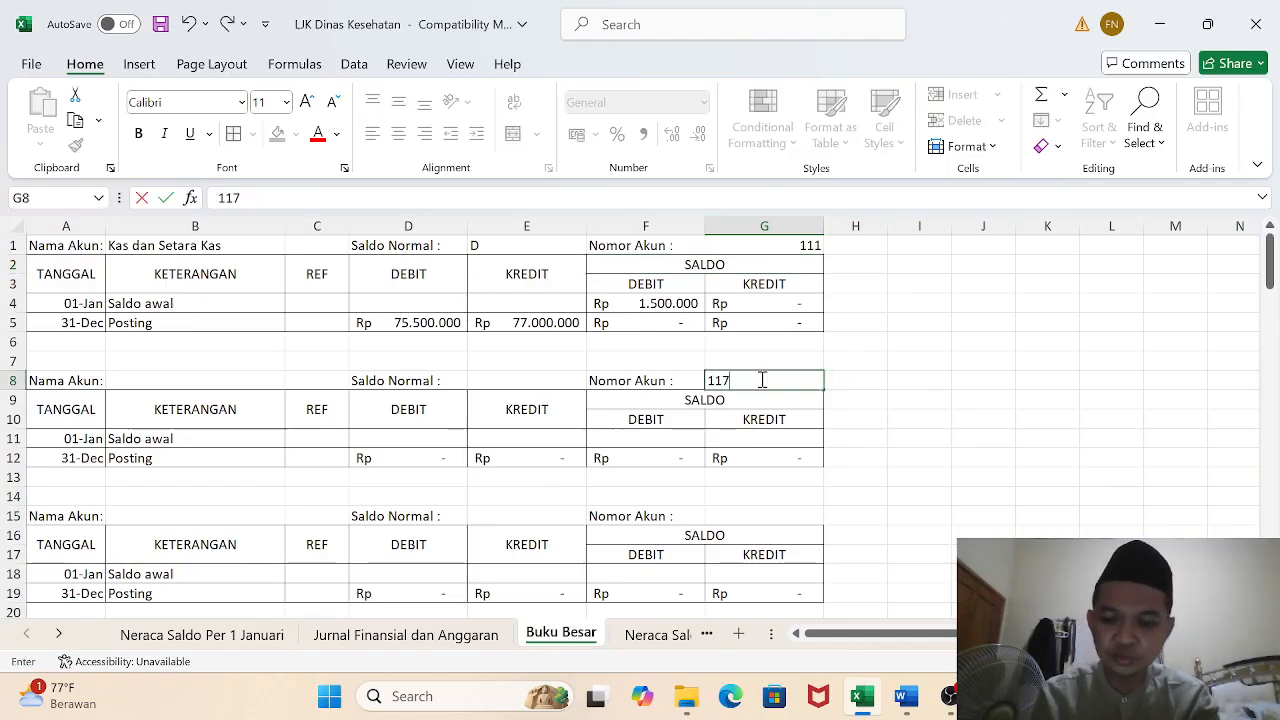
pyautogui.press('Return')
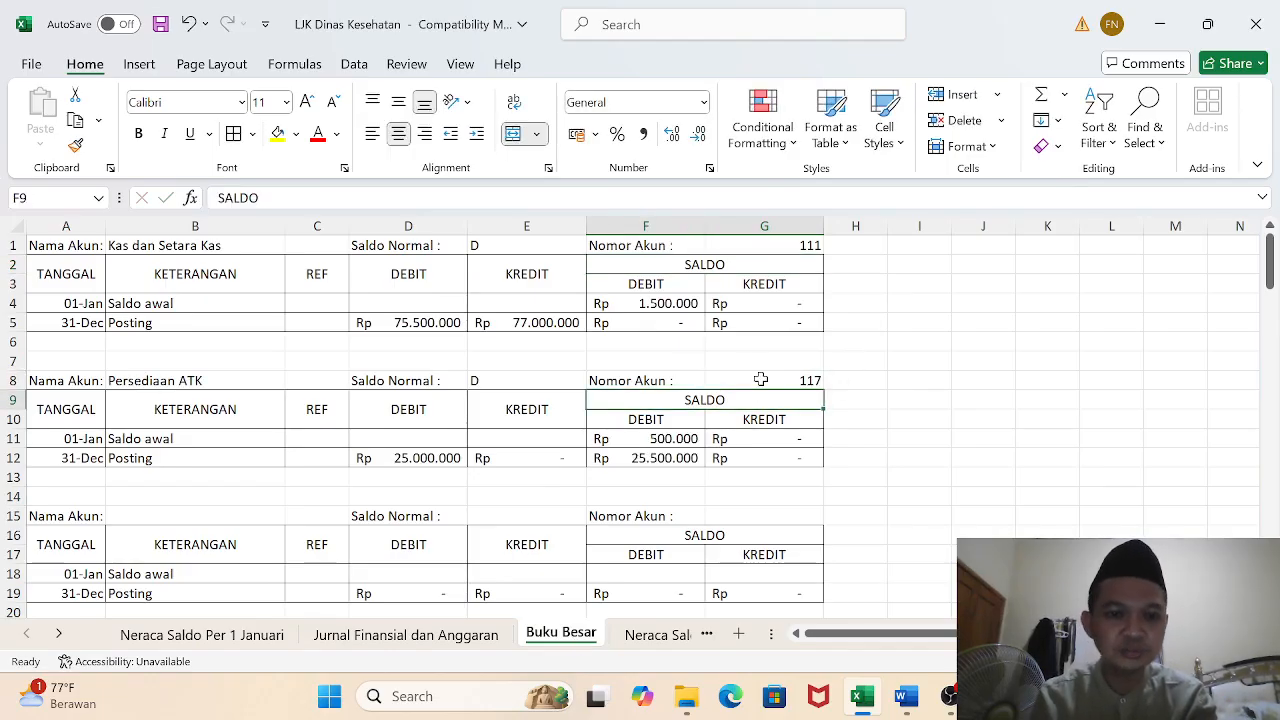
pyautogui.click(766, 514)
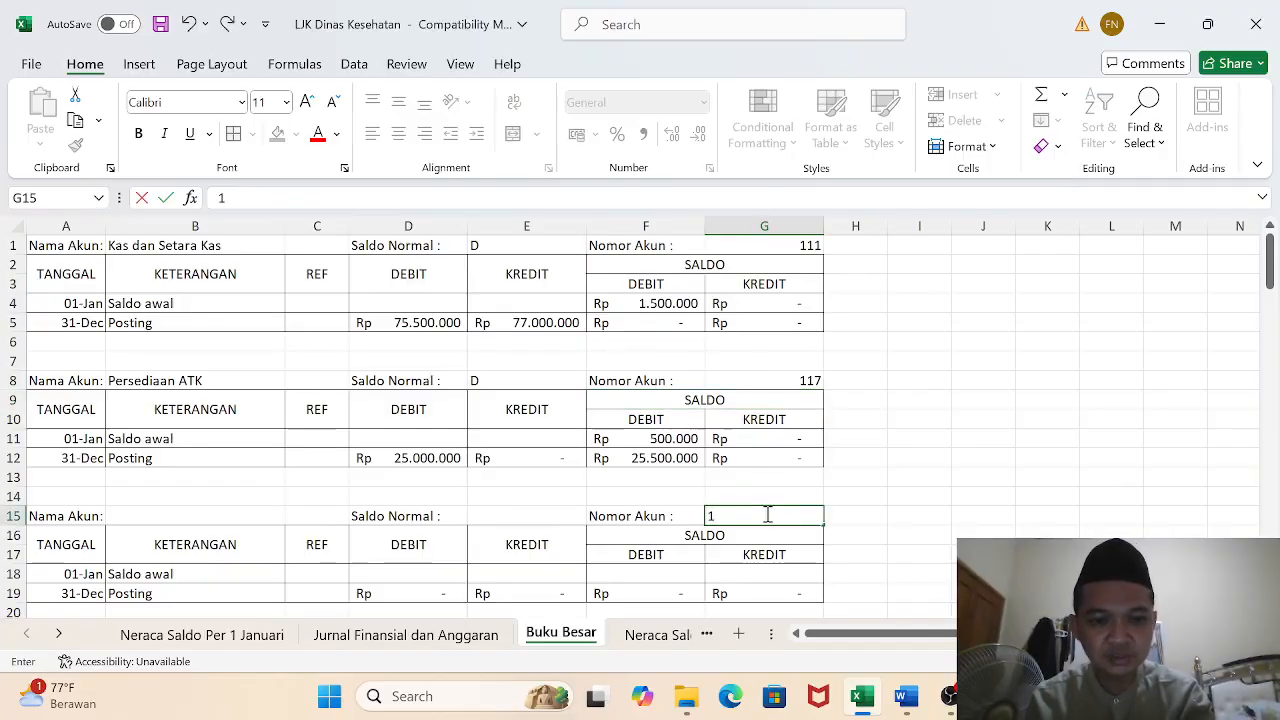
pyautogui.press('Return')
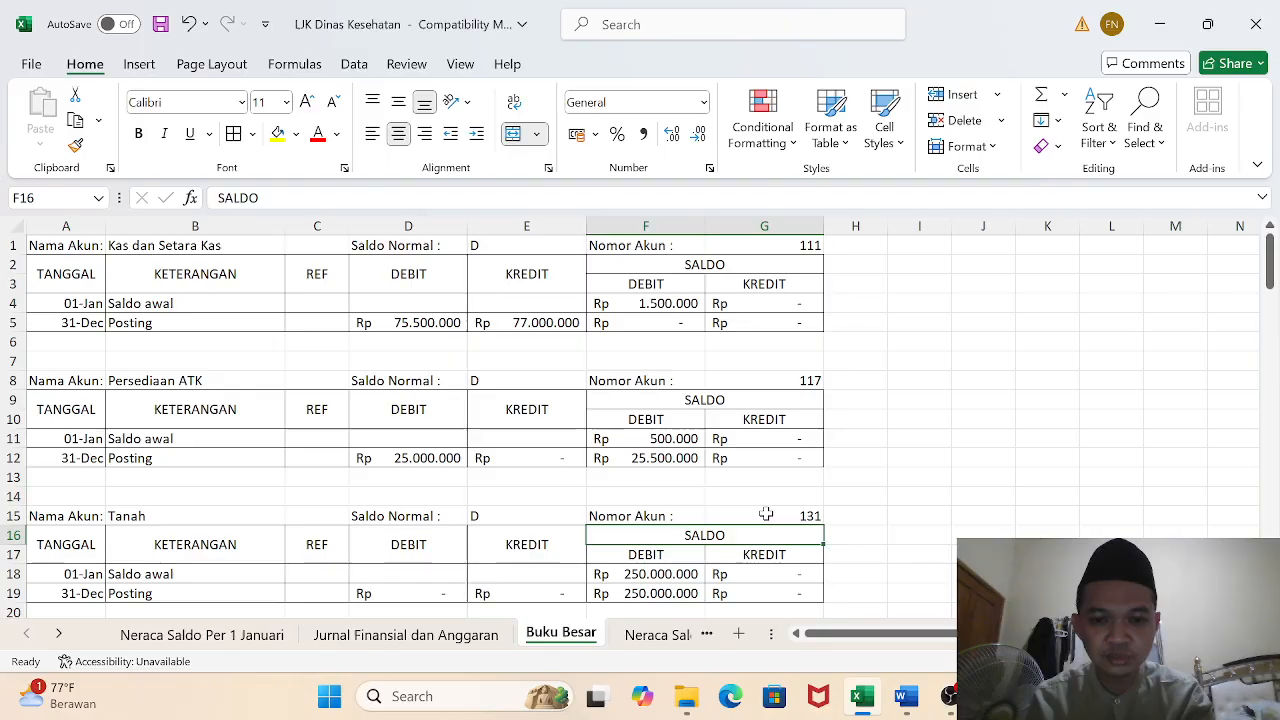
# Enter account number 132 in cell G22 of the fourth ledger table
pyautogui.press('Down')
pyautogui.press('Down')
pyautogui.press('Down')
pyautogui.press('Down')
pyautogui.press('Down')
pyautogui.press('Down')
pyautogui.press('Down')
pyautogui.press('Down')
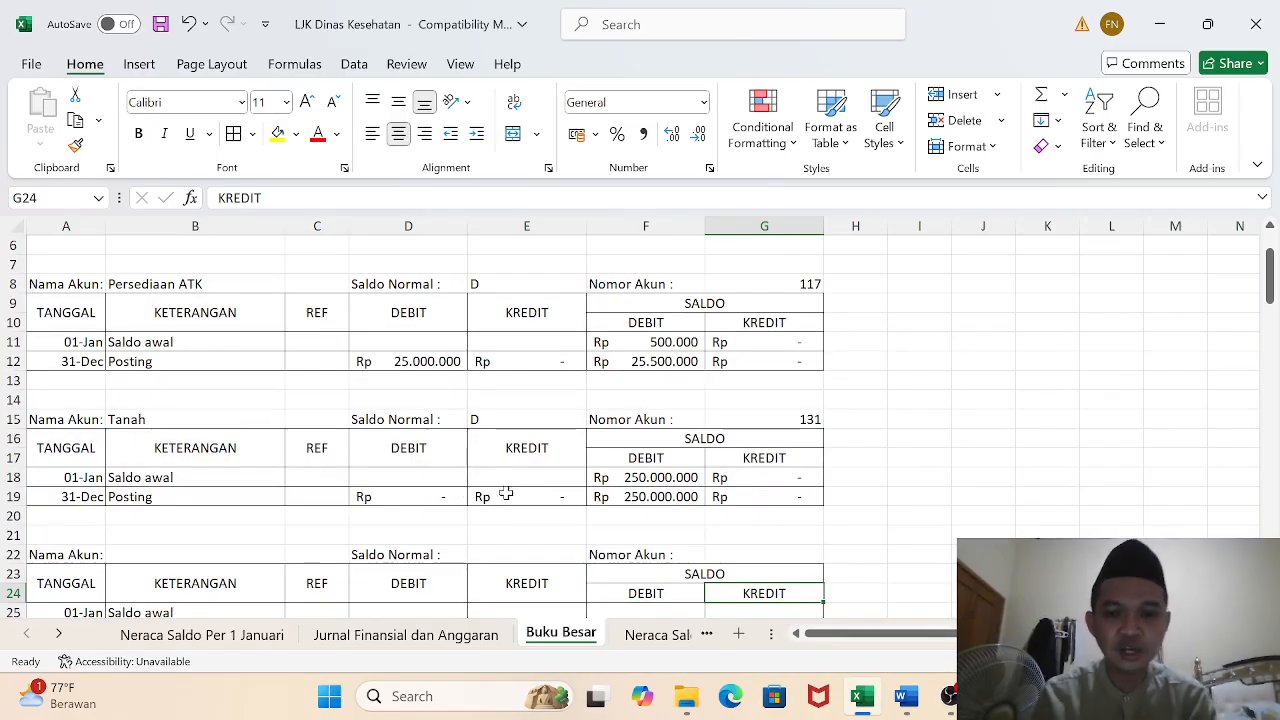
pyautogui.click(782, 557)
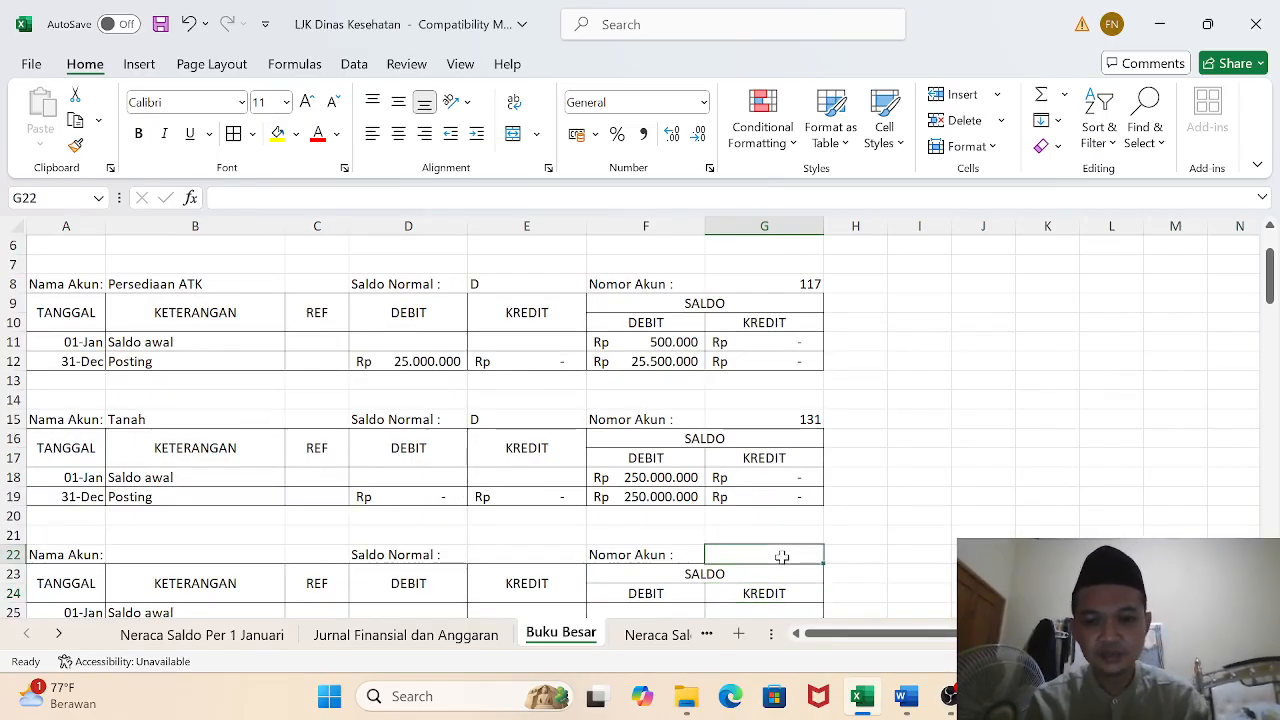
pyautogui.press('Down')
pyautogui.press('Up')
pyautogui.write('132')
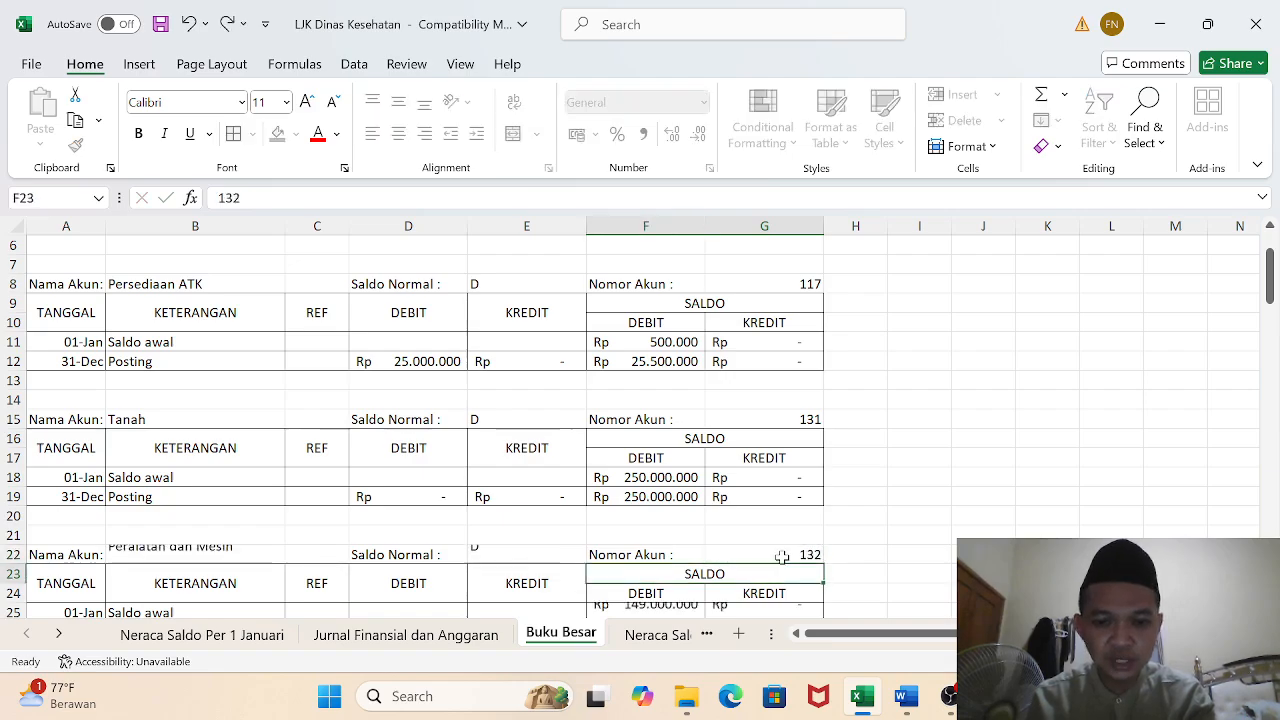
pyautogui.press('Return')
# Enter account number 133 in cell G29 of the fifth ledger table
pyautogui.press('Down')
pyautogui.press('Down')
pyautogui.press('Down')
pyautogui.press('Down')
pyautogui.press('Down')
pyautogui.press('Down')
pyautogui.press('Down')
pyautogui.press('Down')
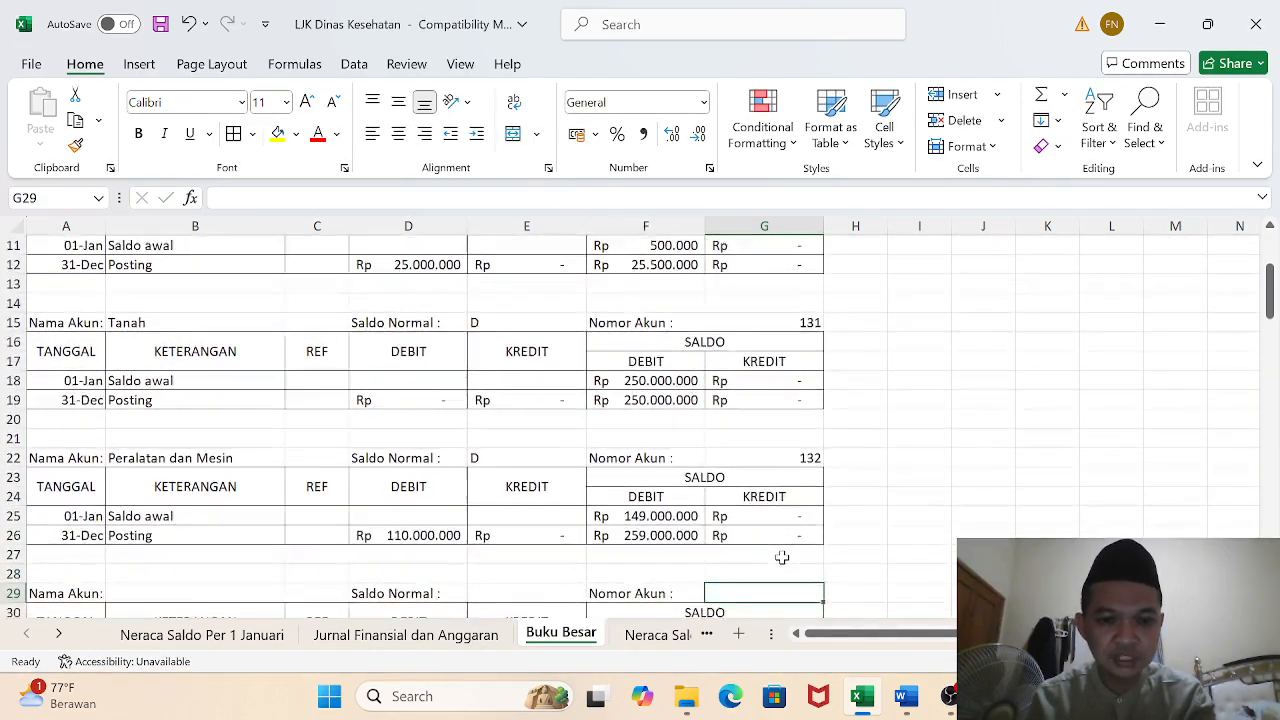
pyautogui.press('Up')
pyautogui.press('Up')
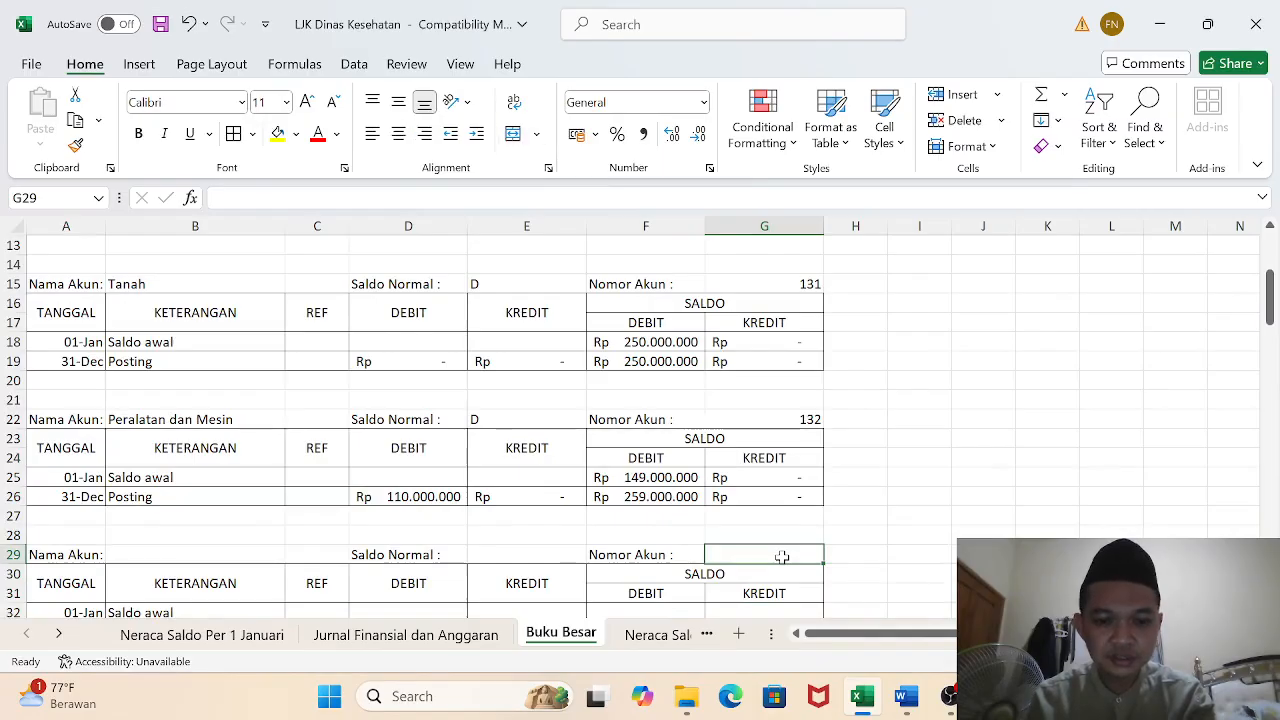
pyautogui.write('133')
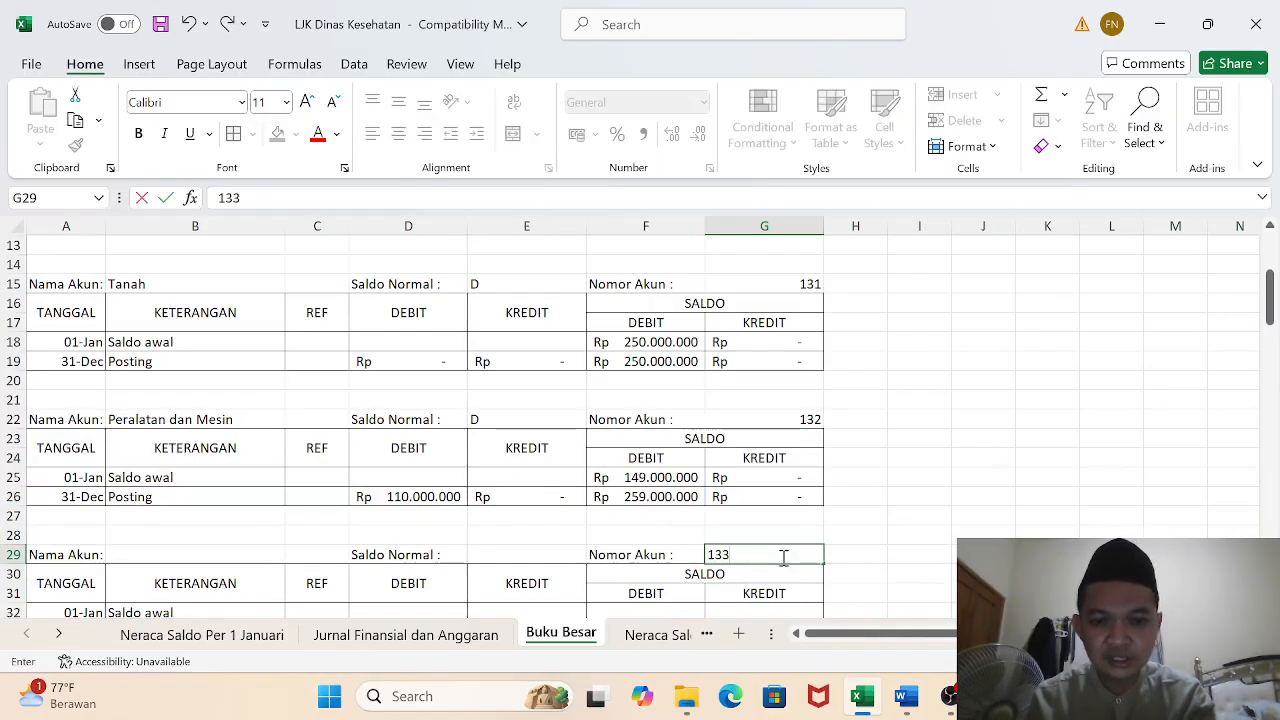
pyautogui.press('Return')
# Enter account number 137 in cell G36 of the sixth ledger table
pyautogui.press('Down')
pyautogui.press('Down')
pyautogui.press('Down')
pyautogui.press('Down')
pyautogui.press('Down')
pyautogui.press('Down')
pyautogui.write('1')
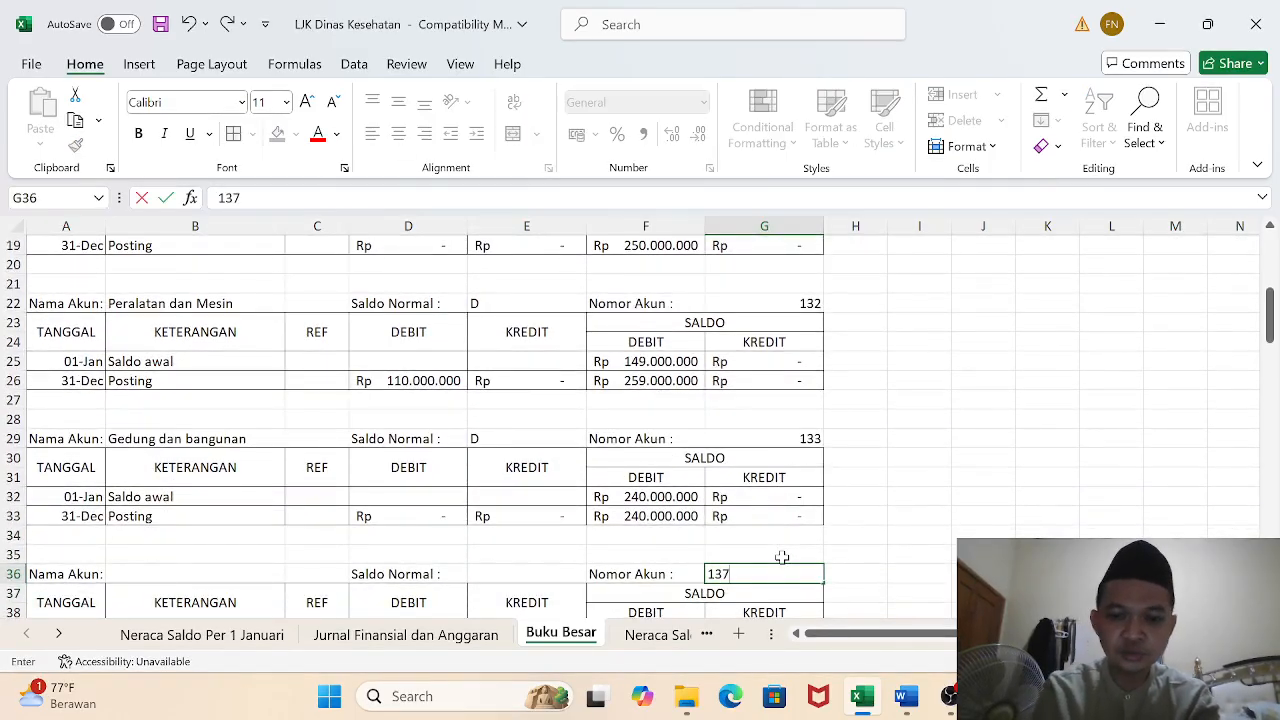
pyautogui.write('37')
pyautogui.press('Return')
# Check the next account code on Neraca Saldo Per 1 Januari and enter account number 211 in cell G43 on Buku Besar
pyautogui.press('Down')
pyautogui.press('Down')
pyautogui.press('Down')
pyautogui.press('Down')
pyautogui.press('Down')
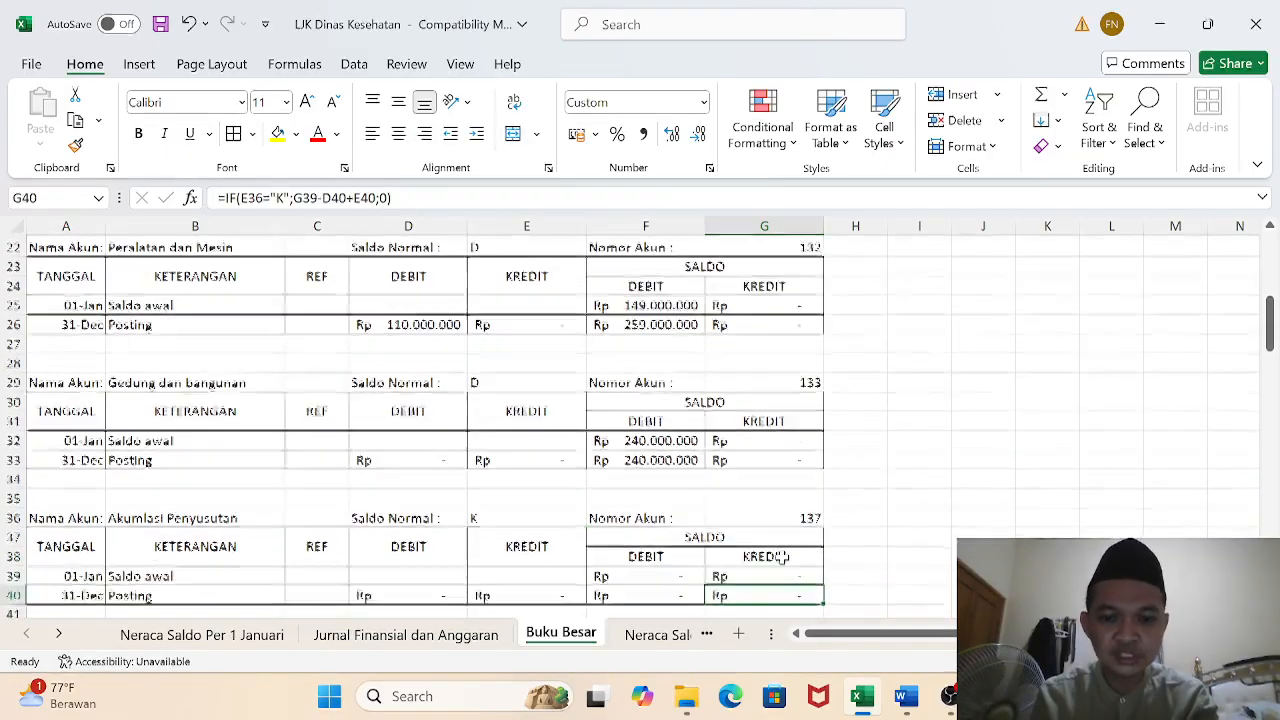
pyautogui.press('Down')
pyautogui.press('Down')
pyautogui.press('Down')
pyautogui.press('Down')
pyautogui.press('Down')
pyautogui.press('Down')
pyautogui.press('Down')
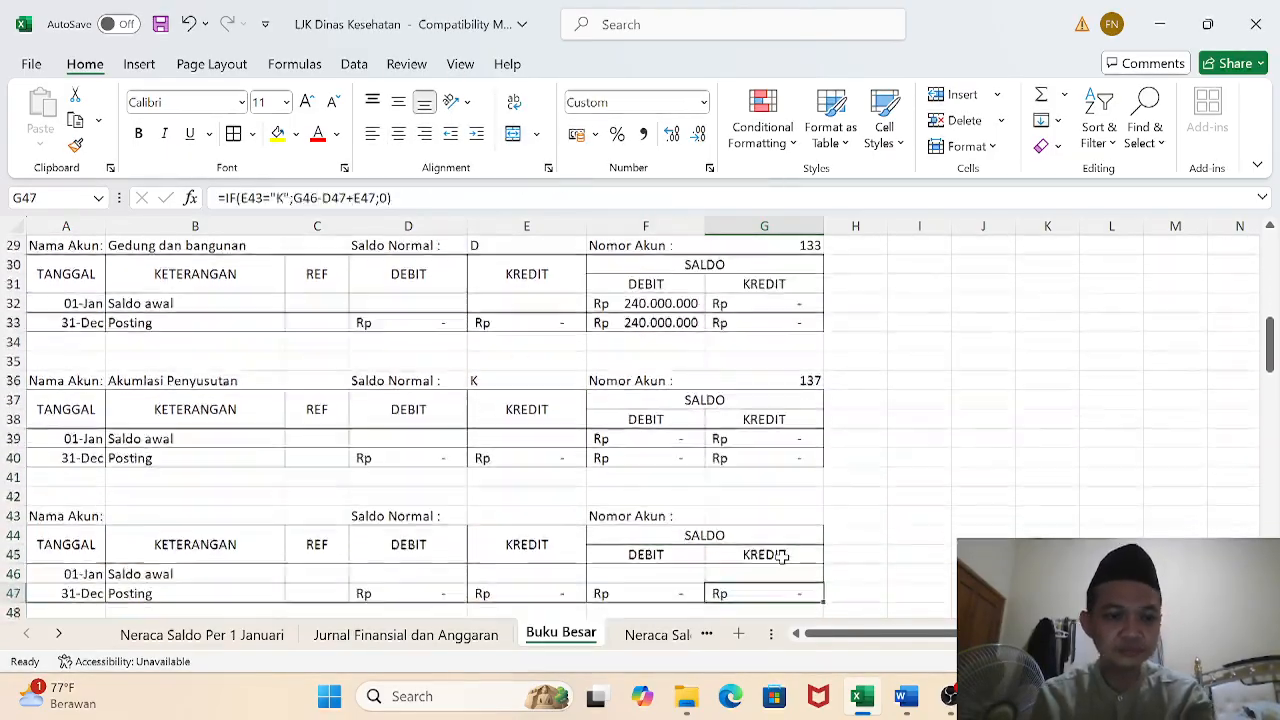
pyautogui.press('Down')
pyautogui.press('Up')
pyautogui.press('Up')
pyautogui.press('Up')
pyautogui.press('Up')
pyautogui.press('Up')
pyautogui.press('Up')
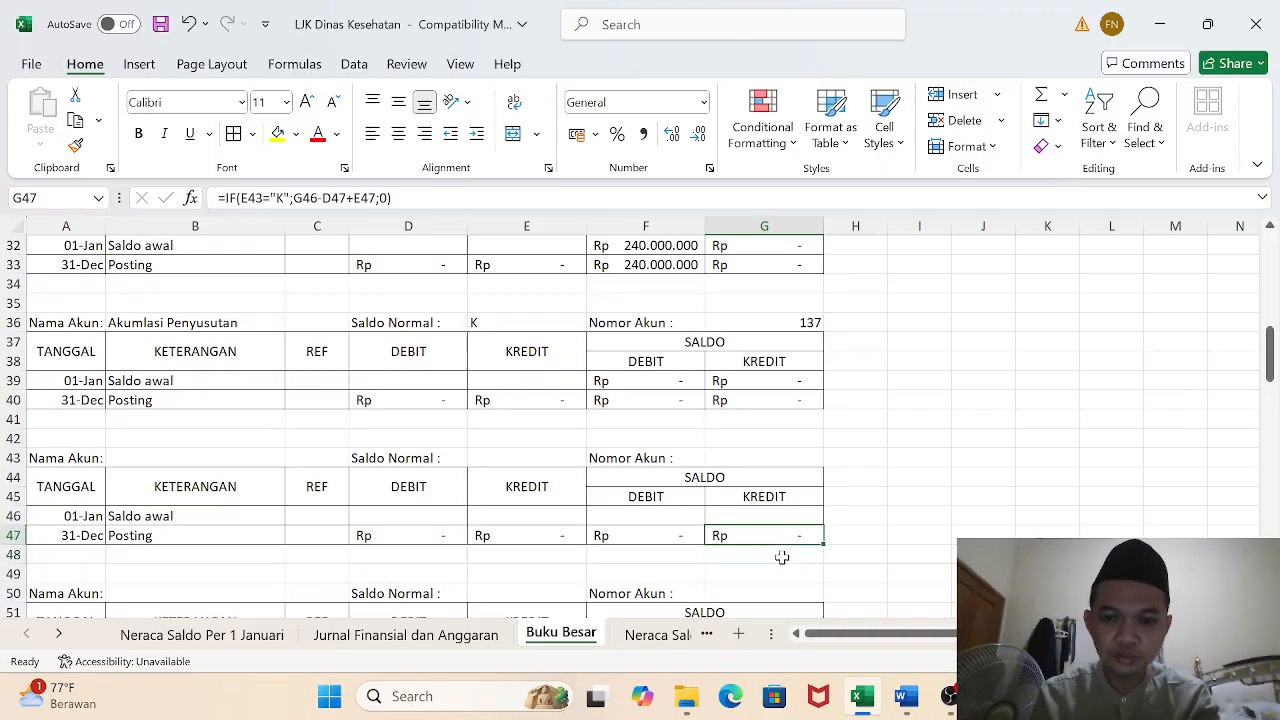
pyautogui.press('Up')
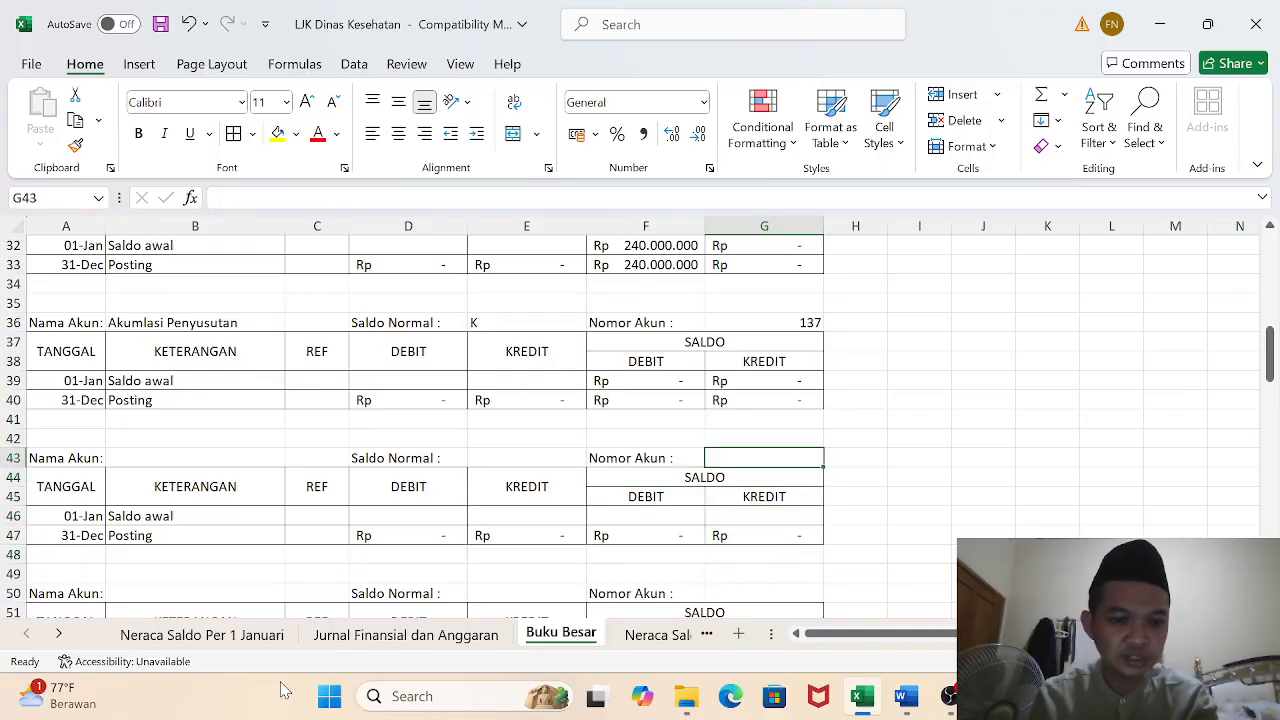
pyautogui.click(250, 632)
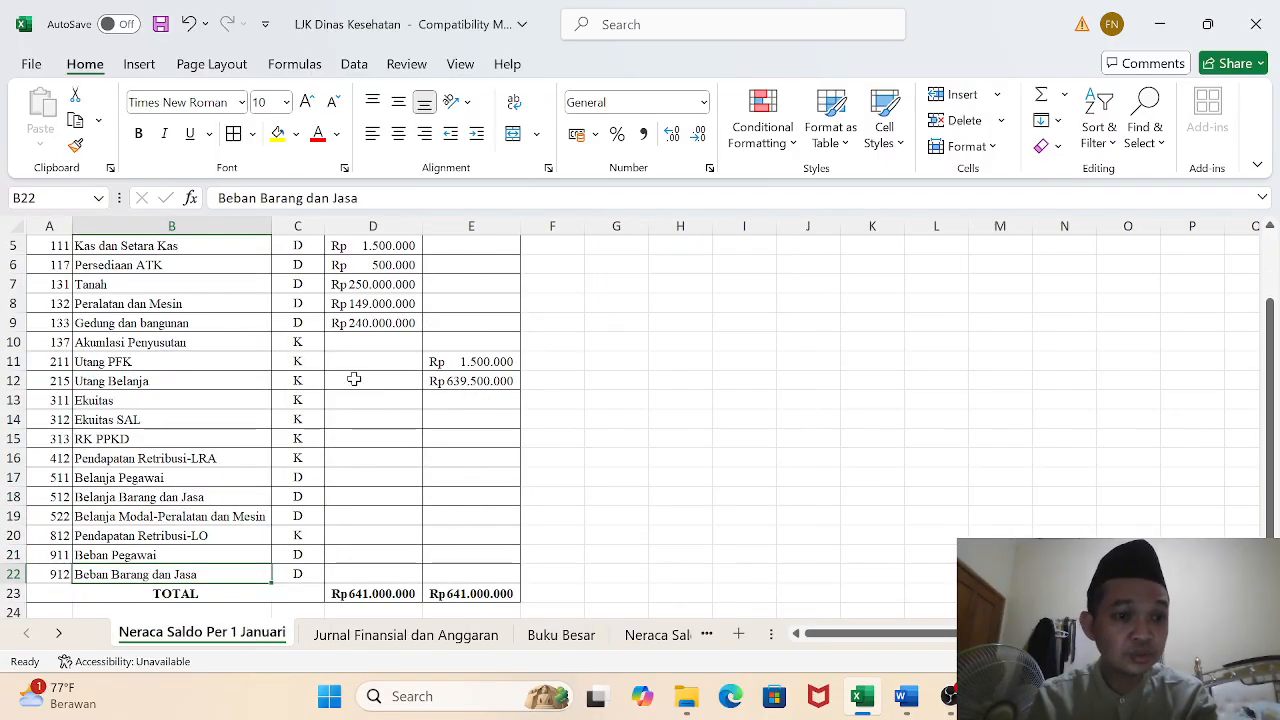
pyautogui.click(571, 643)
pyautogui.write('21')
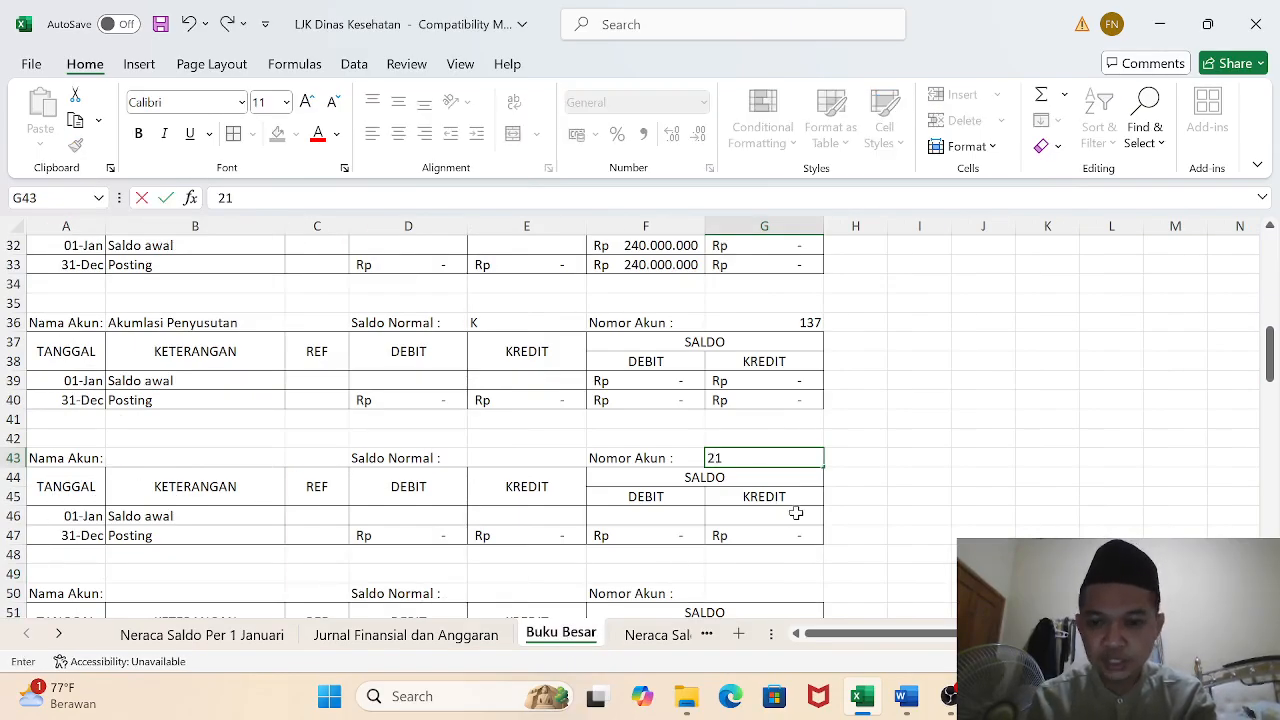
pyautogui.press('Return')
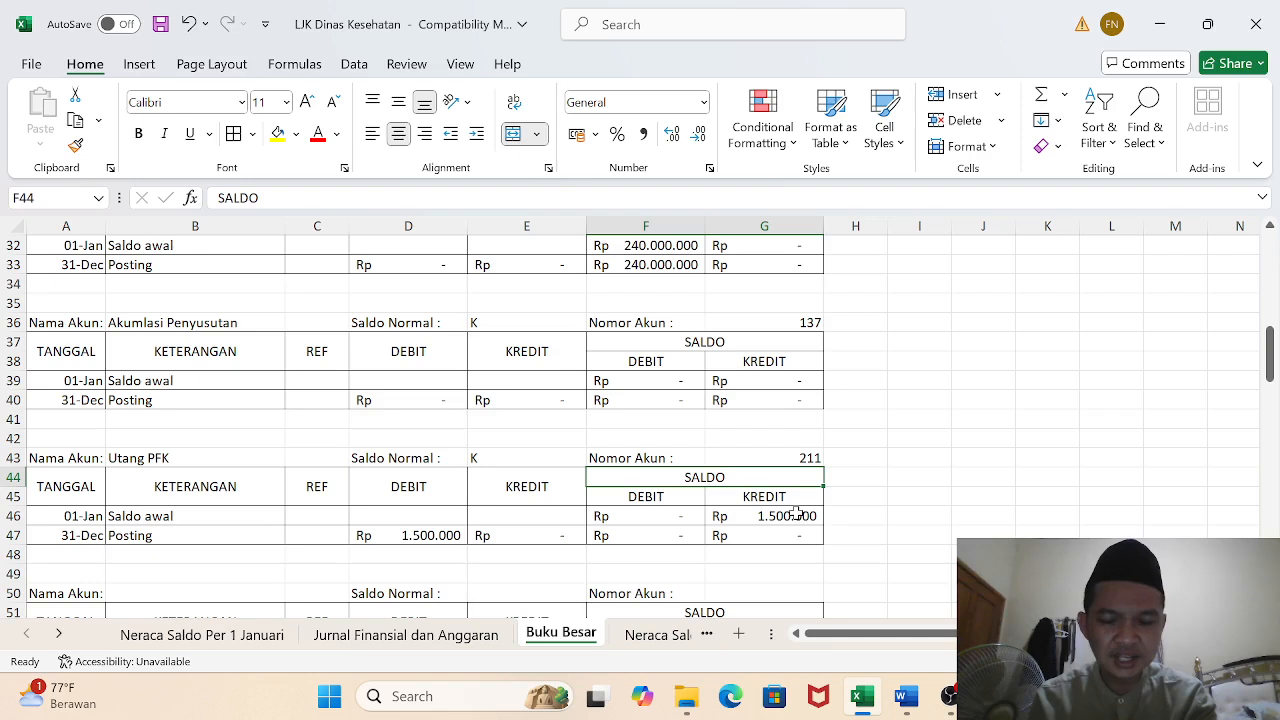
# Enter account number 215 in cell G50 and move down to the blank ledger table at row 57
pyautogui.press('Down')
pyautogui.press('Down')
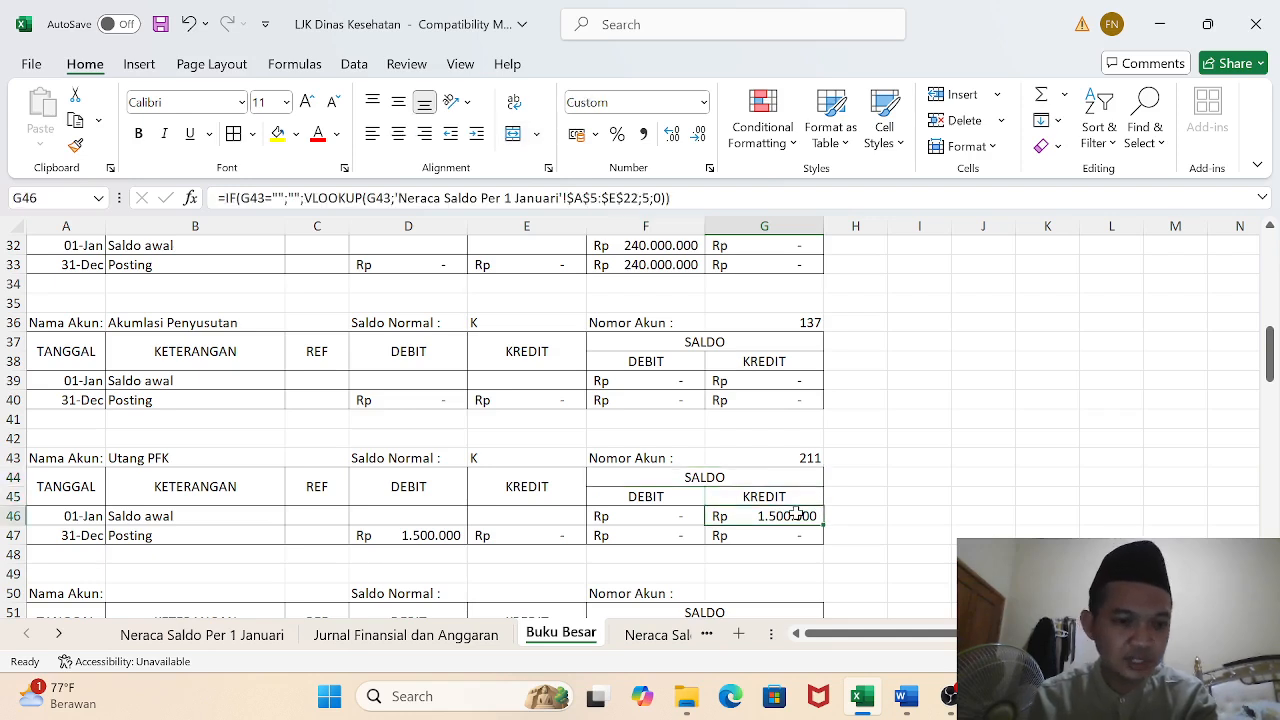
pyautogui.press('Down')
pyautogui.press('Down')
pyautogui.press('Down')
pyautogui.press('Down')
pyautogui.write('2')
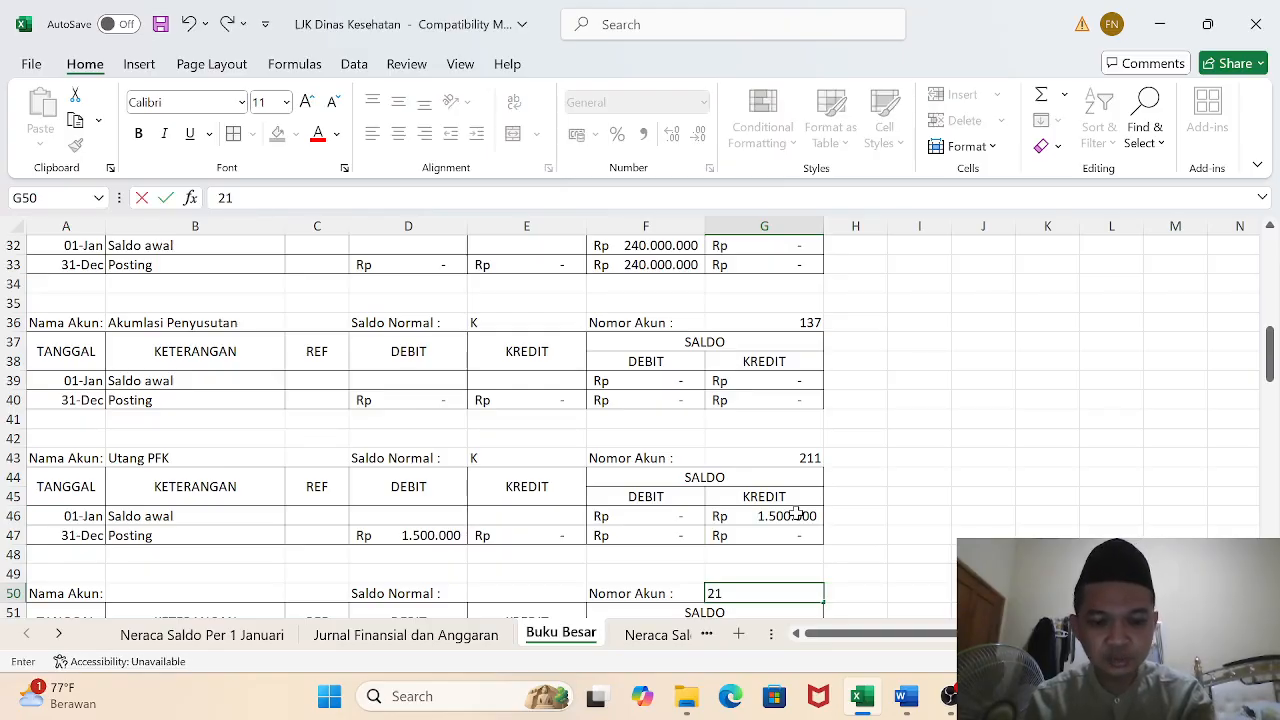
pyautogui.write('15')
pyautogui.press('Return')
pyautogui.press('Down')
pyautogui.press('Down')
pyautogui.press('Down')
pyautogui.press('Down')
pyautogui.press('Down')
pyautogui.press('Down')
pyautogui.press('Down')
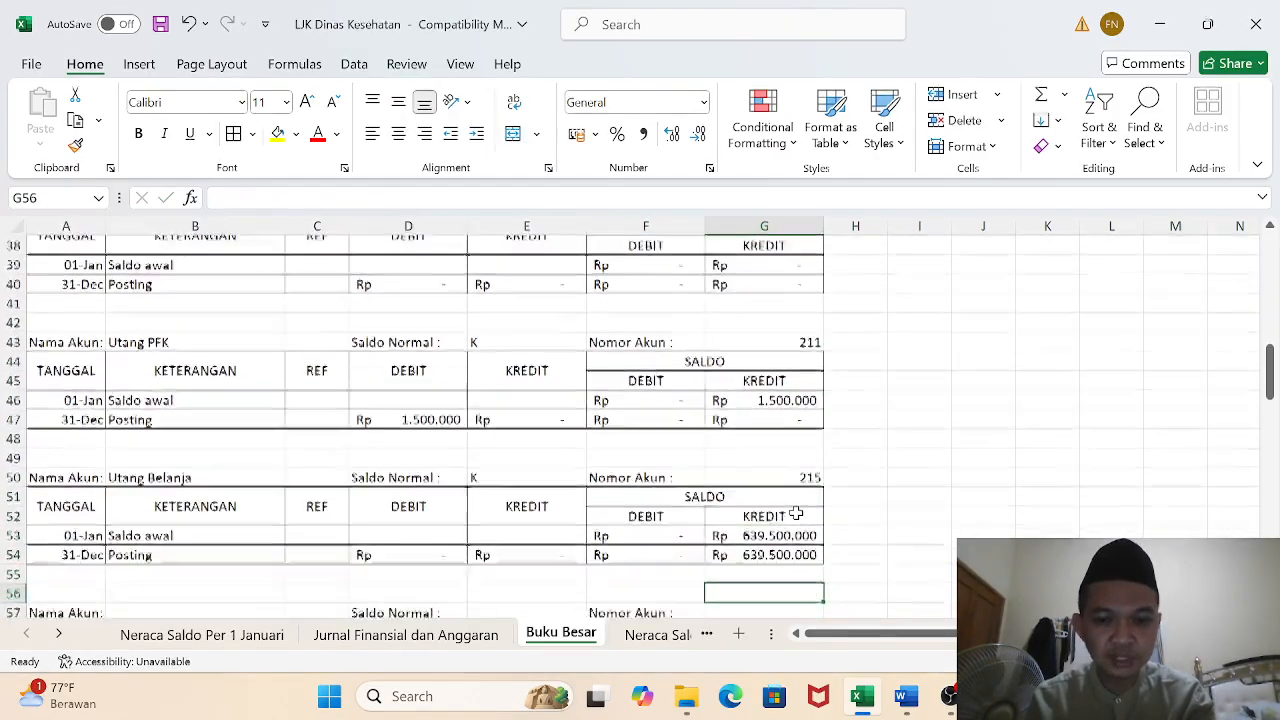
pyautogui.press('Up')
pyautogui.press('Up')
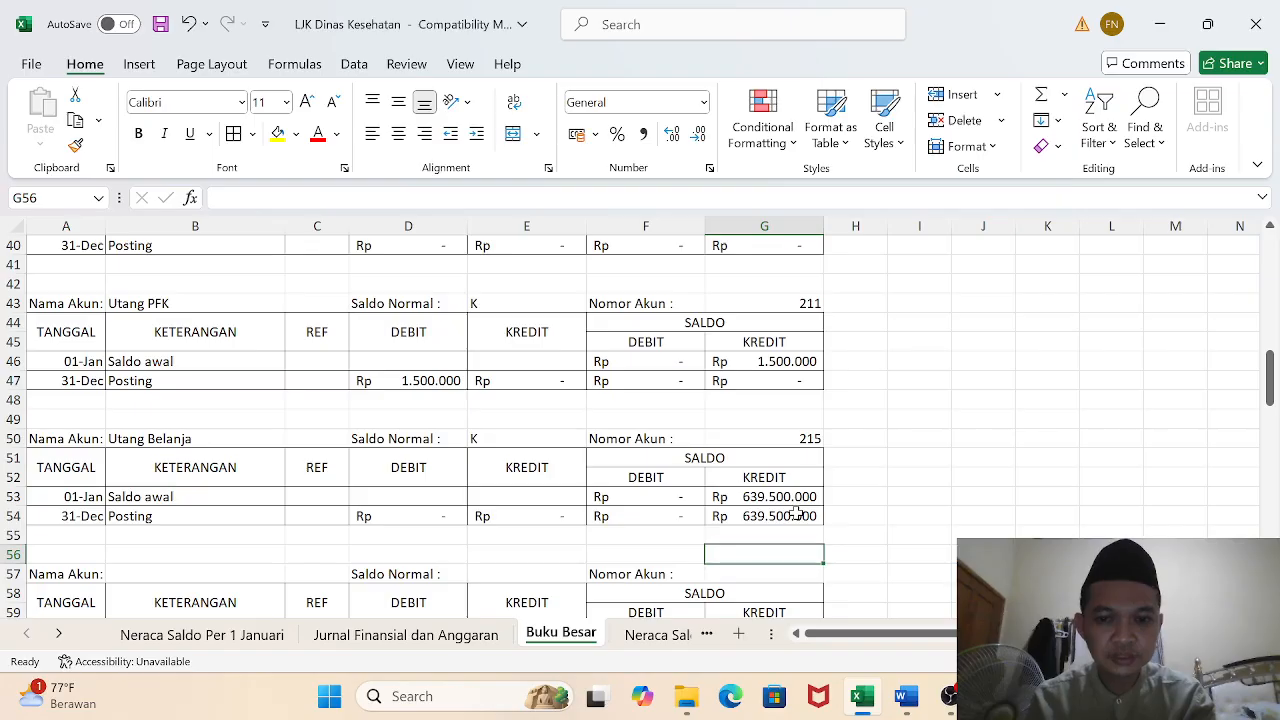
# On Neraca Saldo Per 1 Januari, enter 639500000 as the Ekuitas credit balance in cell E13
pyautogui.click(211, 634)
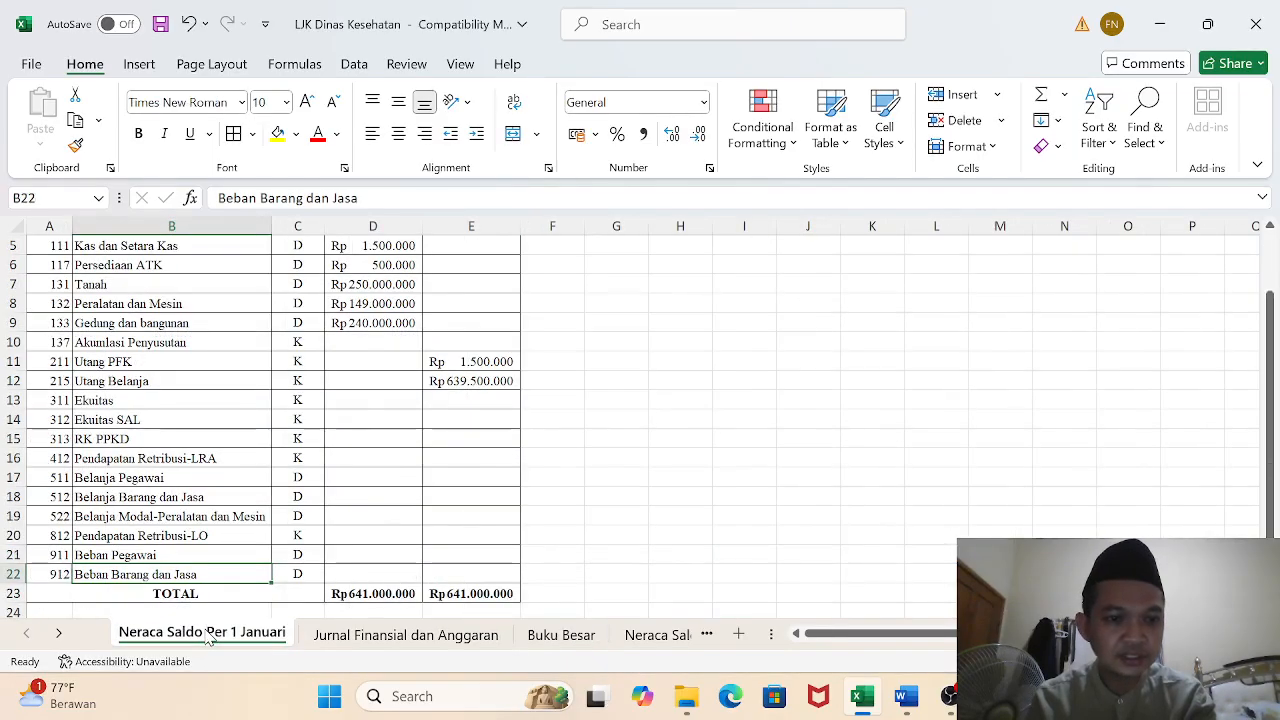
pyautogui.click(479, 386)
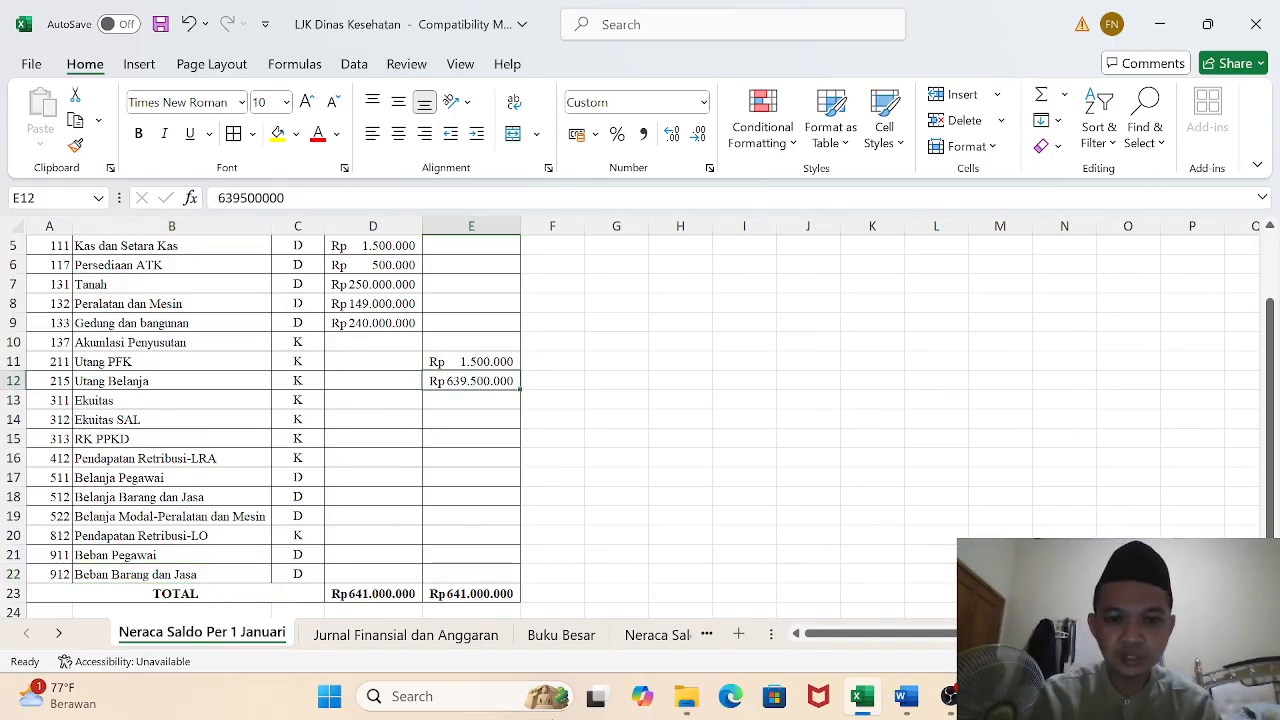
pyautogui.press('Down')
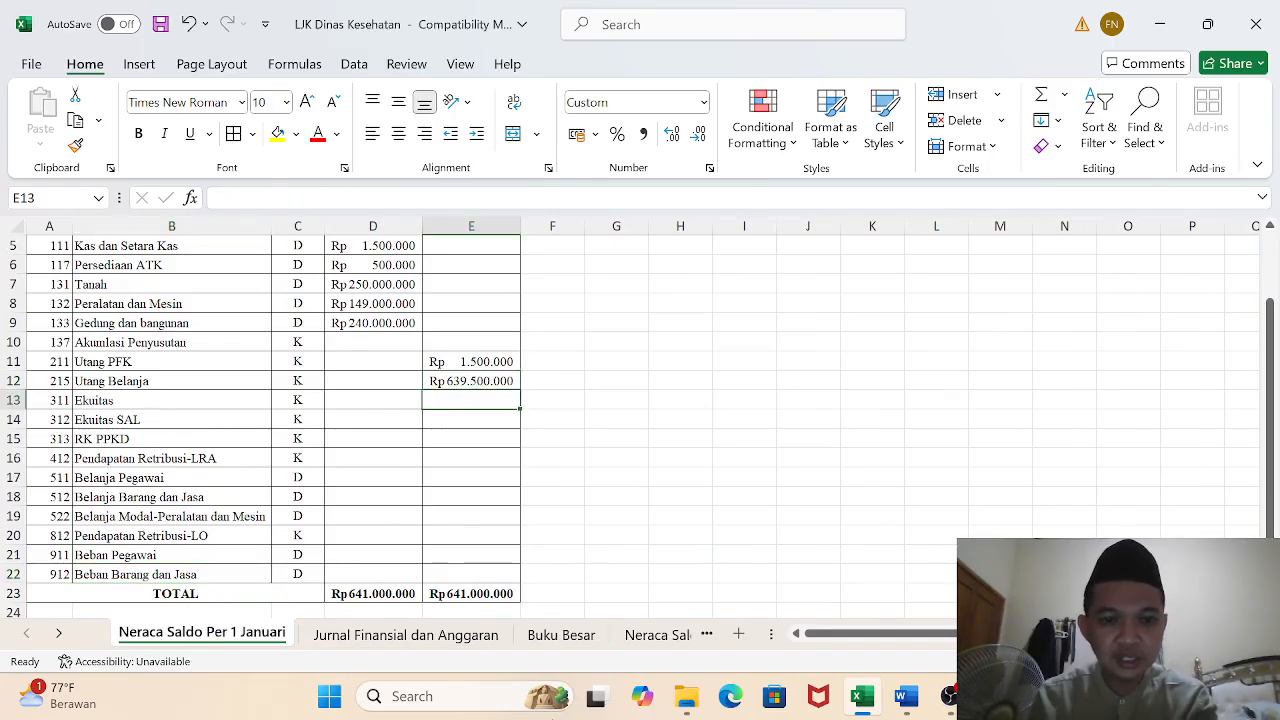
pyautogui.write('63')
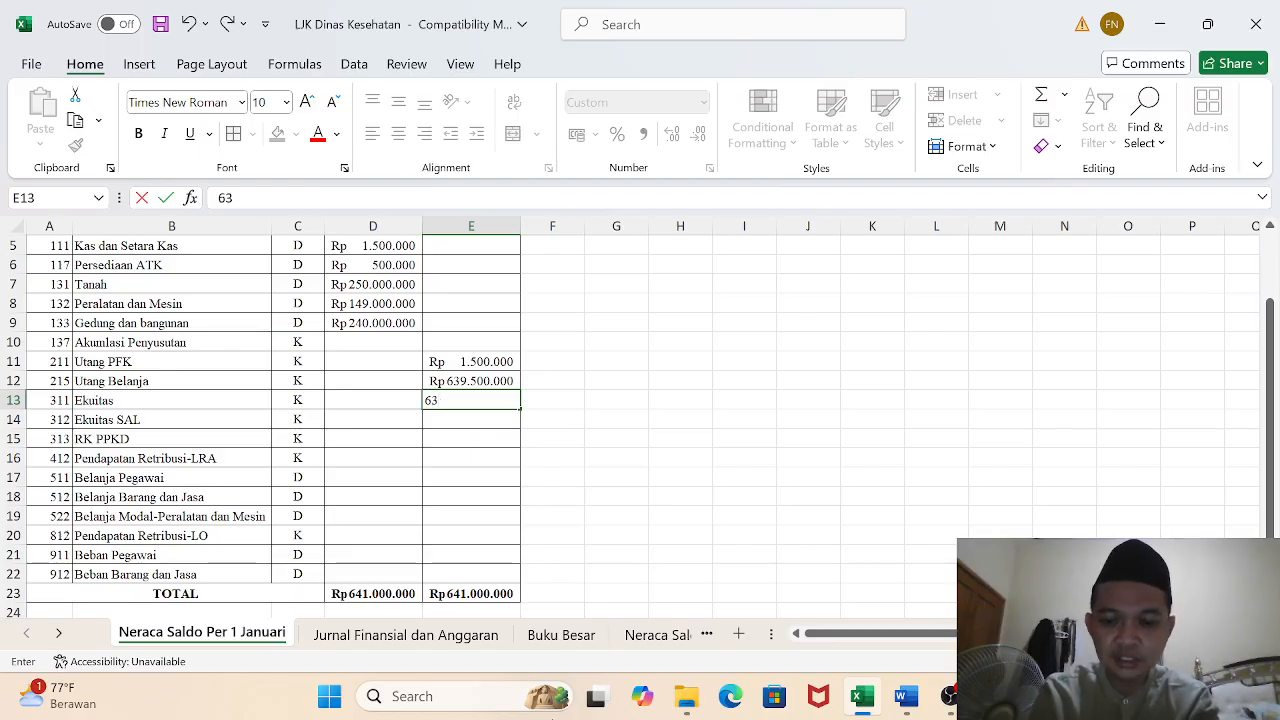
pyautogui.write('9500000')
pyautogui.press('Up')
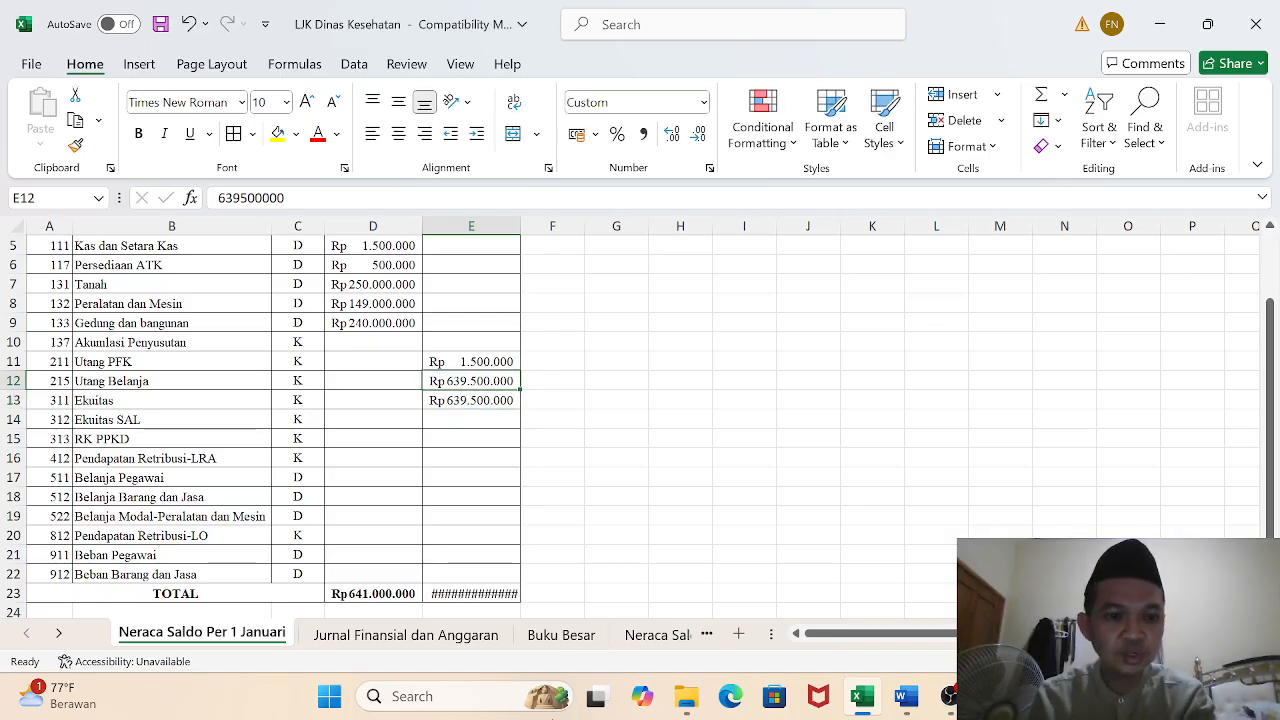
# Clear the Utang Belanja credit balance in cell E12 and save the workbook
pyautogui.press('BackSpace')
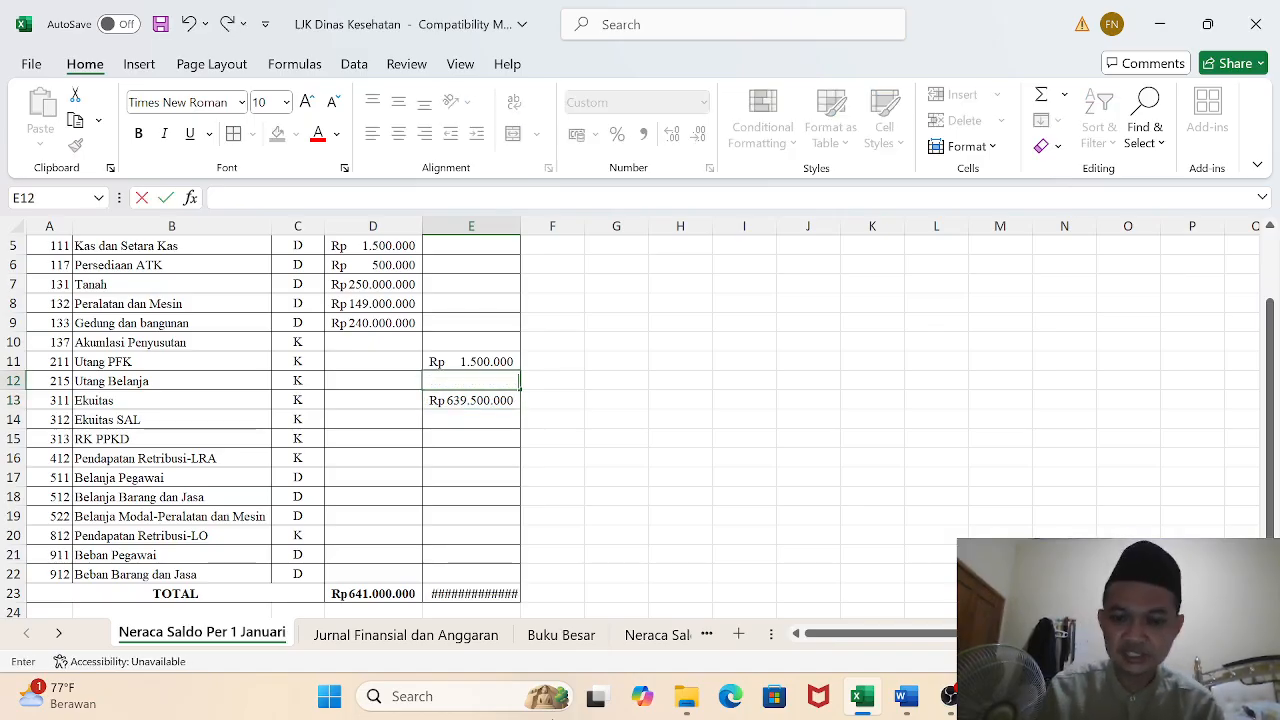
pyautogui.press('Return')
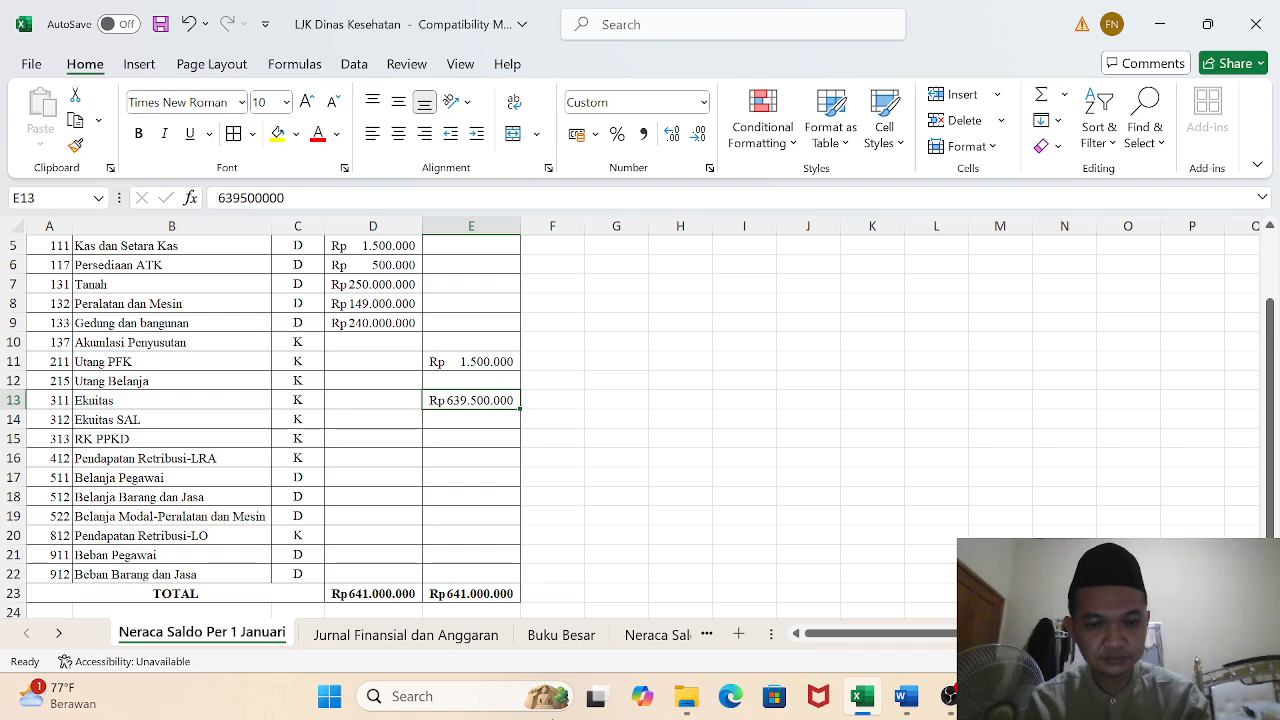
pyautogui.hotkey('ctrl', 's')
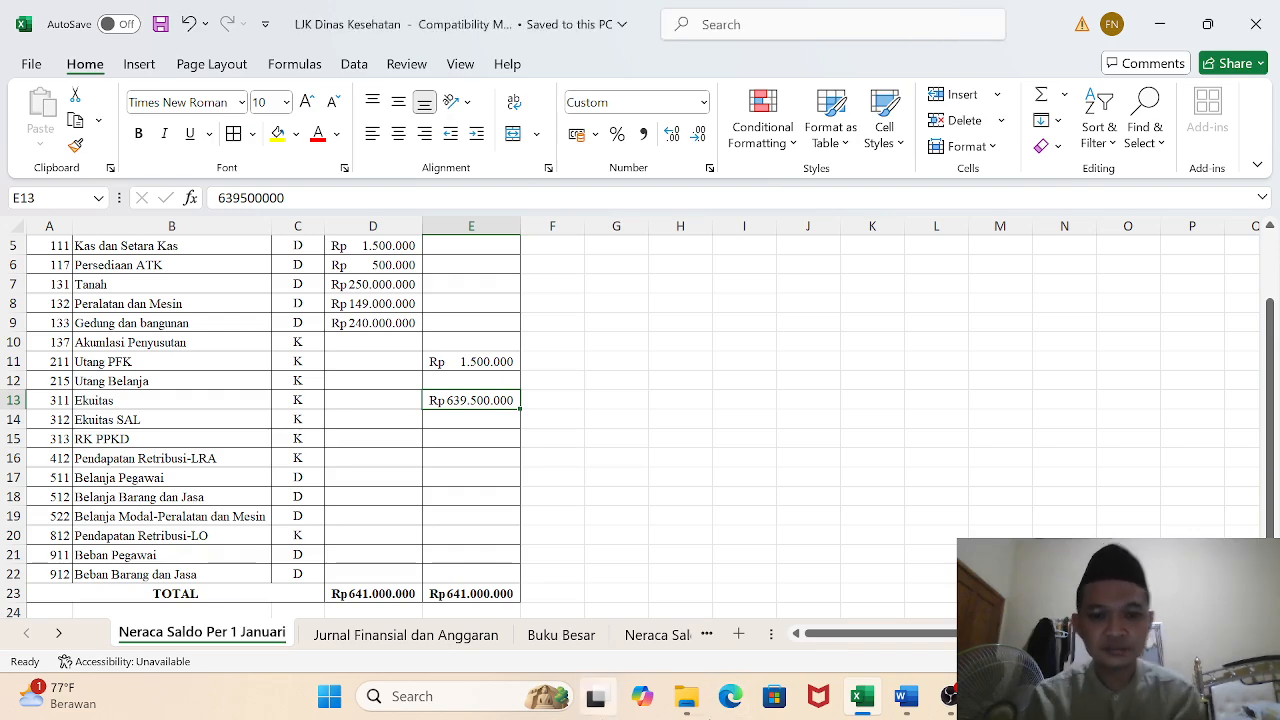
# Return to the Buku Besar sheet and enter account number 311 in cell G57
pyautogui.click(563, 635)
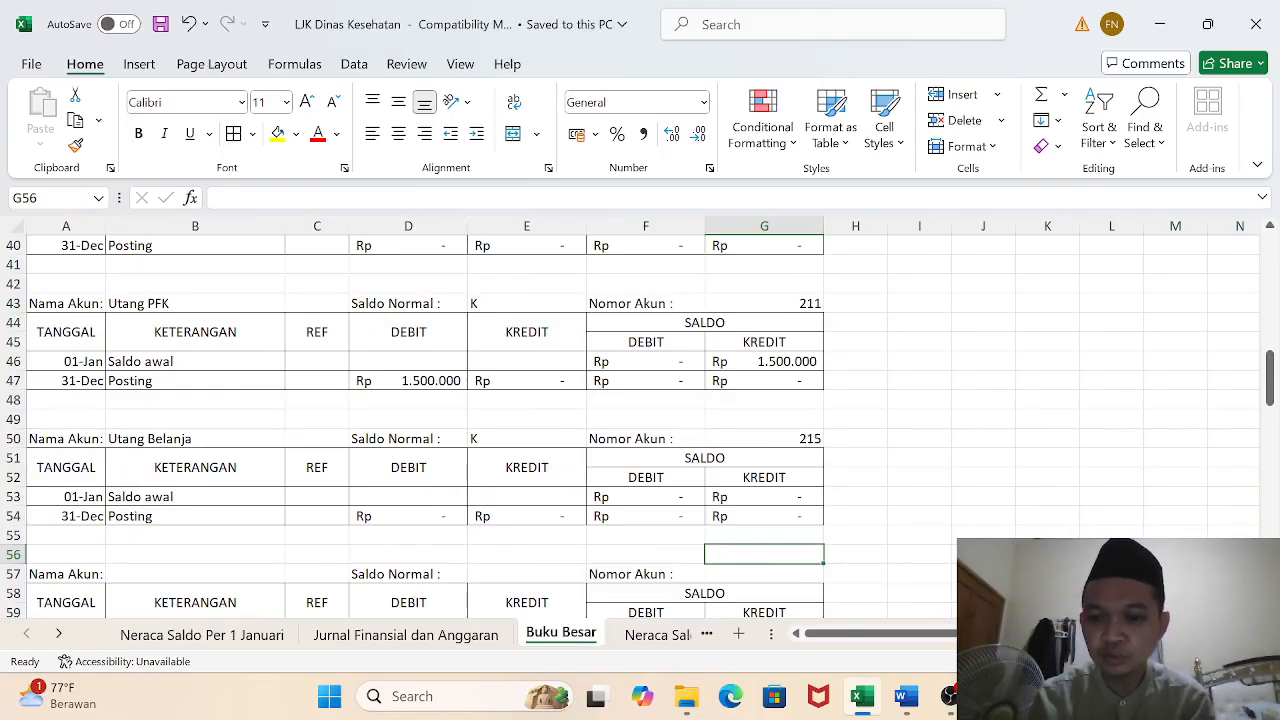
pyautogui.scroll(-2, 630, 427)
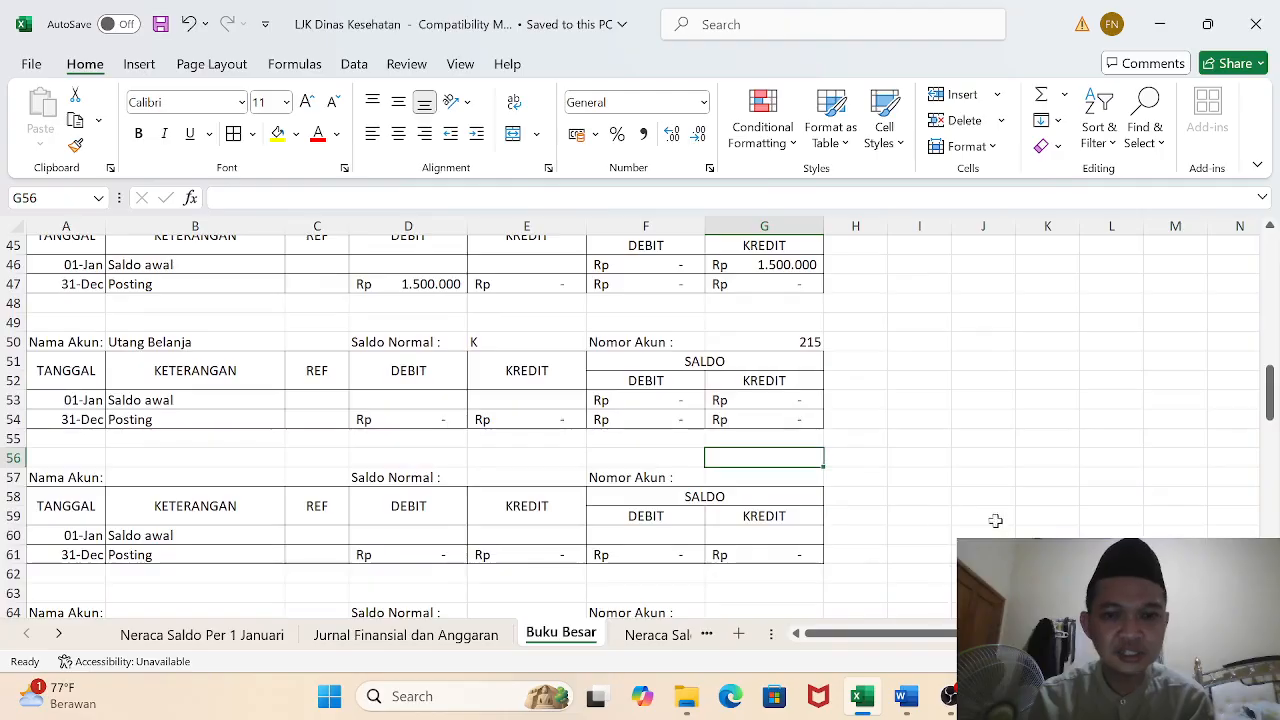
pyautogui.click(742, 478)
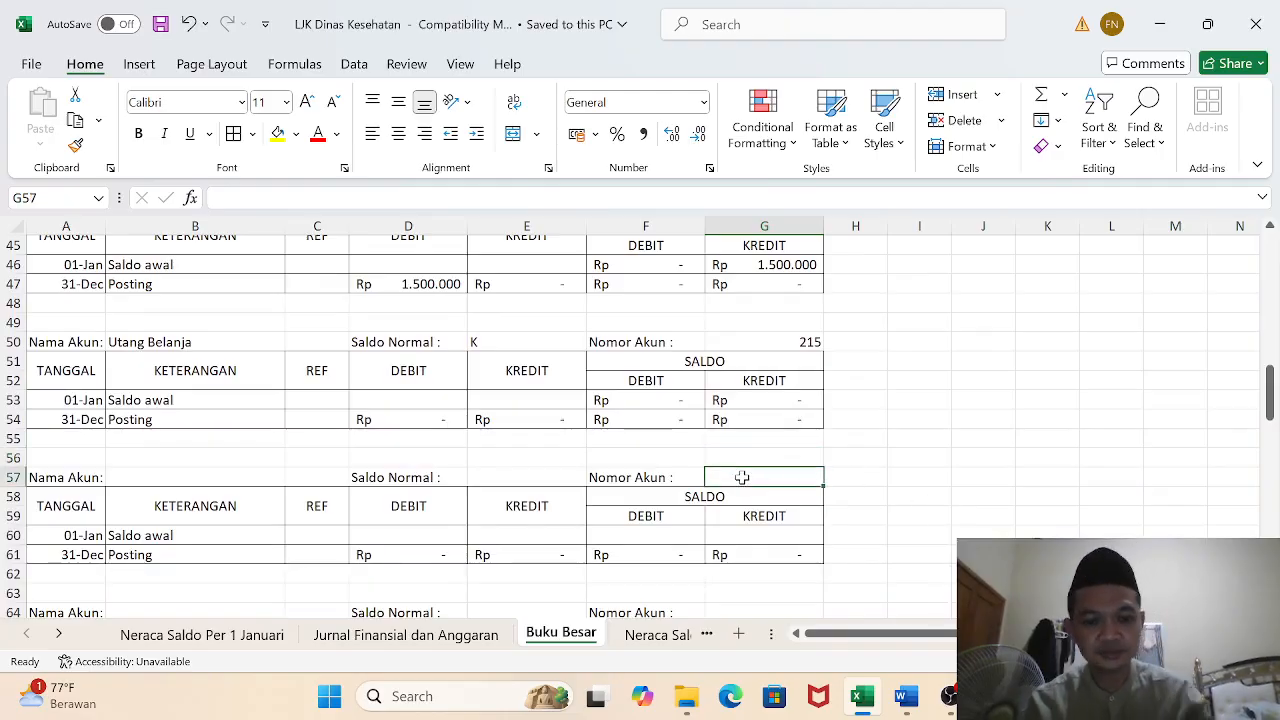
pyautogui.write('311')
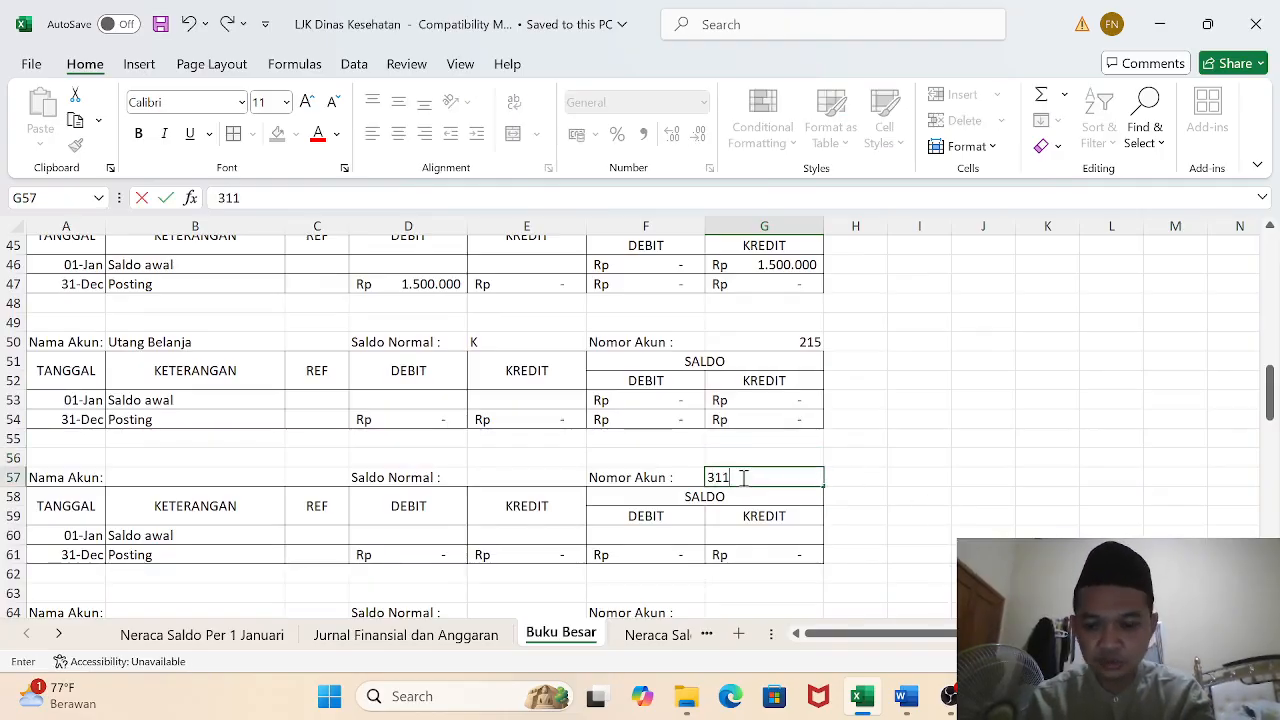
pyautogui.press('Return')
# Enter account number 312 in cell G64 of the blank ledger table below Ekuitas
pyautogui.press('Return')
pyautogui.press('Return')
pyautogui.press('Return')
pyautogui.press('Down')
pyautogui.press('Down')
pyautogui.press('Down')
pyautogui.press('Down')
pyautogui.press('Down')
pyautogui.press('Down')
pyautogui.press('Down')
pyautogui.press('Down')
pyautogui.press('Down')
pyautogui.press('Down')
pyautogui.press('Down')
pyautogui.press('Down')
pyautogui.press('Up')
pyautogui.press('Up')
pyautogui.press('Up')
pyautogui.press('Up')
pyautogui.press('Up')
pyautogui.press('Up')
pyautogui.press('Up')
pyautogui.press('Up')
pyautogui.press('Up')
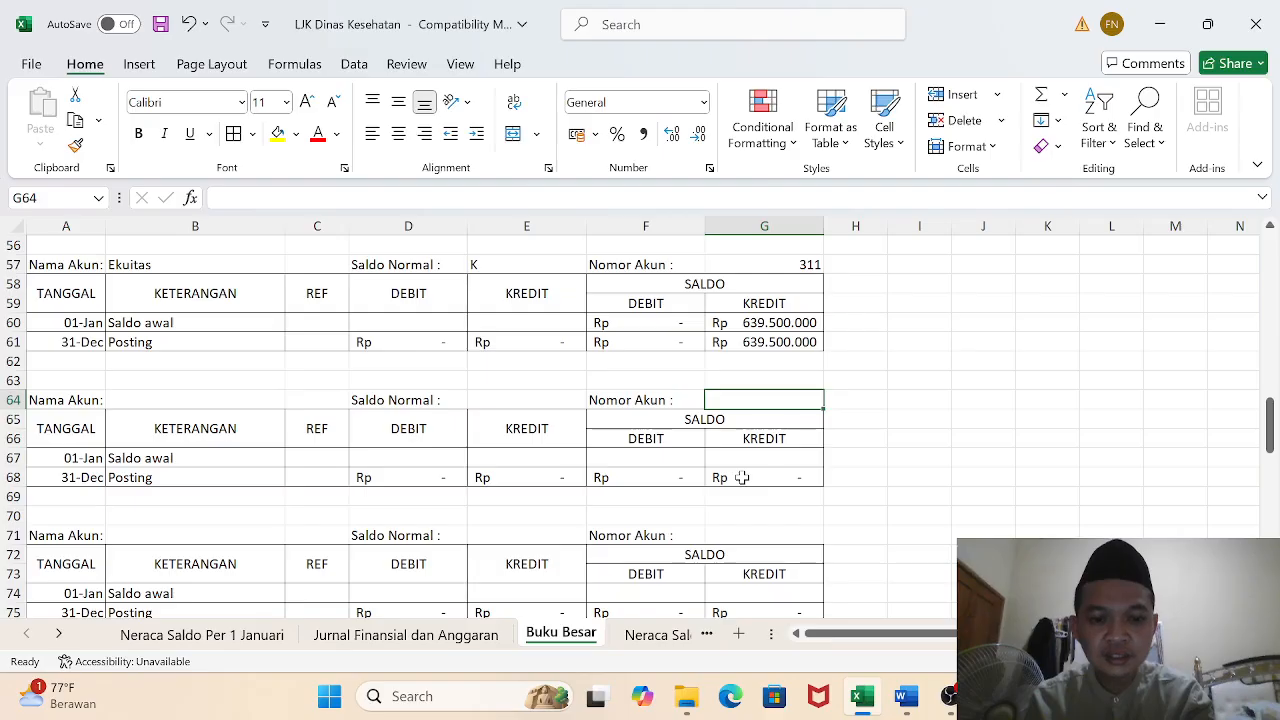
pyautogui.write('312')
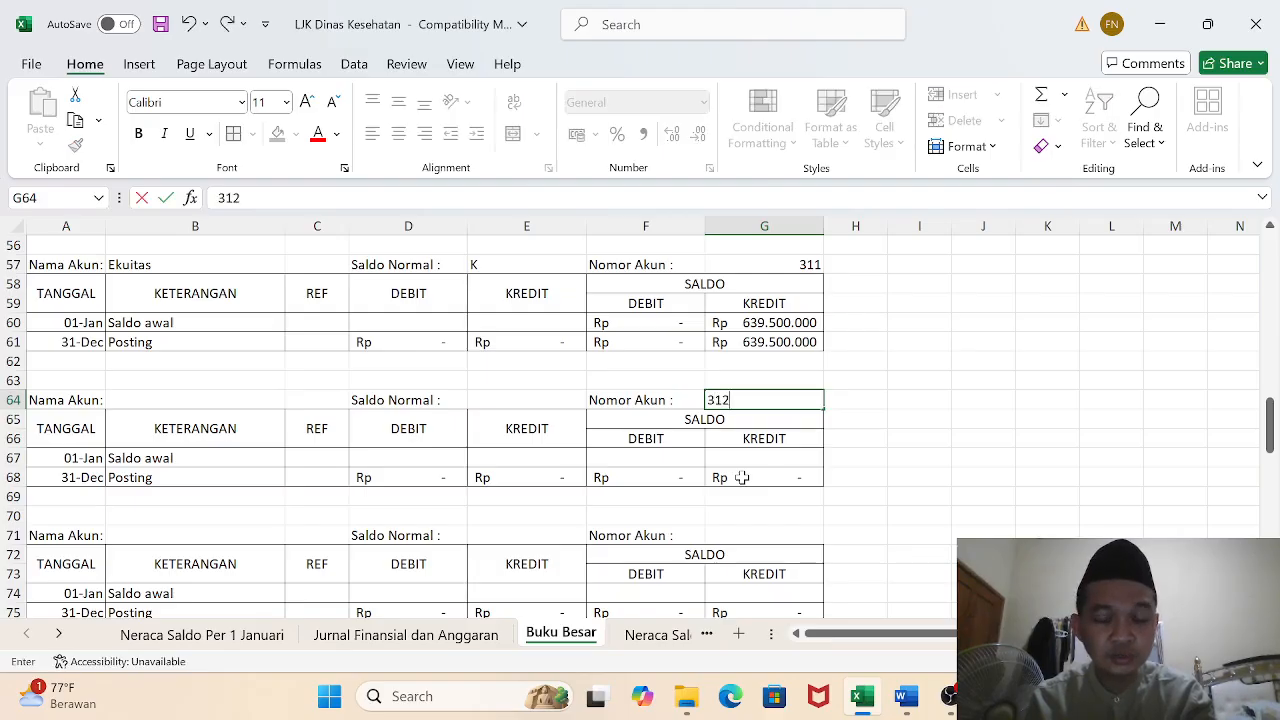
pyautogui.press('Return')
# Enter account number 313 in cell G71 of the blank ledger table below Ekuitas SAL
pyautogui.press('Down')
pyautogui.press('Down')
pyautogui.press('Down')
pyautogui.press('Down')
pyautogui.press('Down')
pyautogui.press('Down')
pyautogui.press('Down')
pyautogui.press('Down')
pyautogui.press('Down')
pyautogui.press('Down')
pyautogui.press('Down')
pyautogui.press('Down')
pyautogui.press('Up')
pyautogui.press('Up')
pyautogui.press('Up')
pyautogui.press('Up')
pyautogui.press('Up')
pyautogui.press('Up')
pyautogui.write('31')
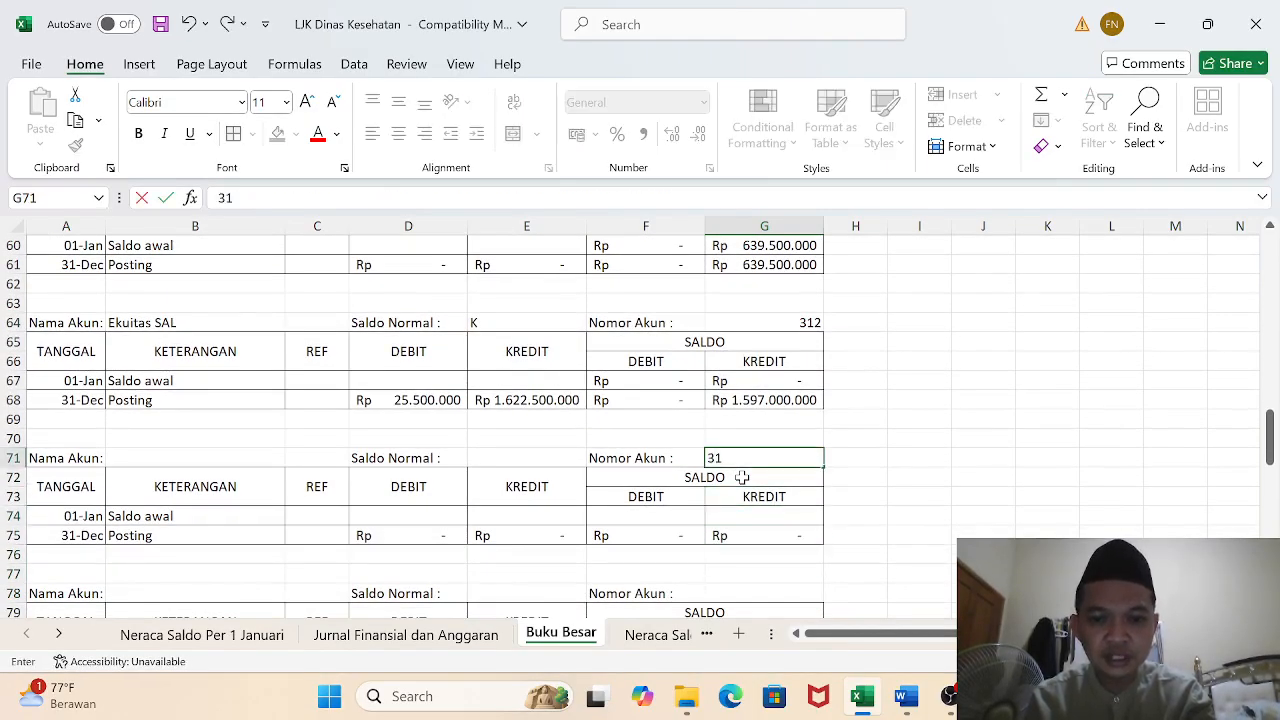
pyautogui.write('3')
pyautogui.press('Return')
# Enter account number 411 in cell G78 of the blank ledger table below RK PPKD
pyautogui.press('Down')
pyautogui.press('Down')
pyautogui.press('Down')
pyautogui.press('Down')
pyautogui.press('Down')
pyautogui.press('Down')
pyautogui.press('Down')
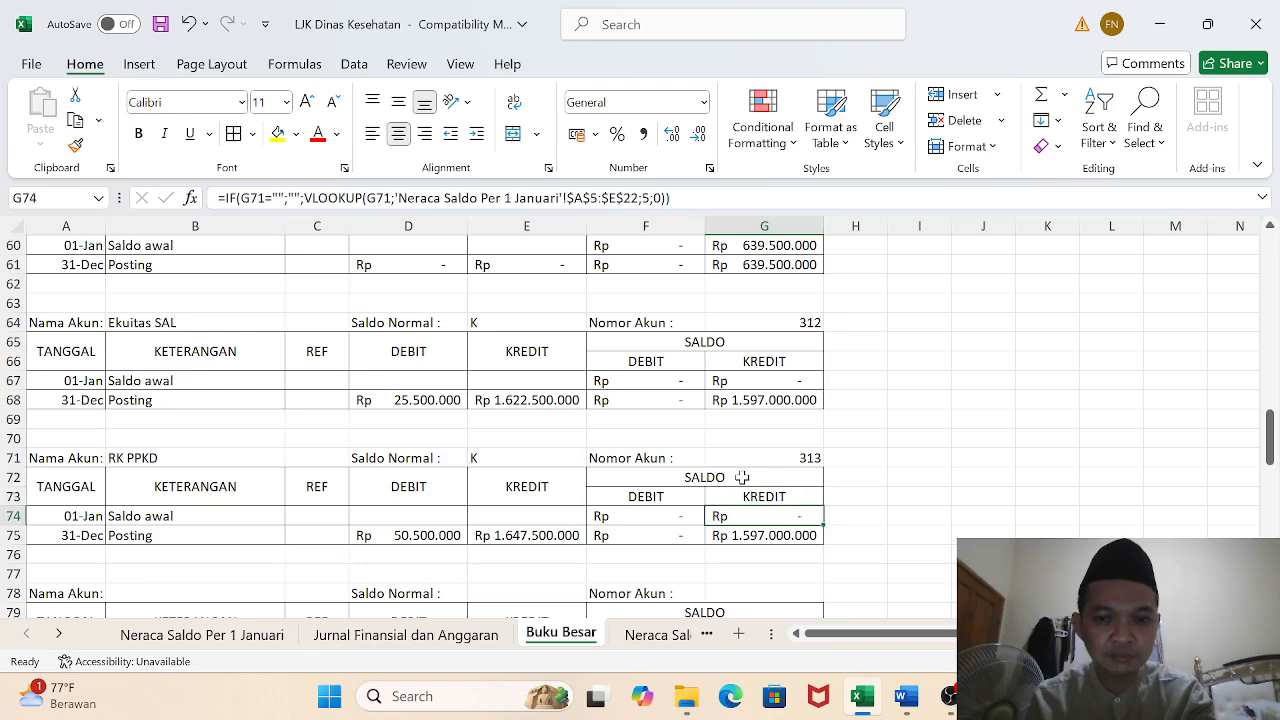
pyautogui.press('Down')
pyautogui.press('Down')
pyautogui.press('Down')
pyautogui.press('Down')
pyautogui.press('Down')
pyautogui.press('Up')
pyautogui.press('Up')
pyautogui.press('Up')
pyautogui.press('Up')
pyautogui.press('Up')
pyautogui.press('Up')
pyautogui.write('411')
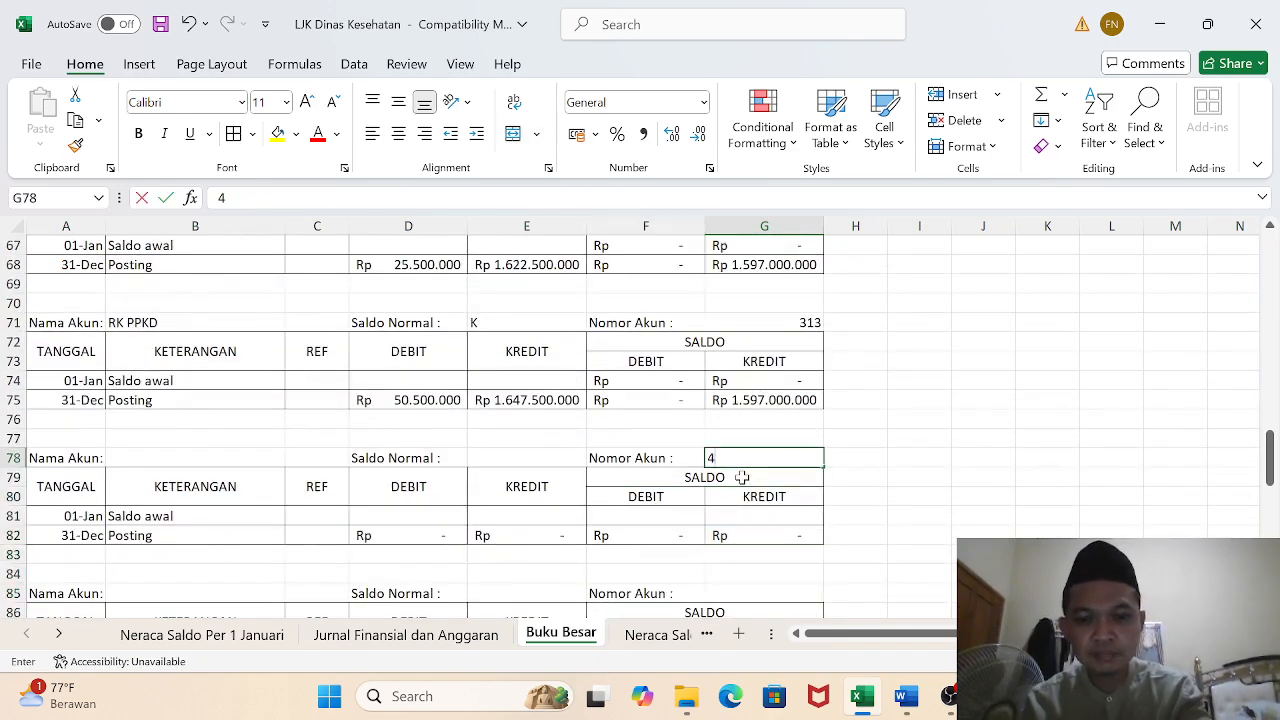
pyautogui.press('Return')
pyautogui.press('Up')
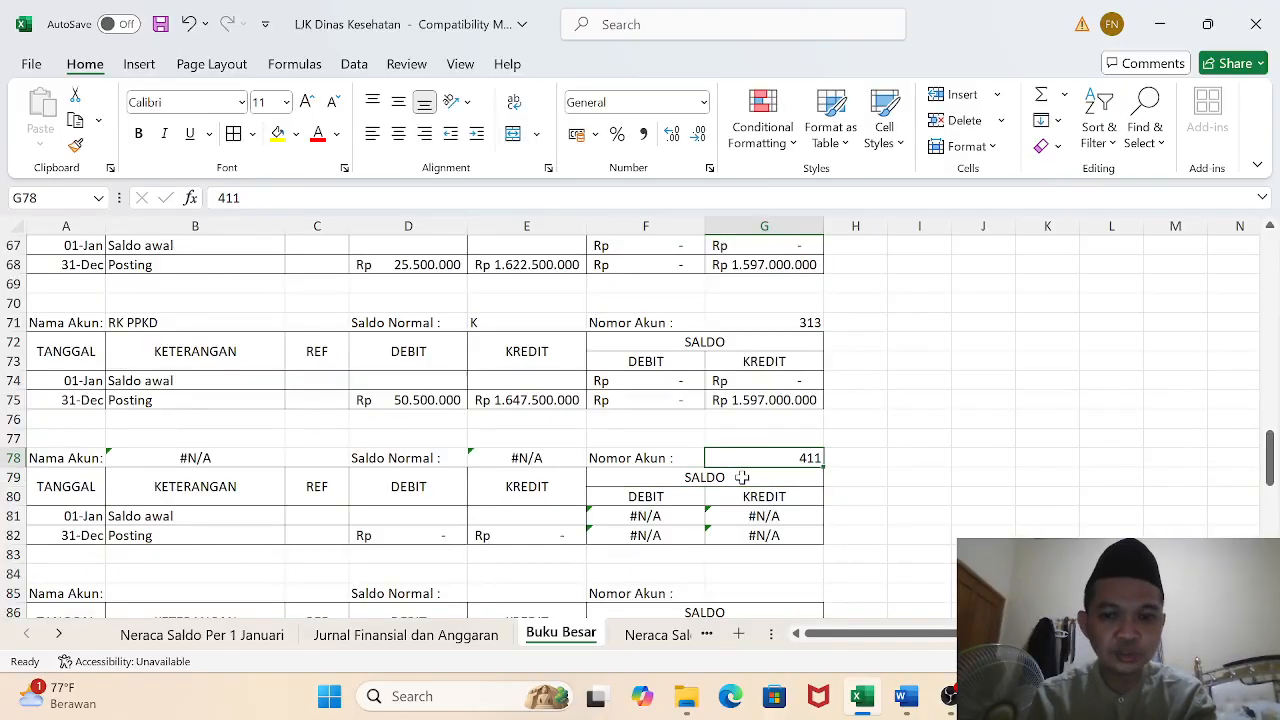
# Check the Pendapatan Retribusi-LRA code on Neraca Saldo Per 1 Januari and set the account number in Buku Besar cell G78 to 412
pyautogui.click(202, 634)
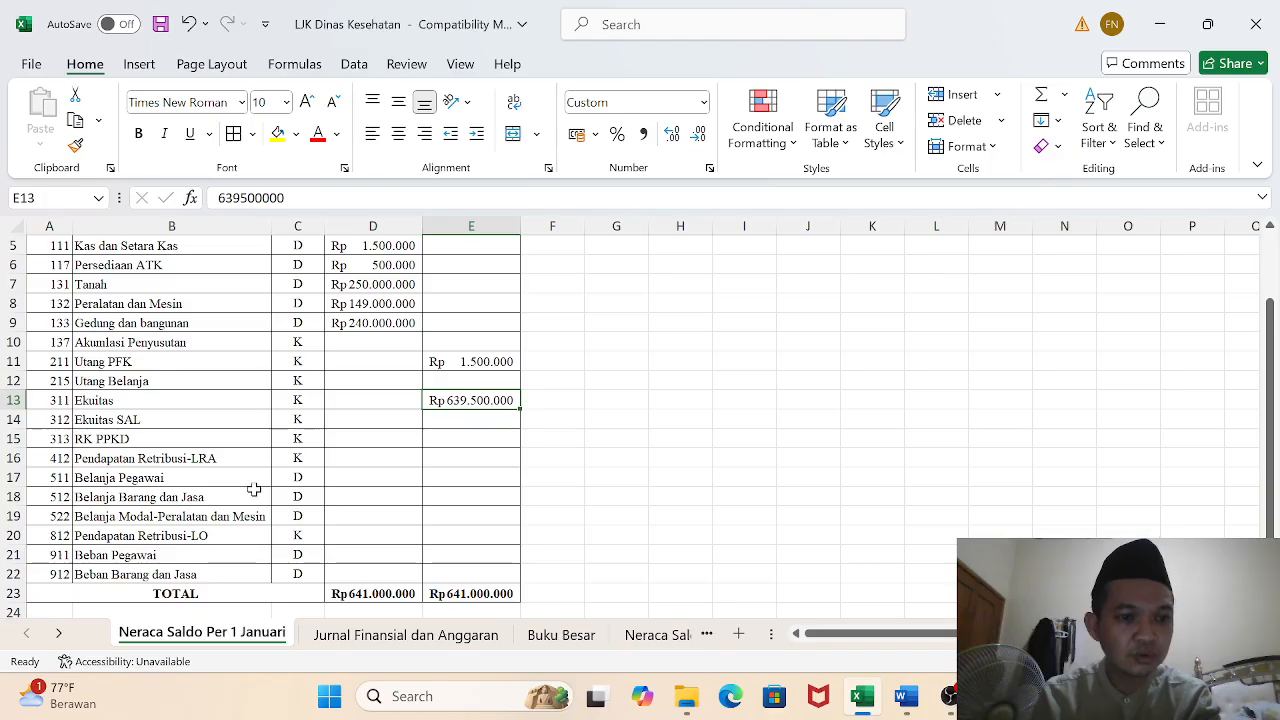
pyautogui.click(573, 636)
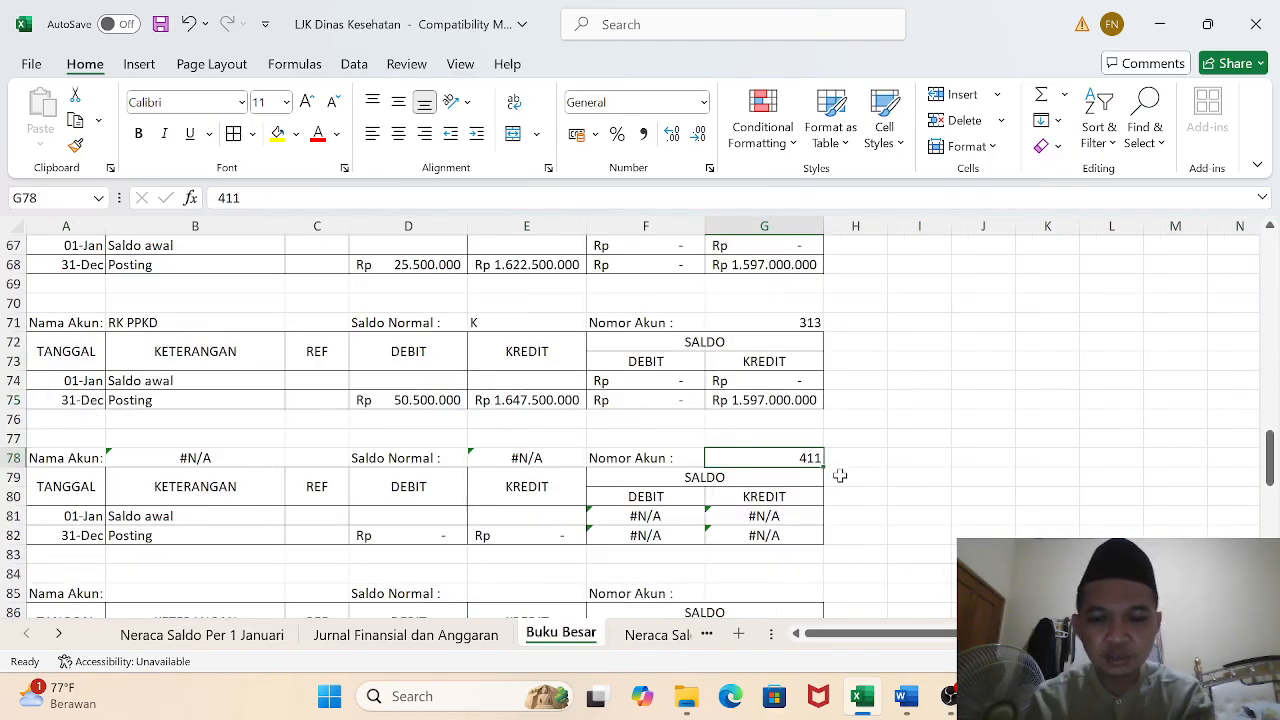
pyautogui.click(222, 634)
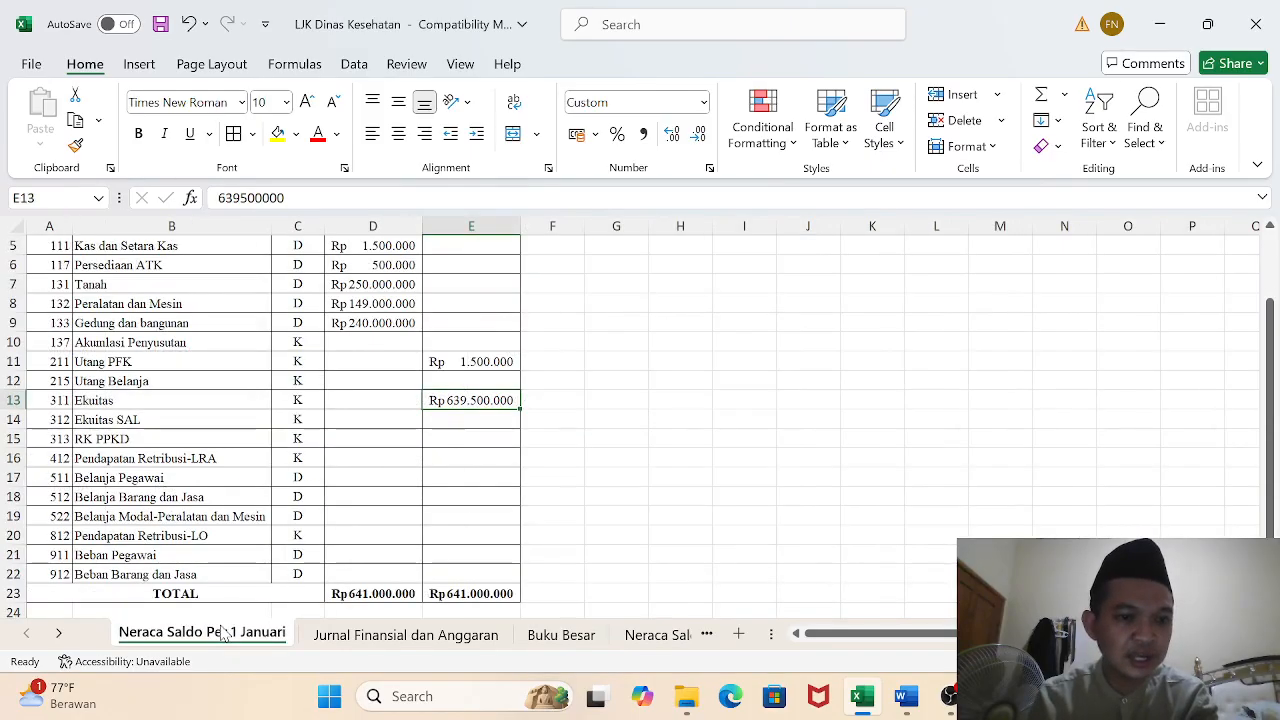
pyautogui.click(561, 634)
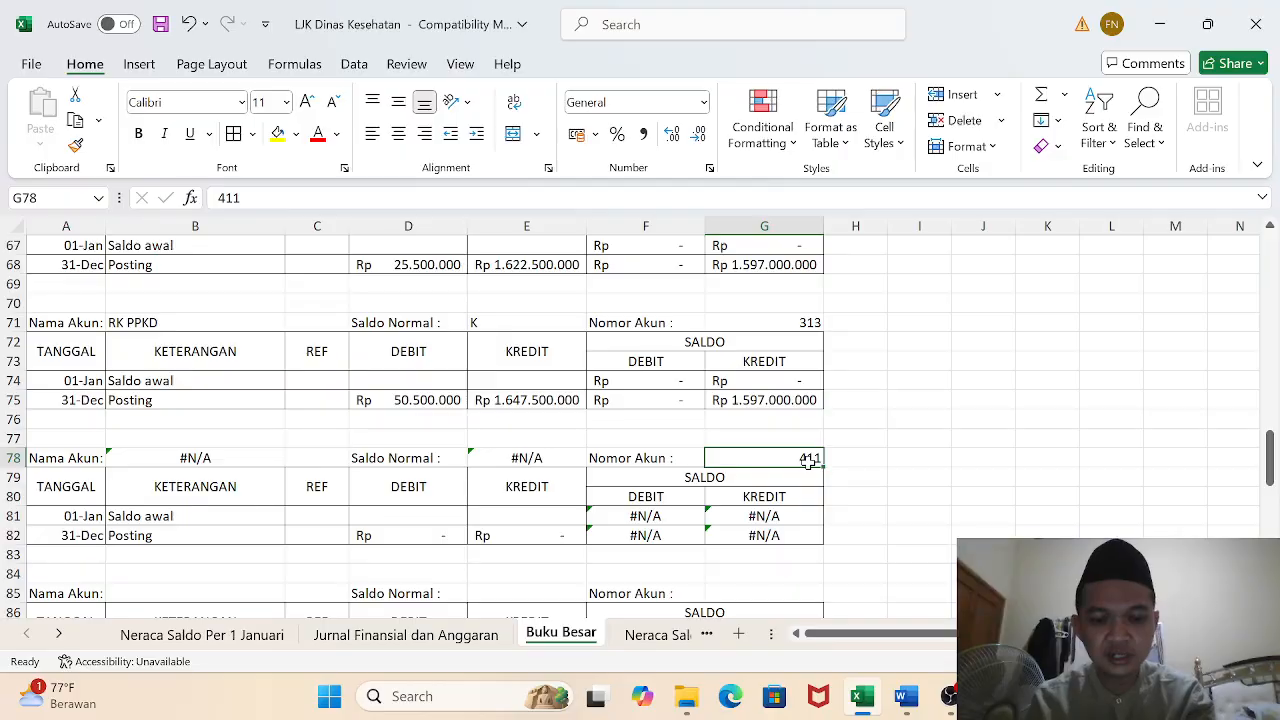
pyautogui.write('412')
pyautogui.press('Return')
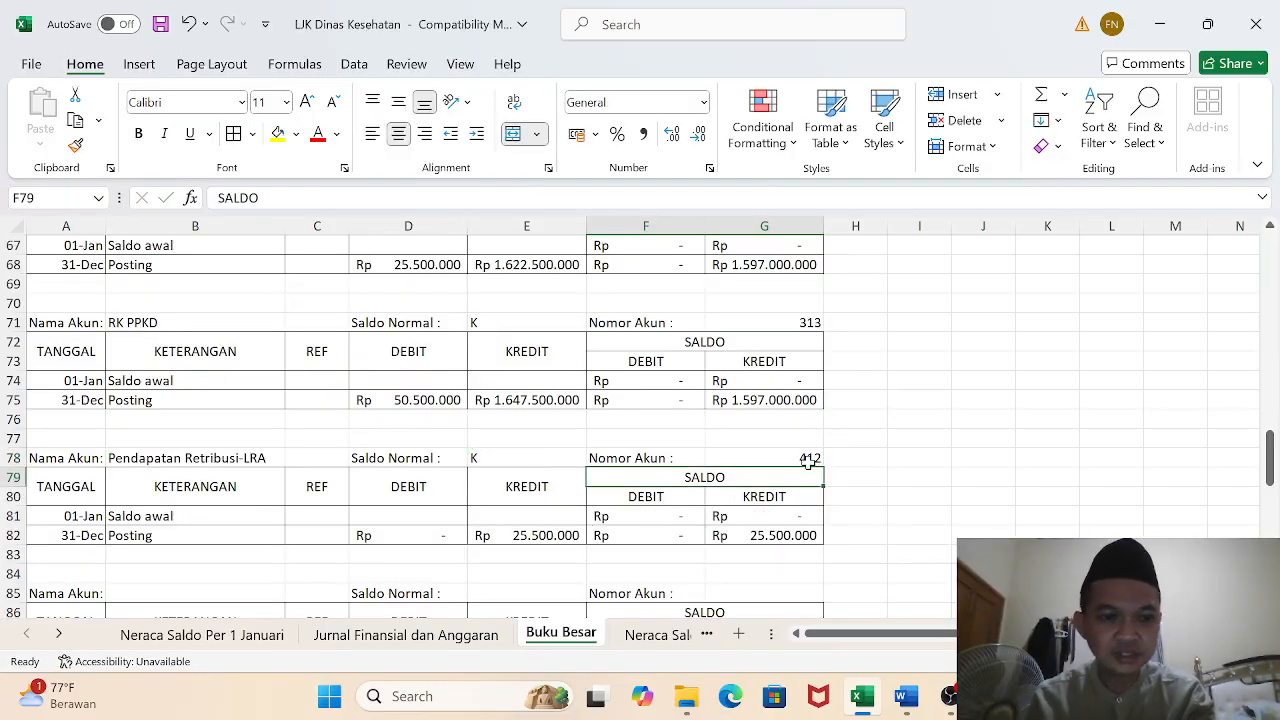
# Enter account number 511 in cell G85 of the blank ledger table below Pendapatan Retribusi-LRA
pyautogui.press('Down')
pyautogui.press('Down')
pyautogui.press('Down')
pyautogui.press('Down')
pyautogui.press('Down')
pyautogui.press('Down')
pyautogui.press('Down')
pyautogui.press('Down')
pyautogui.press('Down')
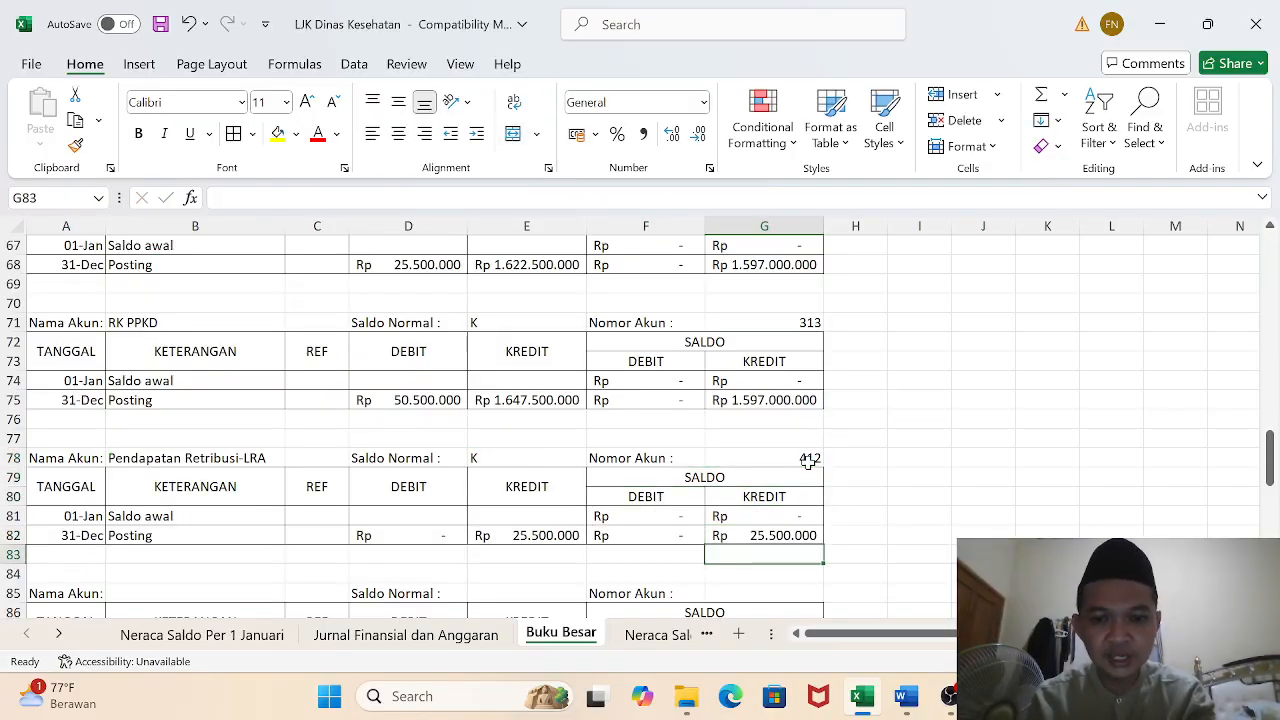
pyautogui.press('Down')
pyautogui.press('Down')
pyautogui.press('Down')
pyautogui.press('Up')
pyautogui.press('Up')
pyautogui.press('Up')
pyautogui.press('Up')
pyautogui.press('Up')
pyautogui.press('Up')
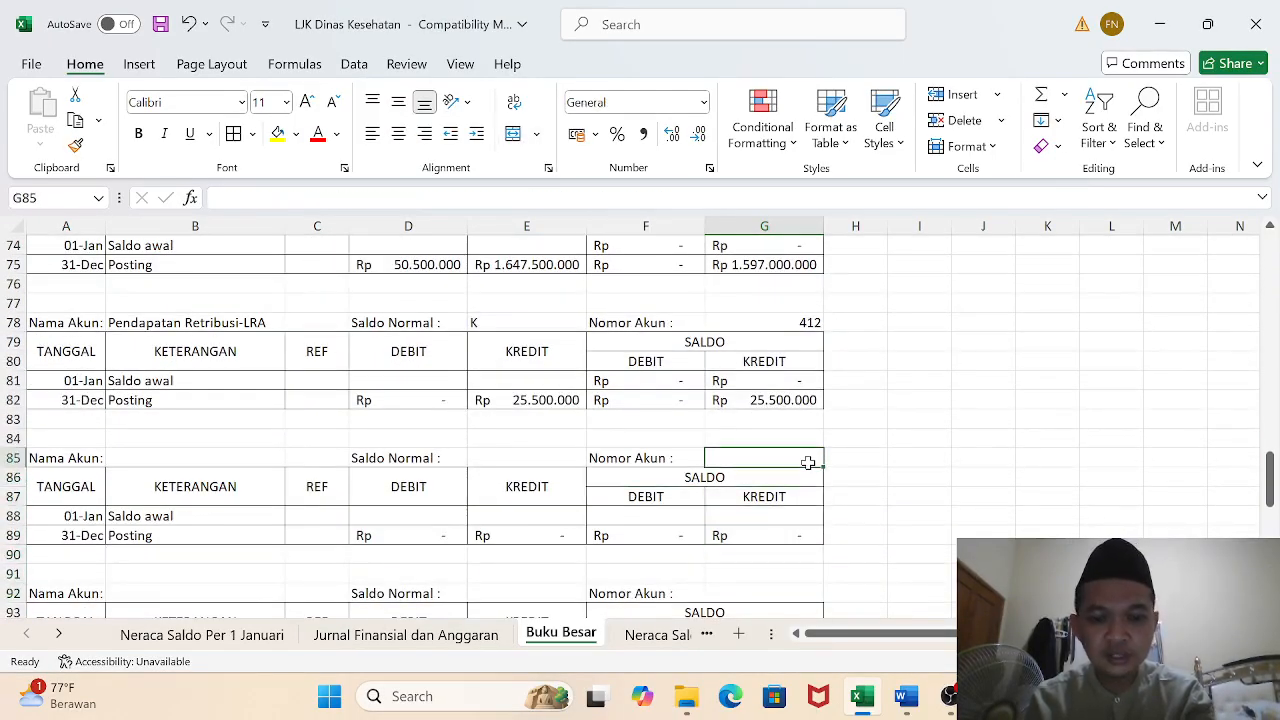
pyautogui.write('511')
pyautogui.press('Return')
# Enter account number 512 in cell G92 of the blank ledger table below Belanja Pegawai
pyautogui.press('Down')
pyautogui.press('Down')
pyautogui.press('Down')
pyautogui.press('Down')
pyautogui.press('Down')
pyautogui.press('Down')
pyautogui.press('Down')
pyautogui.press('Down')
pyautogui.press('Down')
pyautogui.press('Down')
pyautogui.press('Down')
pyautogui.press('Down')
pyautogui.press('Down')
pyautogui.press('Down')
pyautogui.press('Down')
pyautogui.press('Down')
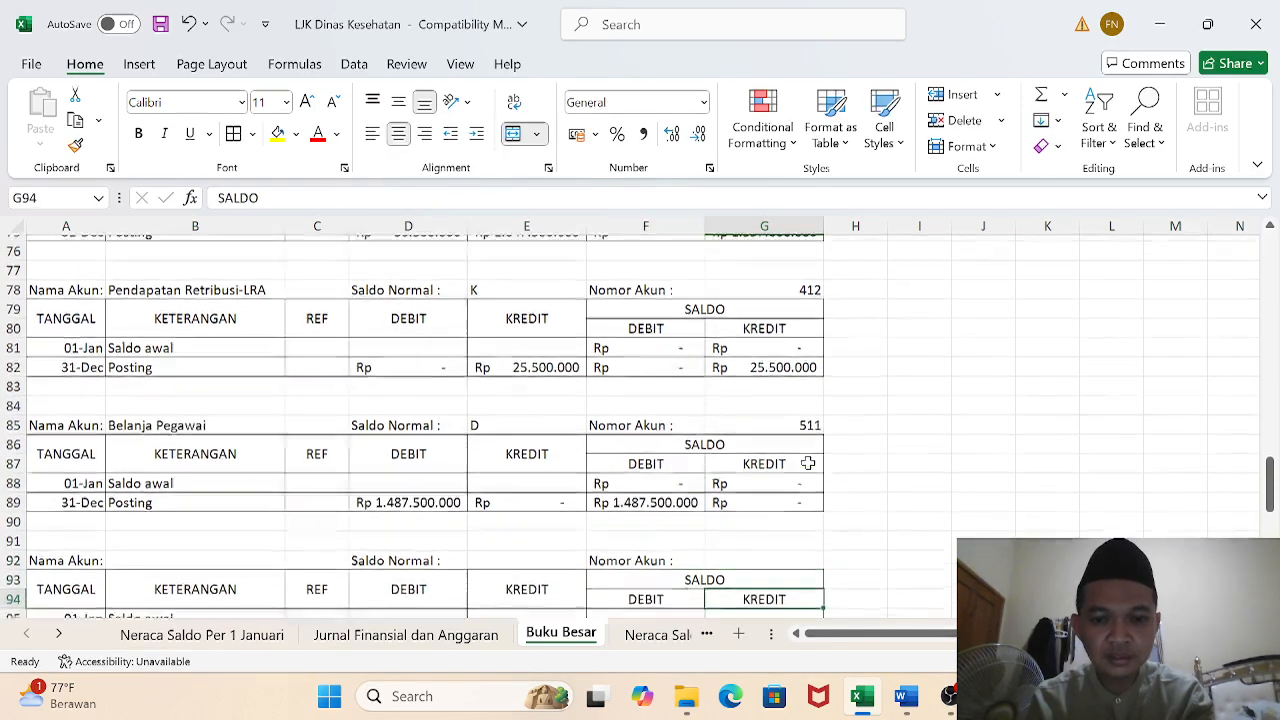
pyautogui.press('Up')
pyautogui.press('Up')
pyautogui.press('Up')
pyautogui.press('Up')
pyautogui.press('Up')
pyautogui.press('Up')
pyautogui.press('Up')
pyautogui.press('Up')
pyautogui.press('Up')
pyautogui.press('Up')
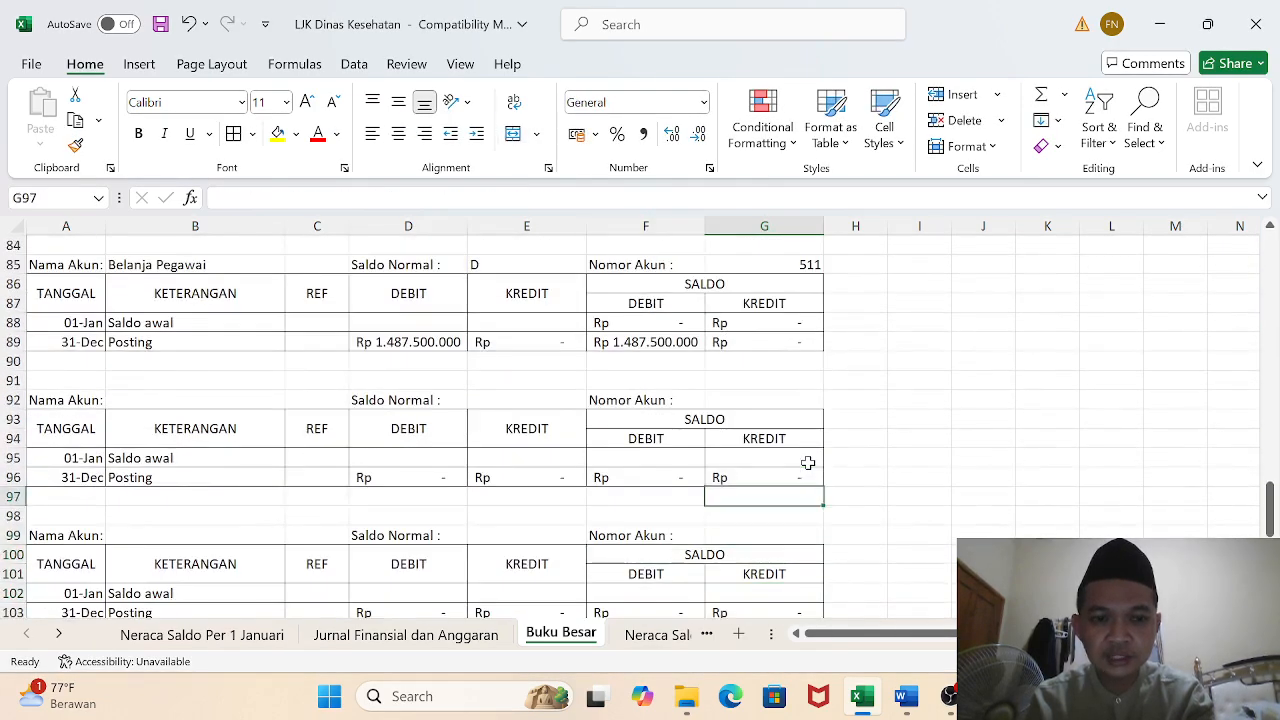
pyautogui.write('51')
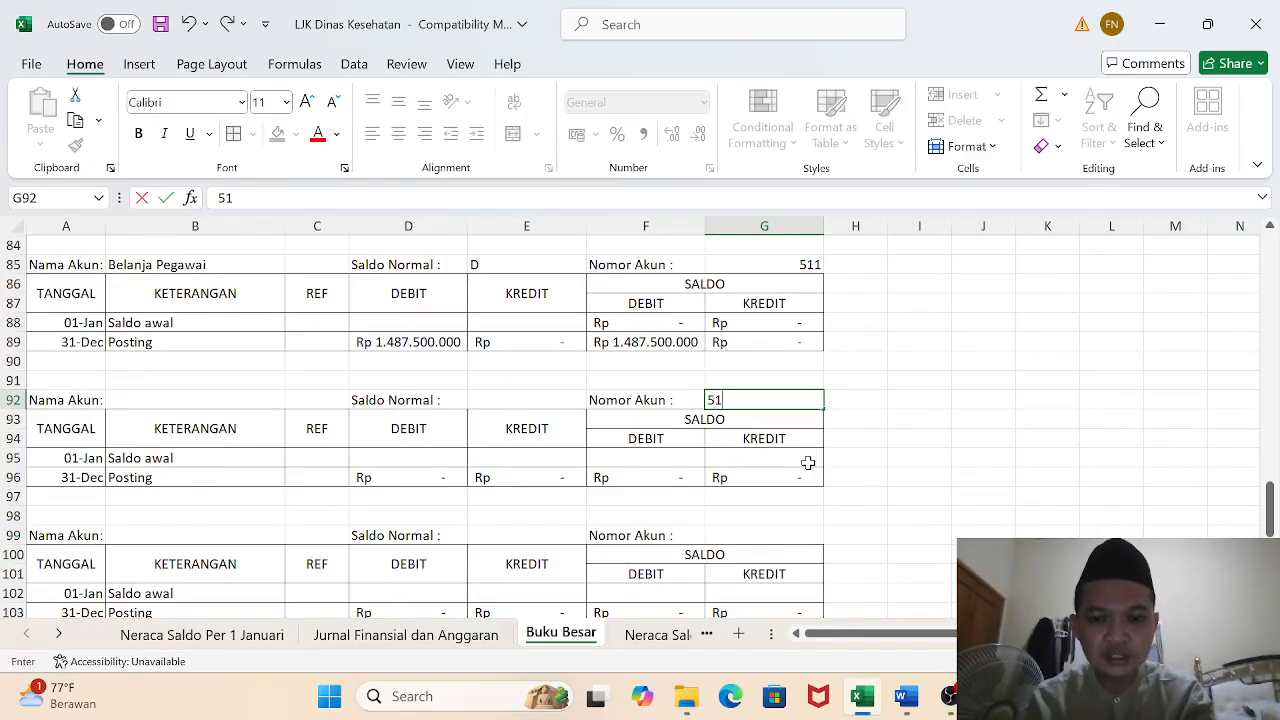
pyautogui.press('Return')
# Enter account number 522 in cell G99 below the Belanja Barang dan Jasa table and move down towards the next ledger table
pyautogui.press('Down')
pyautogui.press('Down')
pyautogui.press('Down')
pyautogui.press('Down')
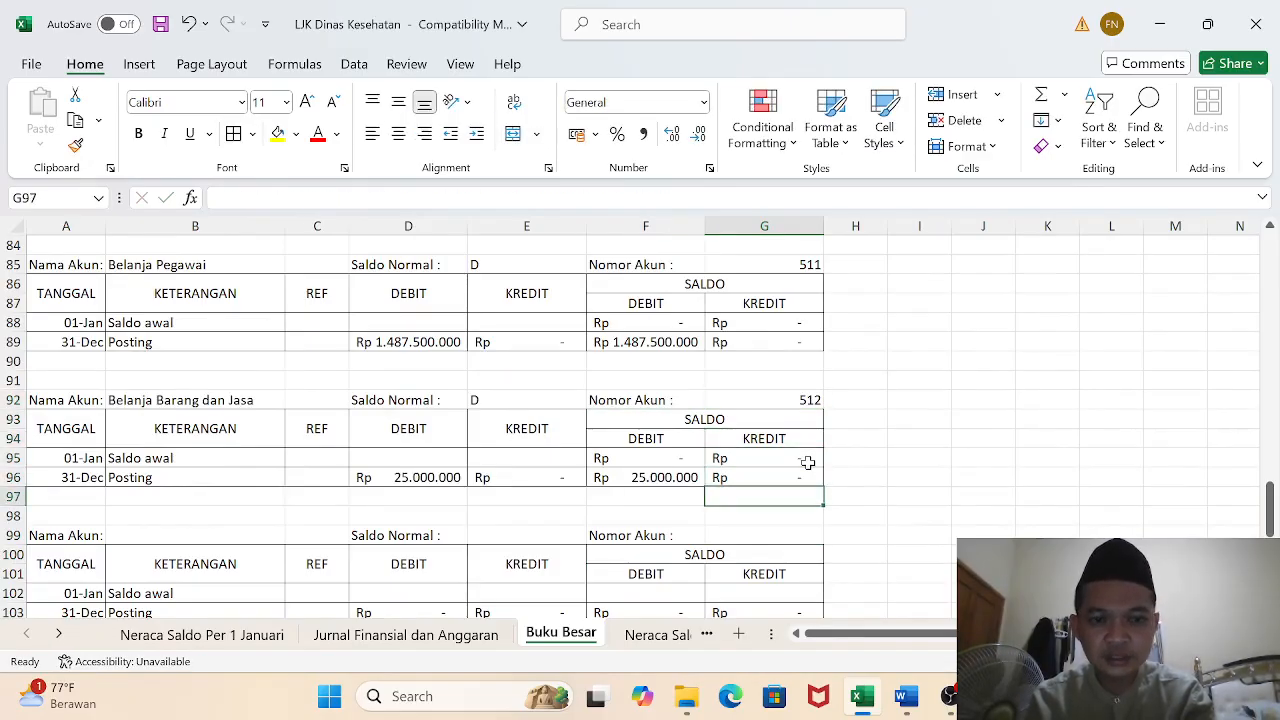
pyautogui.press('Down')
pyautogui.press('Down')
pyautogui.press('Down')
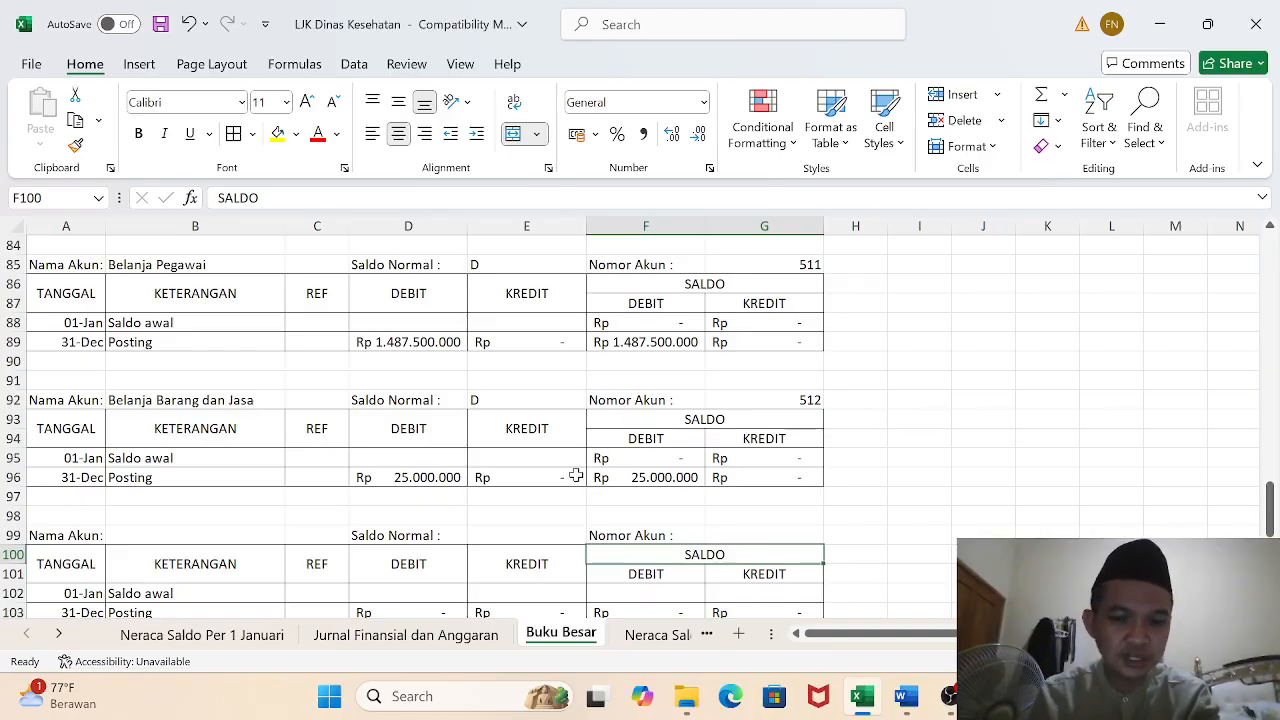
pyautogui.press('Up')
pyautogui.press('Down')
pyautogui.press('Down')
pyautogui.press('Down')
pyautogui.press('Down')
pyautogui.press('Down')
pyautogui.press('Down')
pyautogui.press('Up')
pyautogui.press('Up')
pyautogui.press('Up')
pyautogui.press('Up')
pyautogui.press('Up')
pyautogui.press('Up')
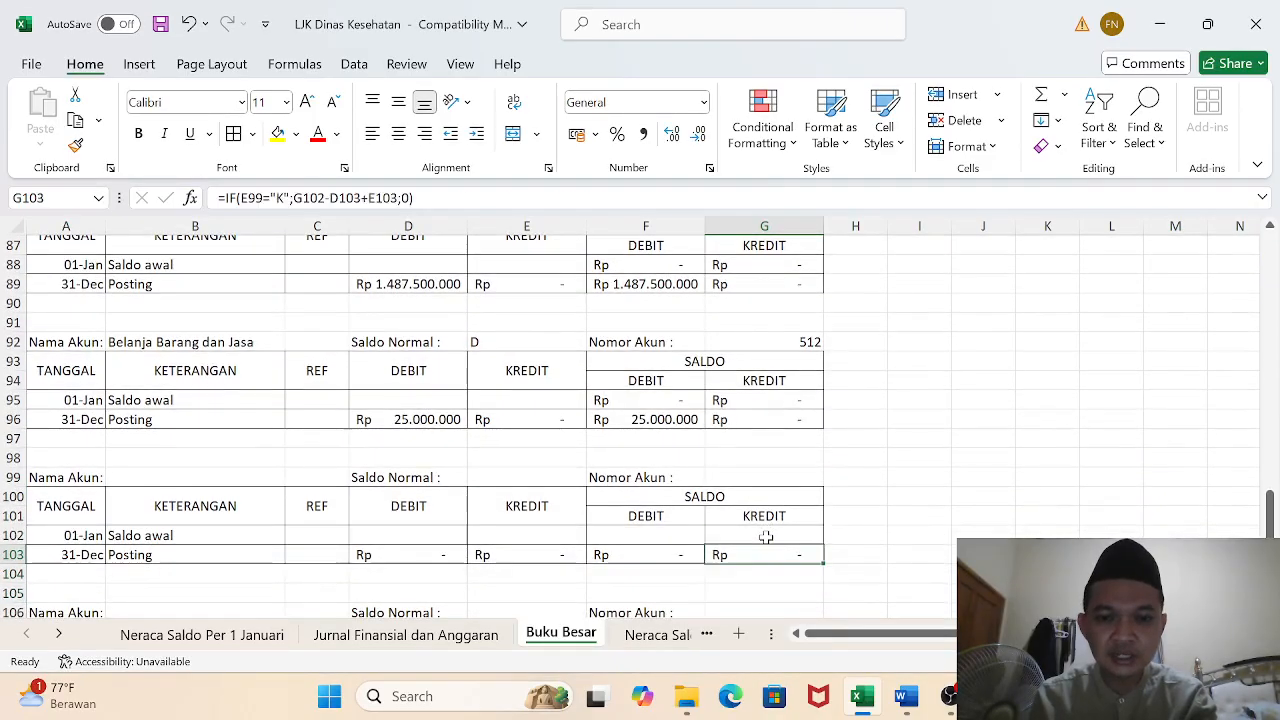
pyautogui.write('5')
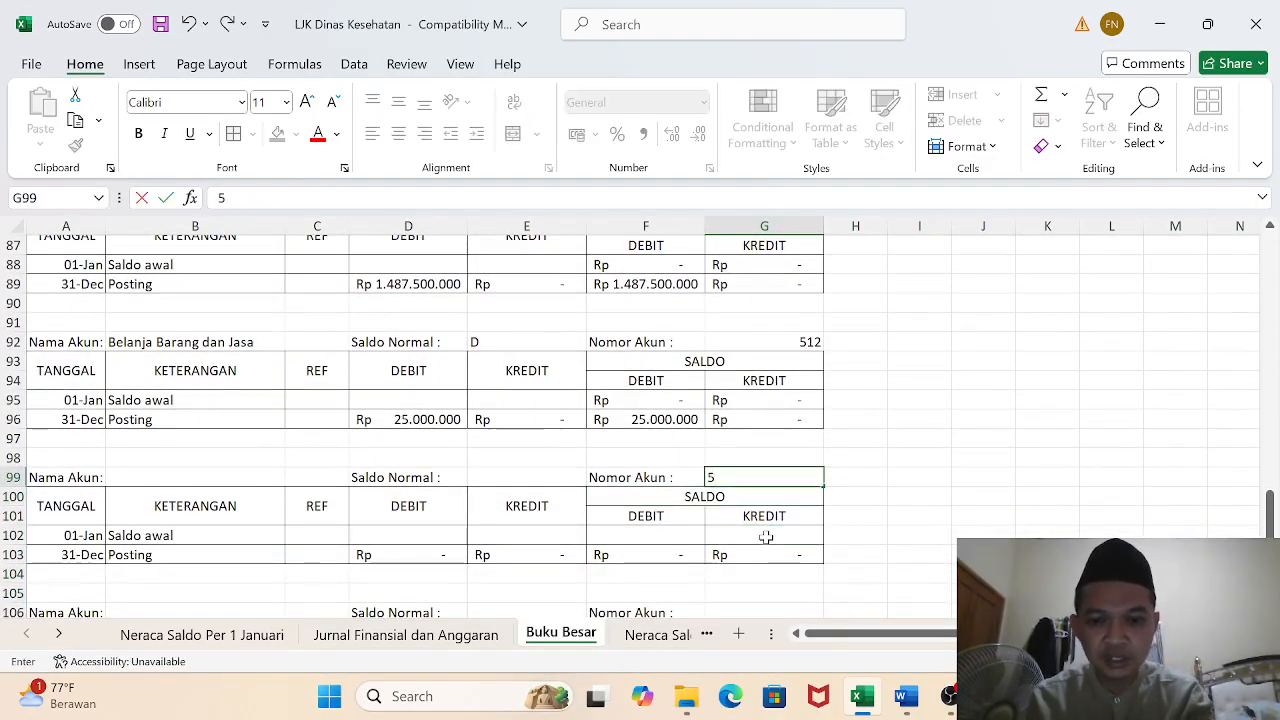
pyautogui.write('22')
pyautogui.press('Return')
pyautogui.press('Down')
pyautogui.press('Down')
pyautogui.press('Down')
pyautogui.press('Down')
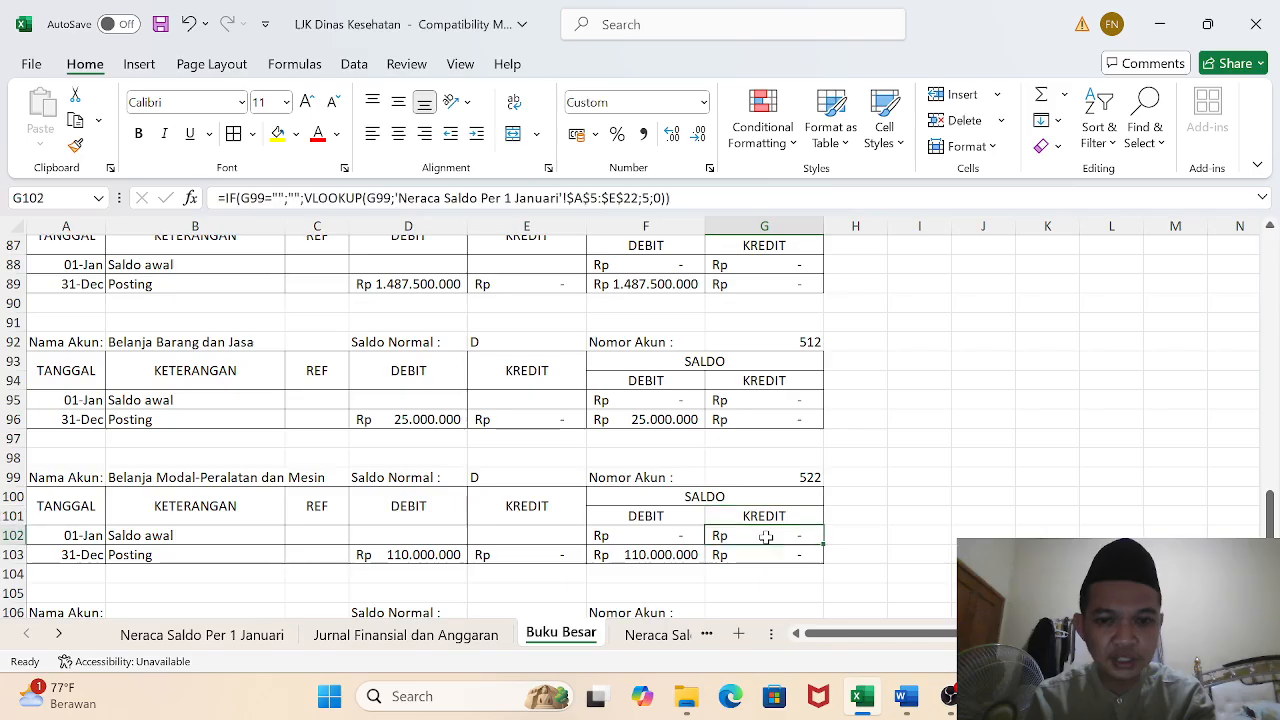
# Check the Pendapatan Retribusi-LO code on Neraca Saldo Per 1 Januari and enter account number 812 in Buku Besar cell G106
pyautogui.press('Down')
pyautogui.press('Down')
pyautogui.press('Down')
pyautogui.press('Down')
pyautogui.press('Down')
pyautogui.press('Down')
pyautogui.press('Down')
pyautogui.press('Down')
pyautogui.press('Down')
pyautogui.press('Down')
pyautogui.press('Up')
pyautogui.press('Up')
pyautogui.press('Up')
pyautogui.press('Up')
pyautogui.press('Up')
pyautogui.press('Up')
pyautogui.press('Up')
pyautogui.press('Up')
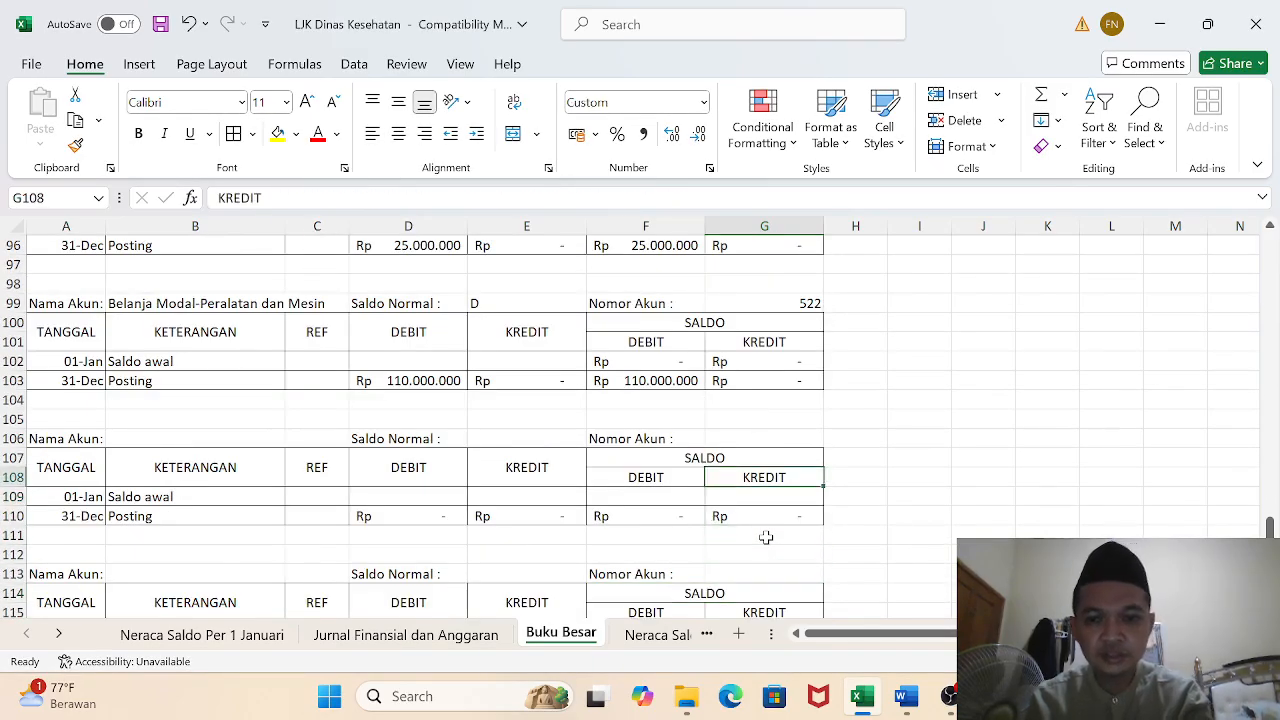
pyautogui.click(210, 635)
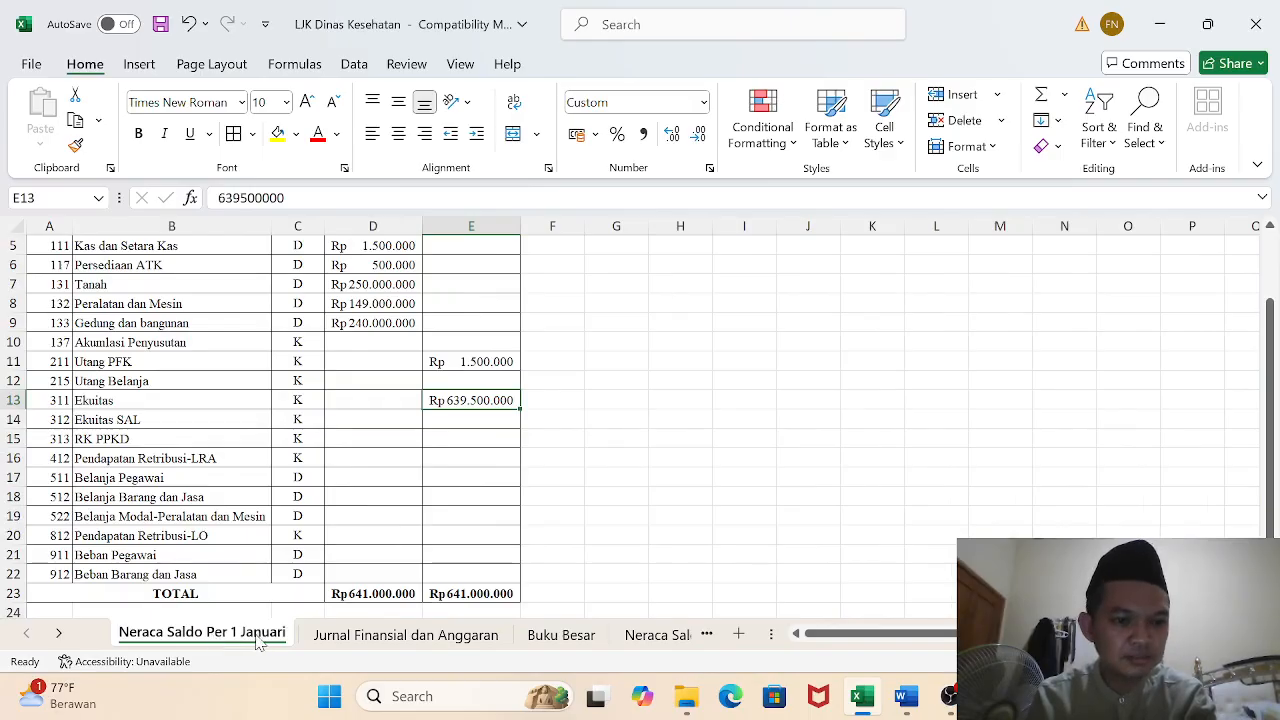
pyautogui.click(561, 636)
pyautogui.write('8')
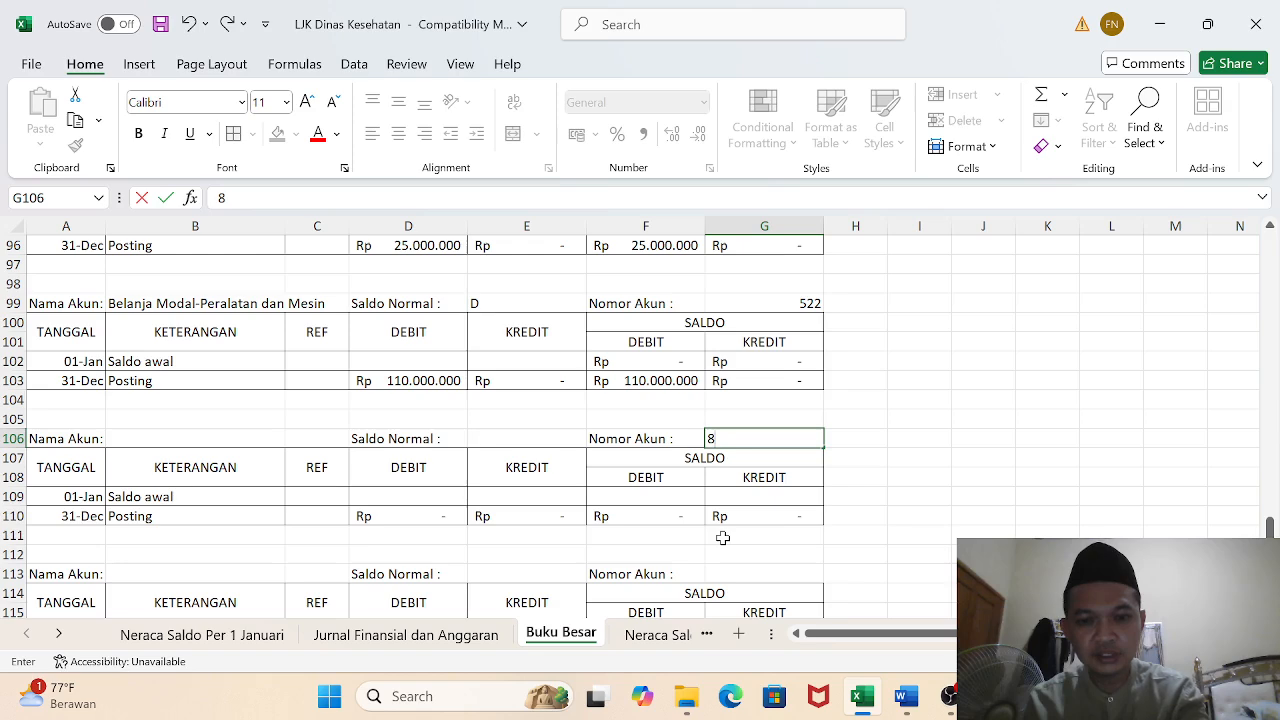
pyautogui.write('12')
pyautogui.press('Return')
# Enter account number 911 in cell G113 of the blank ledger table below Pendapatan Retribusi-LO
pyautogui.press('Down')
pyautogui.press('Down')
pyautogui.press('Down')
pyautogui.press('Down')
pyautogui.press('Down')
pyautogui.press('Down')
pyautogui.press('Down')
pyautogui.press('Down')
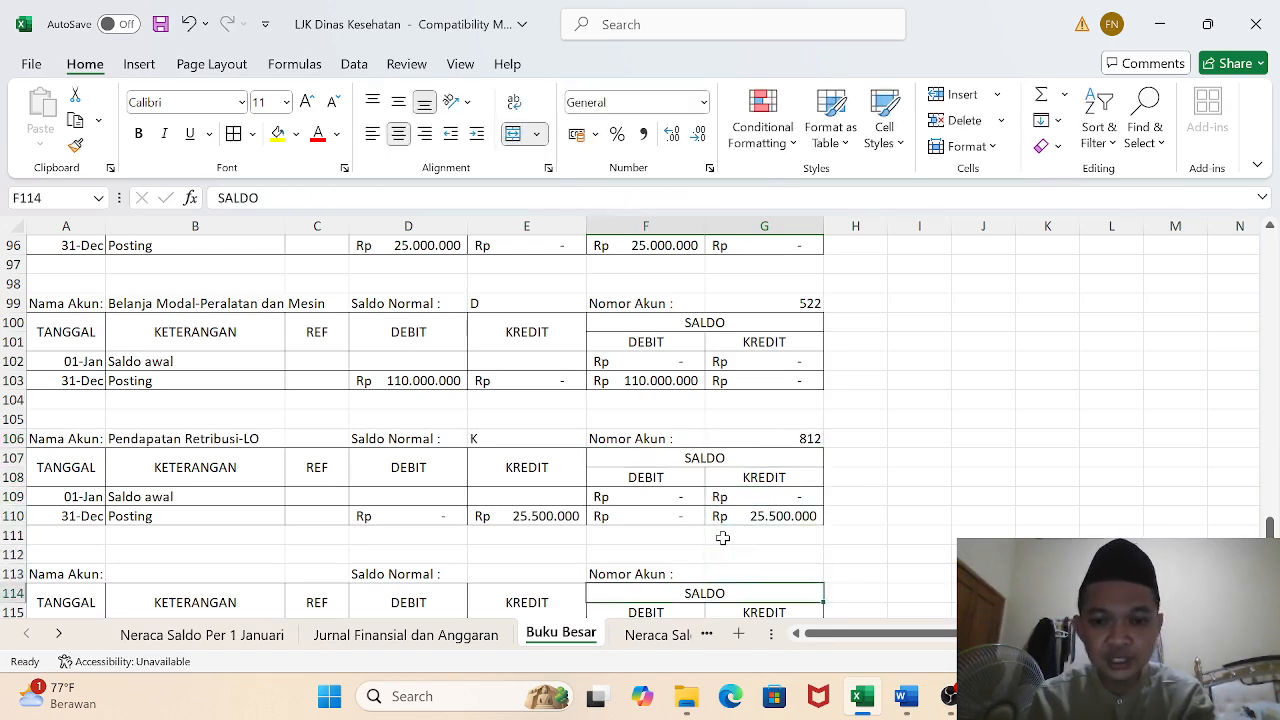
pyautogui.press('Down')
pyautogui.press('Up')
pyautogui.click(723, 538)
pyautogui.write('9')
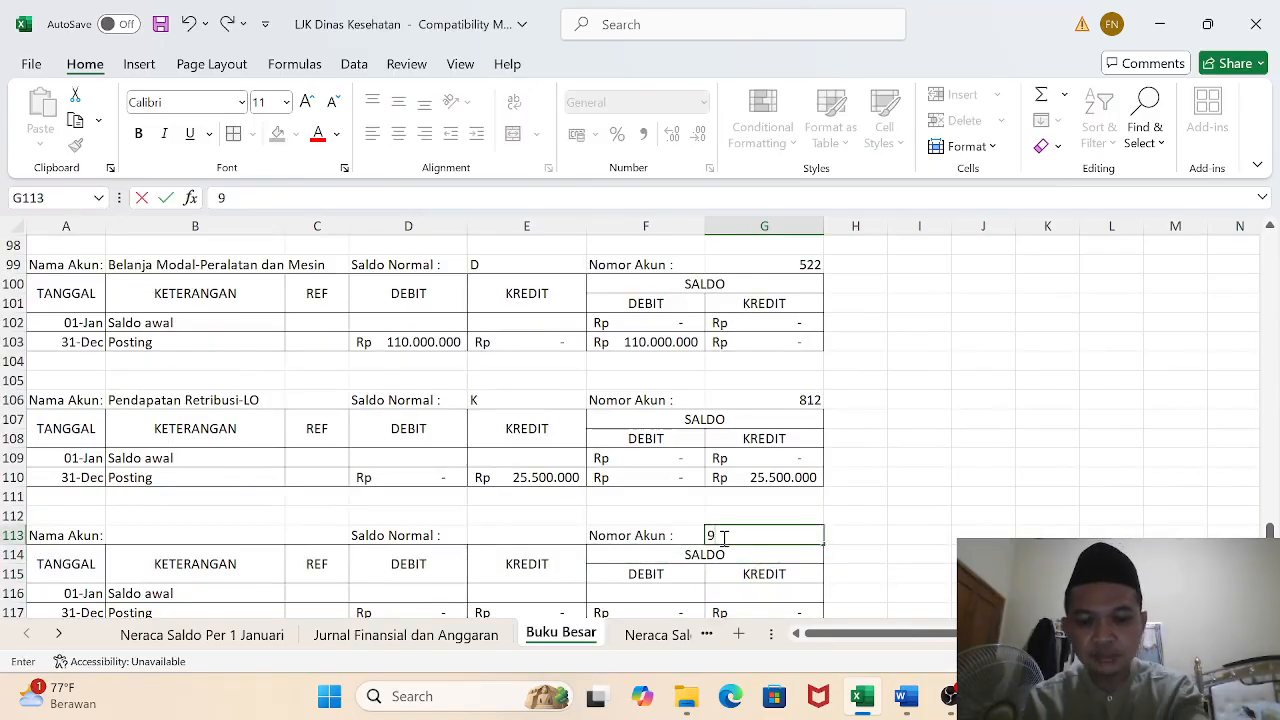
pyautogui.write('11')
pyautogui.press('Return')
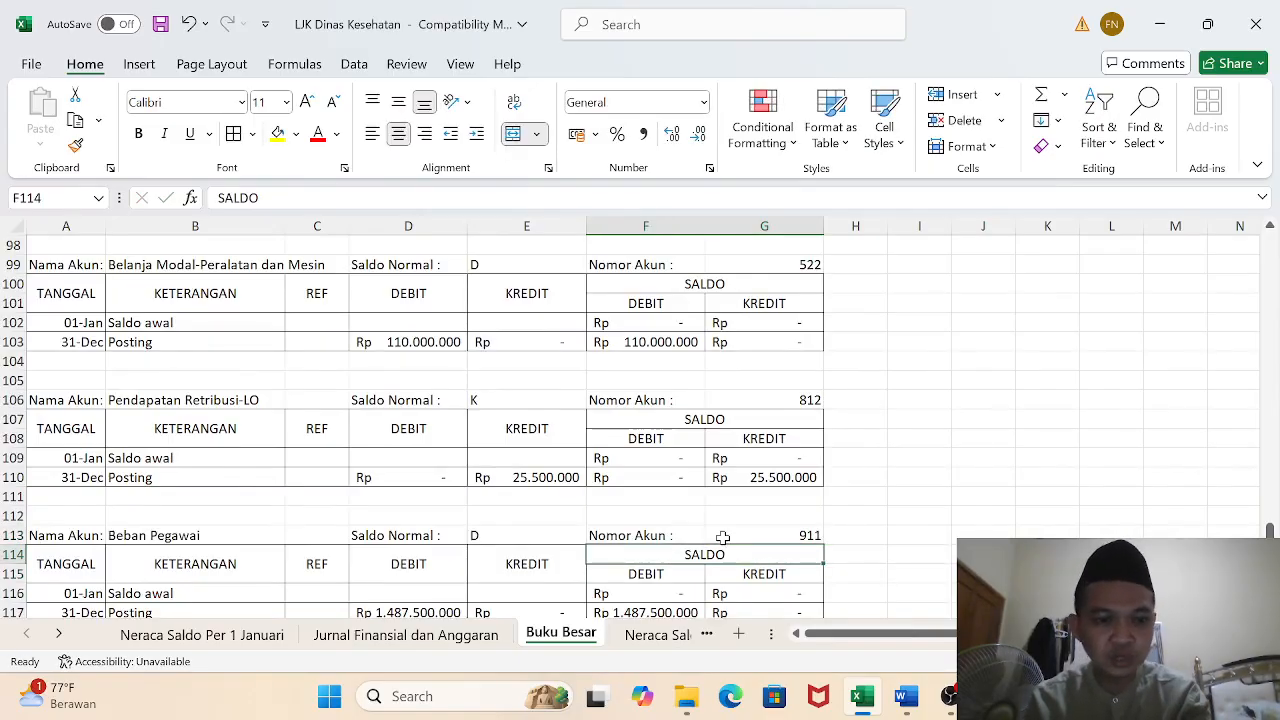
# Enter account number 912 in cell G120 of the last blank ledger table, below Beban Pegawai
pyautogui.press('Down')
pyautogui.press('Down')
pyautogui.press('Down')
pyautogui.press('Down')
pyautogui.press('Down')
pyautogui.press('Down')
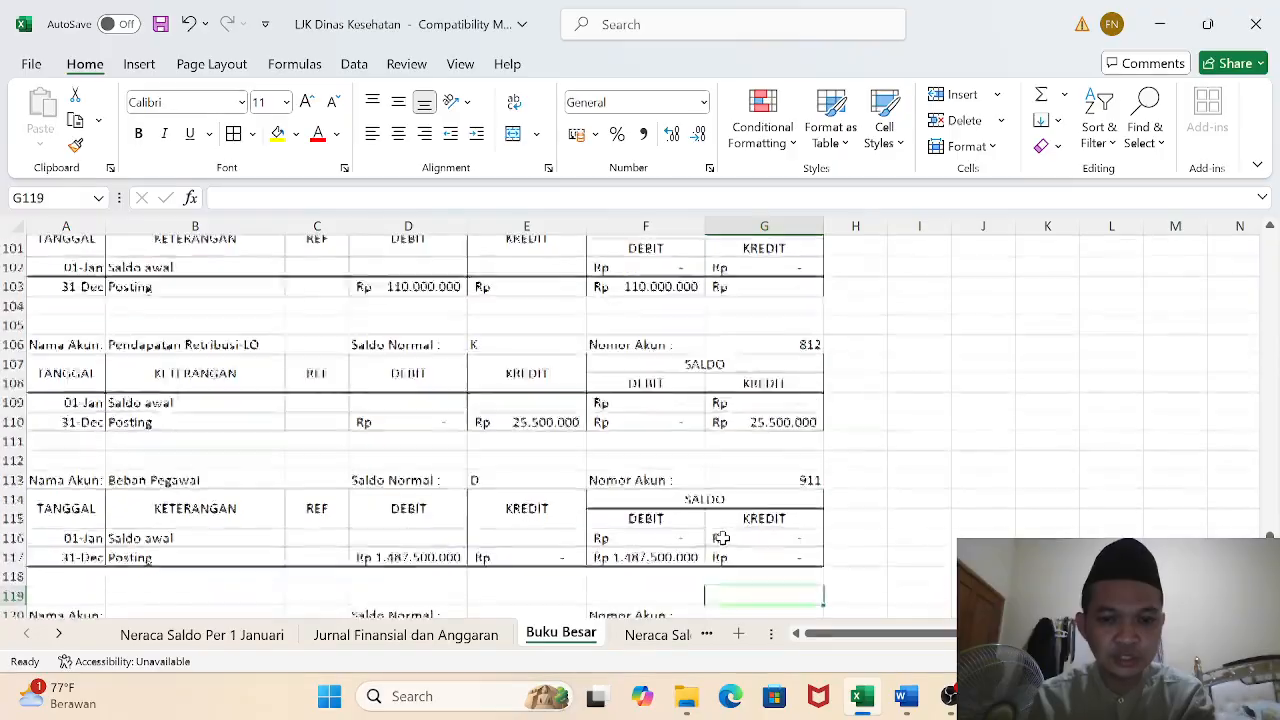
pyautogui.press('Down')
pyautogui.press('Down')
pyautogui.press('Down')
pyautogui.press('Down')
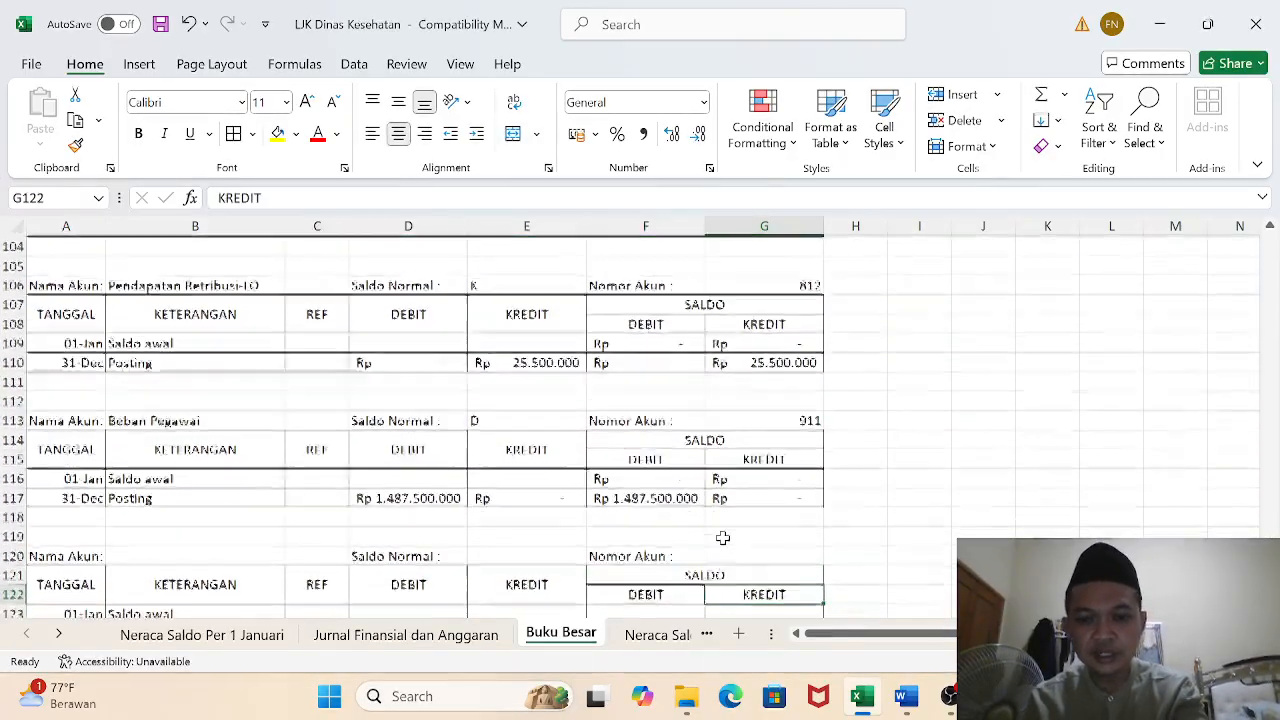
pyautogui.press('Up')
pyautogui.press('Up')
pyautogui.press('Up')
pyautogui.press('Up')
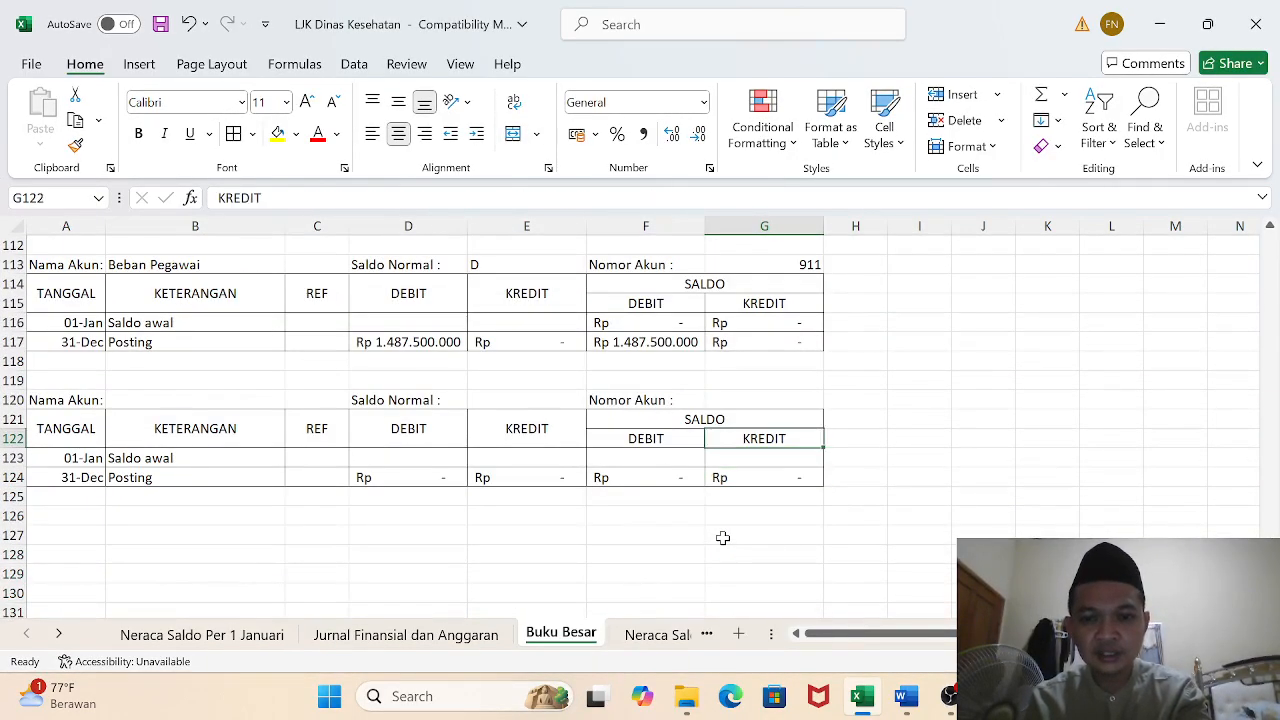
pyautogui.write('91')
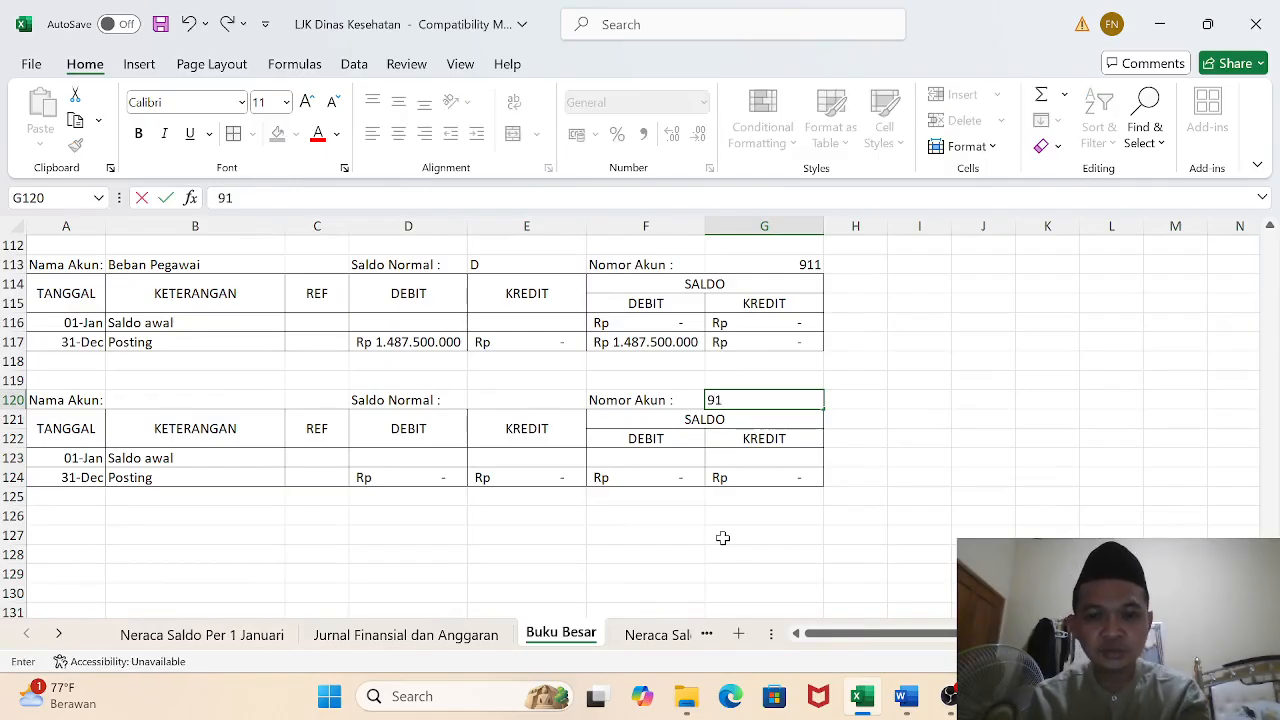
pyautogui.write('2')
pyautogui.press('Return')
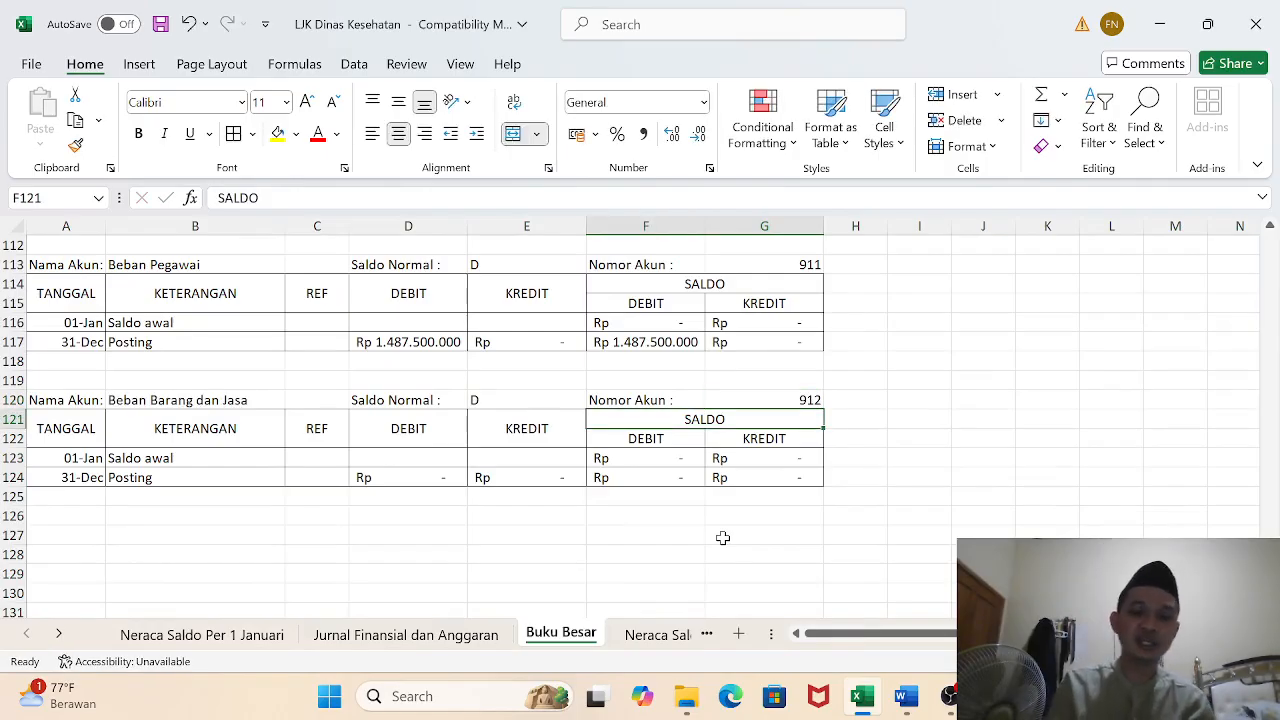
pyautogui.press('Up')
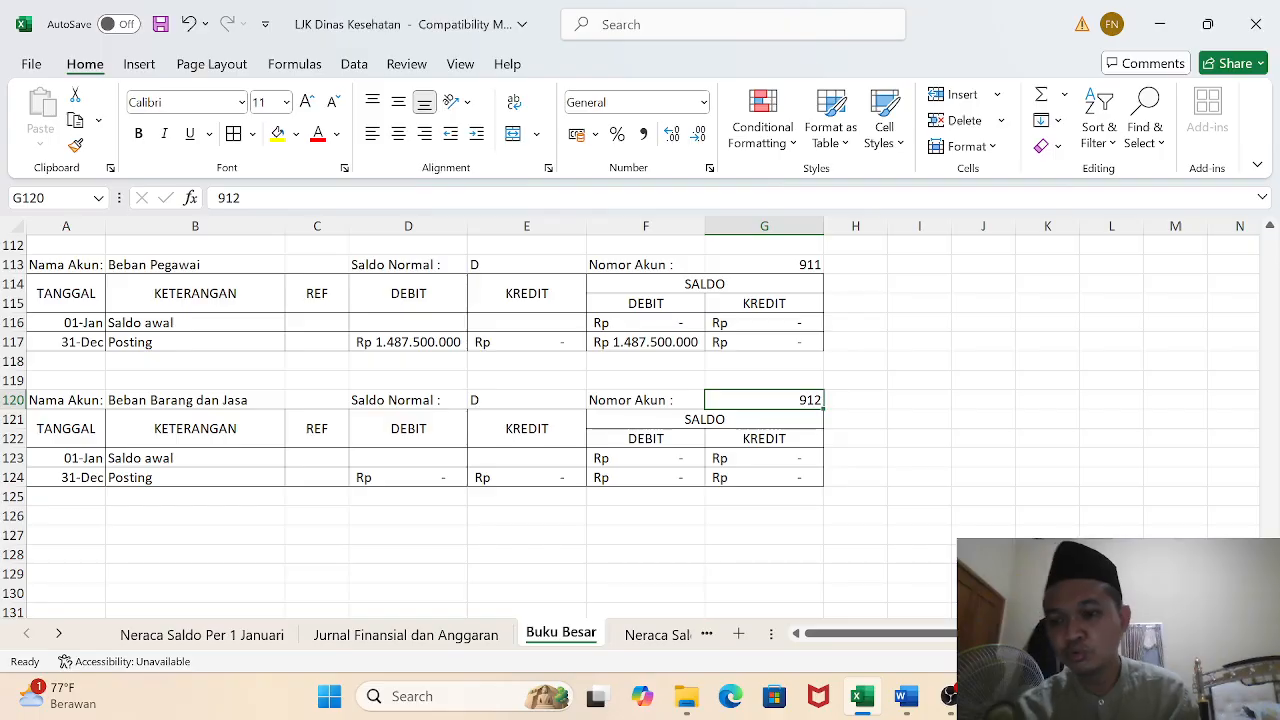
# Review the lookup formulas for account name, normal balance and opening balances in the Kas dan Setara Kas ledger table
pyautogui.scroll(20, 1263, 352)
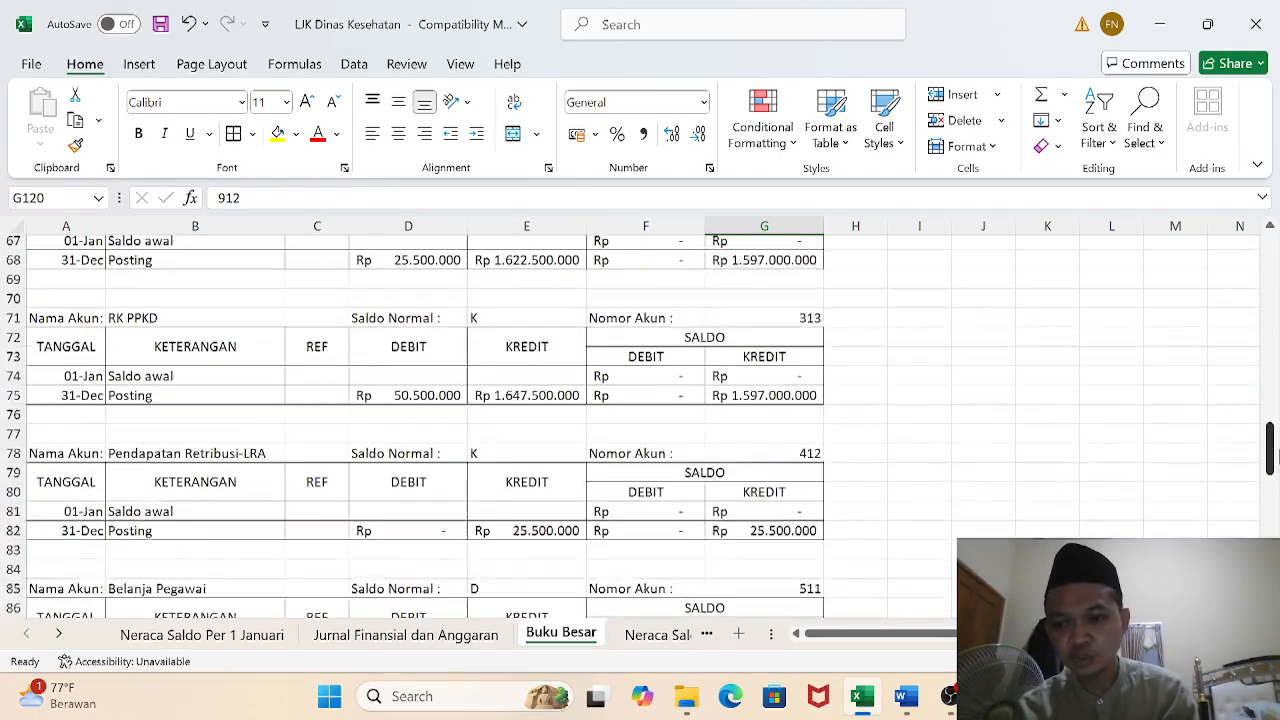
pyautogui.scroll(10, 1263, 352)
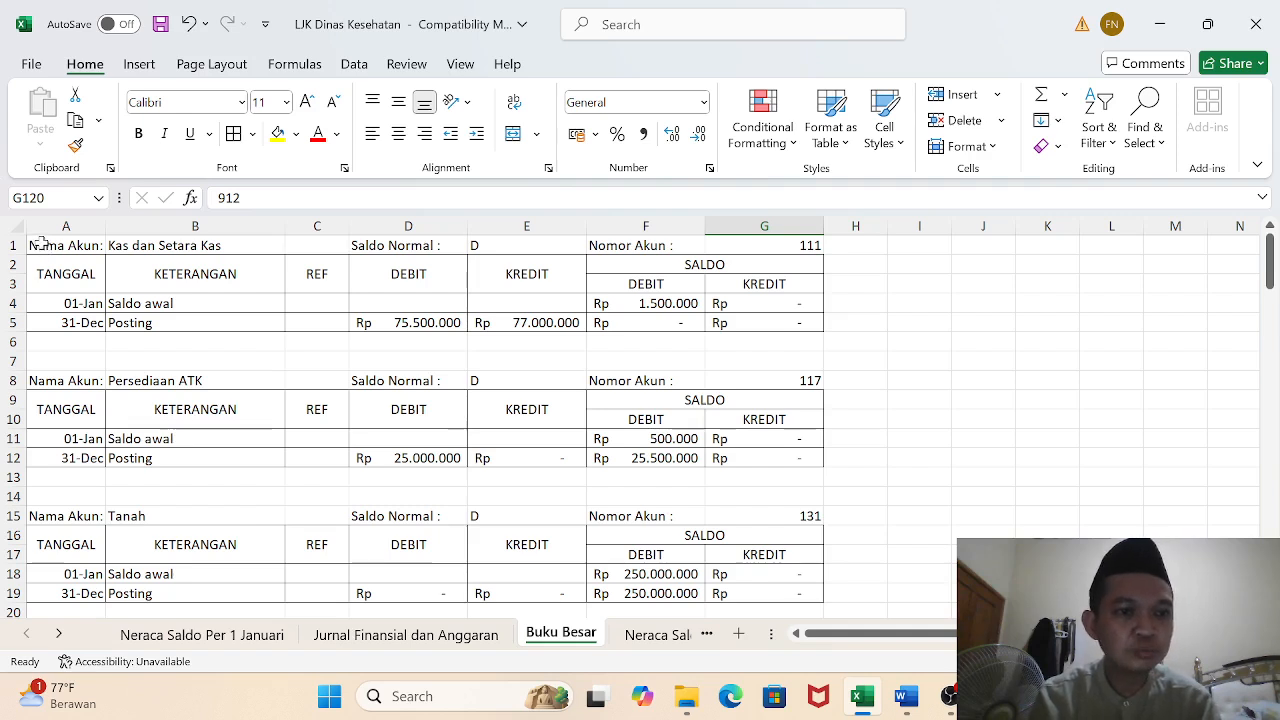
pyautogui.moveTo(40, 247); pyautogui.dragTo(692, 320)
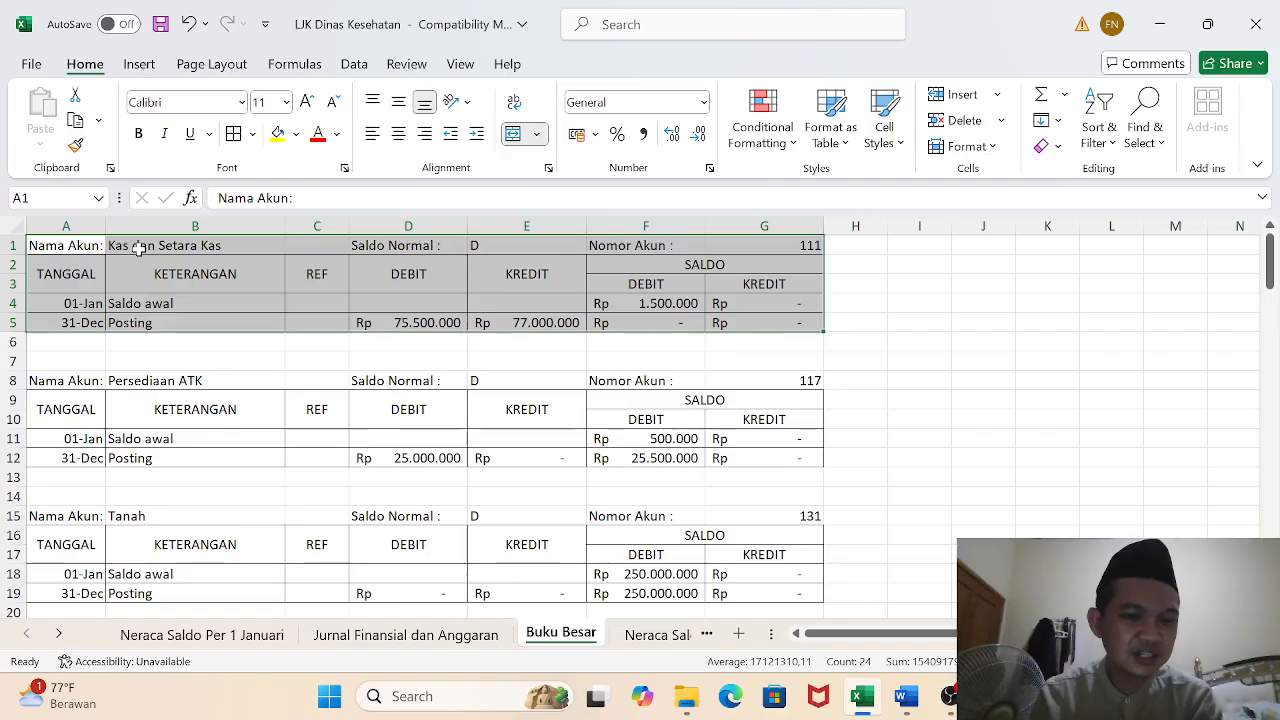
pyautogui.click(140, 249)
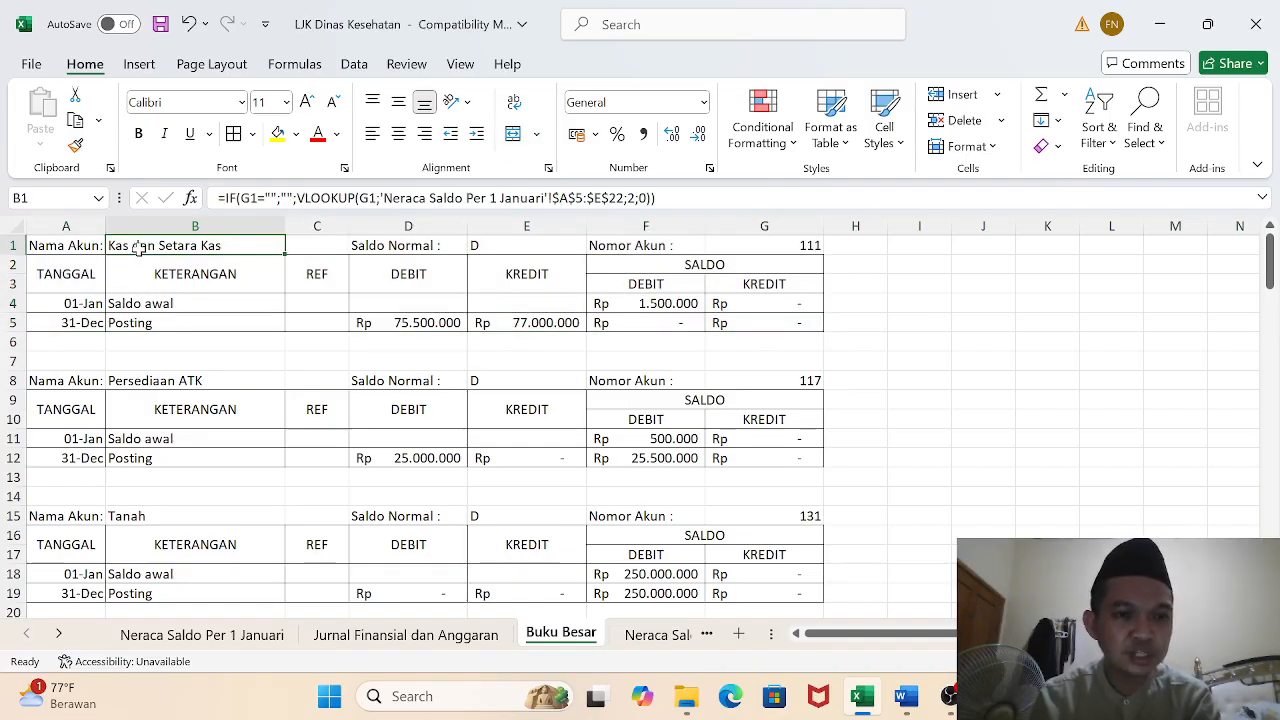
pyautogui.click(496, 247)
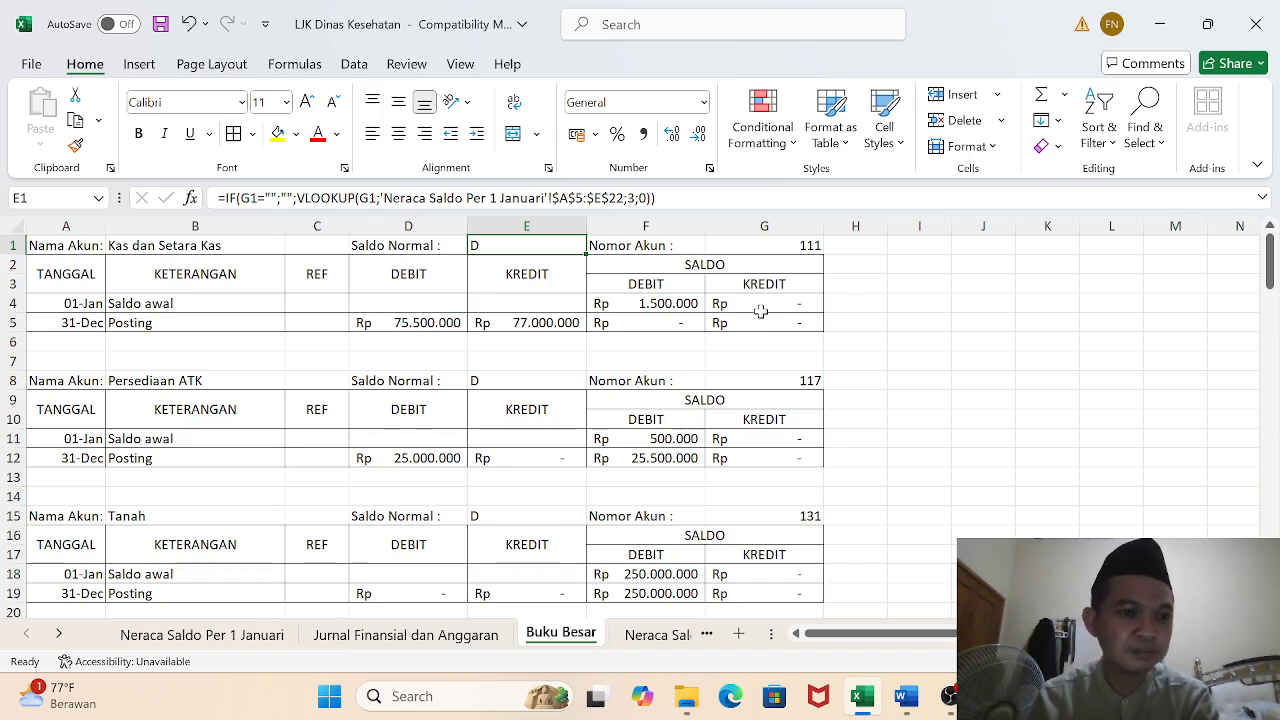
pyautogui.click(132, 247)
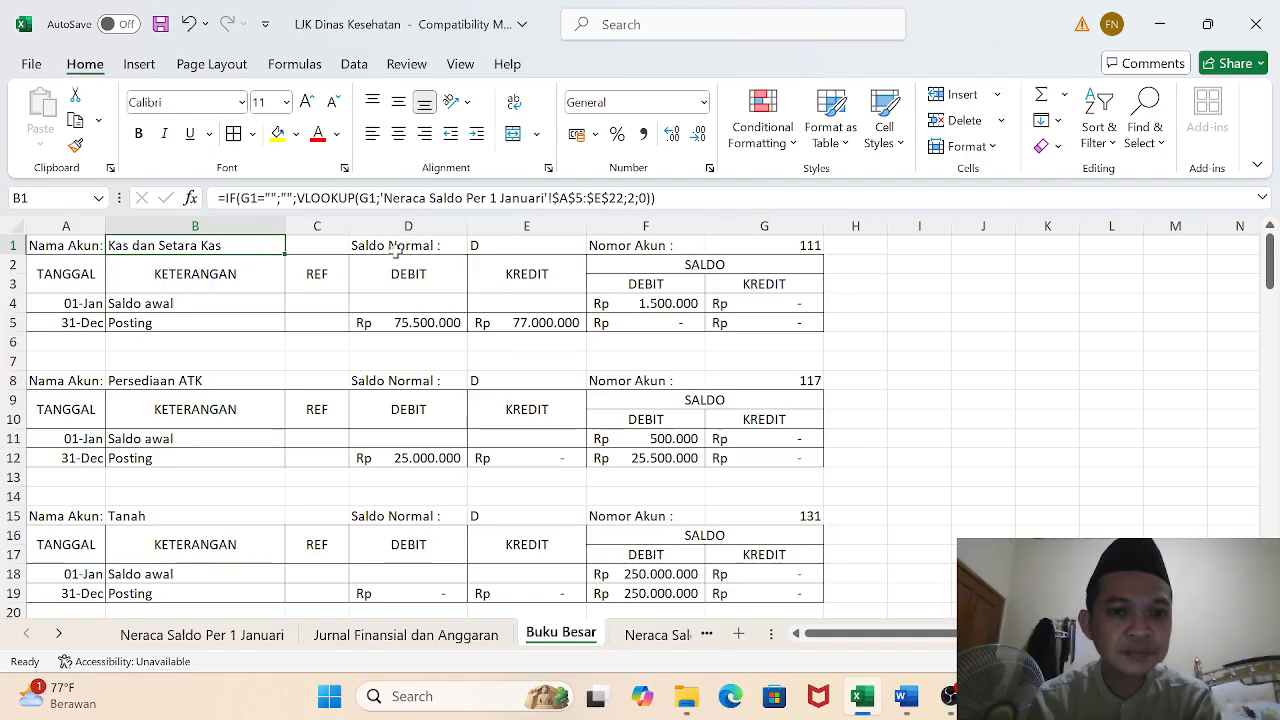
pyautogui.click(634, 304)
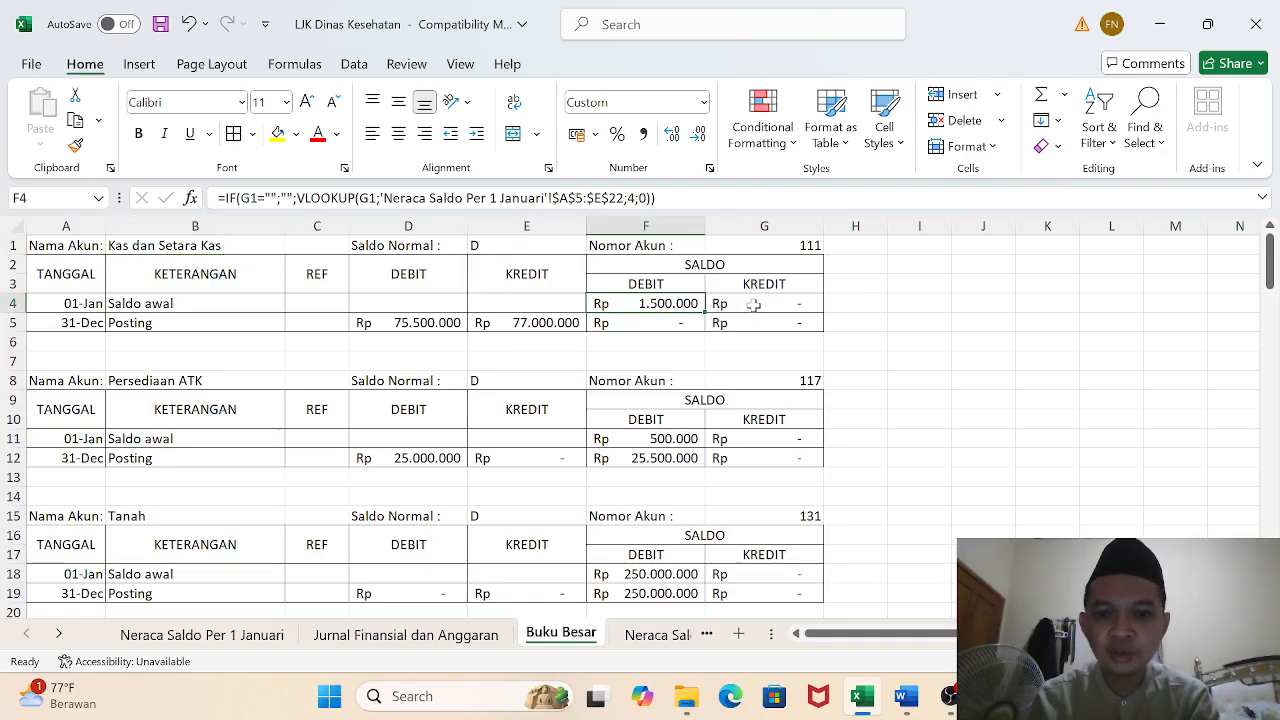
pyautogui.click(753, 305)
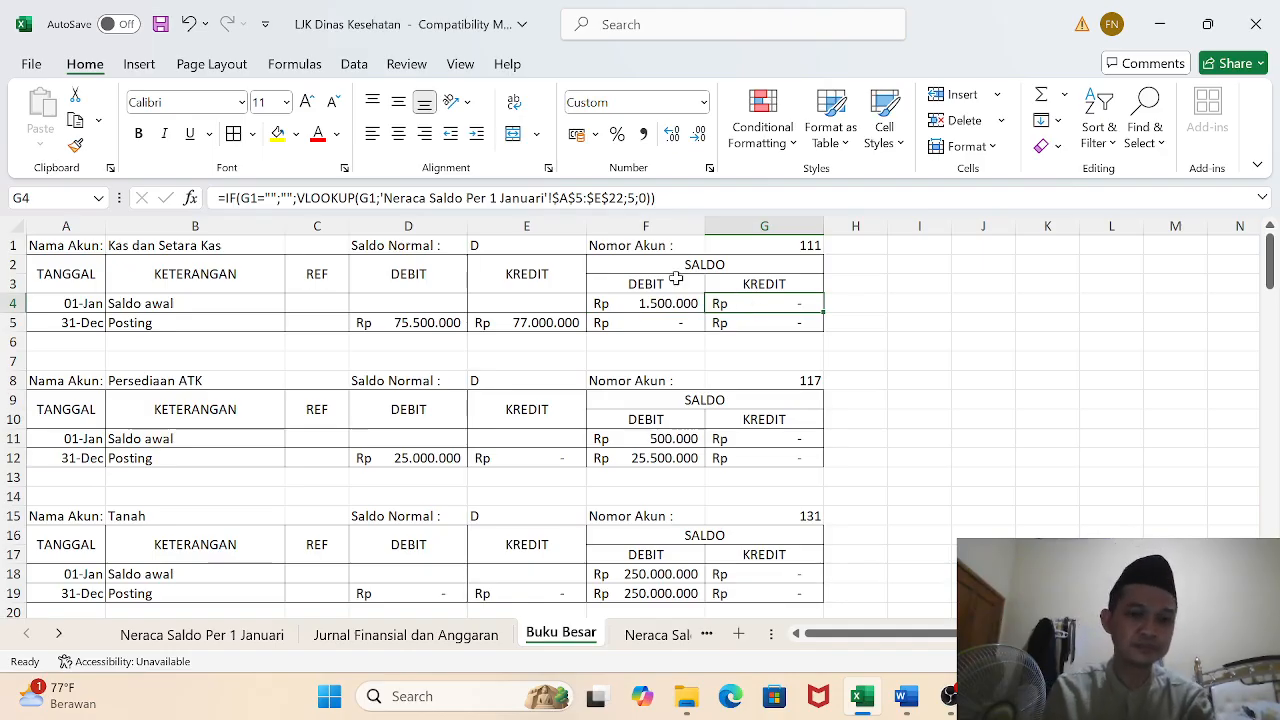
# Examine the 31-Dec posting row formulas for debit, credit and ending balances in the Kas dan Setara Kas table
pyautogui.click(171, 325)
pyautogui.click(368, 324)
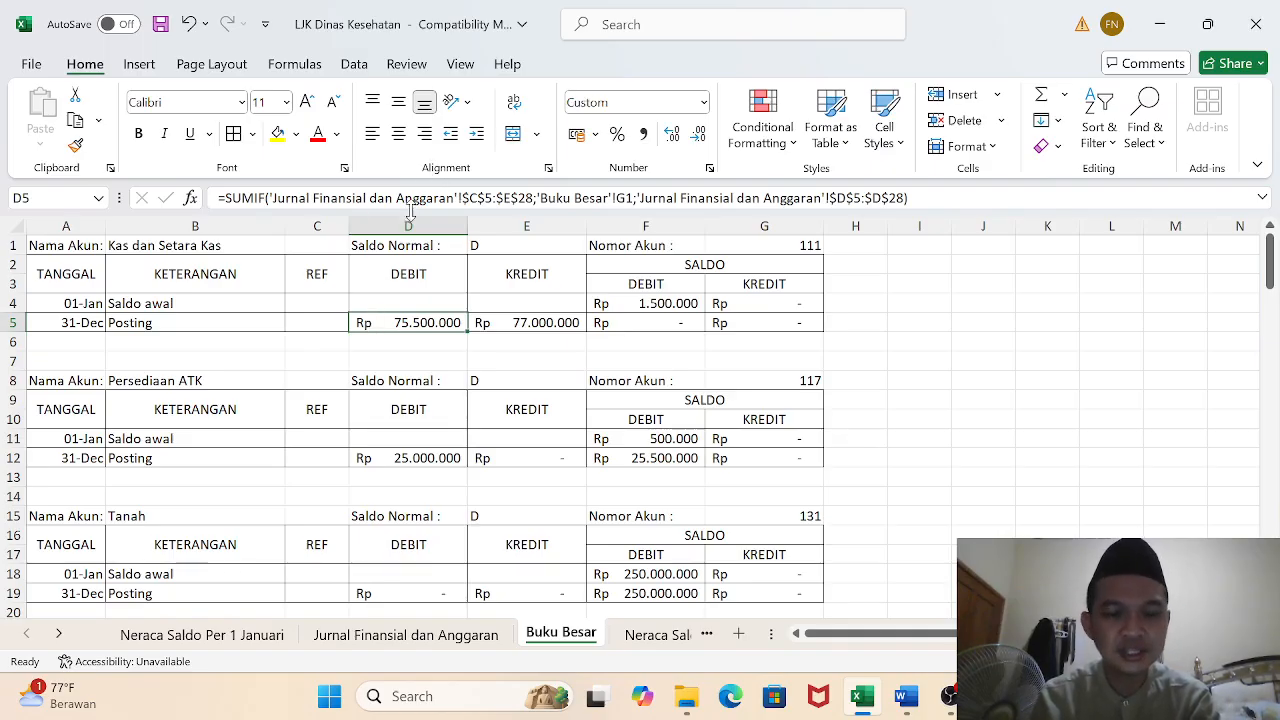
pyautogui.click(507, 322)
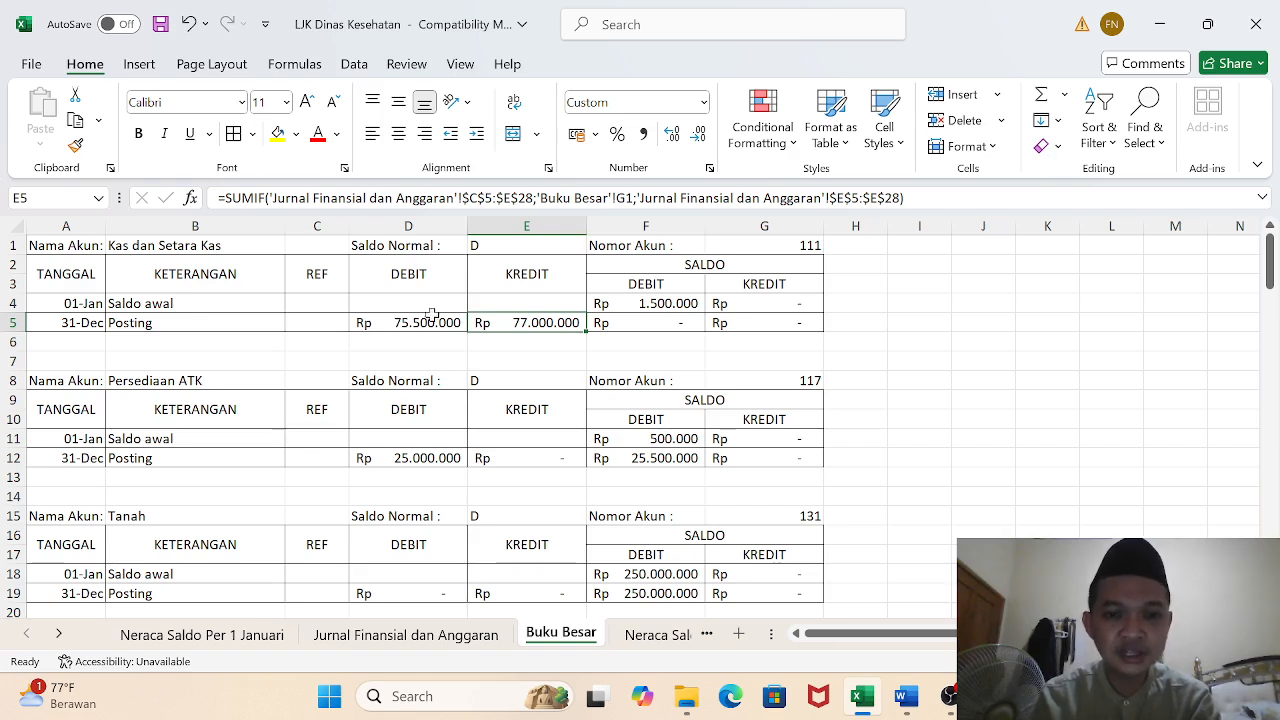
pyautogui.click(644, 323)
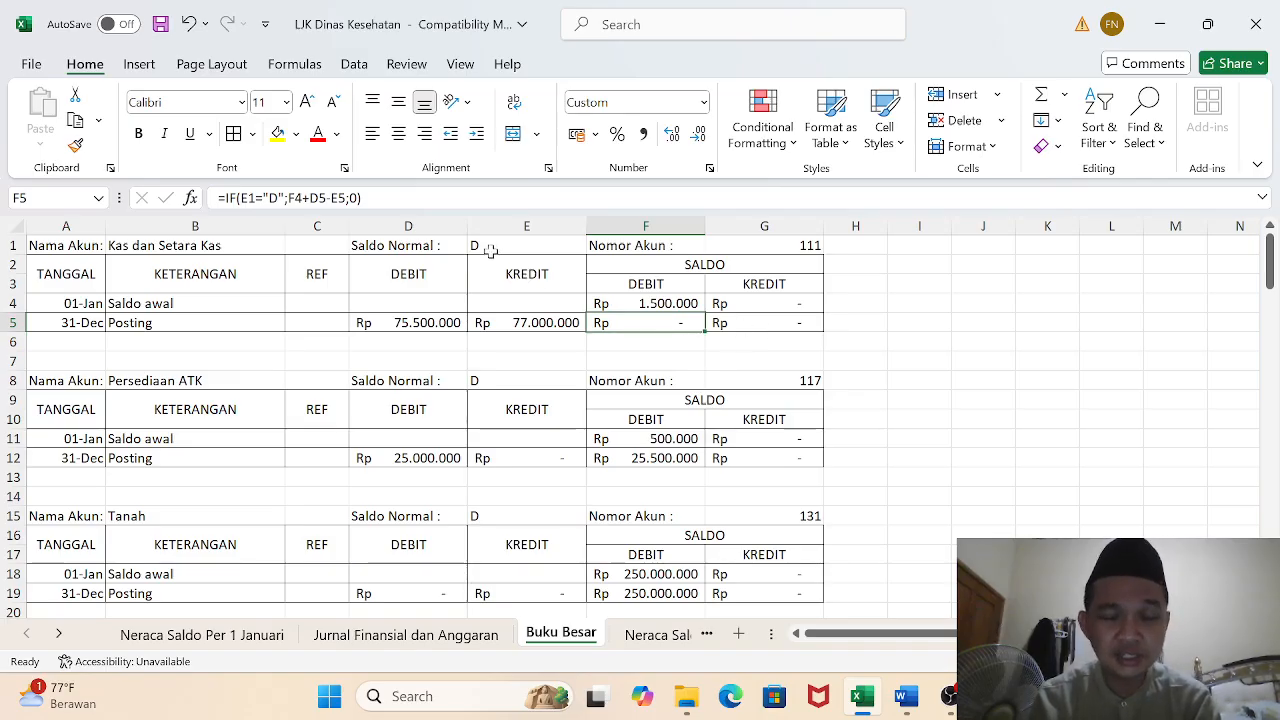
pyautogui.click(739, 302)
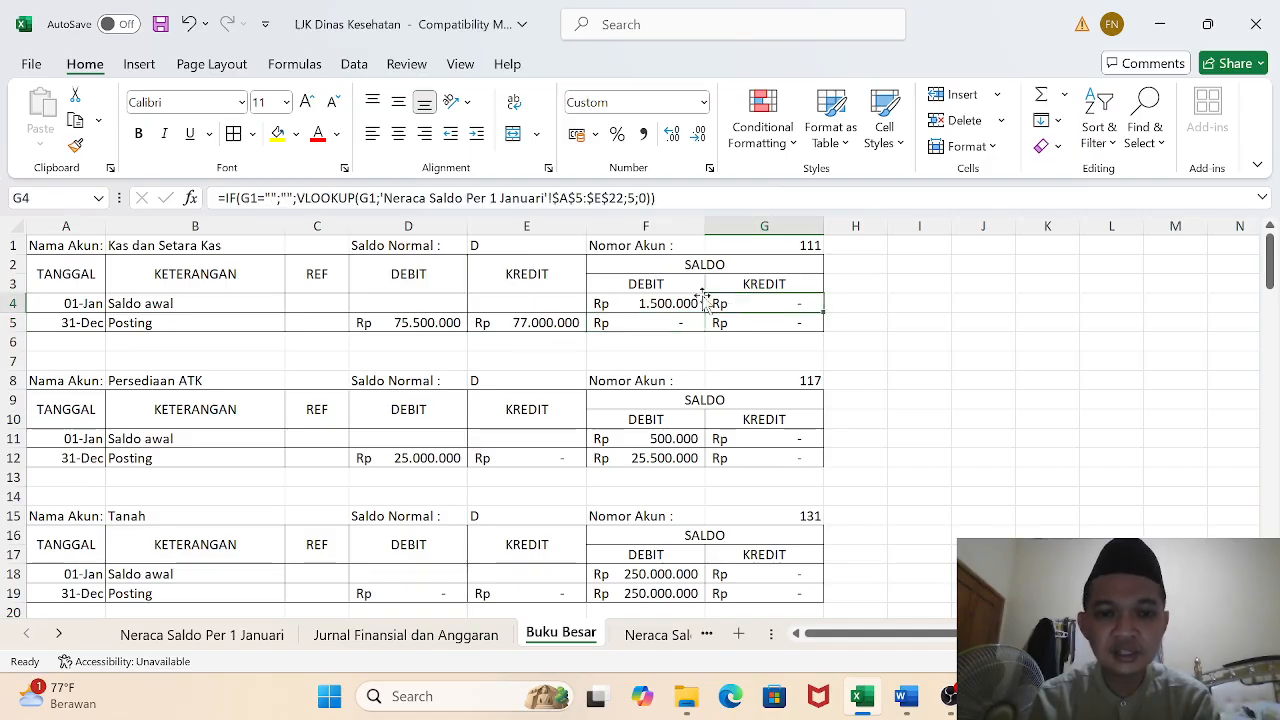
pyautogui.click(396, 322)
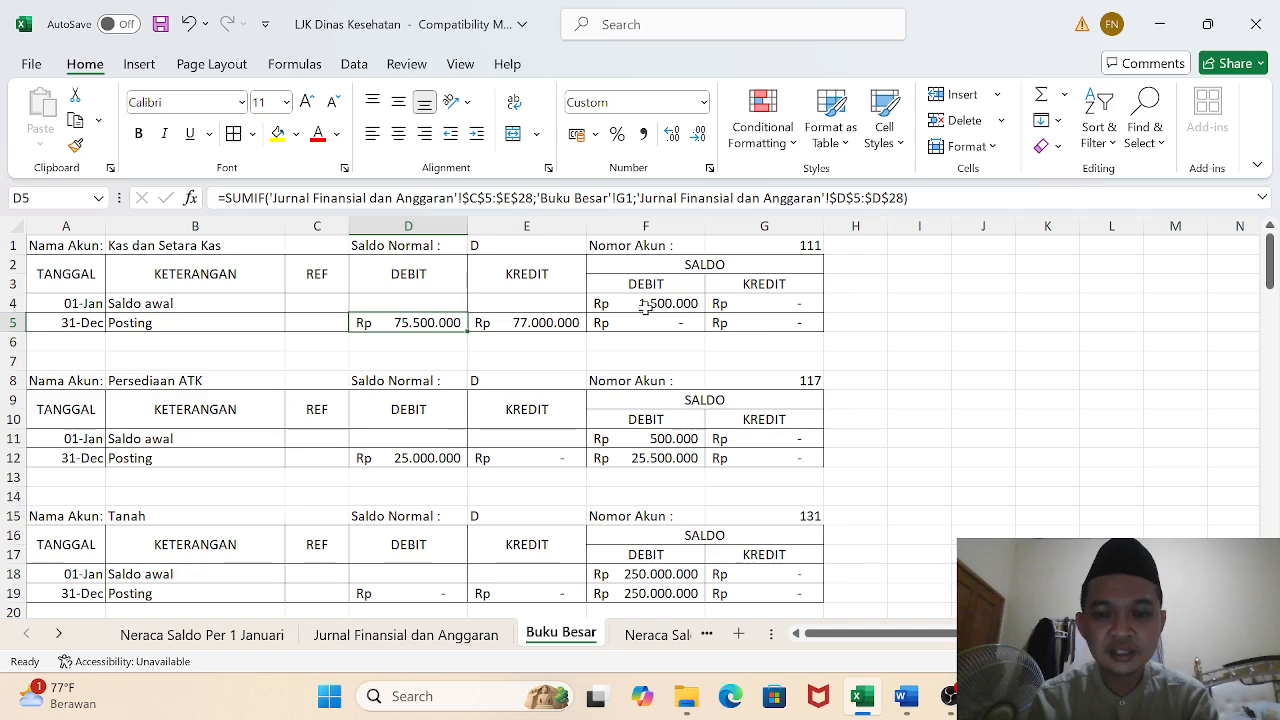
pyautogui.click(764, 325)
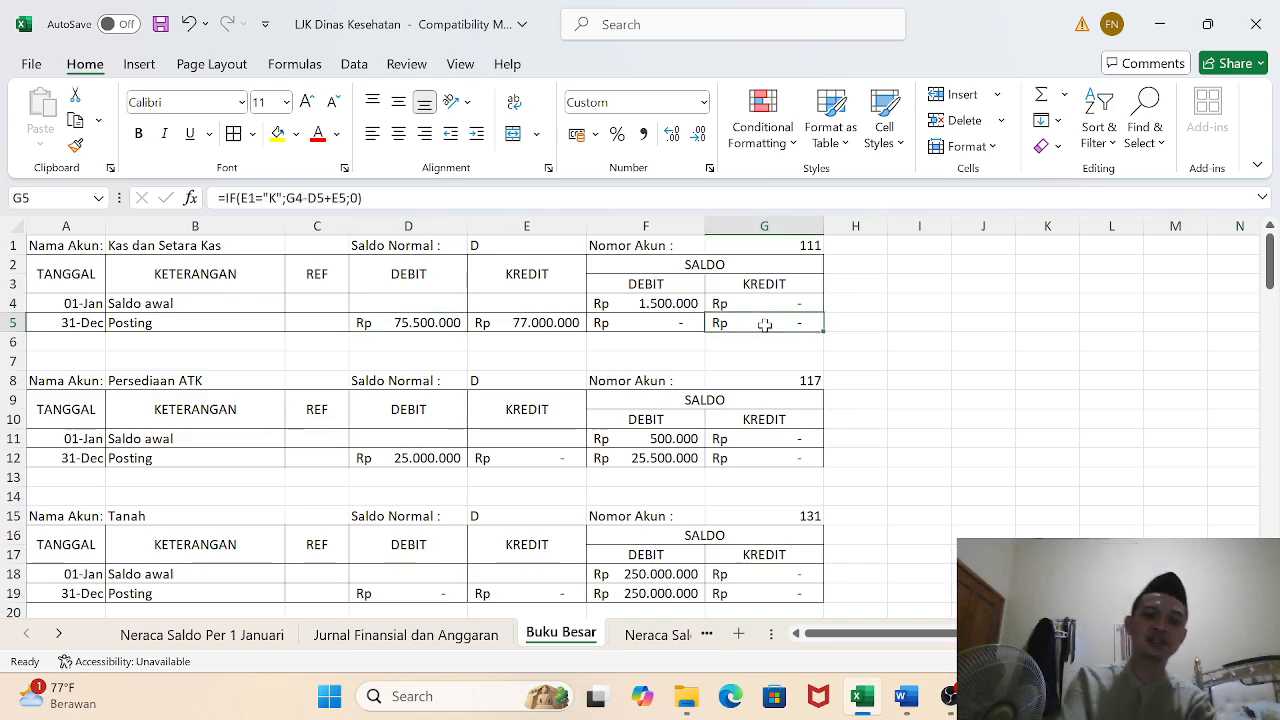
pyautogui.moveTo(1272, 270)
pyautogui.mouseDown()
pyautogui.moveTo(1274, 286)
pyautogui.moveTo(1273, 268)
pyautogui.mouseUp()
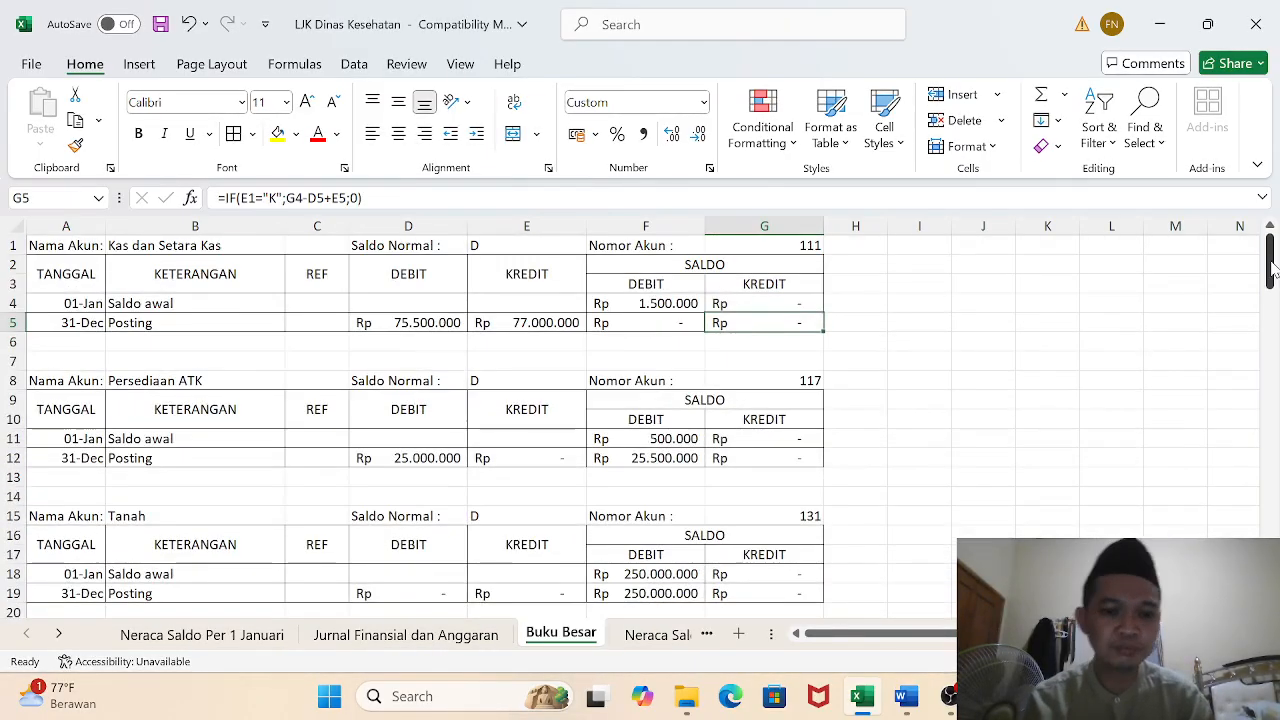
# Copy the entire Dinas Kesehatan balance table, A1:E23, from the Neraca Saldo Per 1 Januari sheet
pyautogui.click(660, 635)
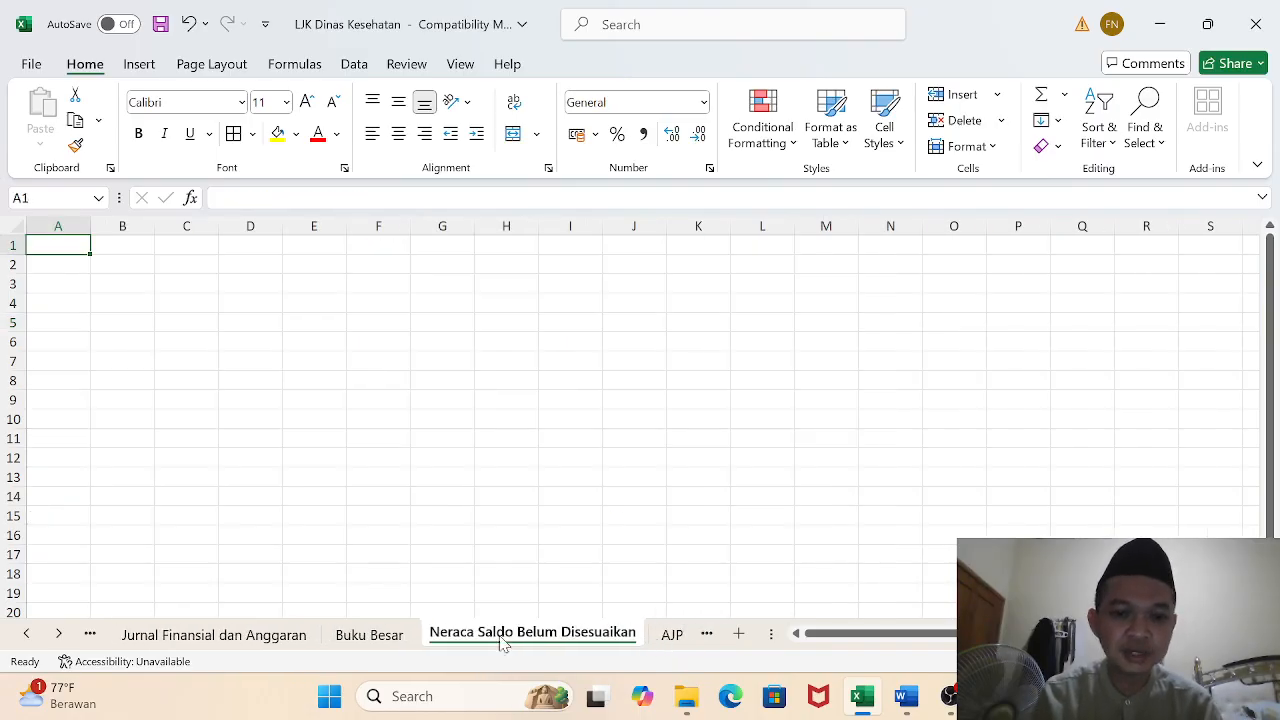
pyautogui.click(25, 633)
pyautogui.click(131, 638)
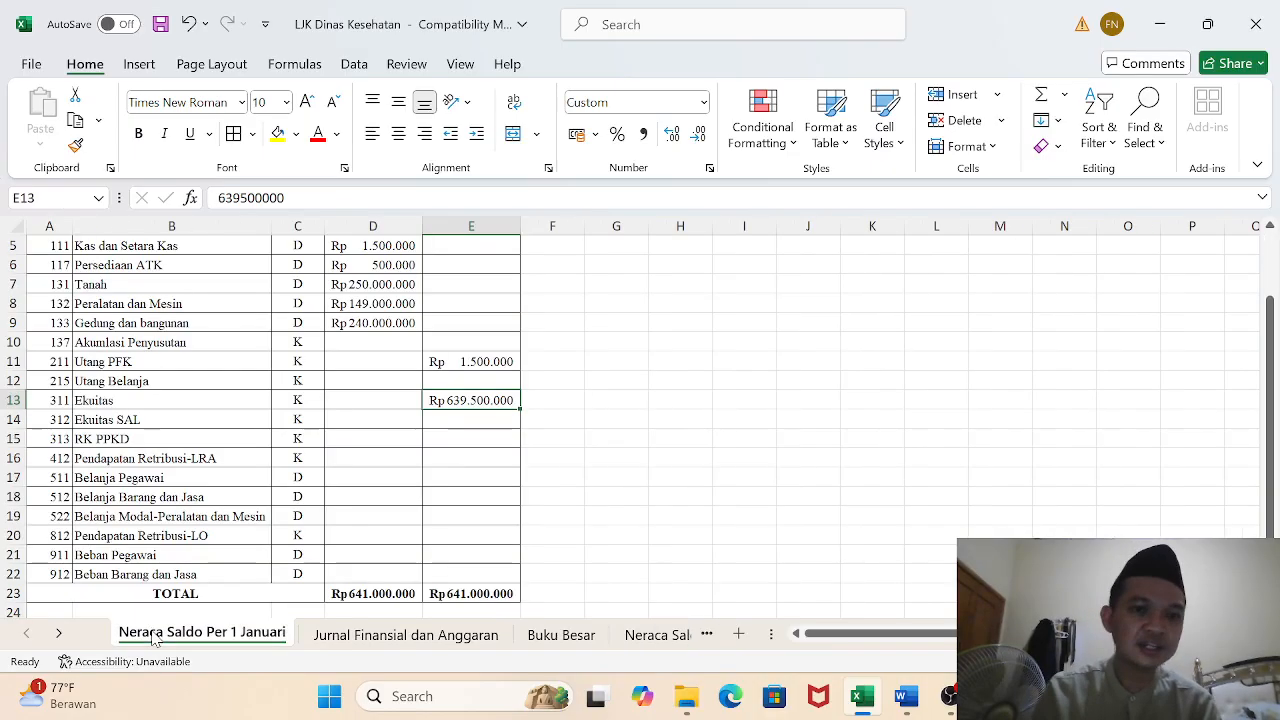
pyautogui.moveTo(1271, 352); pyautogui.dragTo(1271, 288)
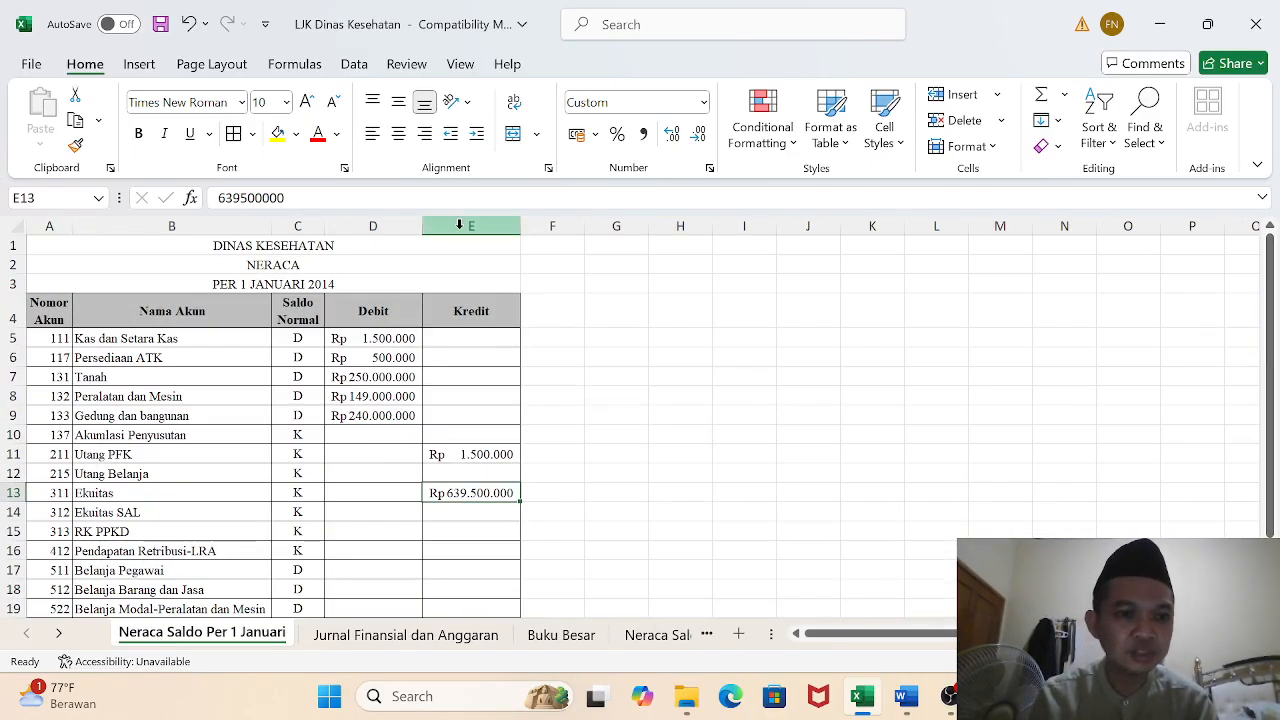
pyautogui.click(238, 249)
pyautogui.moveTo(238, 249); pyautogui.dragTo(290, 568)
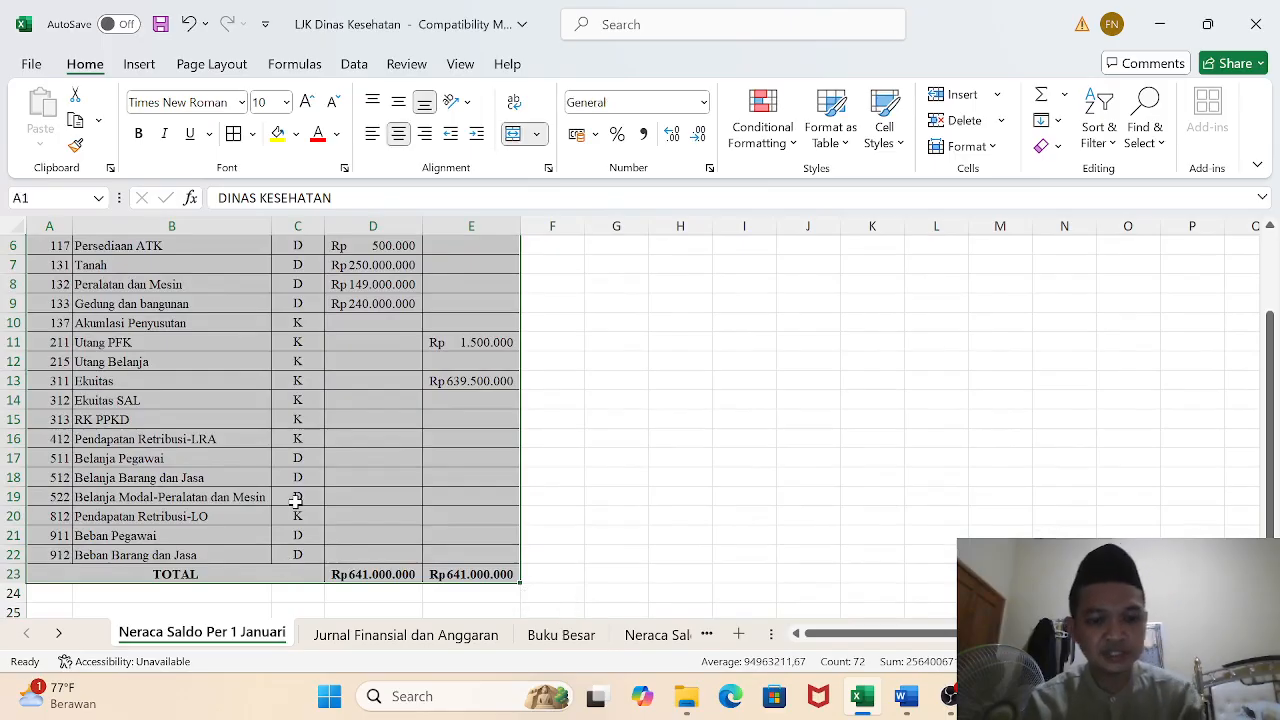
pyautogui.hotkey('ctrl', 'c')
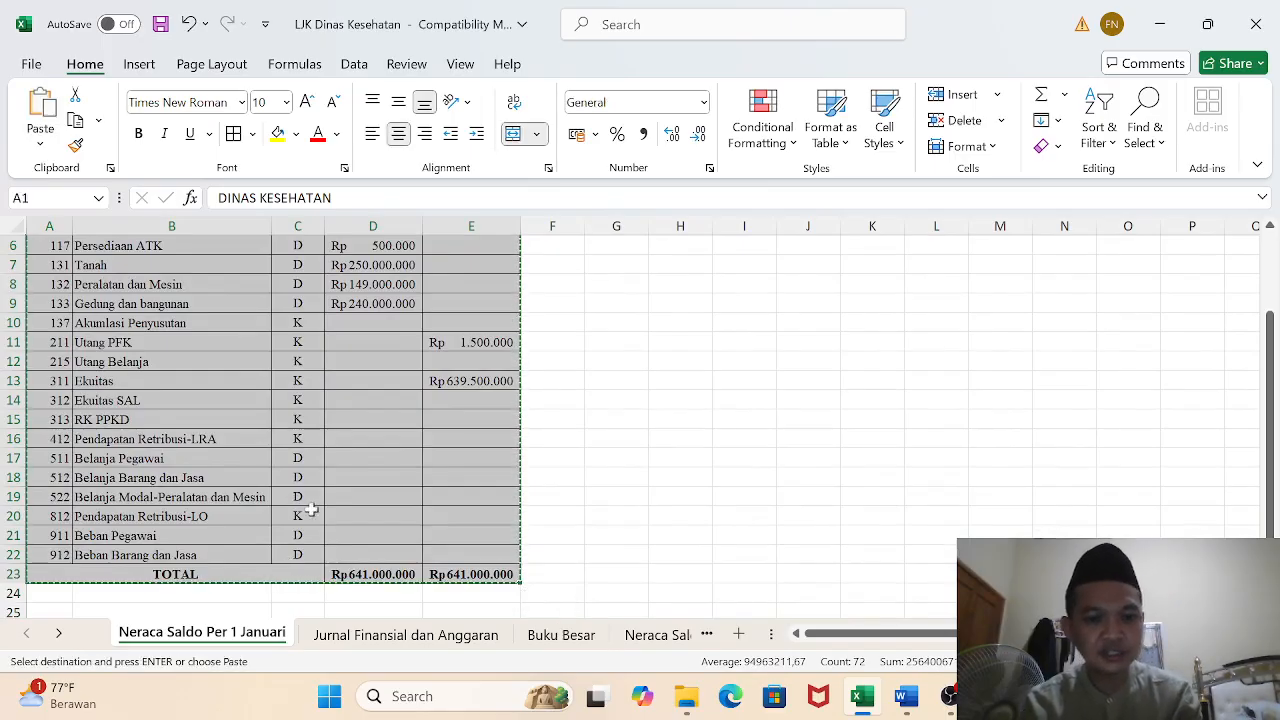
# Paste the copied balance table at A1 of the Neraca Saldo Belum Disesuaikan sheet, narrow column A and fit column B to its account names
pyautogui.click(640, 635)
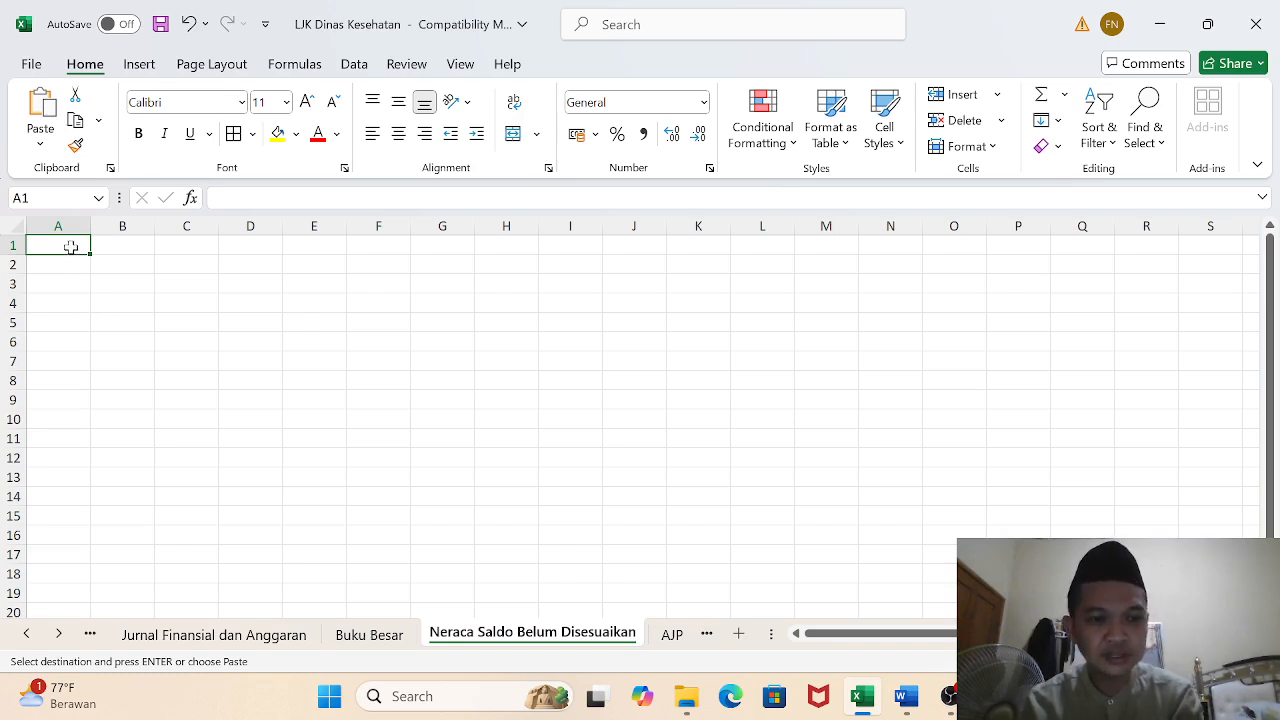
pyautogui.hotkey('ctrl', 'v')
pyautogui.moveTo(86, 226); pyautogui.dragTo(70, 226)
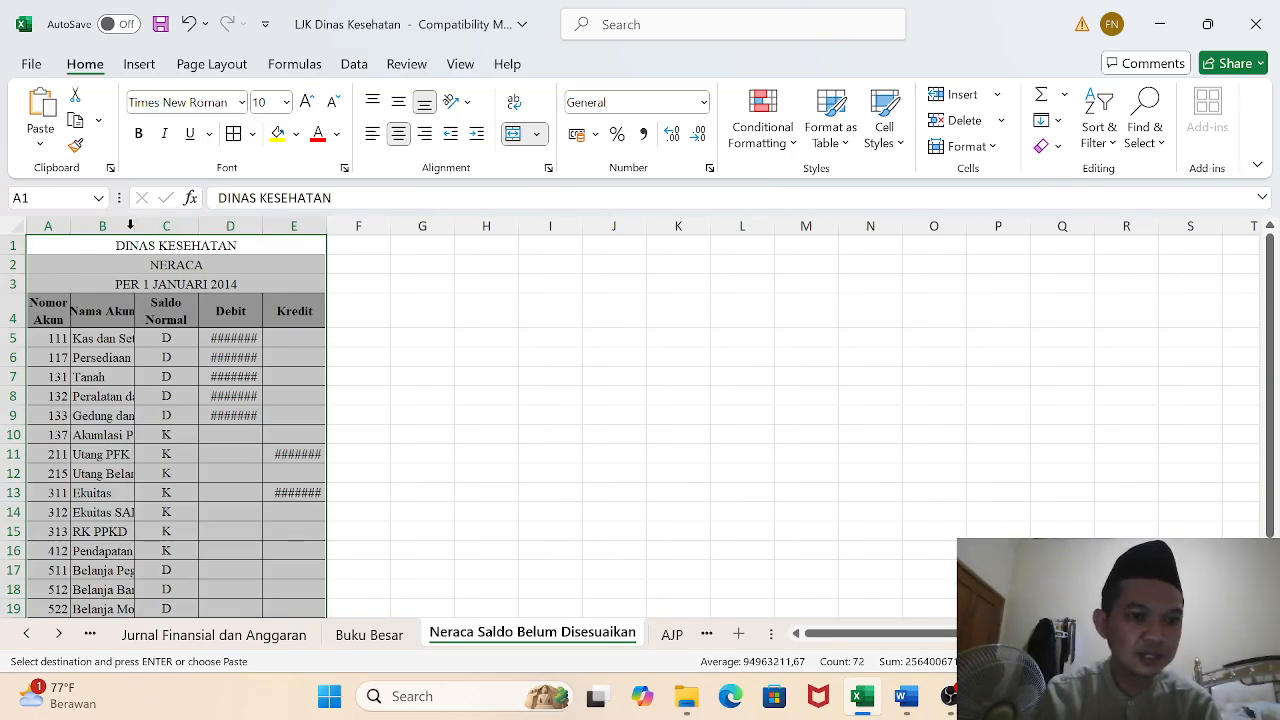
pyautogui.doubleClick(132, 226)
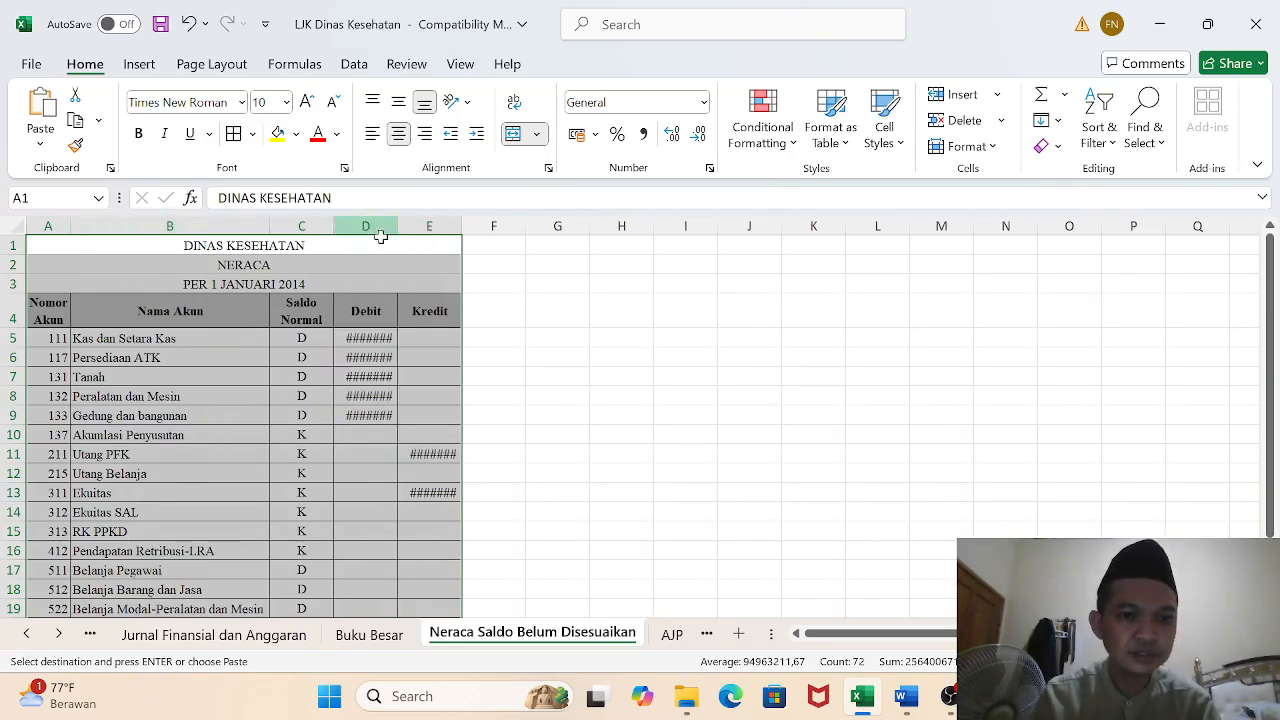
pyautogui.click(531, 258)
# Change the table's date heading in A3 to PER 31 DESEMBER 2014
pyautogui.click(189, 285)
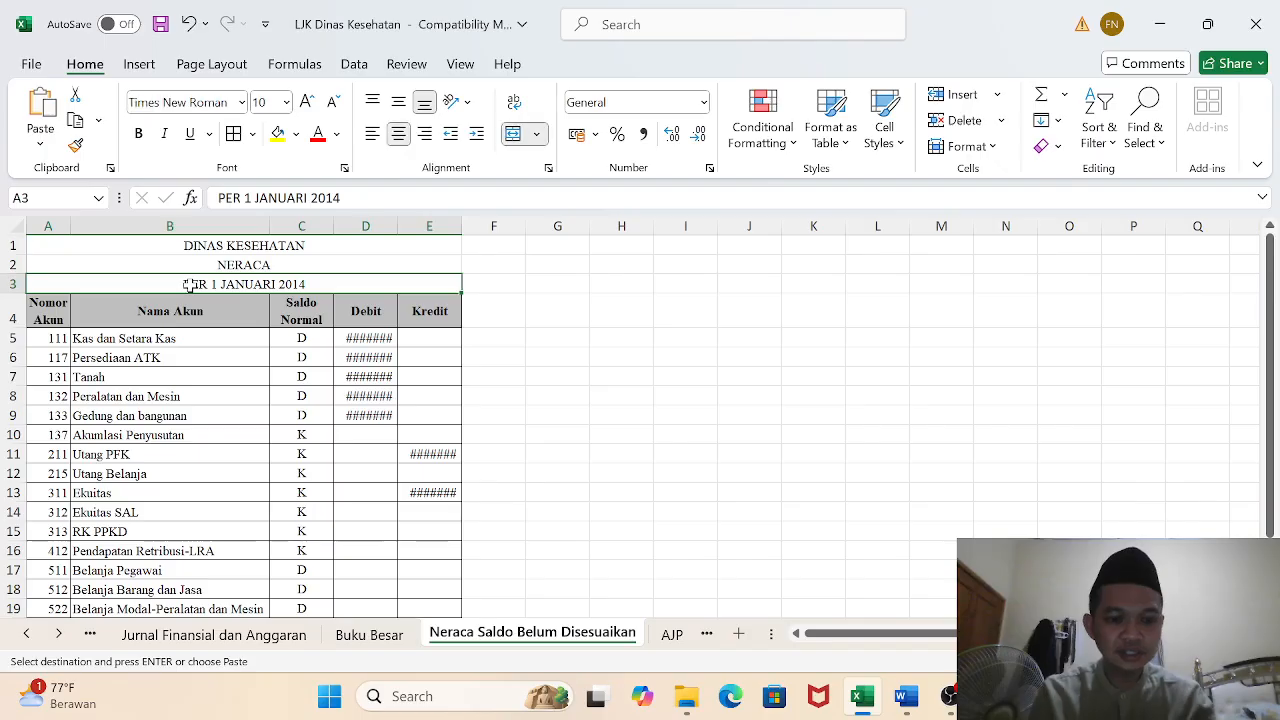
pyautogui.write('p')
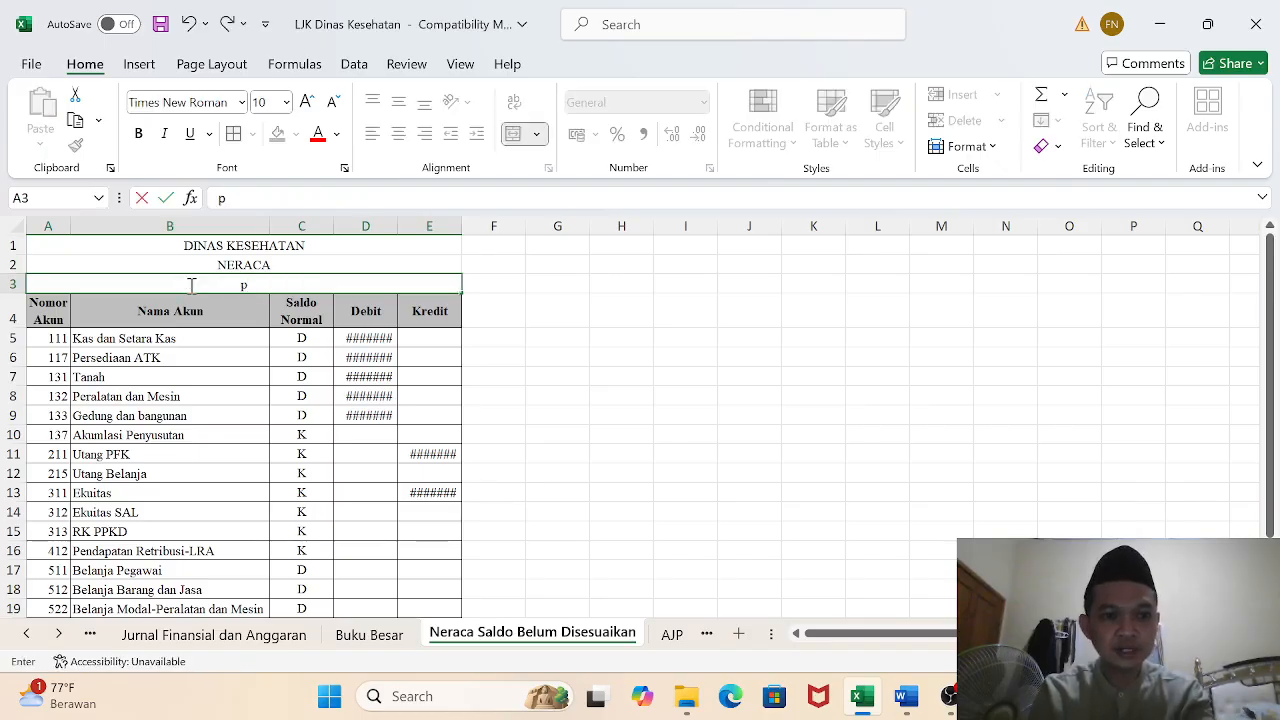
pyautogui.press('capslock')
pyautogui.write('PER 31 D')
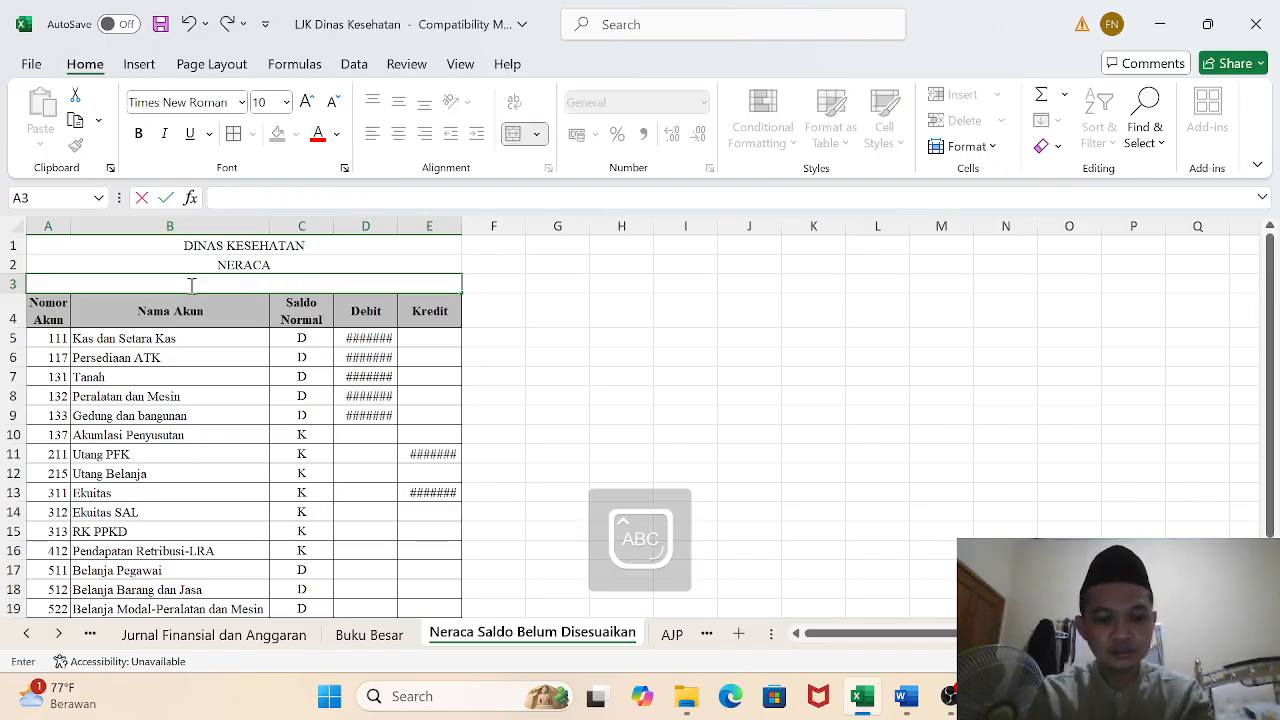
pyautogui.write('ESEMBER 2014')
pyautogui.press('Return')
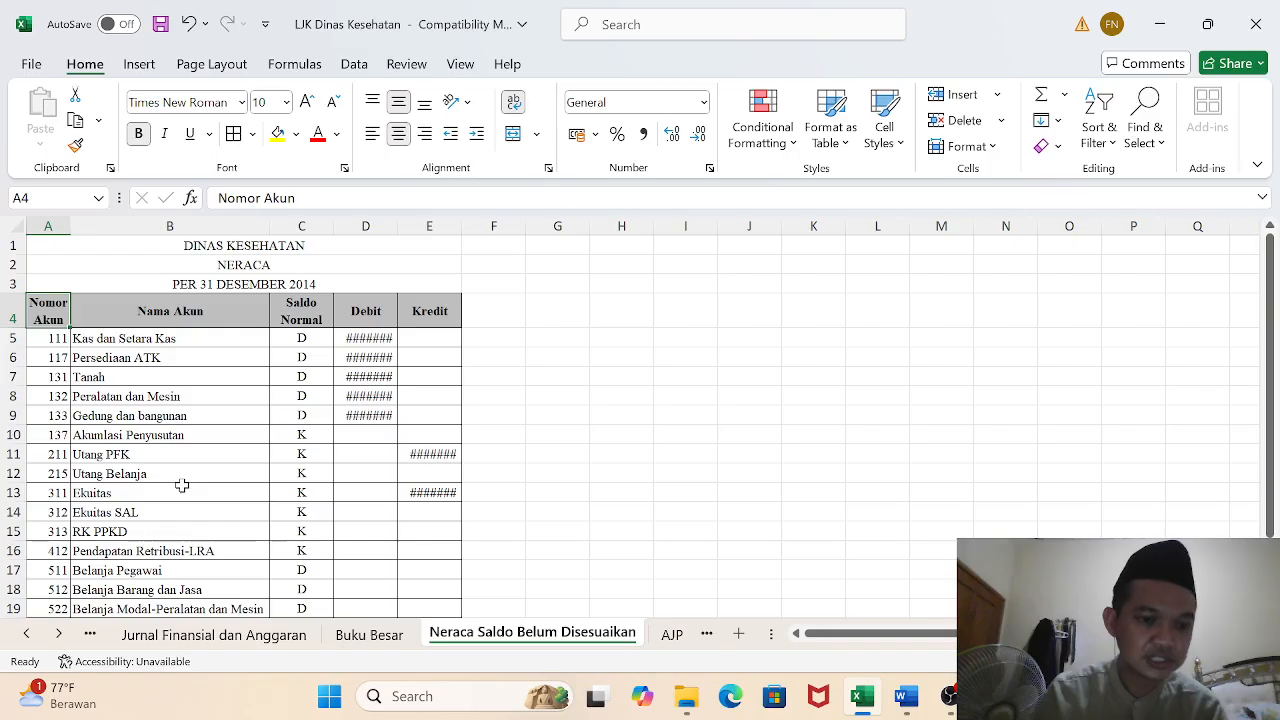
# Widen the Debit and Kredit columns D and E so the rupiah amounts fit
pyautogui.click(172, 637)
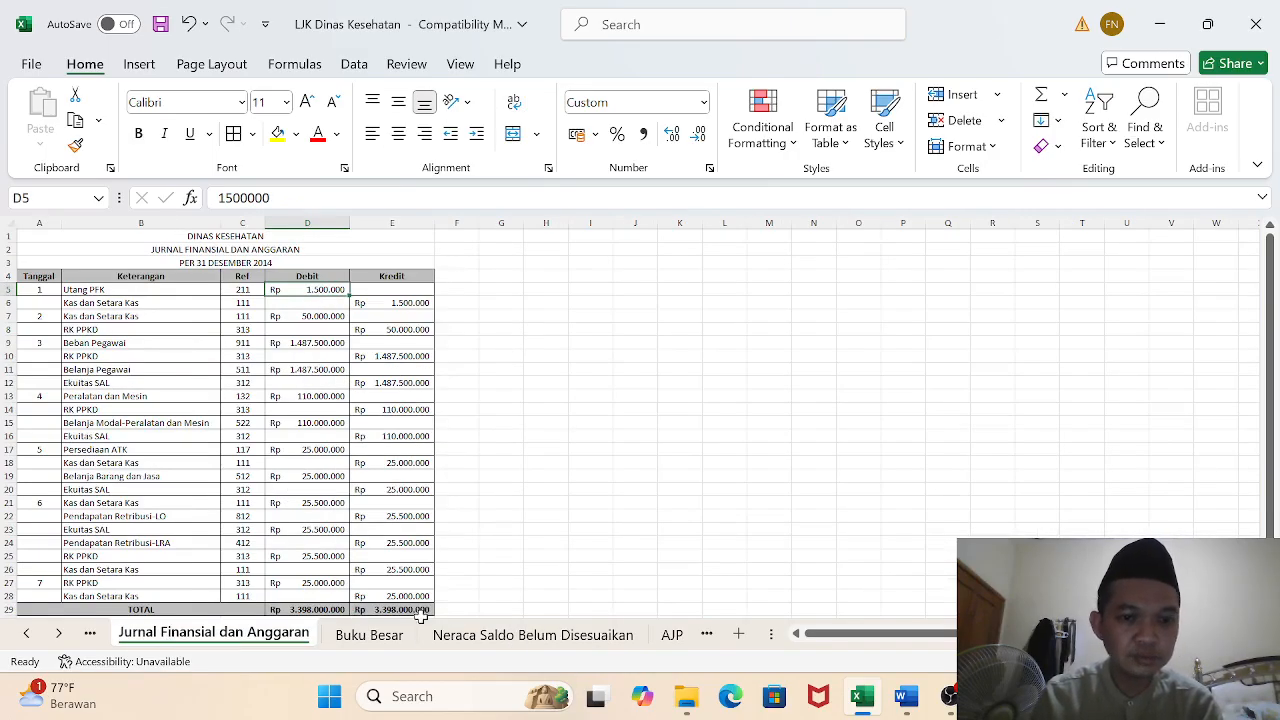
pyautogui.click(515, 640)
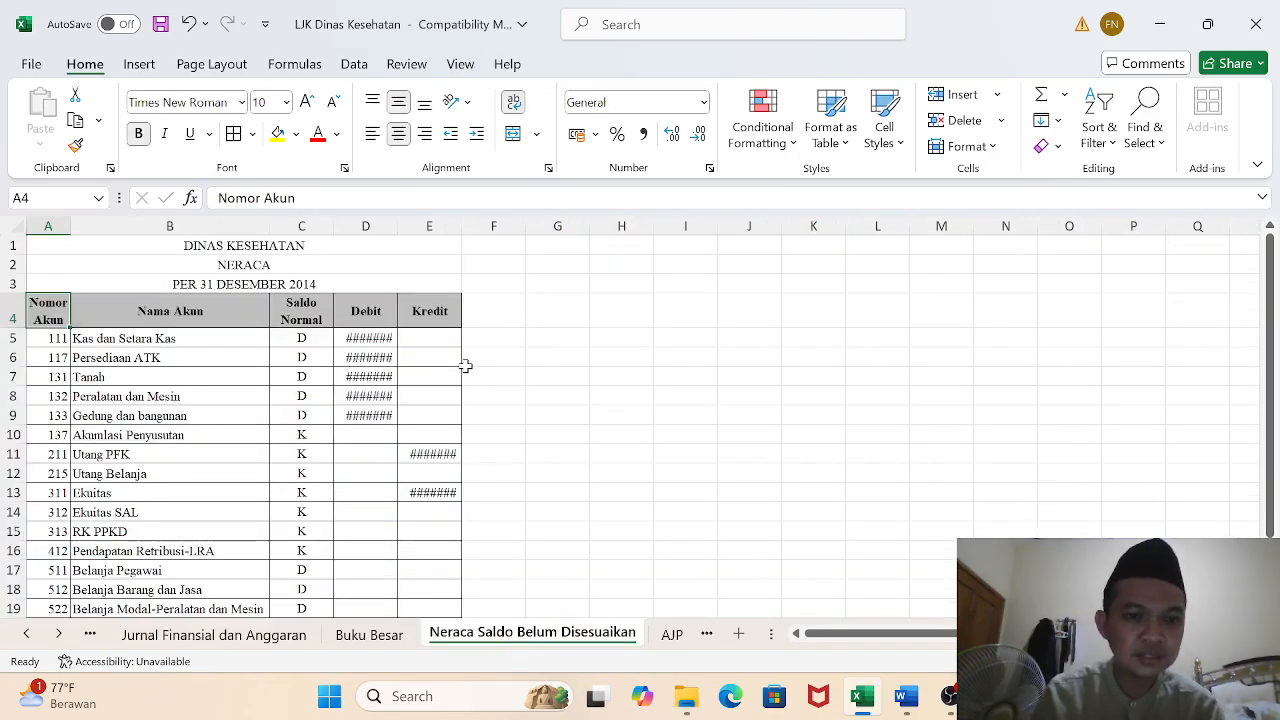
pyautogui.moveTo(366, 224); pyautogui.dragTo(440, 230)
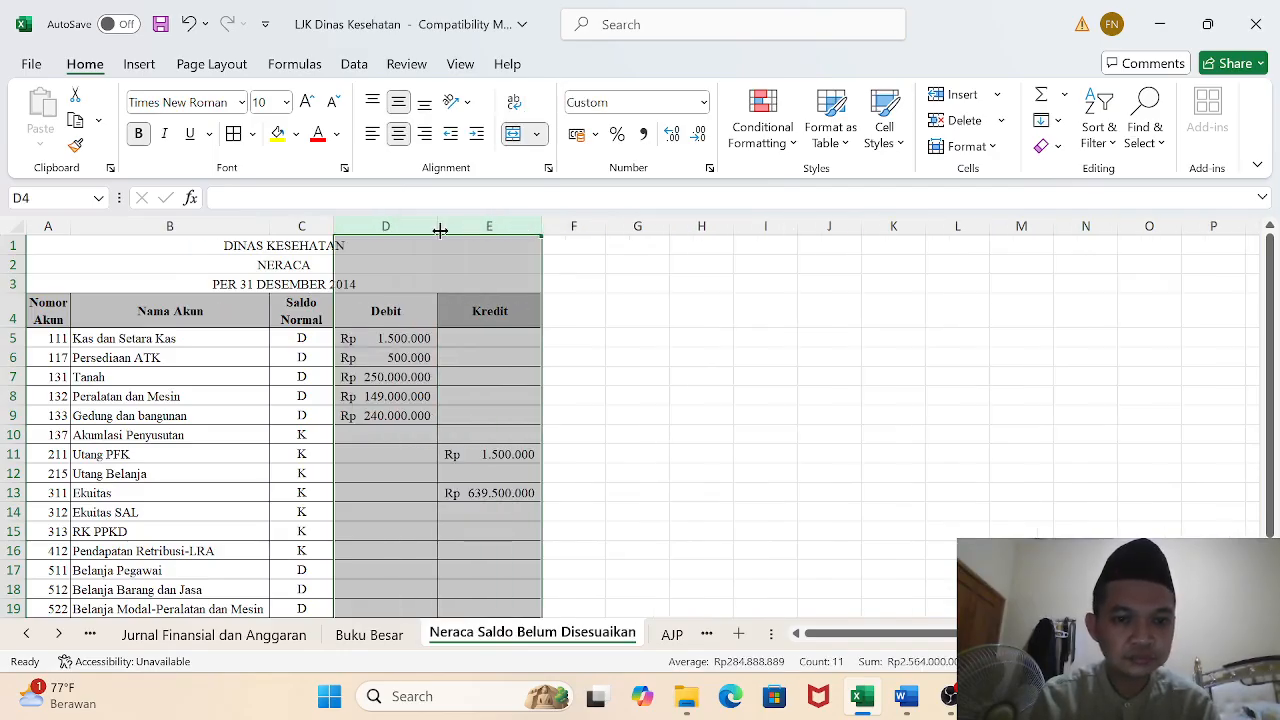
# Clear the opening amounts in D5:E22, keeping the TOTAL row formulas
pyautogui.click(388, 340)
pyautogui.moveTo(388, 340); pyautogui.dragTo(481, 556)
pyautogui.press('Delete')
pyautogui.scroll(2, 481, 556)
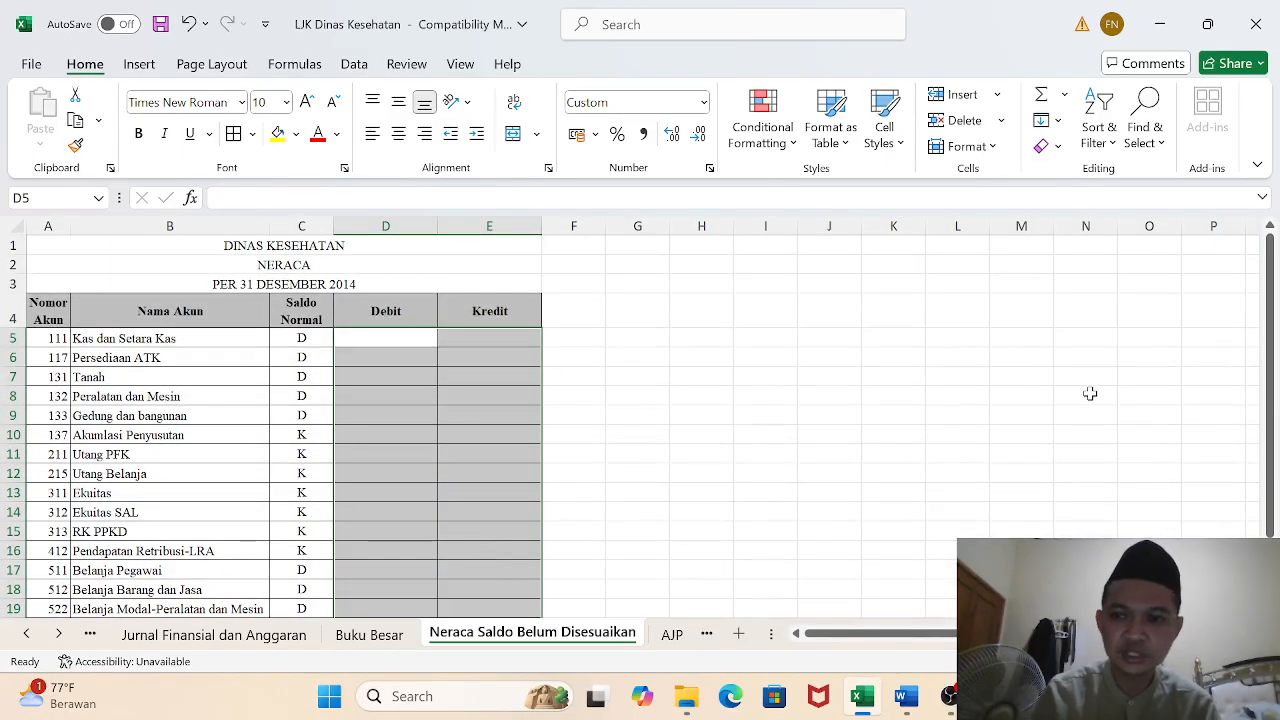
pyautogui.moveTo(1270, 430); pyautogui.dragTo(1249, 485)
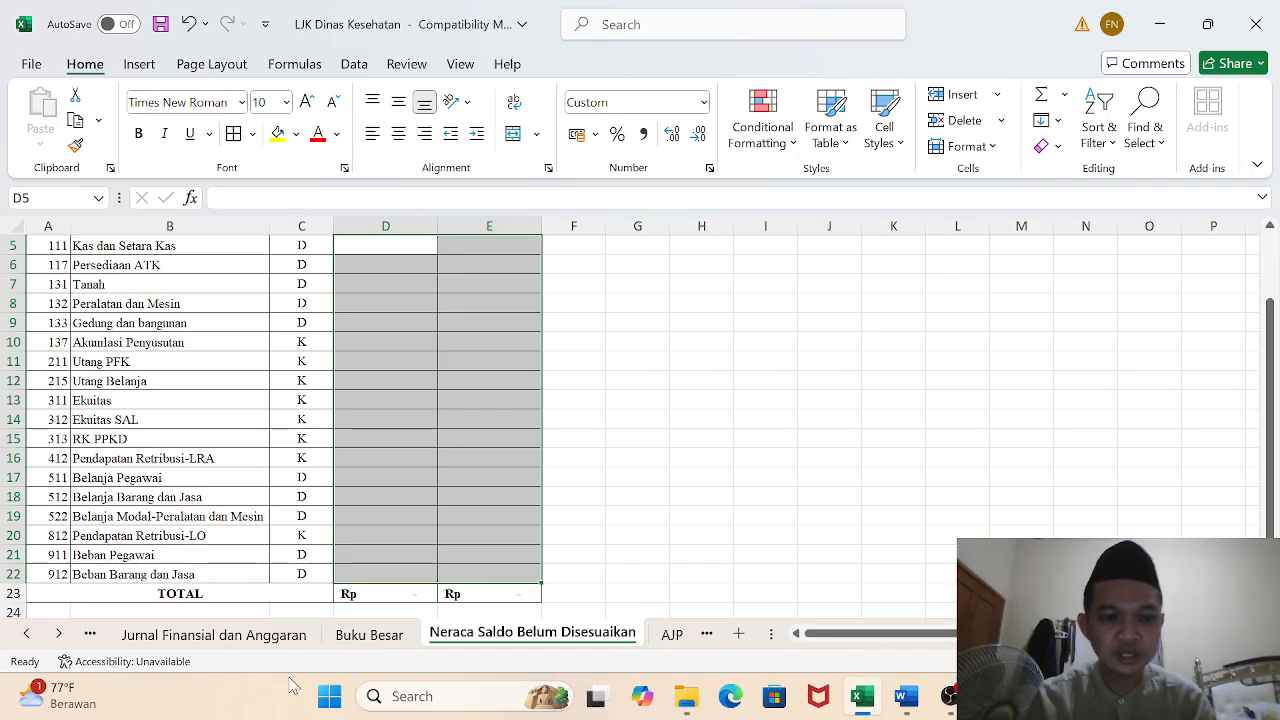
pyautogui.moveTo(1273, 400); pyautogui.dragTo(1270, 385)
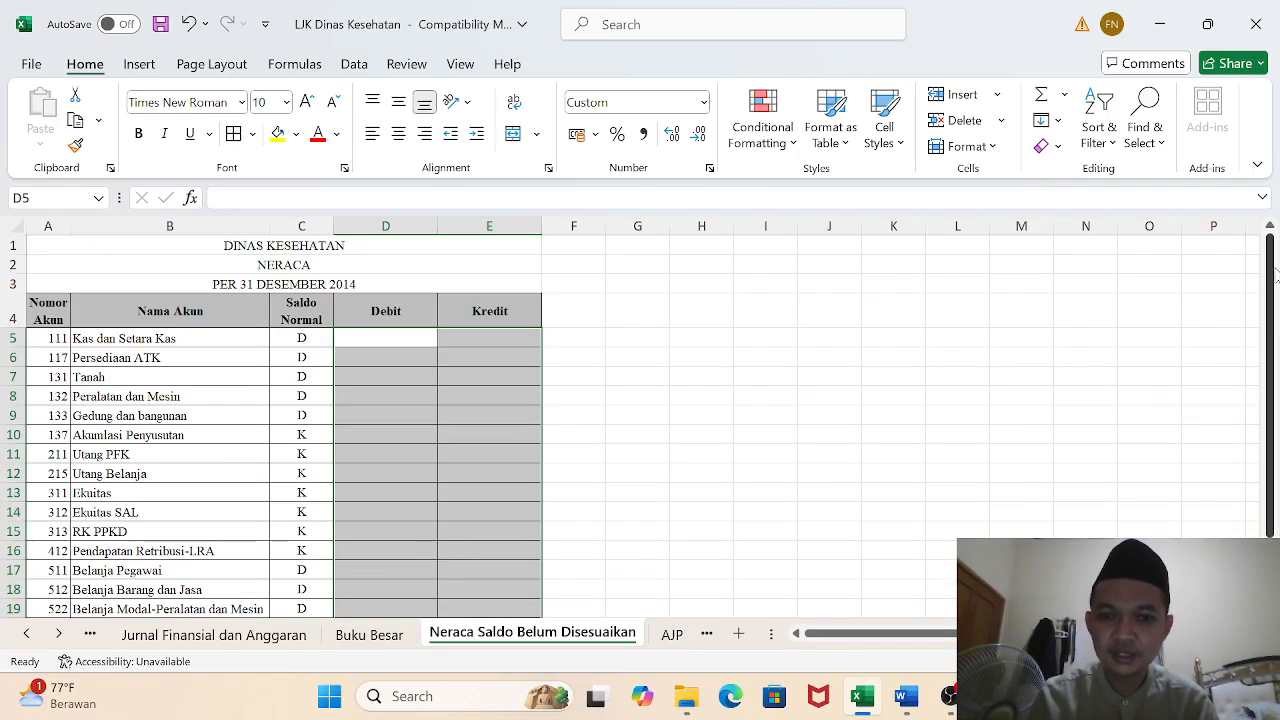
# Link the Kas dan Setara Kas debit in D5 to the ending debit balance in Buku Besar F5
pyautogui.click(396, 338)
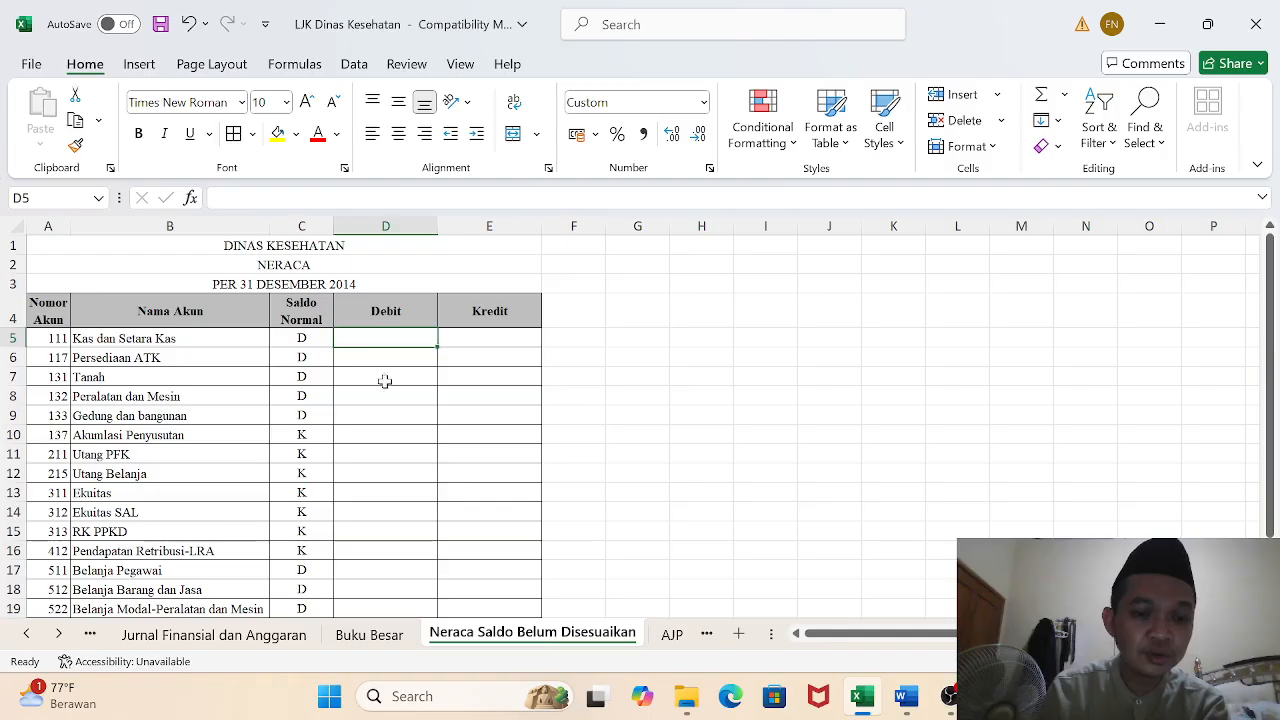
pyautogui.click(370, 634)
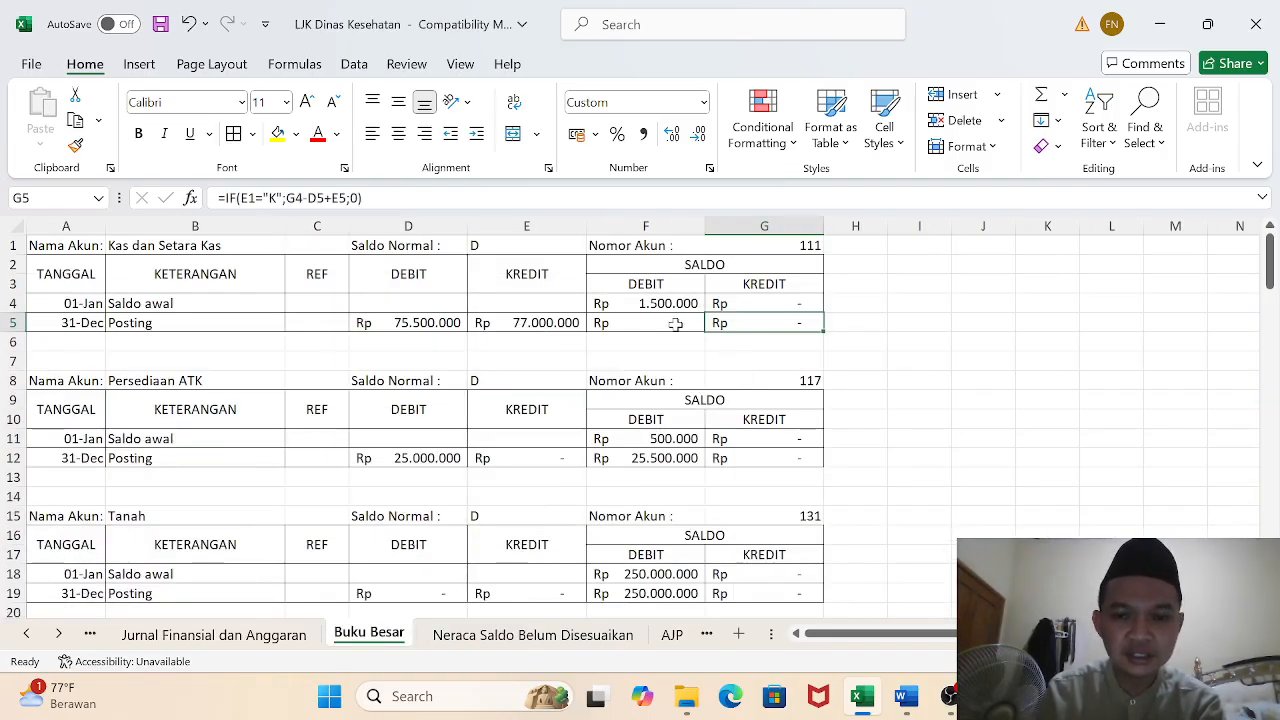
pyautogui.click(493, 635)
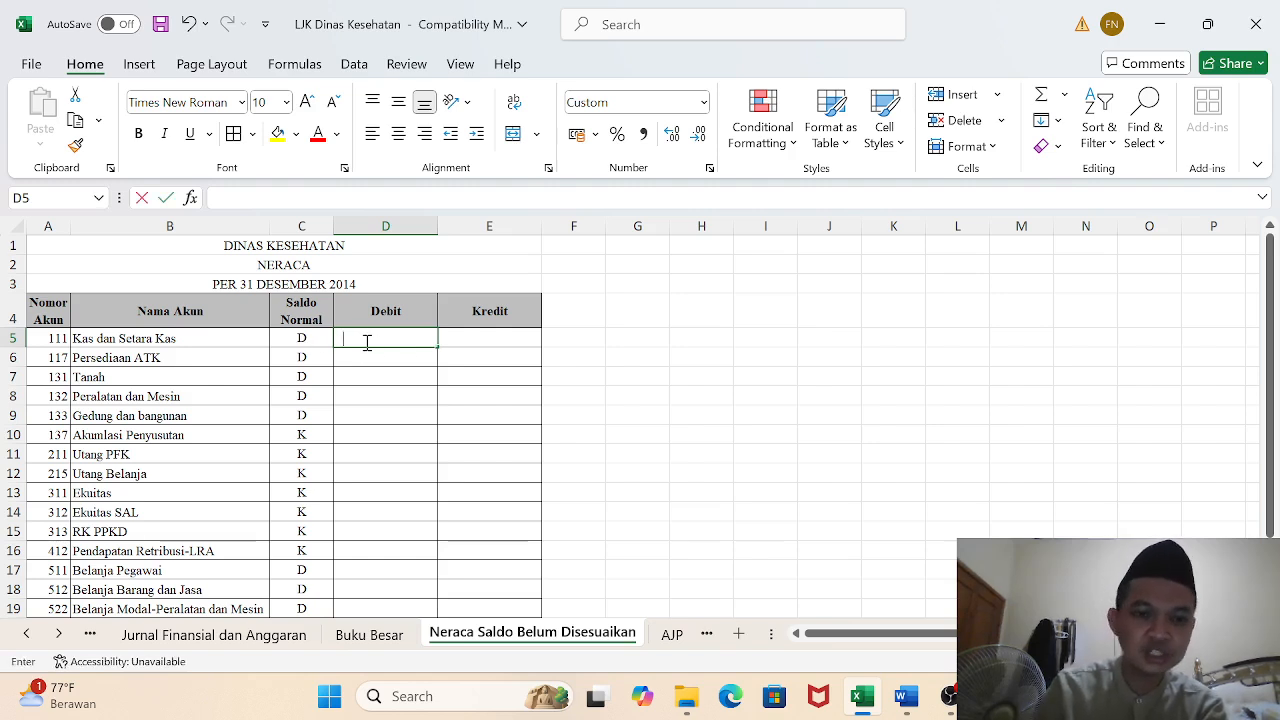
pyautogui.write('=')
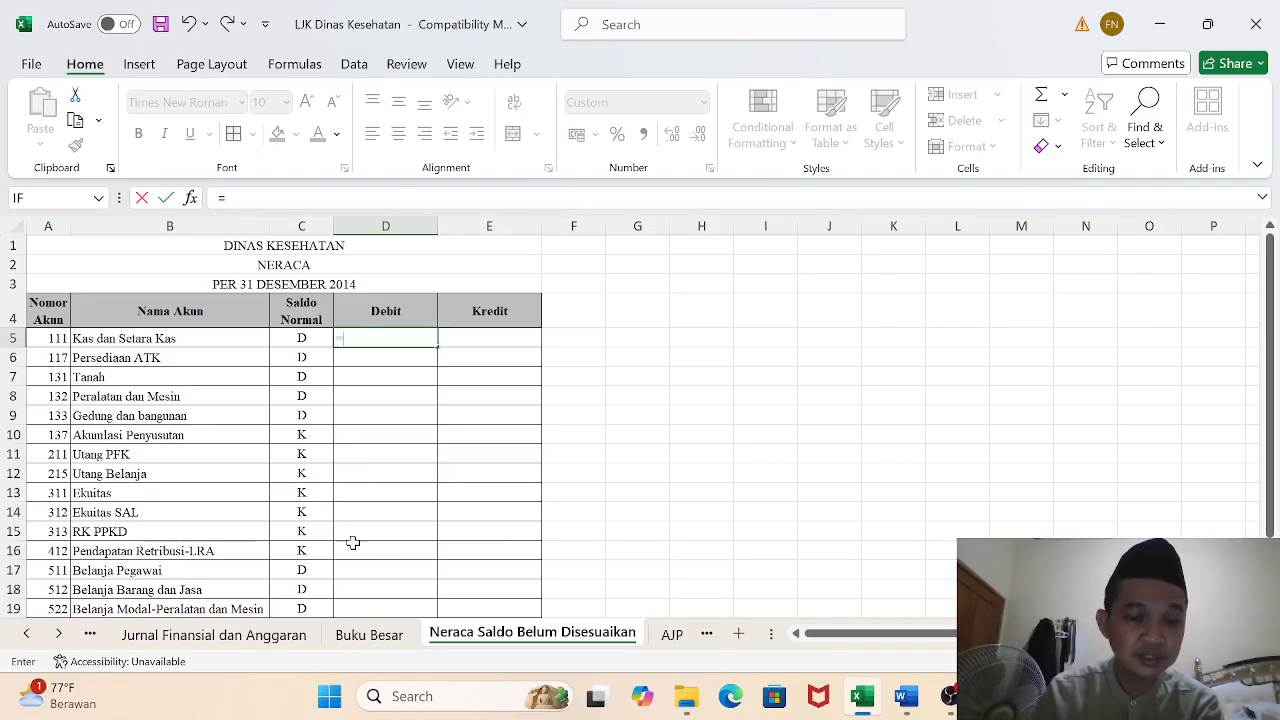
pyautogui.click(366, 636)
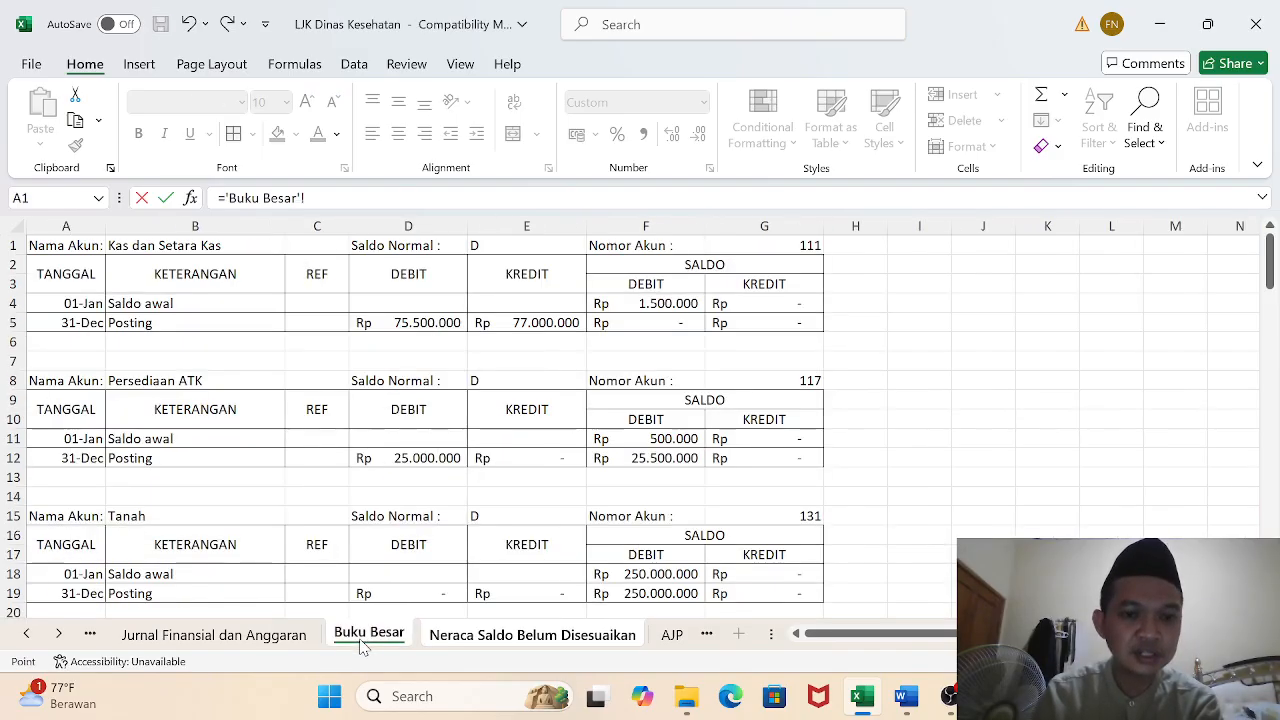
pyautogui.click(636, 325)
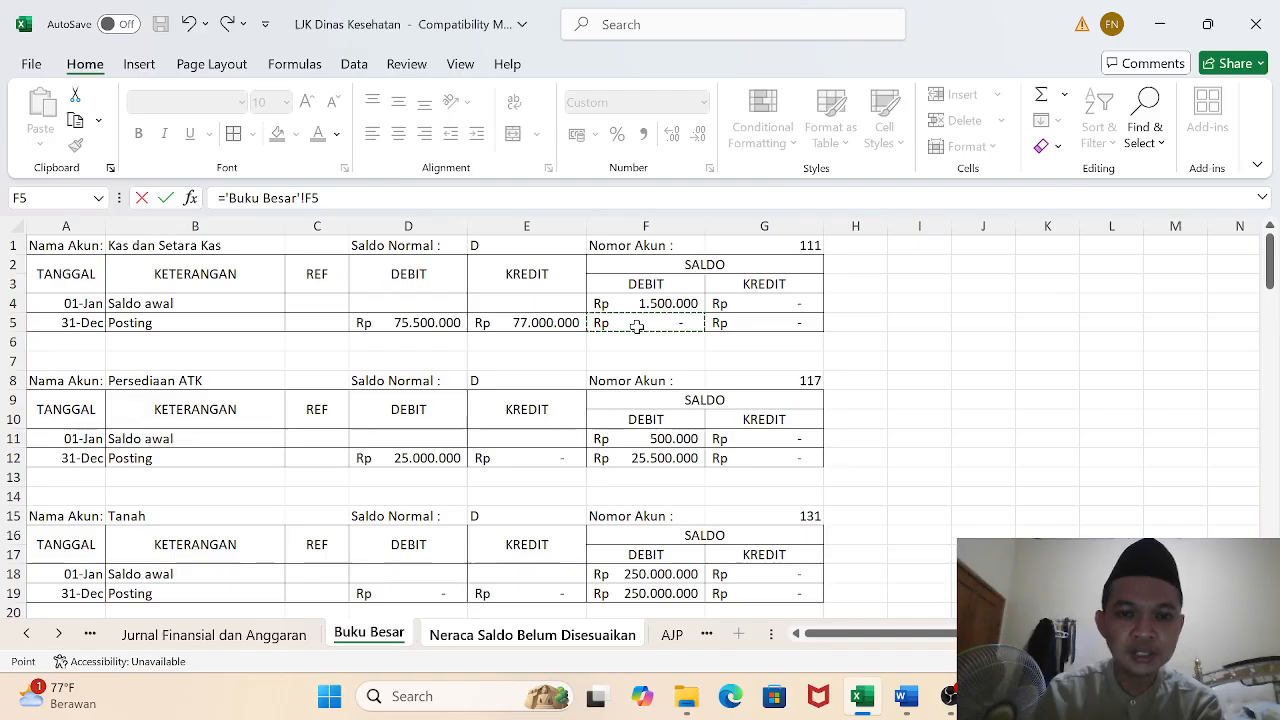
pyautogui.press('Return')
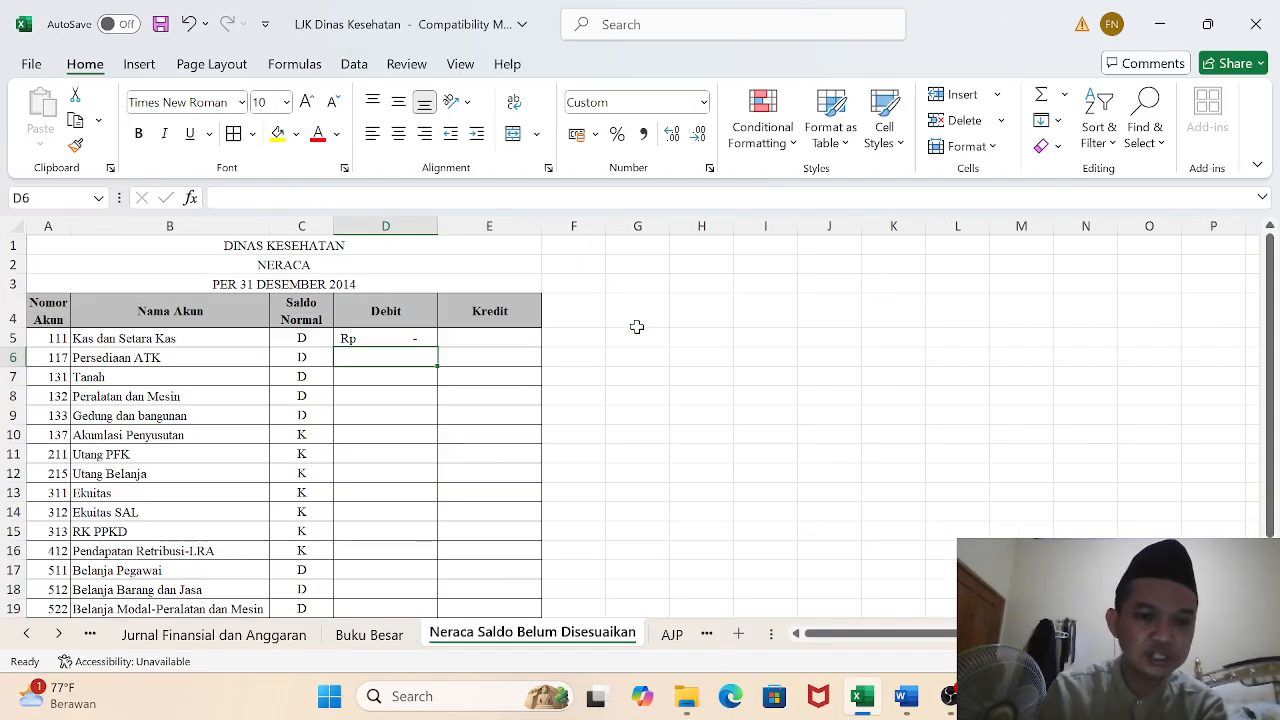
# Link the Persediaan ATK and Tanah debits in D6 and D7 to the ending balances in Buku Besar F12 and F19
pyautogui.write('=')
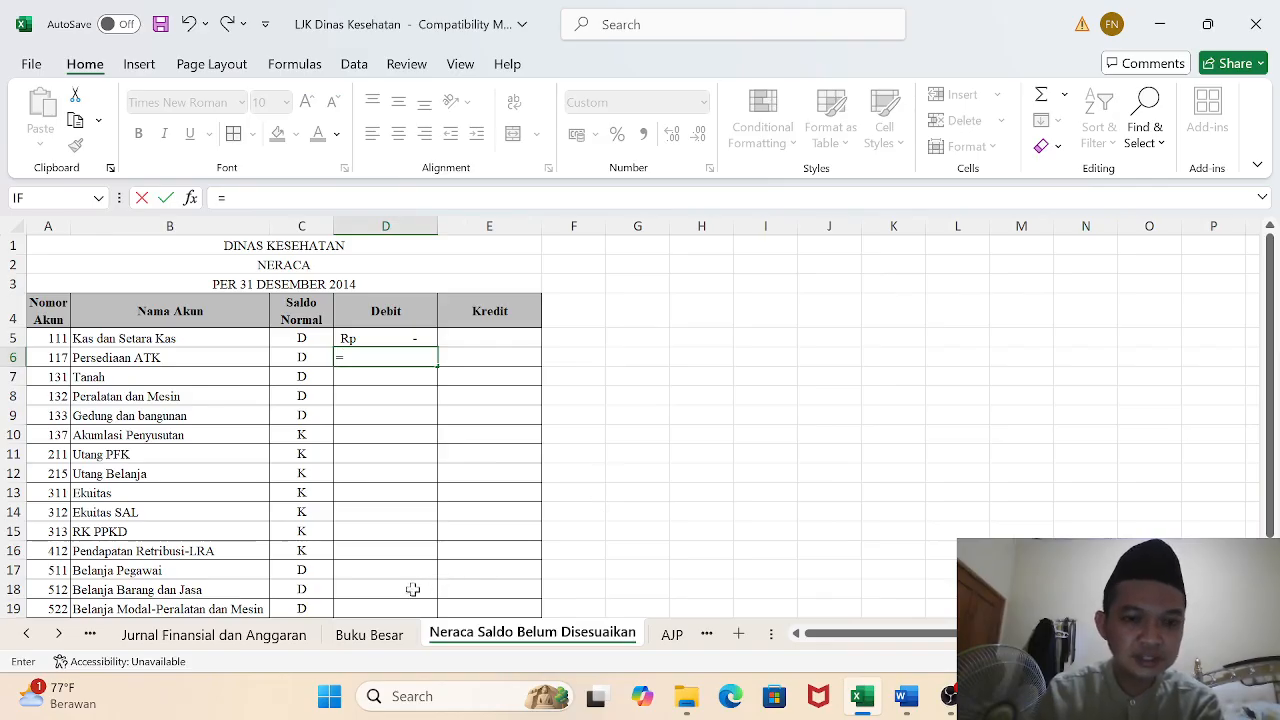
pyautogui.click(366, 638)
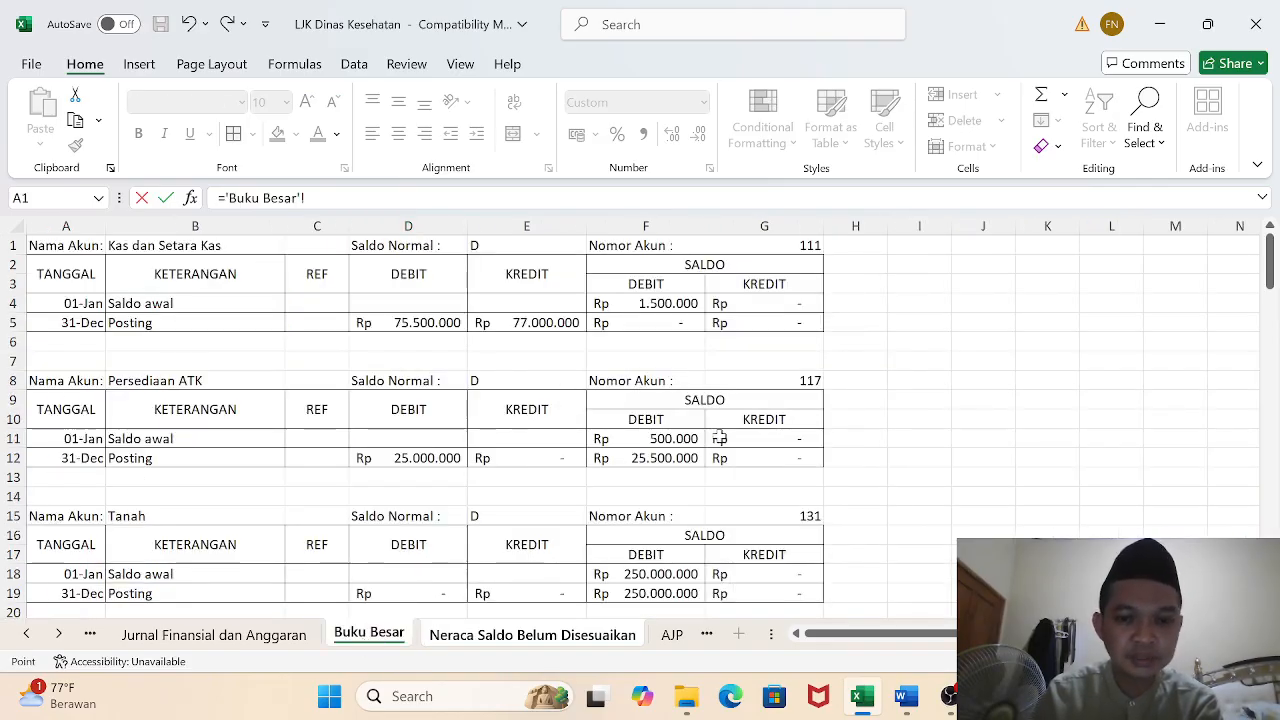
pyautogui.click(643, 458)
pyautogui.press('Return')
pyautogui.moveTo(1272, 250); pyautogui.dragTo(1274, 266)
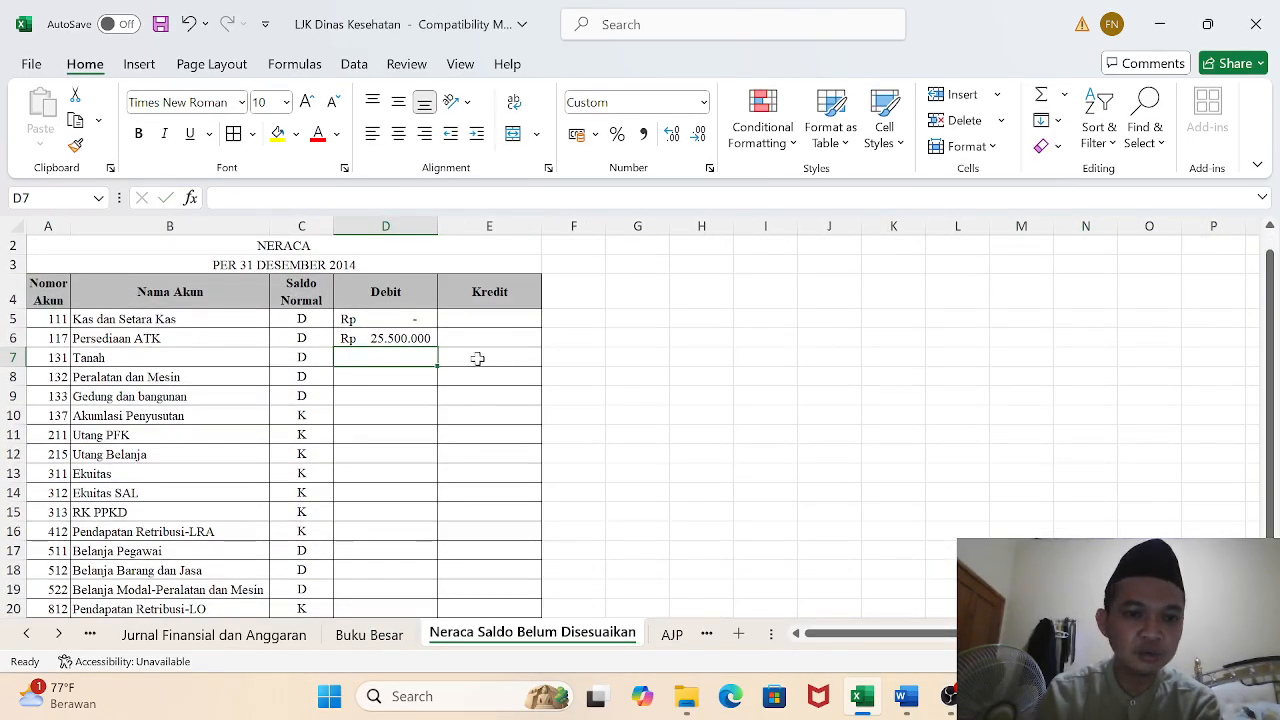
pyautogui.write('=')
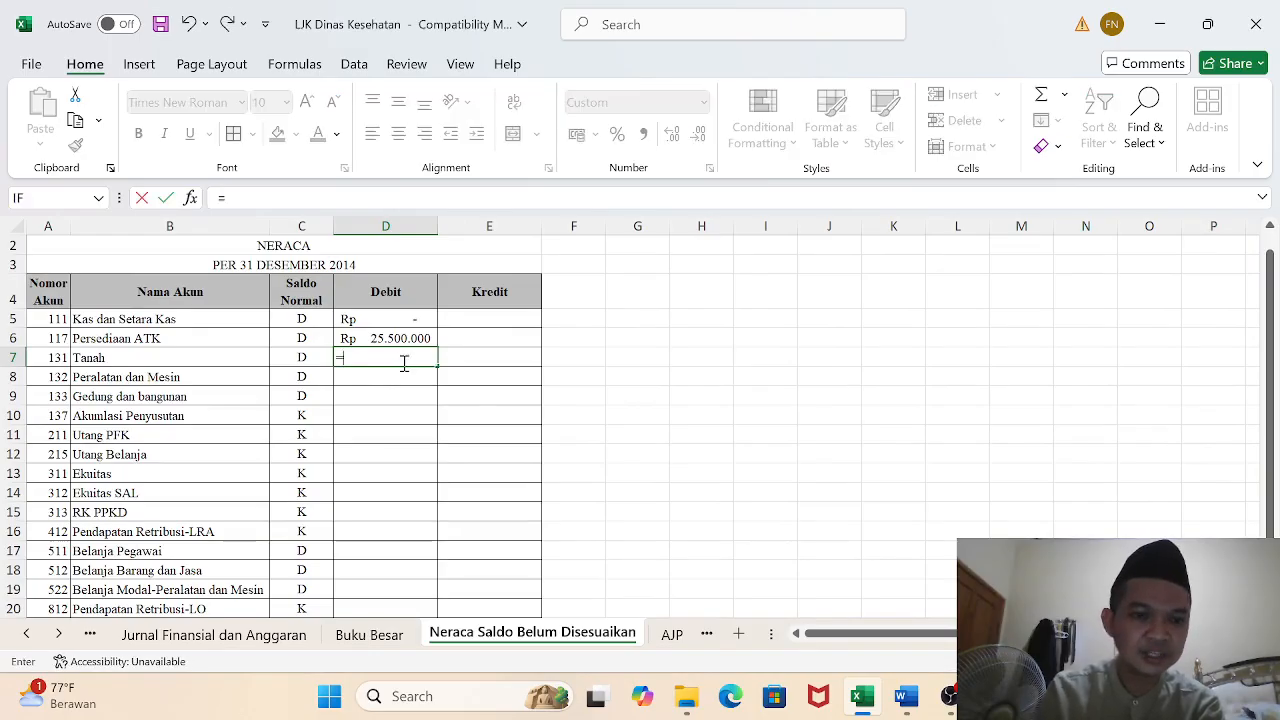
pyautogui.click(369, 635)
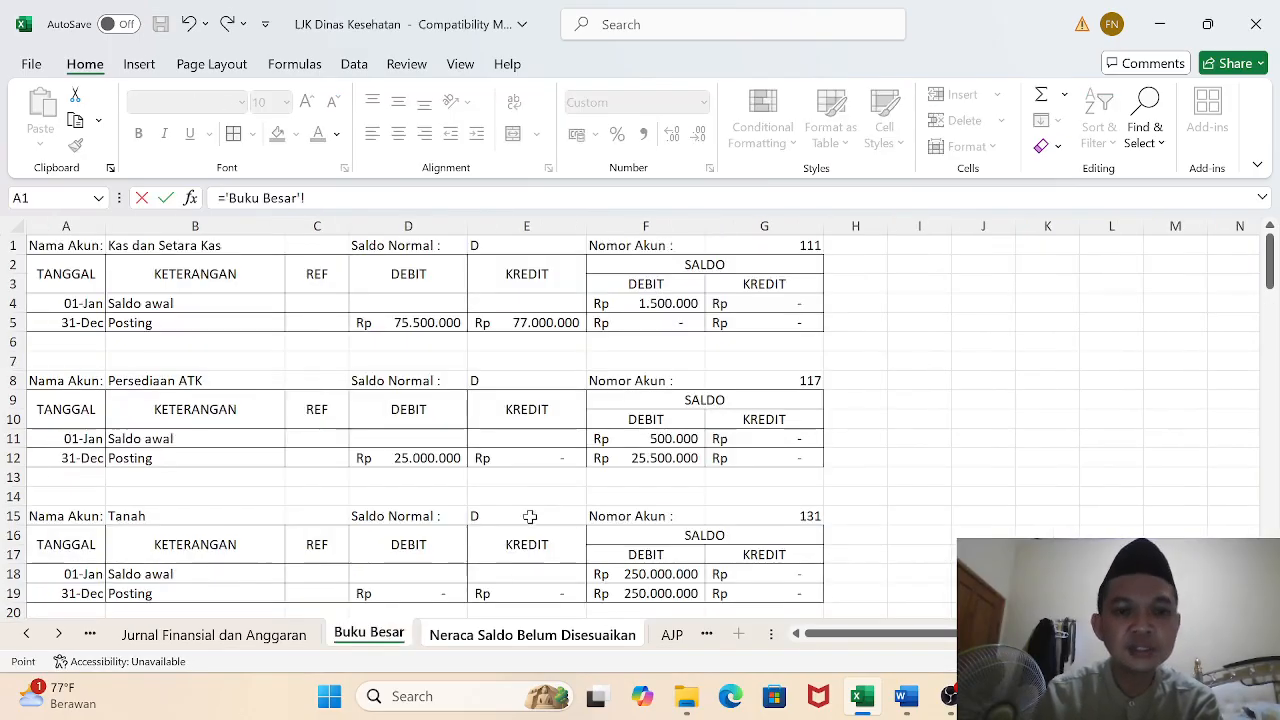
pyautogui.click(623, 593)
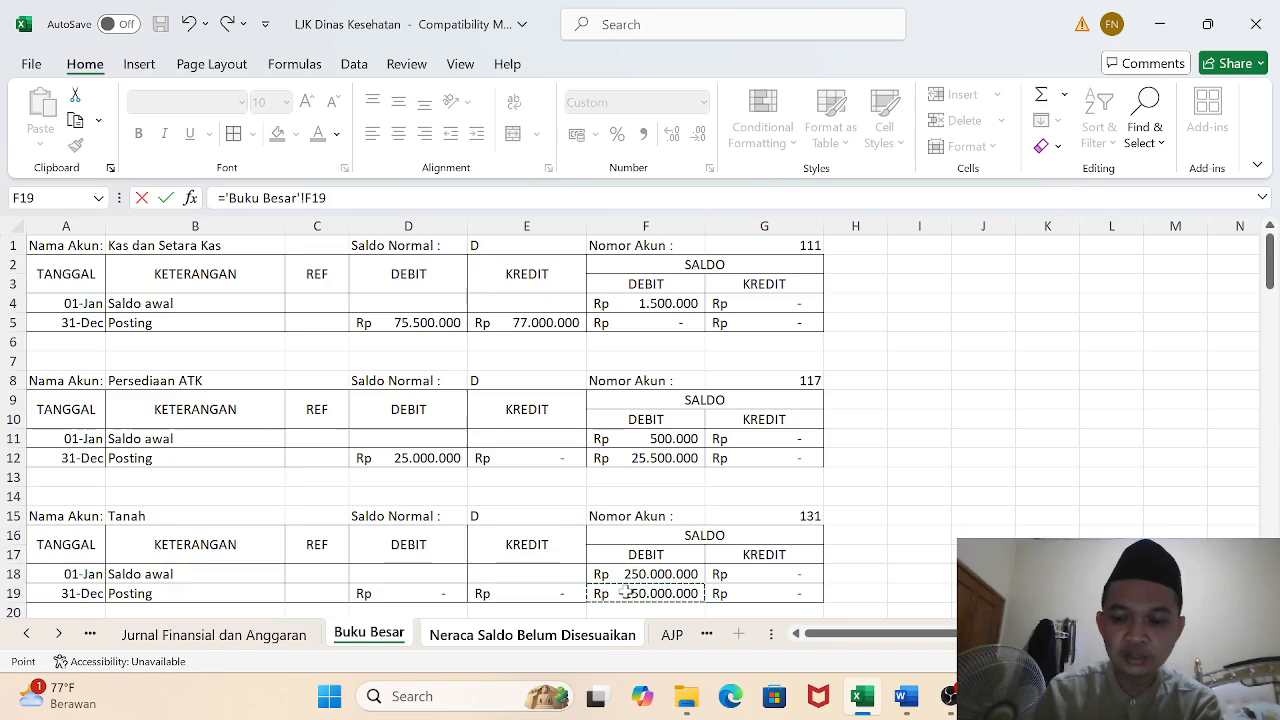
pyautogui.press('Return')
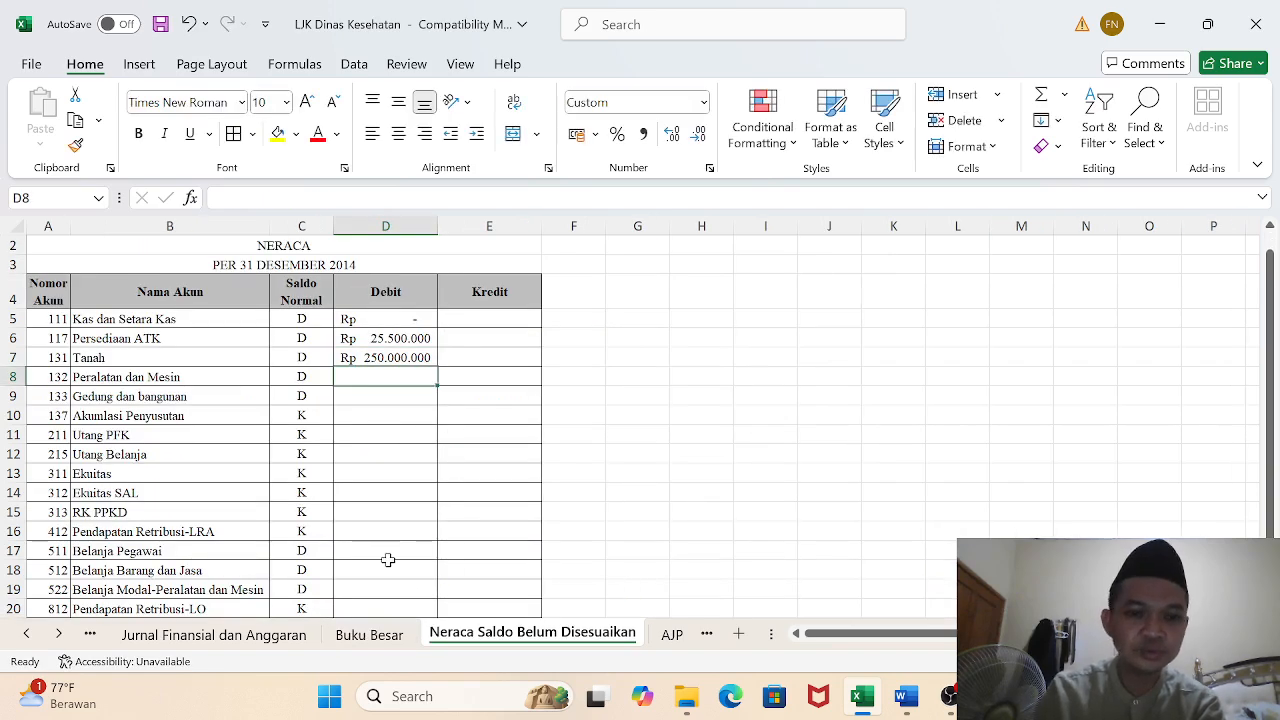
# Link the Peralatan dan Mesin and Gedung dan bangunan debits in D8 and D9 to Buku Besar F26 and F33
pyautogui.write('=')
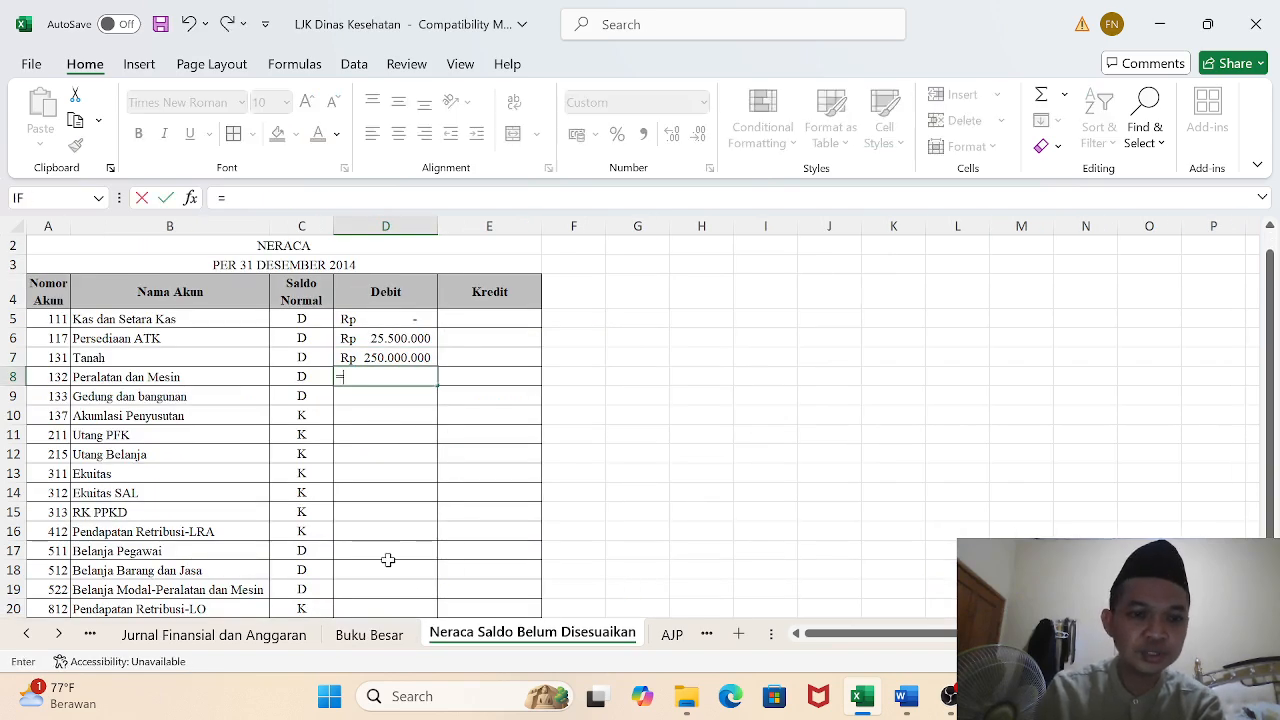
pyautogui.click(368, 635)
pyautogui.moveTo(1270, 277); pyautogui.dragTo(1271, 322)
pyautogui.click(642, 420)
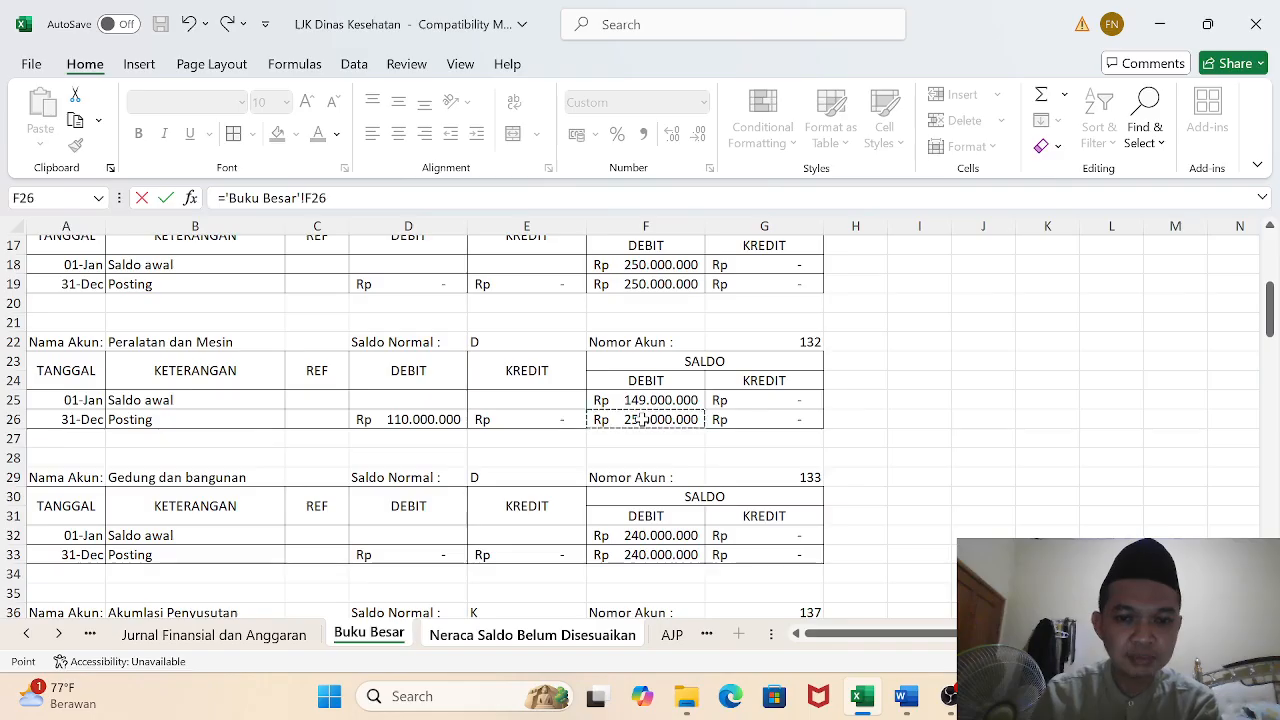
pyautogui.press('Return')
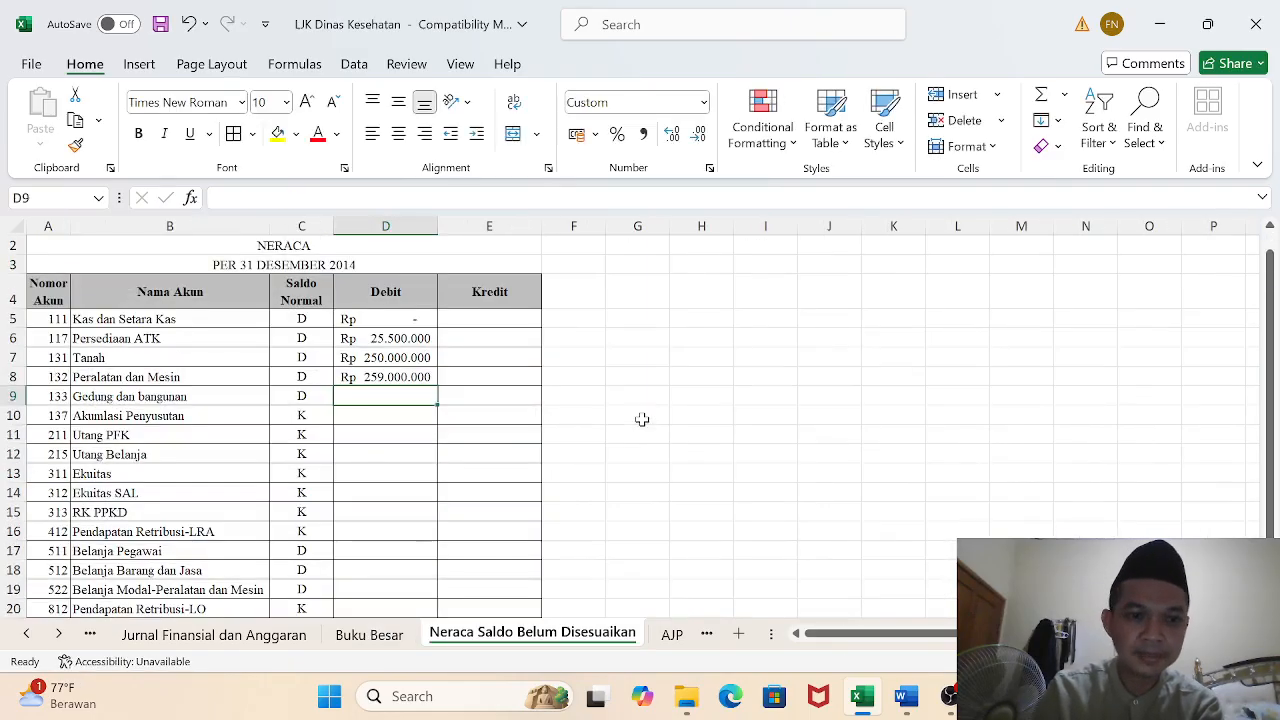
pyautogui.write('=')
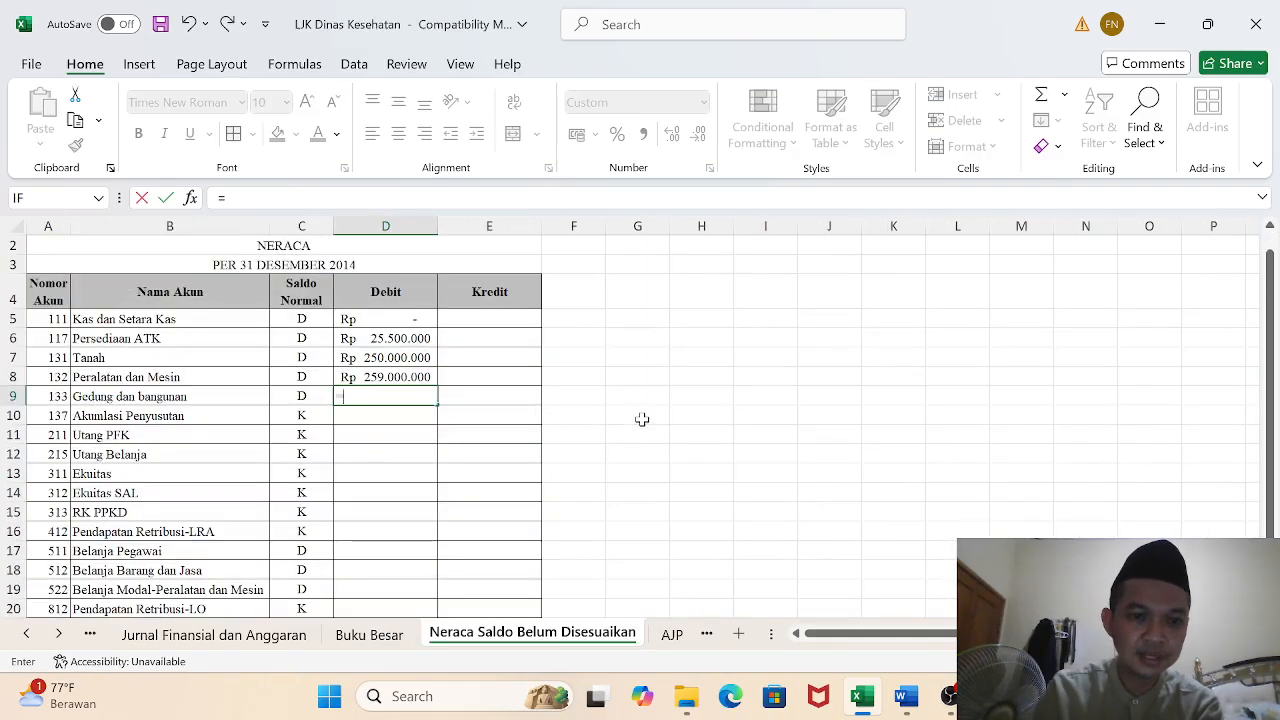
pyautogui.click(368, 638)
pyautogui.click(656, 555)
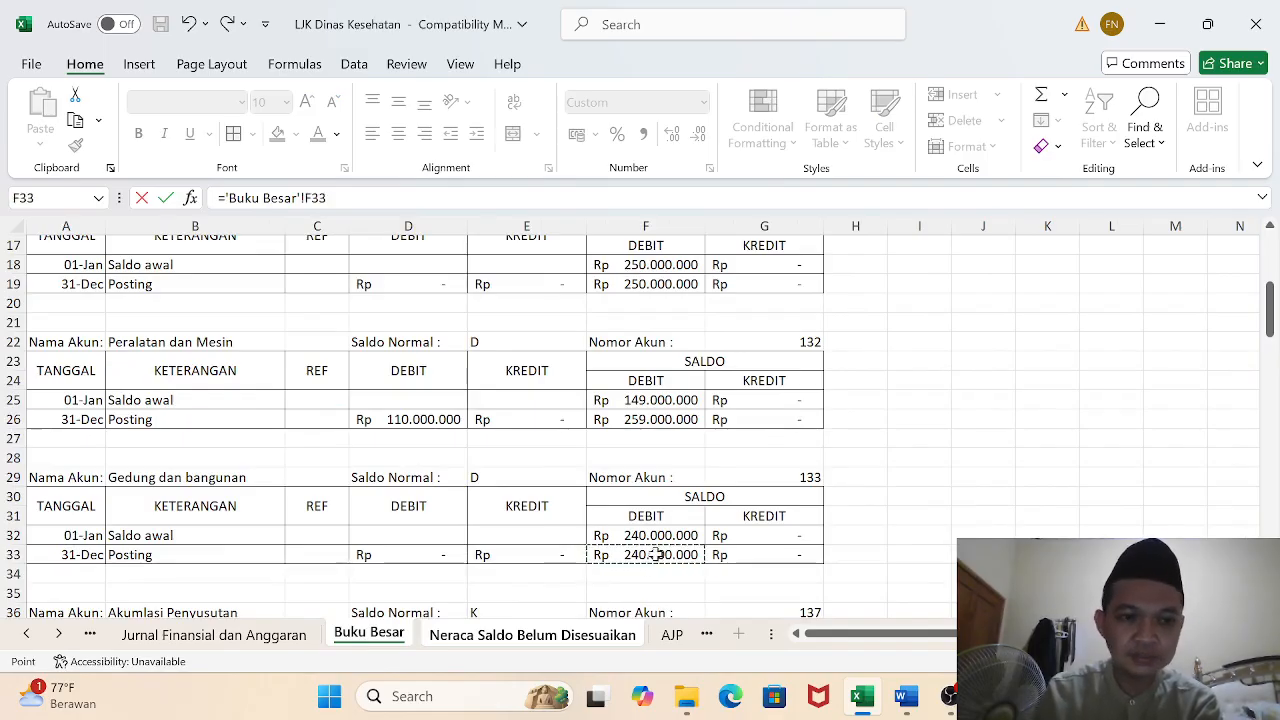
pyautogui.press('Return')
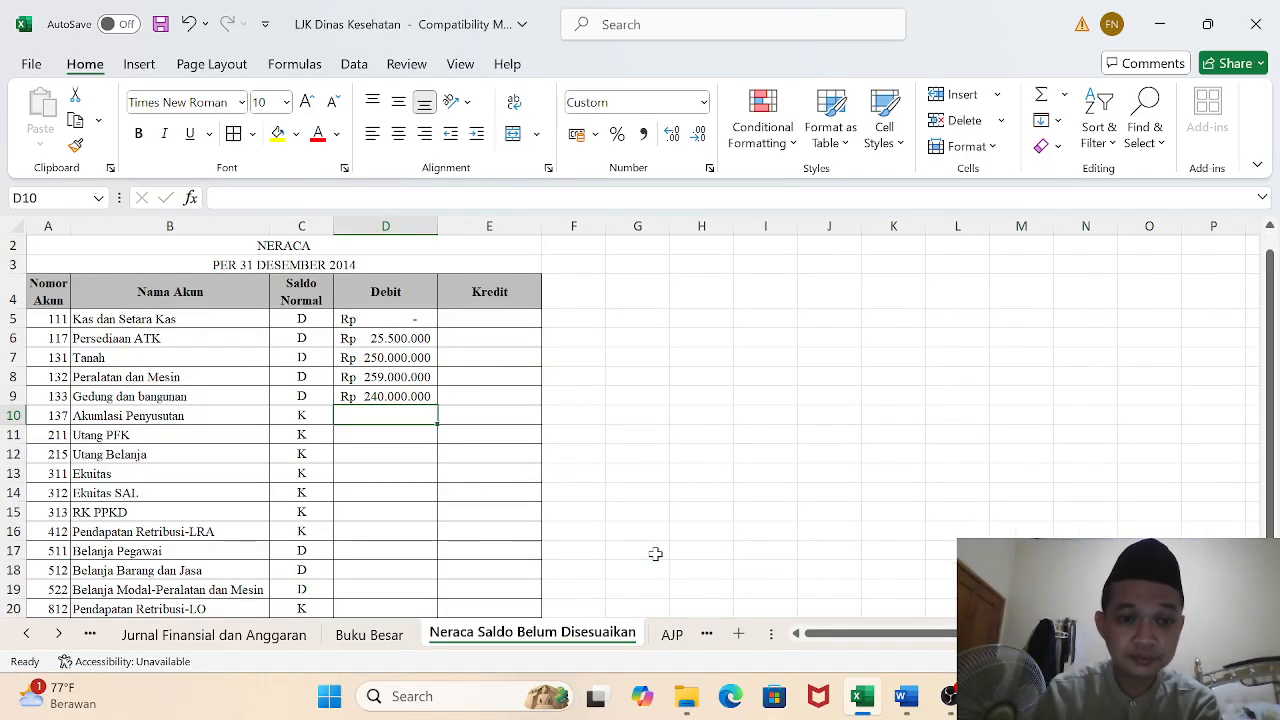
# Link the Akumlasi Penyusutan credit in E10 to its ending credit balance in Buku Besar G40
pyautogui.click(467, 415)
pyautogui.write('=')
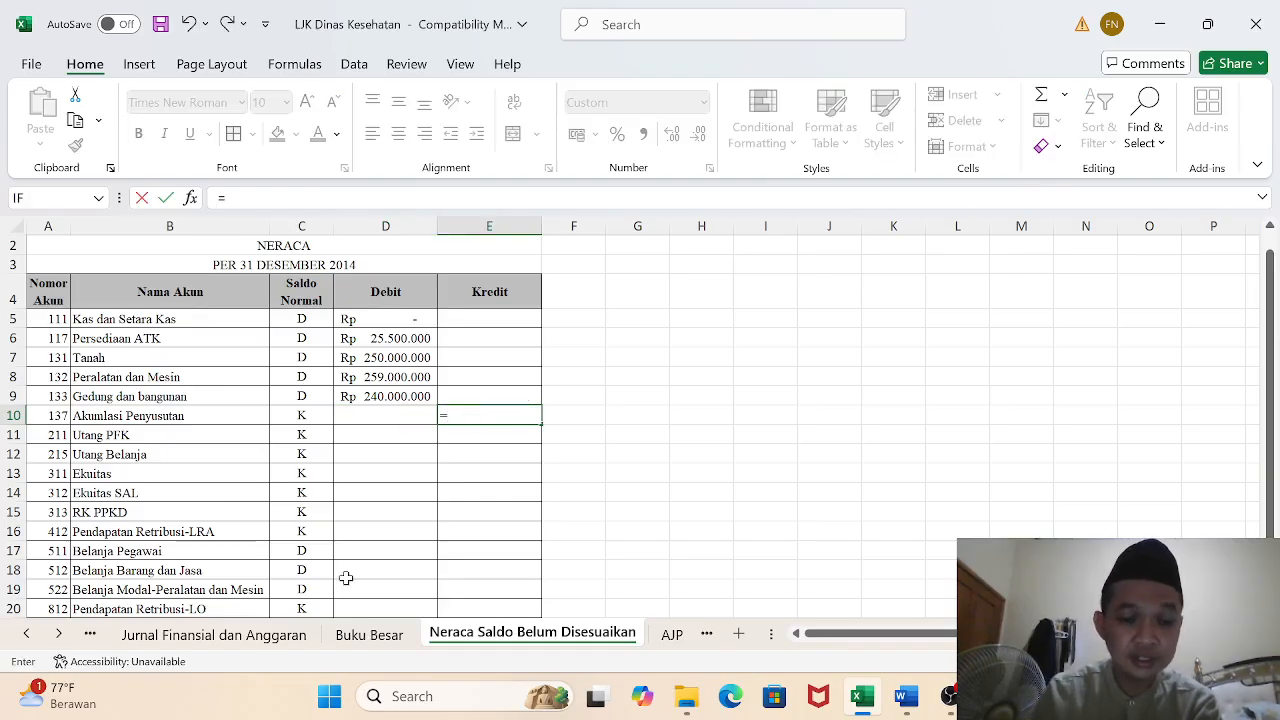
pyautogui.click(366, 638)
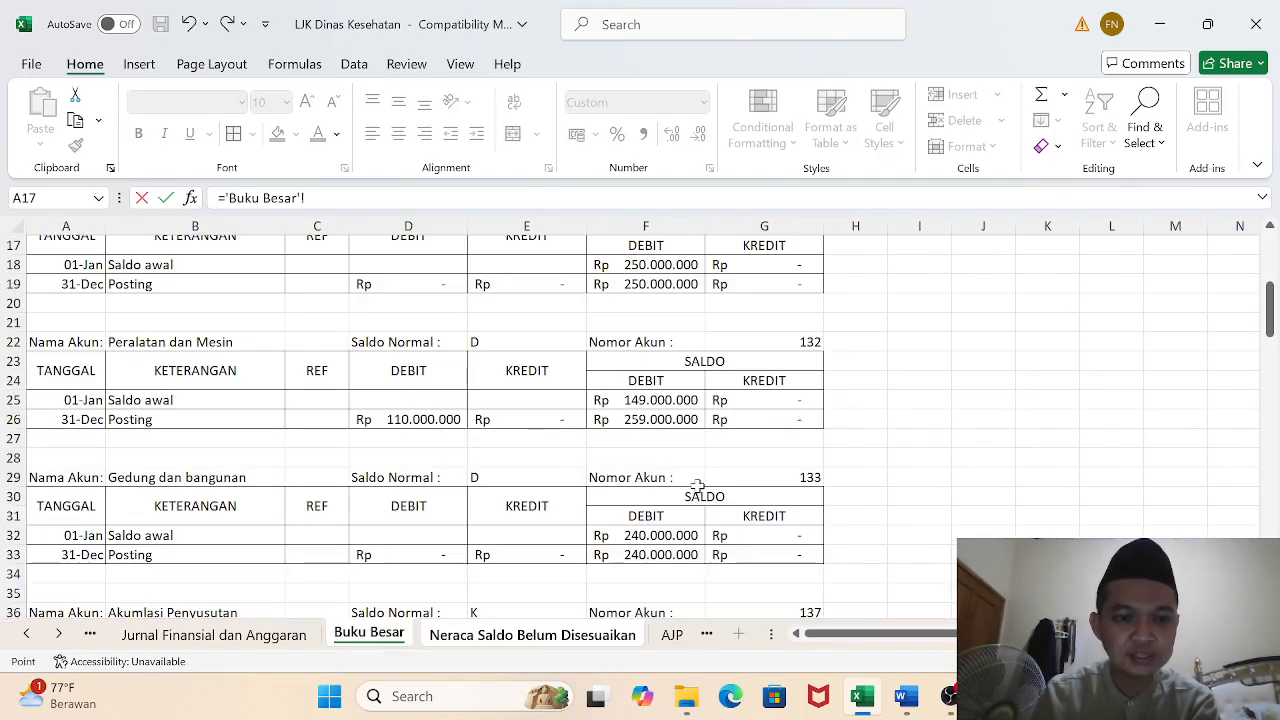
pyautogui.moveTo(1276, 306); pyautogui.dragTo(1274, 348)
pyautogui.click(735, 401)
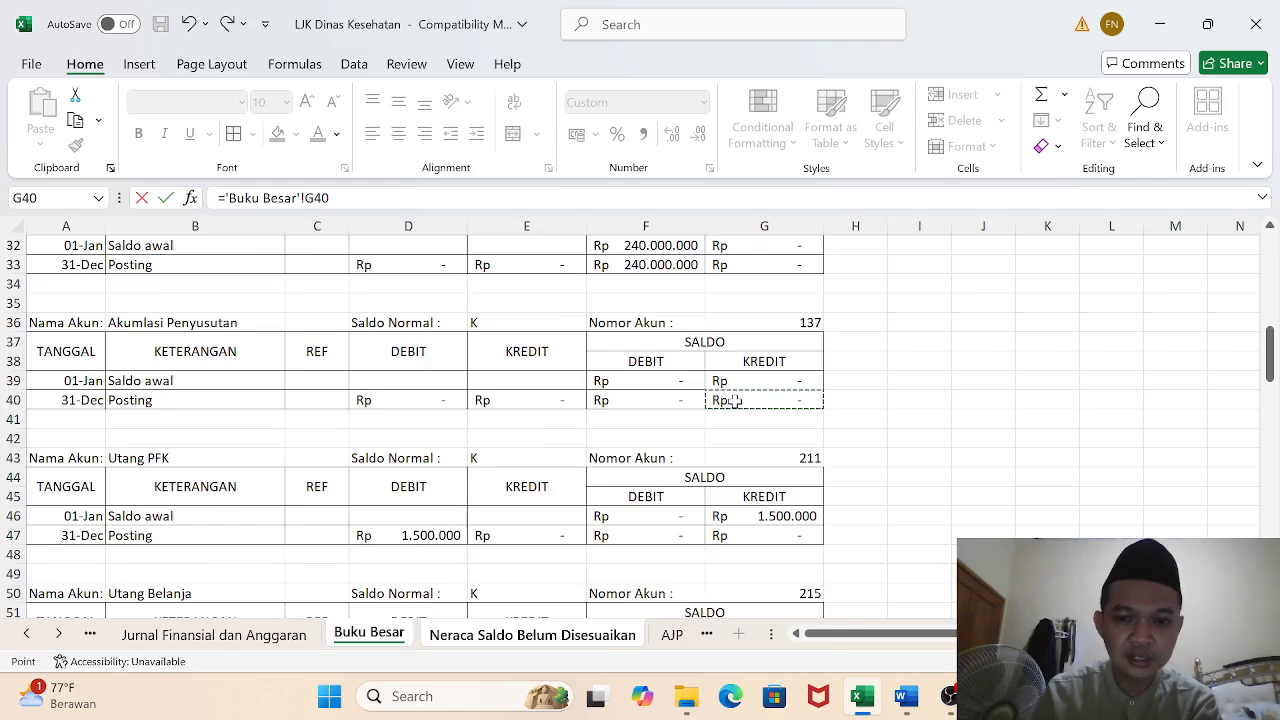
pyautogui.press('Return')
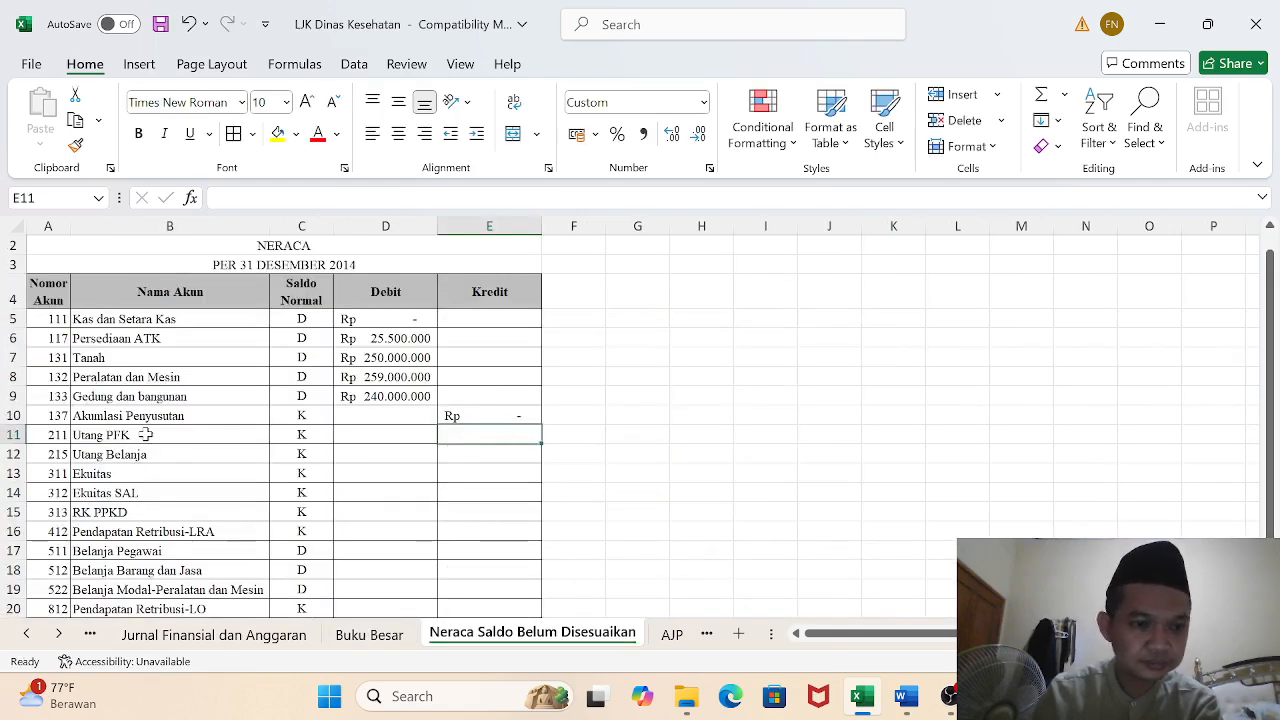
# Link the Utang PFK credit in E11 to its ending credit balance in Buku Besar G47
pyautogui.write('=')
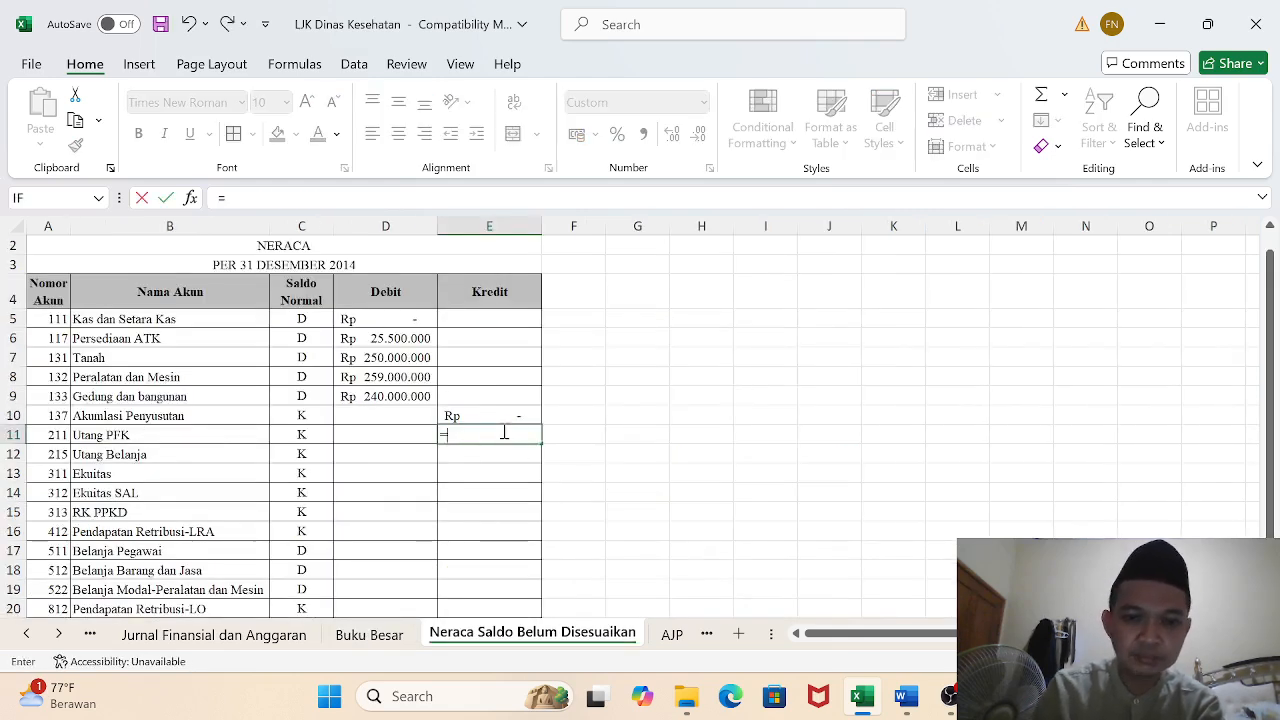
pyautogui.click(362, 640)
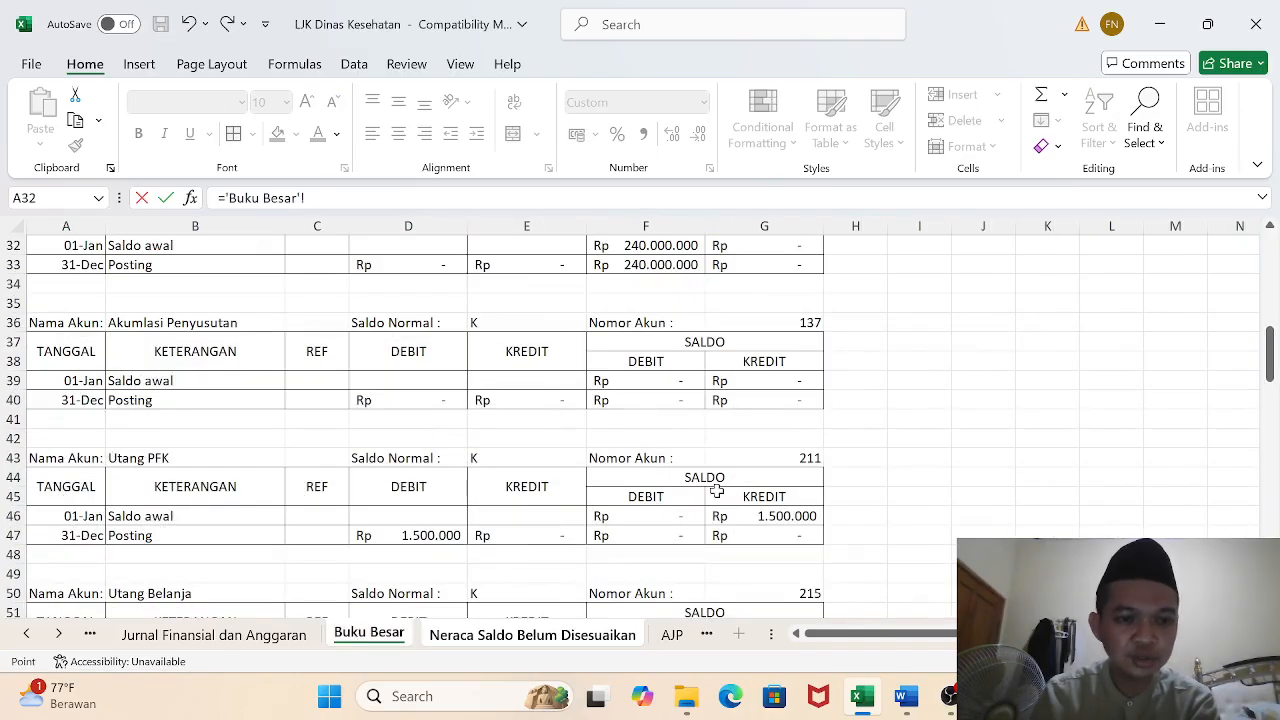
pyautogui.moveTo(1271, 361); pyautogui.dragTo(1271, 374)
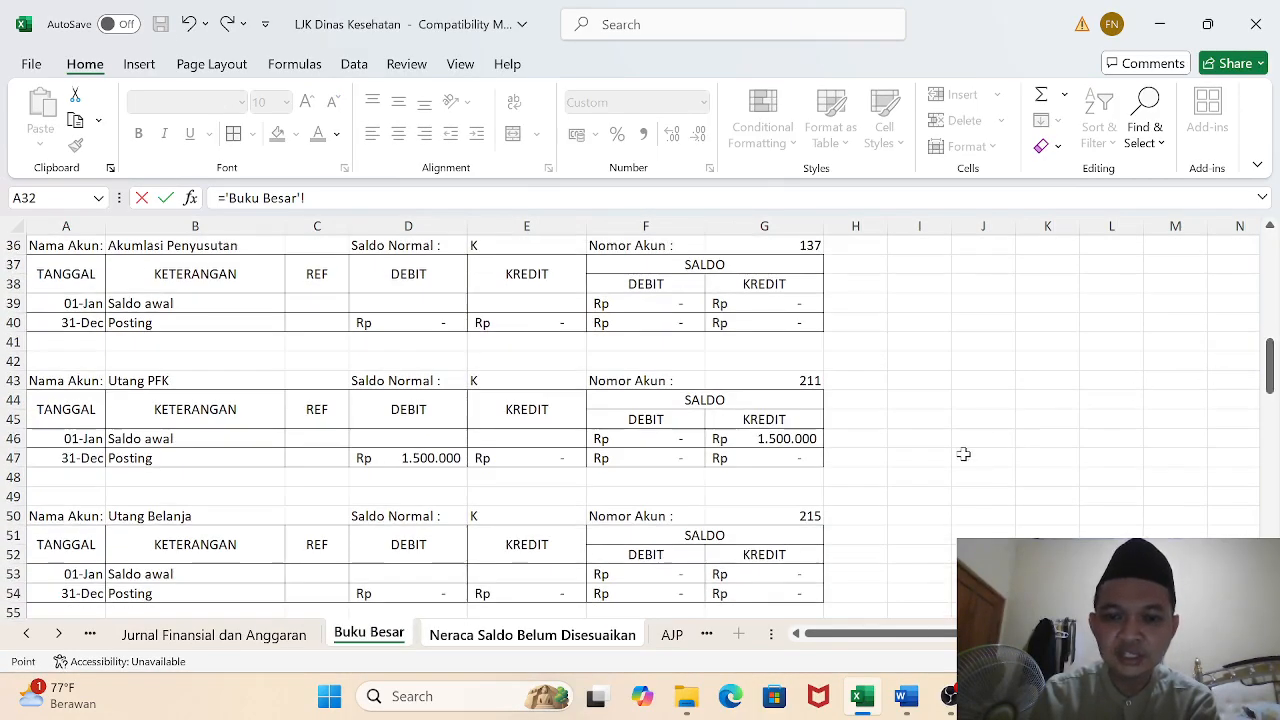
pyautogui.click(763, 459)
pyautogui.press('Return')
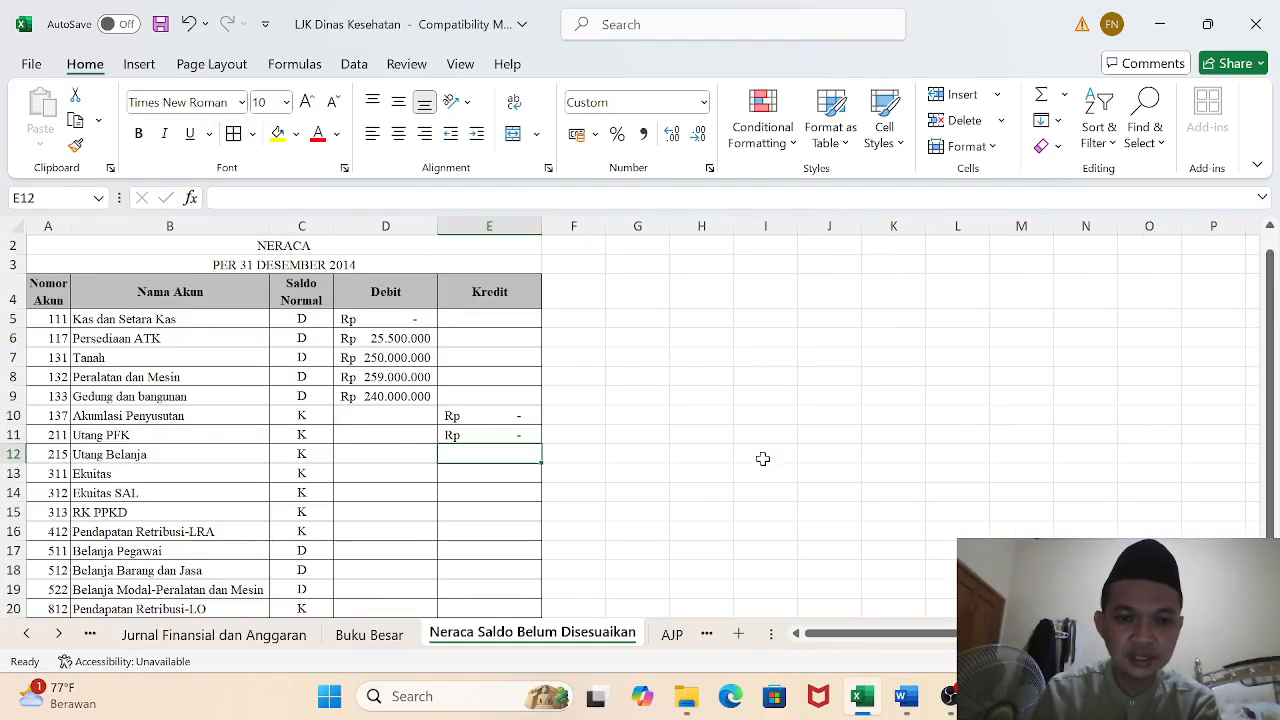
# Link the Utang Belanja credit in E12 to its ending credit balance in Buku Besar G54
pyautogui.write('=')
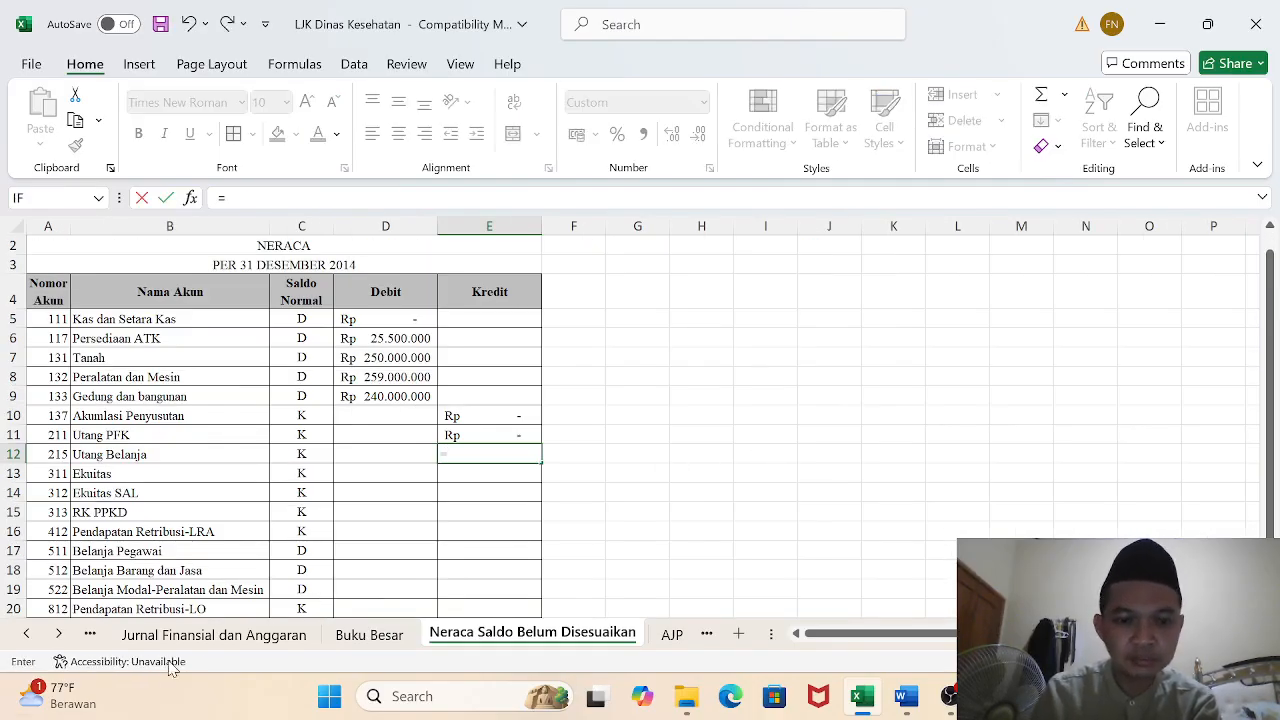
pyautogui.click(368, 636)
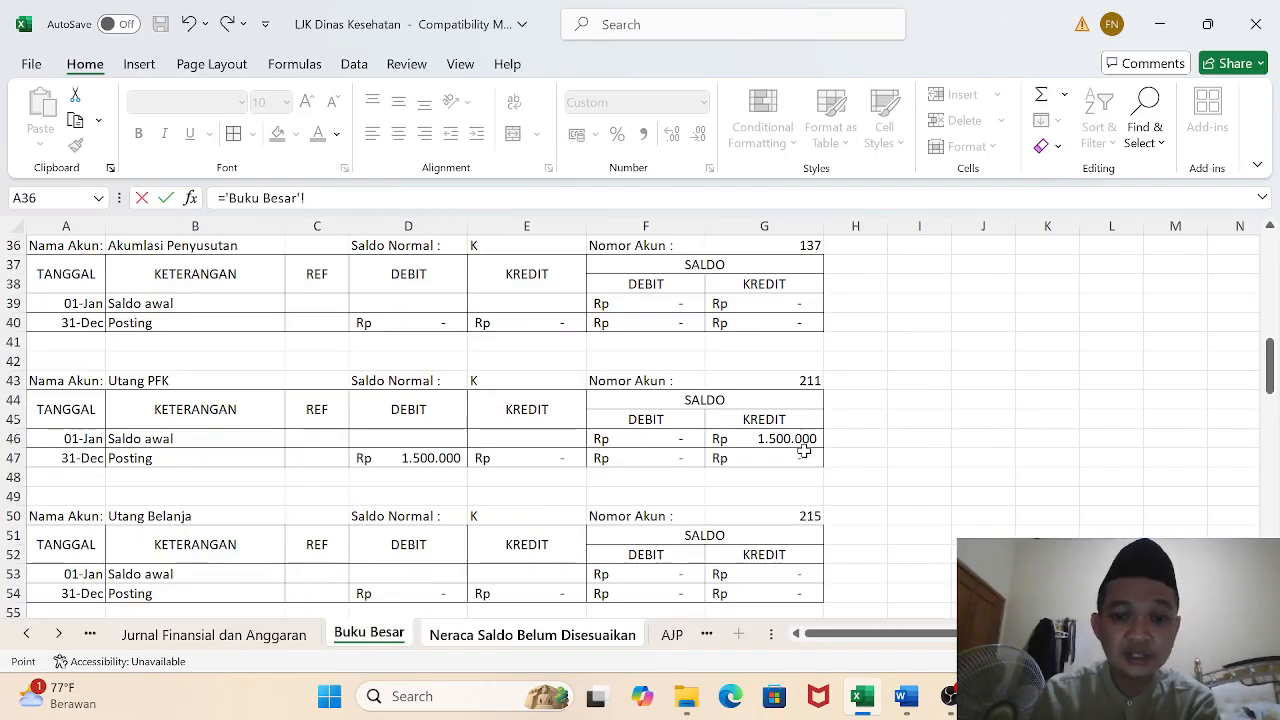
pyautogui.moveTo(1270, 365); pyautogui.dragTo(1270, 376)
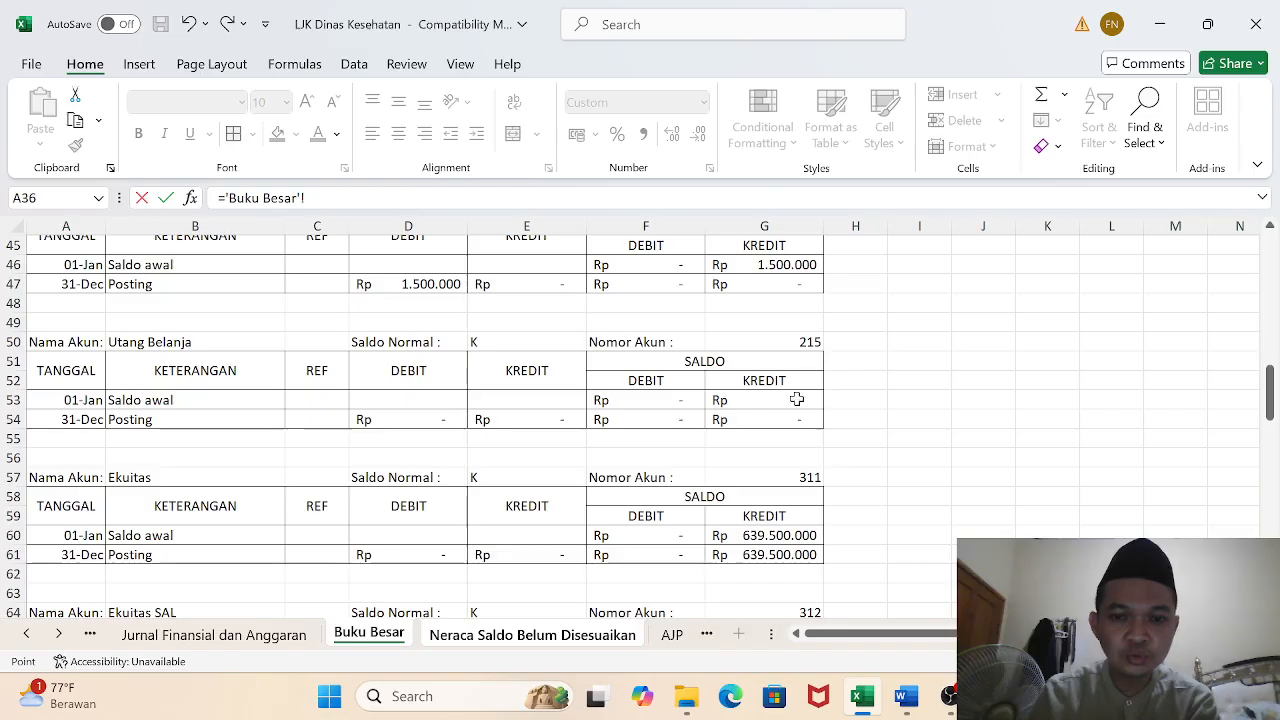
pyautogui.click(759, 421)
pyautogui.press('Return')
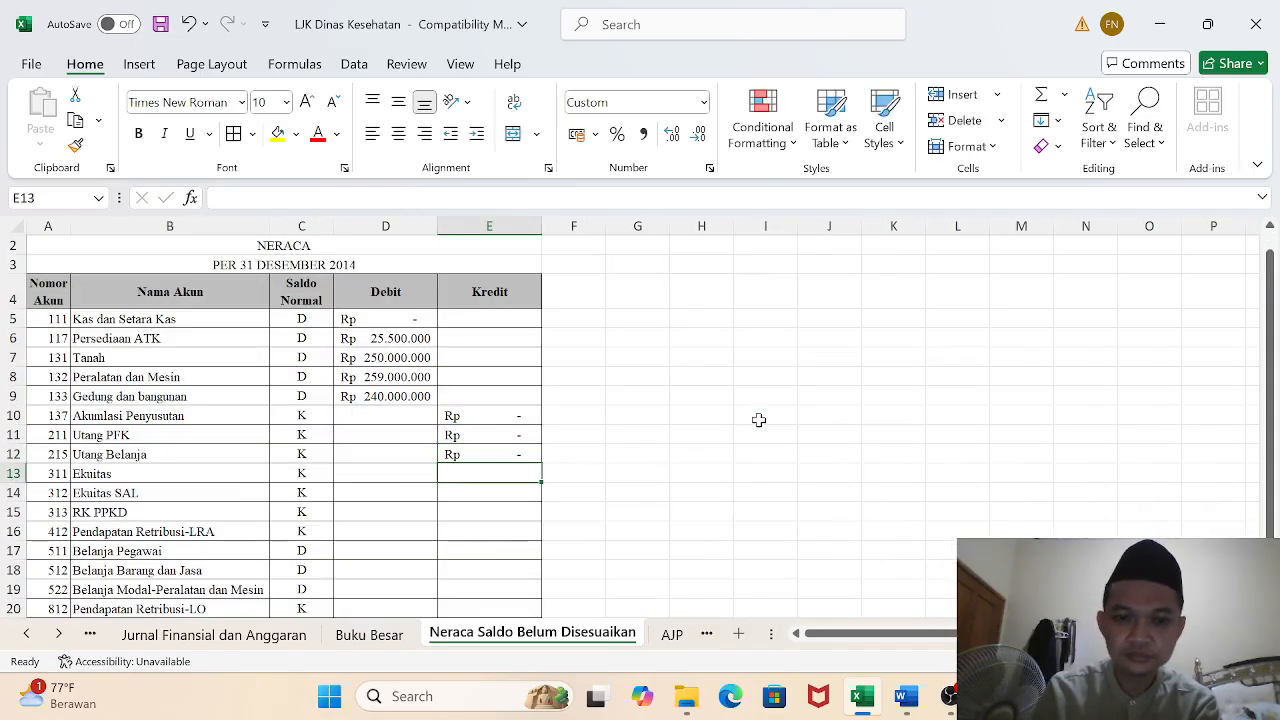
# Link the Ekuitas credit in E13 to its ending credit balance in Buku Besar G61
pyautogui.write('=')
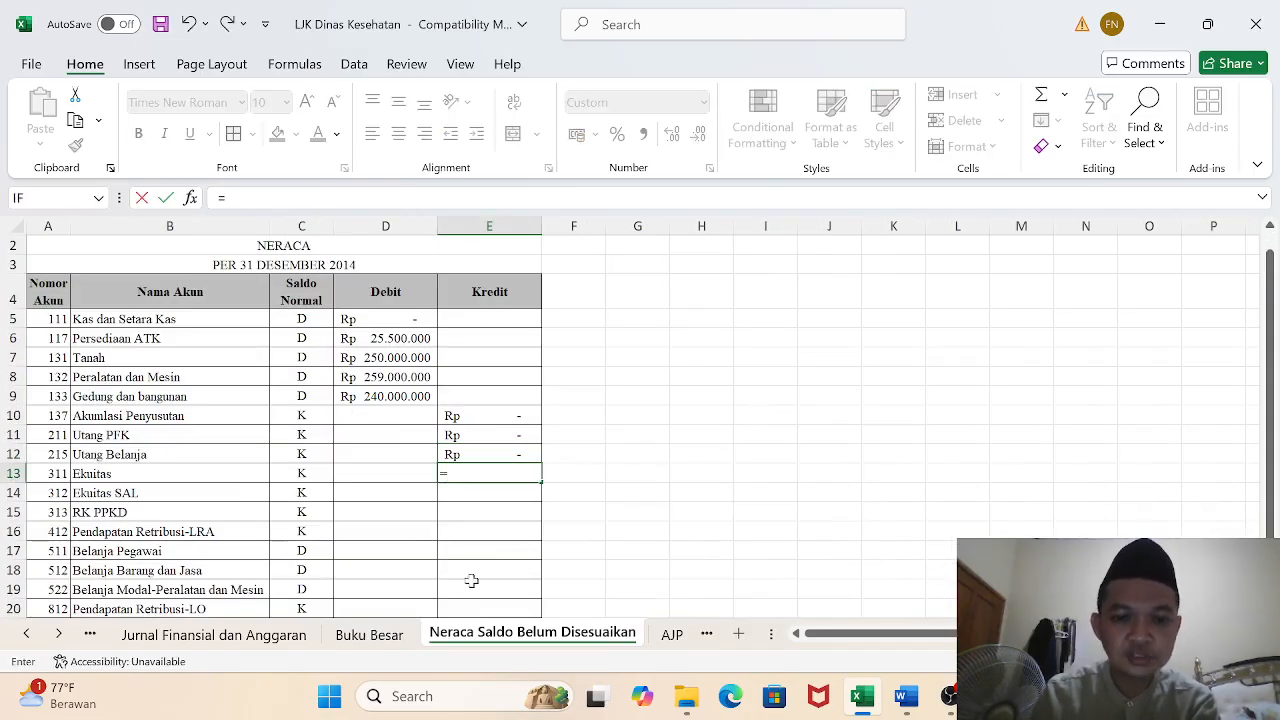
pyautogui.click(369, 634)
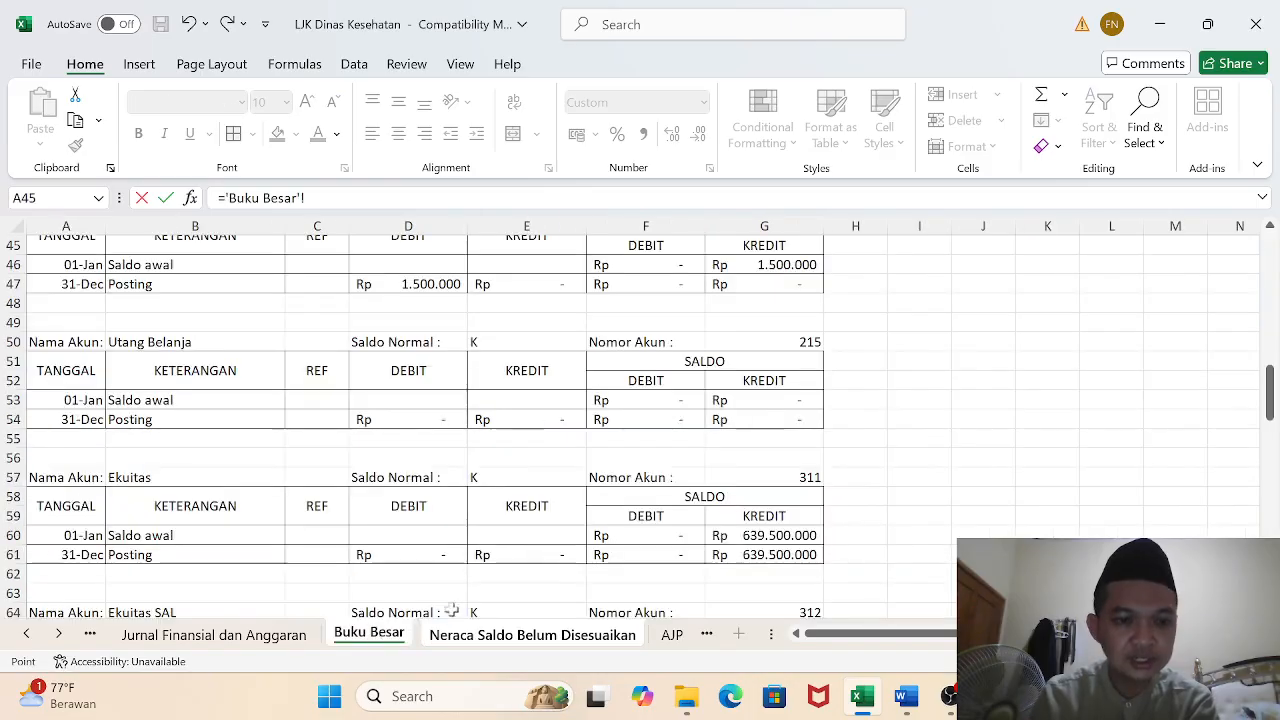
pyautogui.click(757, 557)
pyautogui.press('Return')
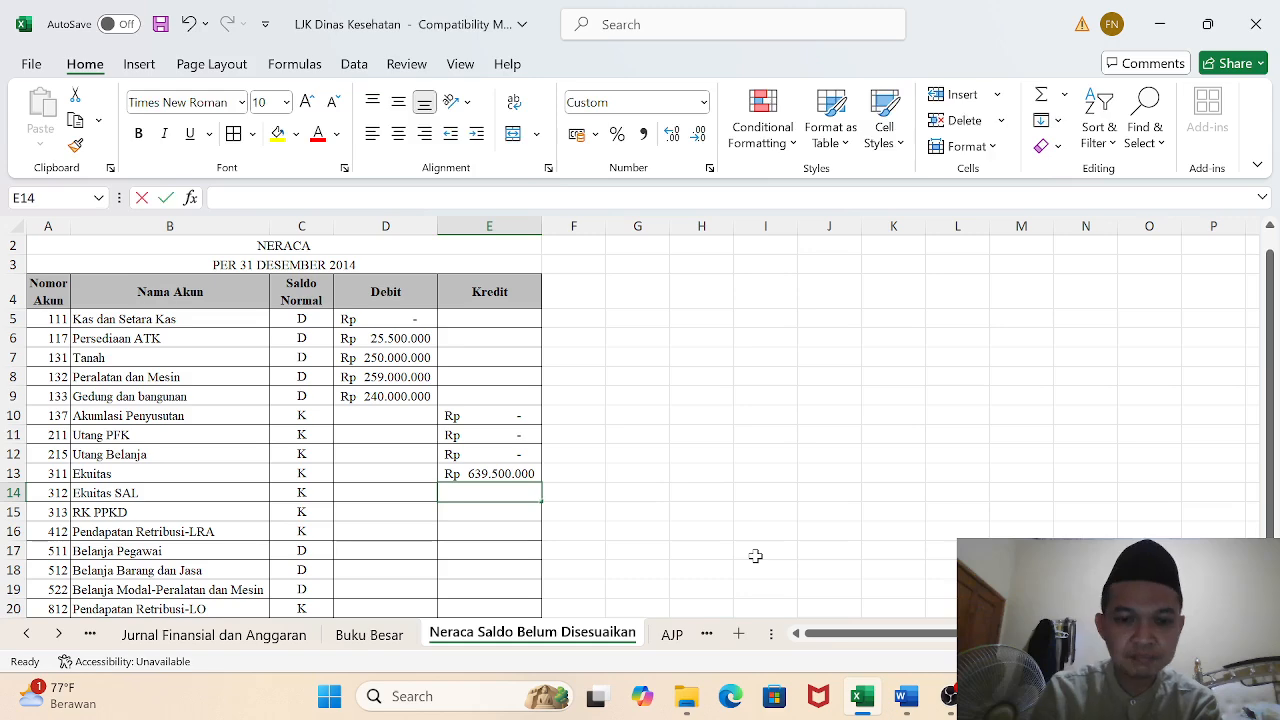
# Link the Ekuitas SAL credit in E14 to Buku Besar G68 and widen columns D and E to fit the amounts
pyautogui.write('=')
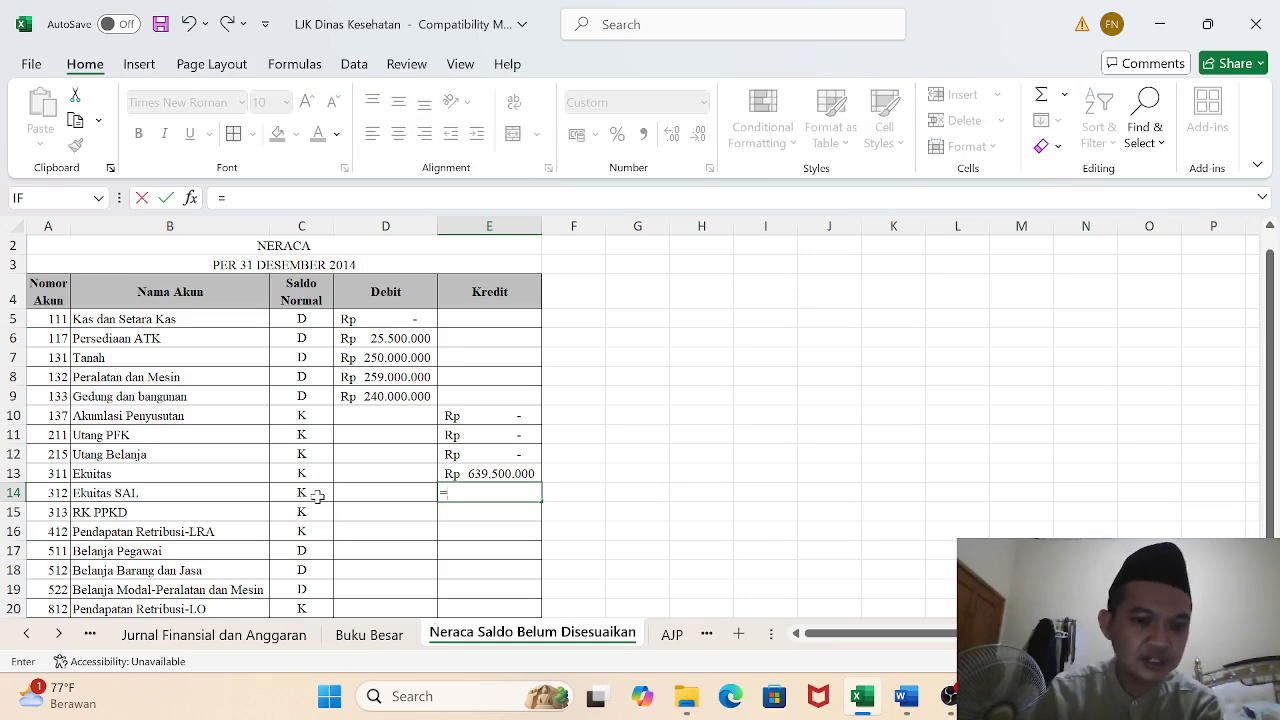
pyautogui.click(385, 643)
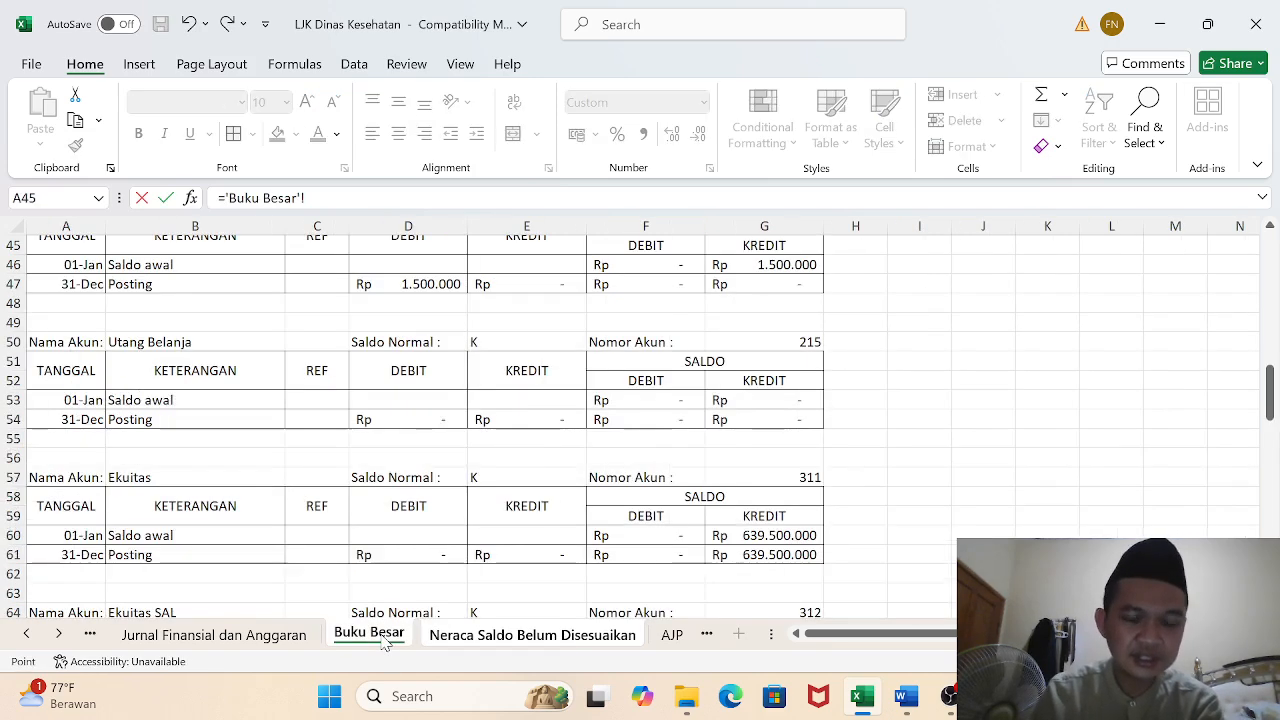
pyautogui.moveTo(1270, 390); pyautogui.dragTo(1270, 414)
pyautogui.click(744, 535)
pyautogui.press('Return')
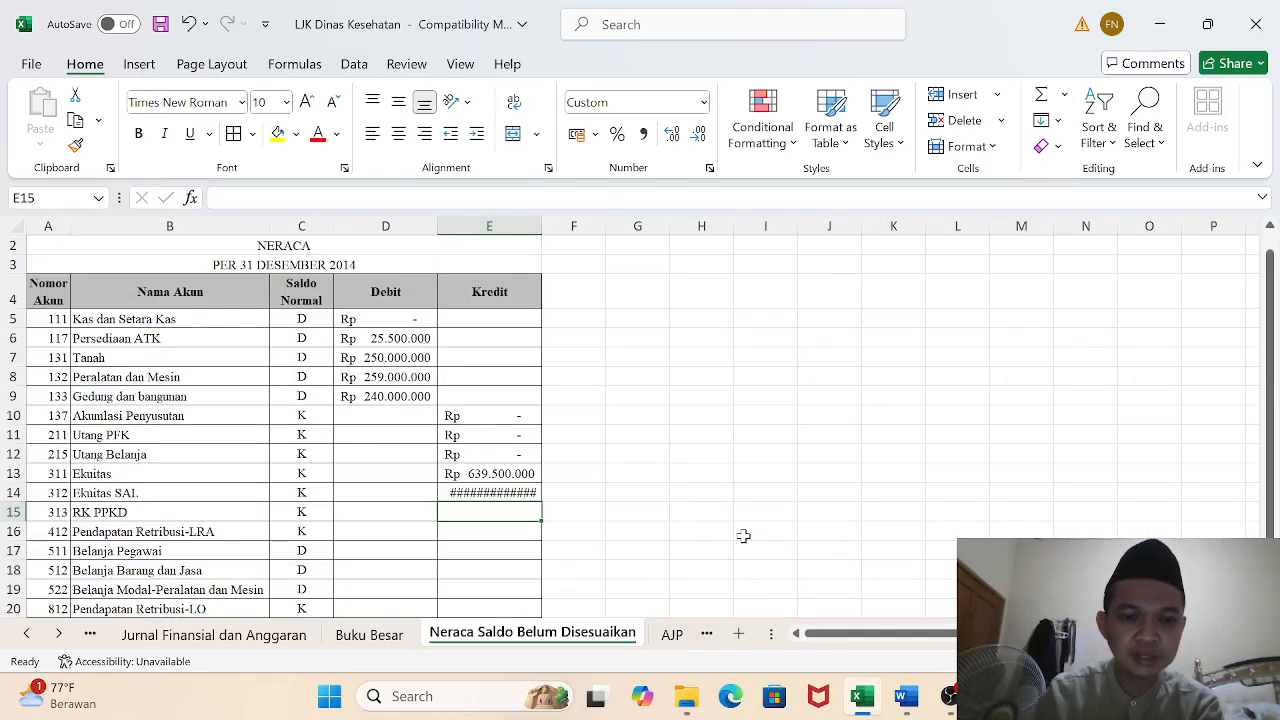
pyautogui.moveTo(395, 217)
pyautogui.mouseDown()
pyautogui.moveTo(480, 222)
pyautogui.moveTo(437, 227)
pyautogui.moveTo(450, 227)
pyautogui.mouseUp()
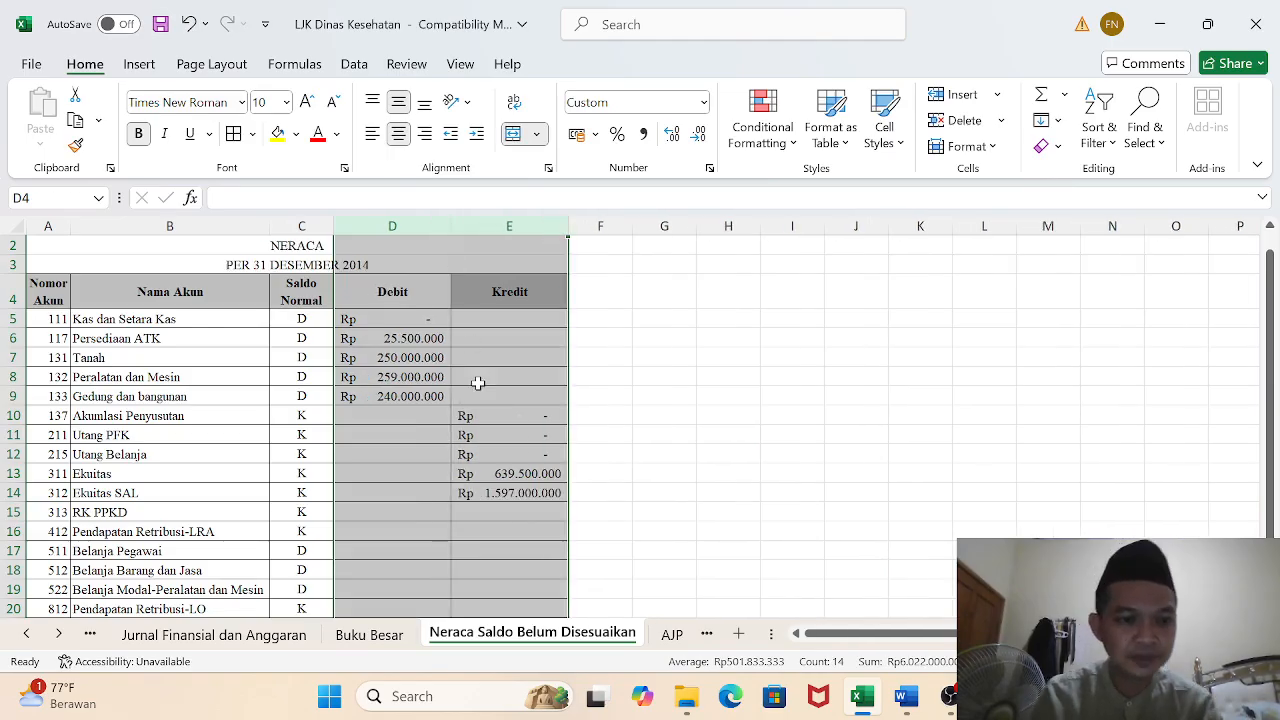
# Link the RK PPKD credit in E15 to its ending credit balance in Buku Besar G75
pyautogui.click(490, 517)
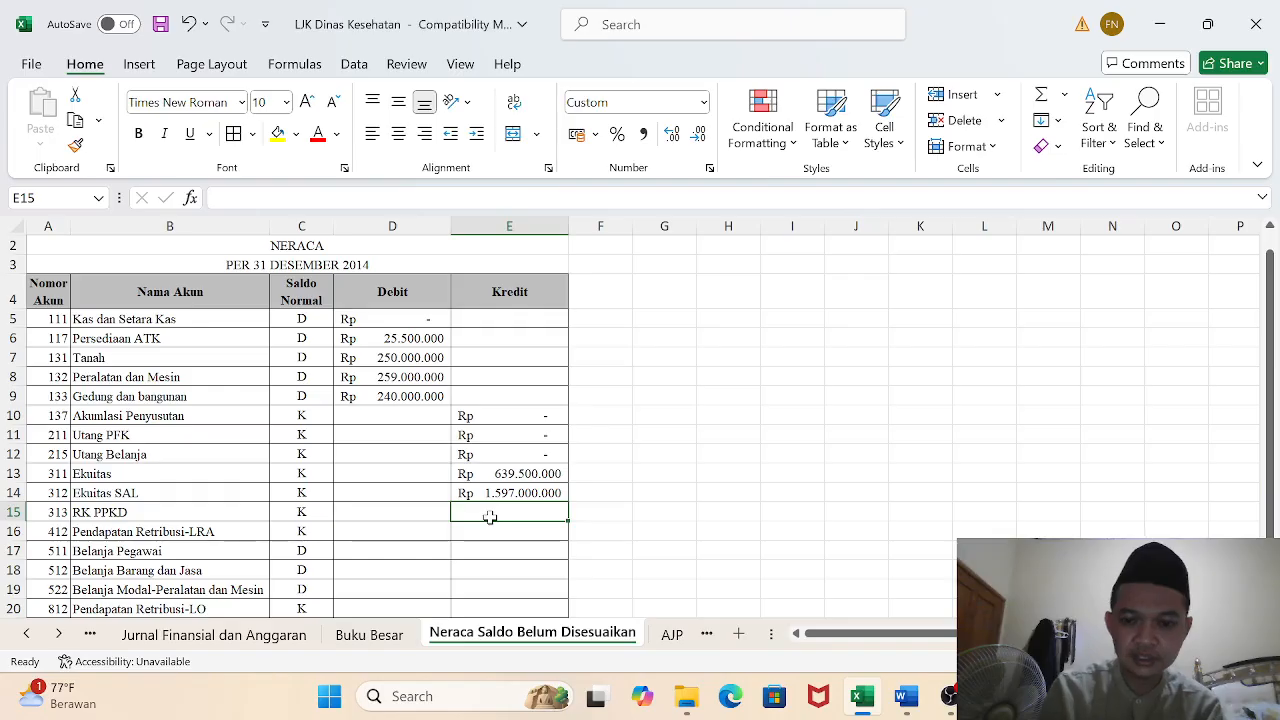
pyautogui.write('=')
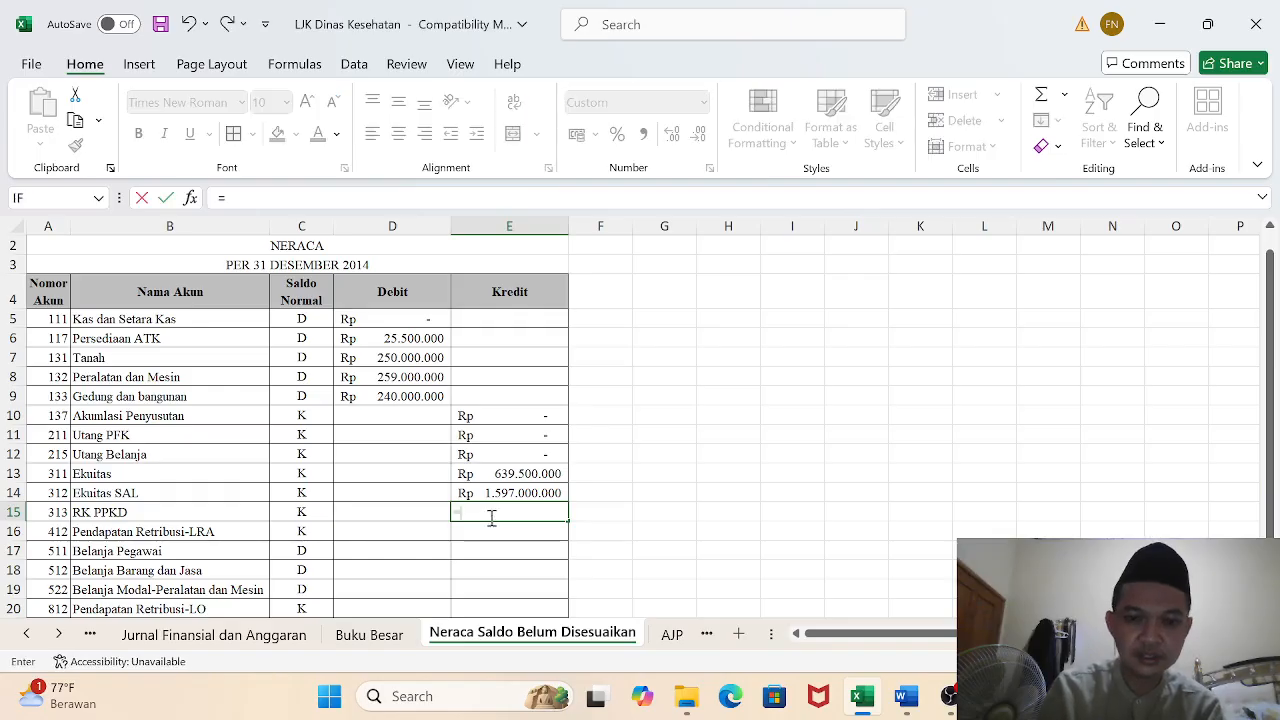
pyautogui.click(367, 635)
pyautogui.moveTo(1270, 400); pyautogui.dragTo(1268, 440)
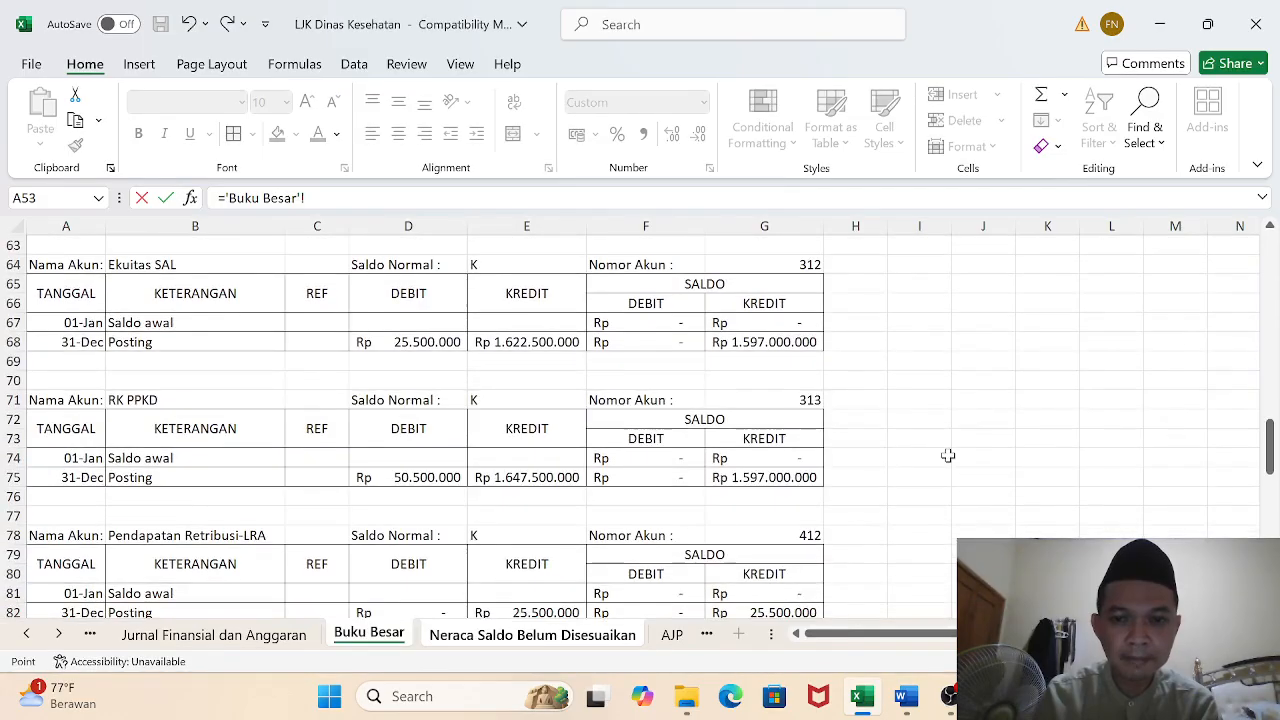
pyautogui.click(763, 477)
pyautogui.press('Return')
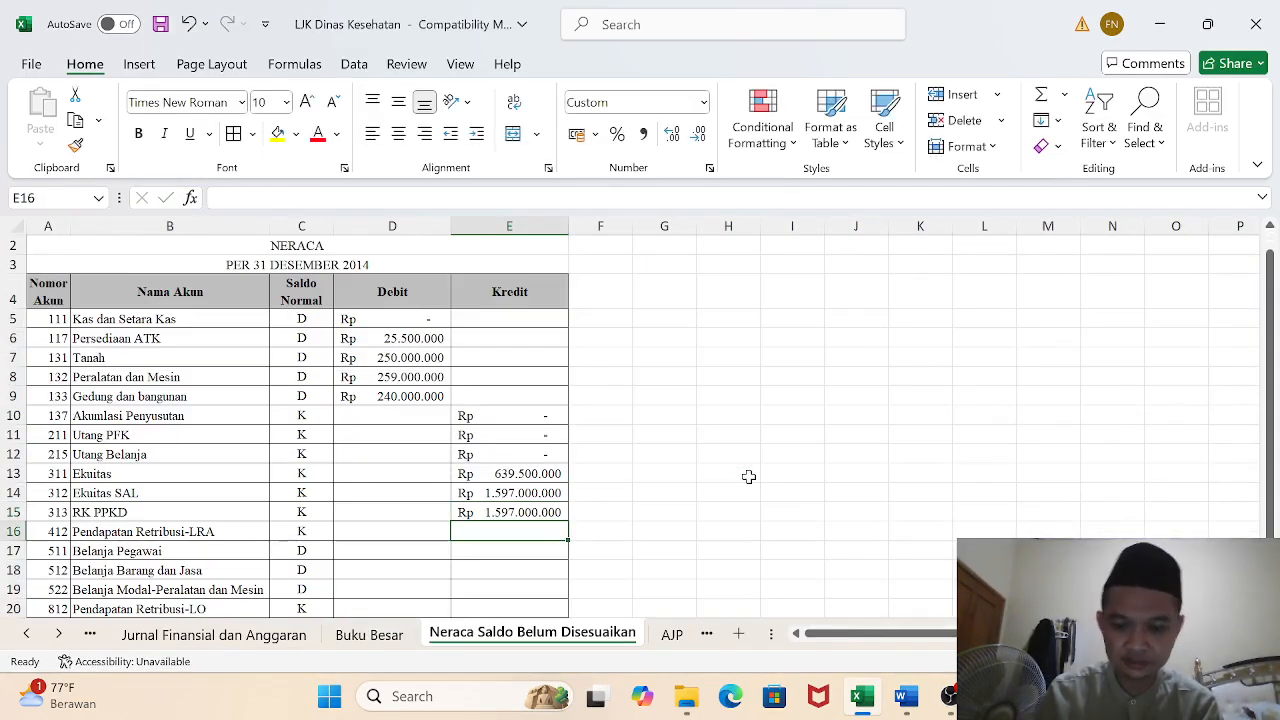
# Link the Pendapatan Retribusi-LRA credit in E16 to its ending credit balance in Buku Besar G82
pyautogui.write('=')
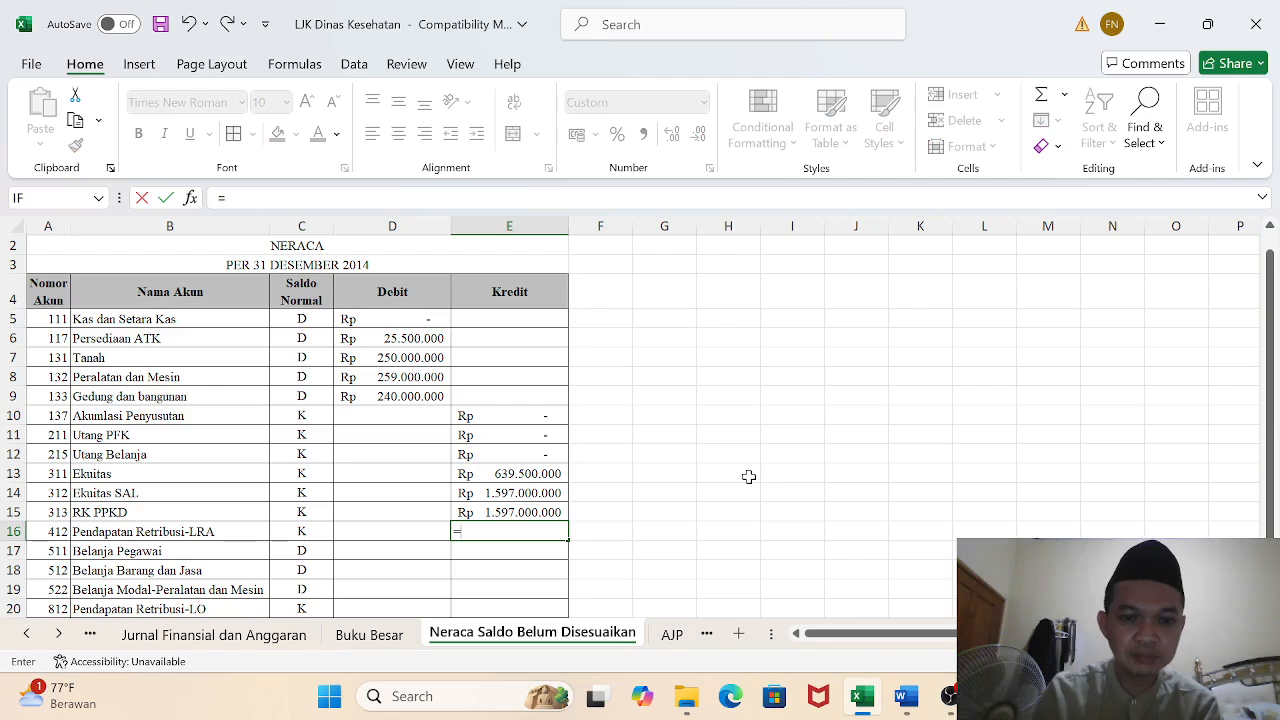
pyautogui.click(368, 635)
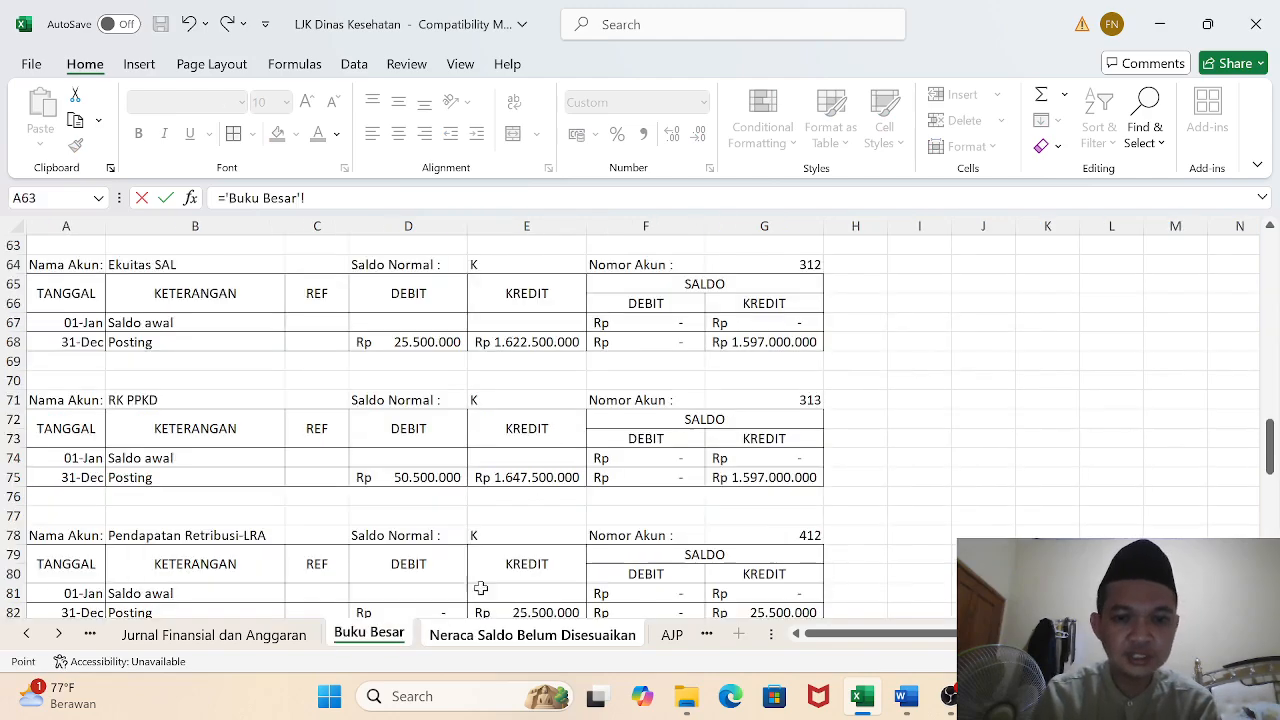
pyautogui.moveTo(1270, 440); pyautogui.dragTo(1272, 473)
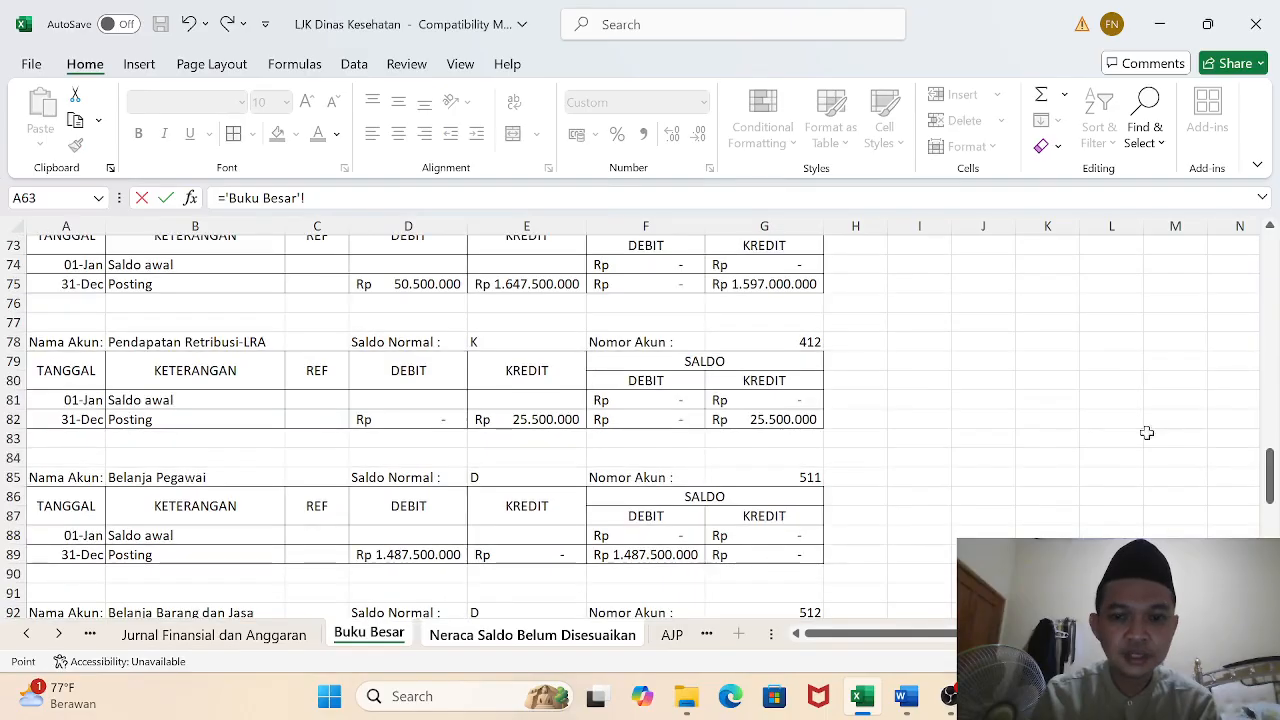
pyautogui.click(760, 420)
pyautogui.press('Return')
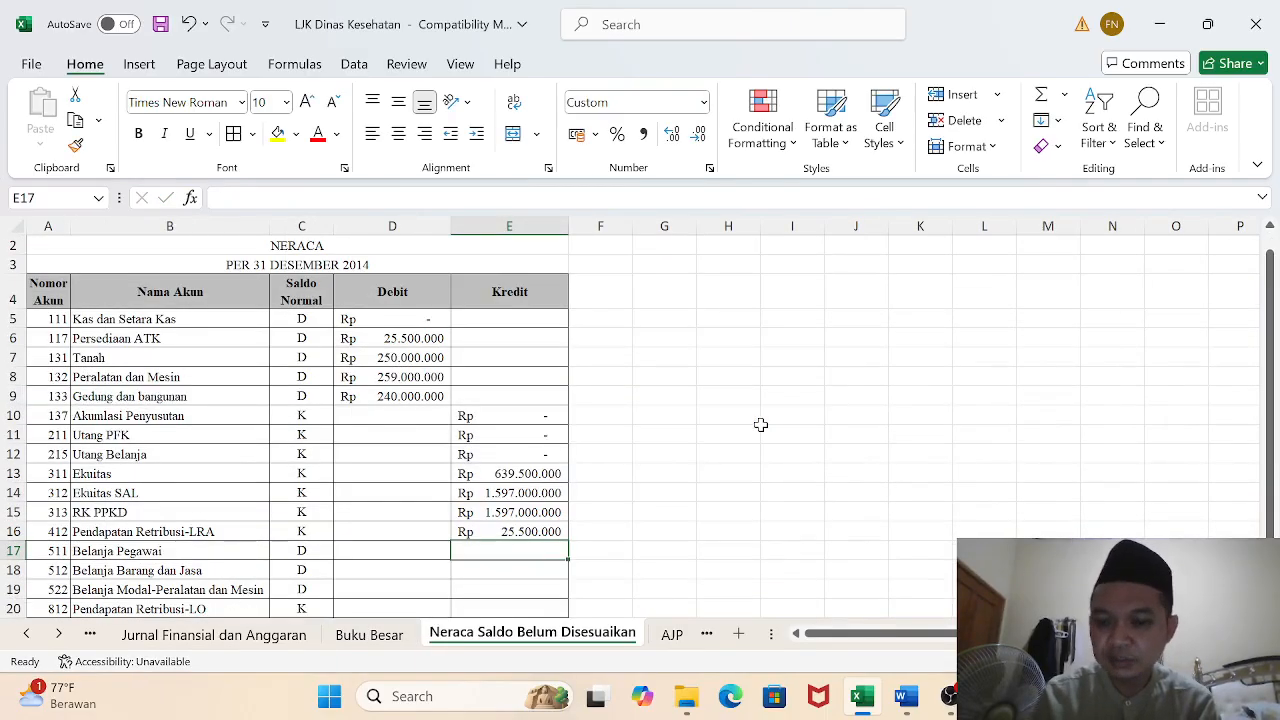
# Link the Belanja Pegawai debit in D17 to its ending debit balance in Buku Besar F89
pyautogui.press('Left')
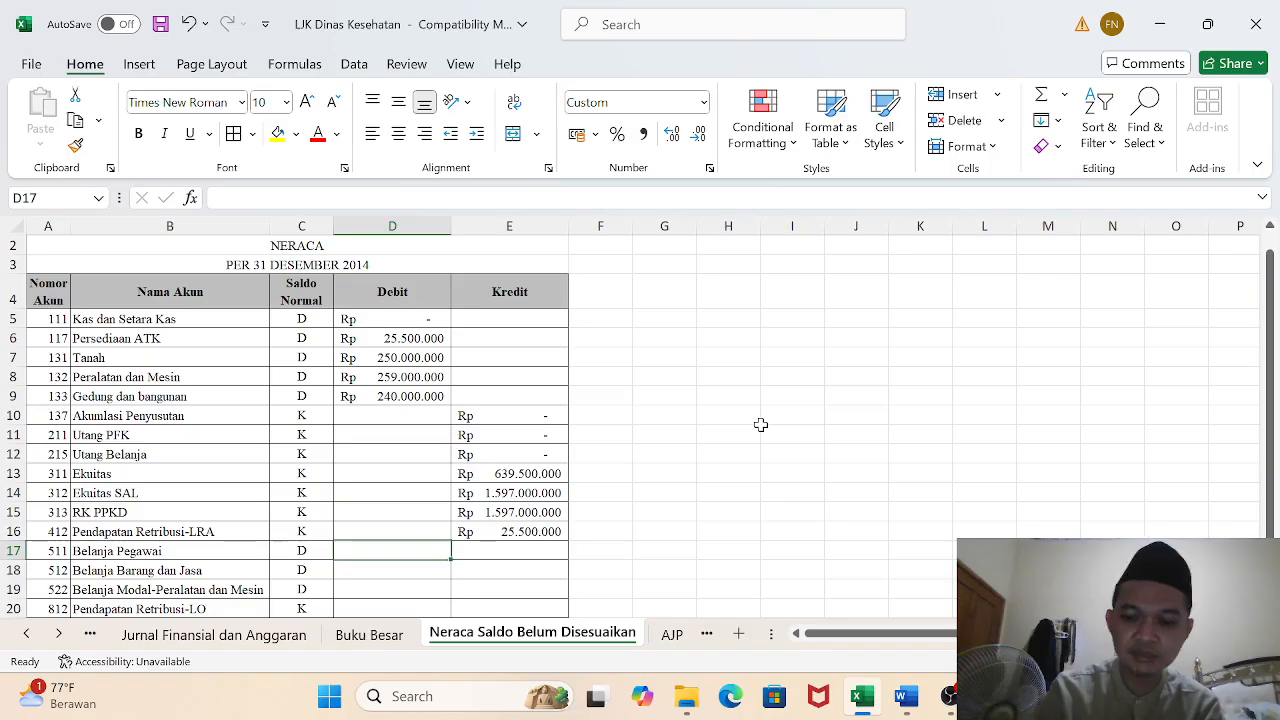
pyautogui.write('=')
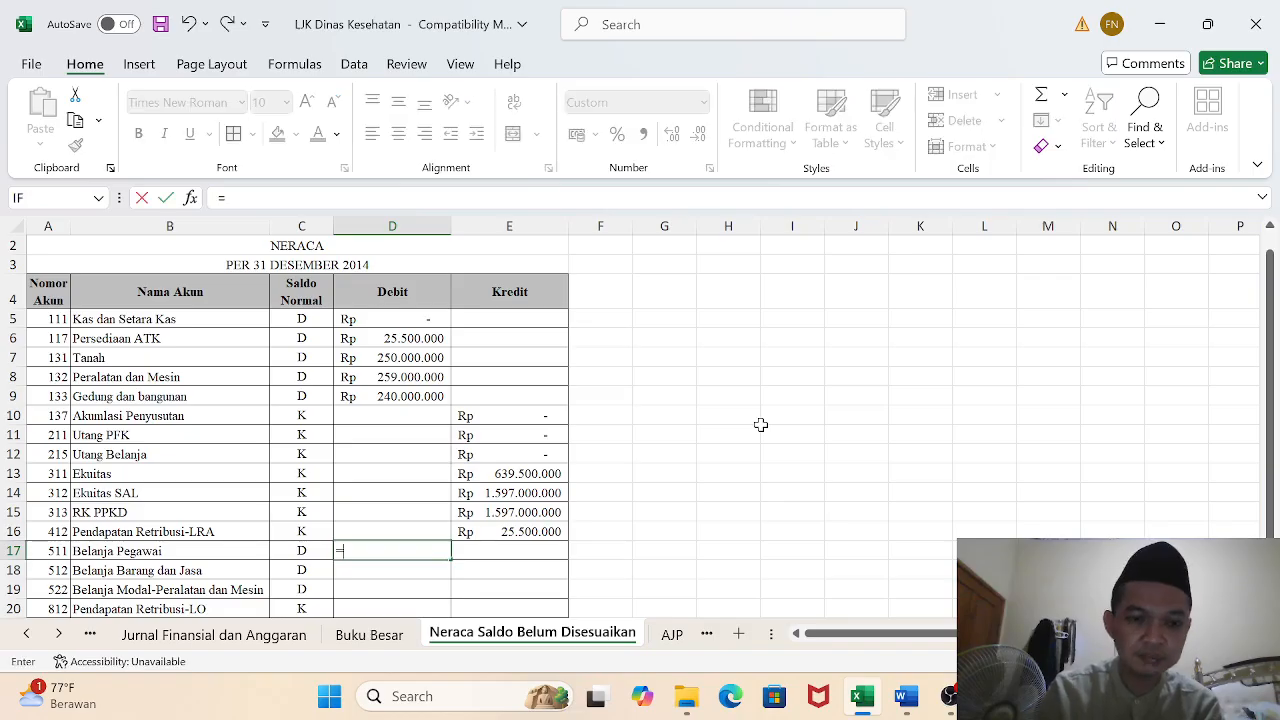
pyautogui.click(369, 634)
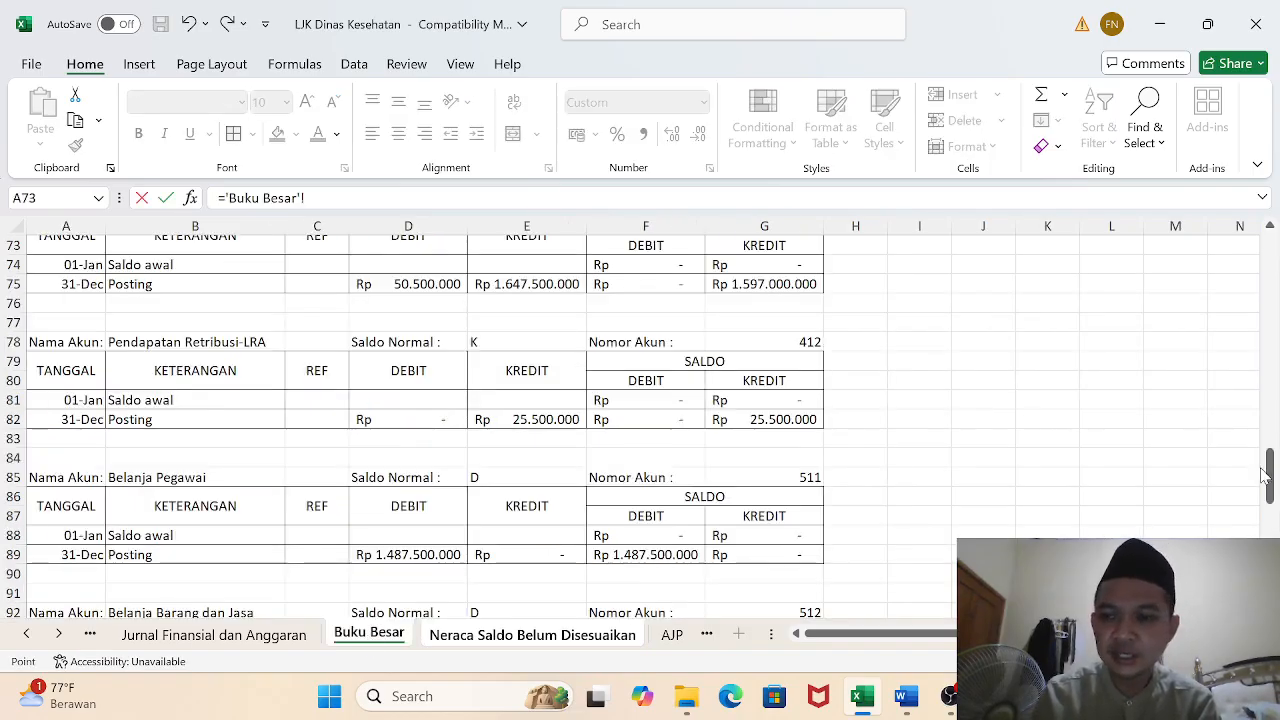
pyautogui.moveTo(1271, 466); pyautogui.dragTo(1271, 476)
pyautogui.click(641, 496)
pyautogui.press('Return')
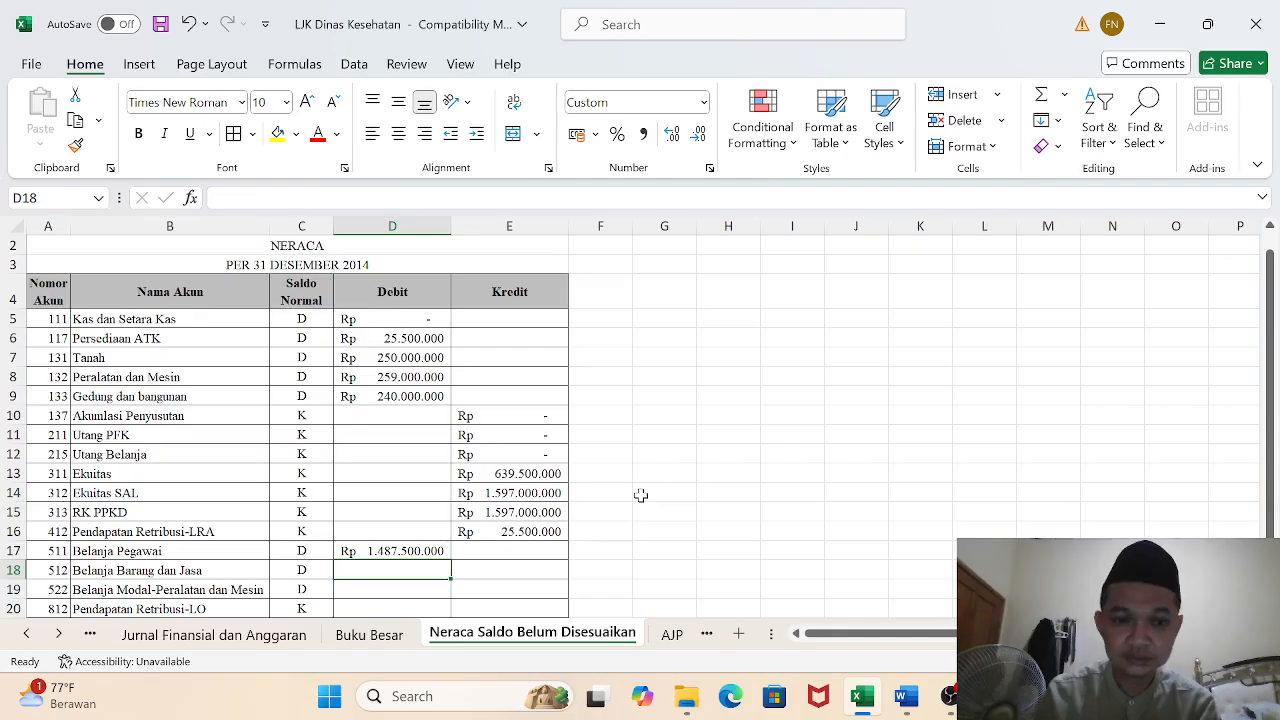
# Link the Belanja Barang dan Jasa debit in D18 to its ending debit balance in Buku Besar F96
pyautogui.write('=')
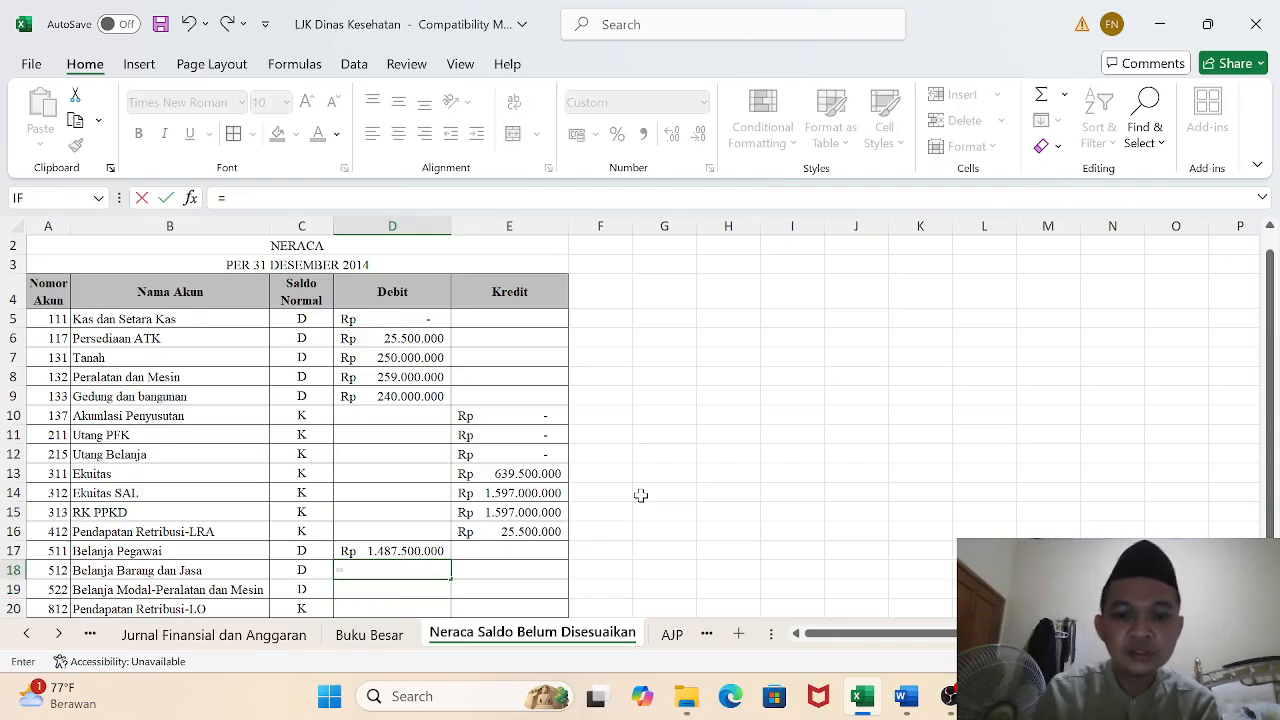
pyautogui.click(362, 636)
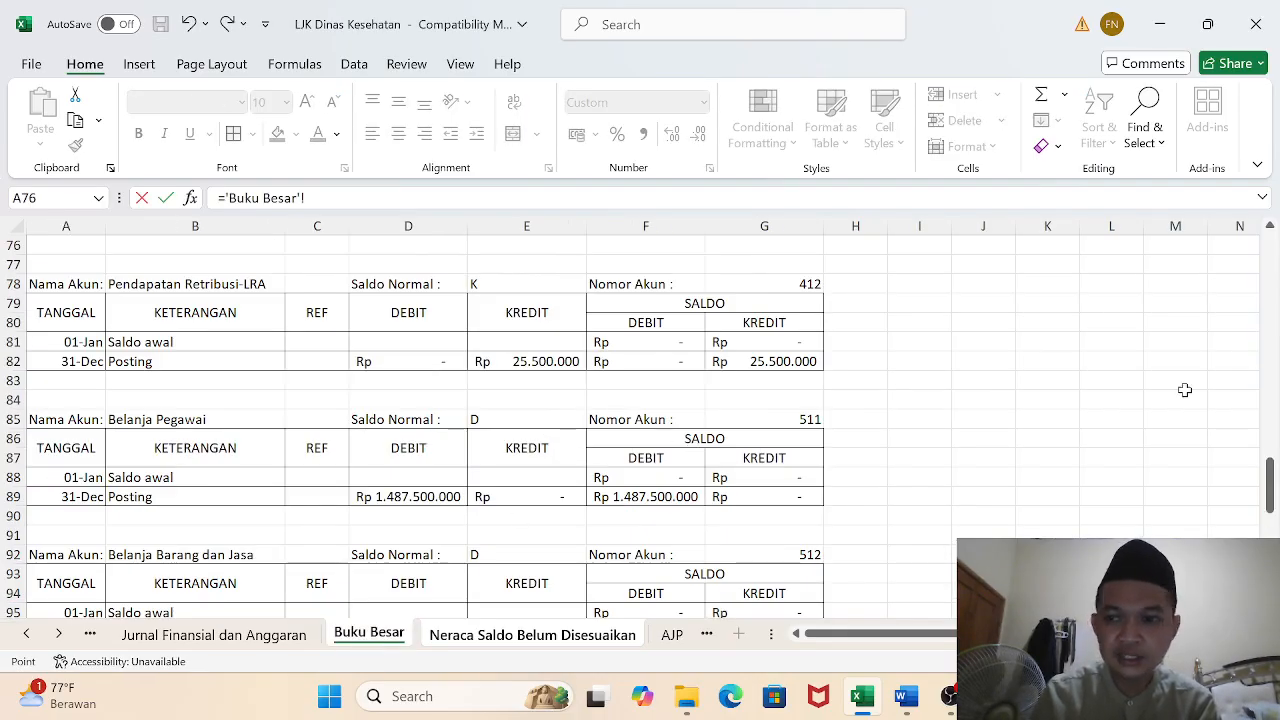
pyautogui.moveTo(1272, 490); pyautogui.dragTo(1272, 501)
pyautogui.click(645, 400)
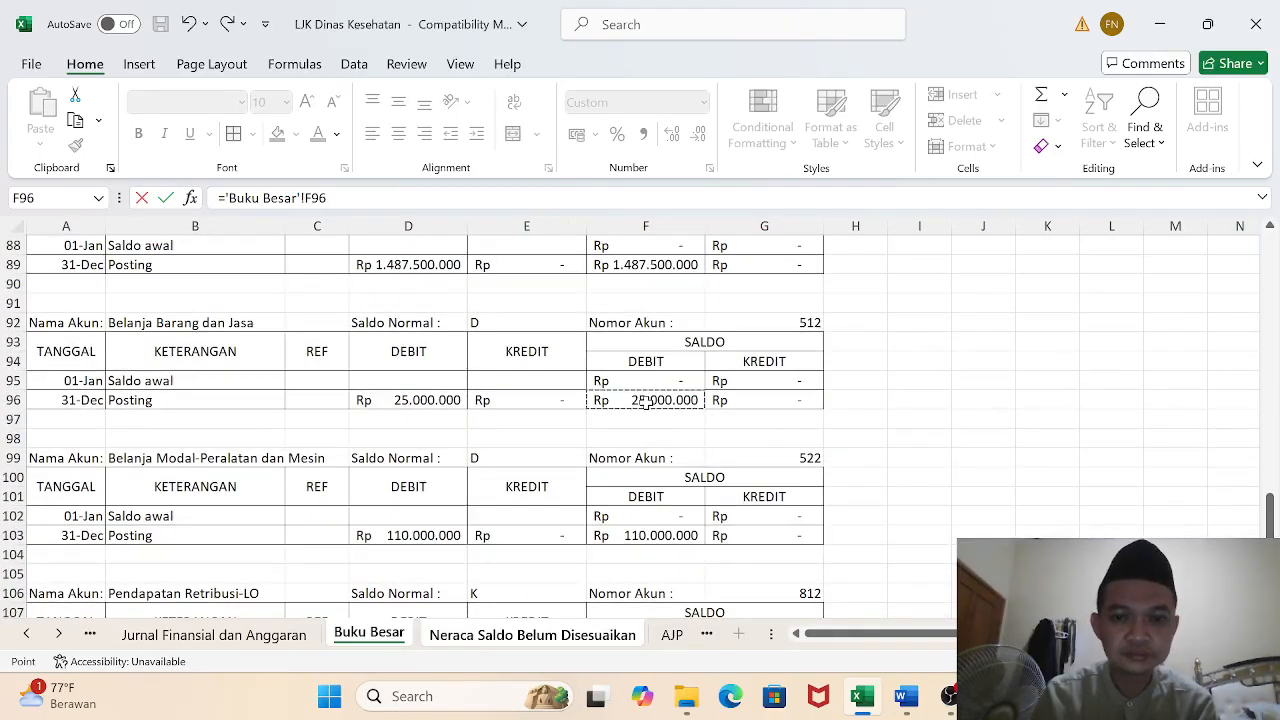
pyautogui.press('Return')
# Link the Belanja Modal-Peralatan dan Mesin debit in D19 to its ending debit balance in Buku Besar F103
pyautogui.moveTo(1276, 300); pyautogui.dragTo(1268, 352)
pyautogui.write('=')
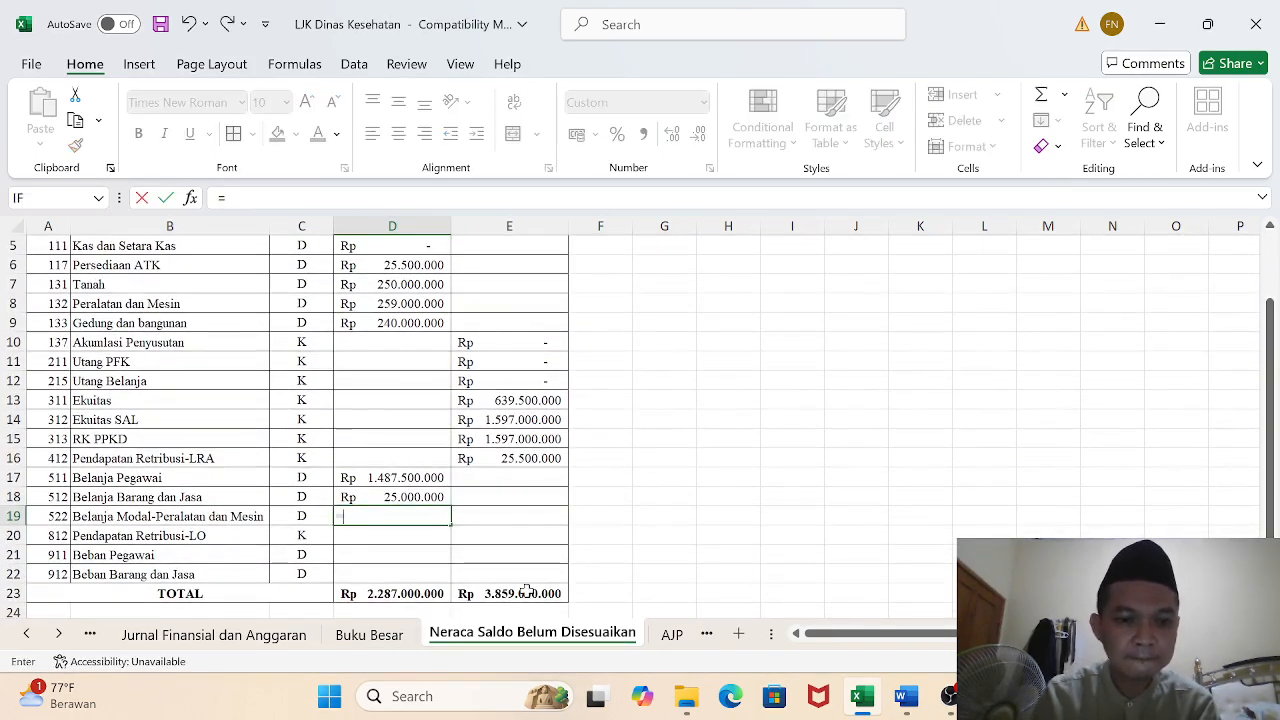
pyautogui.click(368, 633)
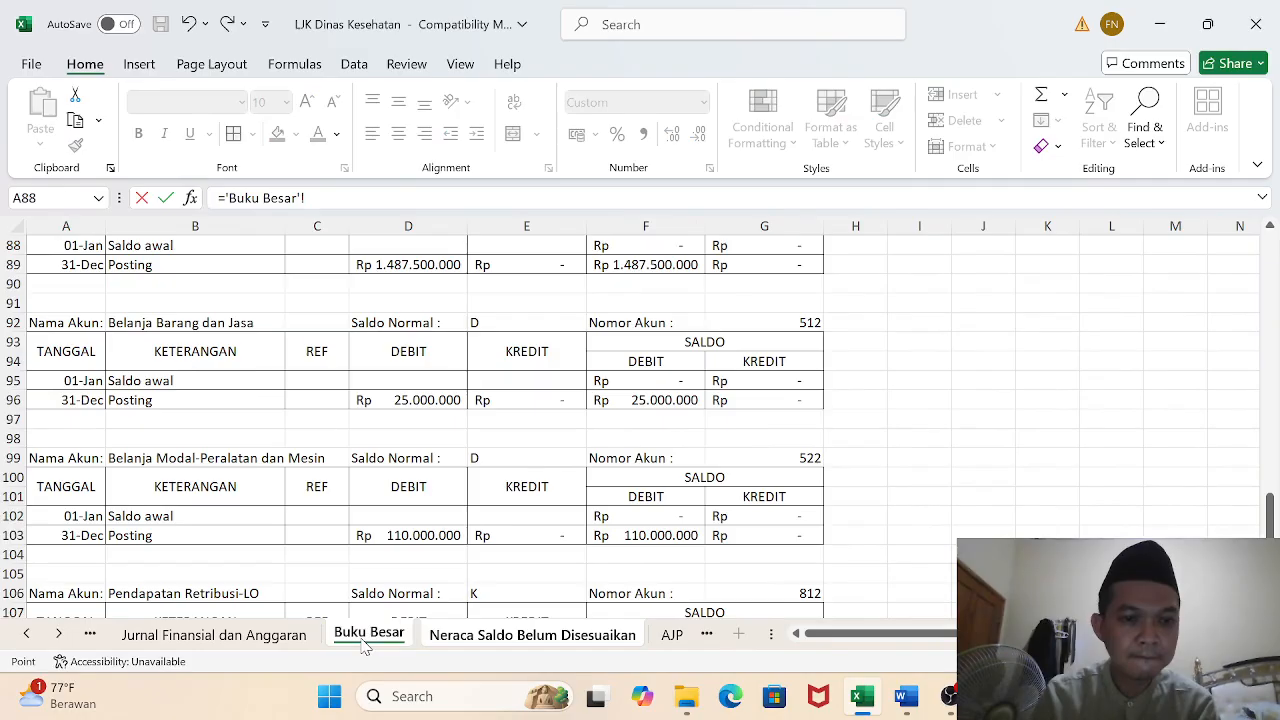
pyautogui.click(657, 540)
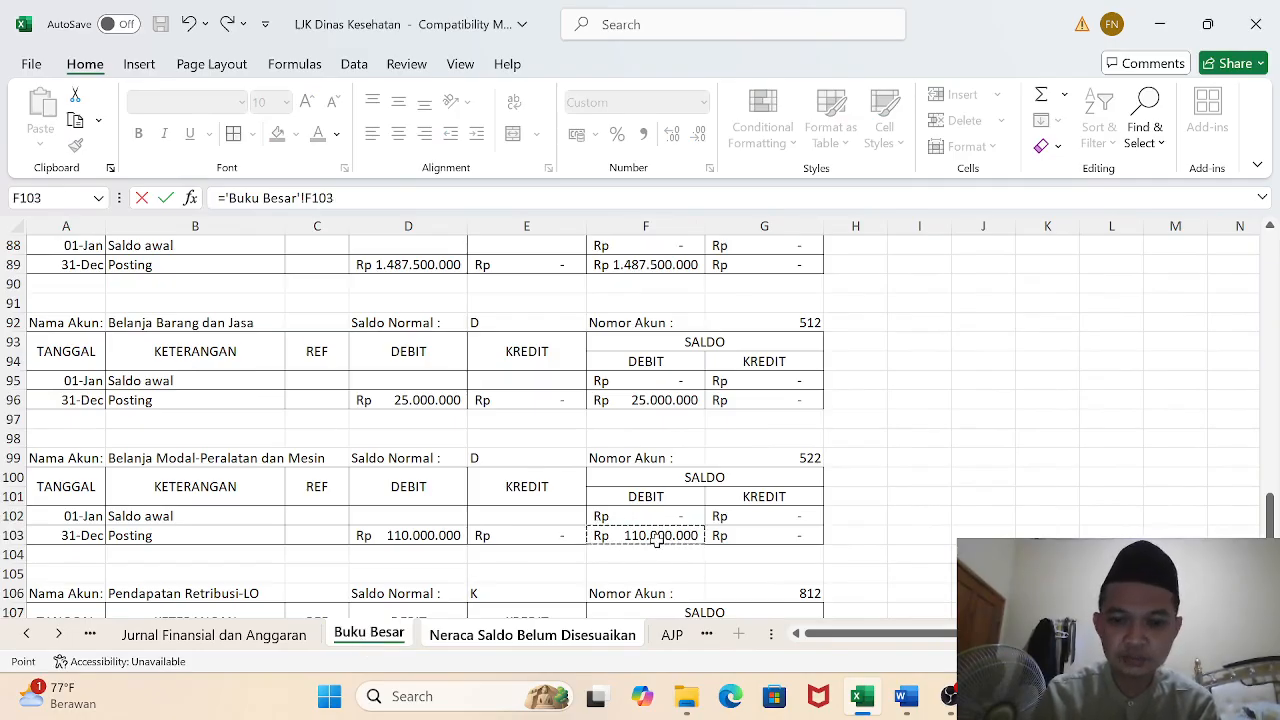
pyautogui.press('Return')
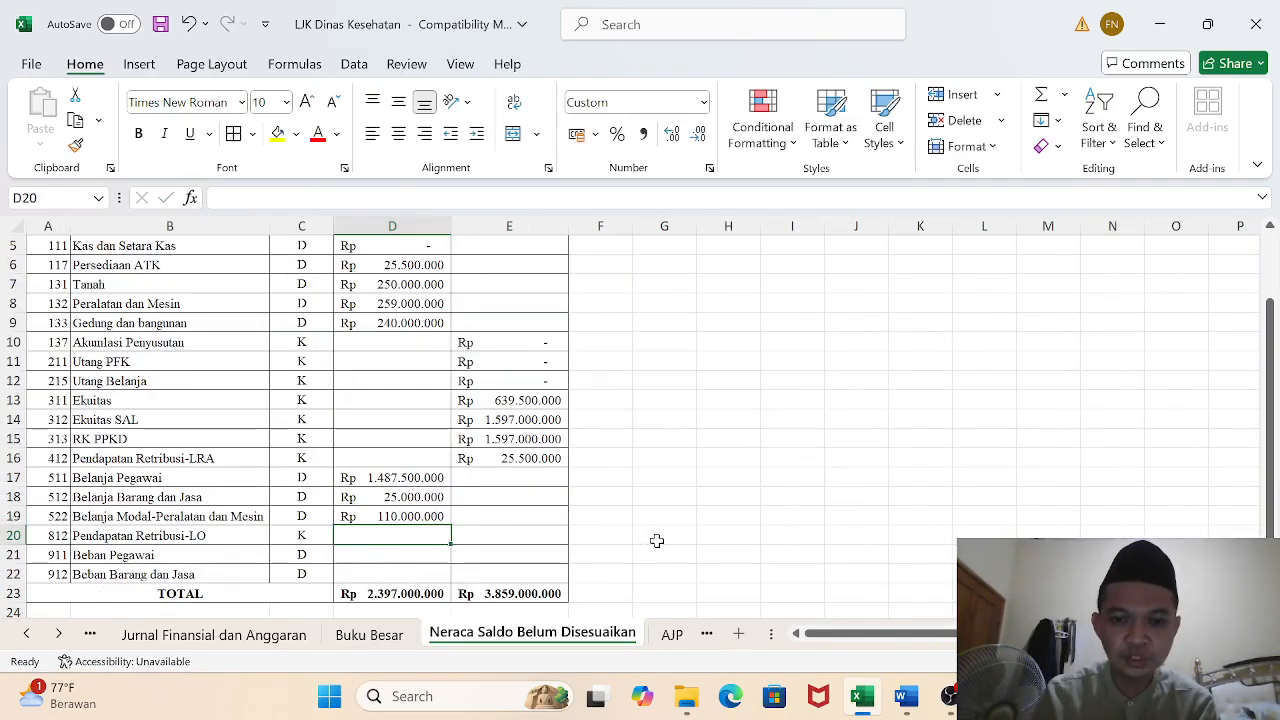
# Link the Pendapatan Retribusi-LO credit in E20 to its ending credit balance in Buku Besar G110
pyautogui.click(497, 536)
pyautogui.write('=')
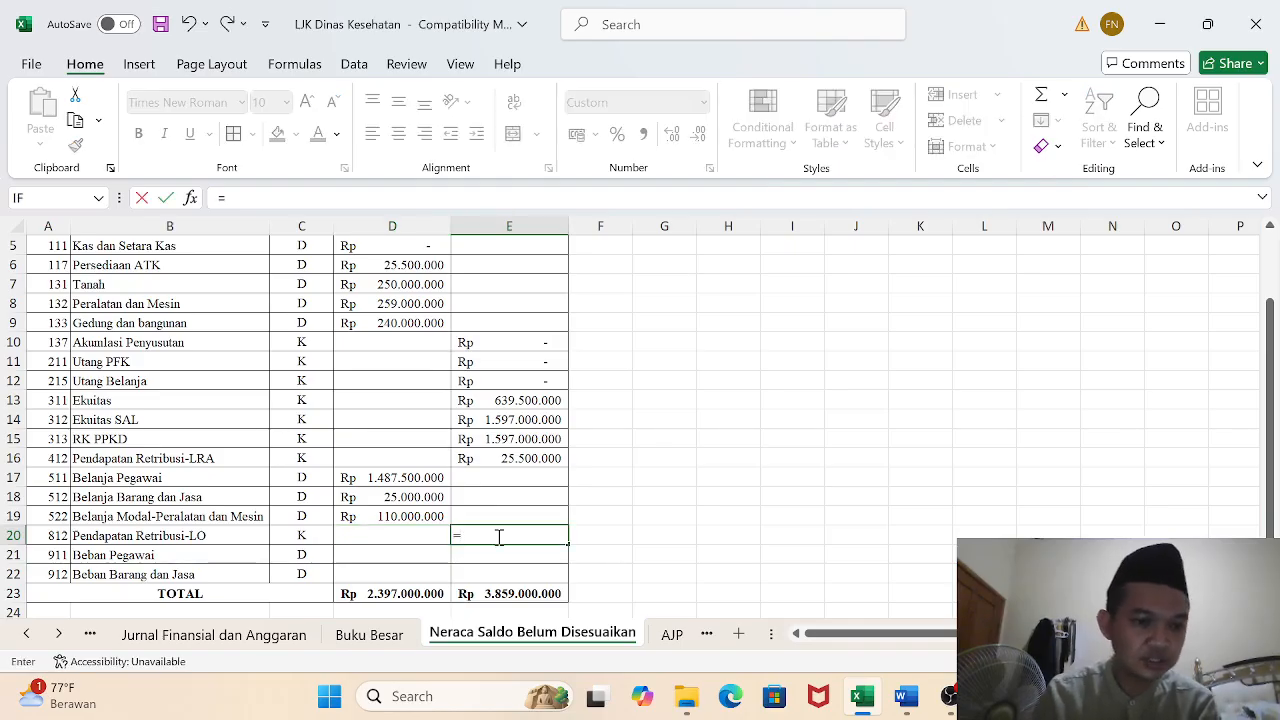
pyautogui.click(368, 635)
pyautogui.moveTo(1270, 515); pyautogui.dragTo(1270, 521)
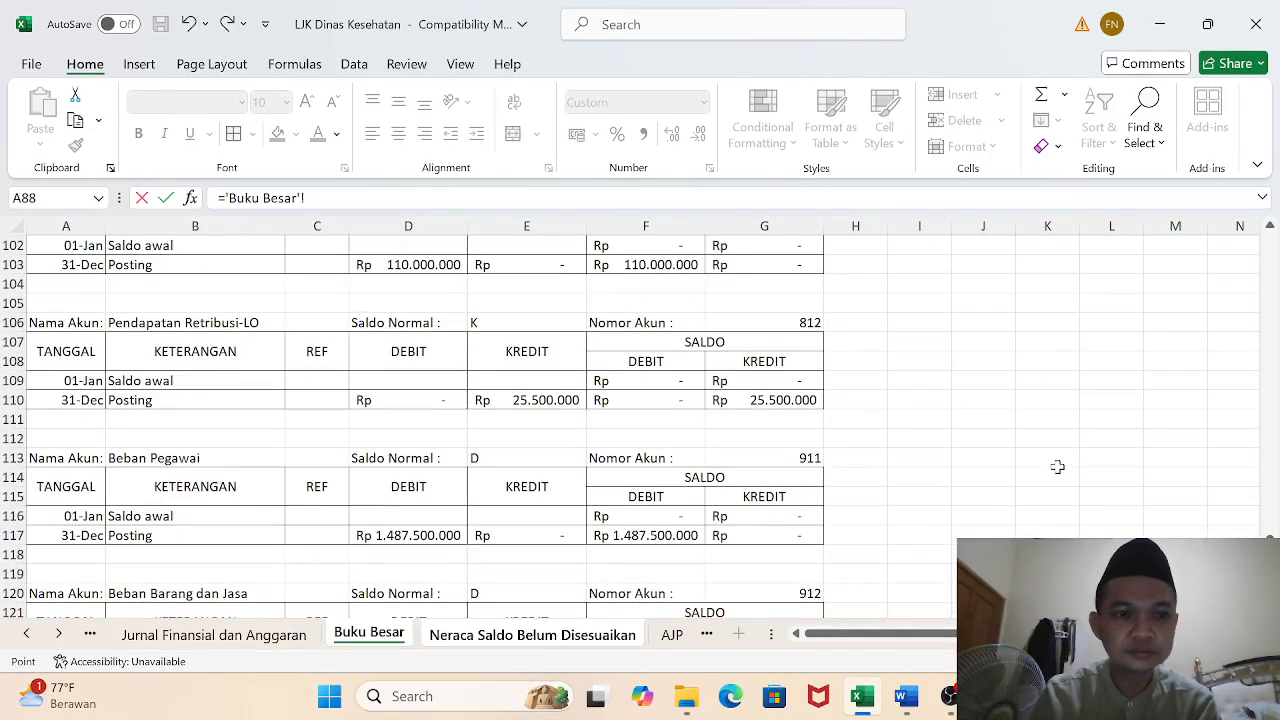
pyautogui.click(745, 402)
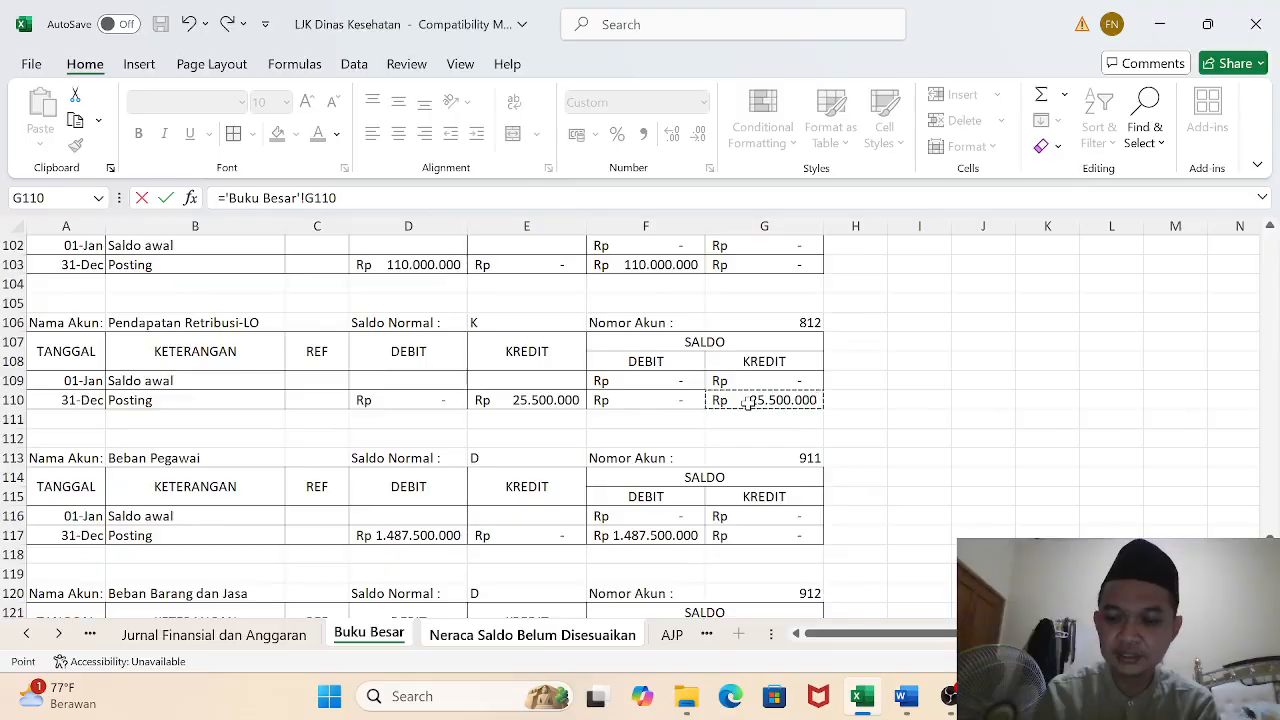
pyautogui.press('Return')
# Link the Beban Pegawai debit in D21 to its ending debit balance in Buku Besar F117
pyautogui.press('Left')
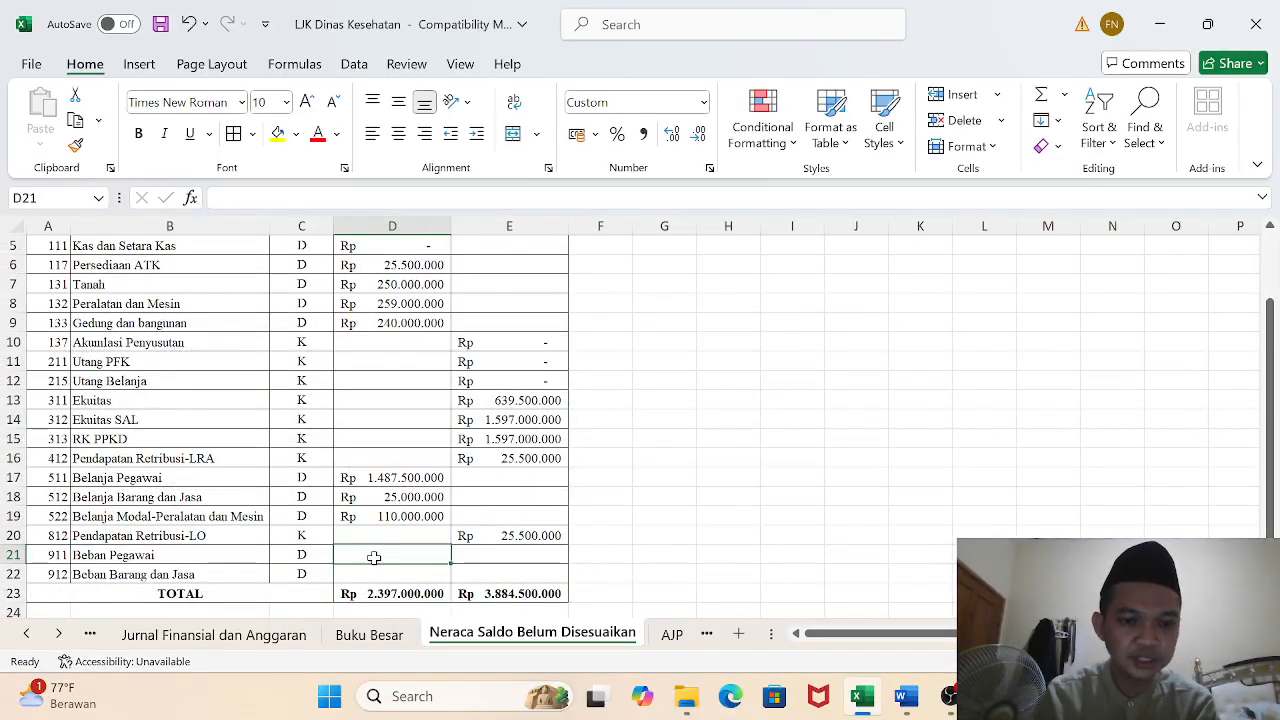
pyautogui.write('=')
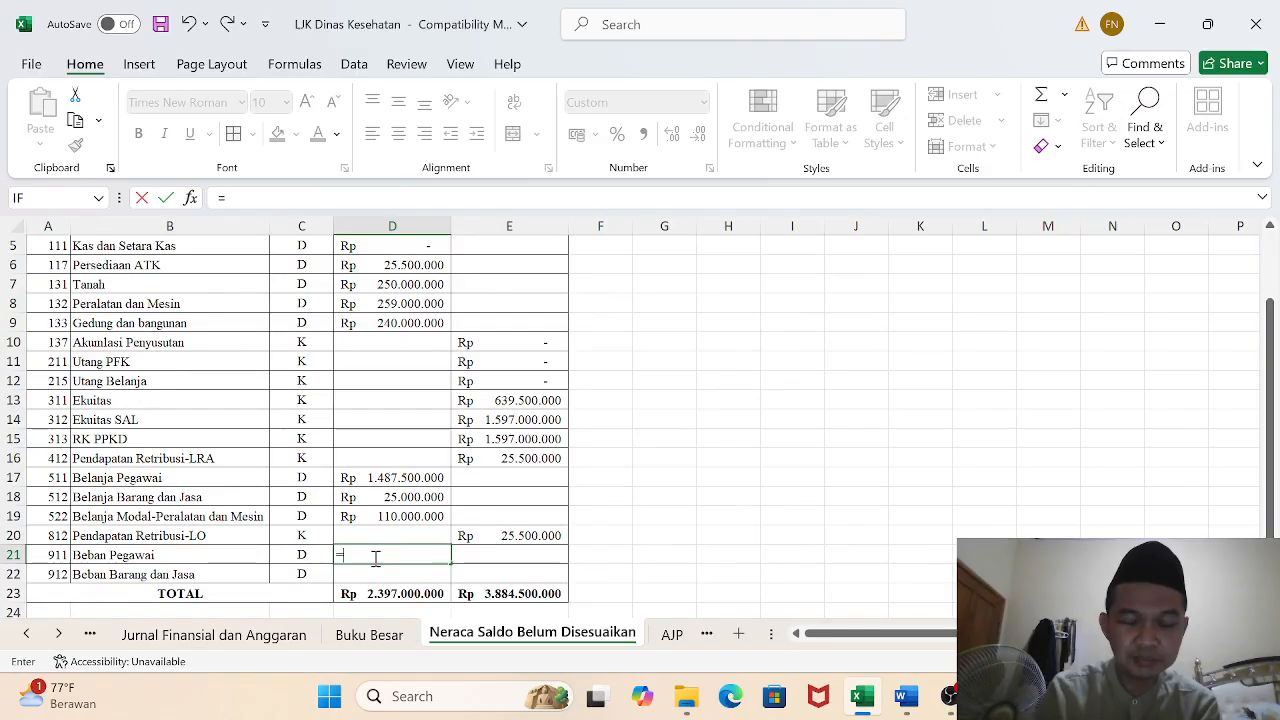
pyautogui.click(366, 636)
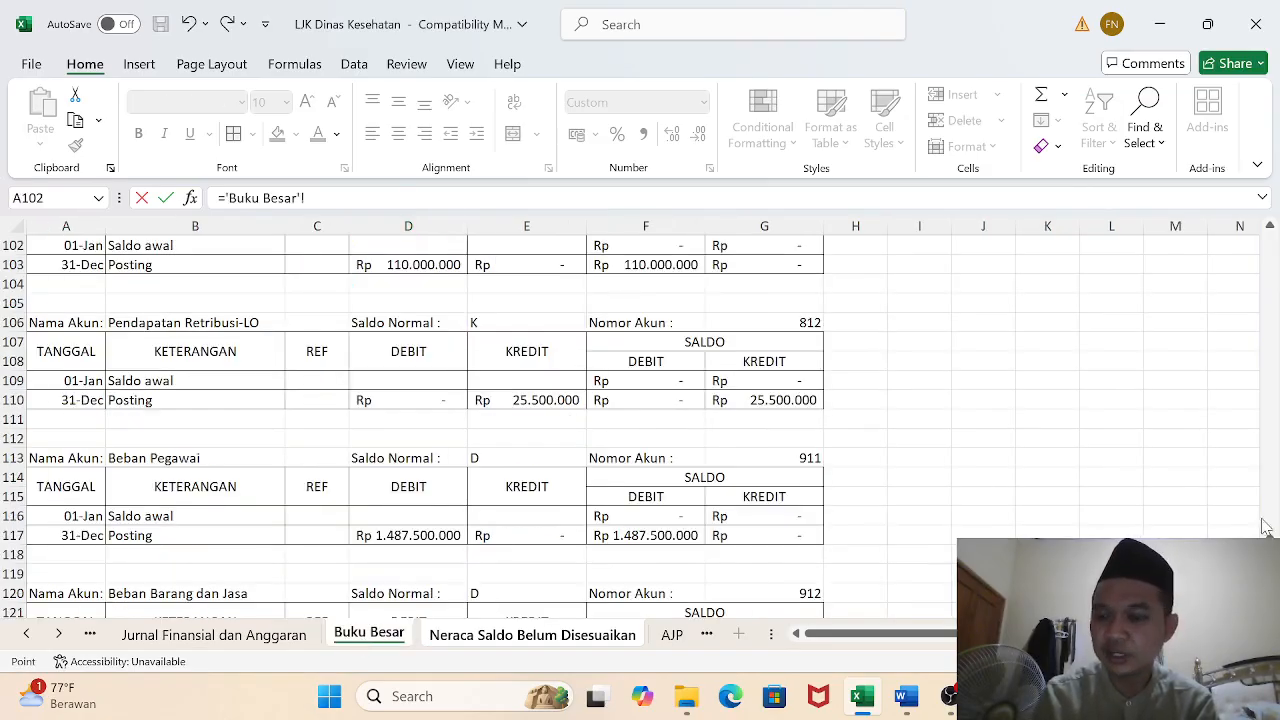
pyautogui.scroll(-2, 640, 420)
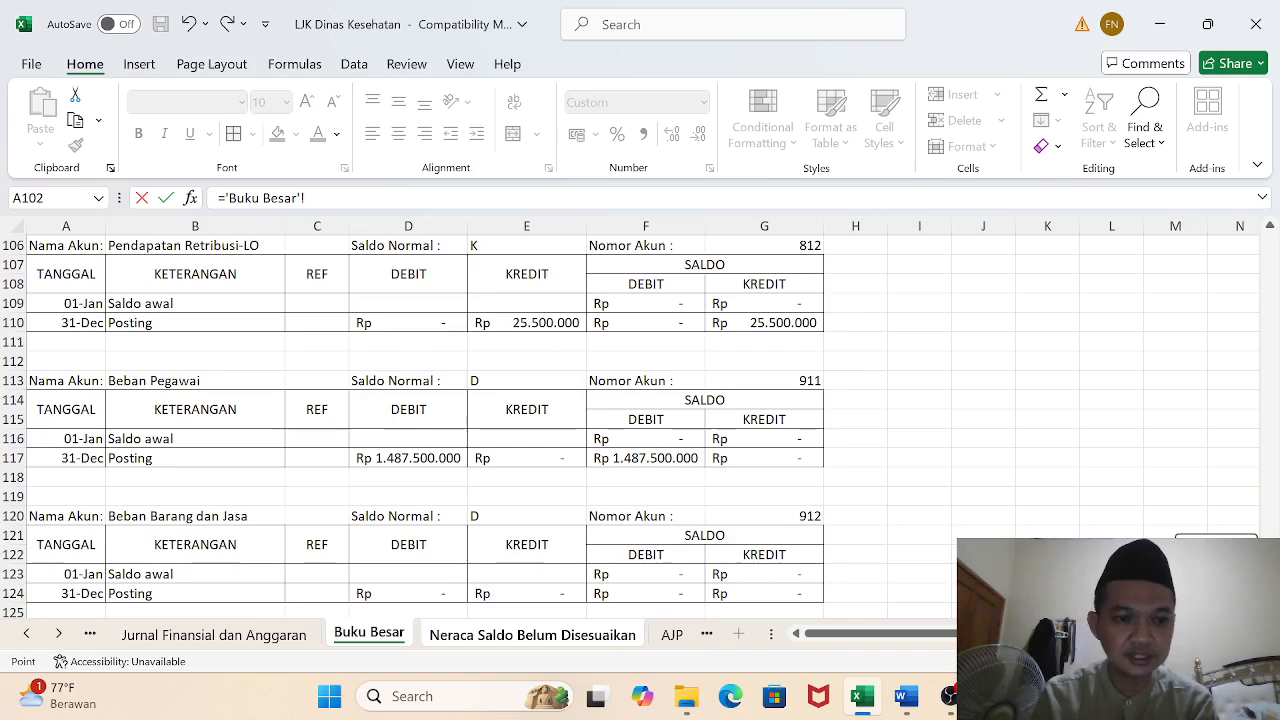
pyautogui.click(655, 460)
pyautogui.press('Return')
# Link the Beban Barang dan Jasa debit in D22 to its ending debit balance in Buku Besar F124
pyautogui.write('=')
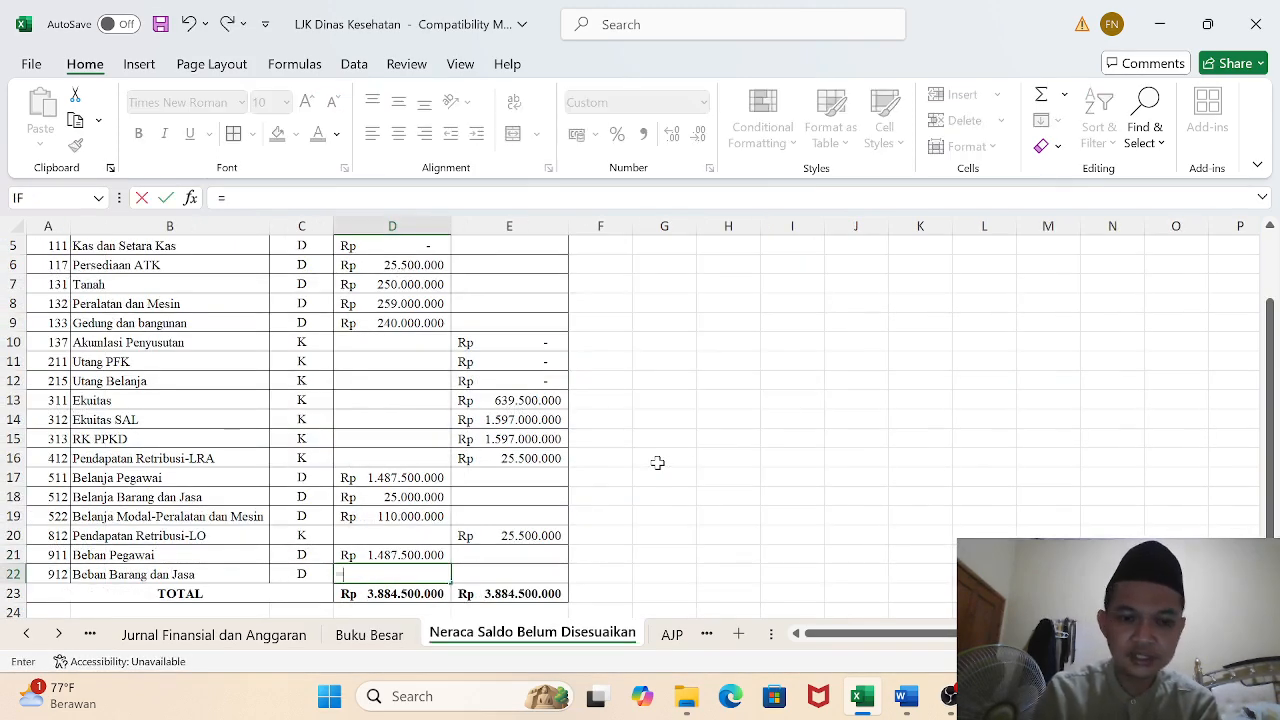
pyautogui.click(383, 640)
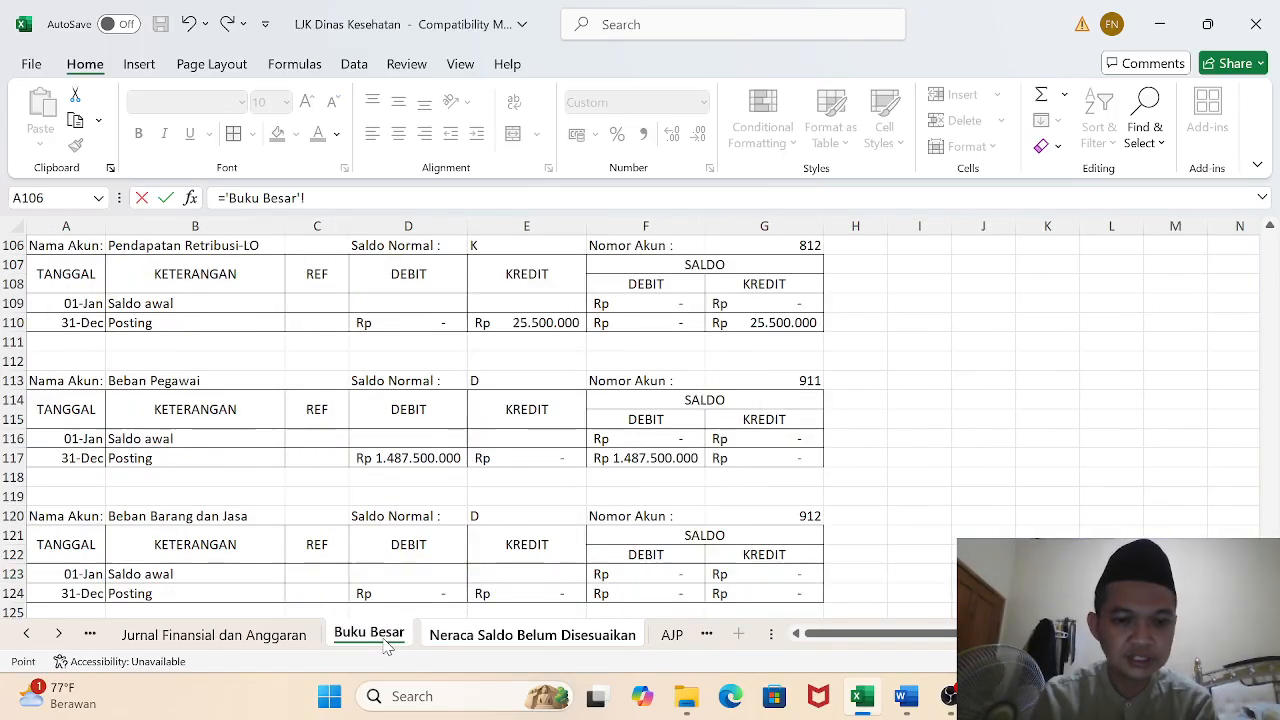
pyautogui.click(626, 594)
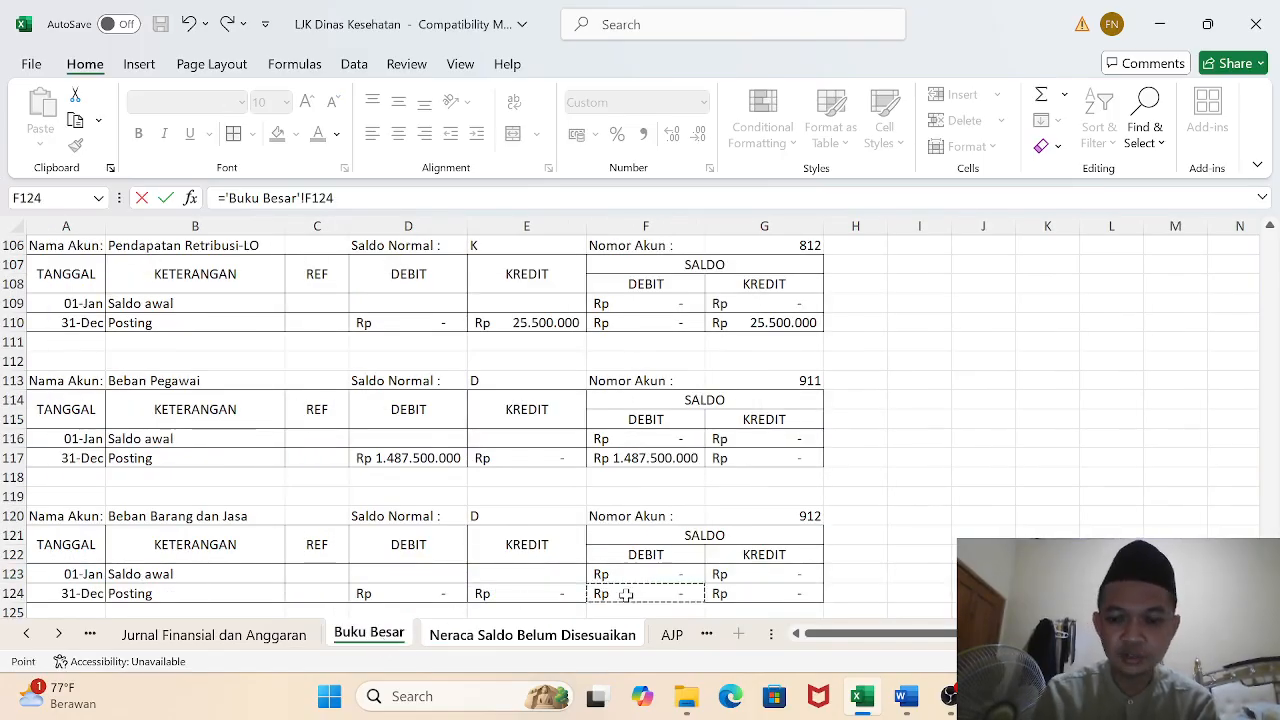
pyautogui.press('Return')
# Clear the existing debit and credit total formulas from D23 and E23 in the TOTAL row
pyautogui.press('Return')
pyautogui.press('Up')
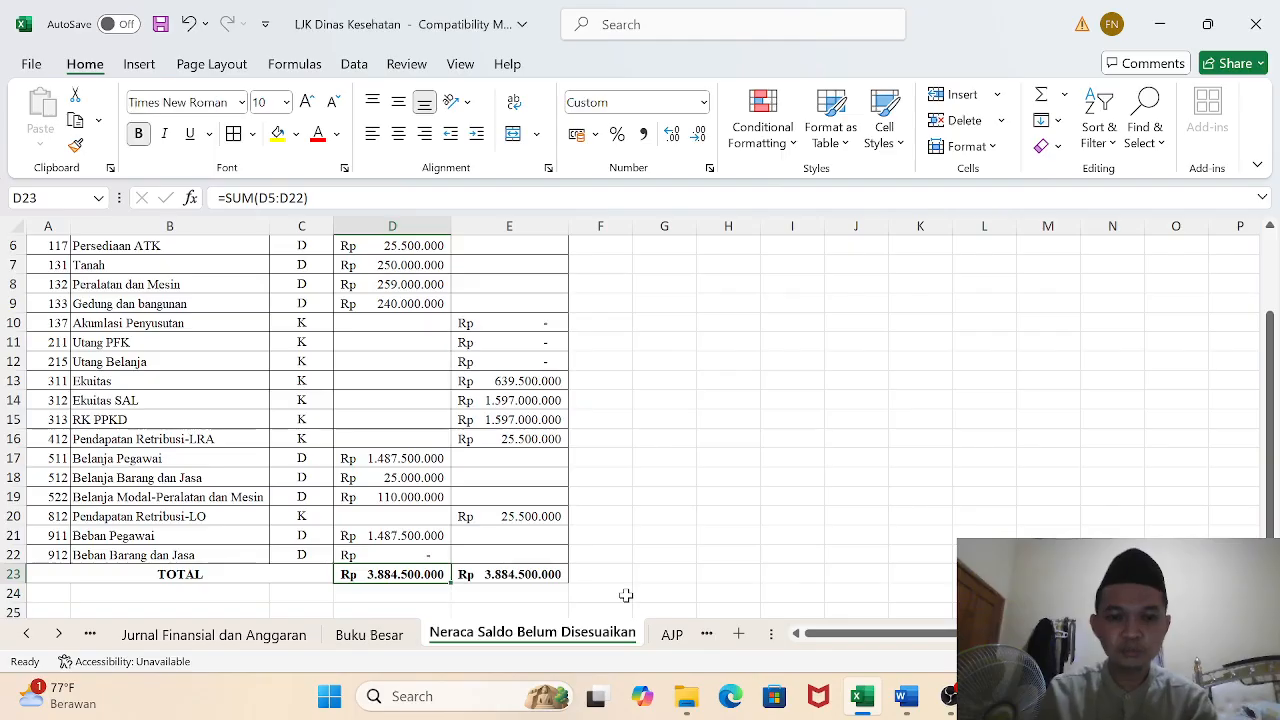
pyautogui.press('BackSpace')
pyautogui.press('Right')
pyautogui.press('BackSpace')
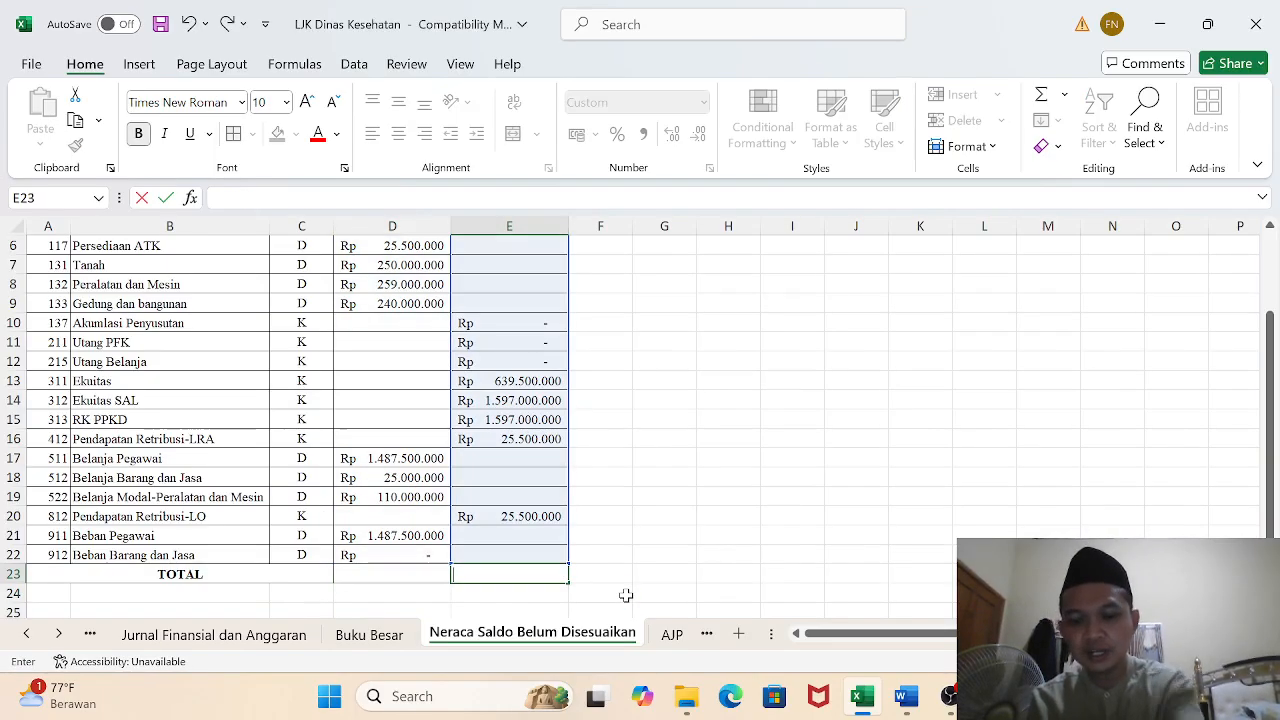
pyautogui.press('Left')
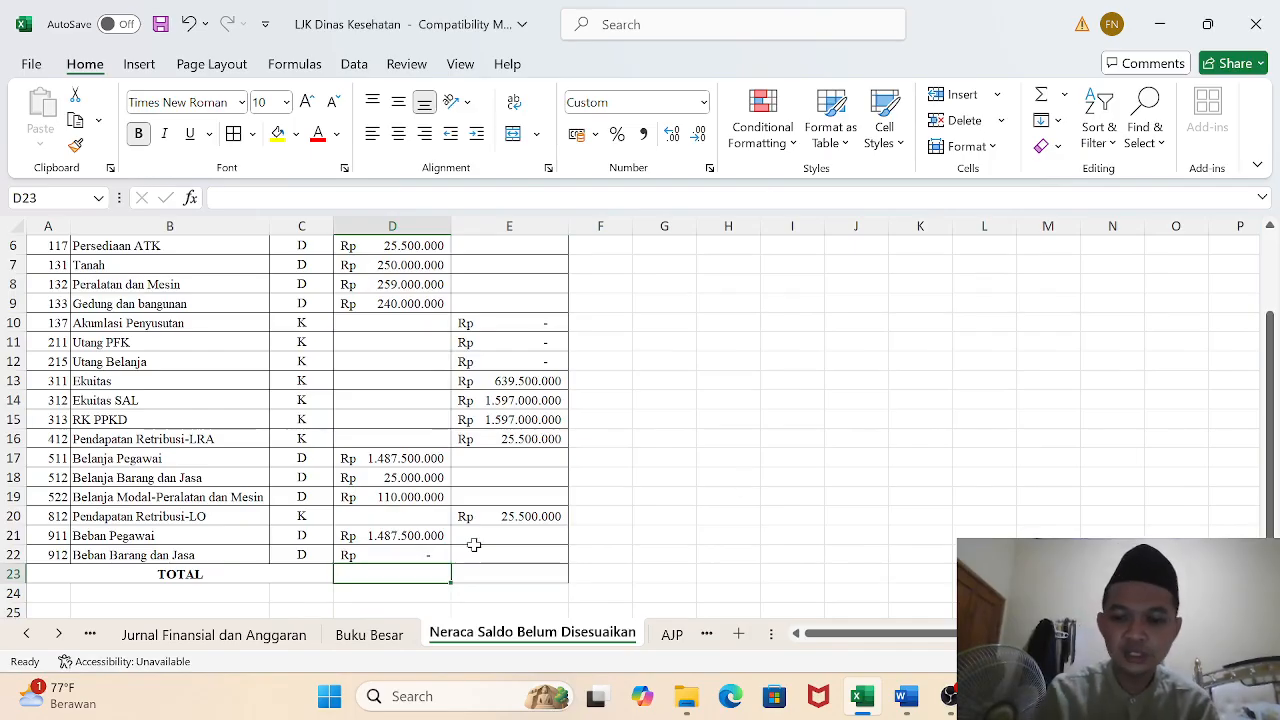
# Total the Debit column in D23 with a SUM formula covering D5 to D22
pyautogui.write('=')
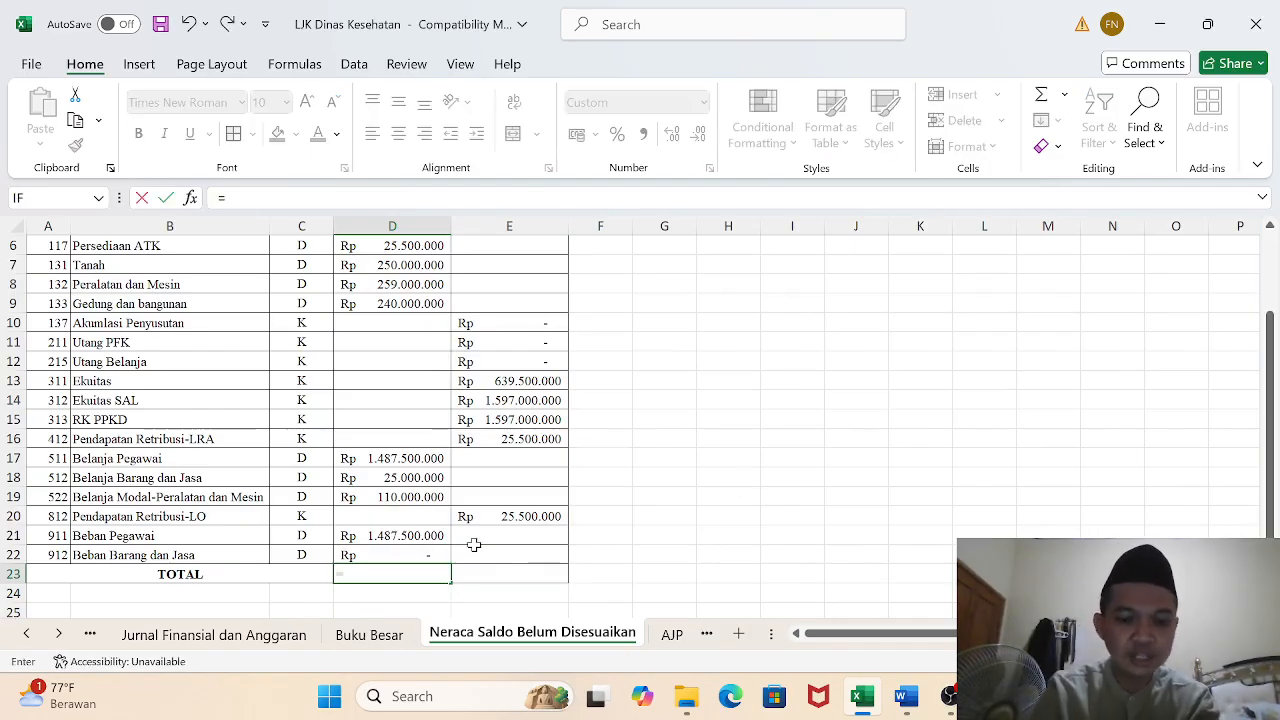
pyautogui.write('SUM')
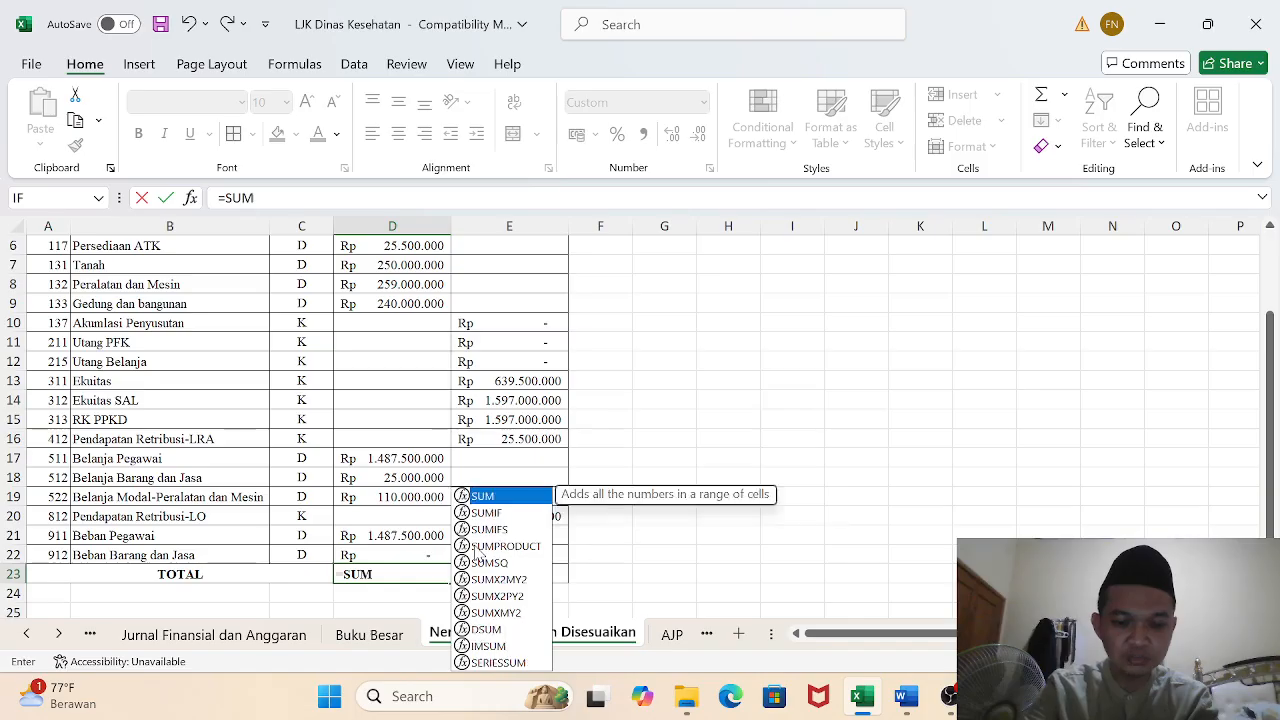
pyautogui.write('(')
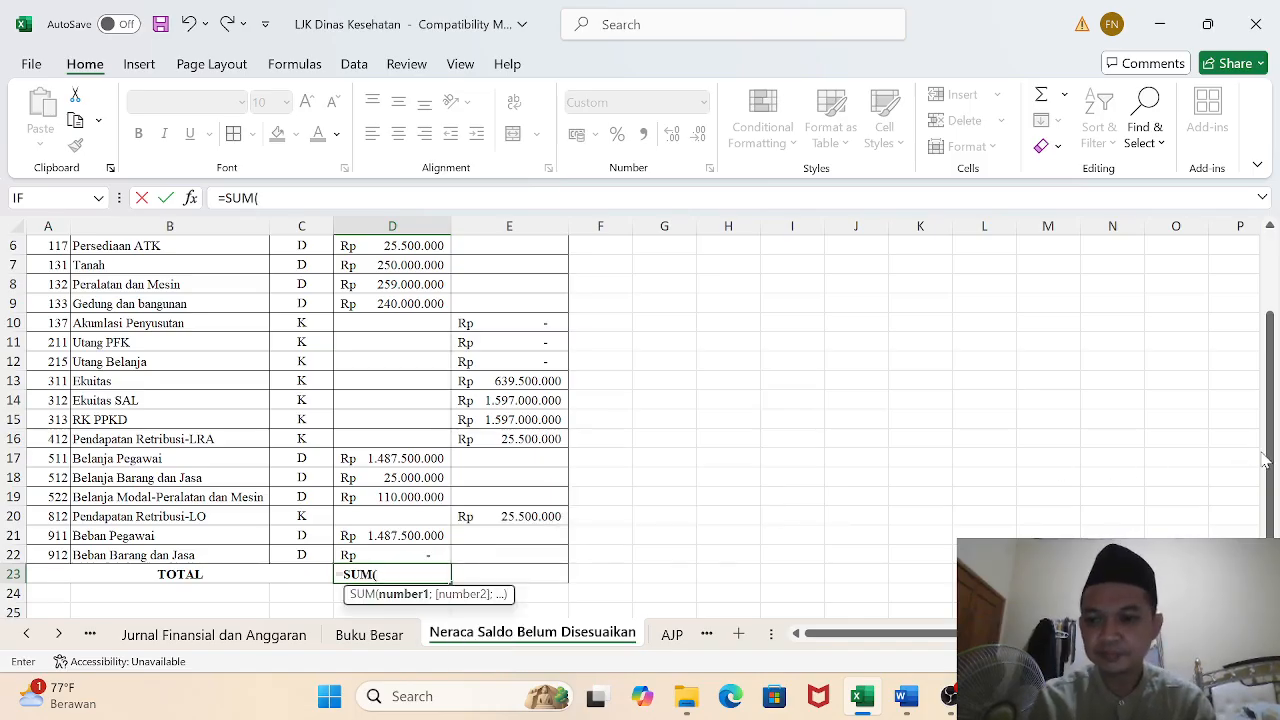
pyautogui.moveTo(1270, 458); pyautogui.dragTo(1270, 398)
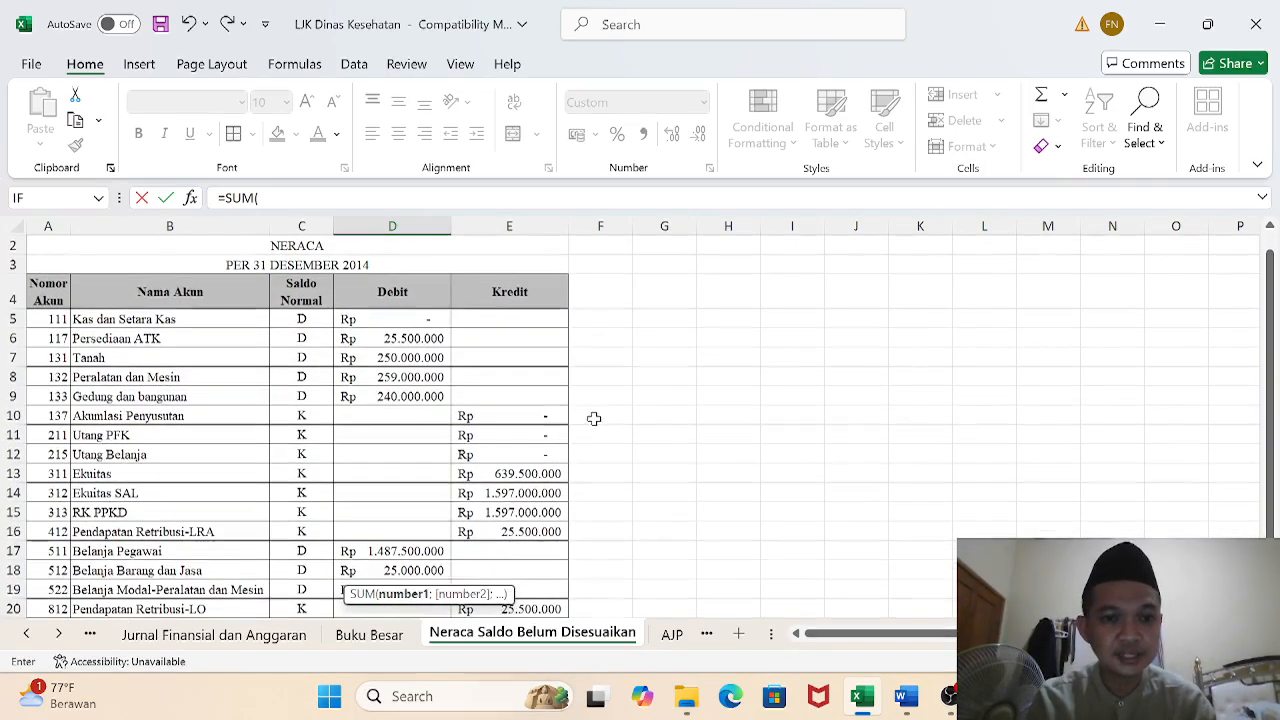
pyautogui.moveTo(380, 322); pyautogui.dragTo(390, 556)
pyautogui.write(')')
pyautogui.press('Return')
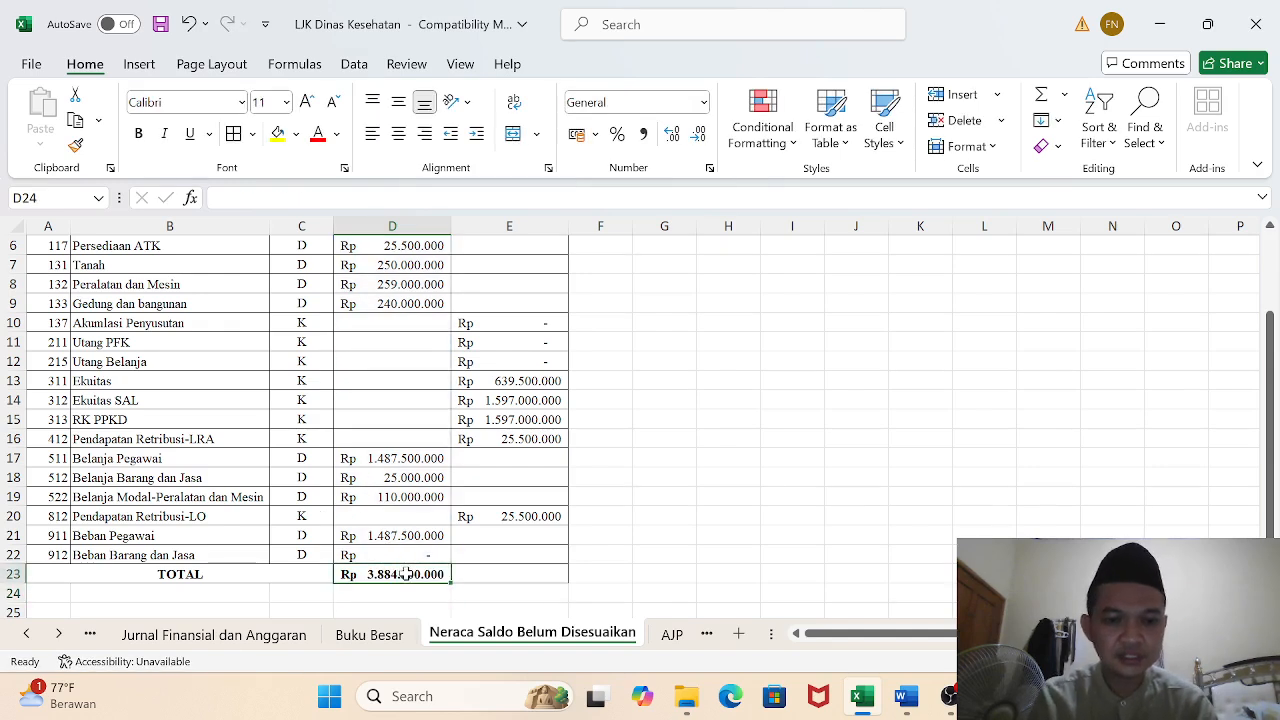
# Fill the debit total formula from D23 across to E23 to total the Kredit column
pyautogui.click(428, 581)
pyautogui.moveTo(451, 584); pyautogui.dragTo(526, 583)
pyautogui.click(637, 511)
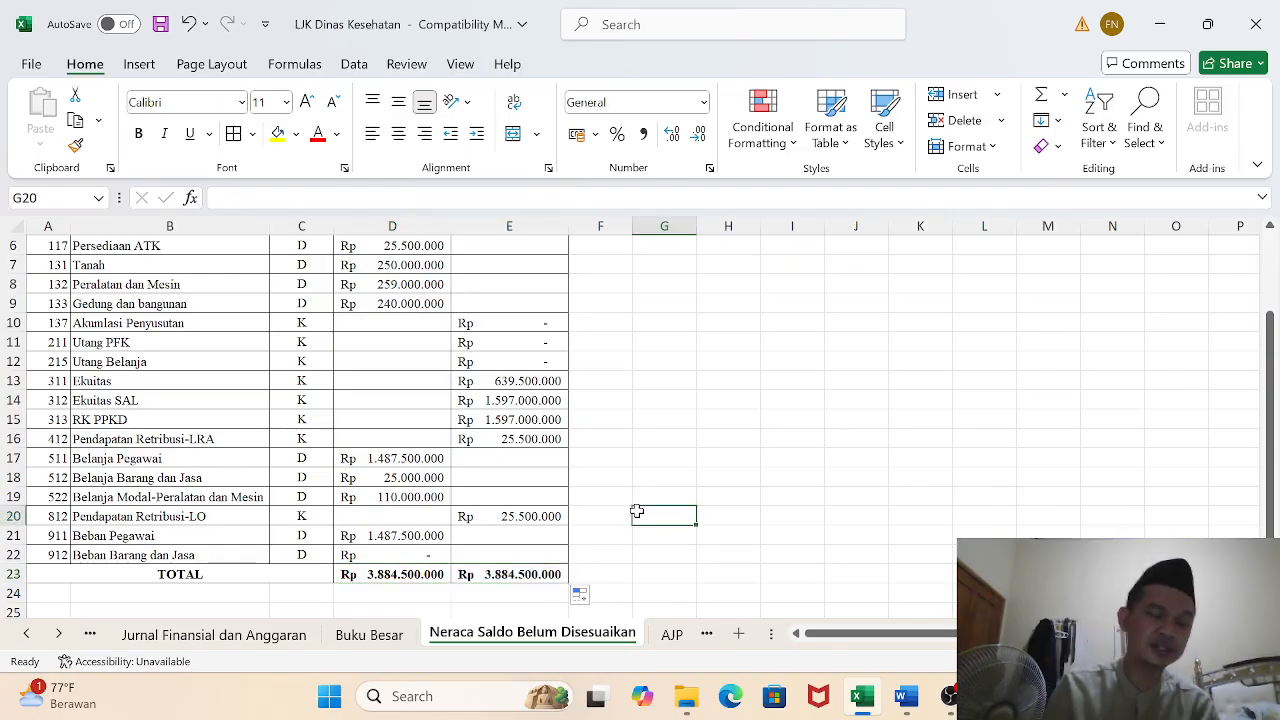
# Review the Kas dan Setara Kas ledger formulas in Buku Besar for account name, normal balance, opening balances, postings and ending balances
pyautogui.click(369, 635)
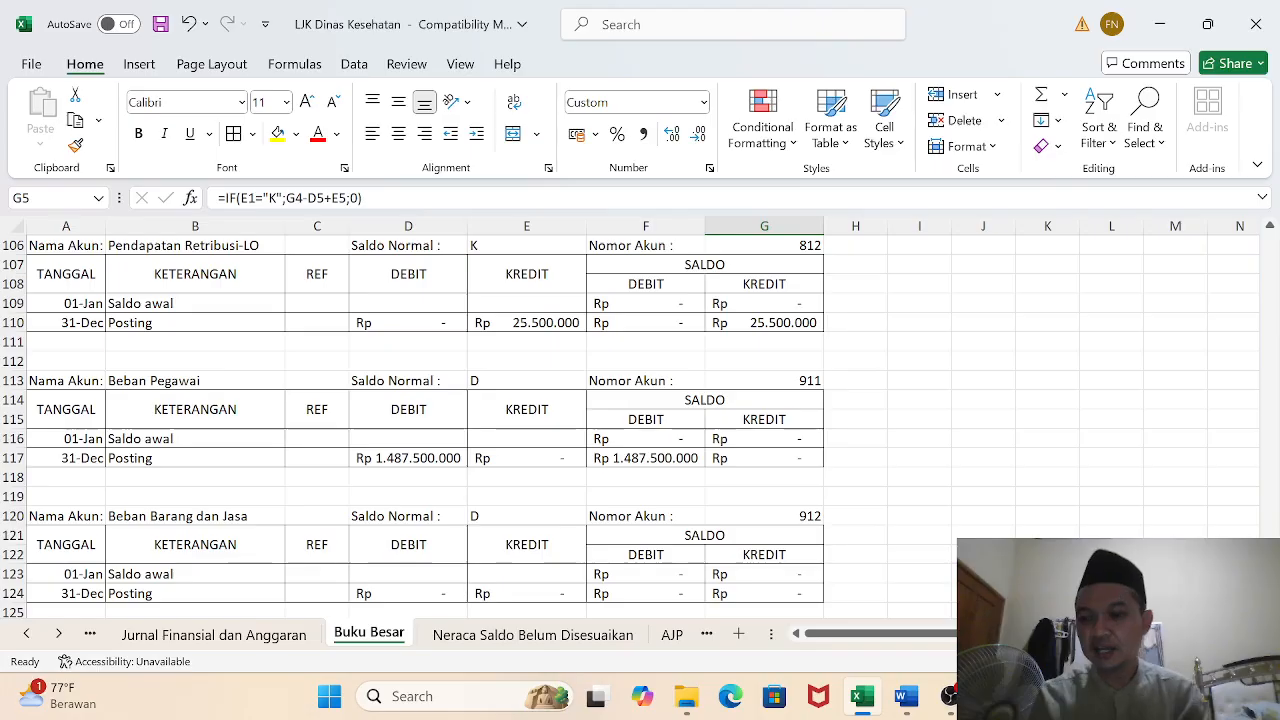
pyautogui.scroll(18, 1272, 418)
pyautogui.moveTo(1272, 418); pyautogui.dragTo(1270, 250)
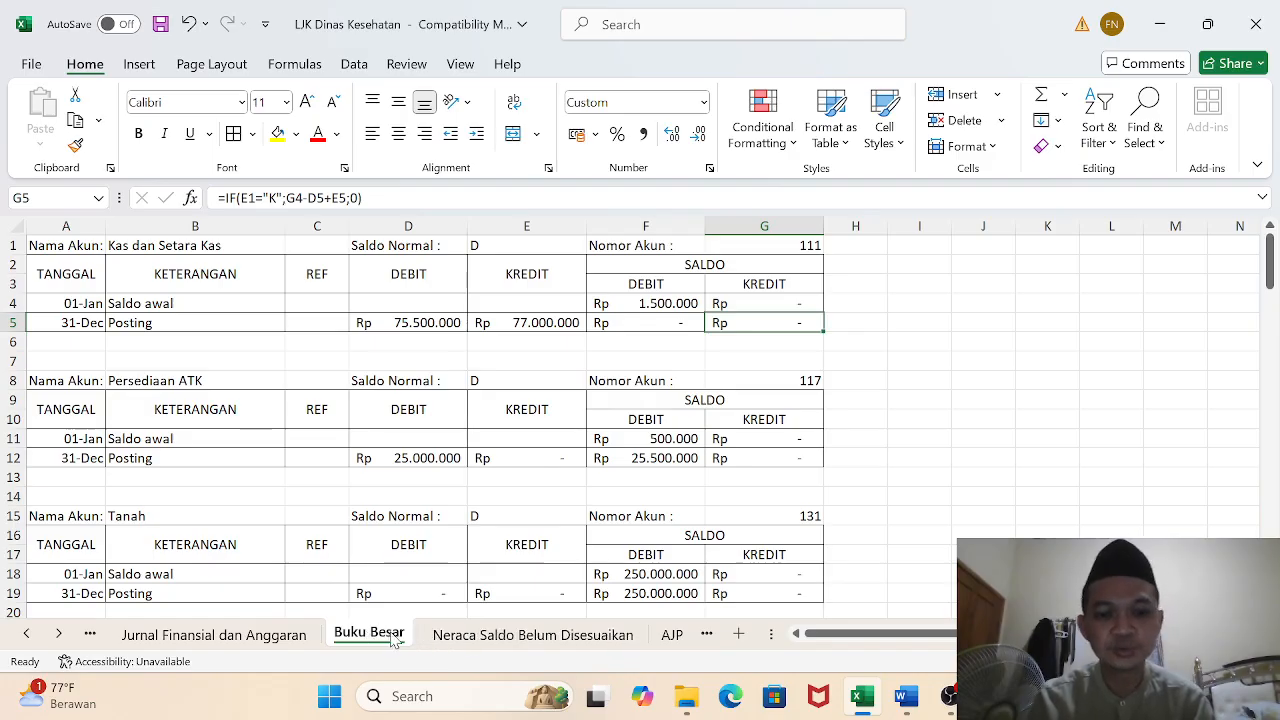
pyautogui.click(497, 638)
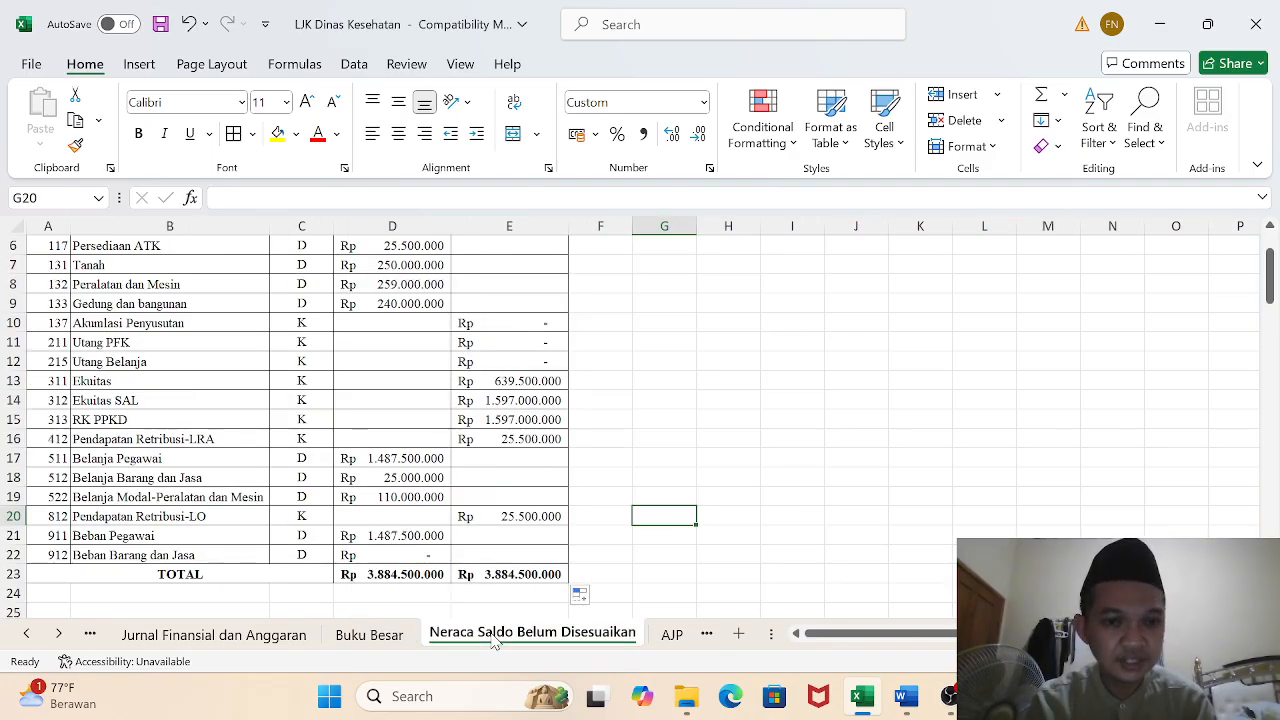
pyautogui.click(375, 636)
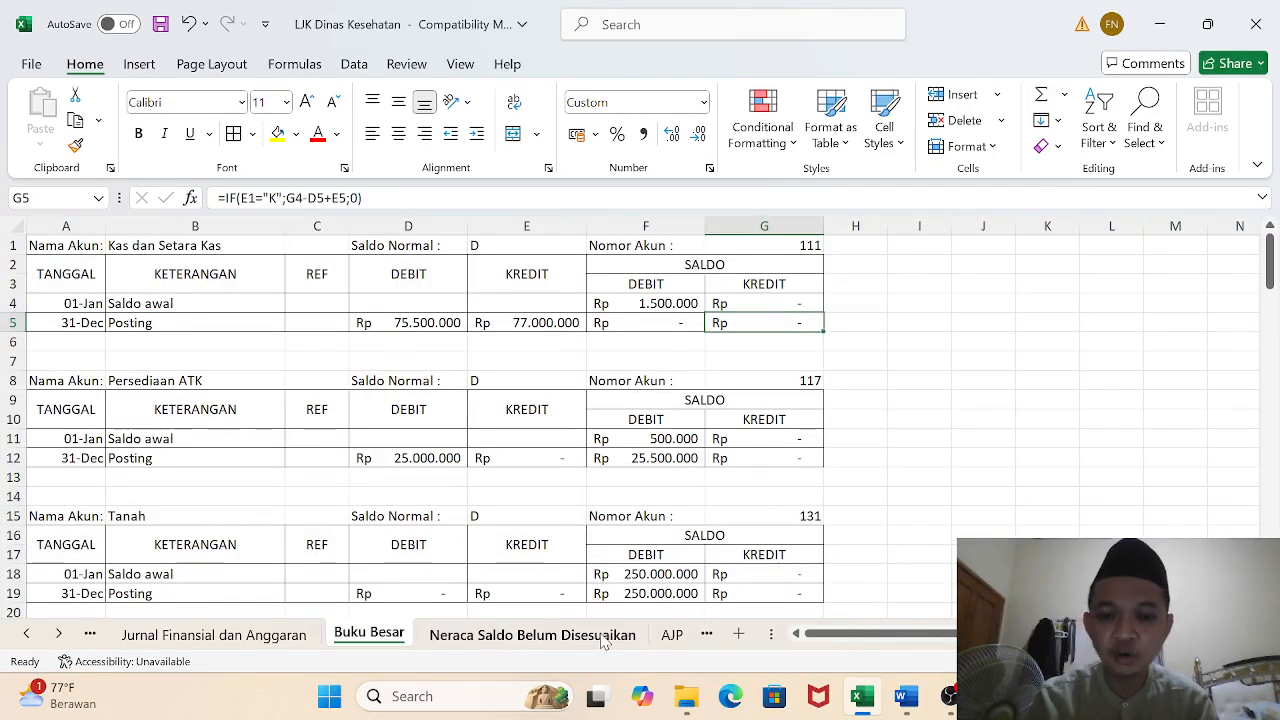
pyautogui.click(1273, 279)
pyautogui.moveTo(57, 246); pyautogui.dragTo(676, 324)
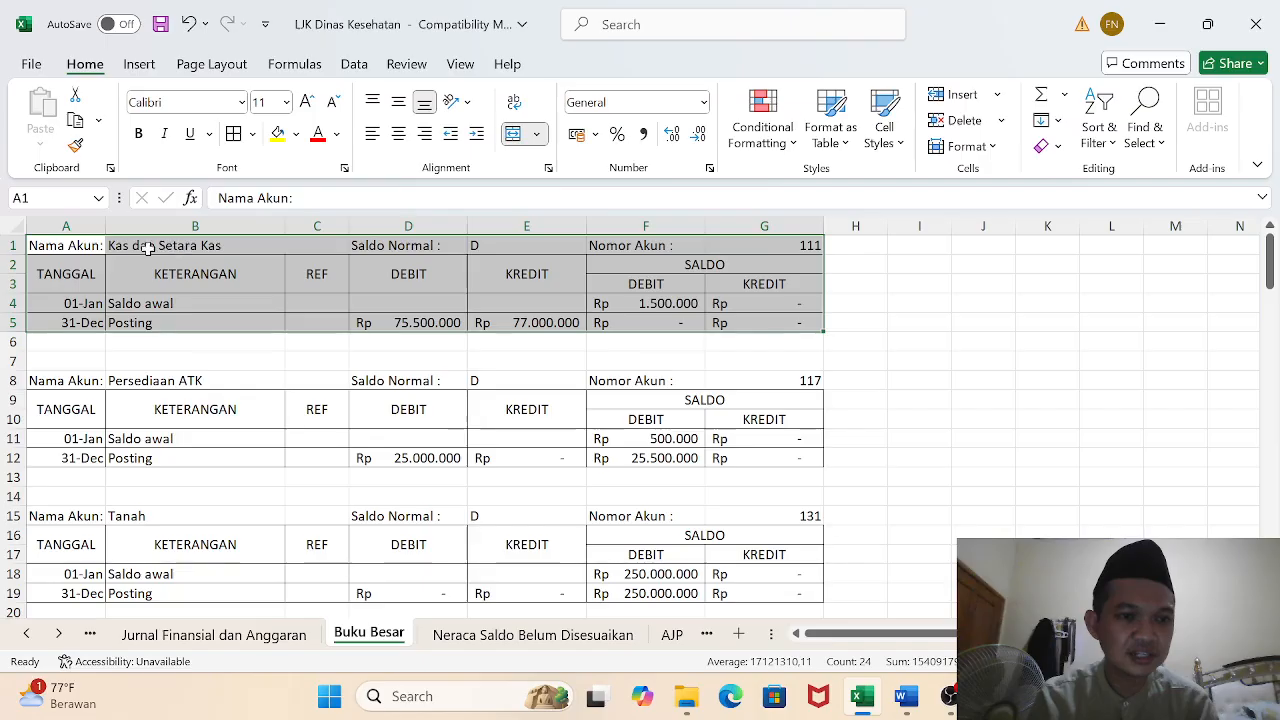
pyautogui.click(117, 249)
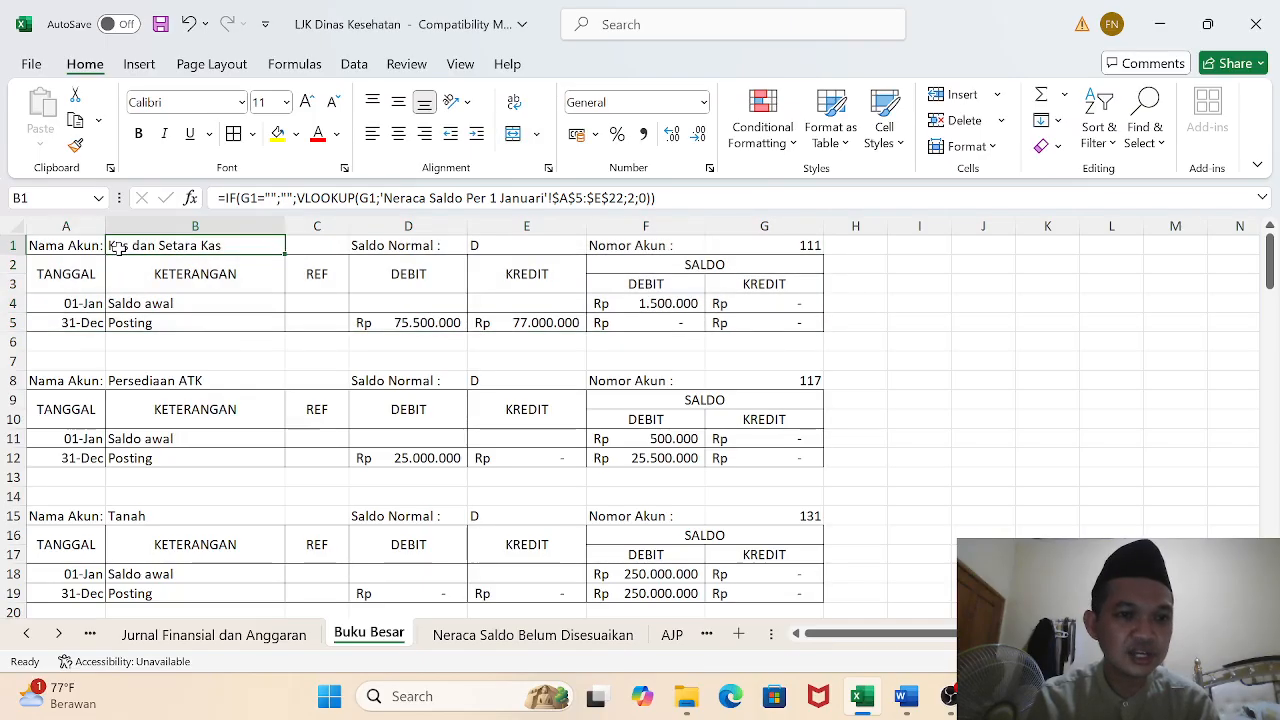
pyautogui.click(481, 244)
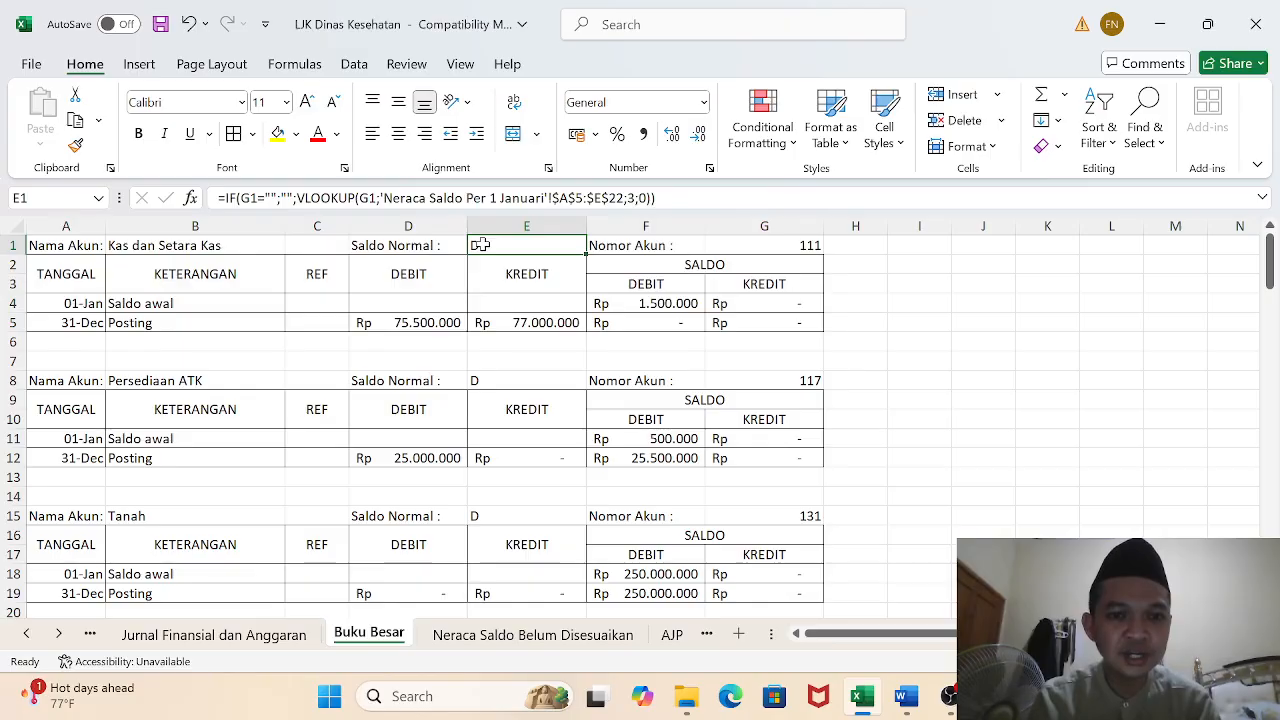
pyautogui.click(633, 302)
pyautogui.click(737, 306)
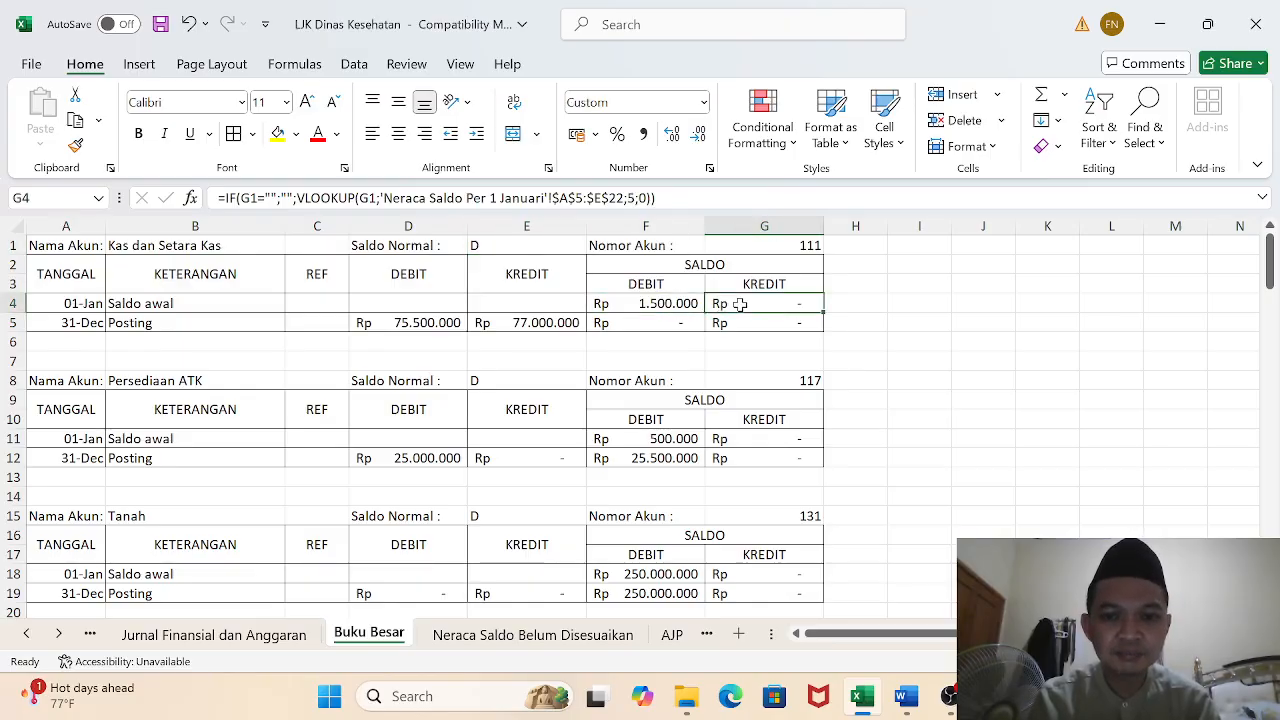
pyautogui.click(420, 324)
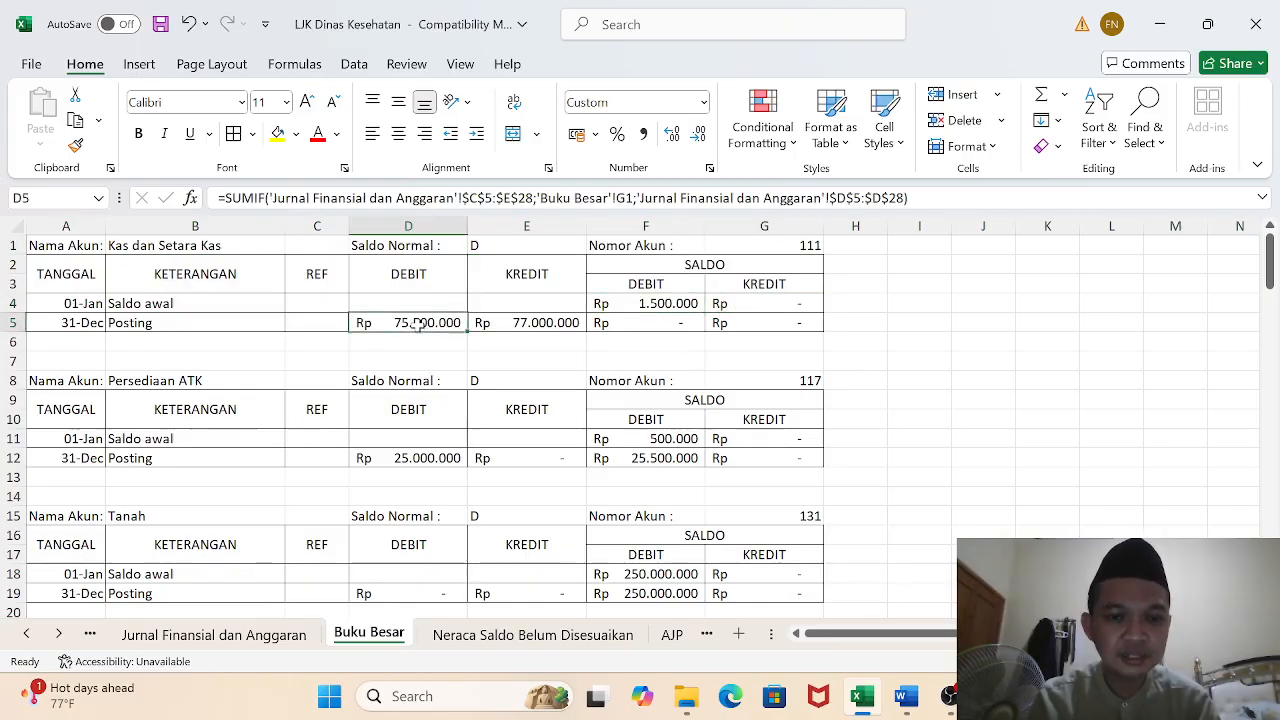
pyautogui.click(540, 322)
pyautogui.click(630, 326)
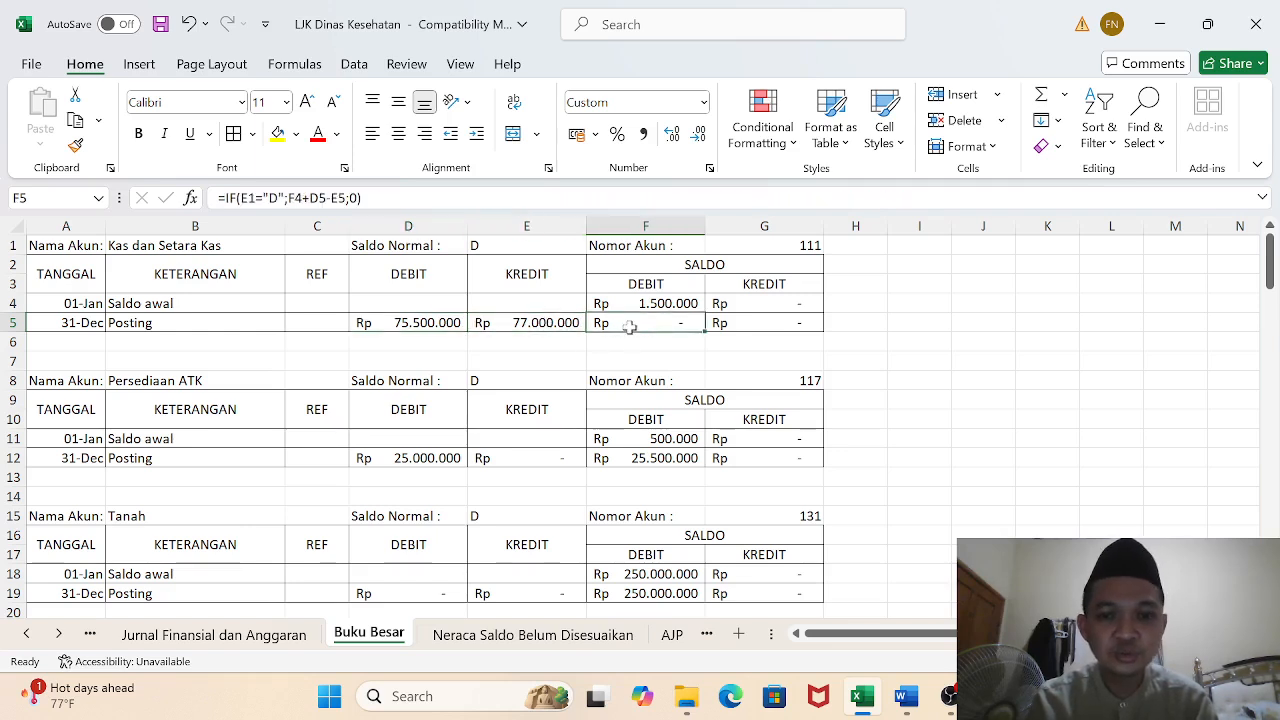
pyautogui.click(741, 323)
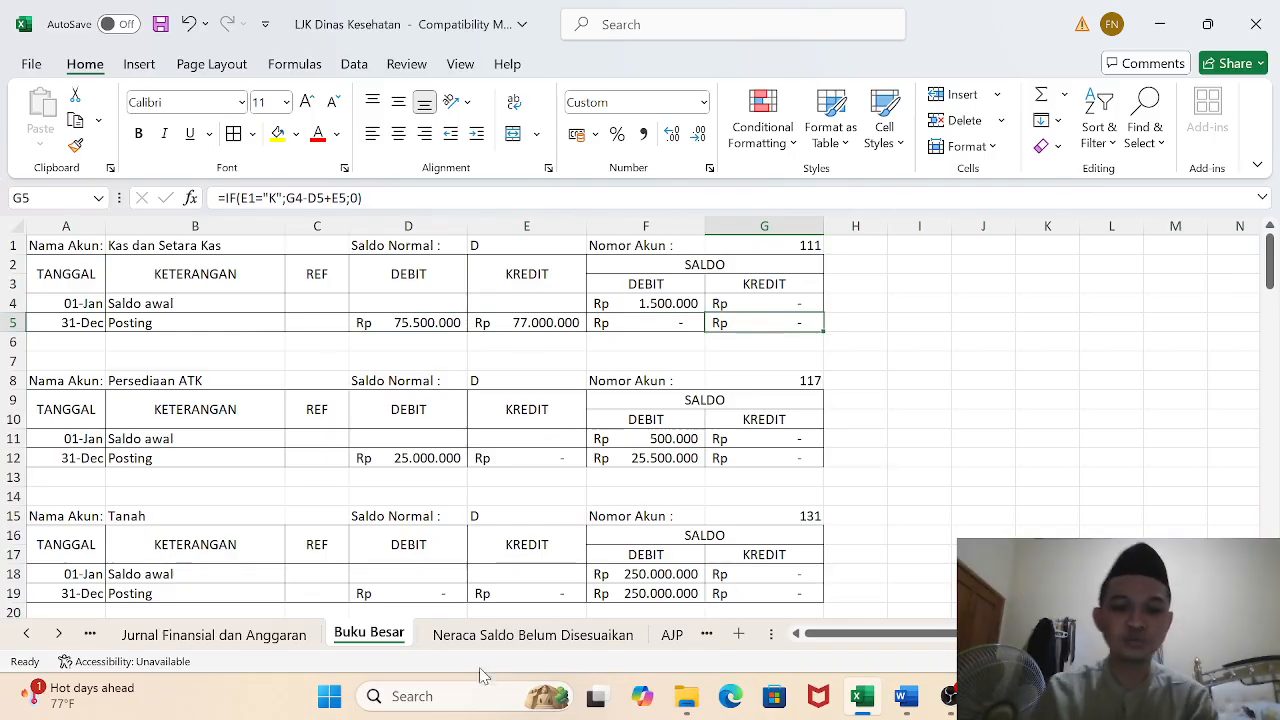
# Review the Neraca Saldo Belum Disesuaikan sheet from its heading through the TOTAL row
pyautogui.click(507, 637)
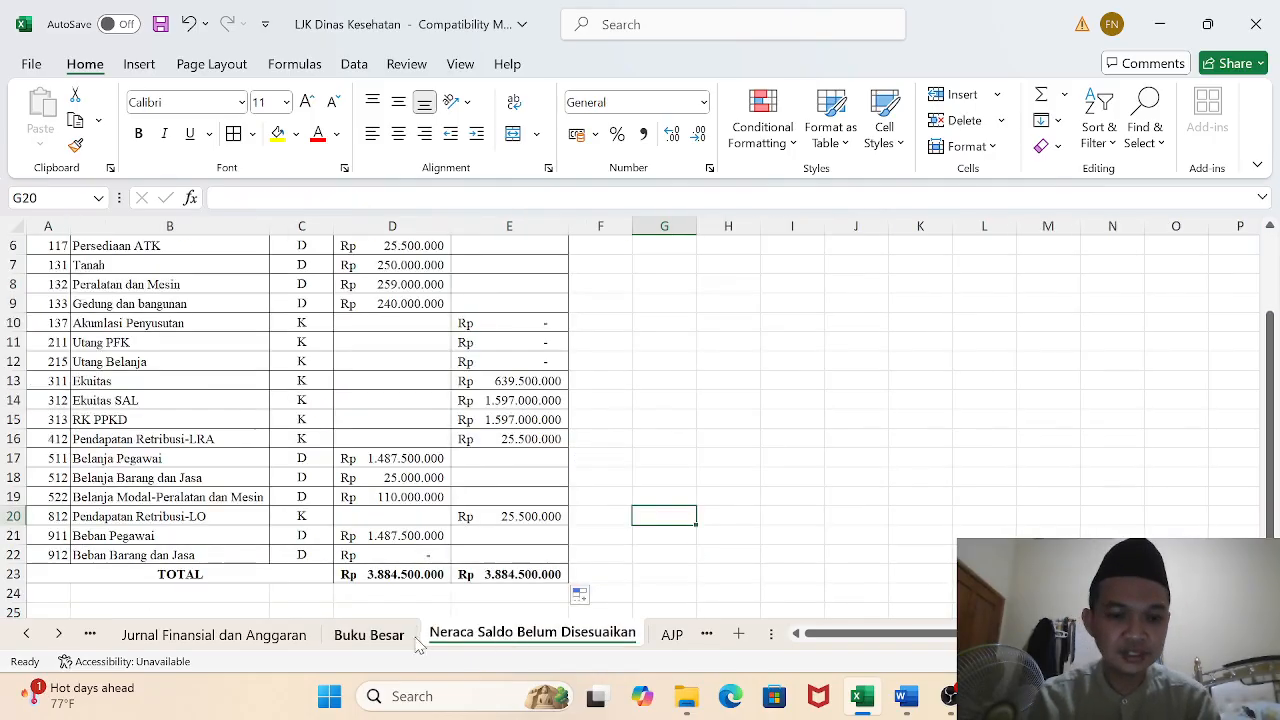
pyautogui.moveTo(1273, 426); pyautogui.dragTo(1271, 367)
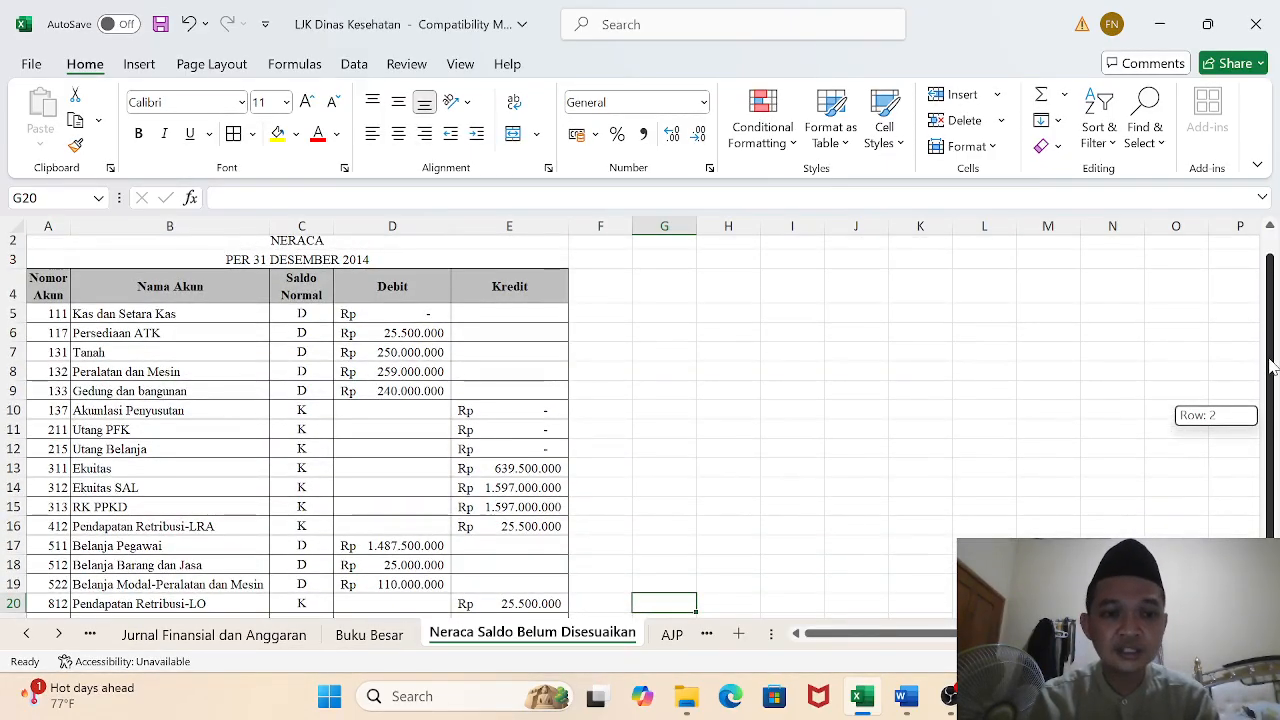
pyautogui.moveTo(1271, 367); pyautogui.dragTo(1276, 418)
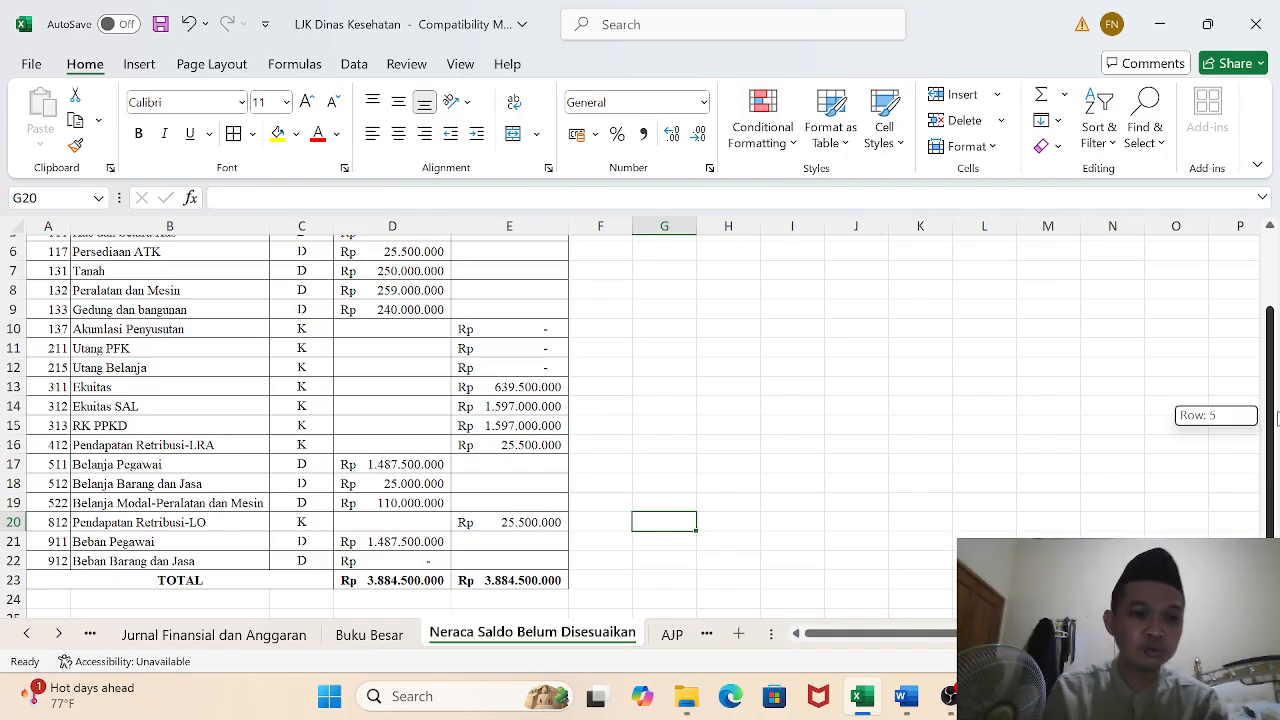
pyautogui.moveTo(1276, 418); pyautogui.dragTo(1276, 418)
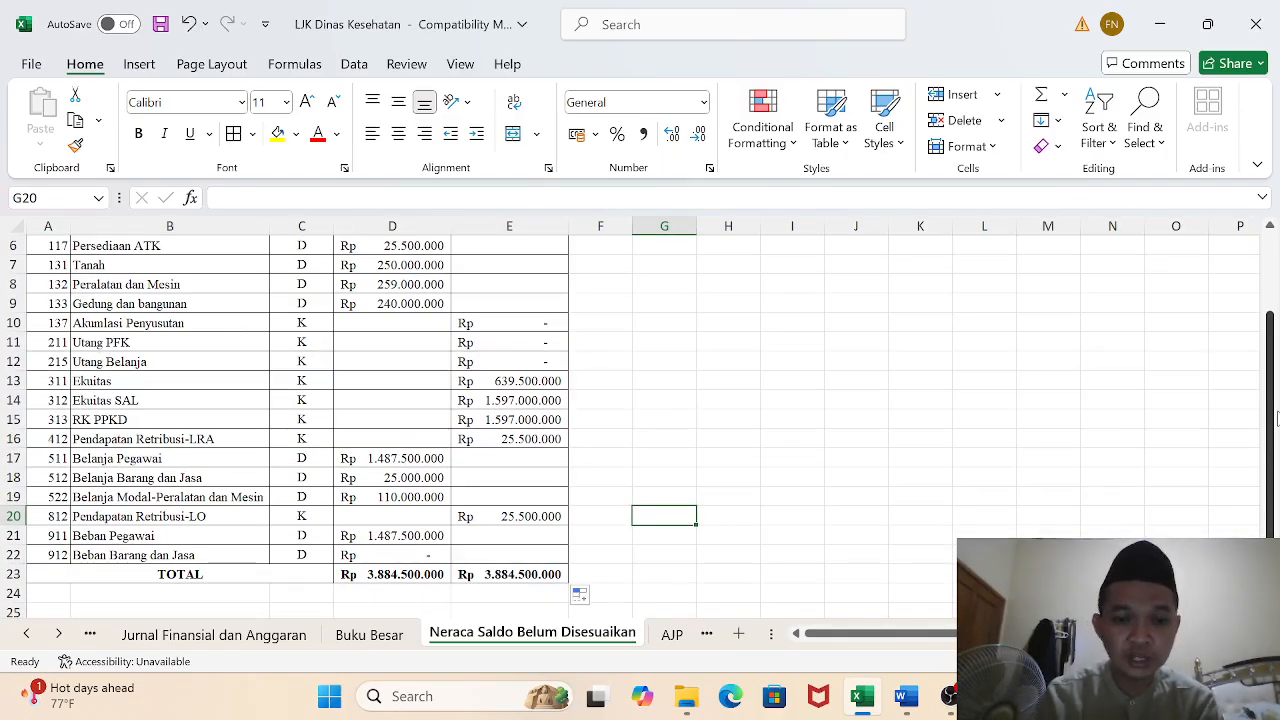
pyautogui.click(946, 700)
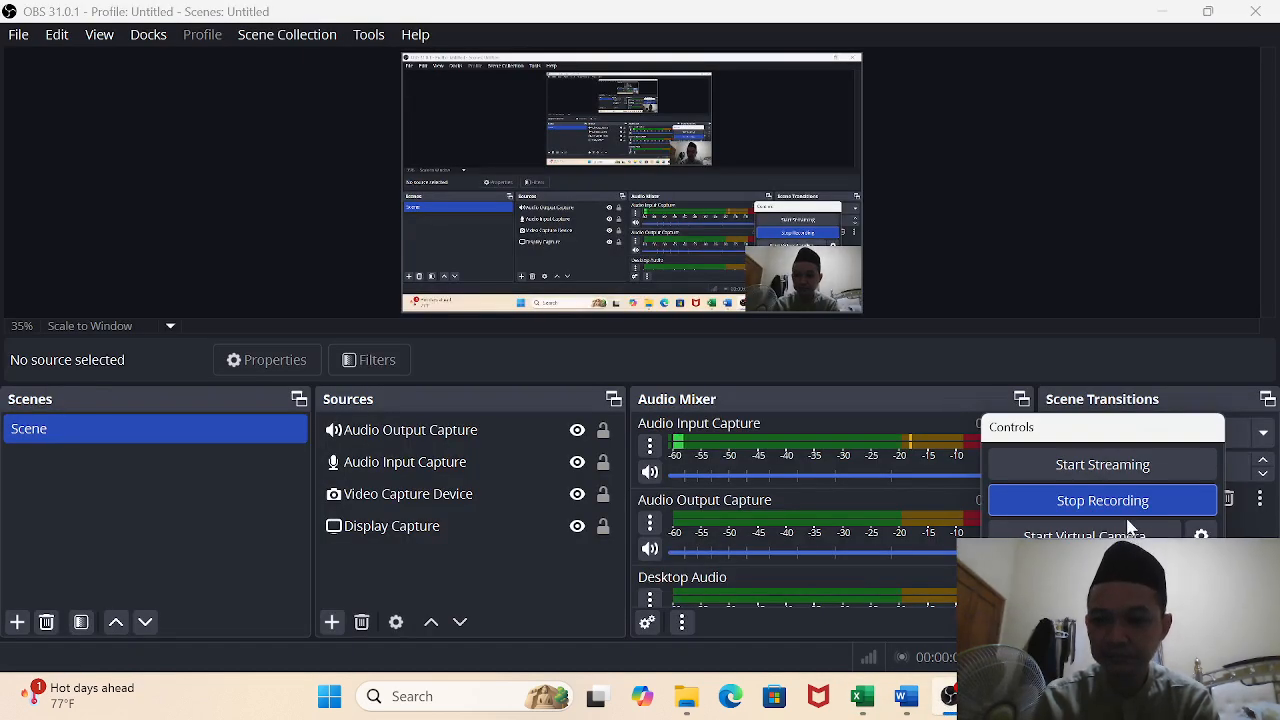